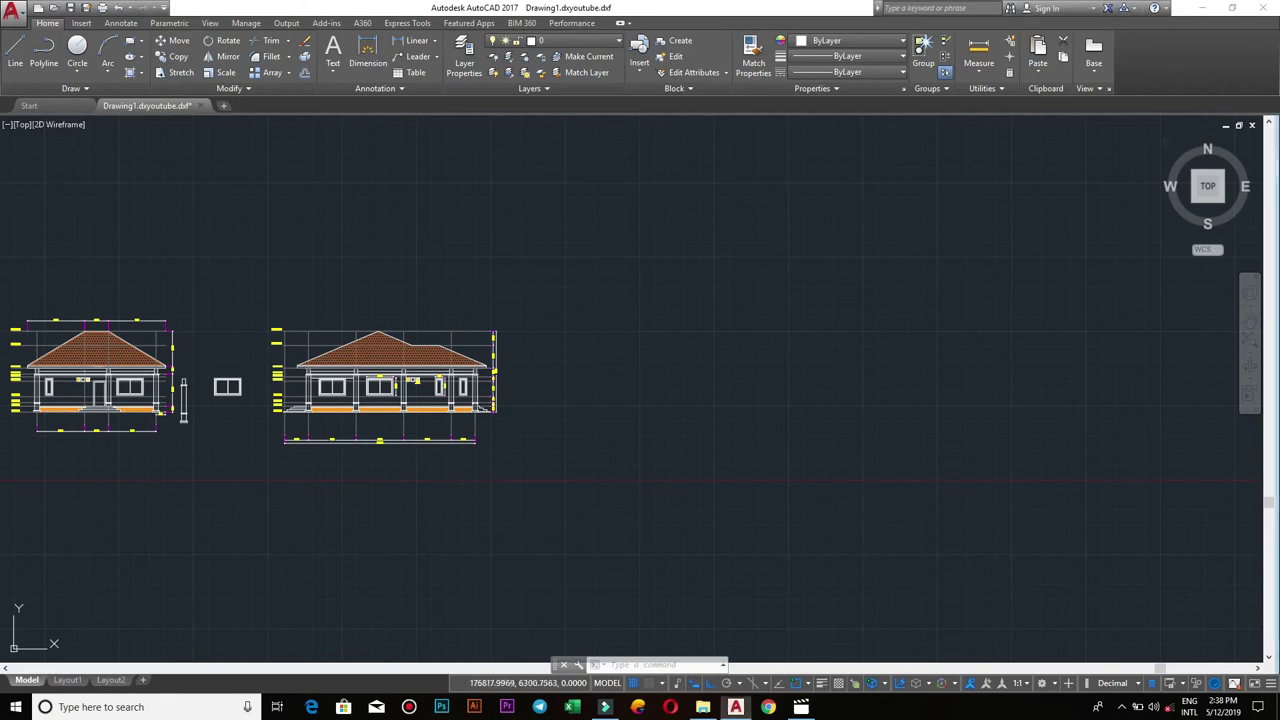
# - Zoom to the right elevation and turn every layer back on with LAYON
pyautogui.moveTo(557, 423); pyautogui.dragTo(1200, 420, button='middle')
pyautogui.scroll(2, 800, 400)
pyautogui.scroll(-3, 753, 328)
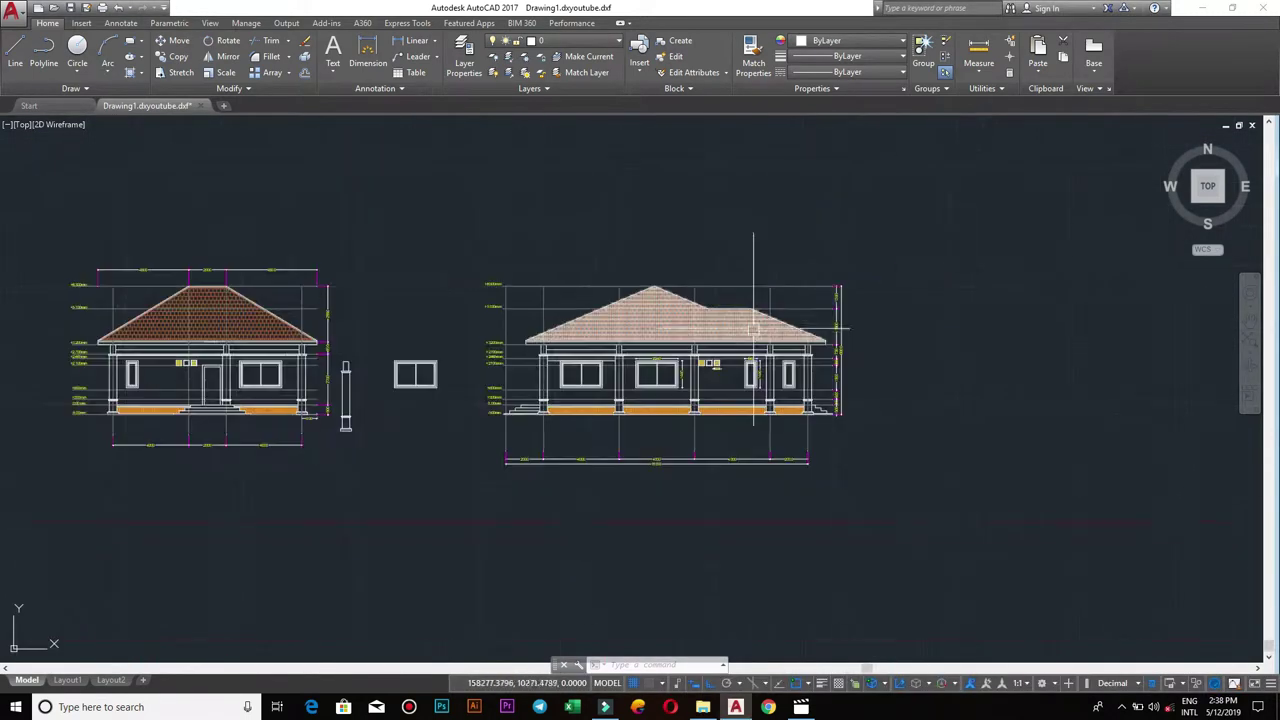
pyautogui.click(960, 528)
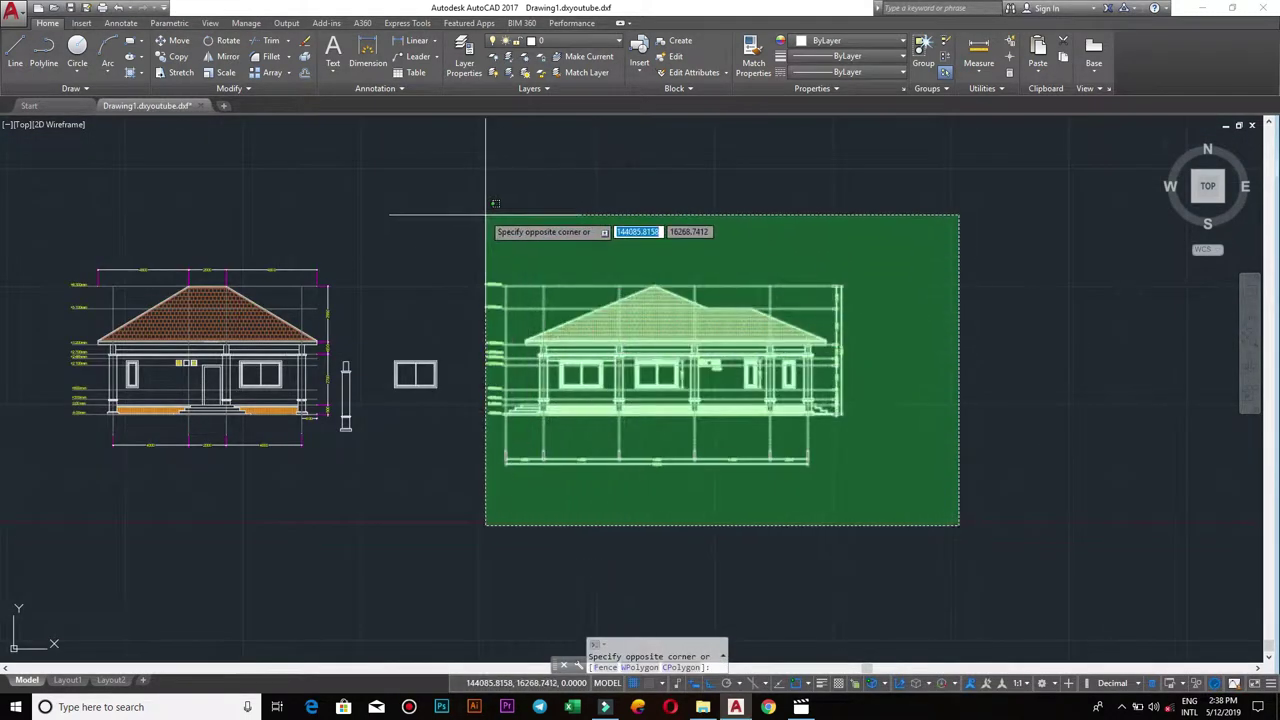
pyautogui.click(478, 211)
pyautogui.press('Escape')
pyautogui.scroll(4, 600, 295)
pyautogui.write('la')
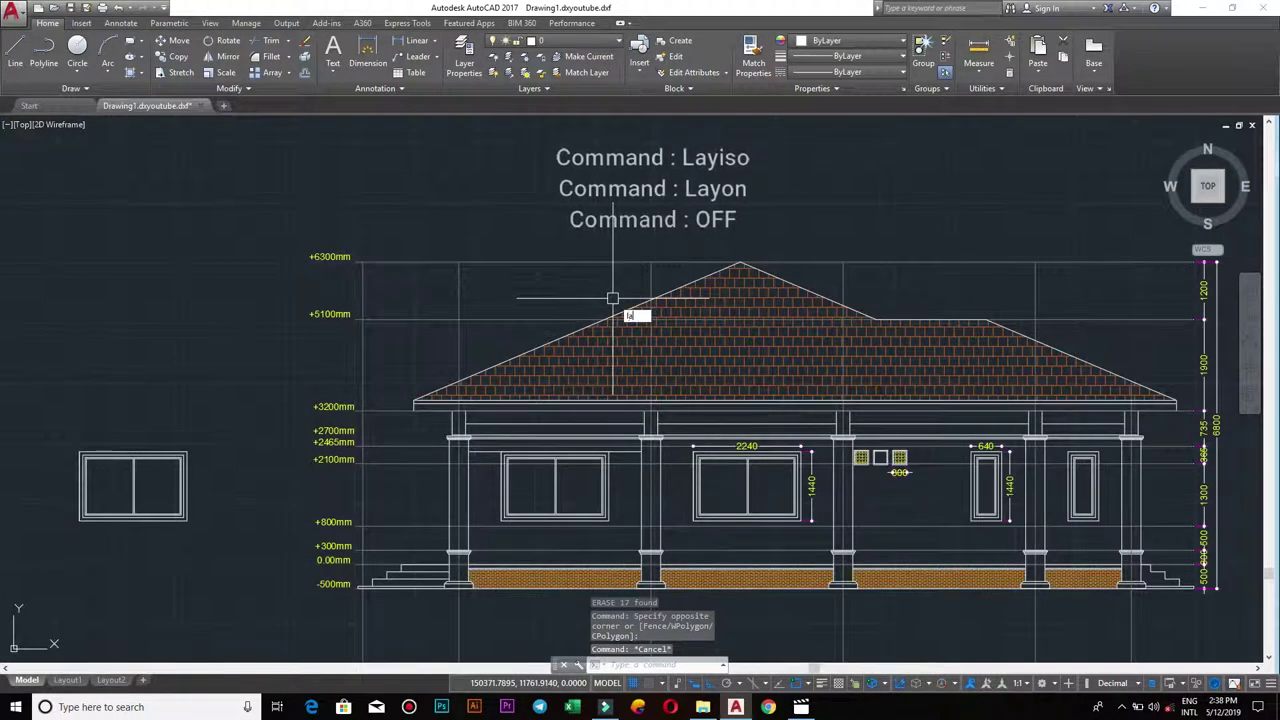
pyautogui.write('y')
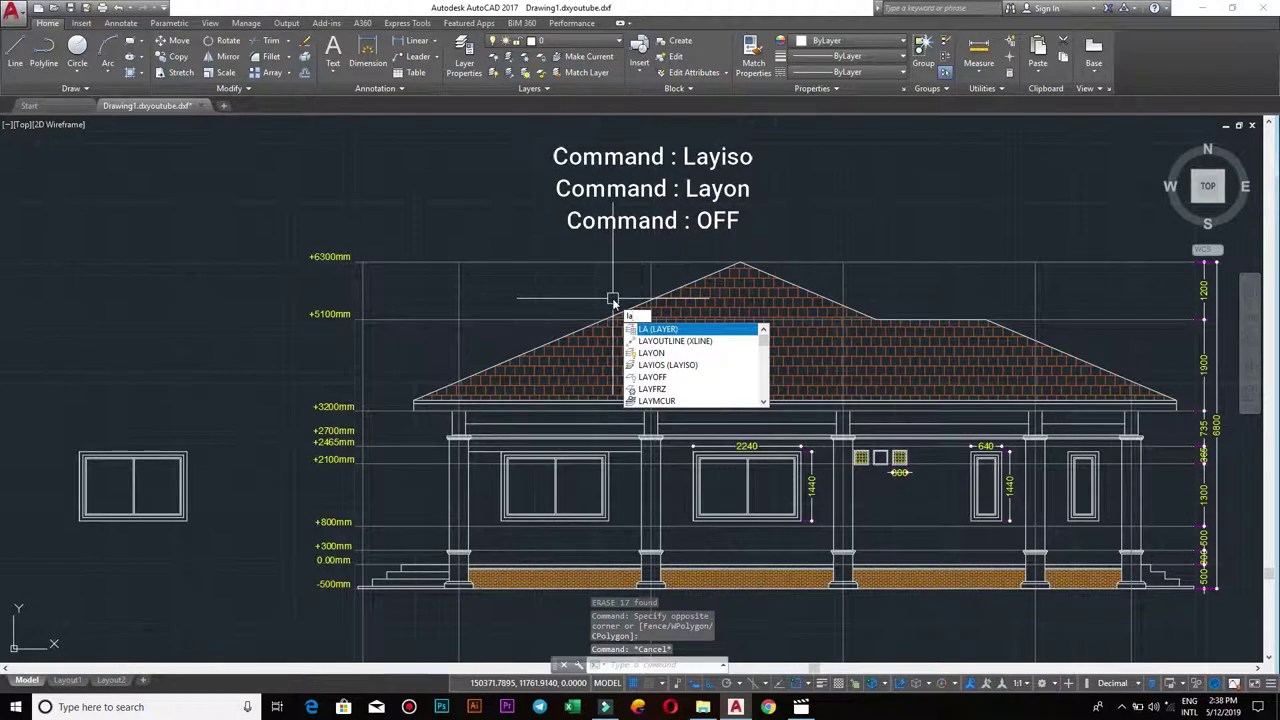
pyautogui.write('on')
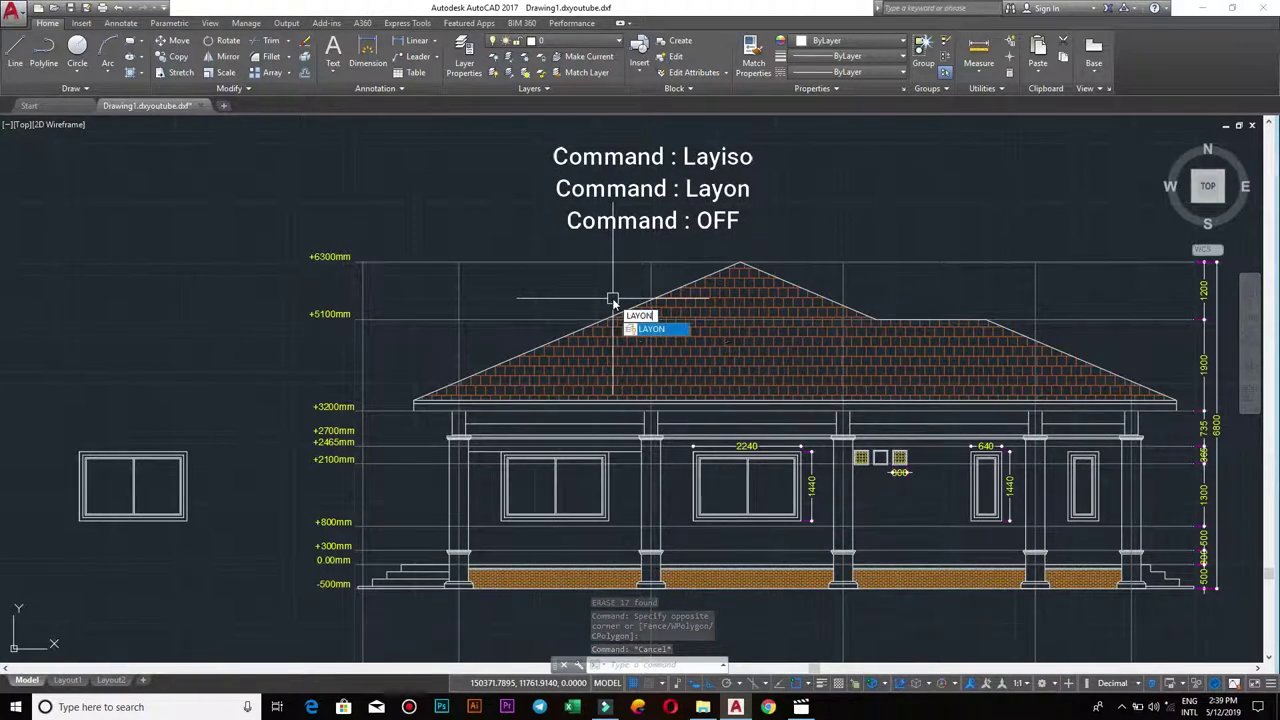
pyautogui.press('Return')
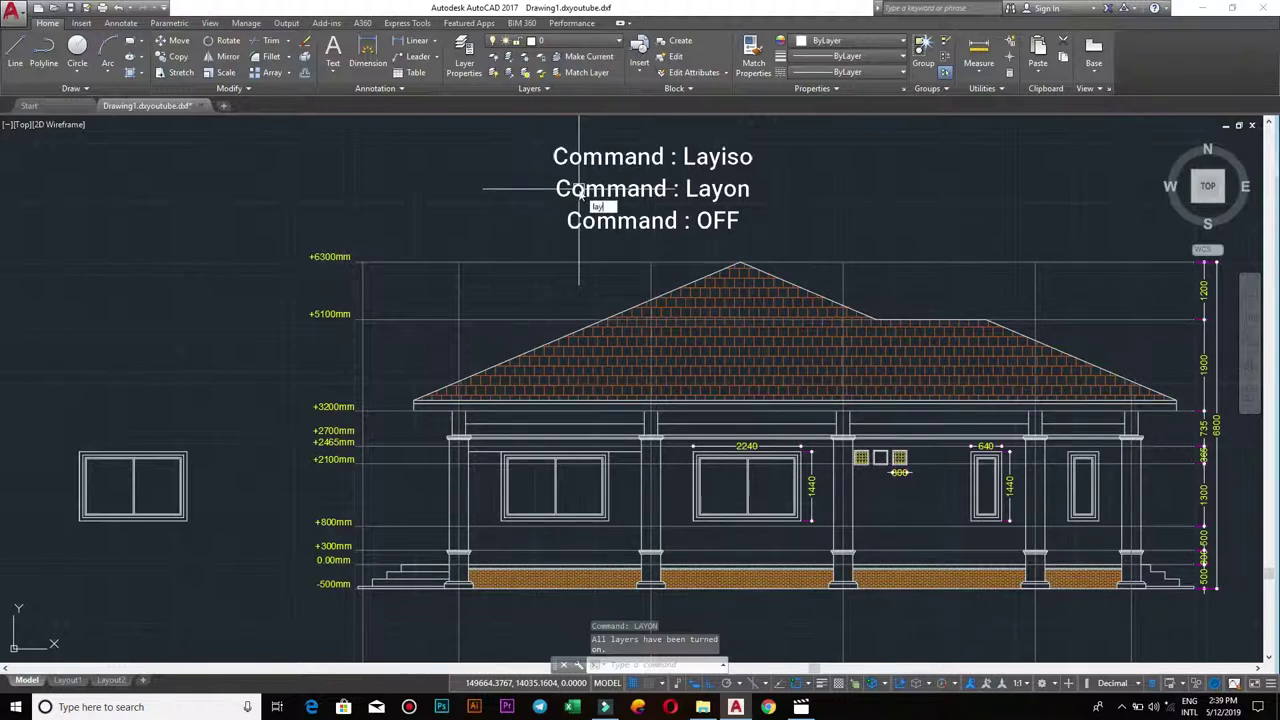
# - Isolate the layers of the roof-top level line and its +6300mm label with LAYISO
pyautogui.write('is')
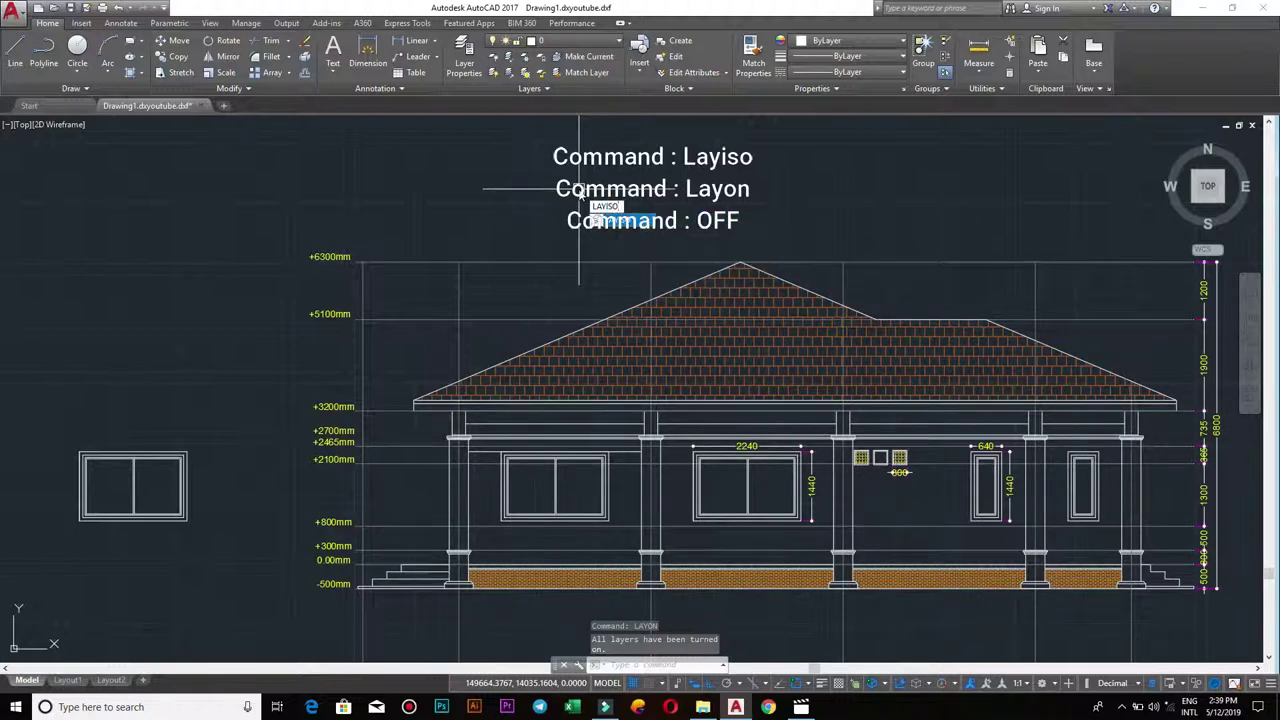
pyautogui.press('Return')
pyautogui.click(577, 262)
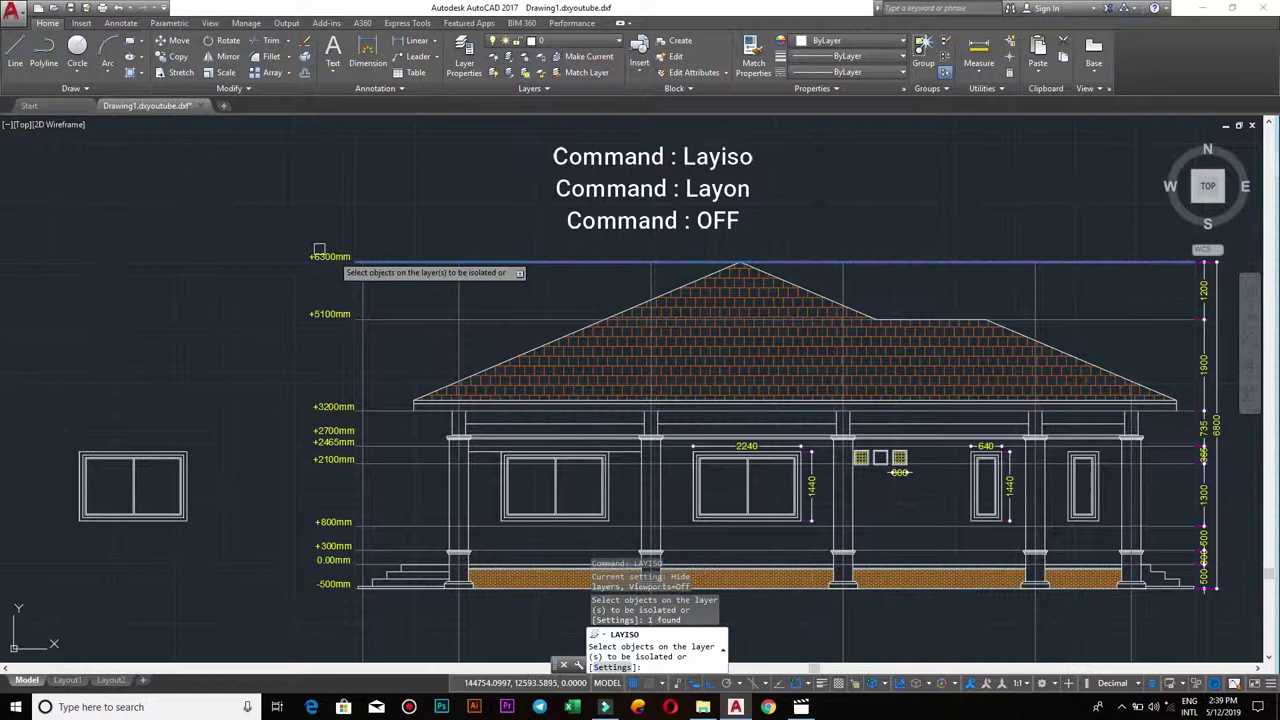
pyautogui.click(316, 257)
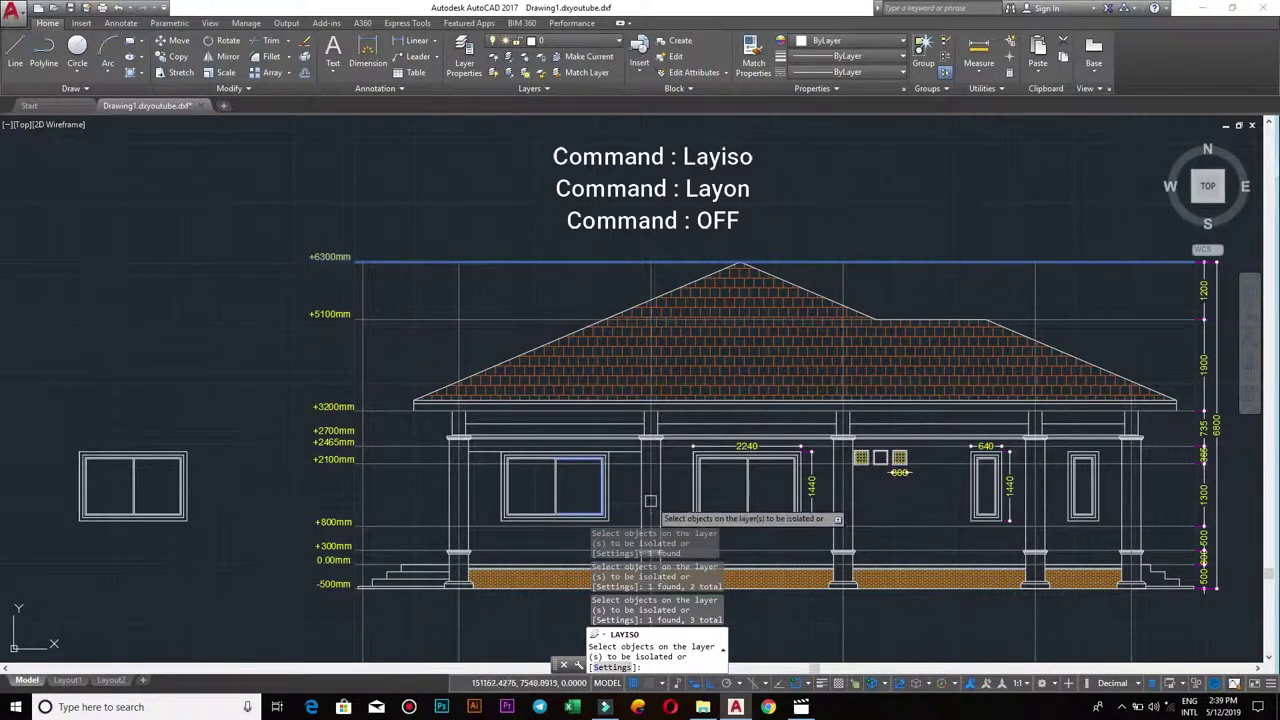
pyautogui.scroll(-2, 560, 540)
pyautogui.moveTo(605, 475); pyautogui.dragTo(565, 345, button='middle')
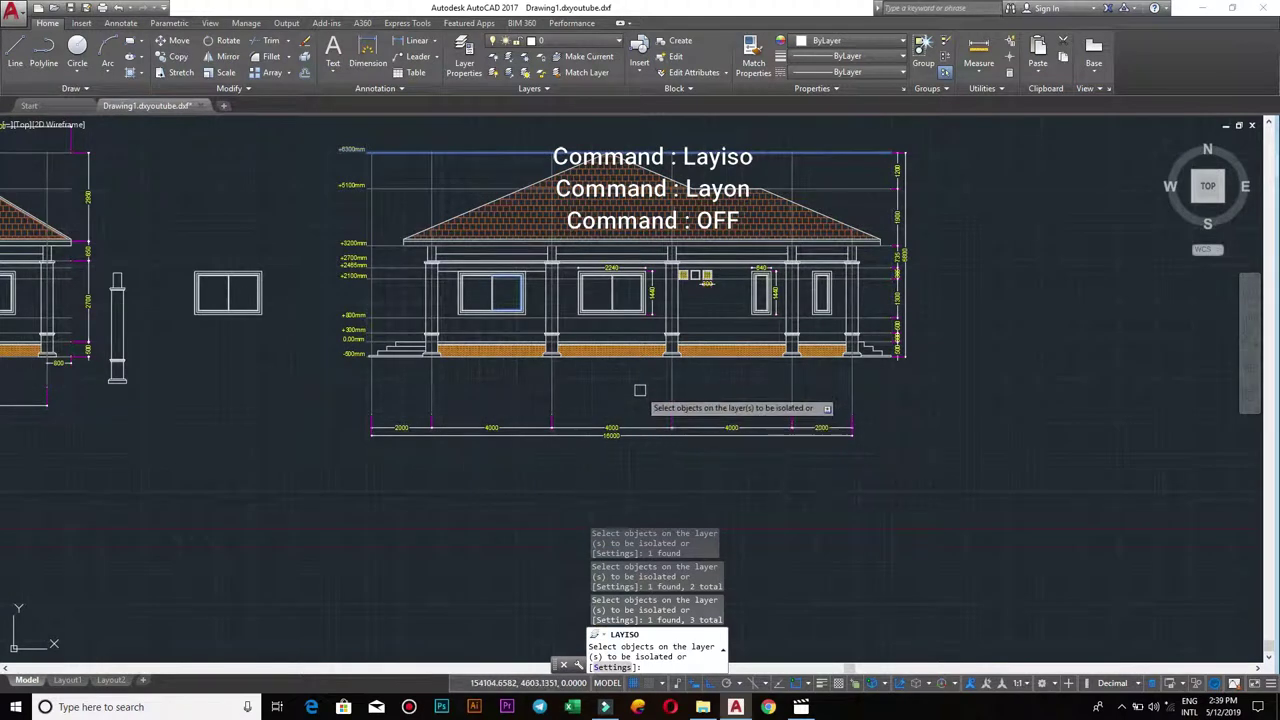
pyautogui.press('Return')
pyautogui.scroll(-1, 664, 357)
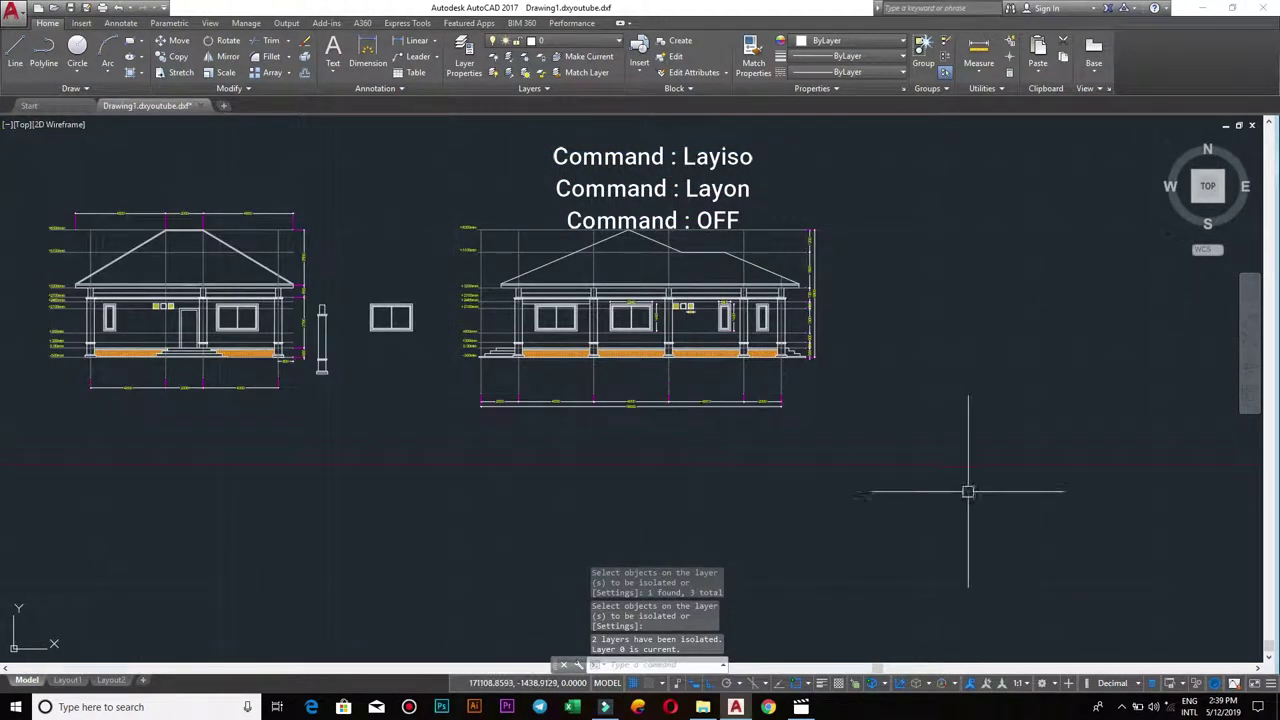
# - Copy the whole right elevation far to the right and turn all layers back on
pyautogui.click(967, 491)
pyautogui.click(451, 186)
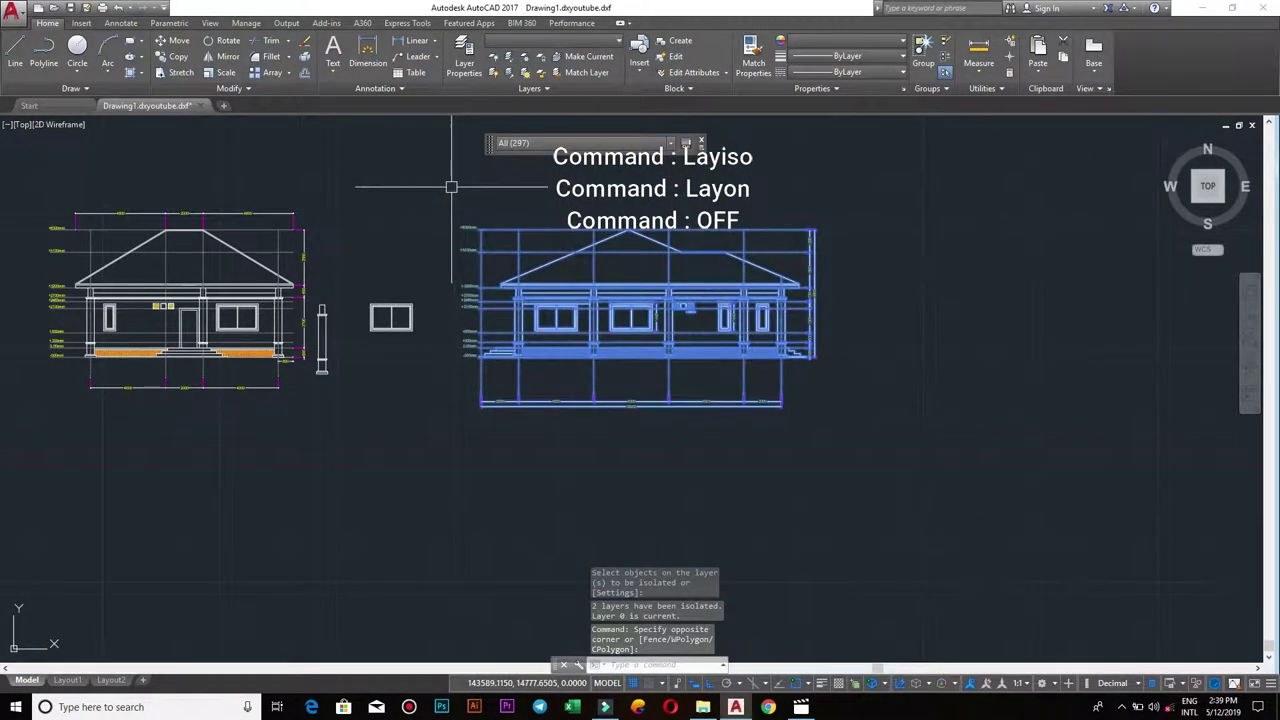
pyautogui.write('co')
pyautogui.press('Return')
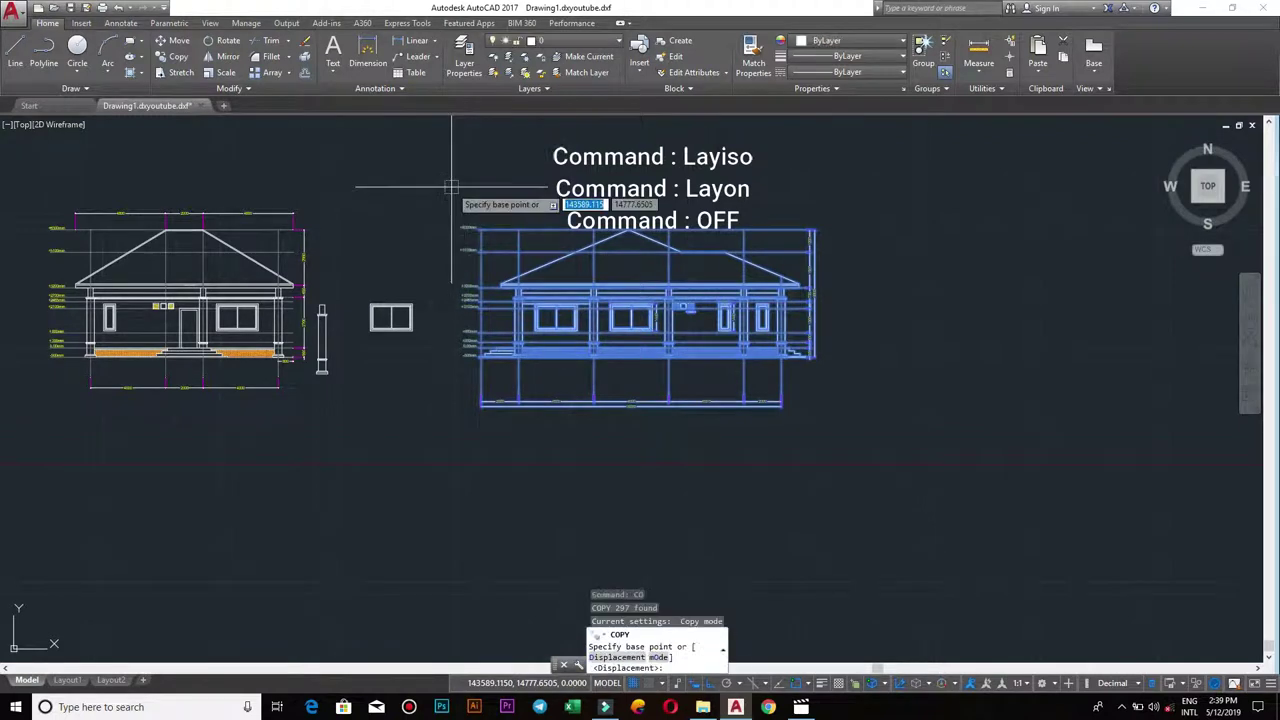
pyautogui.click(451, 186)
pyautogui.scroll(-5, 300, 205)
pyautogui.scroll(-2, 425, 185)
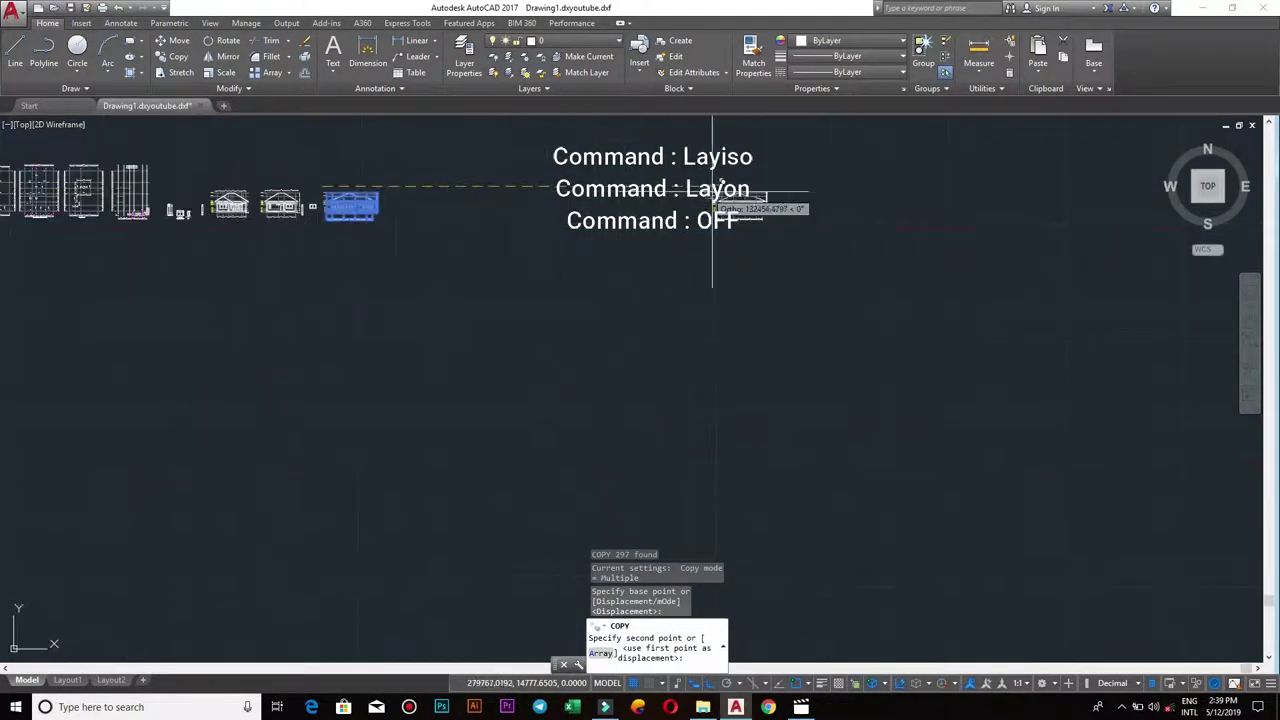
pyautogui.click(614, 205)
pyautogui.press('Escape')
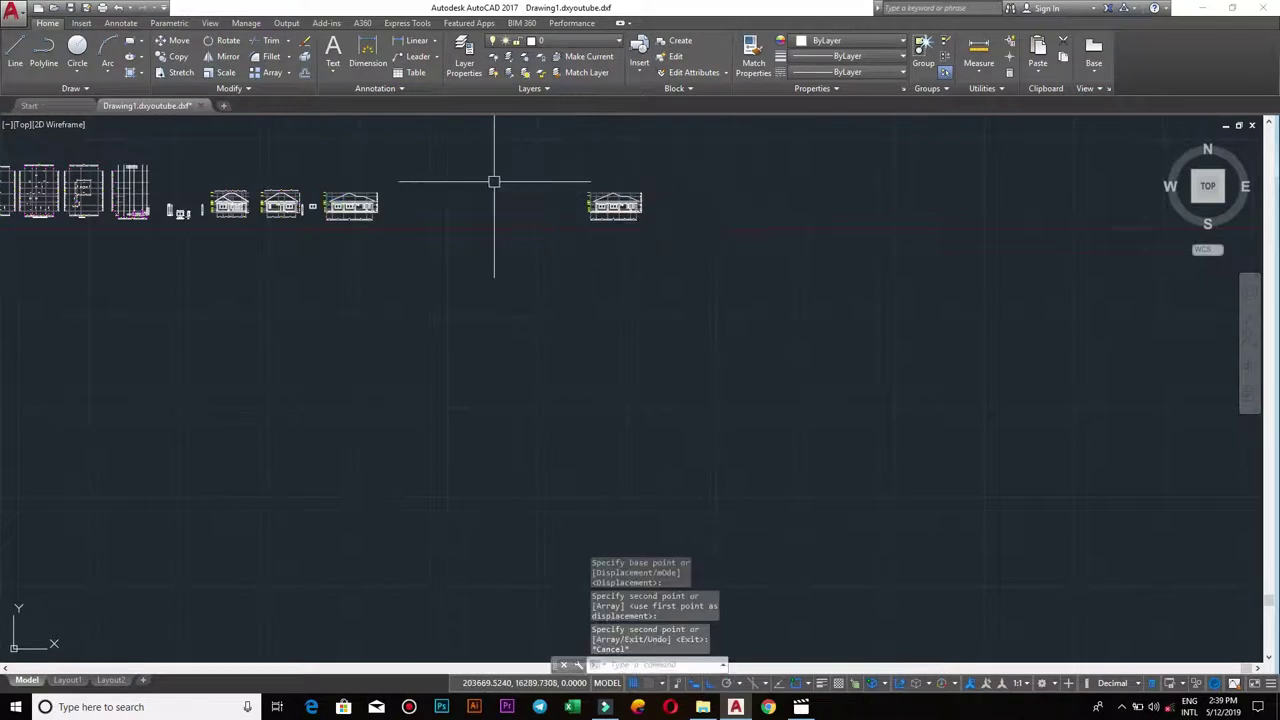
pyautogui.scroll(3, 520, 185)
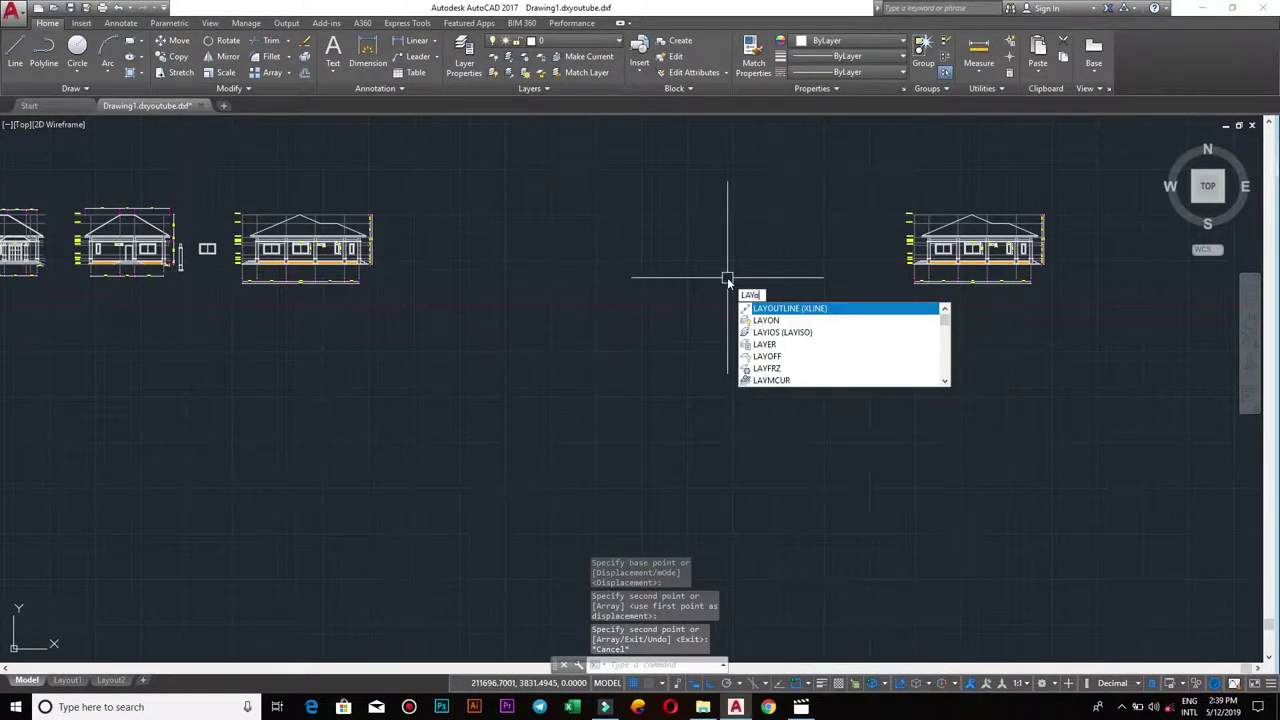
pyautogui.write('n')
pyautogui.press('Return')
# - Mirror the copied elevation about a vertical line, keeping the source copy
pyautogui.click(1138, 354)
pyautogui.click(794, 157)
pyautogui.write('mi')
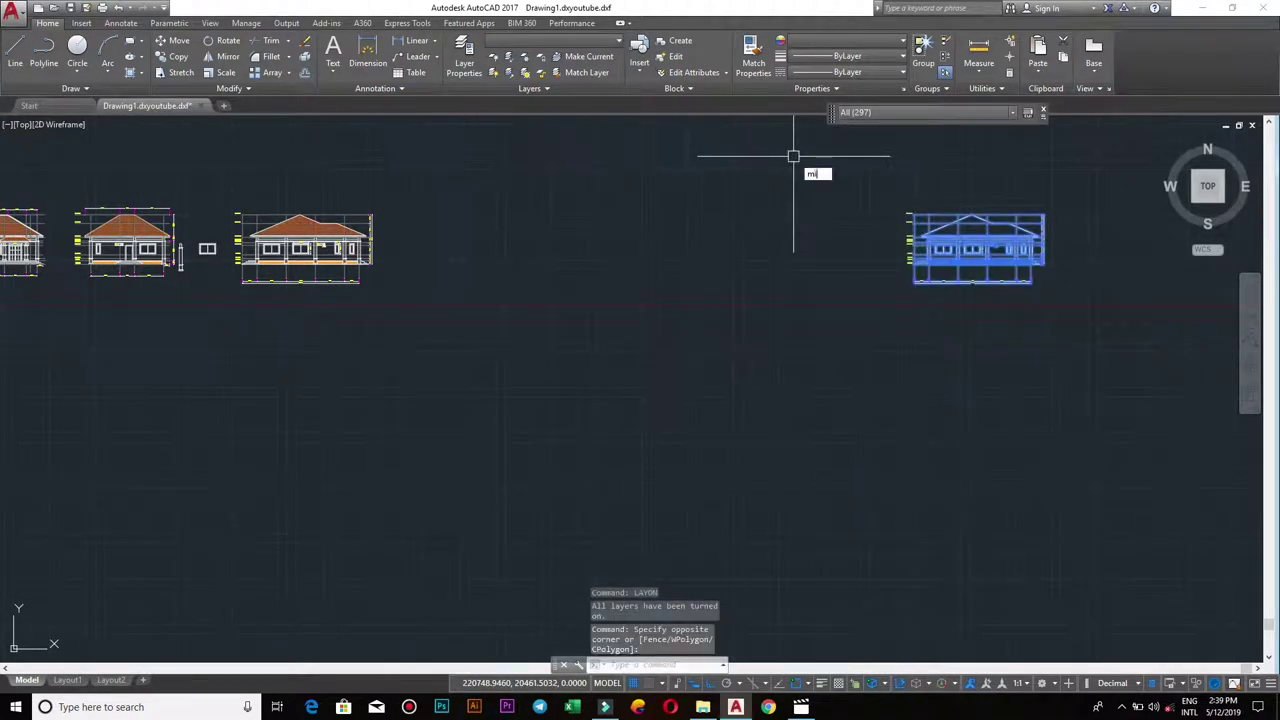
pyautogui.click(869, 188)
pyautogui.click(718, 195)
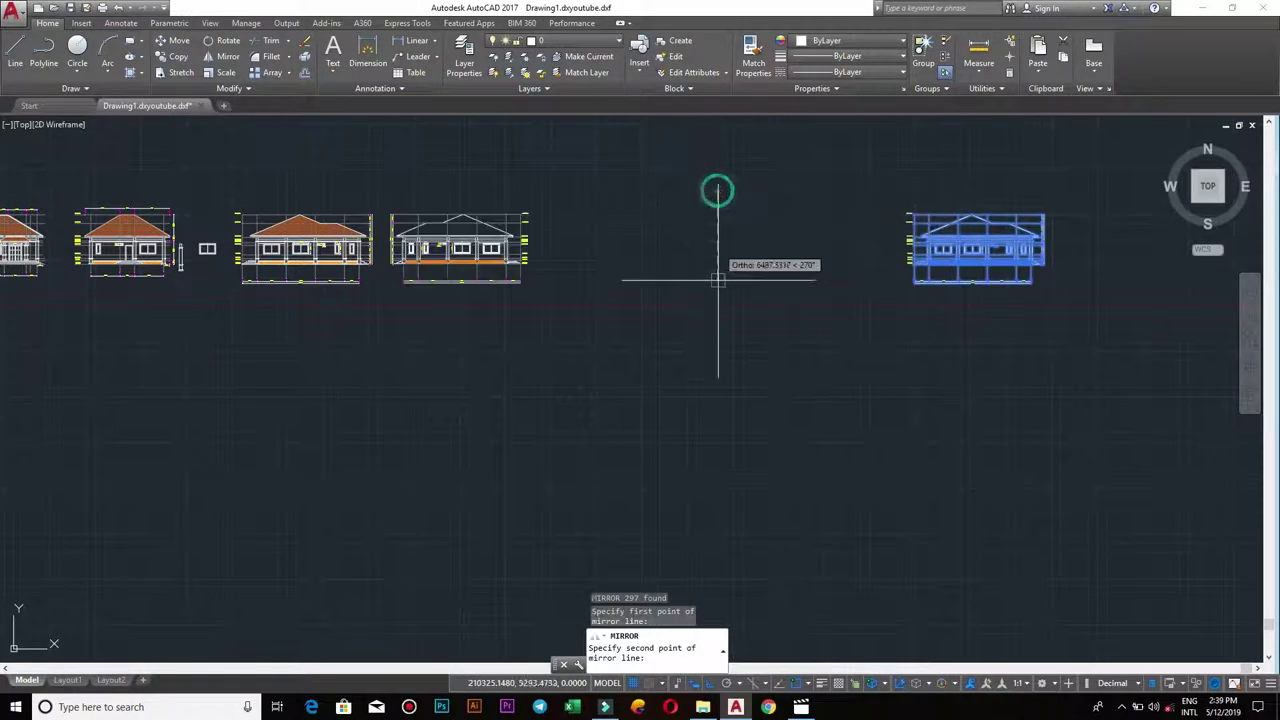
pyautogui.click(718, 300)
pyautogui.click(761, 350)
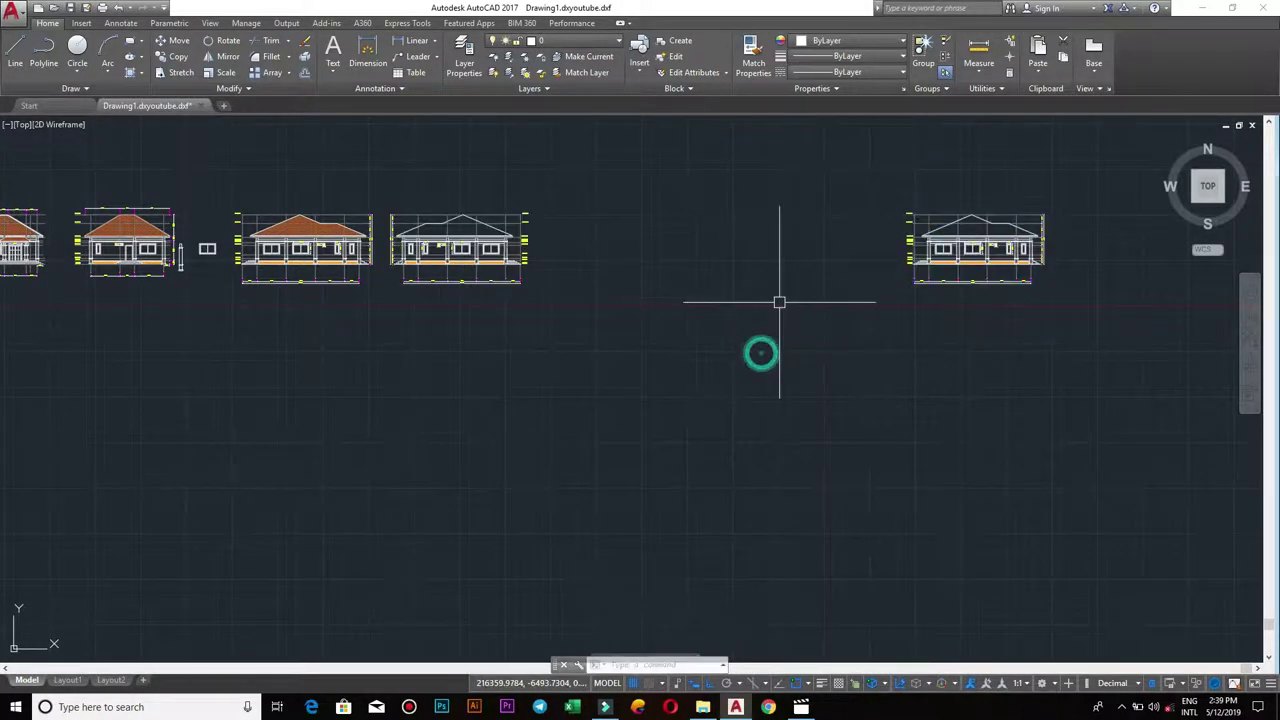
# - Erase the unmirrored copy on the right
pyautogui.click(1090, 322)
pyautogui.click(839, 181)
pyautogui.write('e')
pyautogui.press('Return')
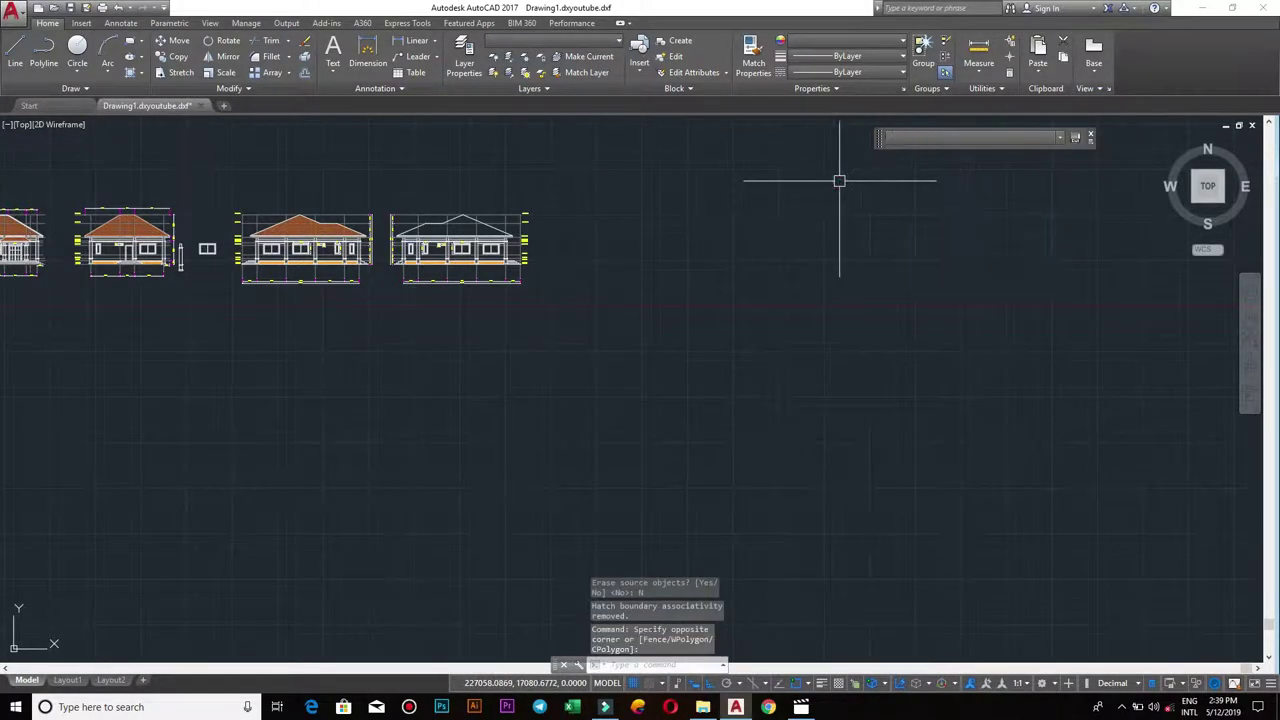
pyautogui.scroll(2, 634, 326)
pyautogui.scroll(4, 755, 397)
# - Move the whole mirrored elevation further right, clear of the original
pyautogui.click(886, 532)
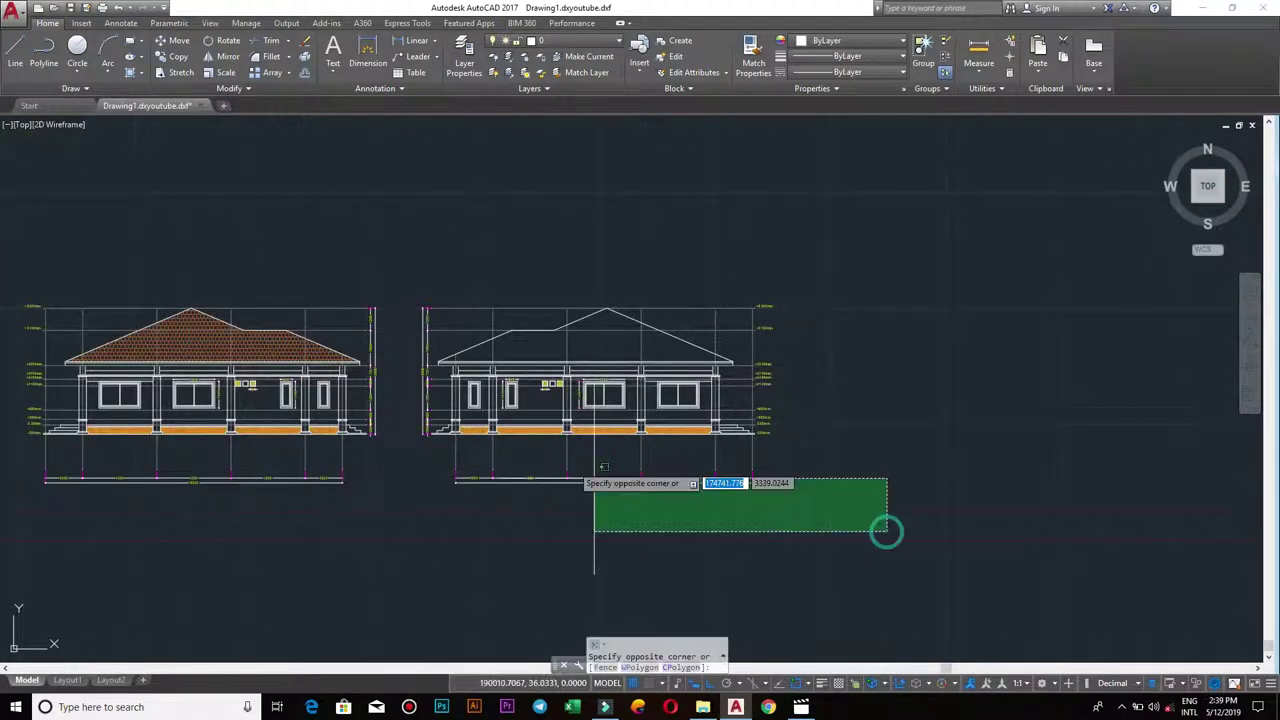
pyautogui.click(411, 228)
pyautogui.write('m')
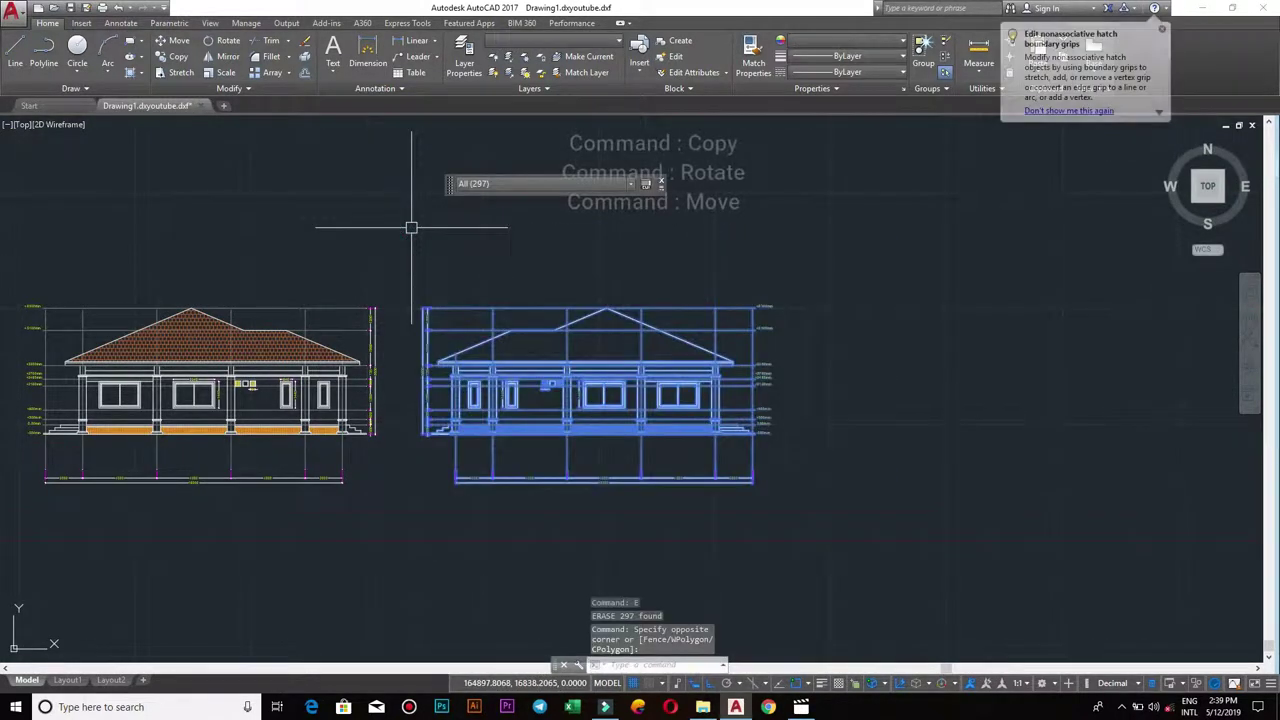
pyautogui.press('Return')
pyautogui.click(411, 228)
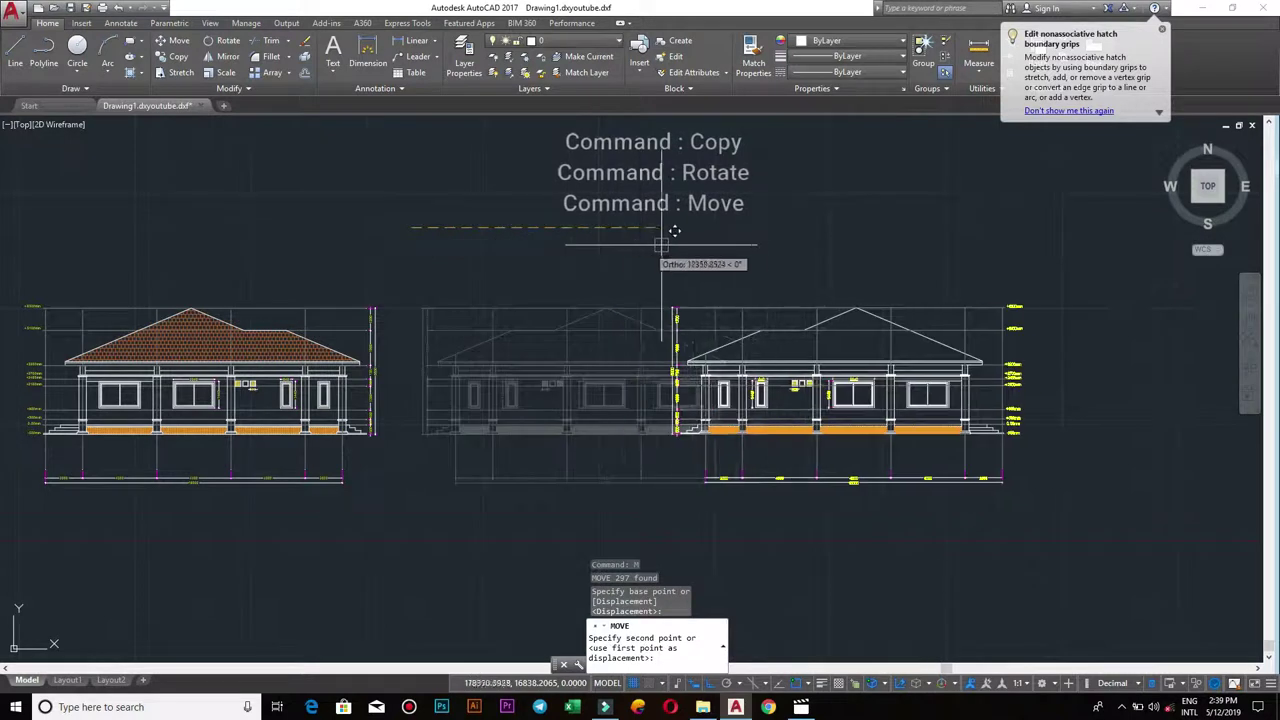
pyautogui.click(695, 247)
pyautogui.scroll(1, 795, 290)
pyautogui.scroll(4, 591, 286)
pyautogui.scroll(-4, 591, 286)
pyautogui.scroll(3, 614, 190)
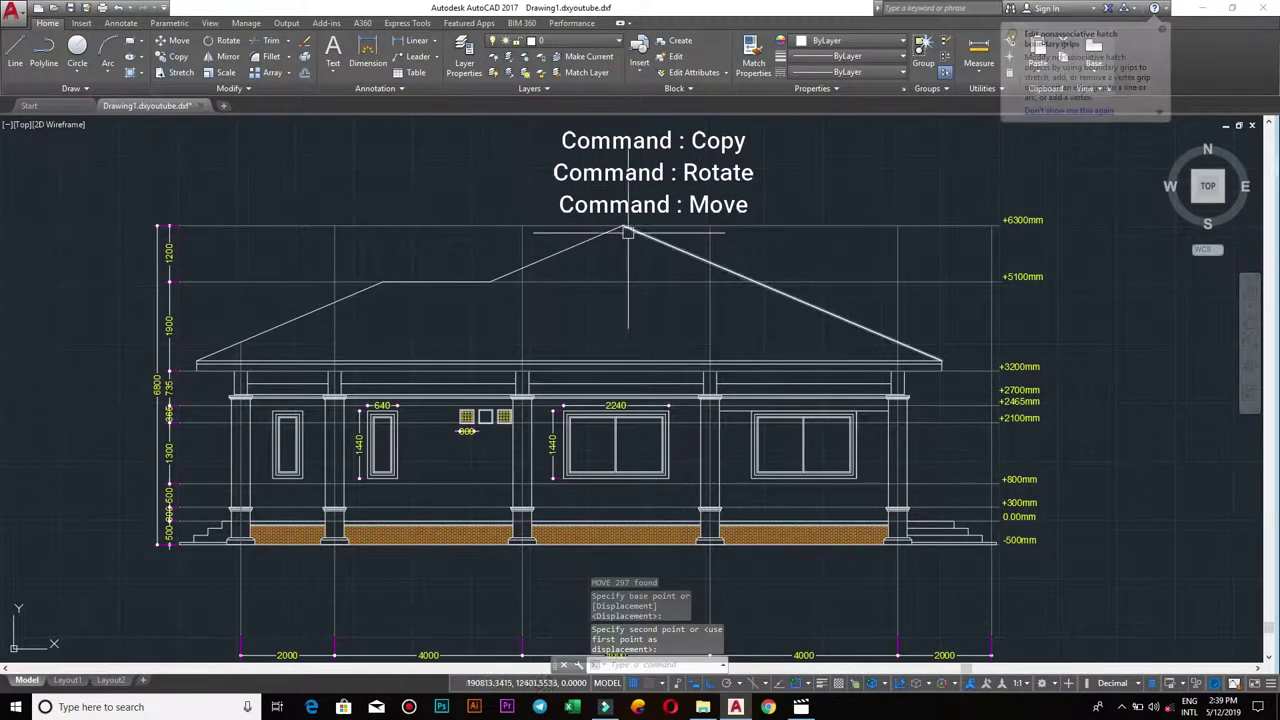
# - Select the brick hatch along the base to inspect it, then deselect it
pyautogui.click(618, 538)
pyautogui.scroll(-5, 618, 538)
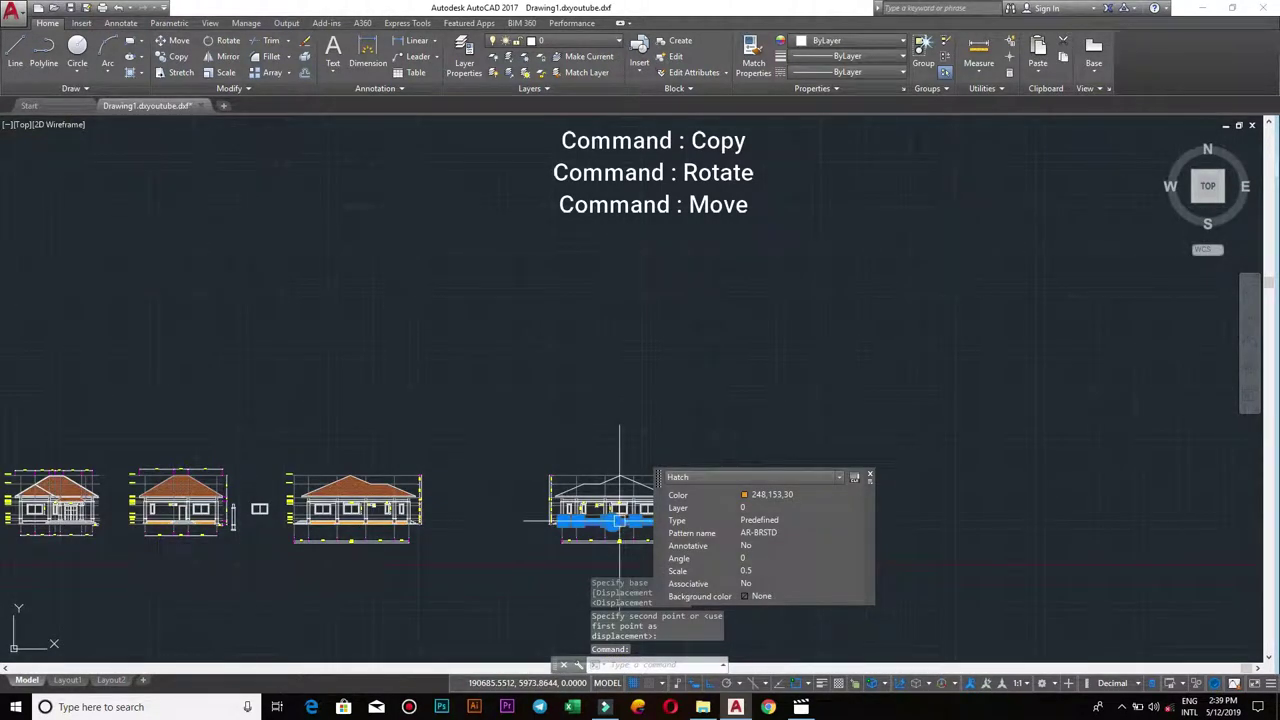
pyautogui.scroll(3, 677, 457)
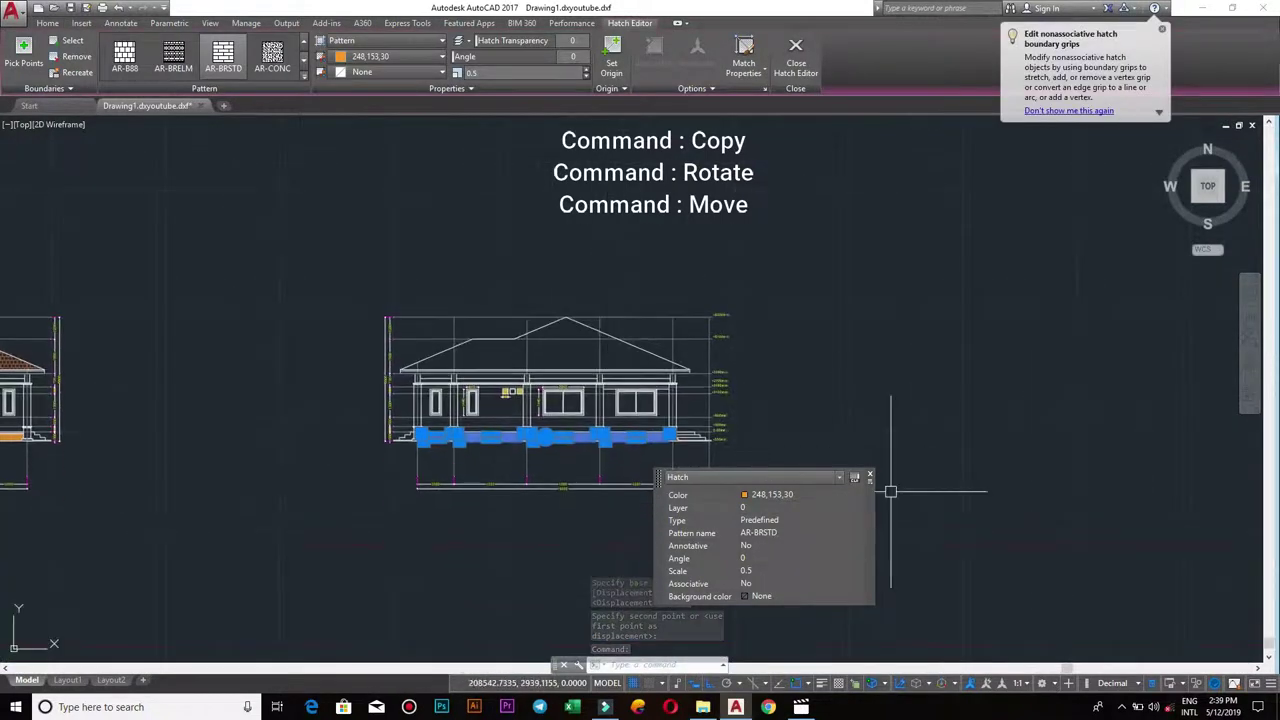
pyautogui.scroll(5, 595, 380)
pyautogui.press('Escape')
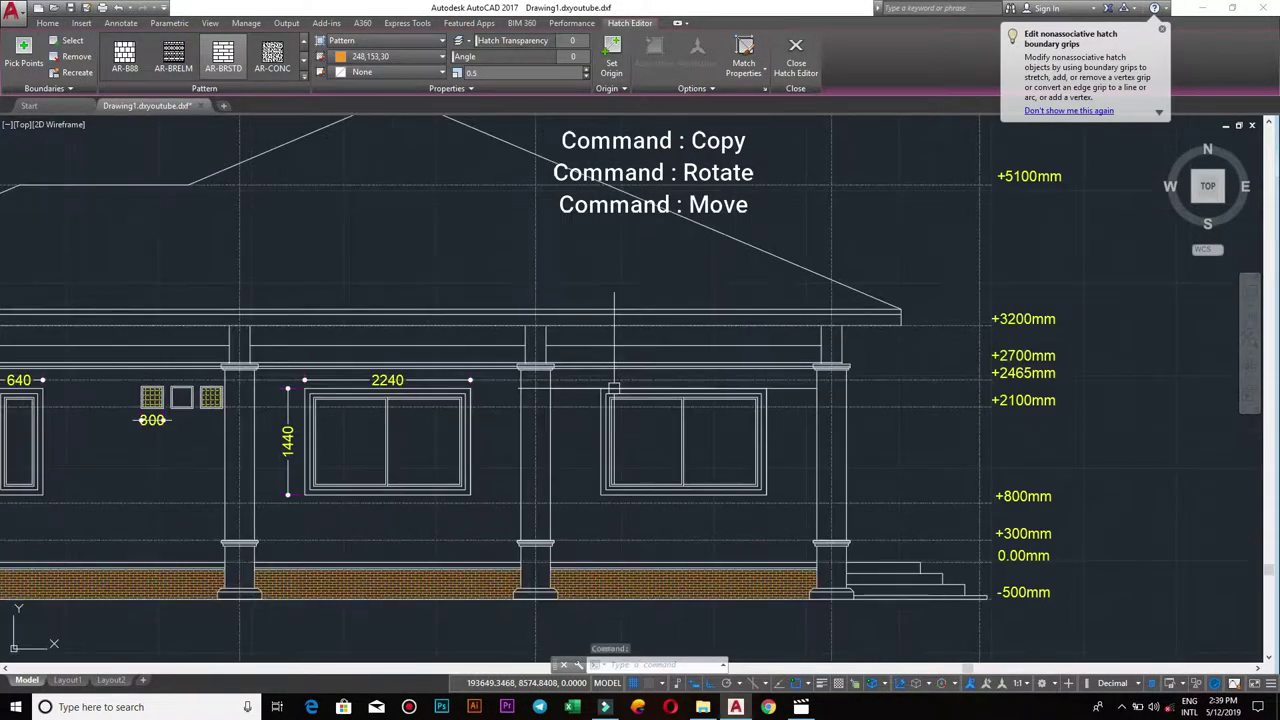
pyautogui.scroll(-5, 676, 348)
pyautogui.scroll(2, 676, 348)
pyautogui.write('LAY')
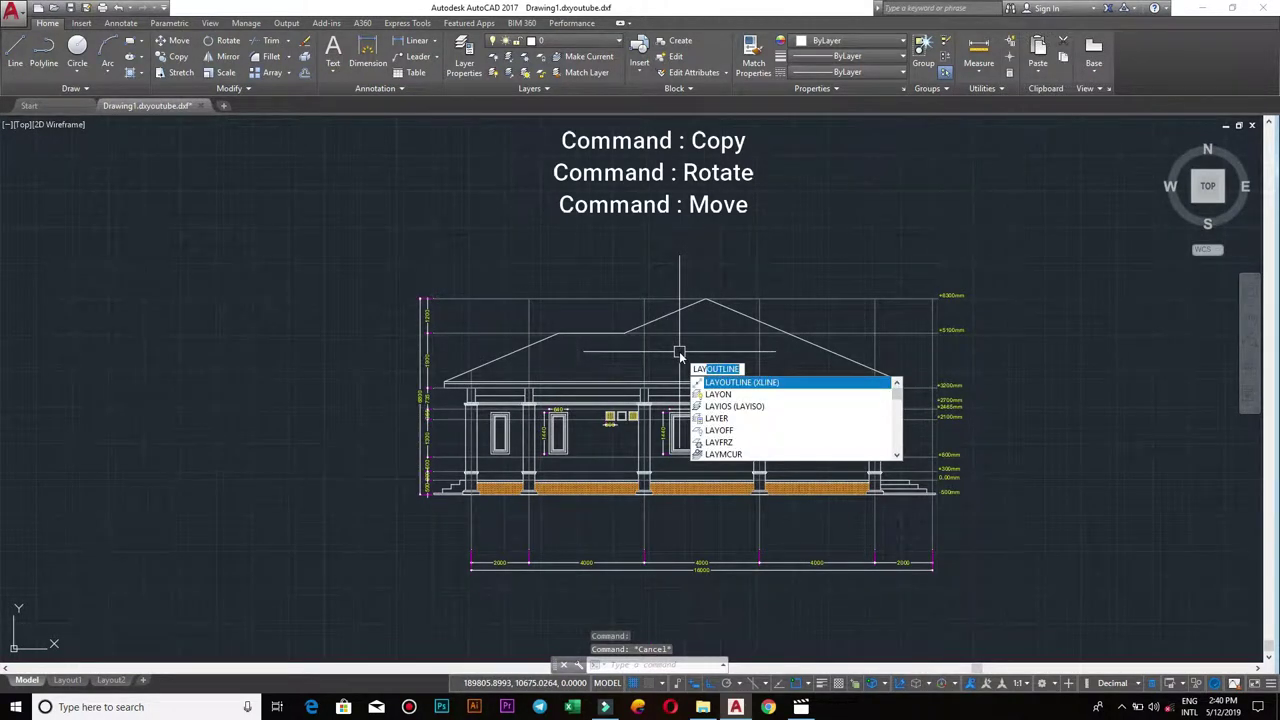
pyautogui.write('OFF')
# - Turn off the GL construction-line layer with LAYOFF
pyautogui.press('Return')
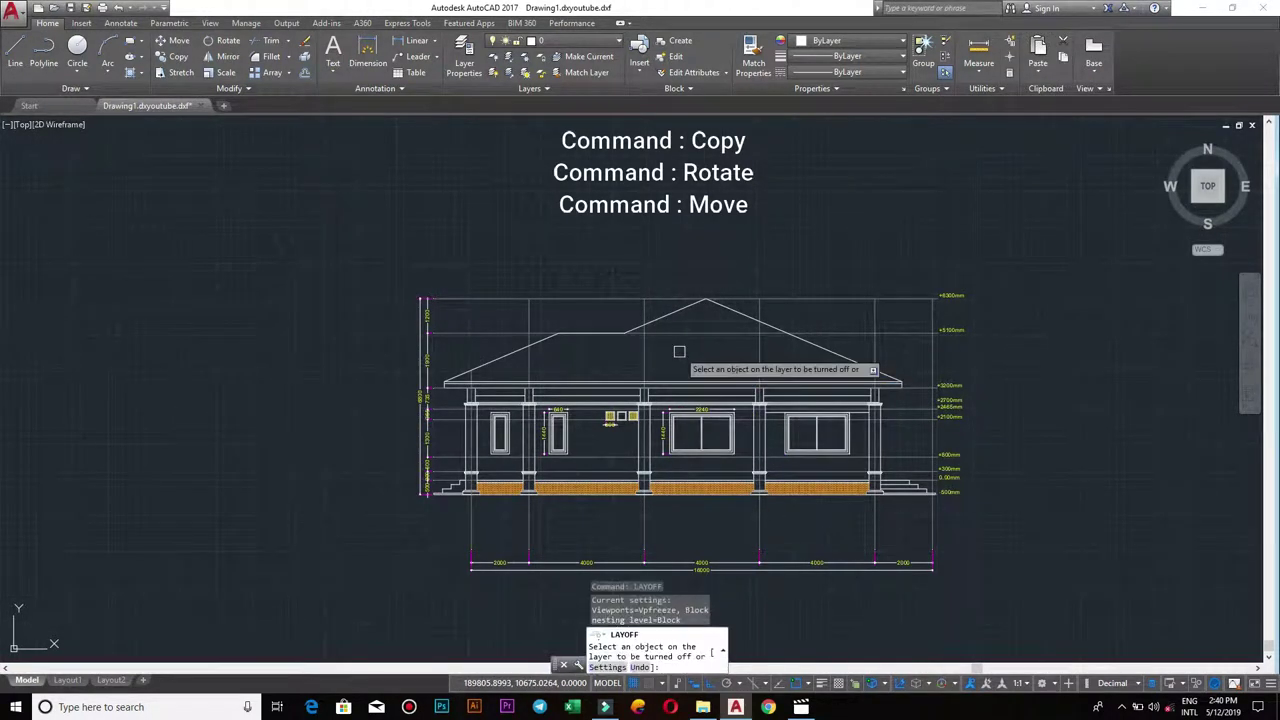
pyautogui.click(683, 334)
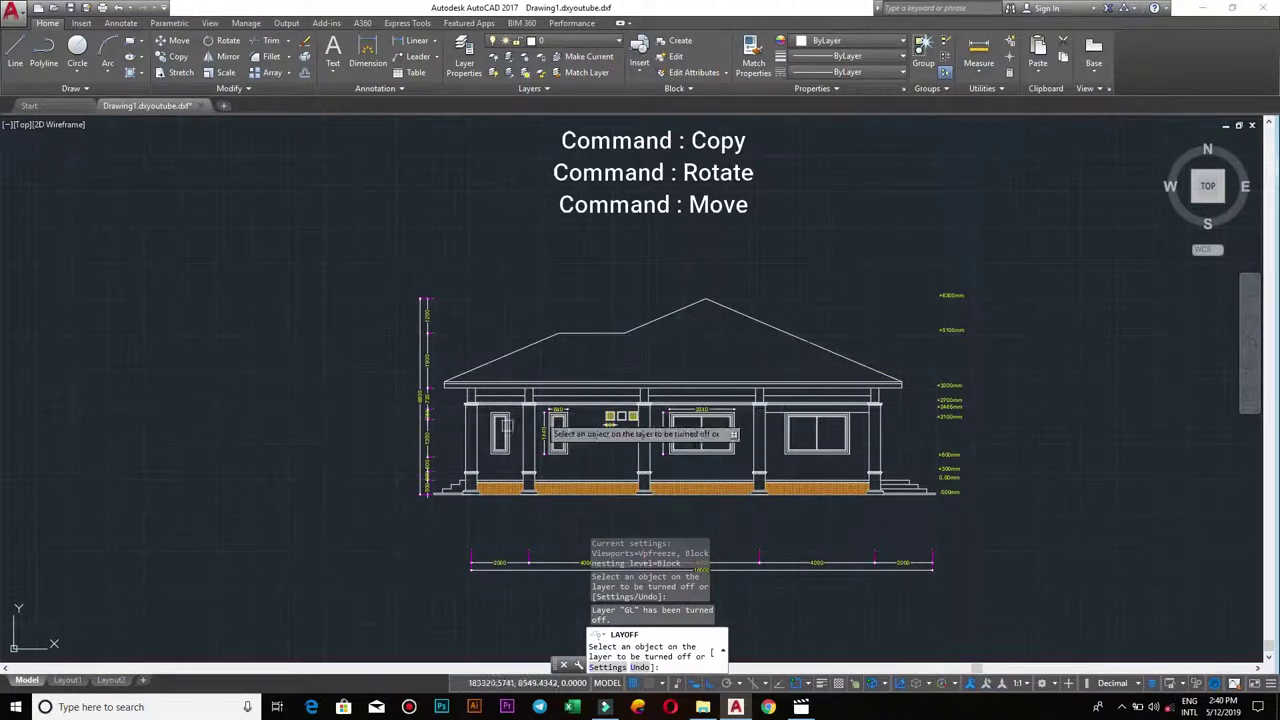
pyautogui.scroll(4, 633, 469)
pyautogui.press('Escape')
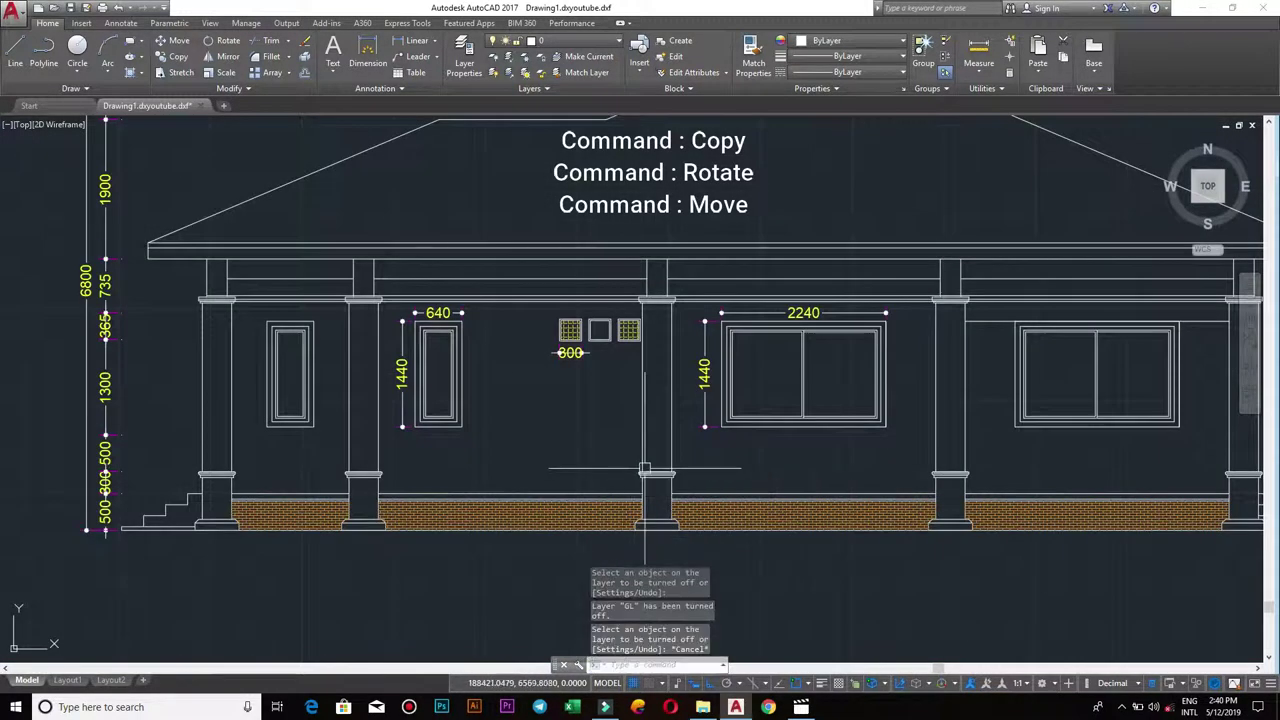
# - Erase the wide 2240 × 1440 window and its dimensions between the central columns
pyautogui.moveTo(921, 461); pyautogui.dragTo(783, 465, button='middle')
pyautogui.click(779, 467)
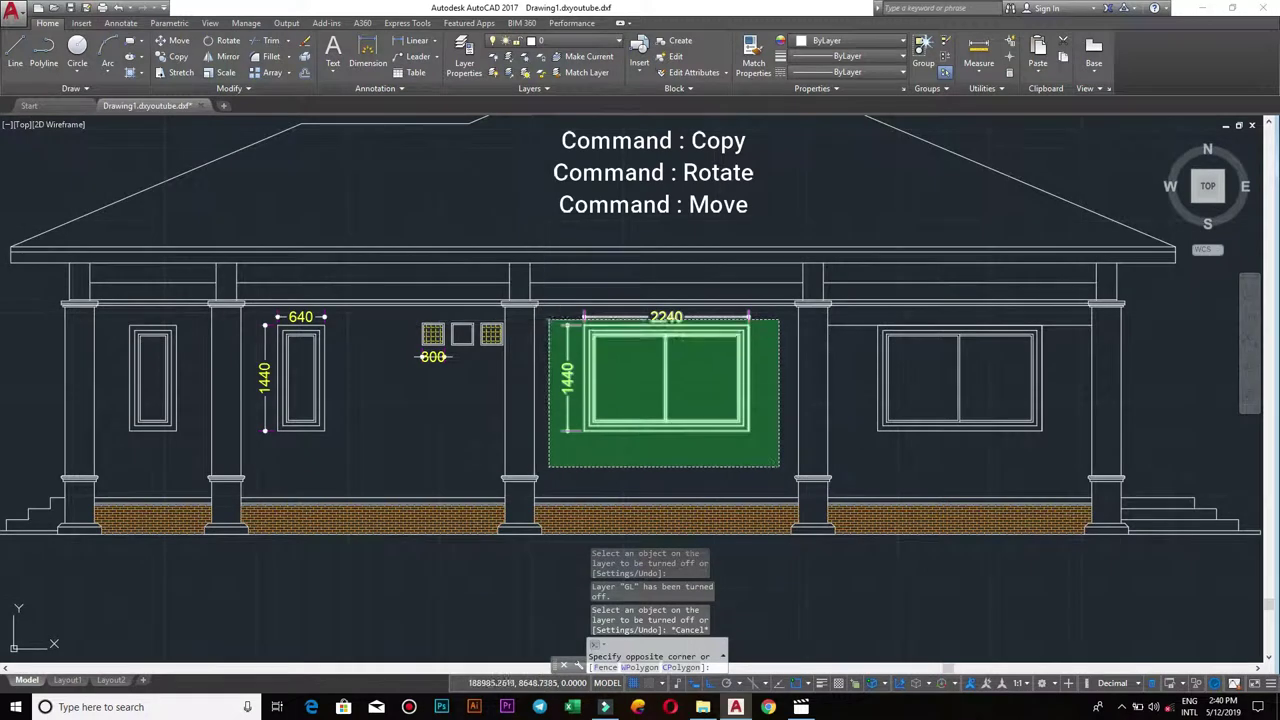
pyautogui.click(557, 318)
pyautogui.write('e')
pyautogui.press('Return')
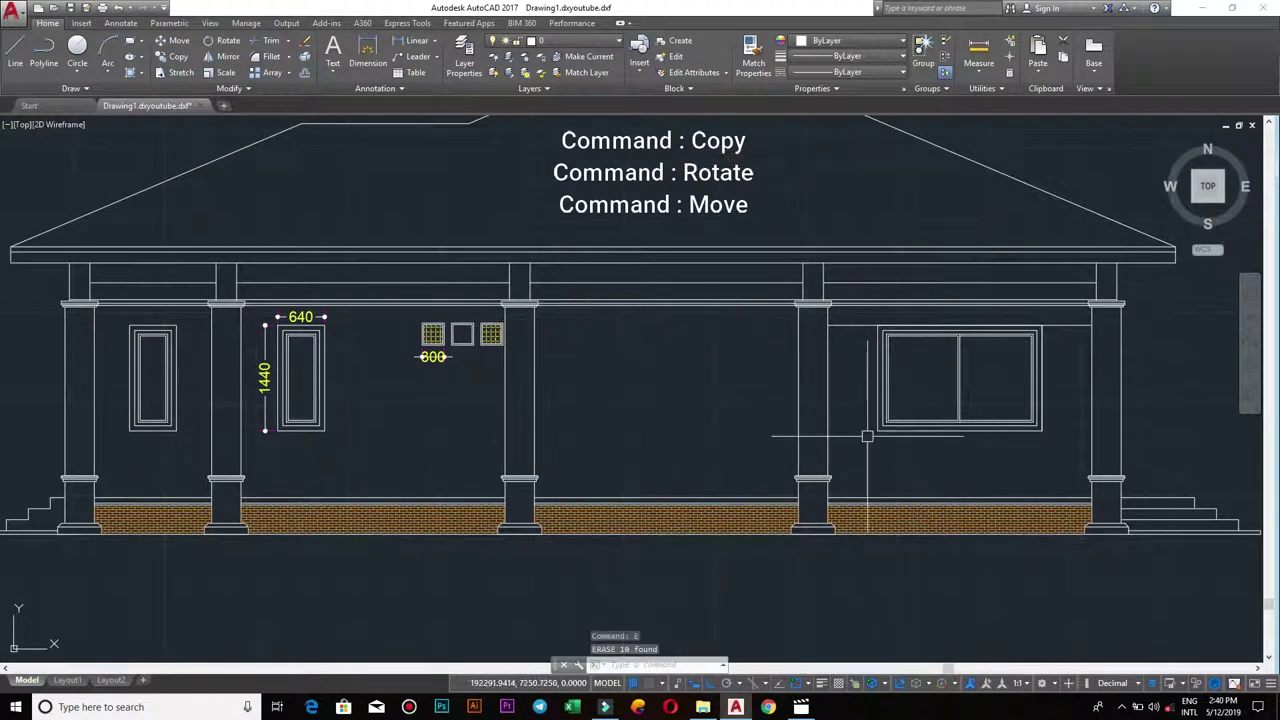
# - Delete the stray horizontal line left beside the removed window
pyautogui.click(1083, 455)
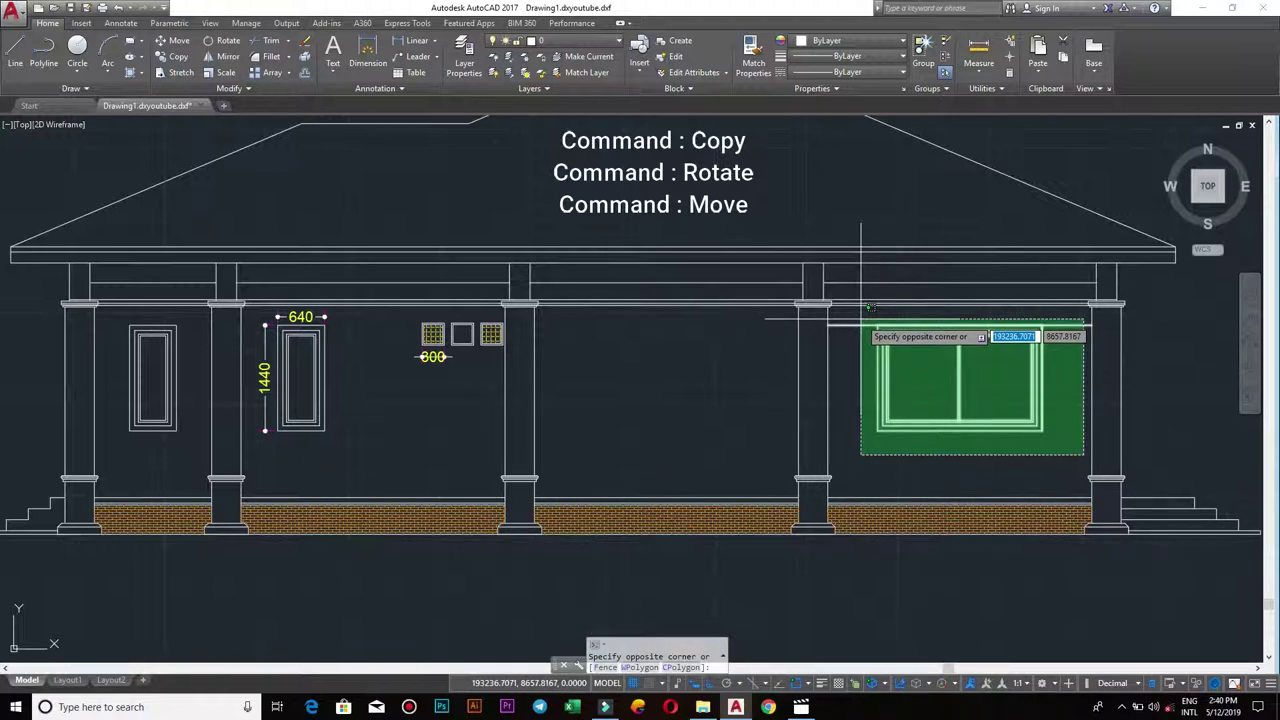
pyautogui.press('Escape')
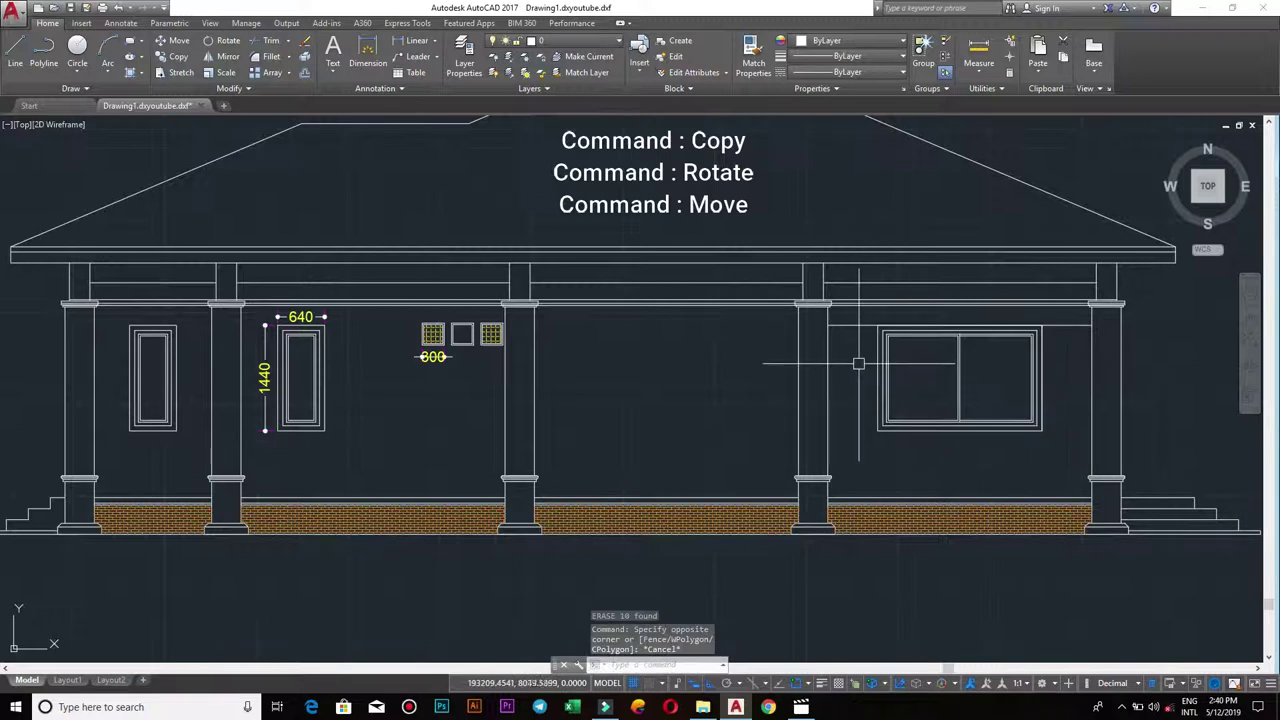
pyautogui.scroll(-3, 857, 363)
pyautogui.scroll(3, 866, 358)
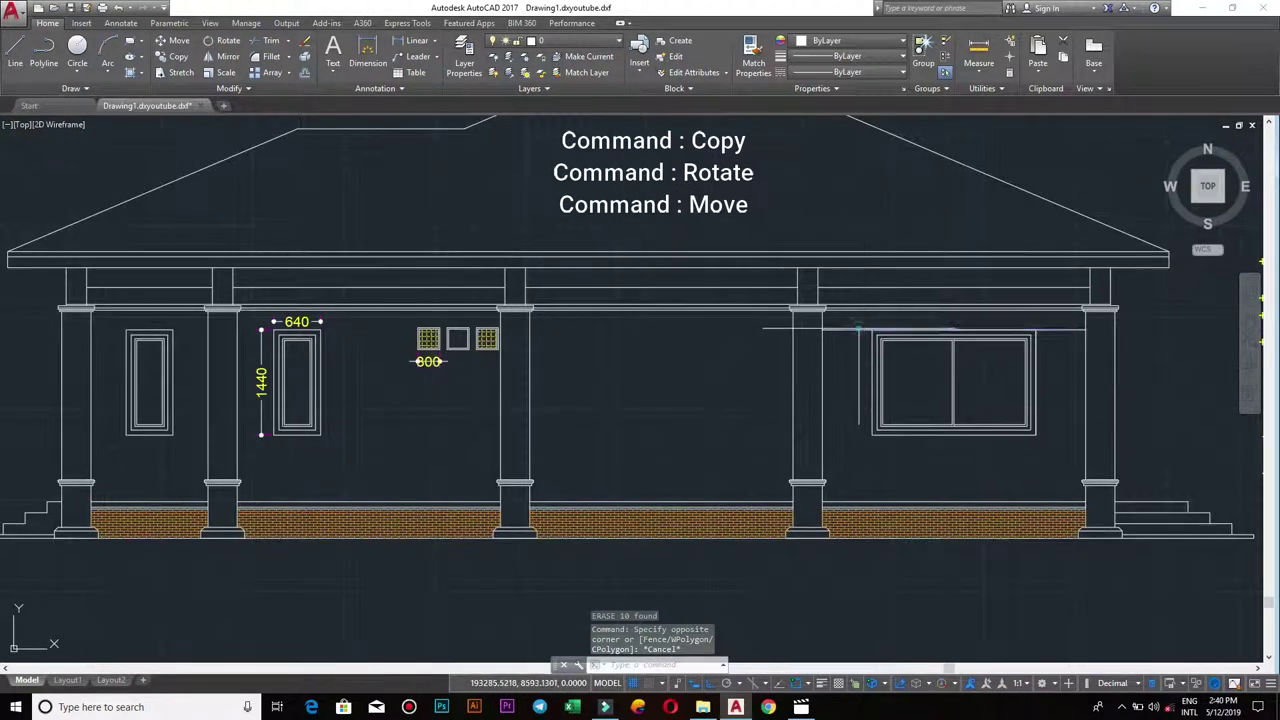
pyautogui.click(857, 328)
pyautogui.press('Return')
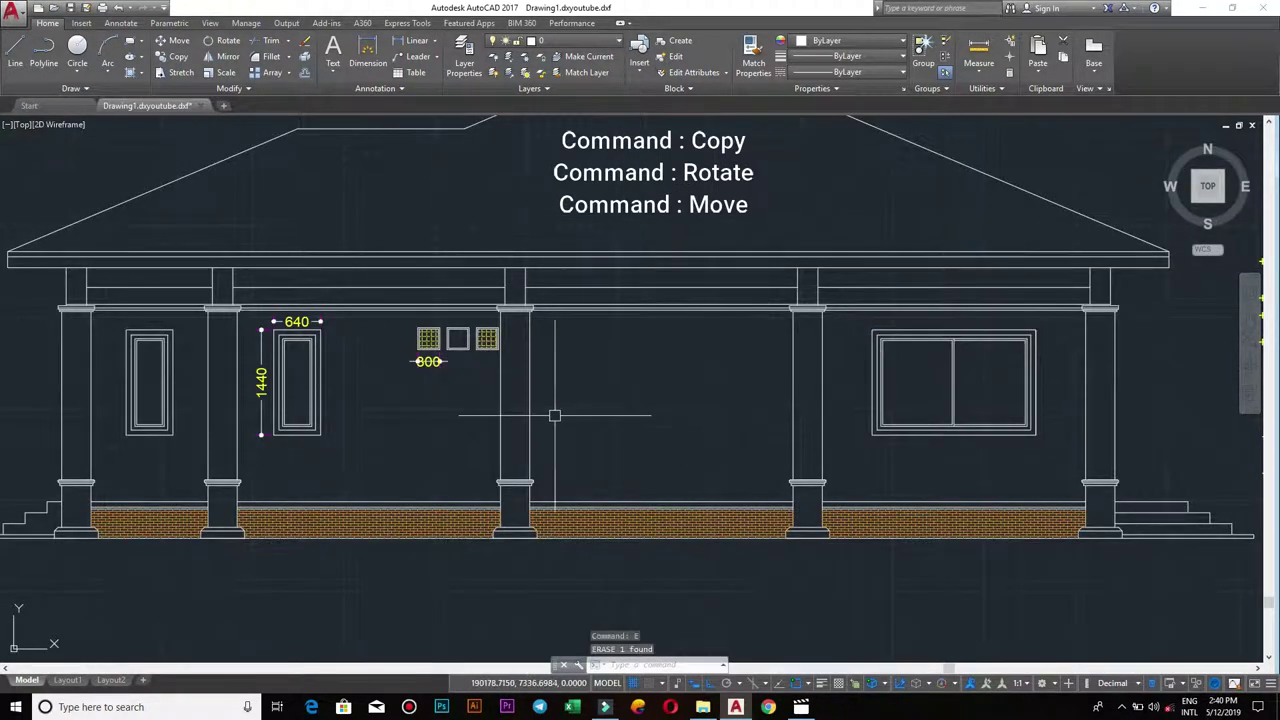
pyautogui.moveTo(554, 415); pyautogui.dragTo(680, 420, button='middle')
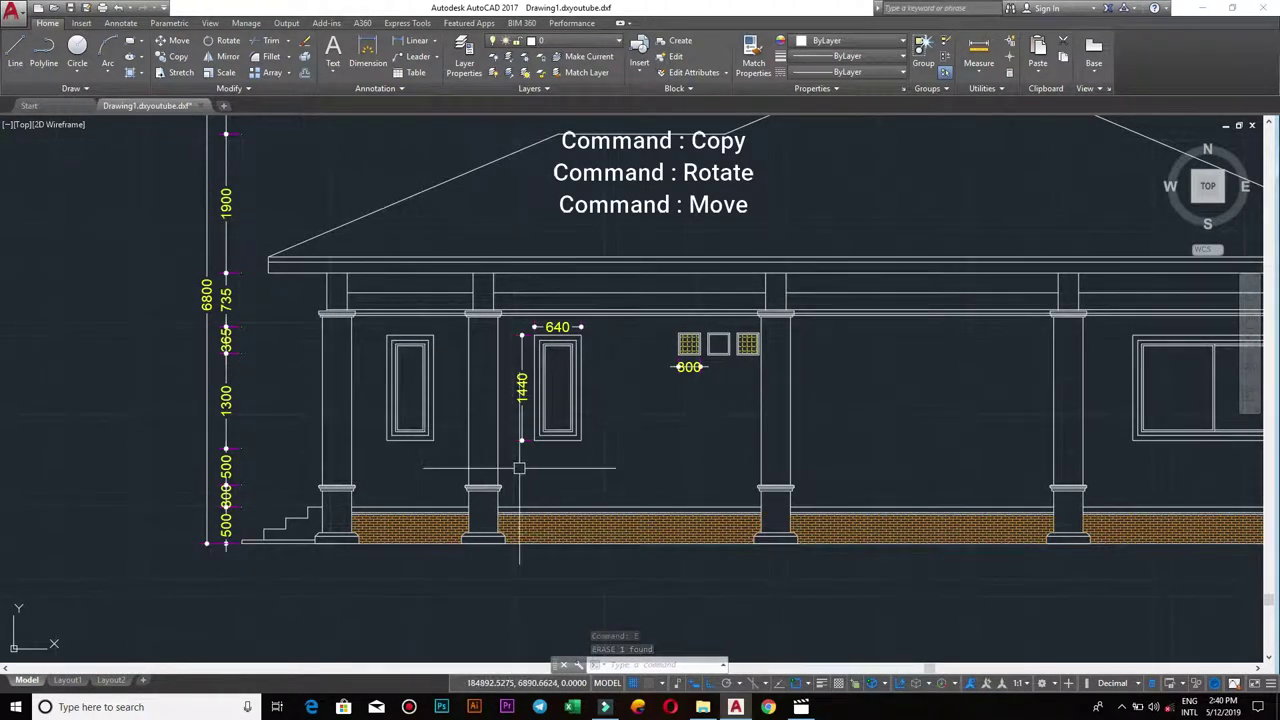
# - Copy the narrow 640 × 1440 window 4000 to the right, based at its lower corner
pyautogui.scroll(-5, 519, 468)
pyautogui.scroll(5, 612, 448)
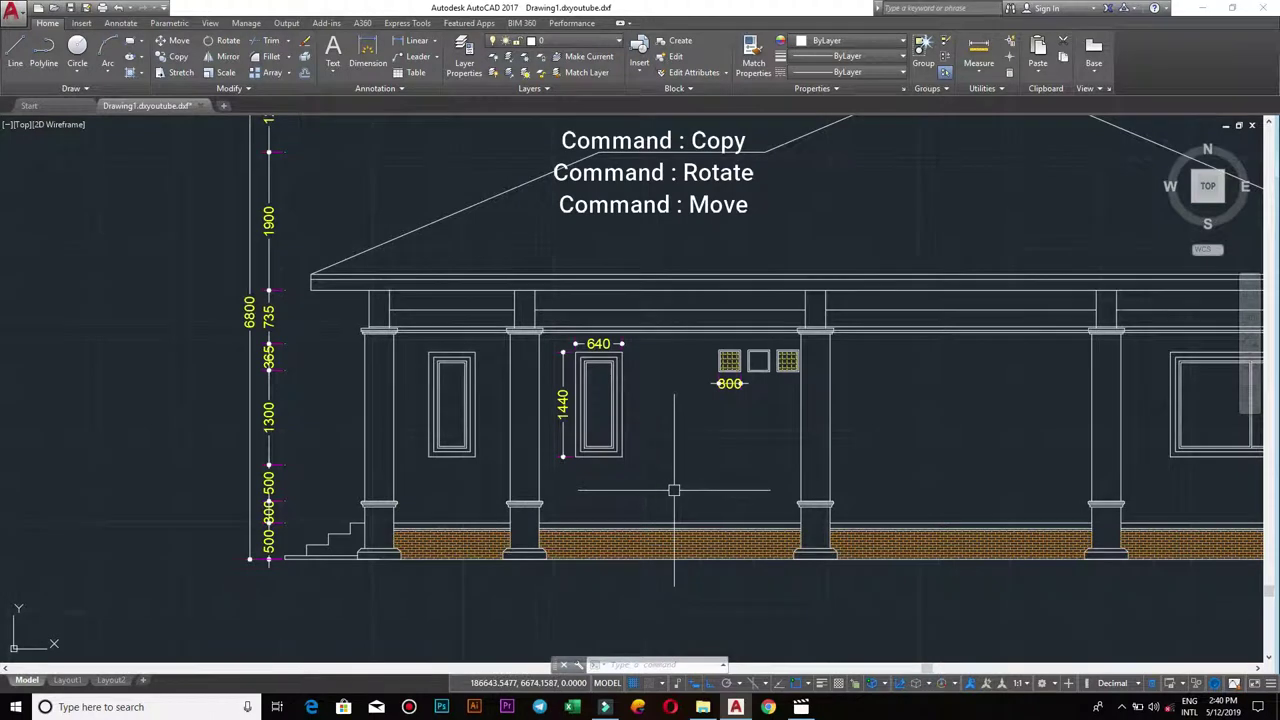
pyautogui.scroll(3, 605, 365)
pyautogui.click(657, 455)
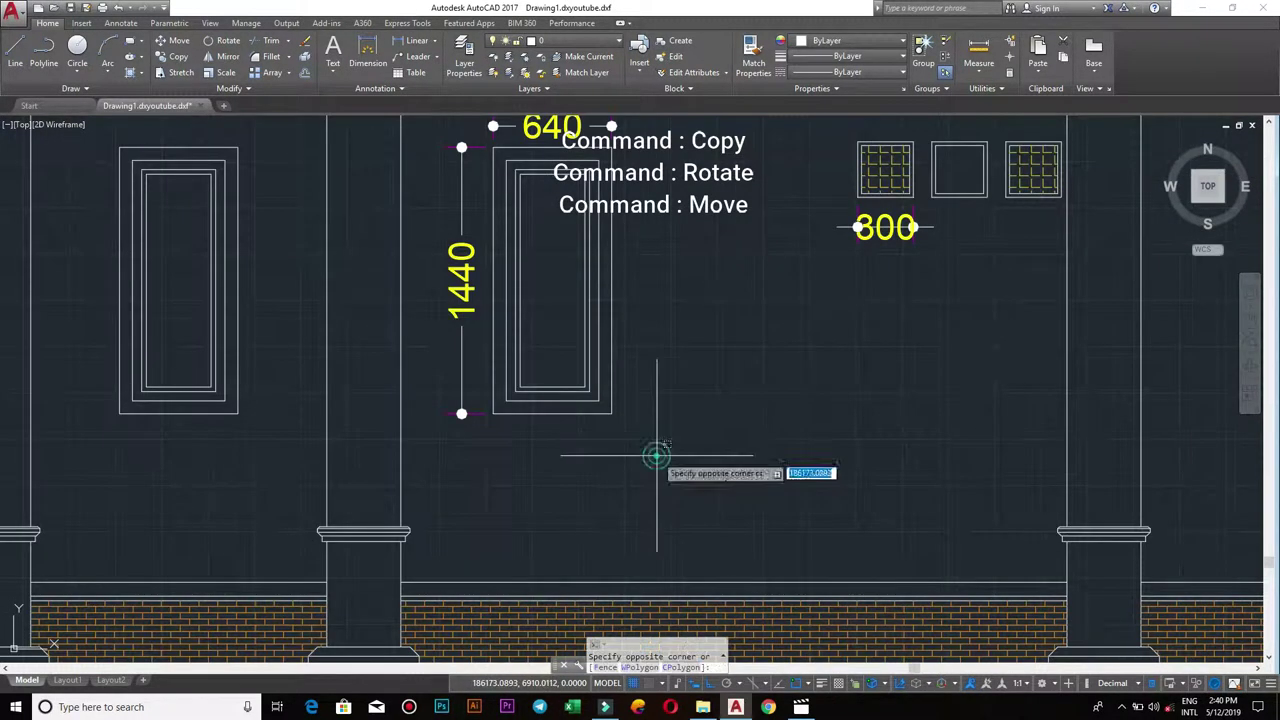
pyautogui.click(495, 297)
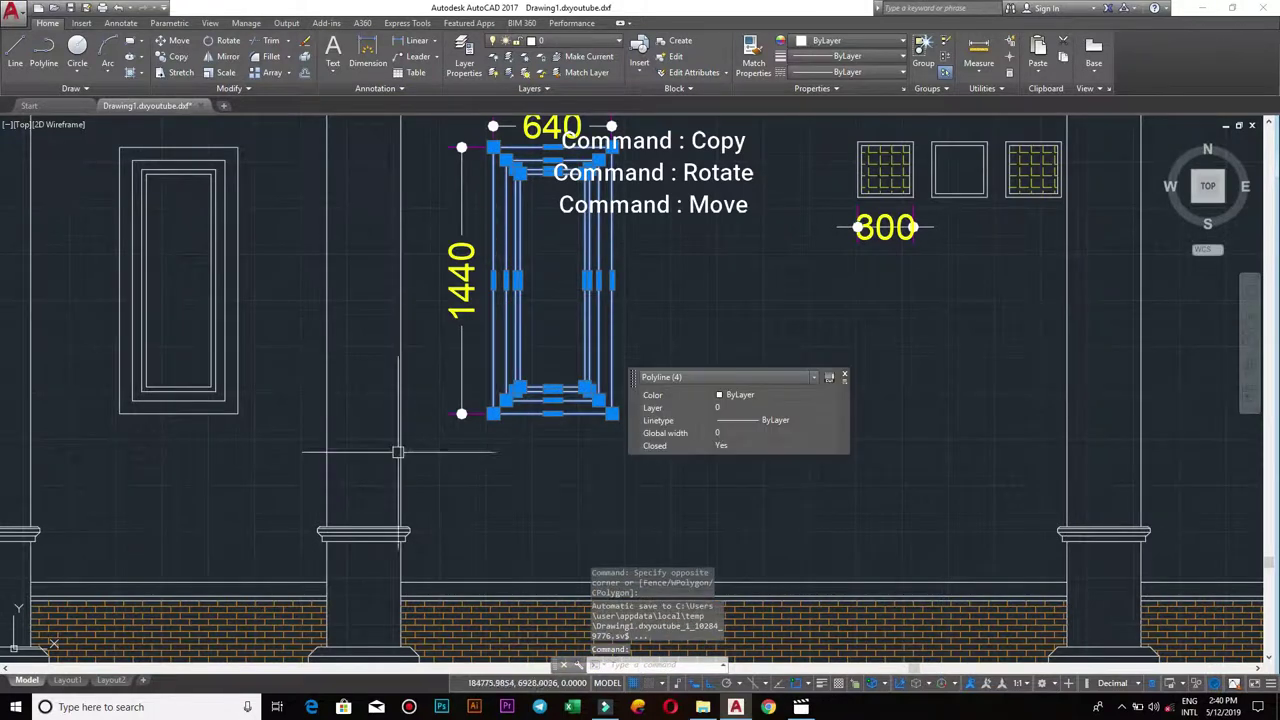
pyautogui.scroll(-1, 405, 460)
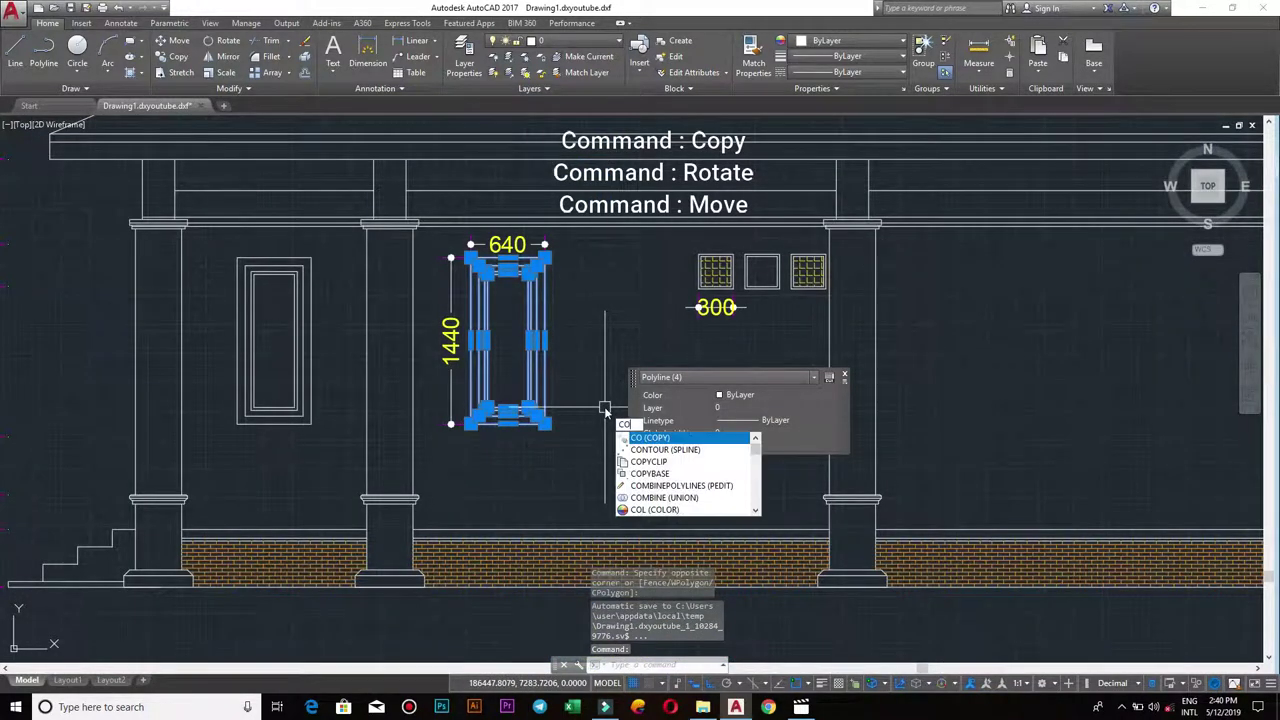
pyautogui.press('Return')
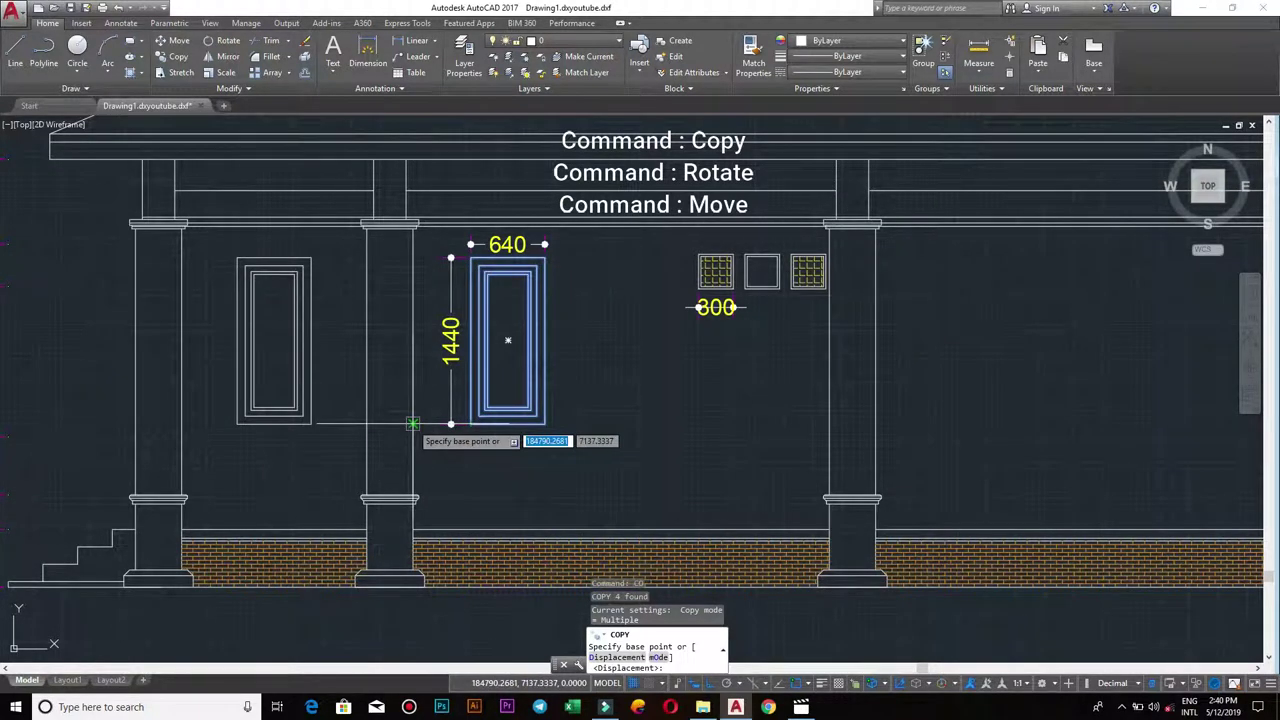
pyautogui.click(412, 424)
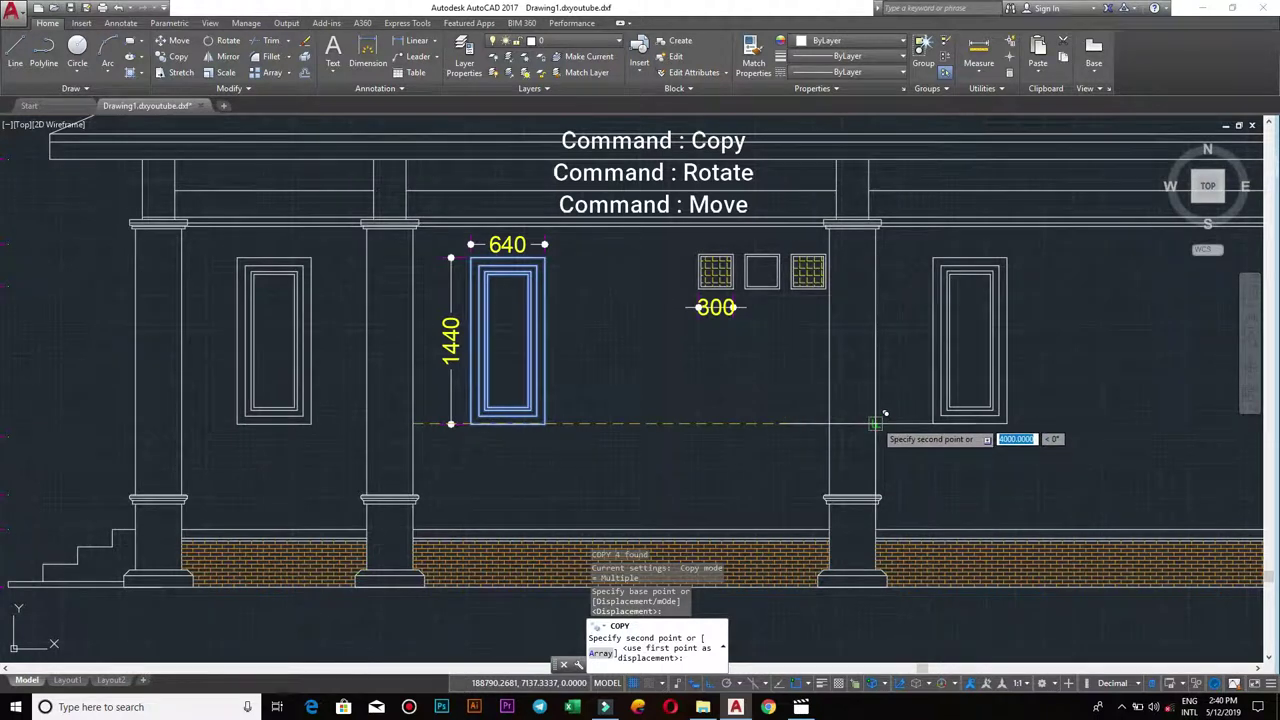
pyautogui.scroll(-5, 866, 425)
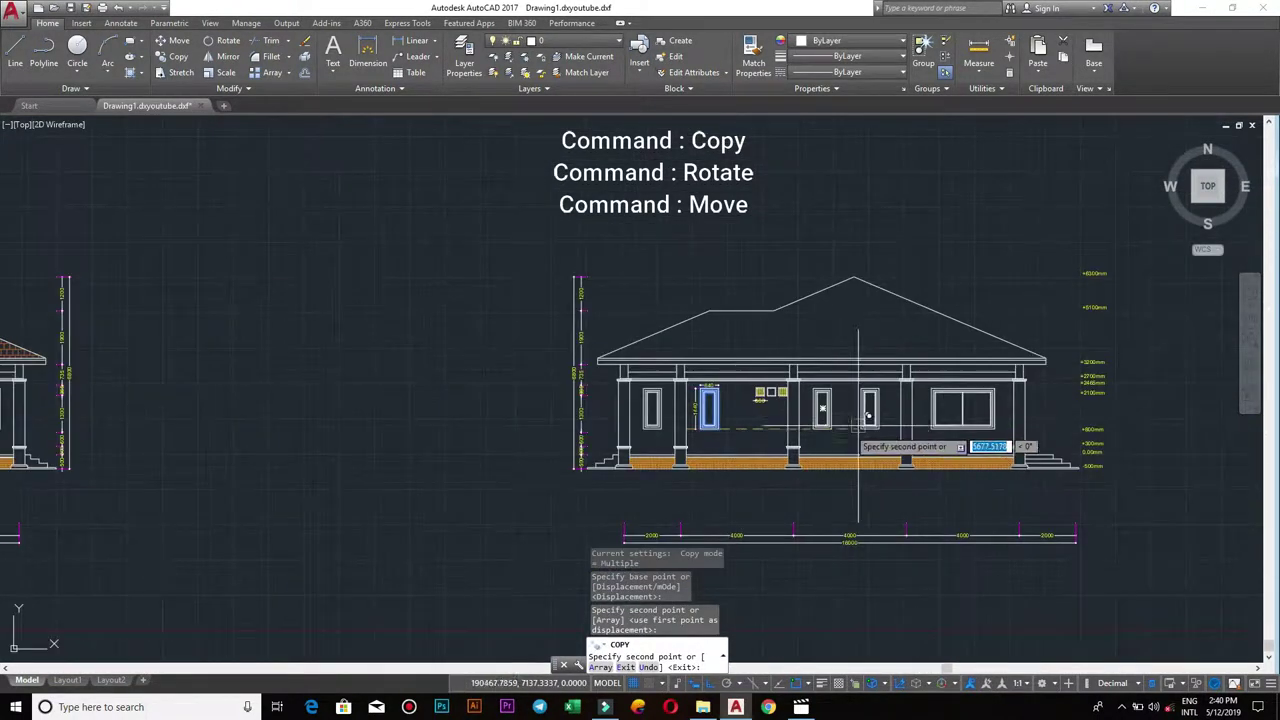
pyautogui.scroll(5, 855, 415)
pyautogui.press('Escape')
pyautogui.scroll(3, 810, 435)
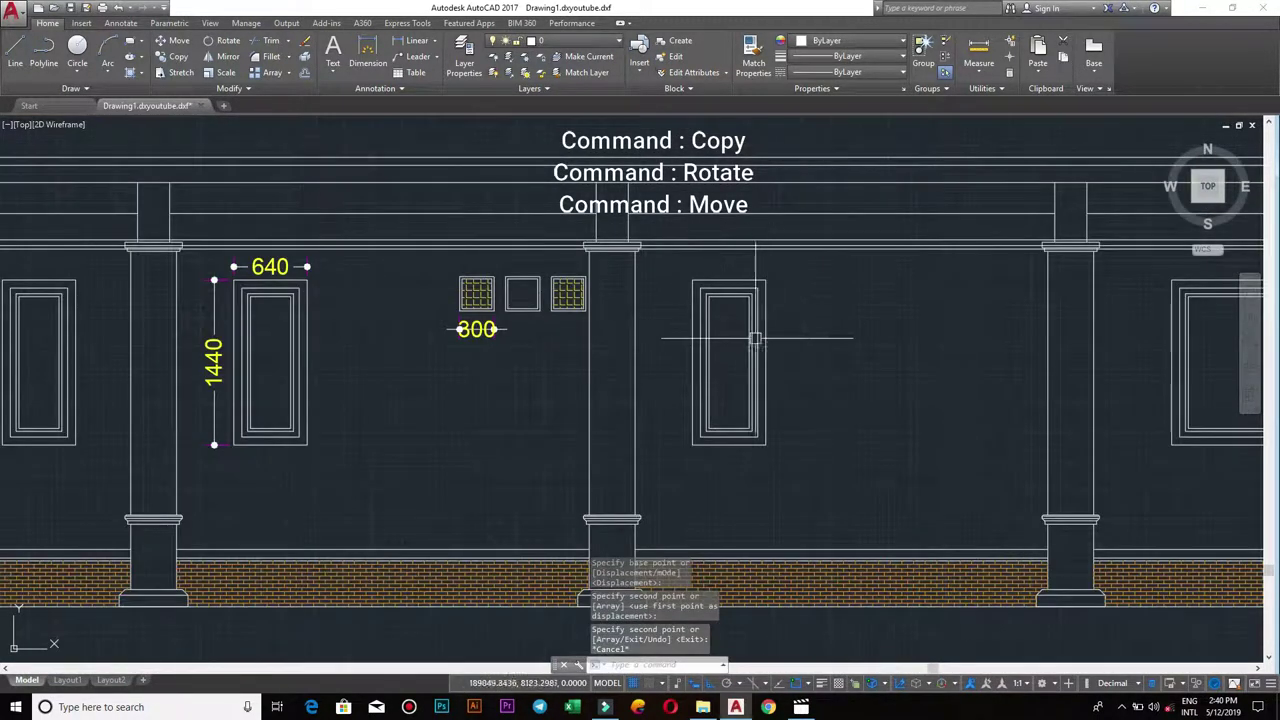
pyautogui.moveTo(722, 328); pyautogui.dragTo(720, 318, button='middle')
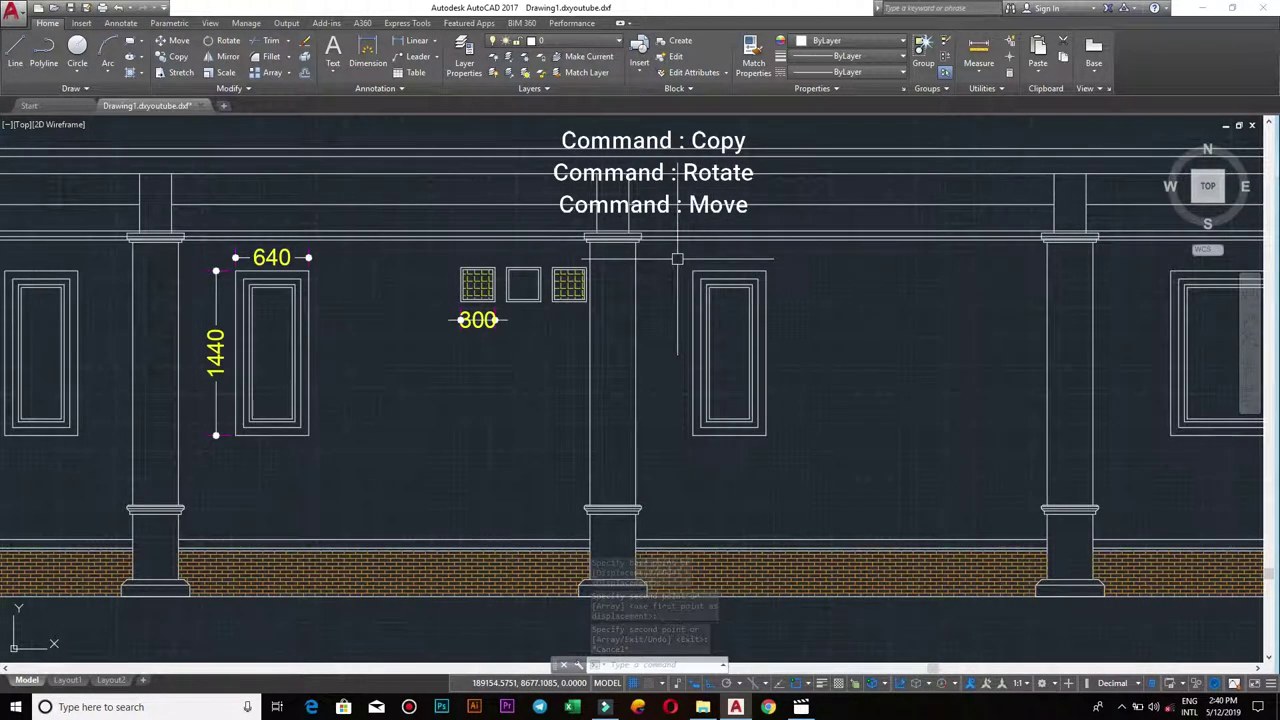
# - Draw a horizontal helper line between the two central columns
pyautogui.write('l')
pyautogui.press('Return')
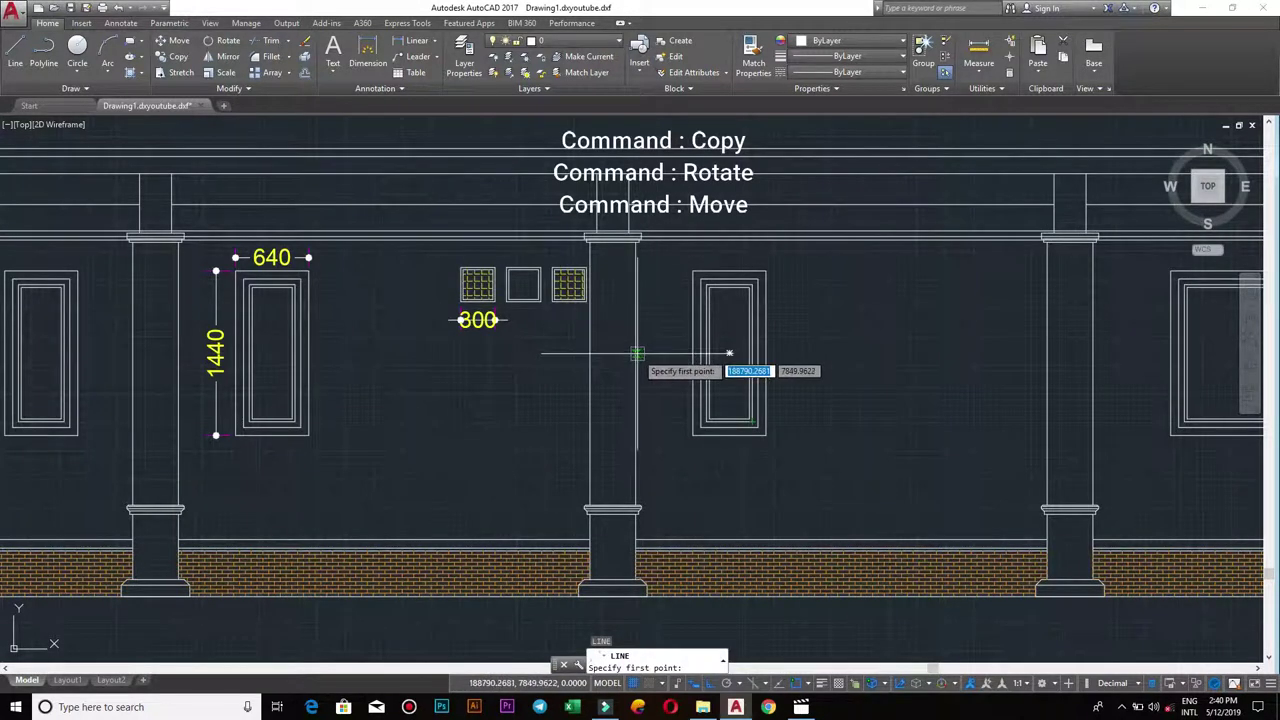
pyautogui.click(637, 353)
pyautogui.click(1046, 353)
pyautogui.press('Return')
# - Mirror the copied window about a vertical axis through the helper line's midpoint, keeping the original
pyautogui.click(675, 255)
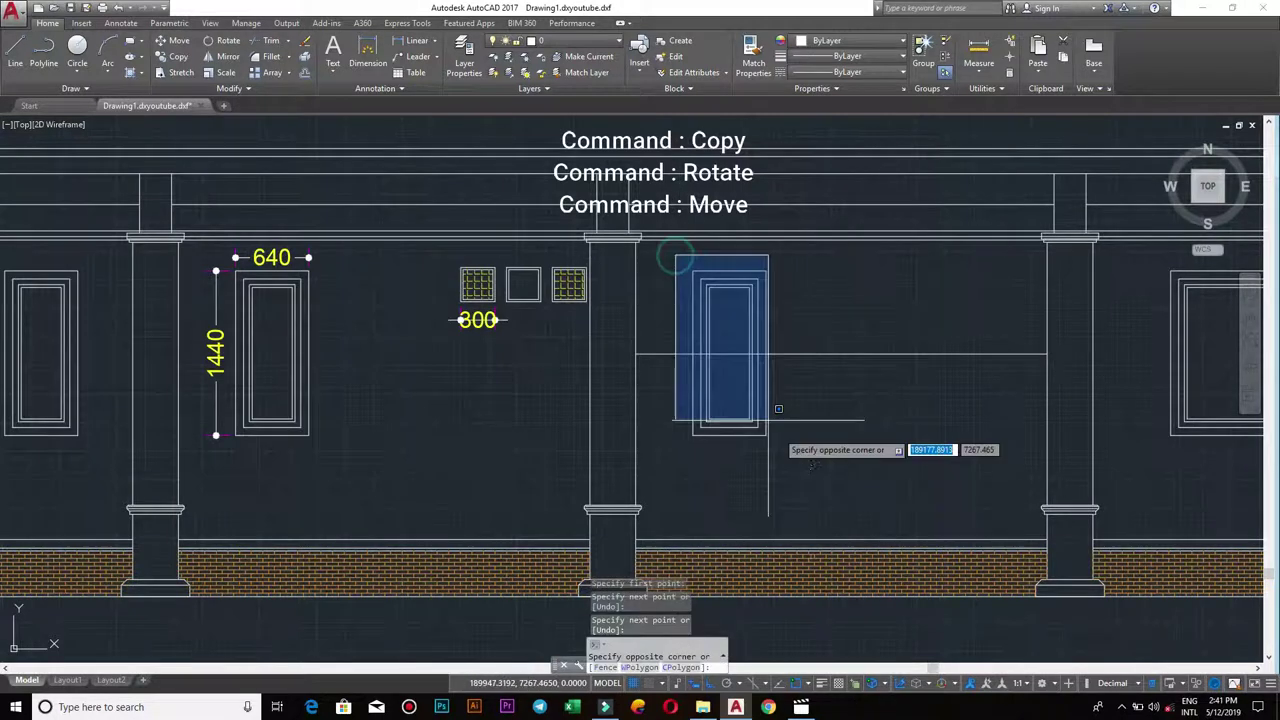
pyautogui.click(768, 420)
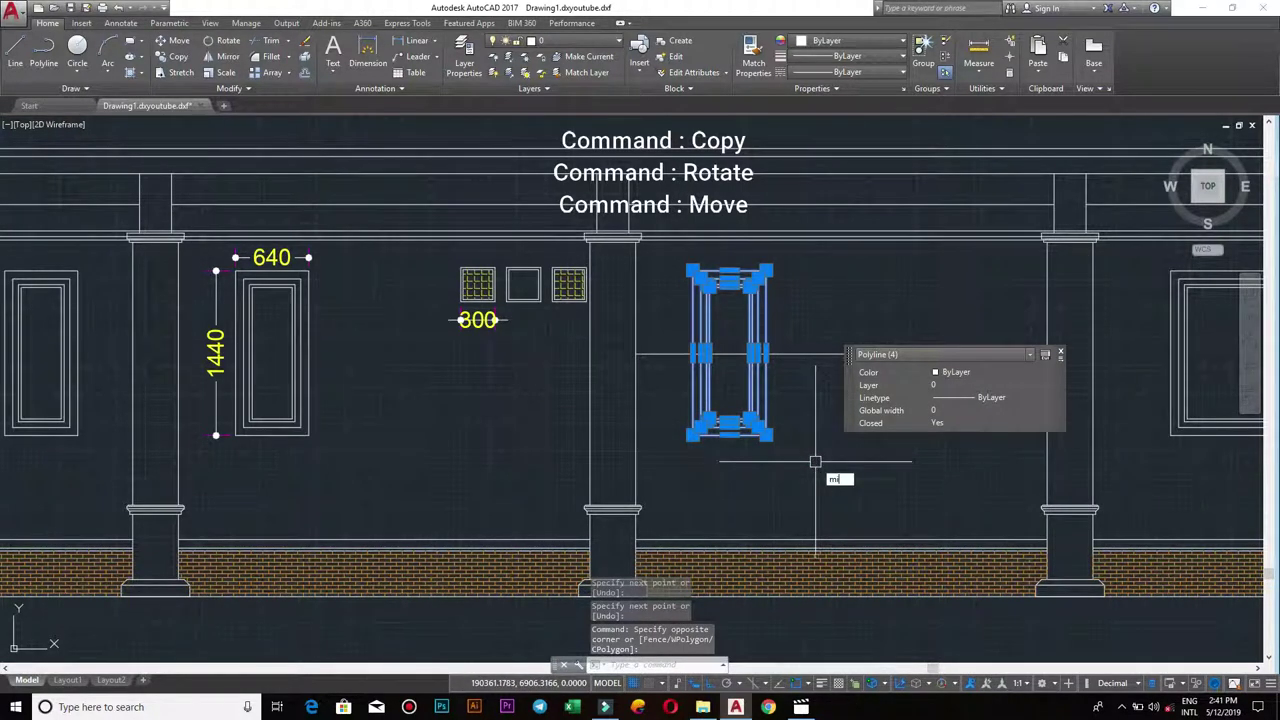
pyautogui.press('Return')
pyautogui.click(841, 353)
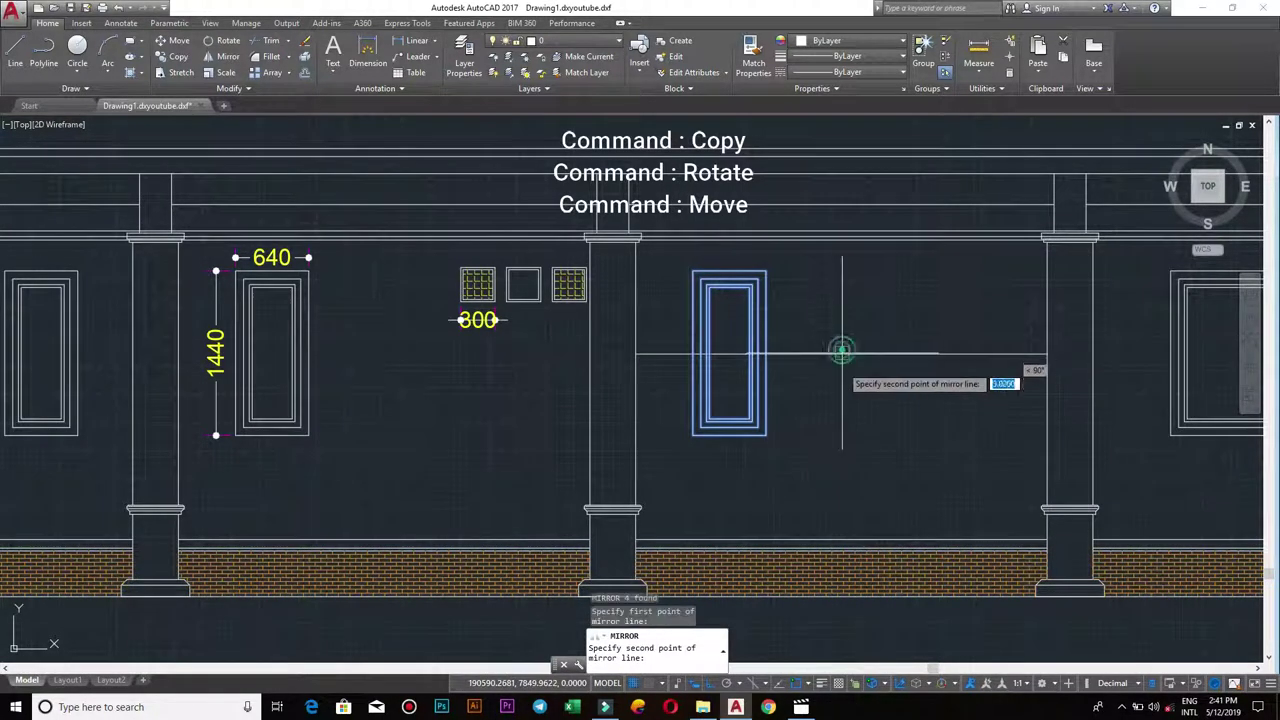
pyautogui.click(841, 540)
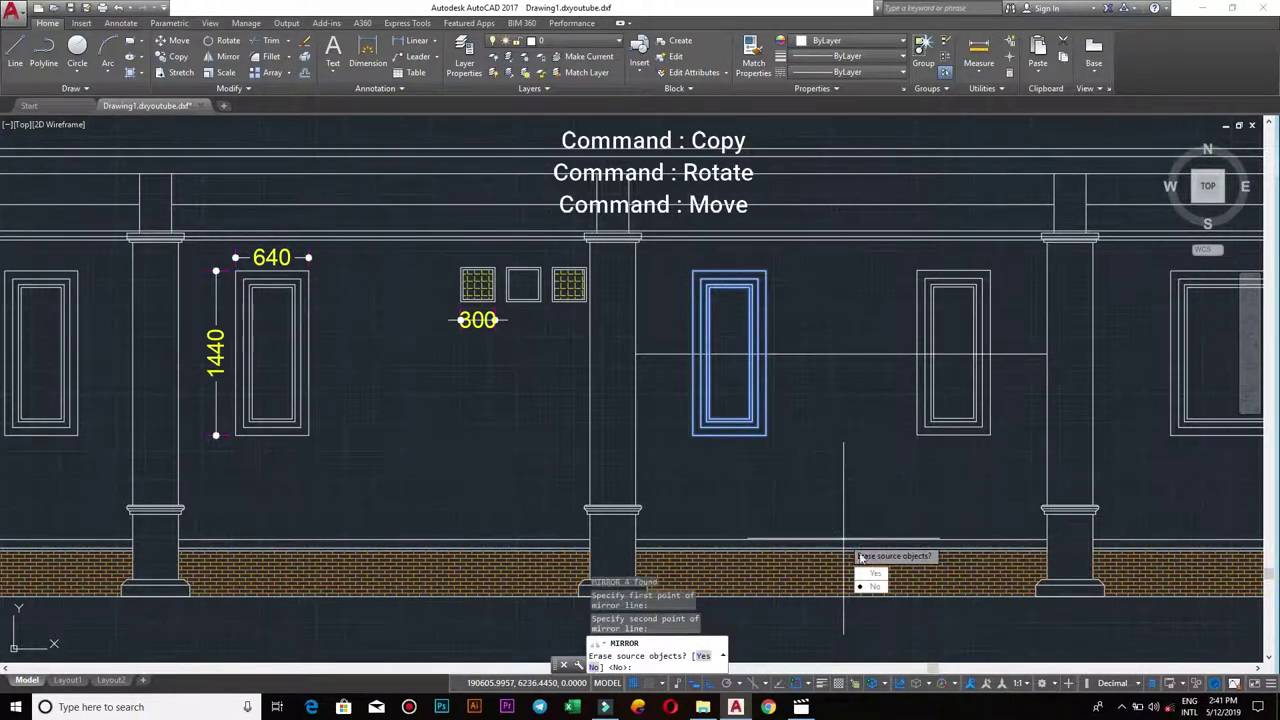
pyautogui.click(872, 587)
pyautogui.scroll(-3, 843, 500)
pyautogui.scroll(3, 817, 406)
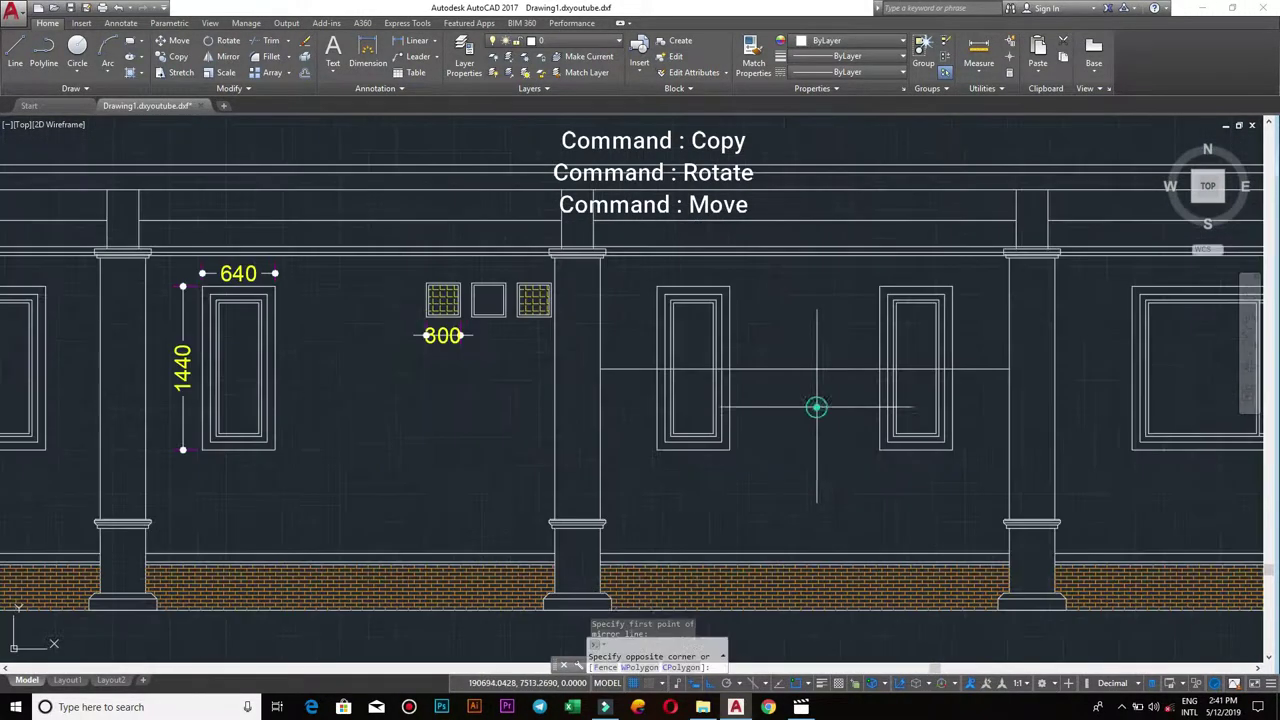
# - Erase the horizontal helper line
pyautogui.click(817, 406)
pyautogui.click(775, 332)
pyautogui.write('e')
pyautogui.press('Return')
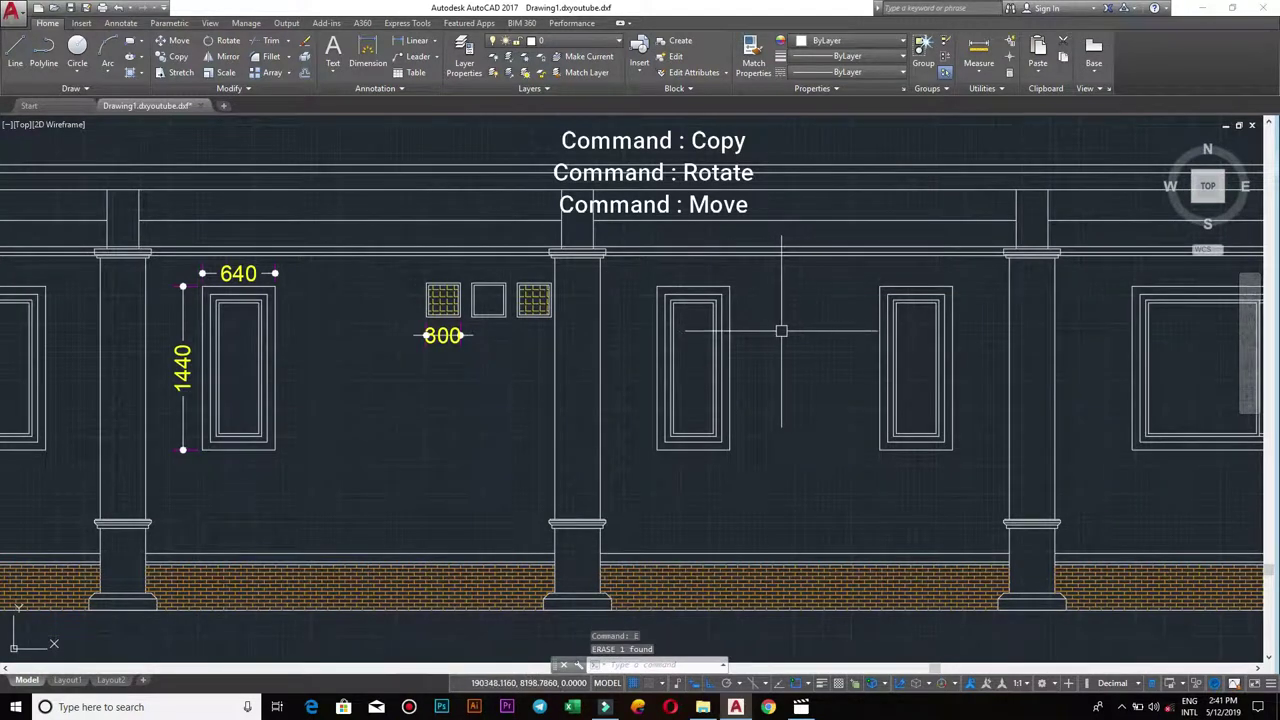
pyautogui.scroll(-3, 781, 331)
pyautogui.scroll(1, 752, 385)
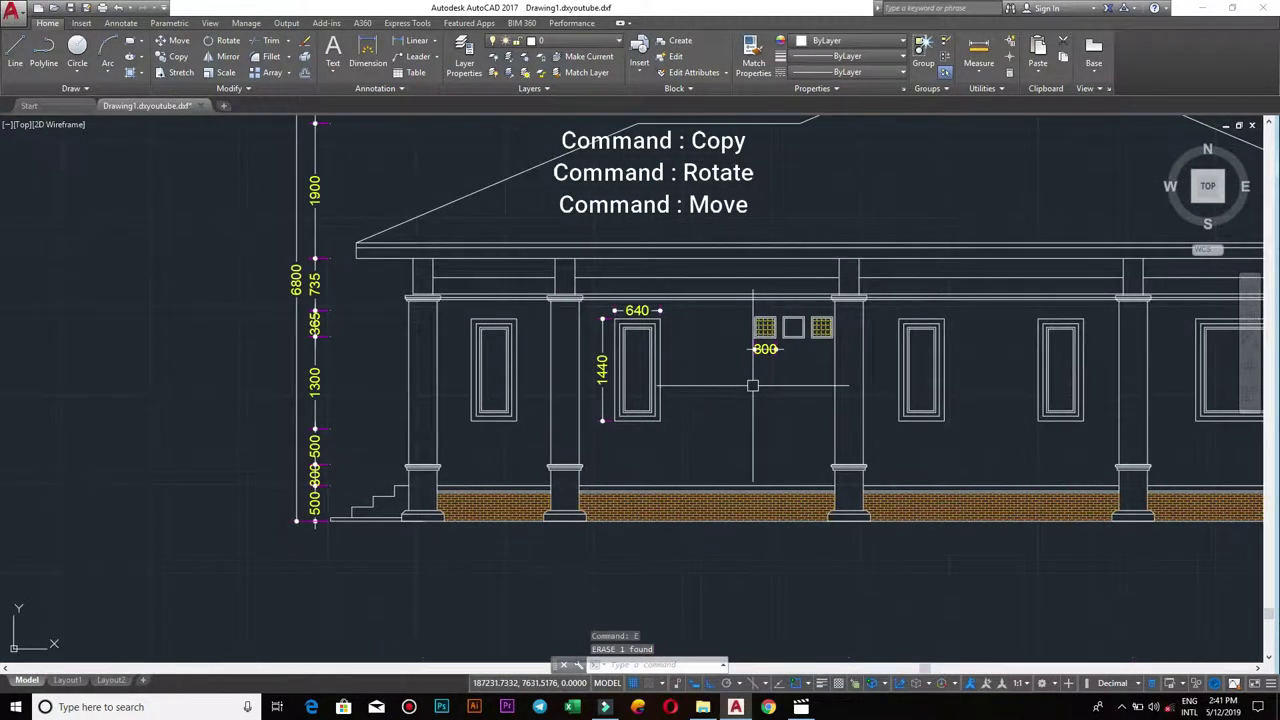
pyautogui.write('e')
pyautogui.press('Return')
pyautogui.scroll(-3, 750, 430)
pyautogui.scroll(3, 800, 430)
pyautogui.scroll(-2, 815, 452)
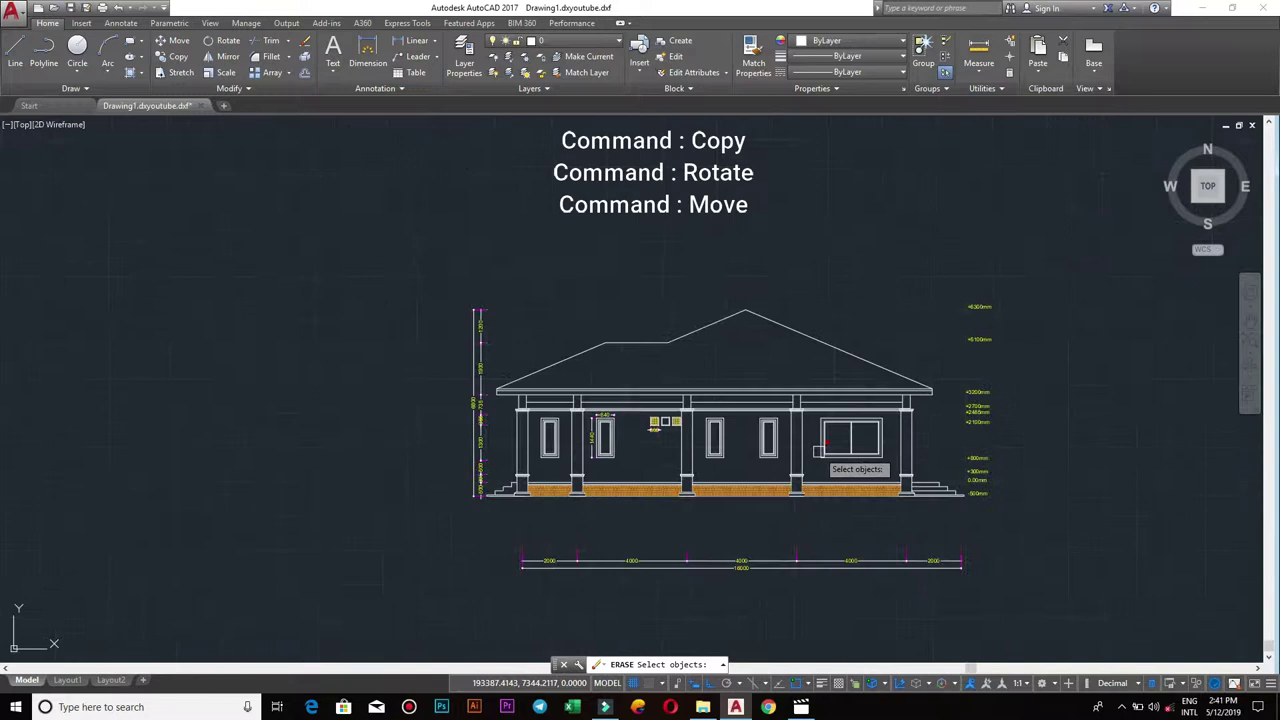
pyautogui.press('Escape')
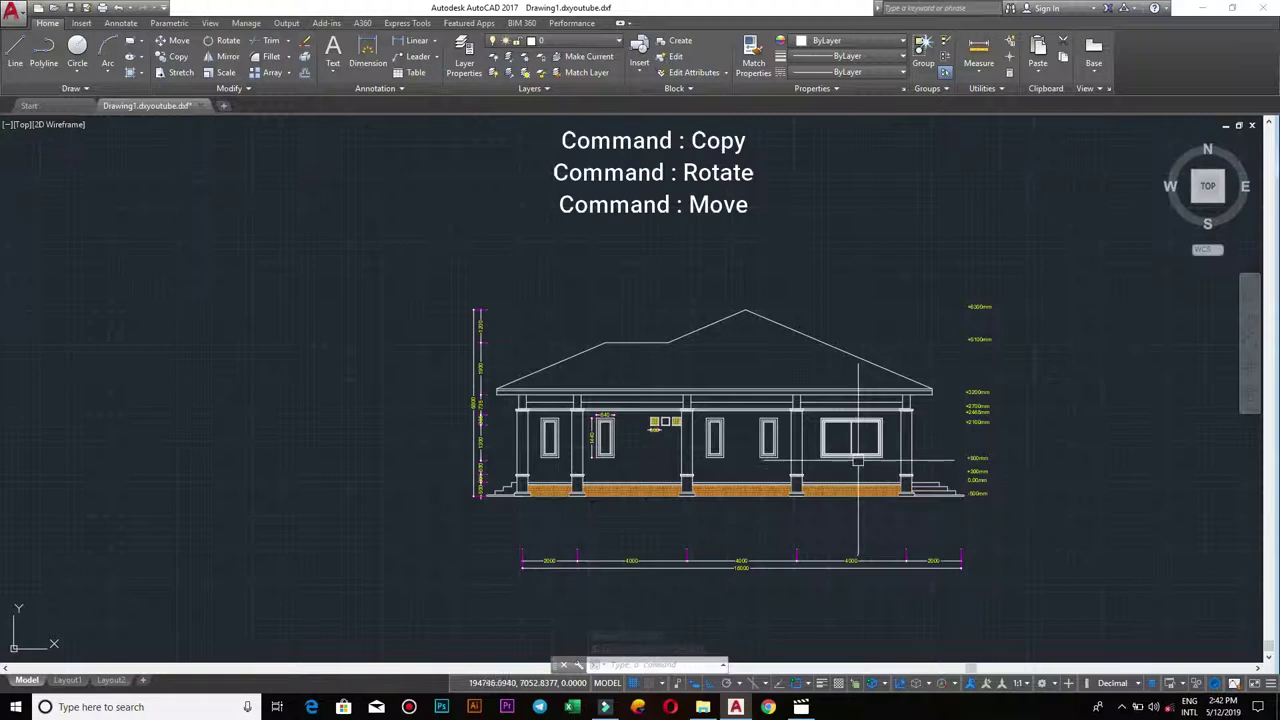
pyautogui.scroll(-3, 903, 425)
pyautogui.scroll(5, 784, 375)
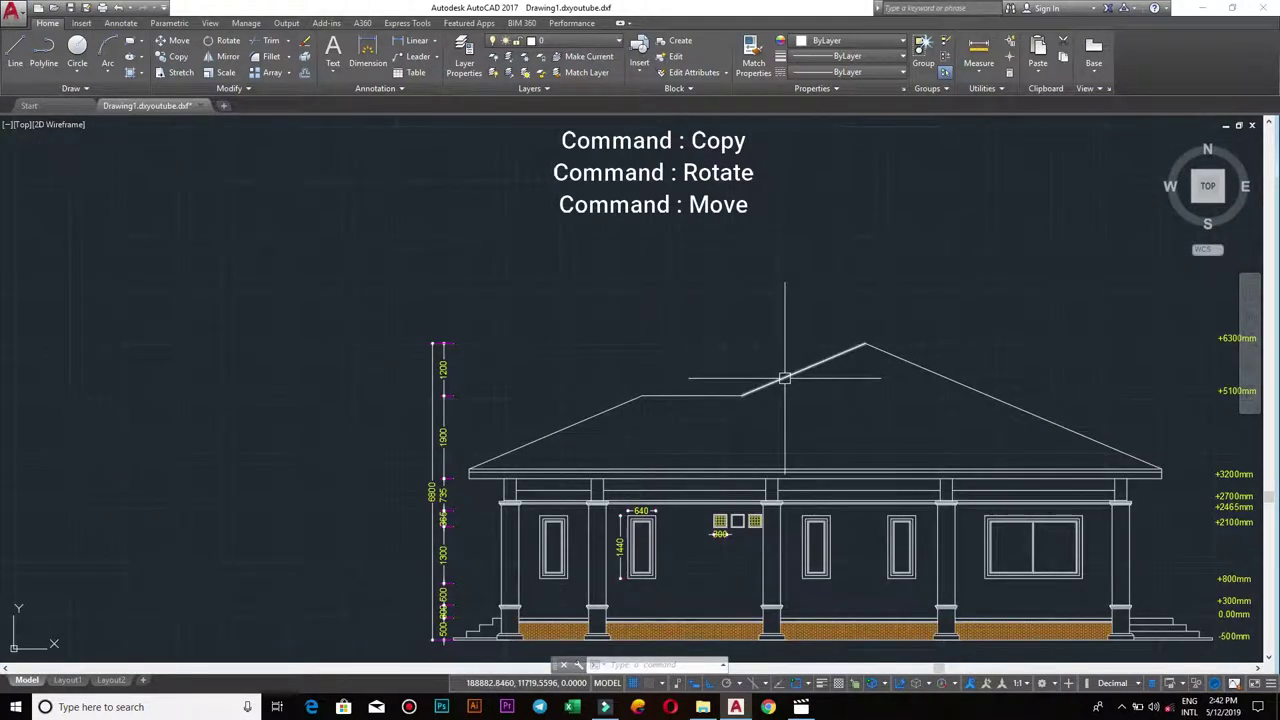
pyautogui.write('EX')
# - Extend the inner roof slope line down to the eave, using all objects as boundaries
pyautogui.press('Return')
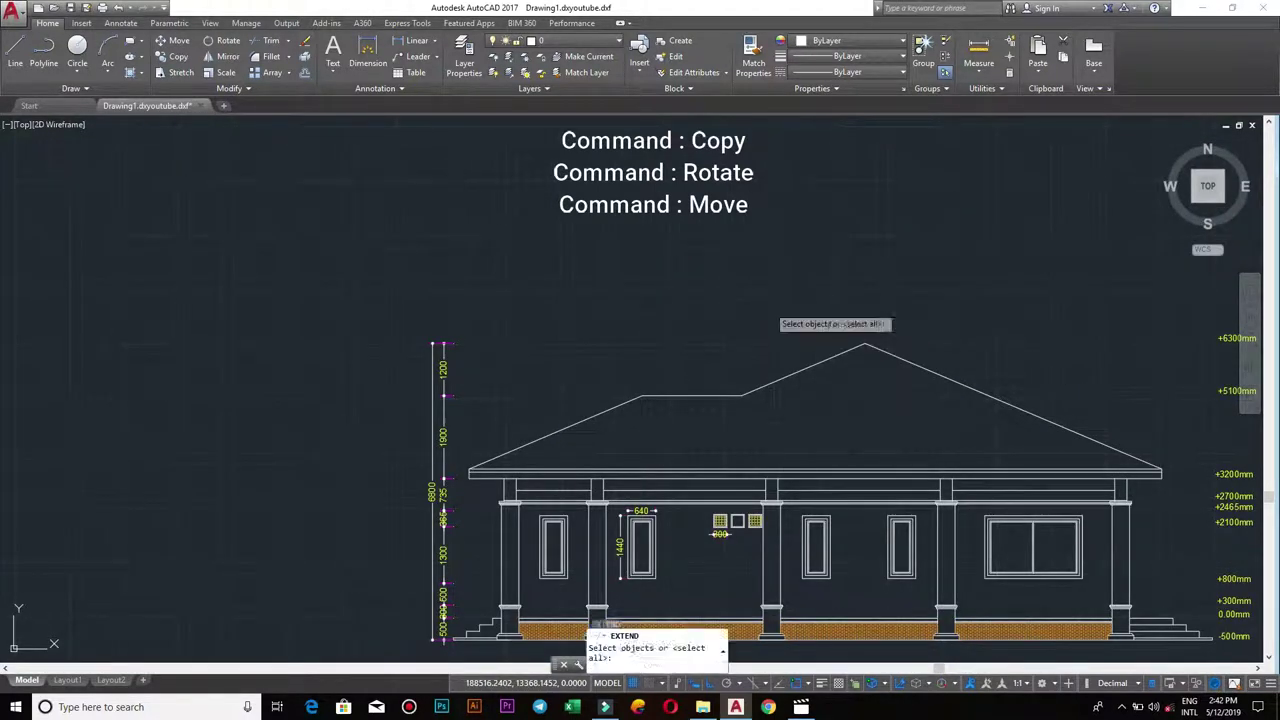
pyautogui.press('Return')
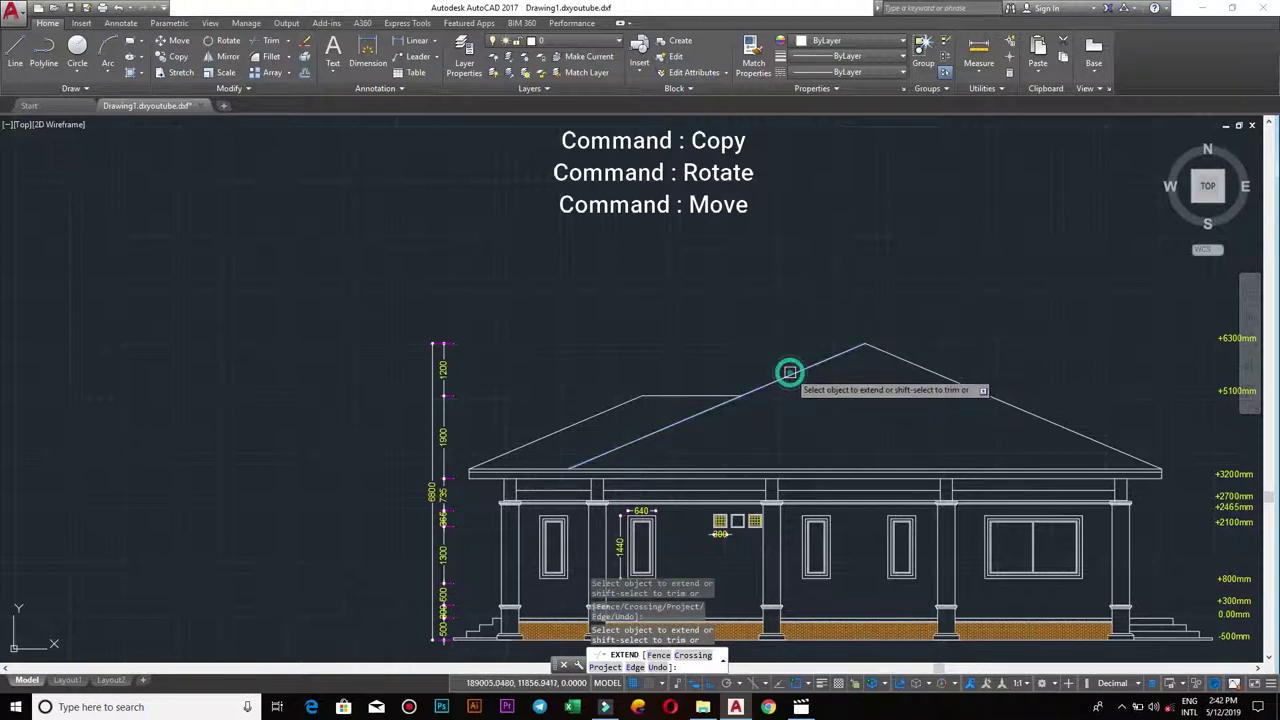
pyautogui.click(766, 366)
pyautogui.scroll(2, 752, 345)
pyautogui.scroll(-3, 823, 343)
pyautogui.moveTo(823, 343)
pyautogui.mouseDown(button='middle')
pyautogui.moveTo(1137, 306)
pyautogui.moveTo(876, 313)
pyautogui.mouseUp(button='middle')
pyautogui.scroll(-2, 899, 325)
pyautogui.scroll(1, 899, 325)
pyautogui.scroll(-1, 920, 320)
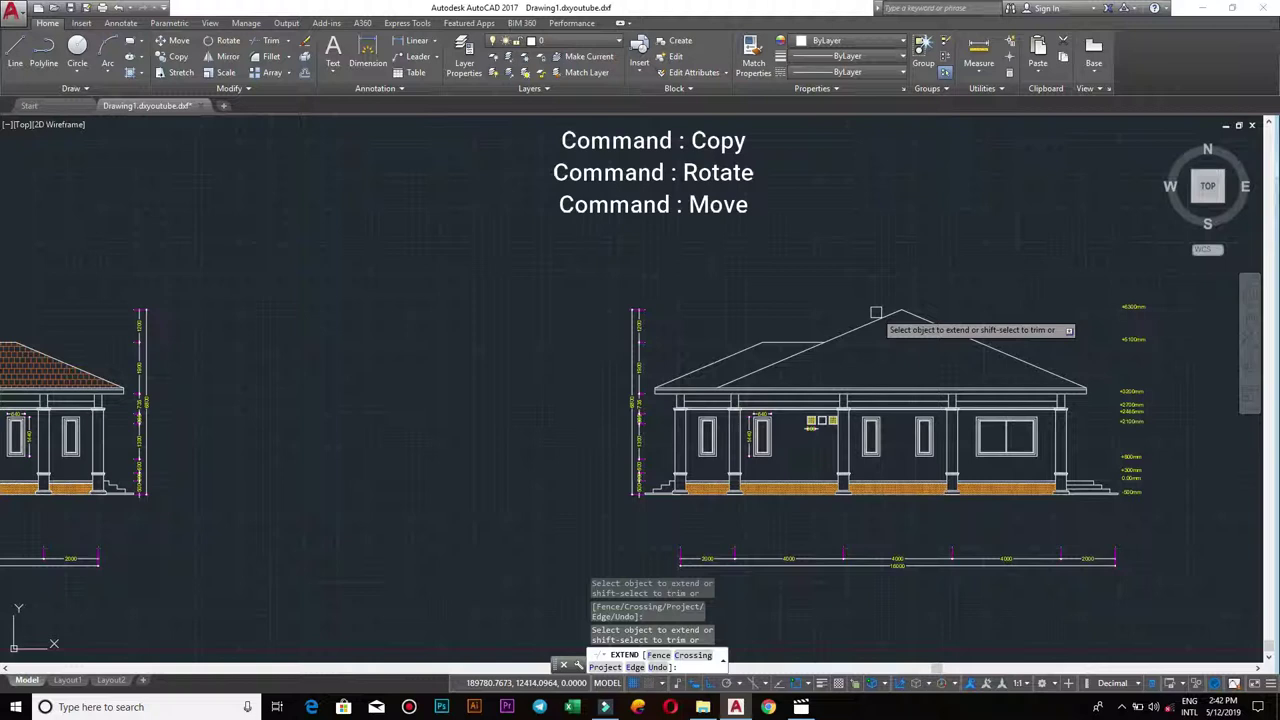
pyautogui.press('Escape')
pyautogui.scroll(2, 872, 325)
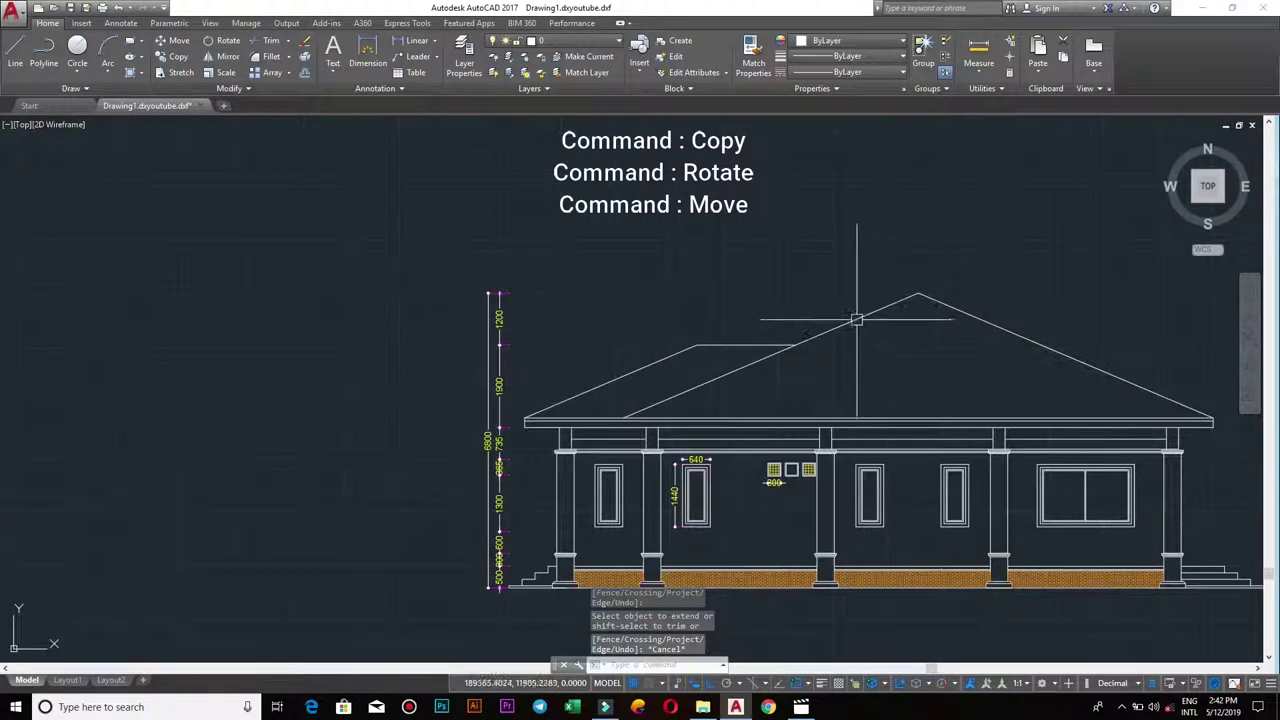
pyautogui.scroll(-2, 856, 328)
pyautogui.scroll(-4, 743, 334)
pyautogui.scroll(-3, 774, 366)
pyautogui.scroll(5, 490, 383)
pyautogui.scroll(5, 883, 341)
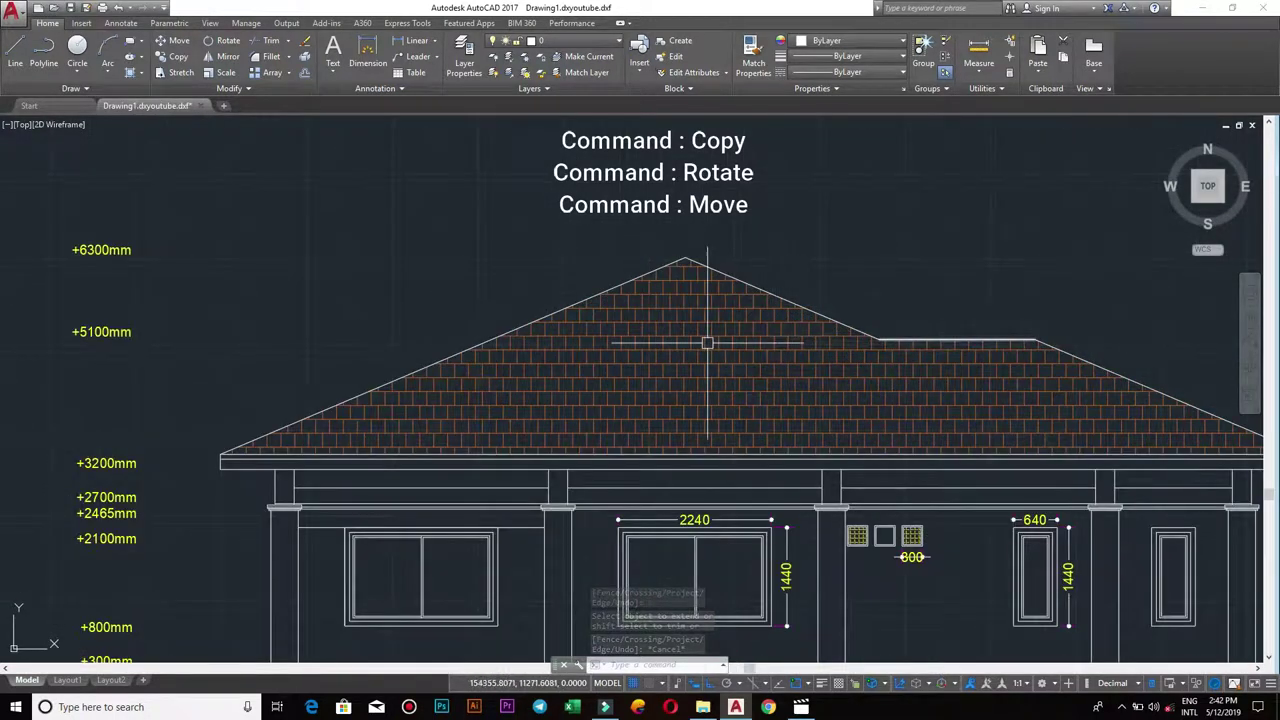
pyautogui.scroll(-5, 707, 343)
pyautogui.scroll(5, 614, 334)
pyautogui.scroll(3, 570, 353)
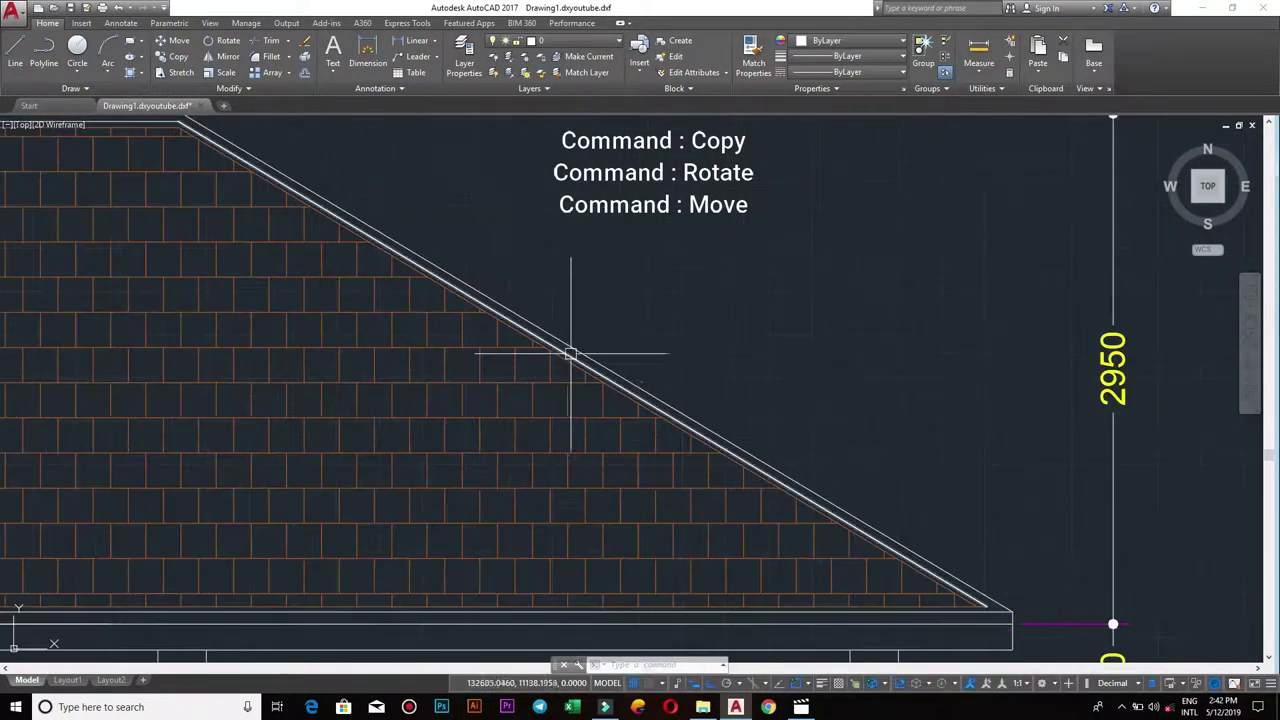
pyautogui.scroll(-3, 514, 317)
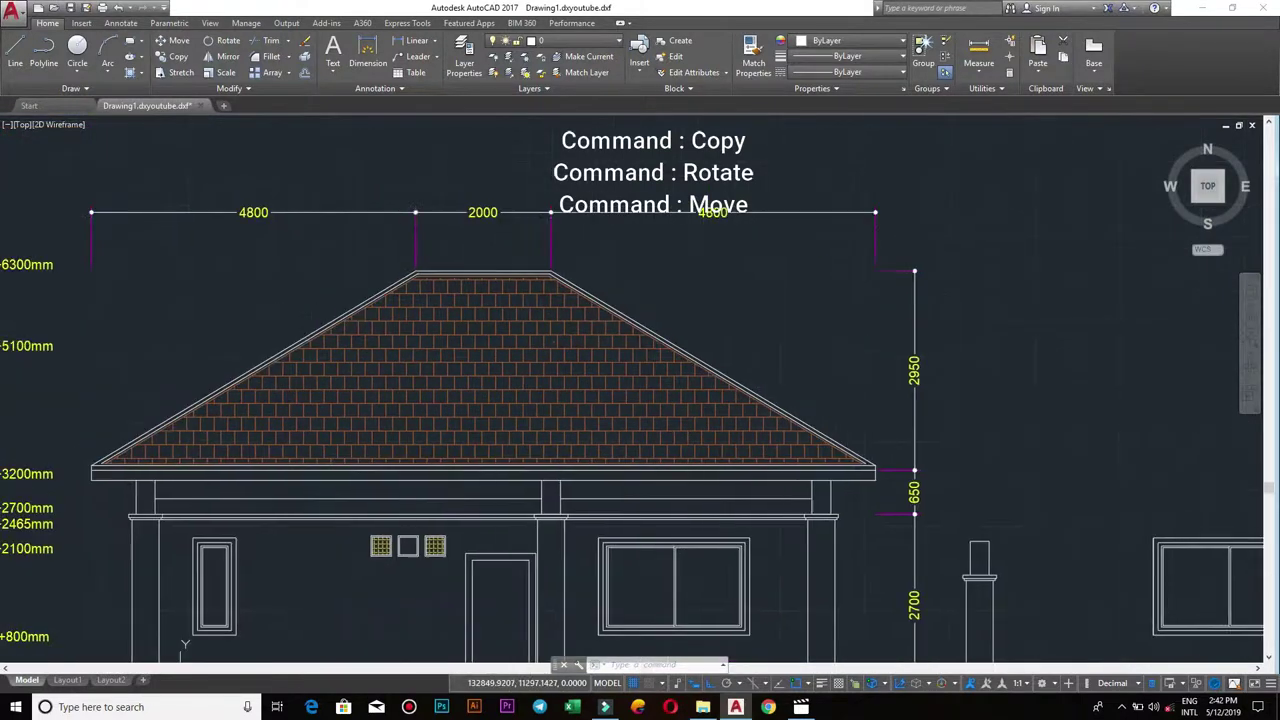
pyautogui.scroll(5, 429, 286)
pyautogui.scroll(1, 429, 251)
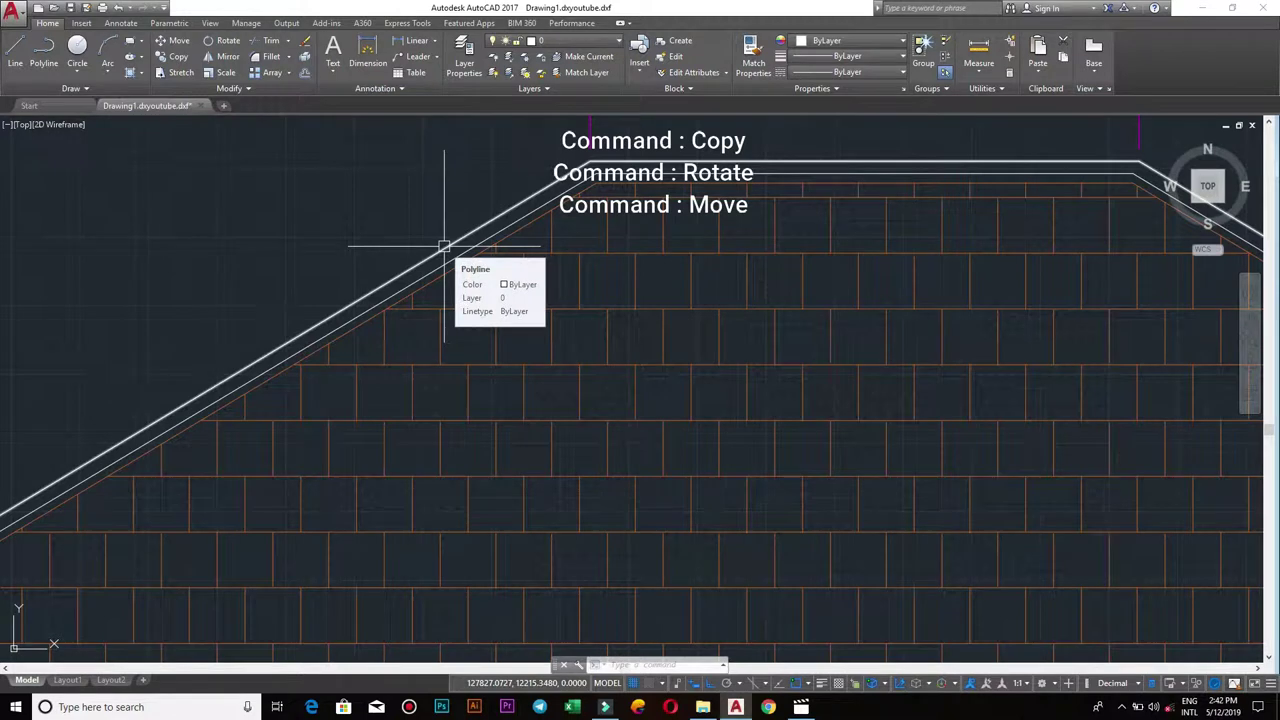
pyautogui.moveTo(535, 213); pyautogui.dragTo(631, 331, button='middle')
pyautogui.scroll(2, 626, 340)
pyautogui.write('dli')
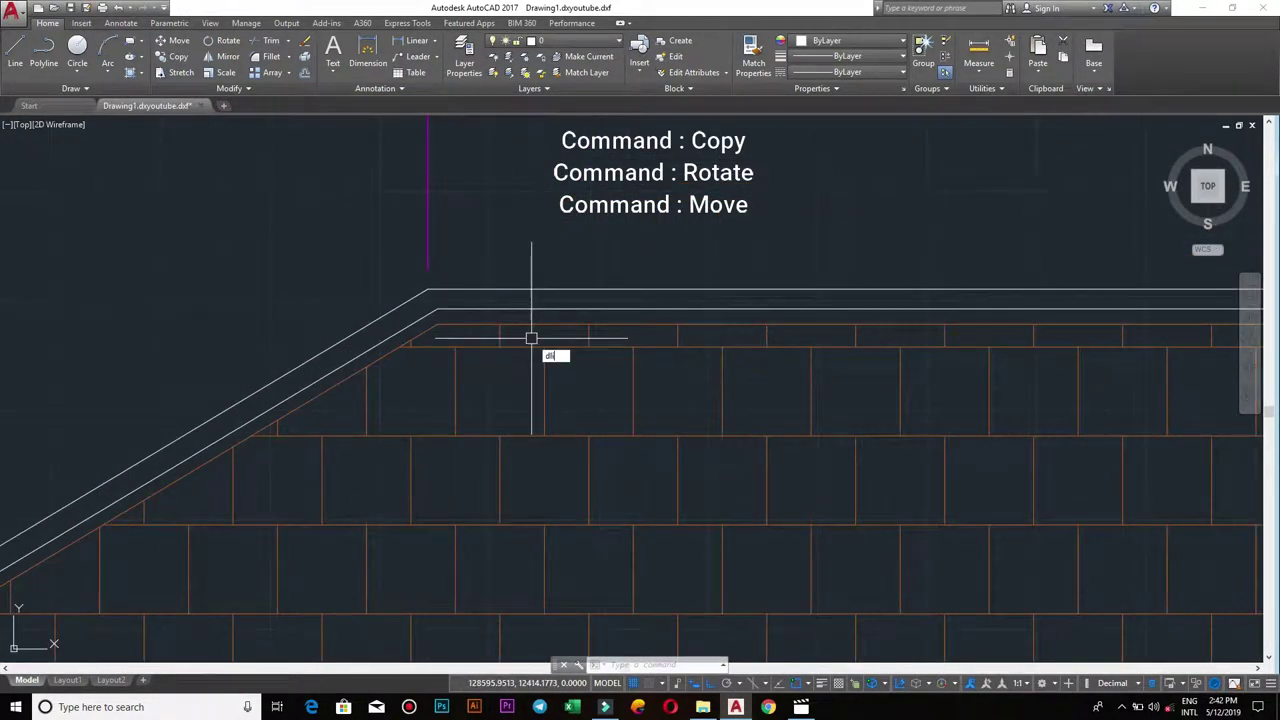
pyautogui.press('Return')
pyautogui.click(549, 290)
pyautogui.press('Escape')
pyautogui.scroll(-2, 494, 346)
pyautogui.scroll(-4, 494, 346)
pyautogui.moveTo(560, 380)
pyautogui.mouseDown(button='middle')
pyautogui.moveTo(669, 434)
pyautogui.moveTo(571, 443)
pyautogui.mouseUp(button='middle')
pyautogui.scroll(5, 606, 340)
pyautogui.moveTo(606, 340); pyautogui.dragTo(611, 452, button='middle')
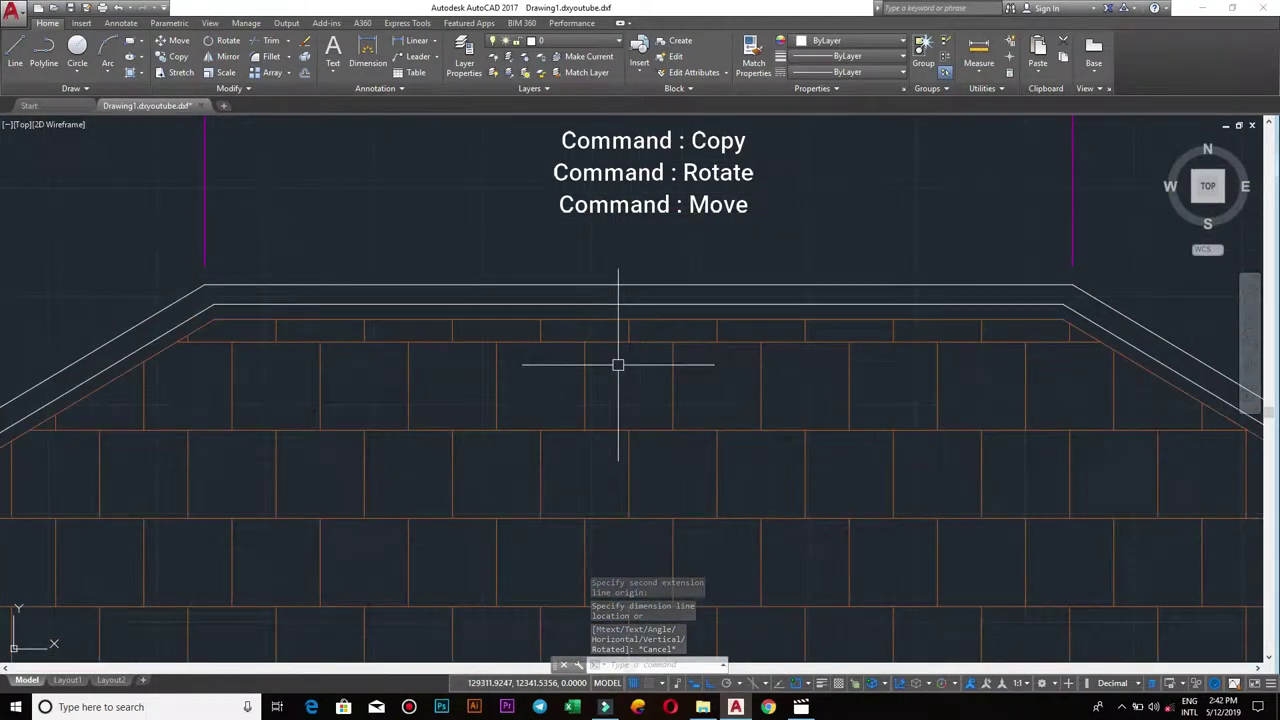
pyautogui.press('Return')
pyautogui.click(613, 304)
pyautogui.press('Escape')
pyautogui.scroll(-3, 620, 320)
pyautogui.scroll(-4, 700, 380)
pyautogui.scroll(-4, 660, 408)
pyautogui.scroll(2, 508, 408)
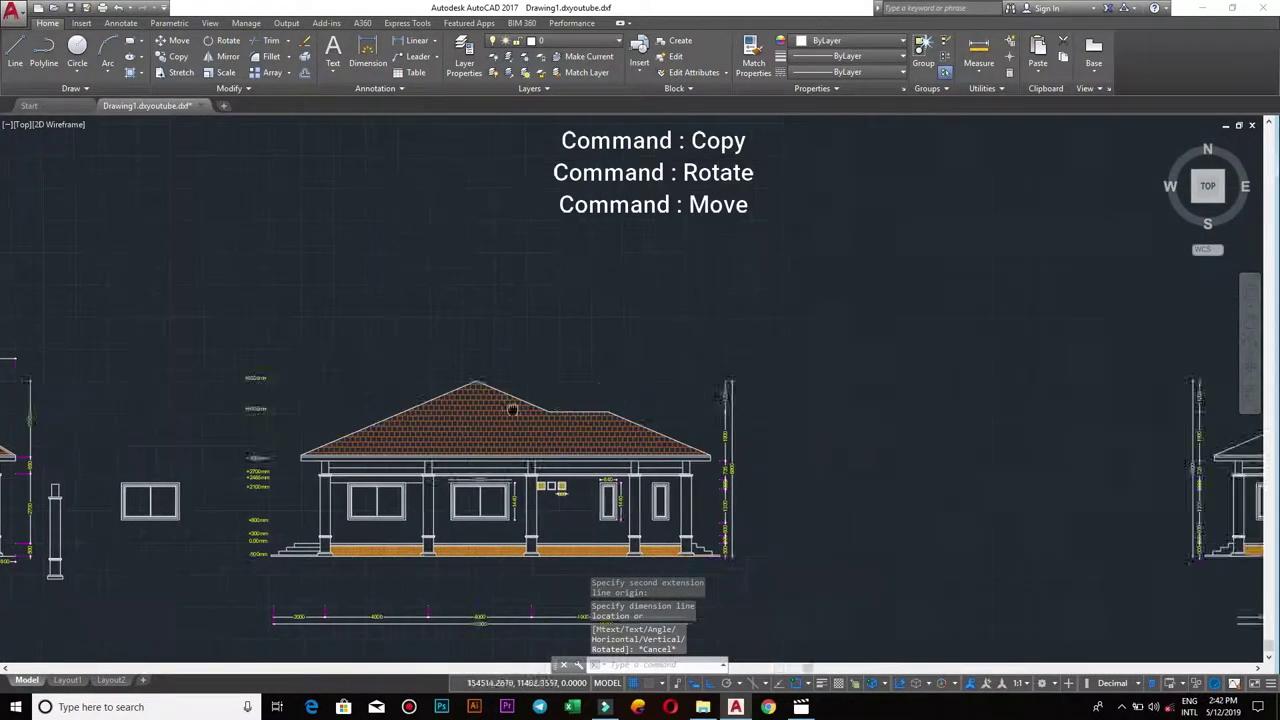
pyautogui.scroll(3, 260, 408)
pyautogui.scroll(2, 163, 434)
pyautogui.scroll(2, 328, 410)
# - Offset the left and right roof slope lines 45 units inward
pyautogui.scroll(2, 417, 394)
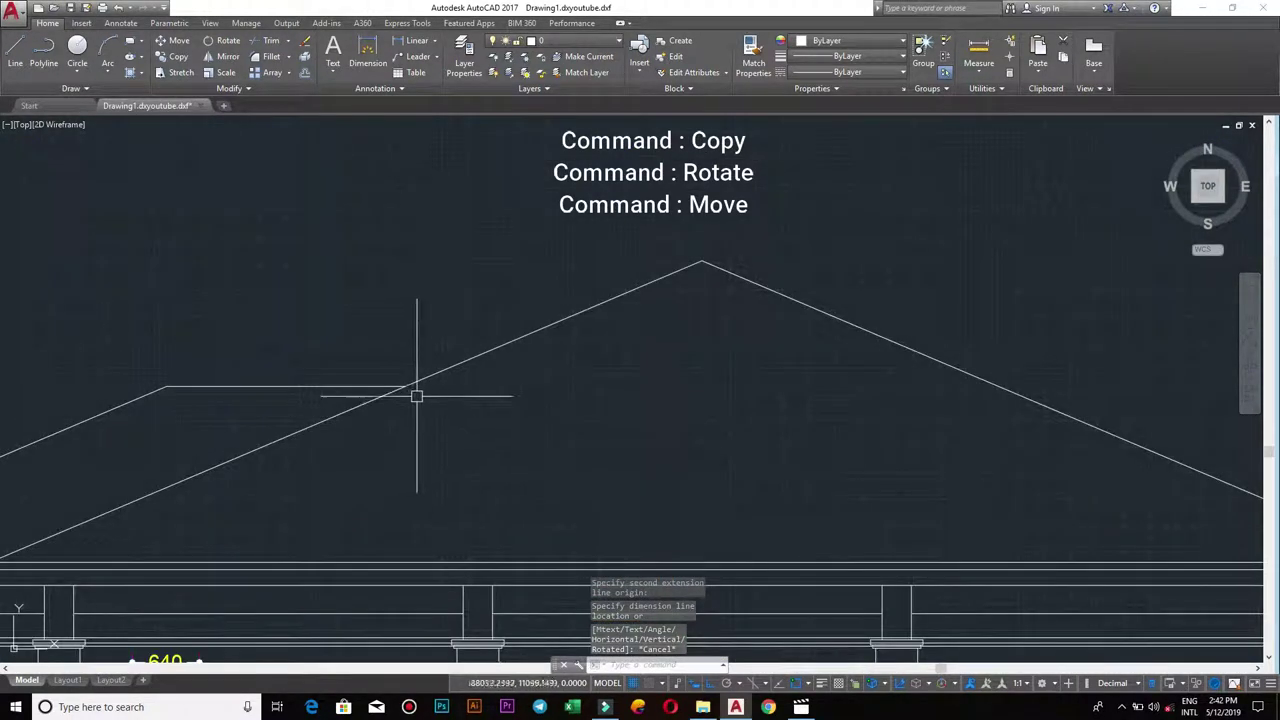
pyautogui.scroll(-2, 420, 391)
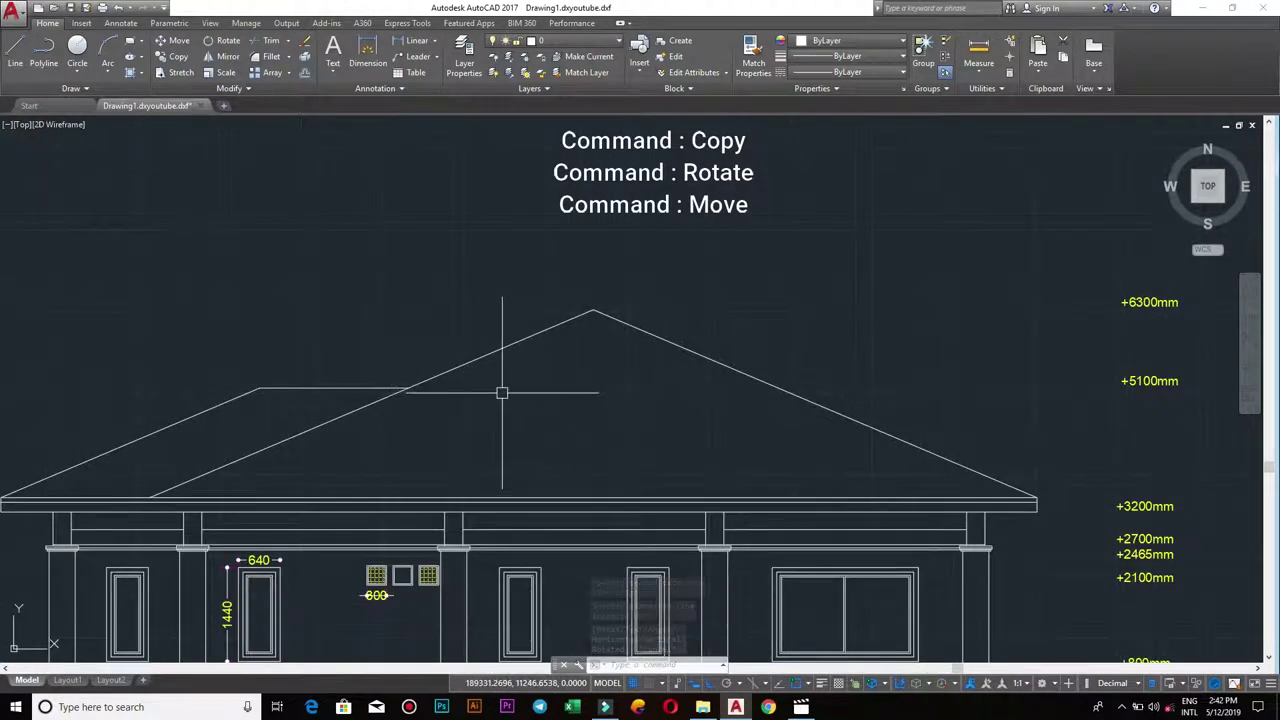
pyautogui.write('o')
pyautogui.press('Return')
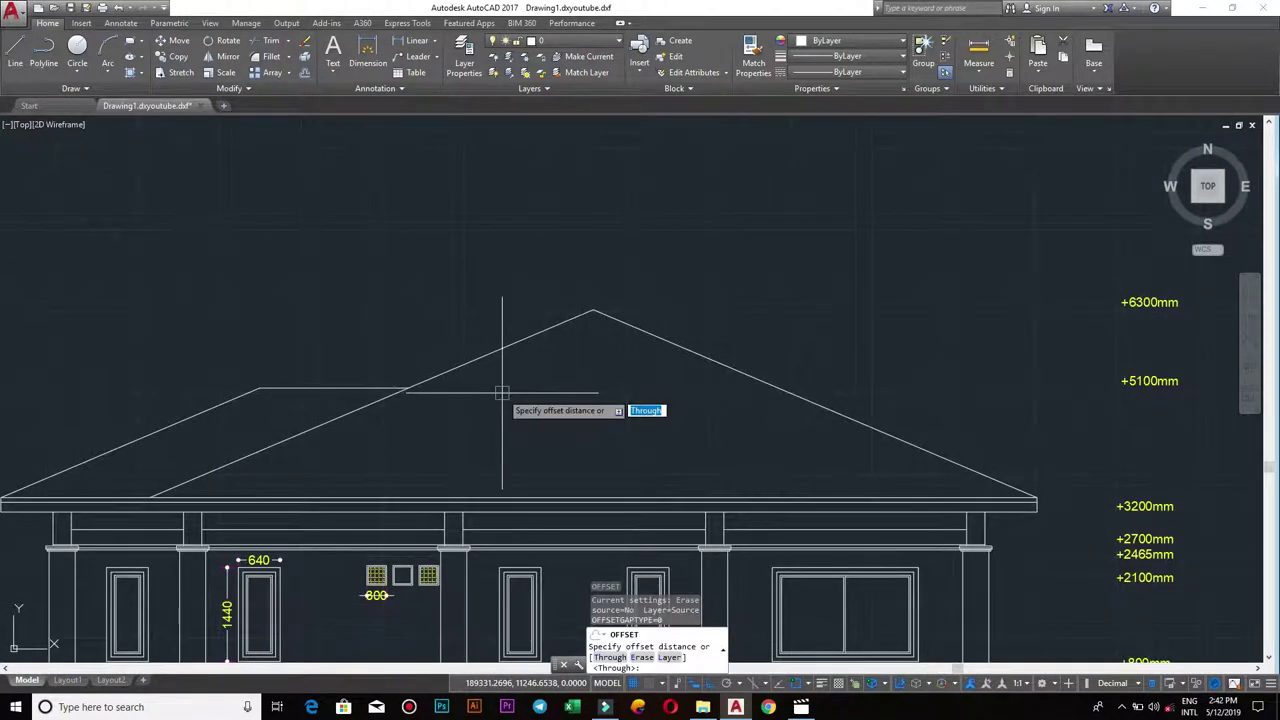
pyautogui.write('45')
pyautogui.press('Return')
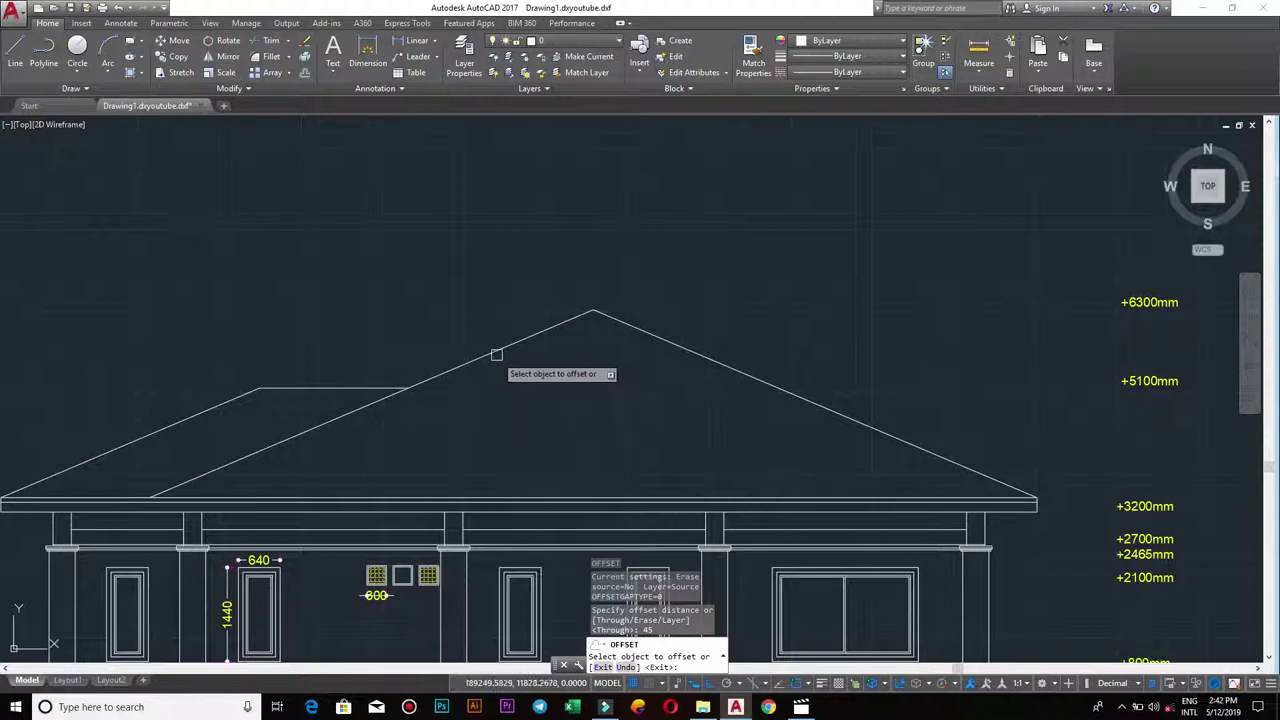
pyautogui.click(496, 354)
pyautogui.click(524, 376)
pyautogui.click(648, 339)
pyautogui.click(630, 365)
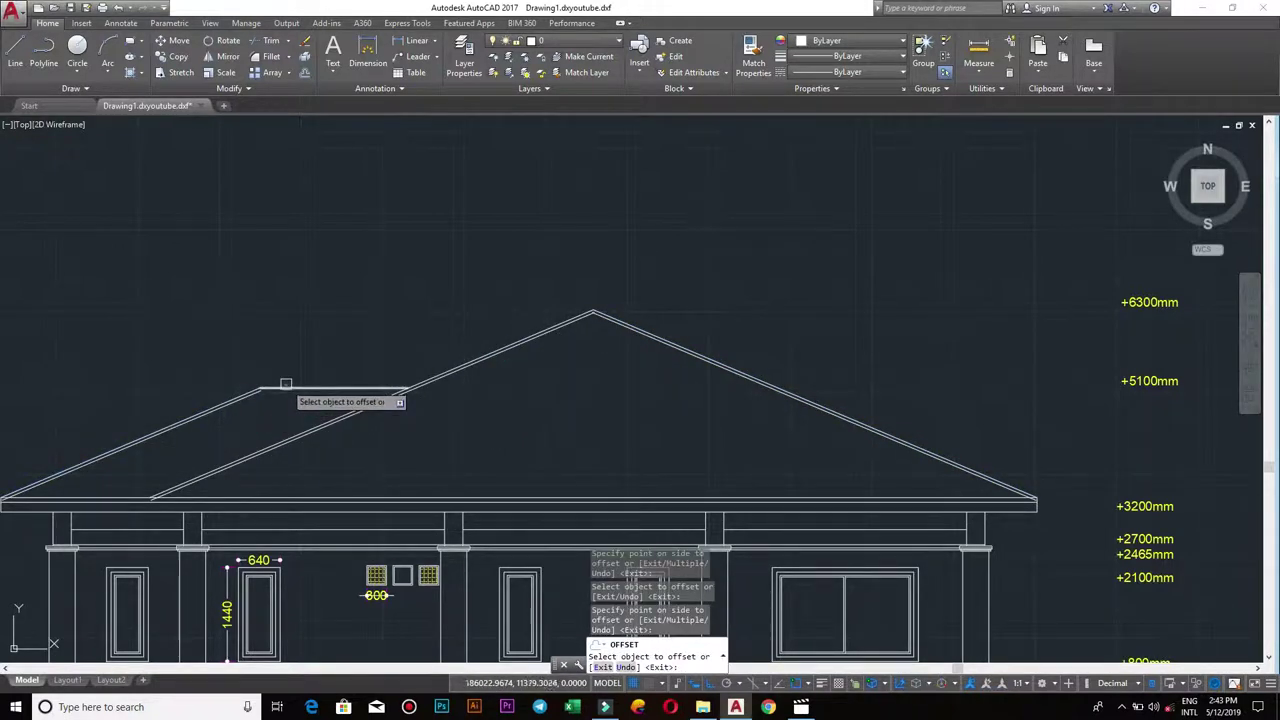
pyautogui.scroll(2, 454, 414)
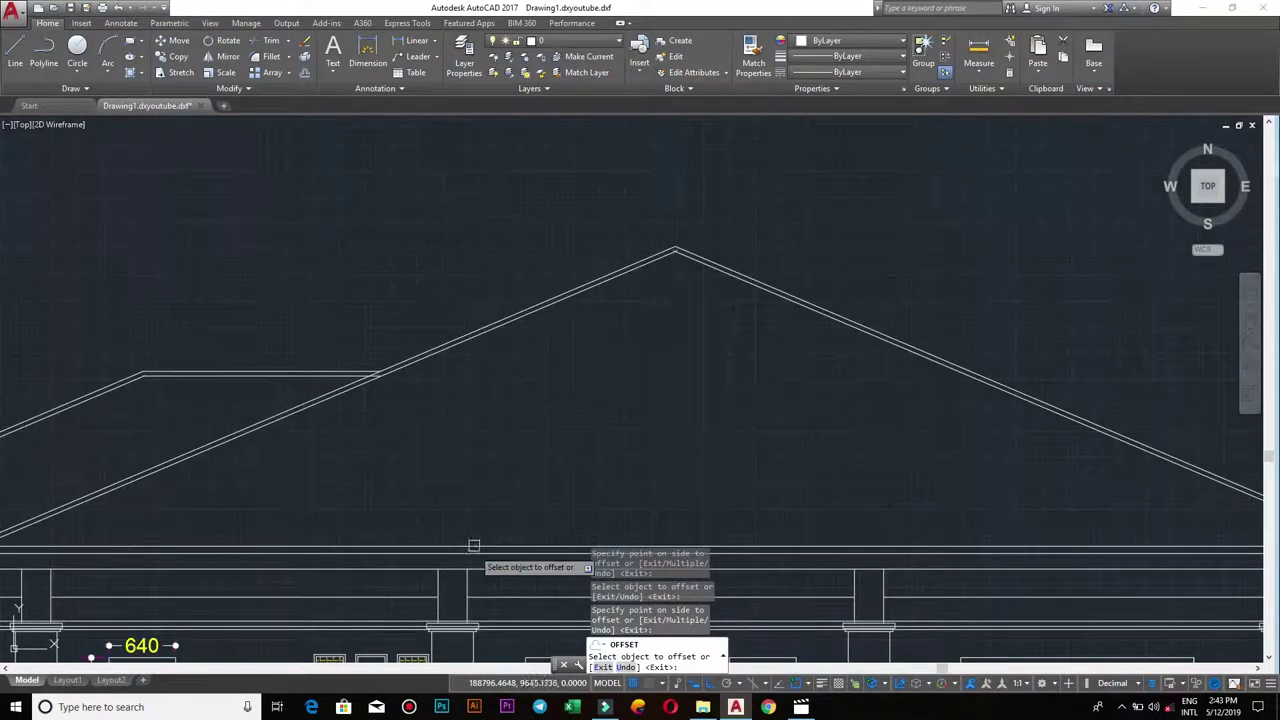
pyautogui.scroll(1, 500, 500)
pyautogui.scroll(1, 589, 451)
pyautogui.press('Escape')
# - Offset the roof slopes and the horizontal roof segment 35 units inward
pyautogui.scroll(2, 596, 410)
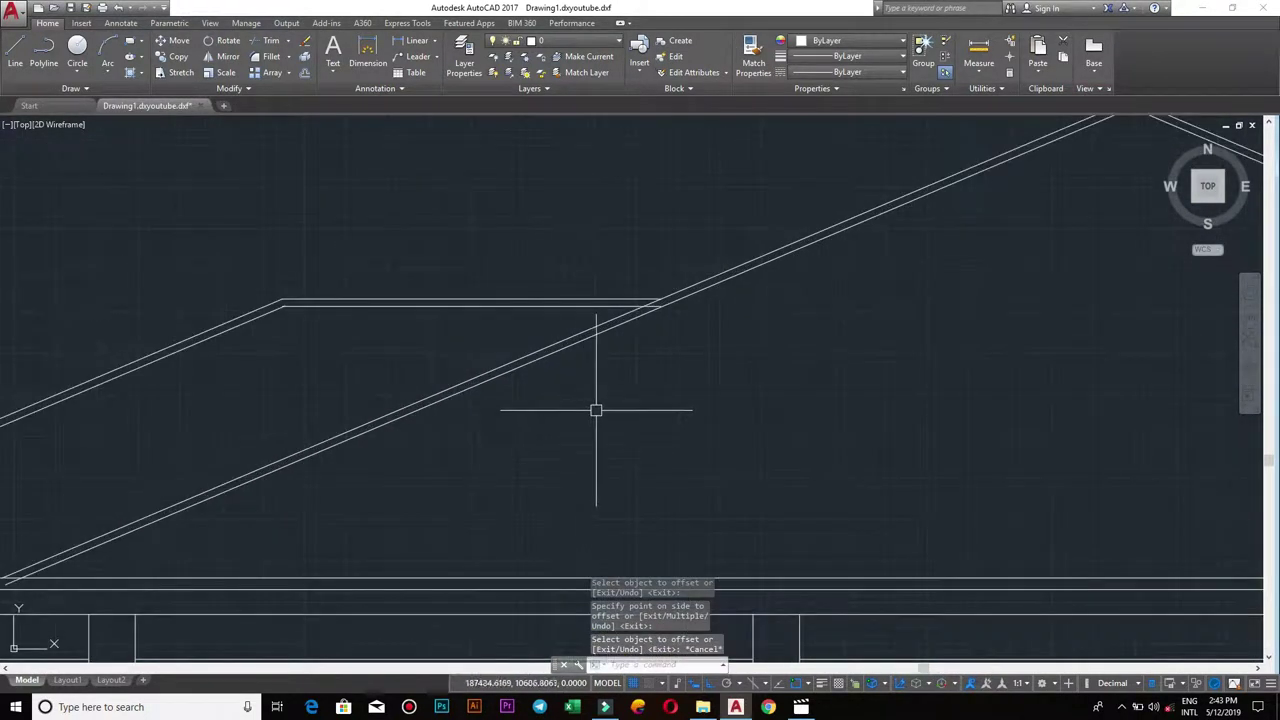
pyautogui.scroll(-3, 596, 410)
pyautogui.scroll(-1, 675, 439)
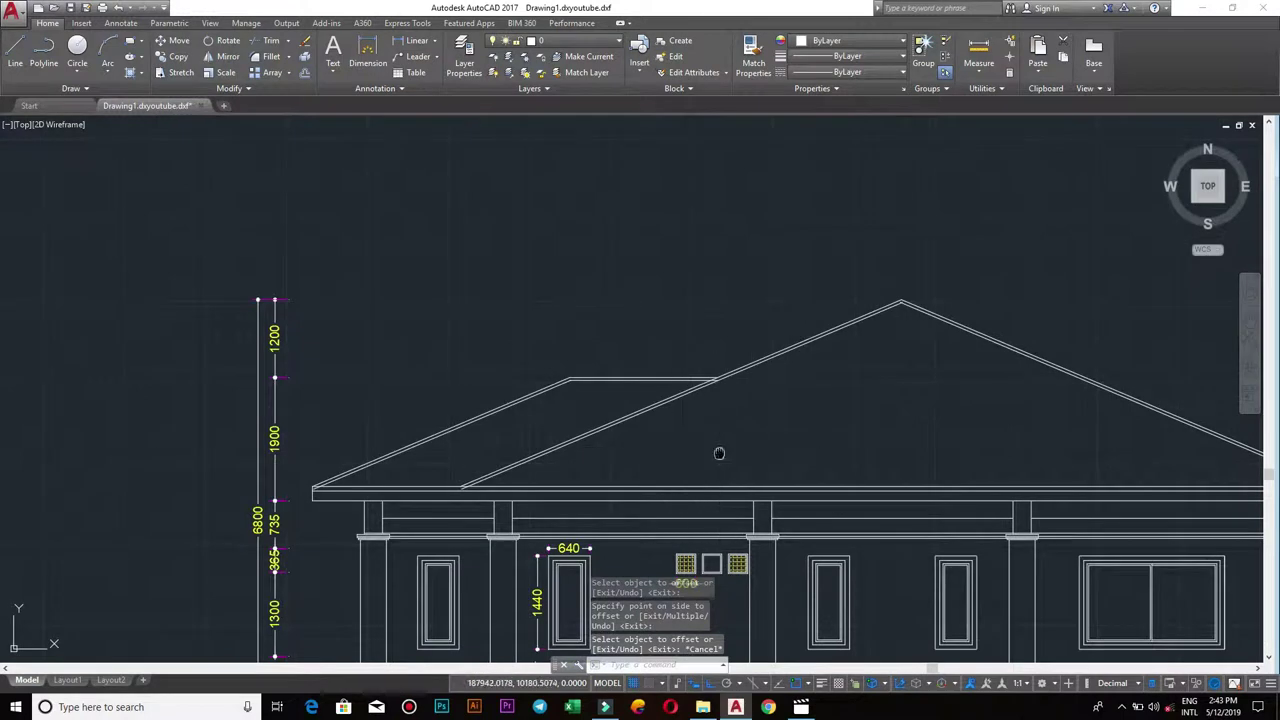
pyautogui.scroll(4, 719, 453)
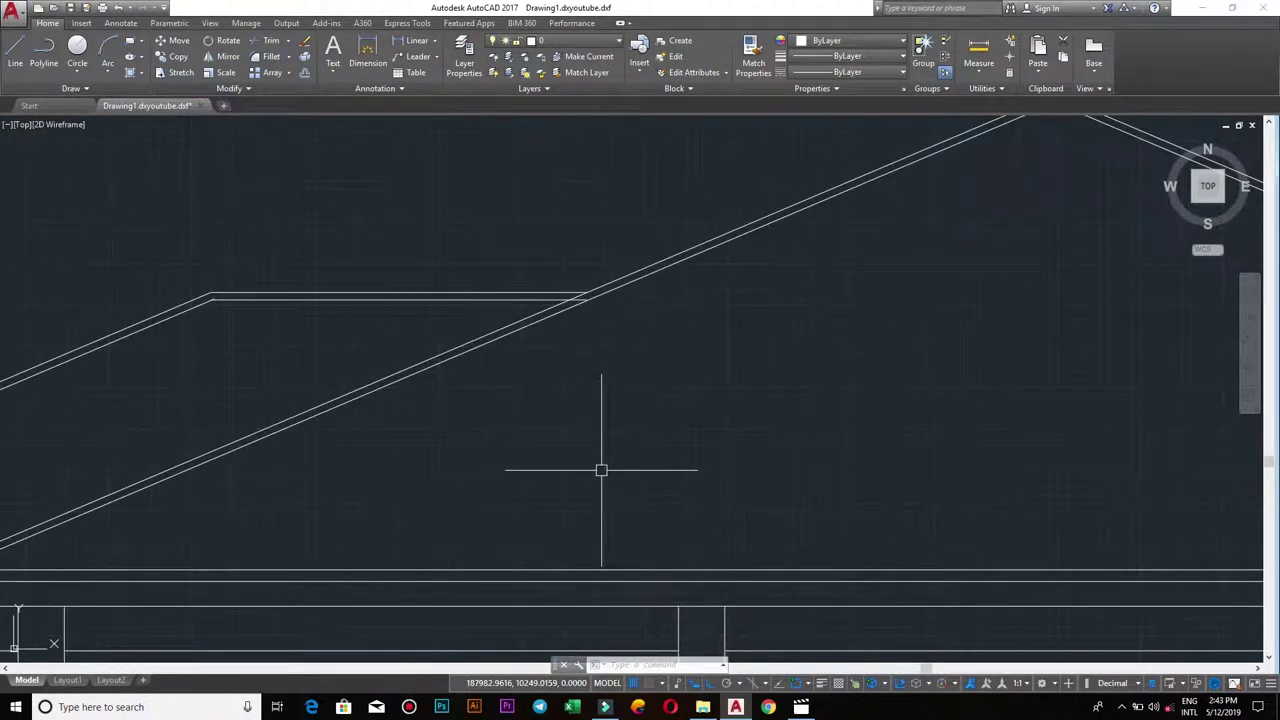
pyautogui.write('o')
pyautogui.press('Return')
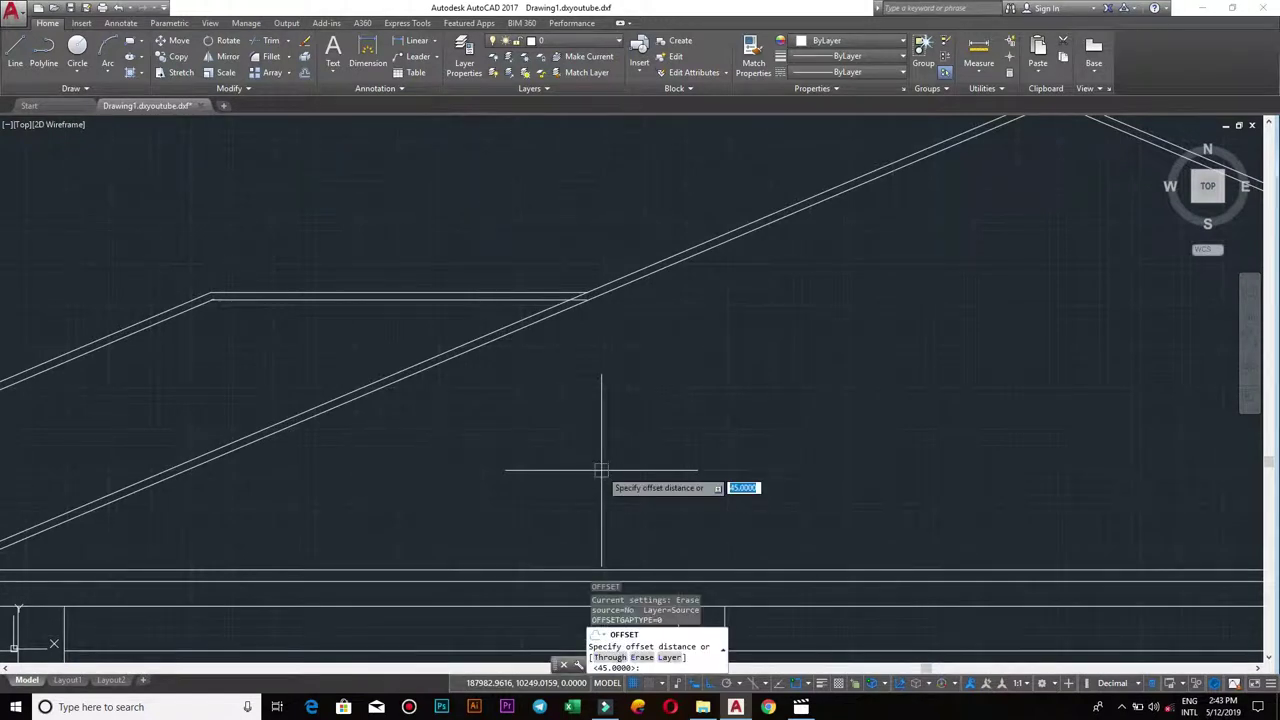
pyautogui.write('35')
pyautogui.press('Return')
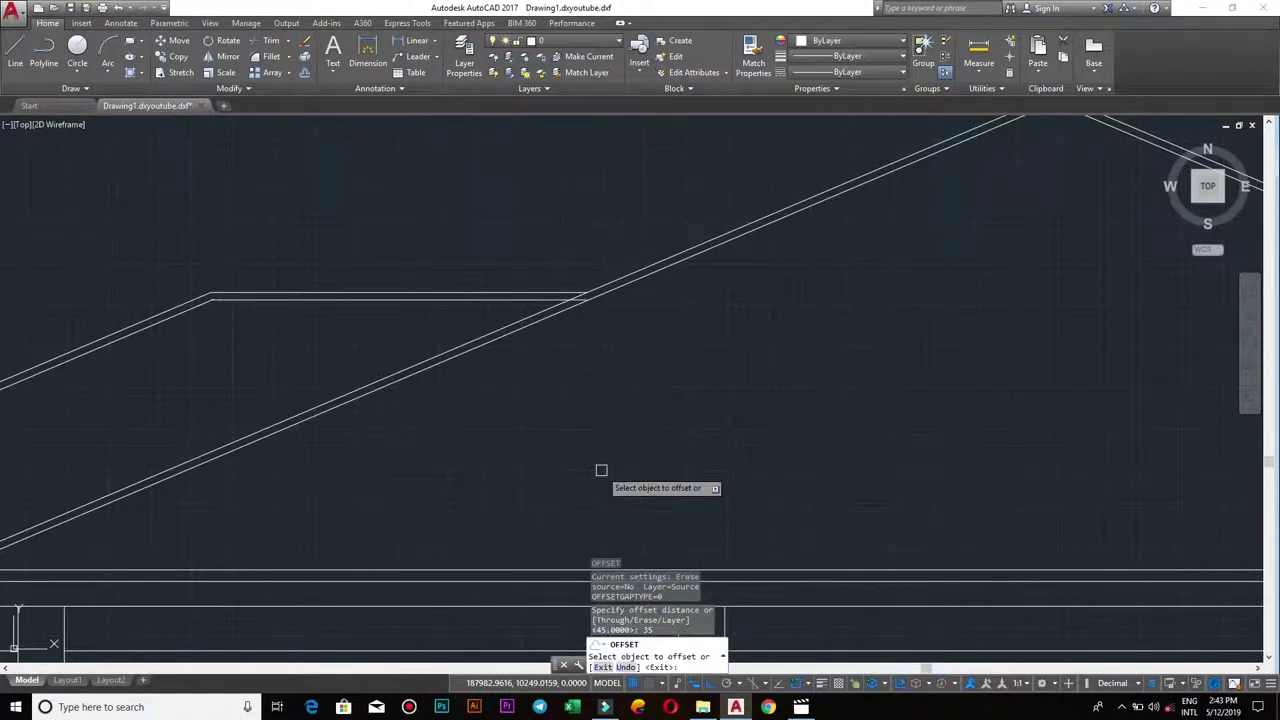
pyautogui.click(628, 277)
pyautogui.click(677, 313)
pyautogui.scroll(-3, 663, 354)
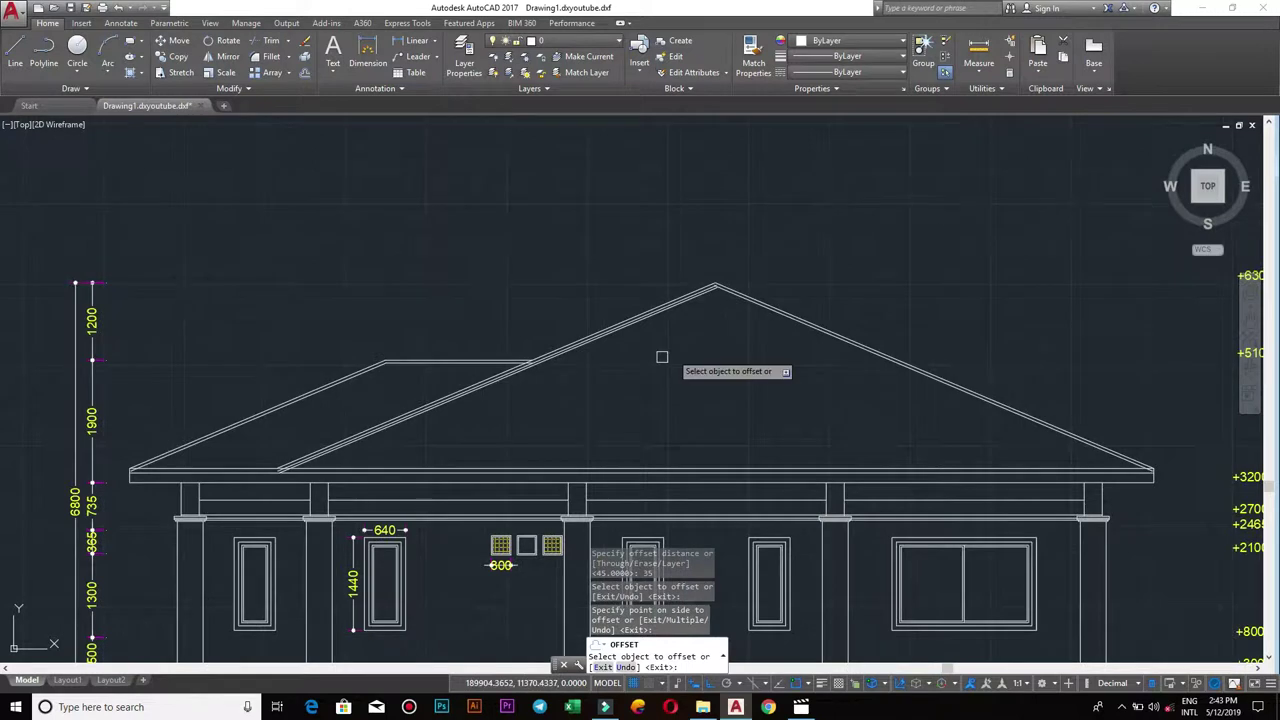
pyautogui.scroll(4, 780, 271)
pyautogui.click(789, 262)
pyautogui.click(677, 332)
pyautogui.scroll(-3, 780, 340)
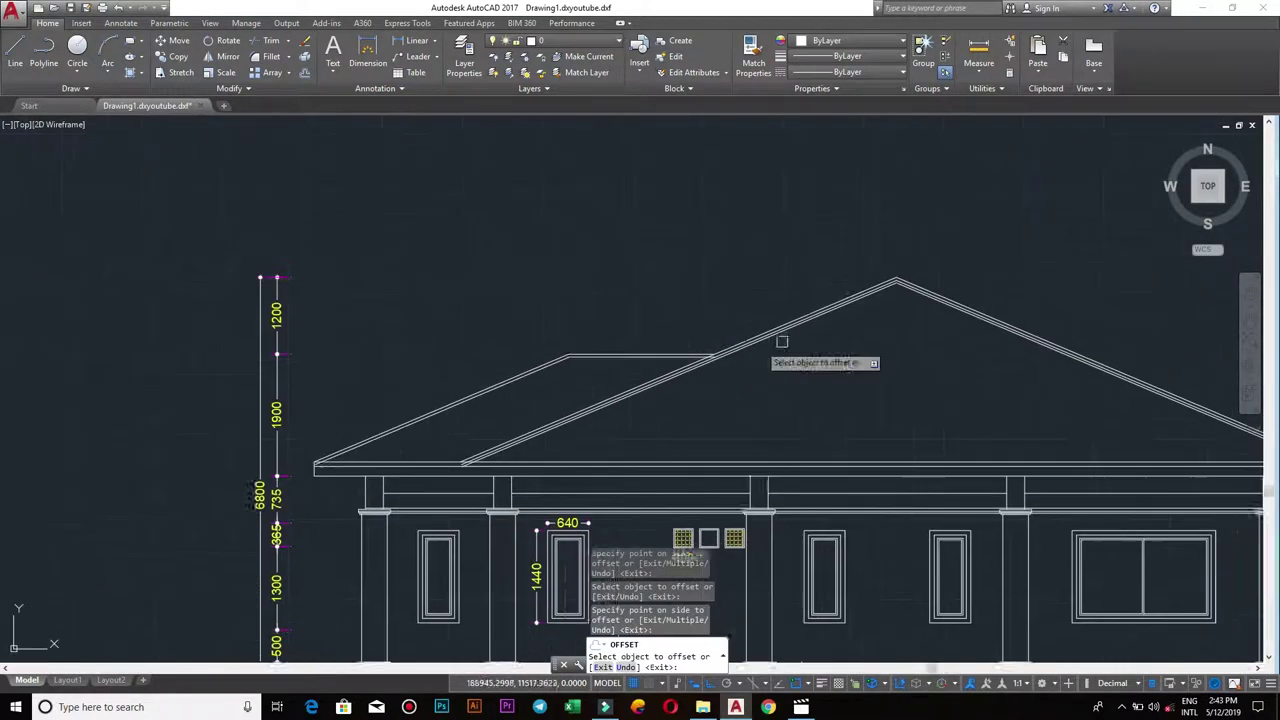
pyautogui.scroll(3, 691, 343)
pyautogui.click(648, 359)
pyautogui.click(643, 379)
pyautogui.click(517, 383)
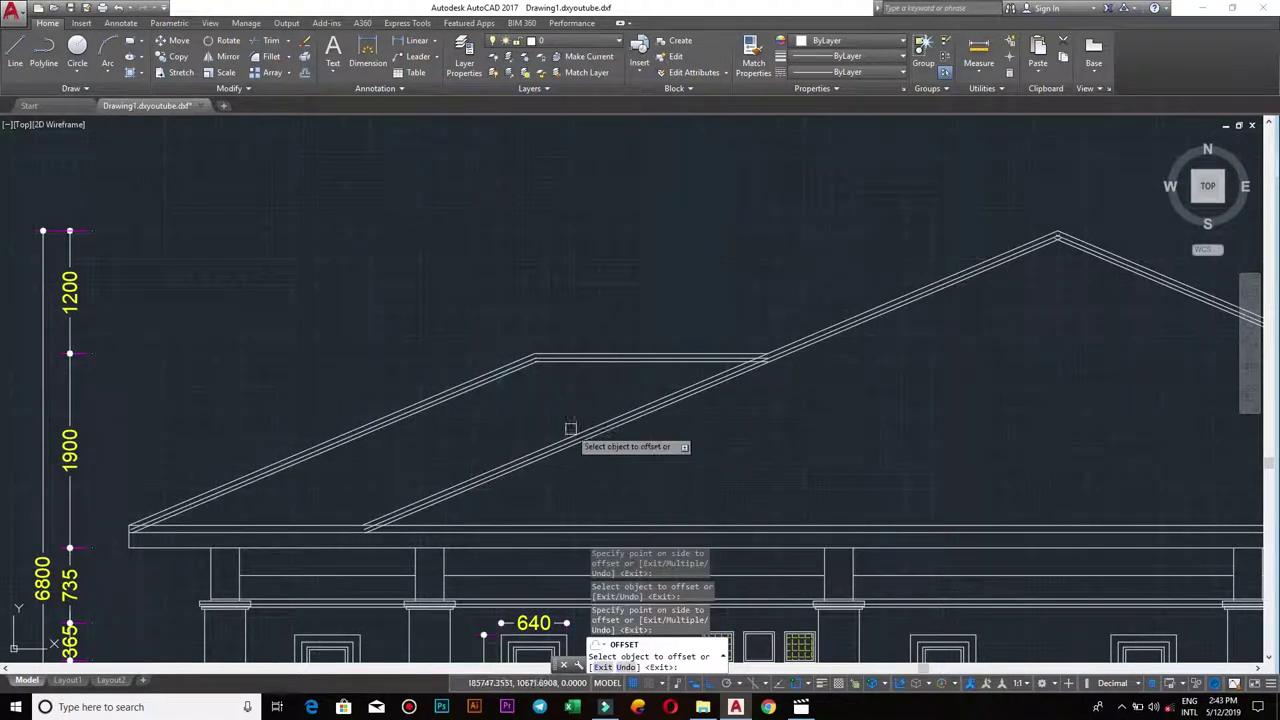
pyautogui.moveTo(652, 457); pyautogui.dragTo(392, 457, button='middle')
pyautogui.scroll(3, 514, 347)
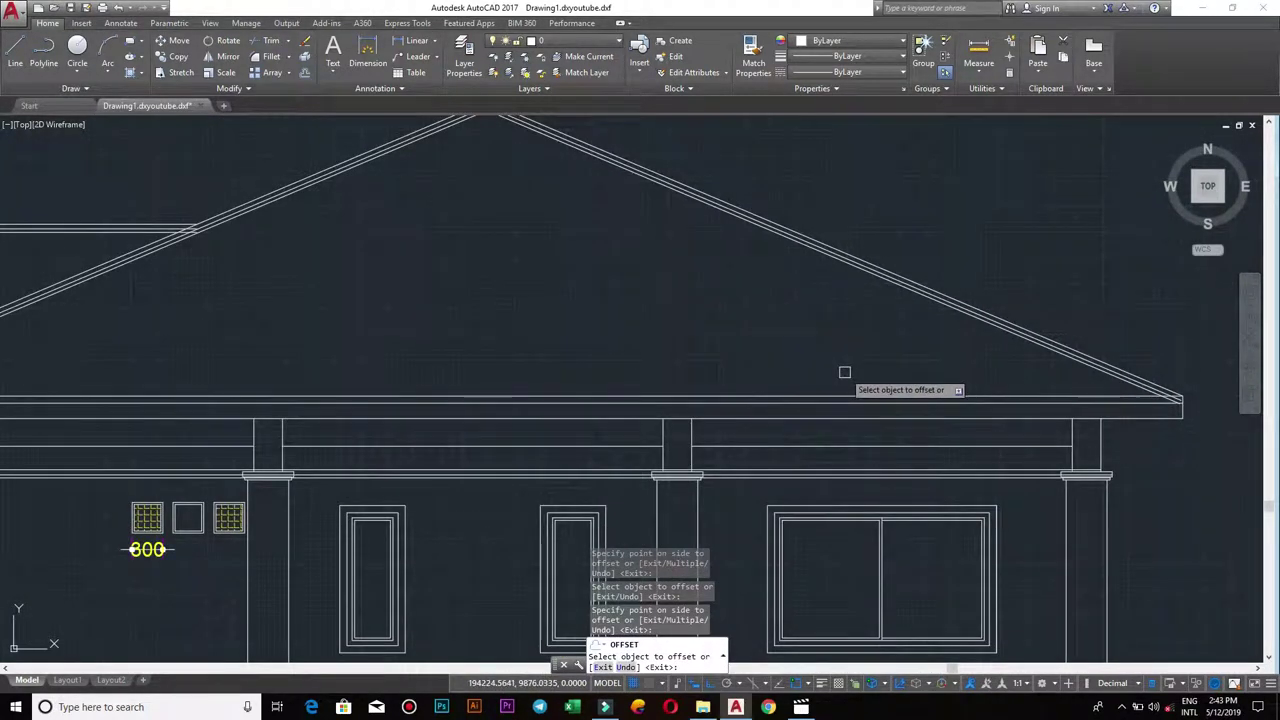
pyautogui.scroll(-2, 741, 387)
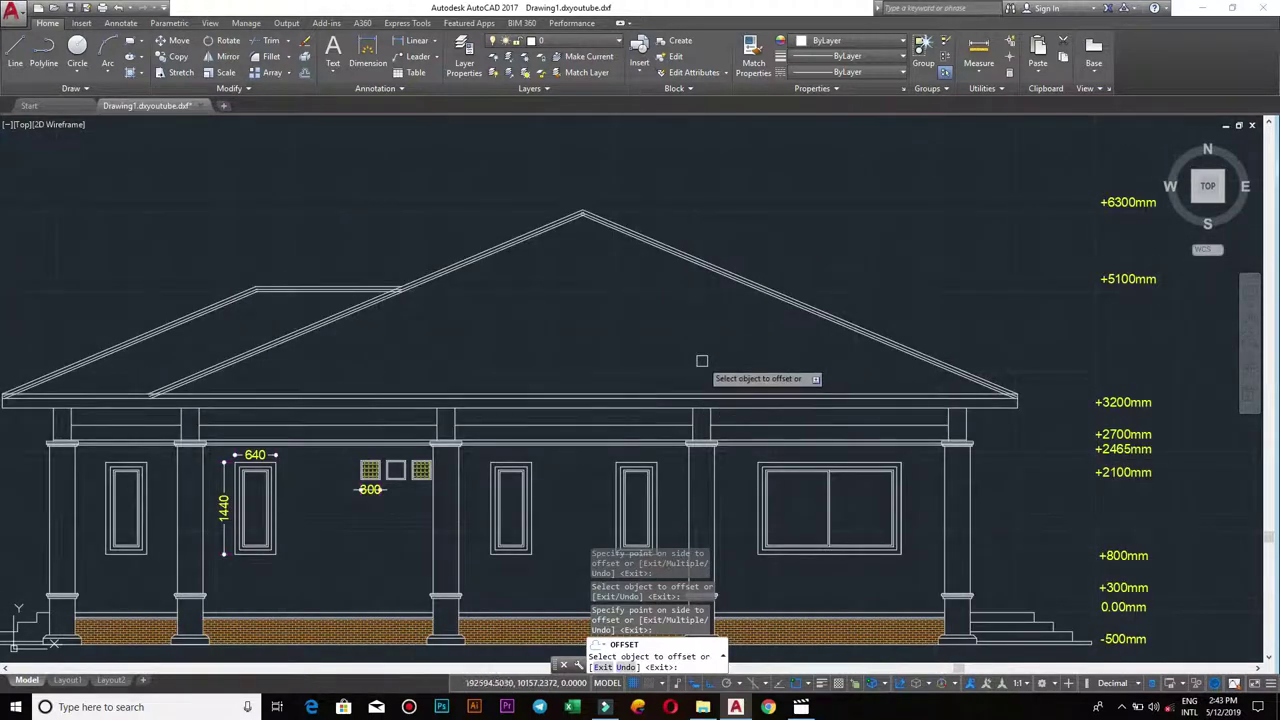
pyautogui.scroll(4, 400, 368)
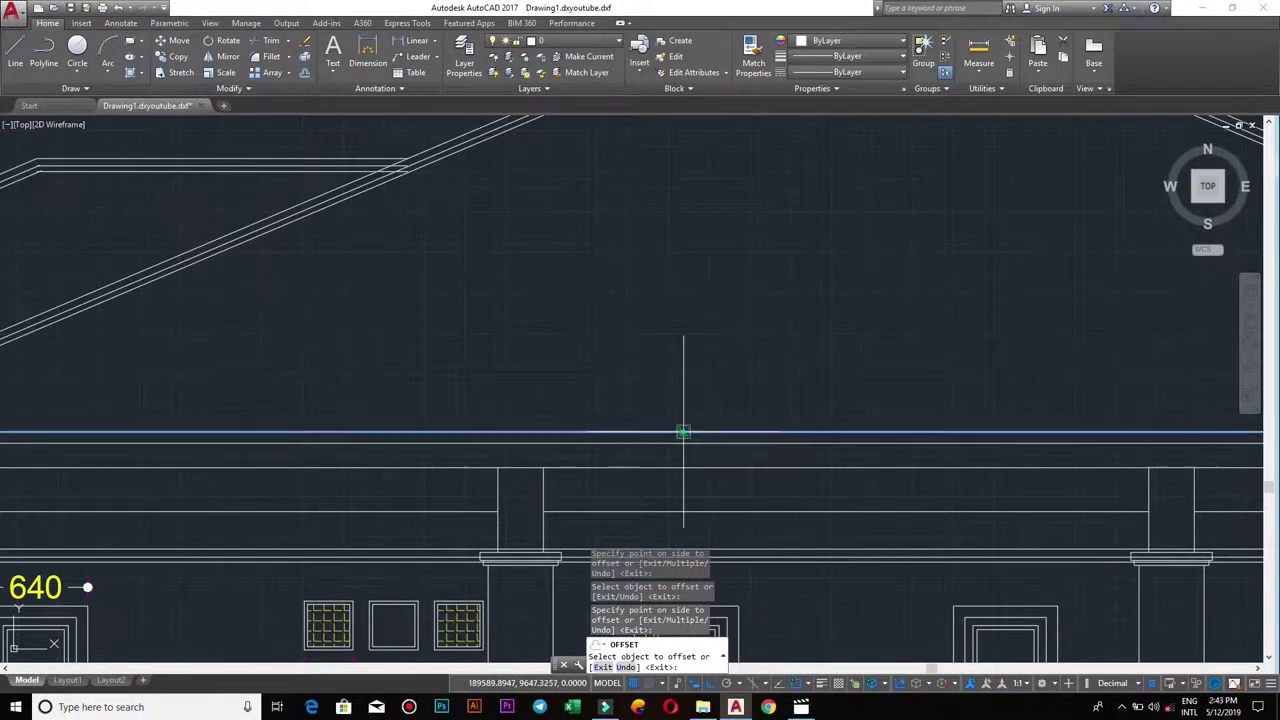
pyautogui.scroll(-5, 763, 366)
pyautogui.scroll(6, 600, 380)
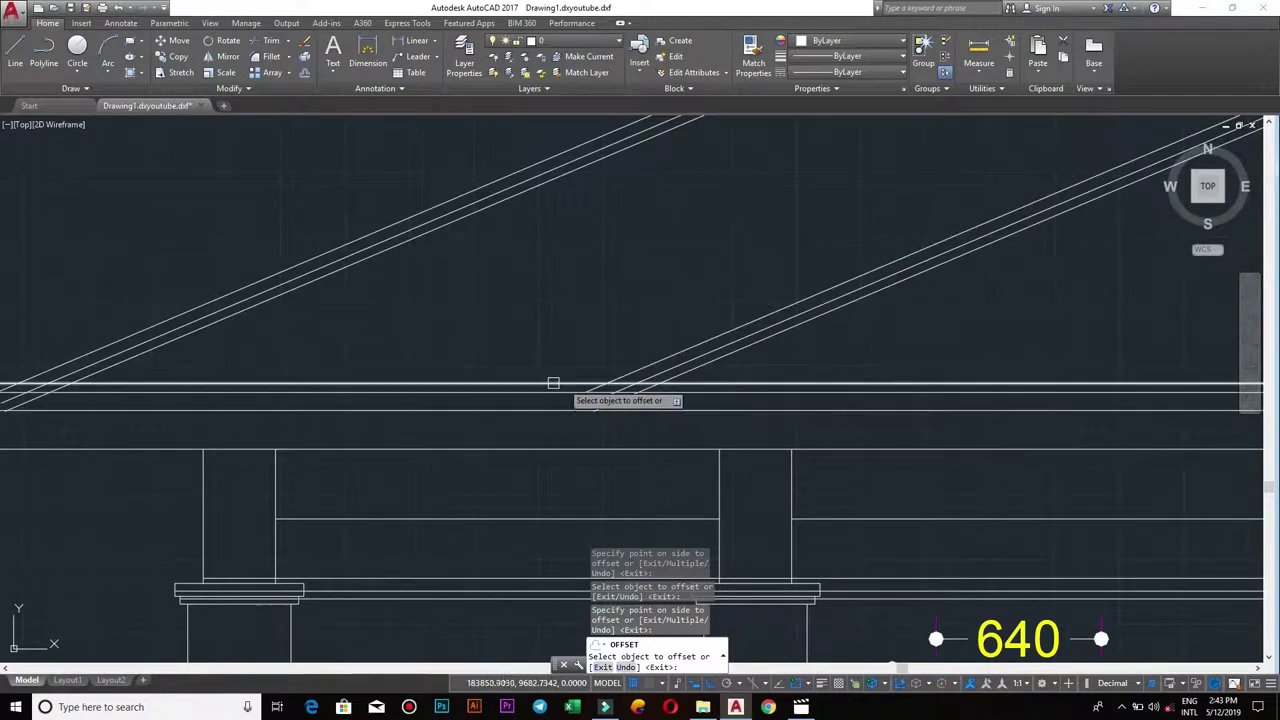
pyautogui.scroll(-2, 600, 408)
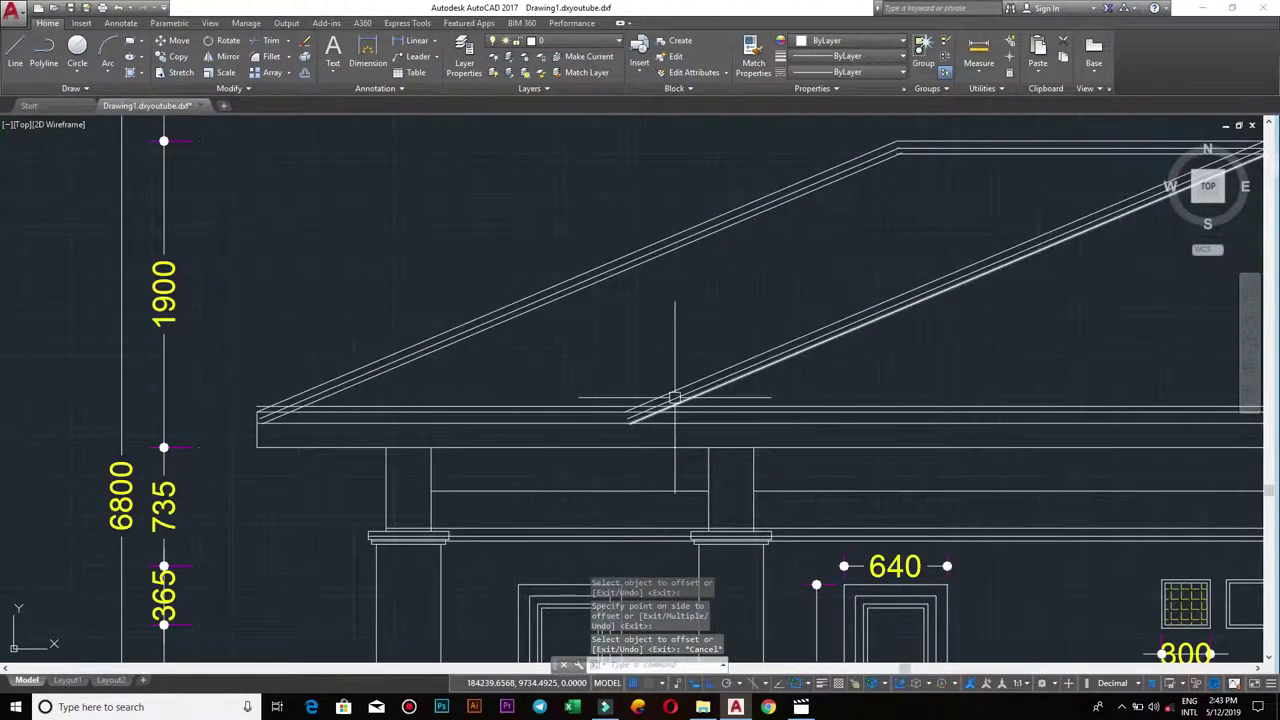
pyautogui.moveTo(675, 398)
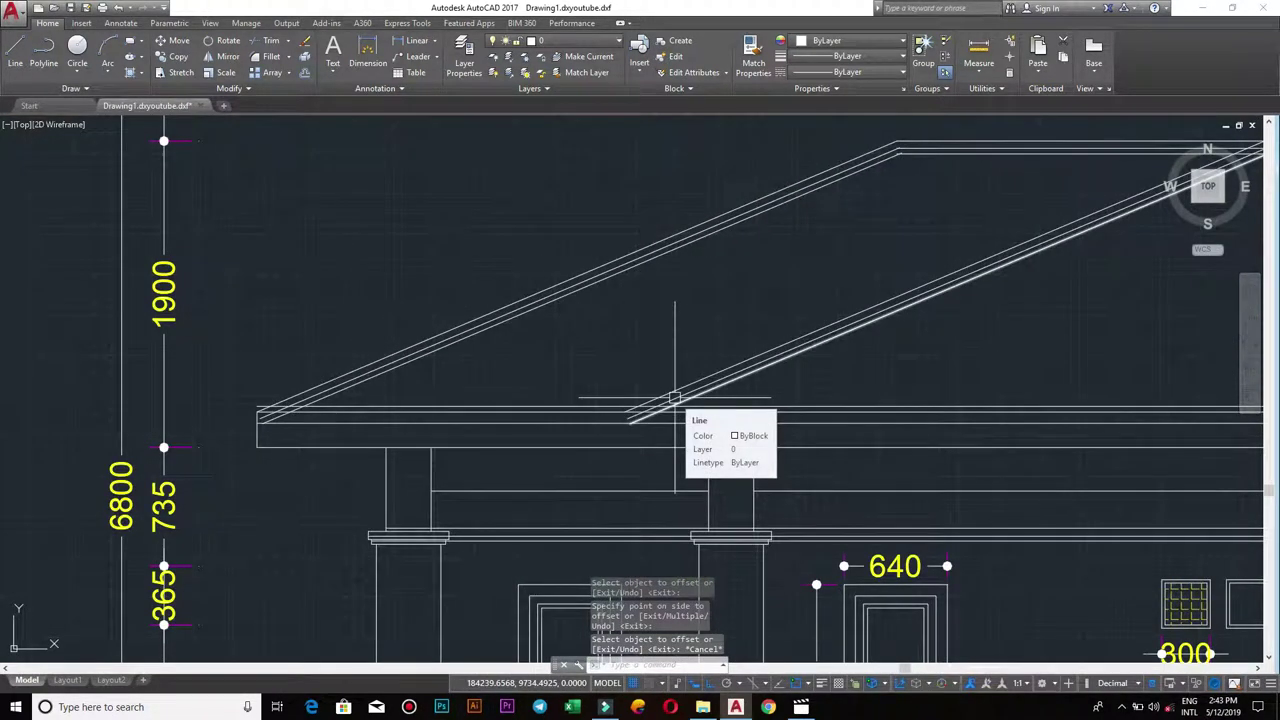
# - Trim away the lower diagonal roof segment with TR
pyautogui.scroll(2, 686, 414)
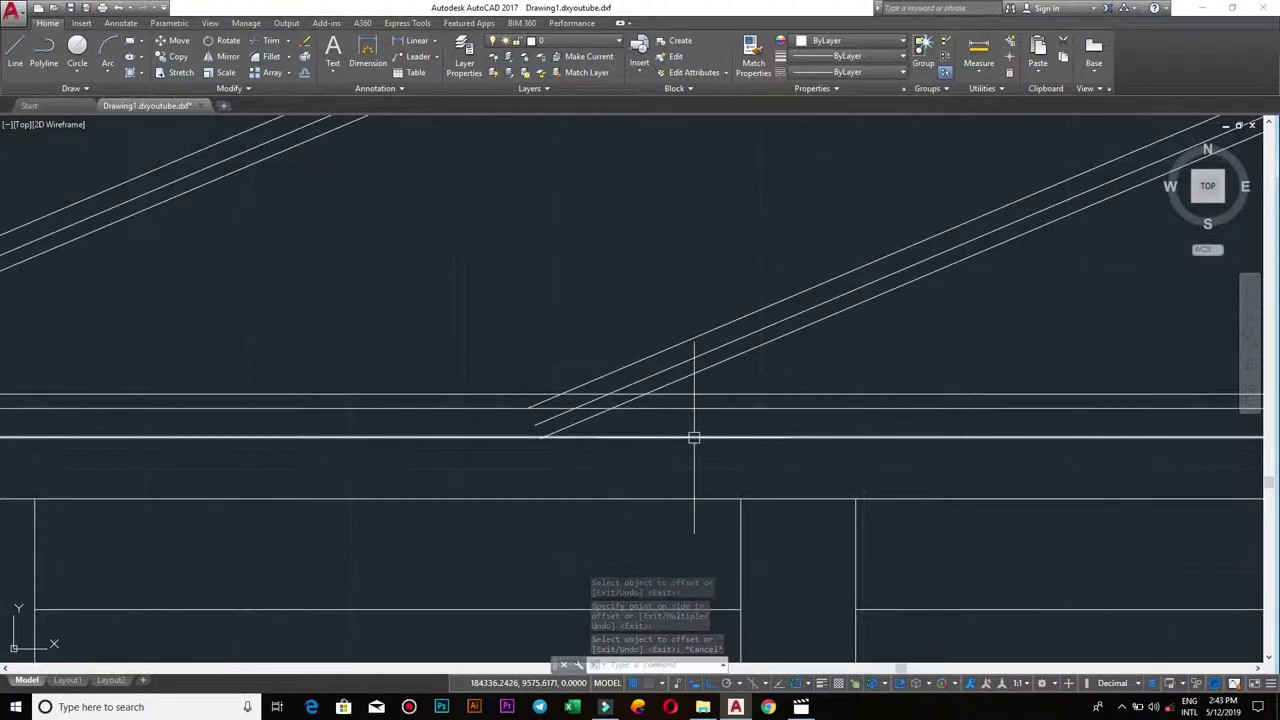
pyautogui.write('tr')
pyautogui.press('Return')
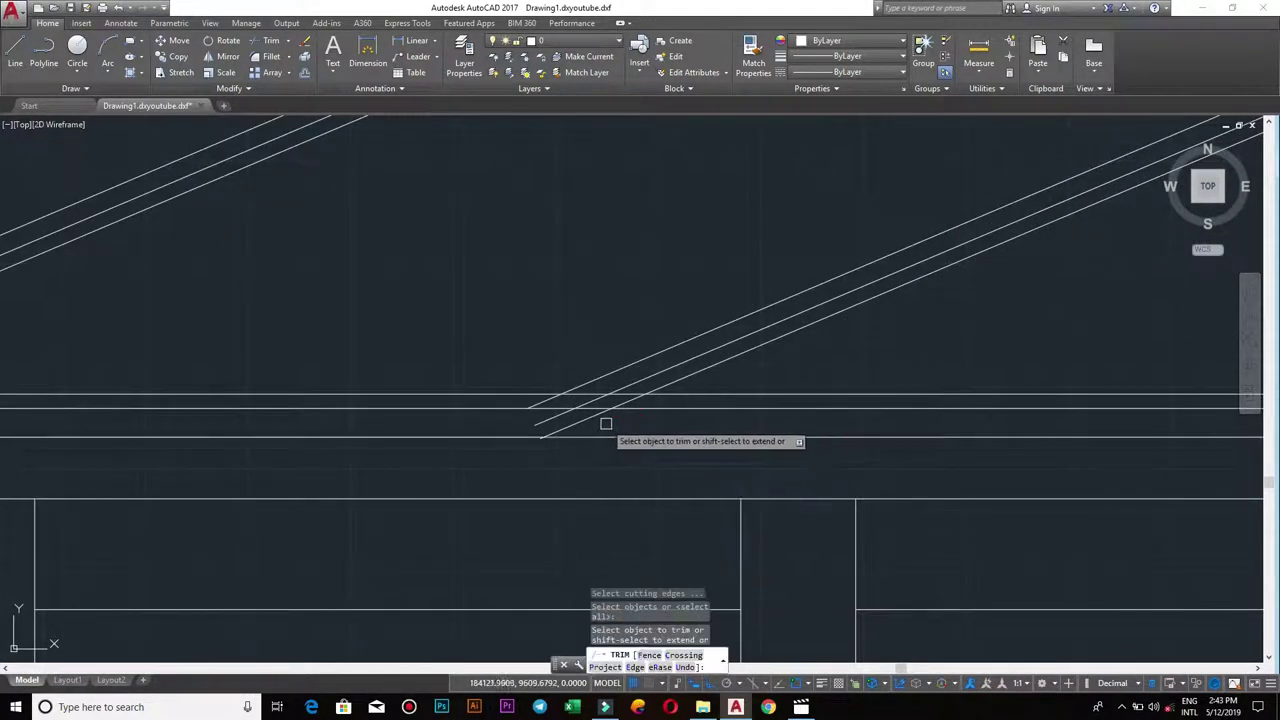
pyautogui.click(592, 420)
pyautogui.press('Escape')
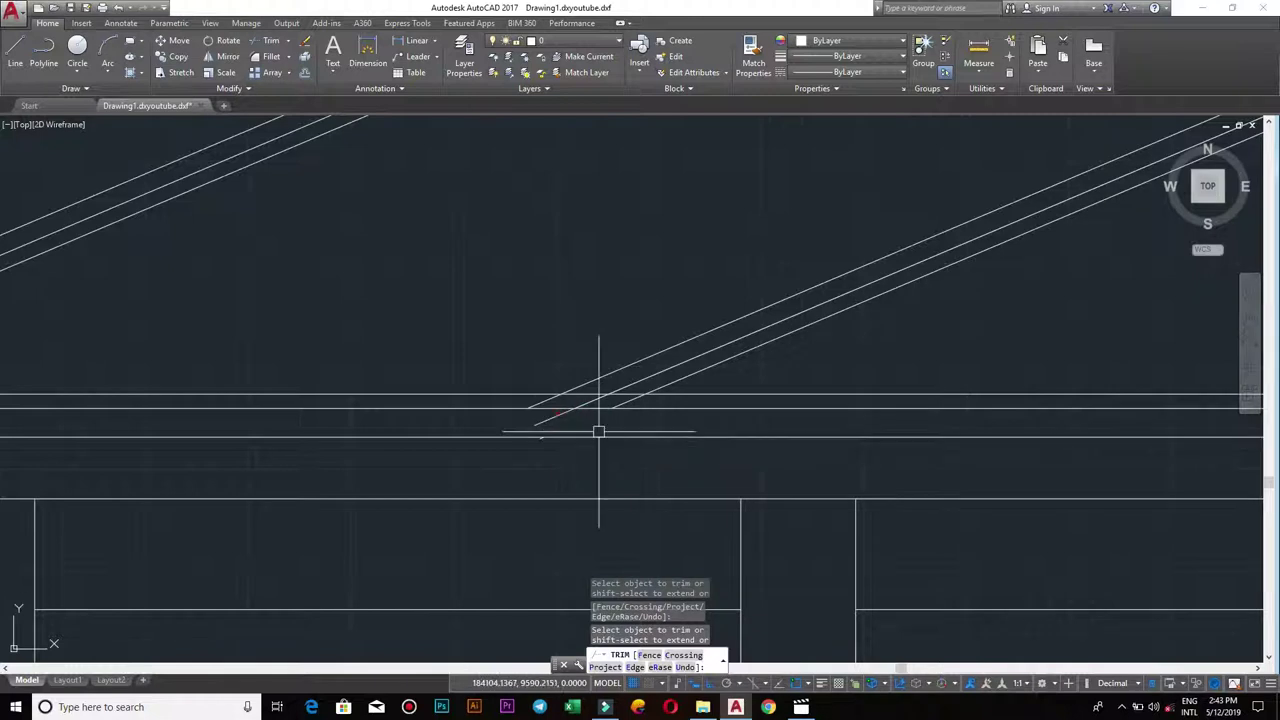
pyautogui.scroll(3, 543, 434)
# - Erase the short leftover line at the eave
pyautogui.click(464, 425)
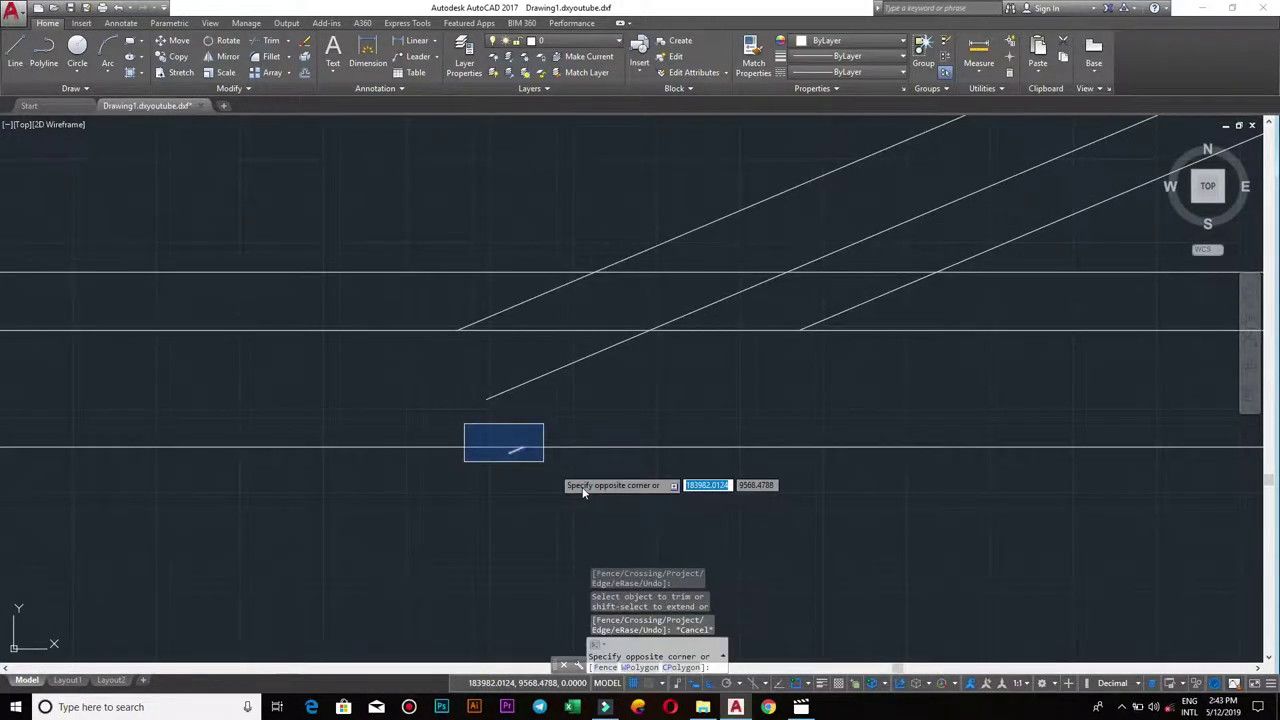
pyautogui.press('Return')
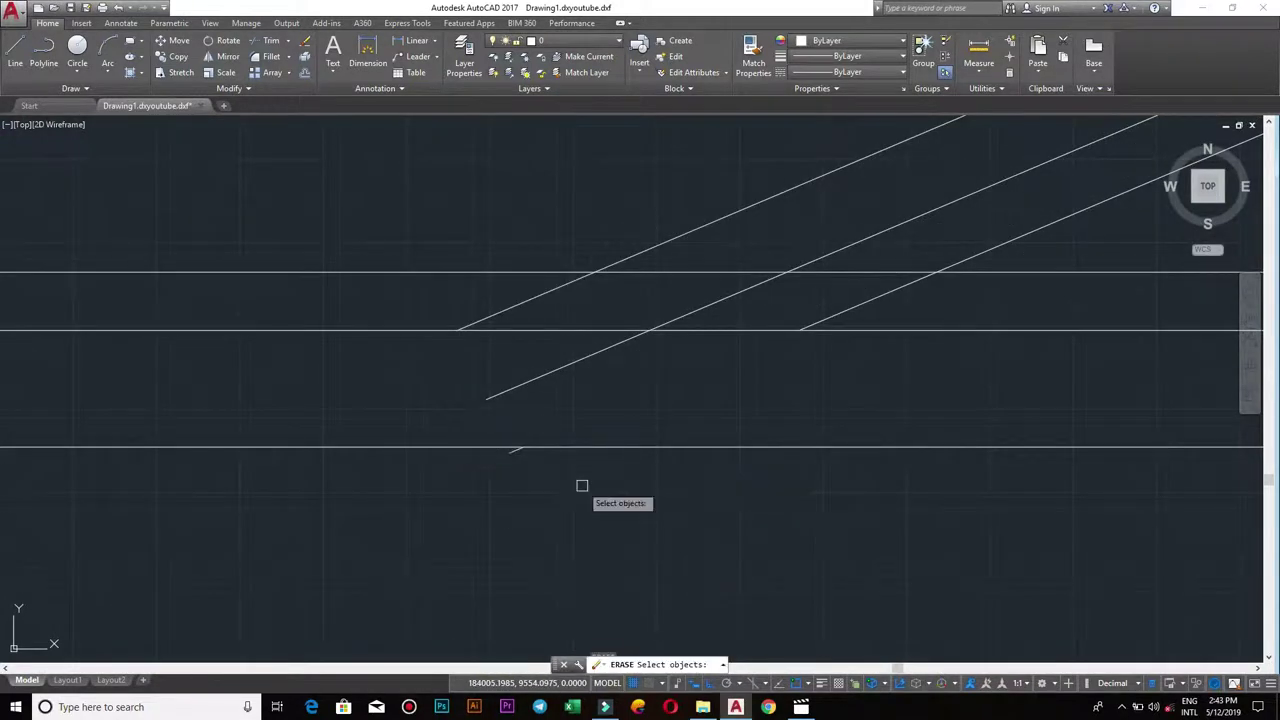
pyautogui.click(506, 456)
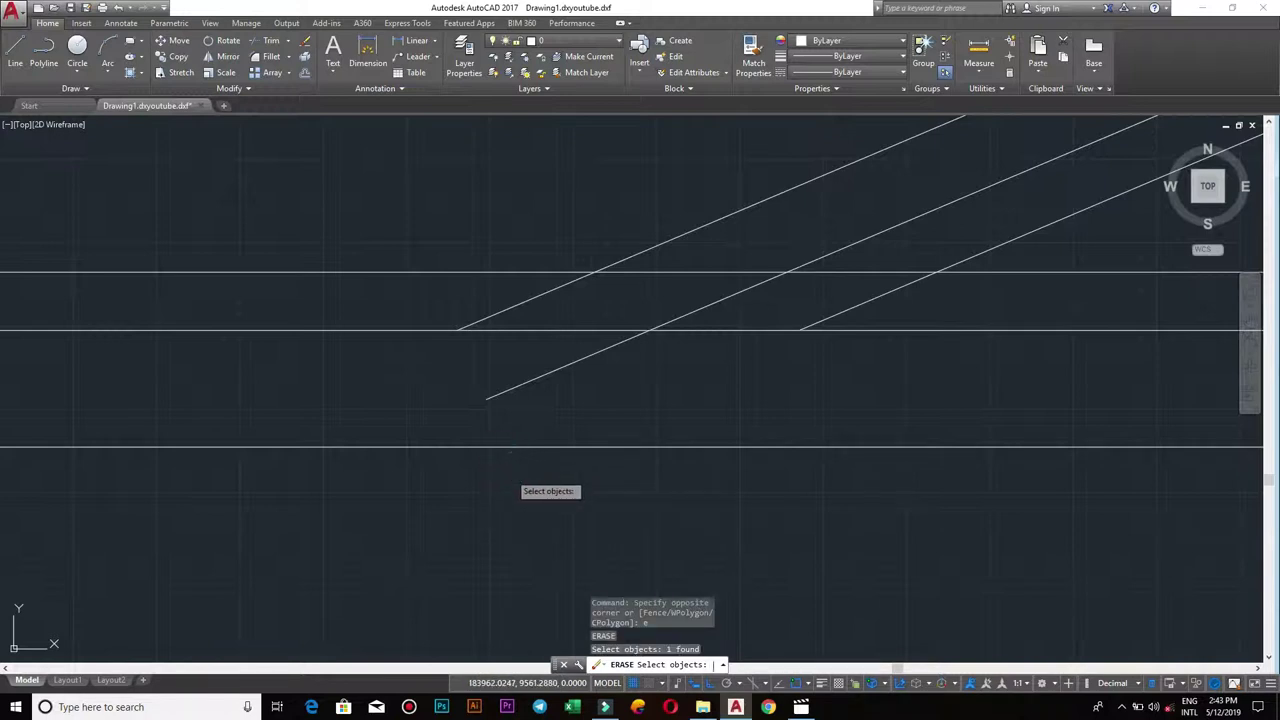
pyautogui.moveTo(681, 398); pyautogui.dragTo(684, 452, button='middle')
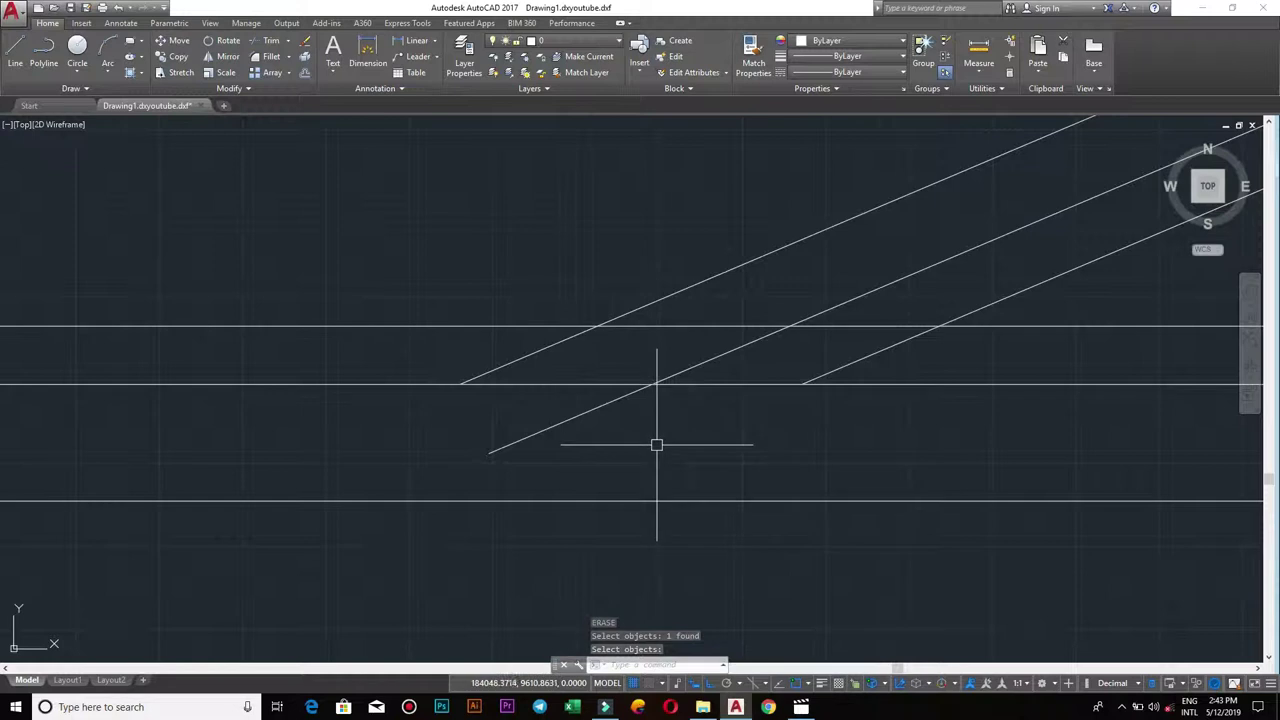
# - Trim the diagonal segment below the eave line, using all lines as cutting edges
pyautogui.write('r')
pyautogui.press('Return')
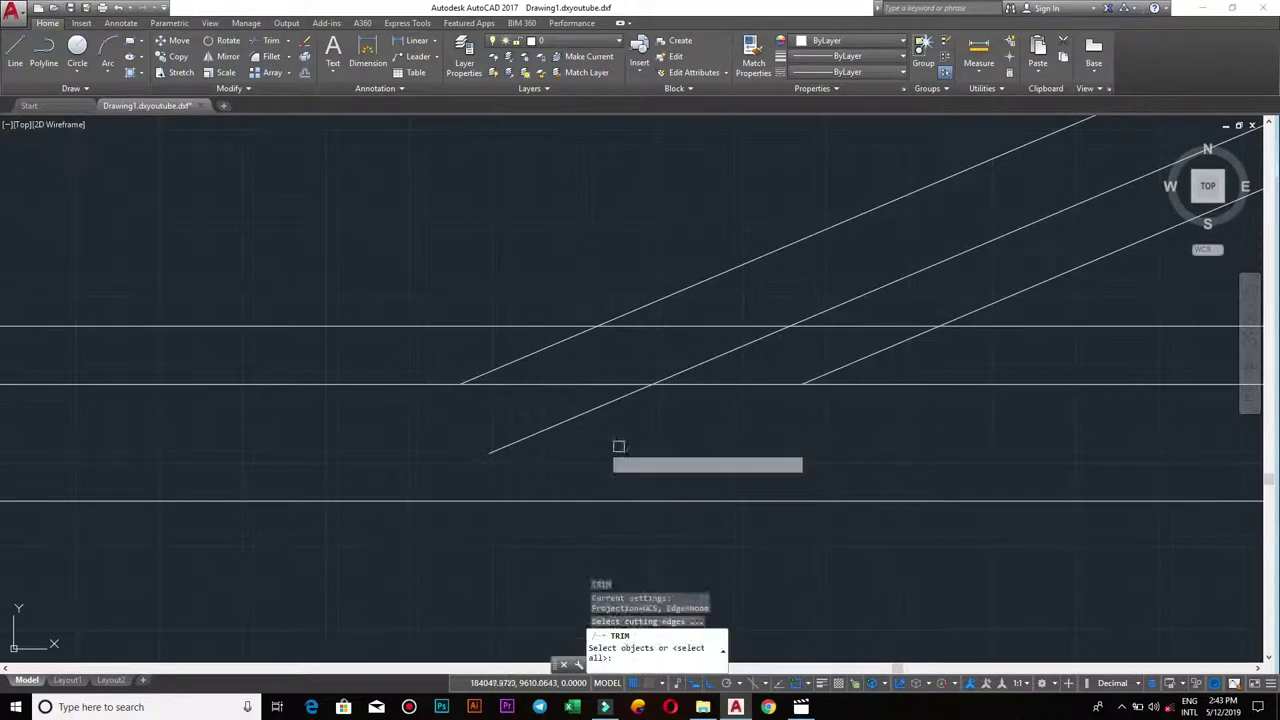
pyautogui.press('Return')
pyautogui.click(536, 432)
pyautogui.scroll(-1, 556, 435)
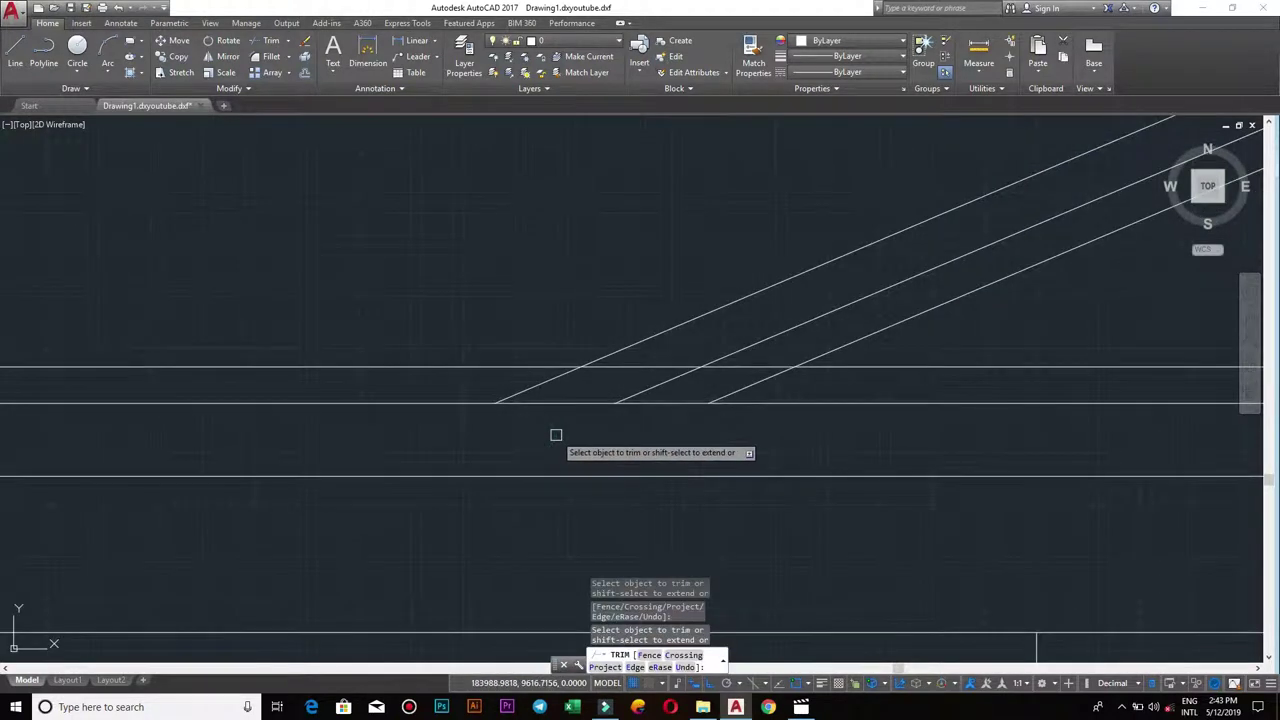
pyautogui.moveTo(563, 443); pyautogui.dragTo(596, 475, button='middle')
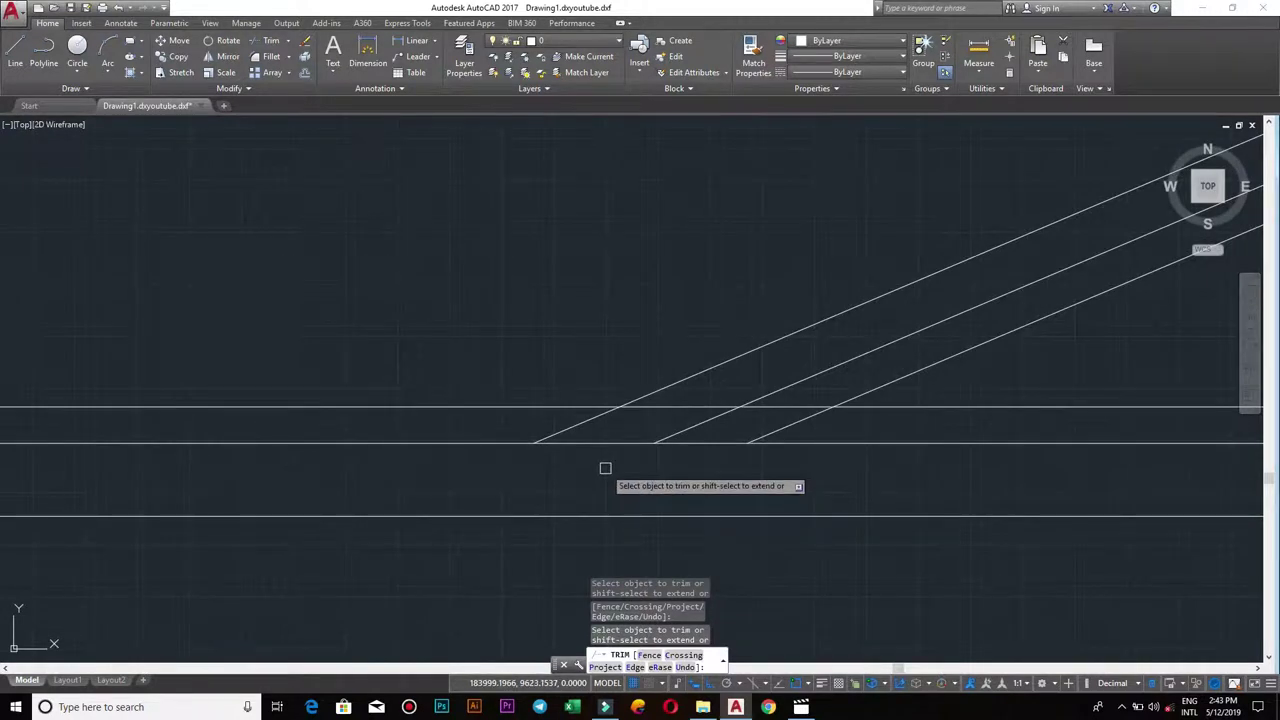
pyautogui.press('Escape')
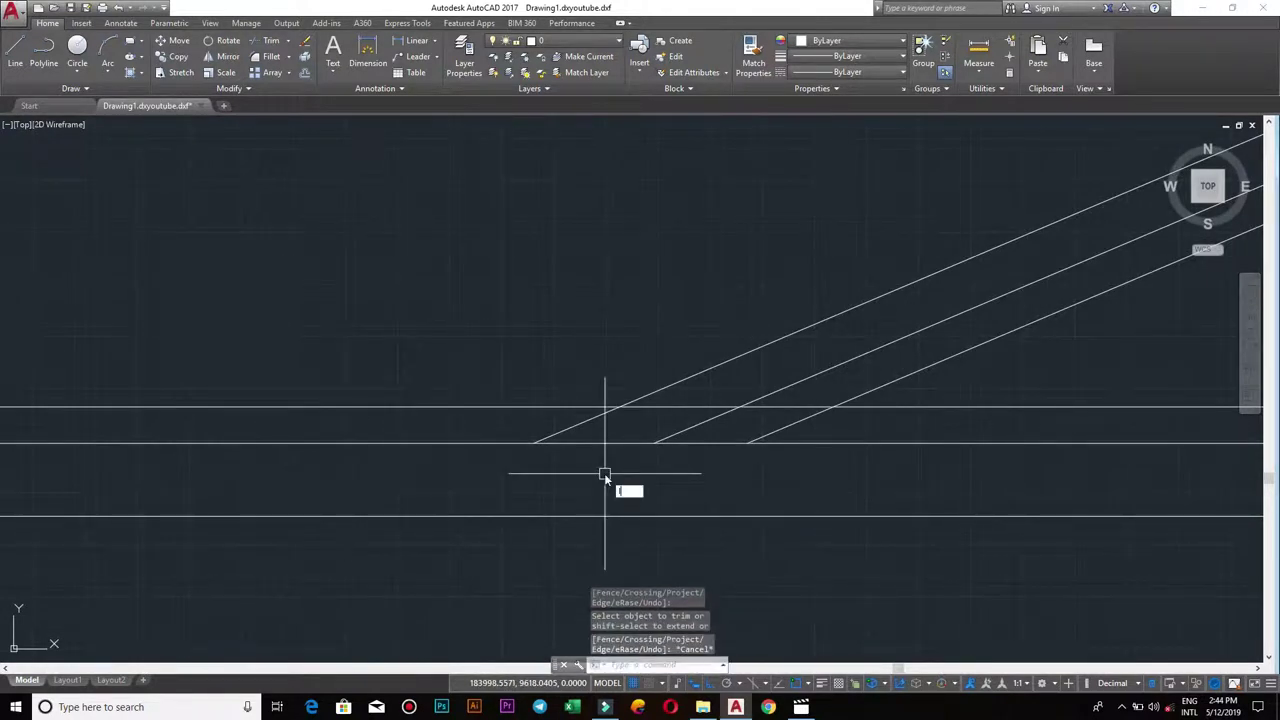
# - Draw a vertical line closing the eave end and trim the remaining diagonal
pyautogui.press('Return')
pyautogui.click(535, 442)
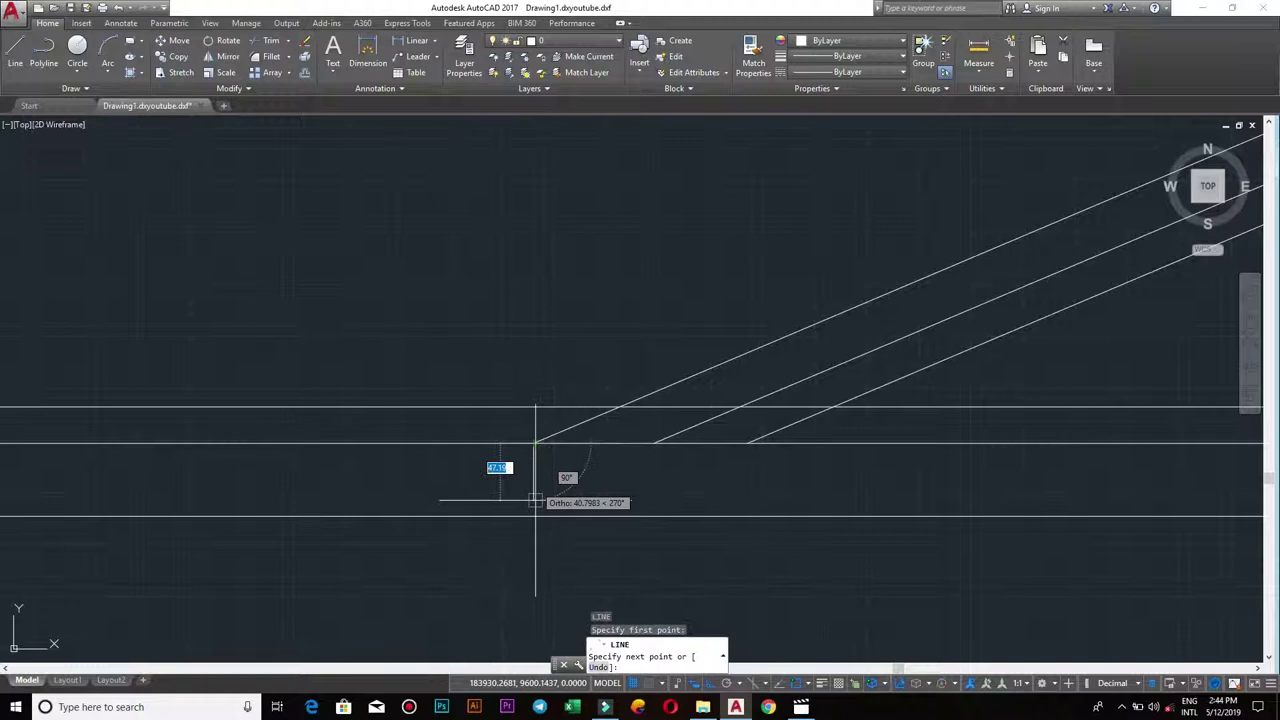
pyautogui.click(534, 516)
pyautogui.press('Escape')
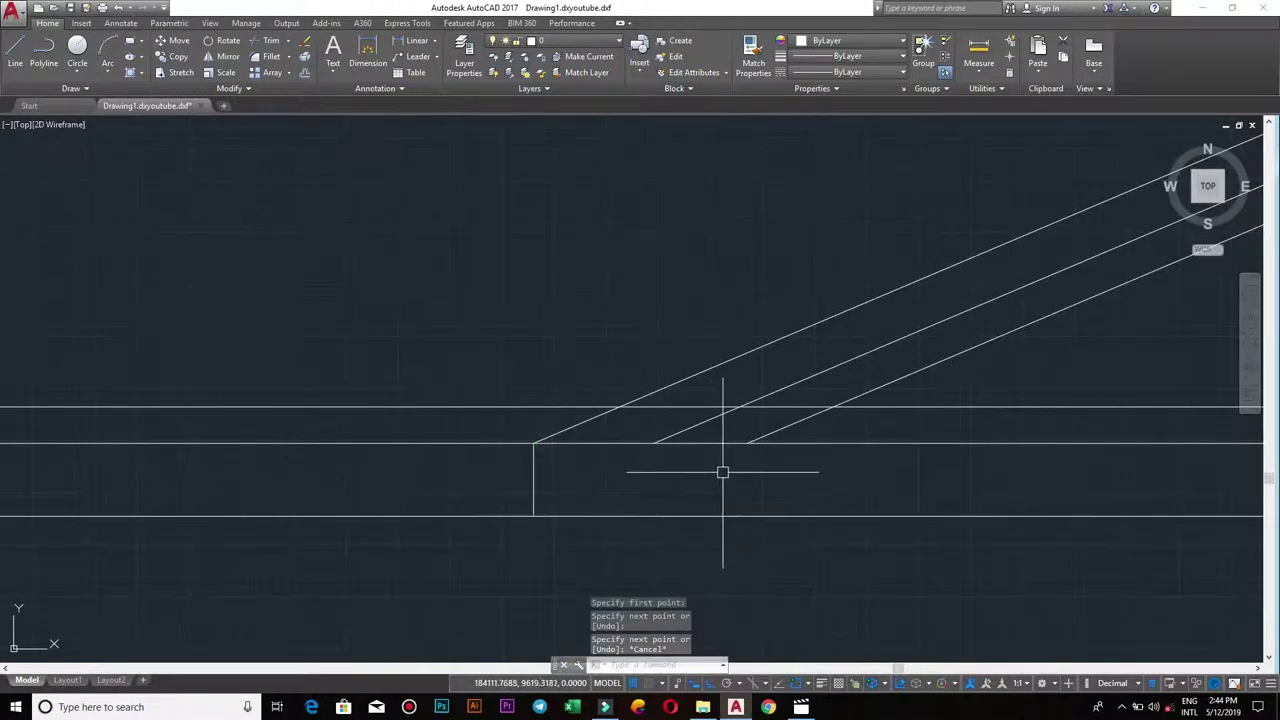
pyautogui.moveTo(722, 472); pyautogui.dragTo(656, 512, button='middle')
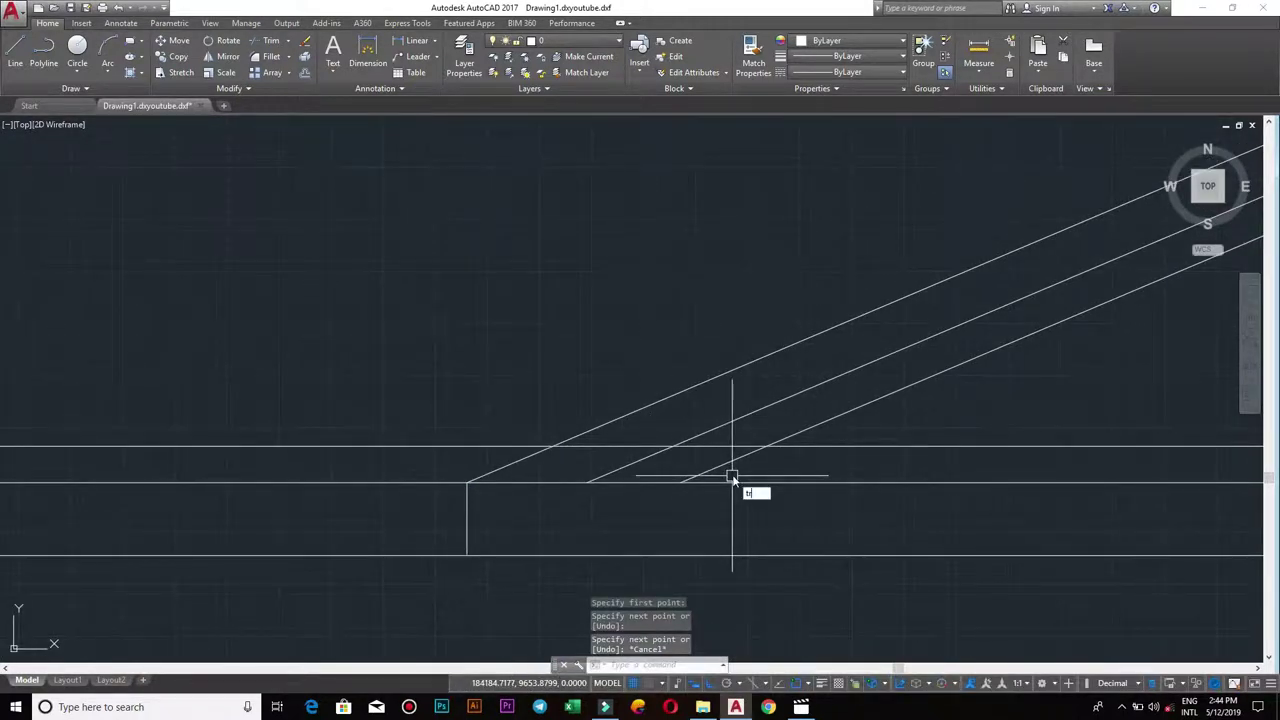
pyautogui.press('Return')
pyautogui.press('Return')
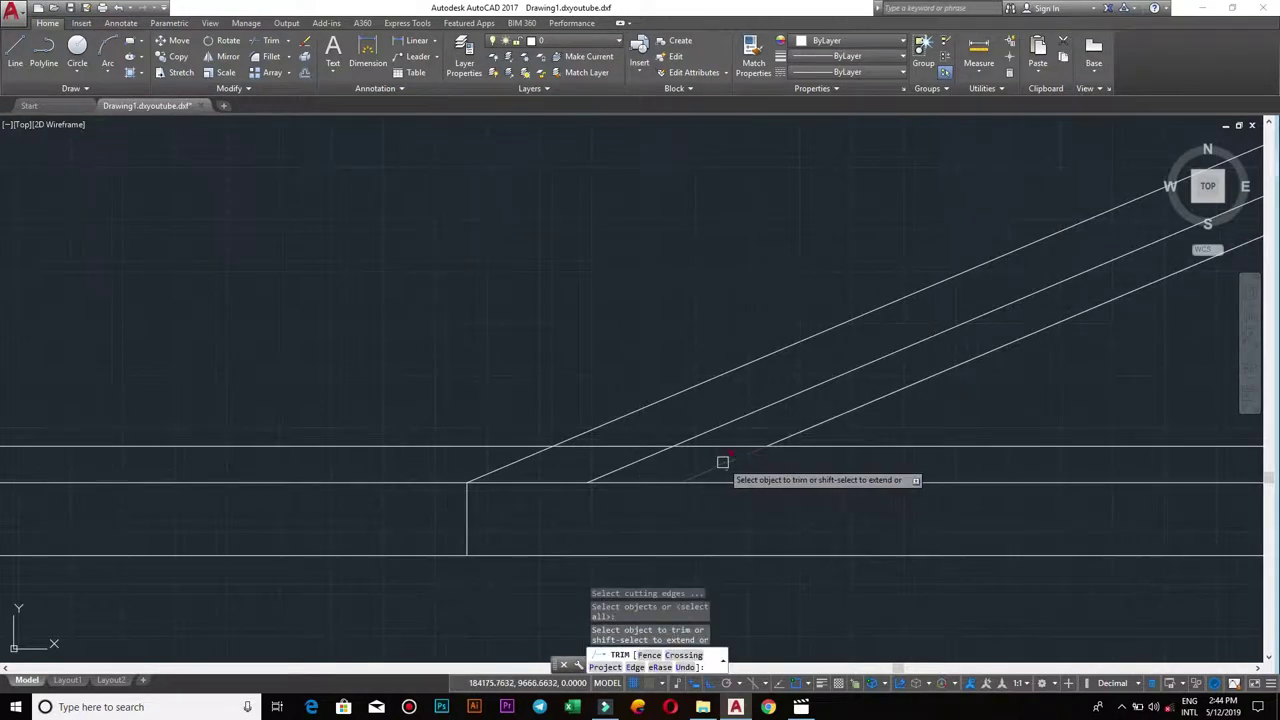
pyautogui.click(723, 462)
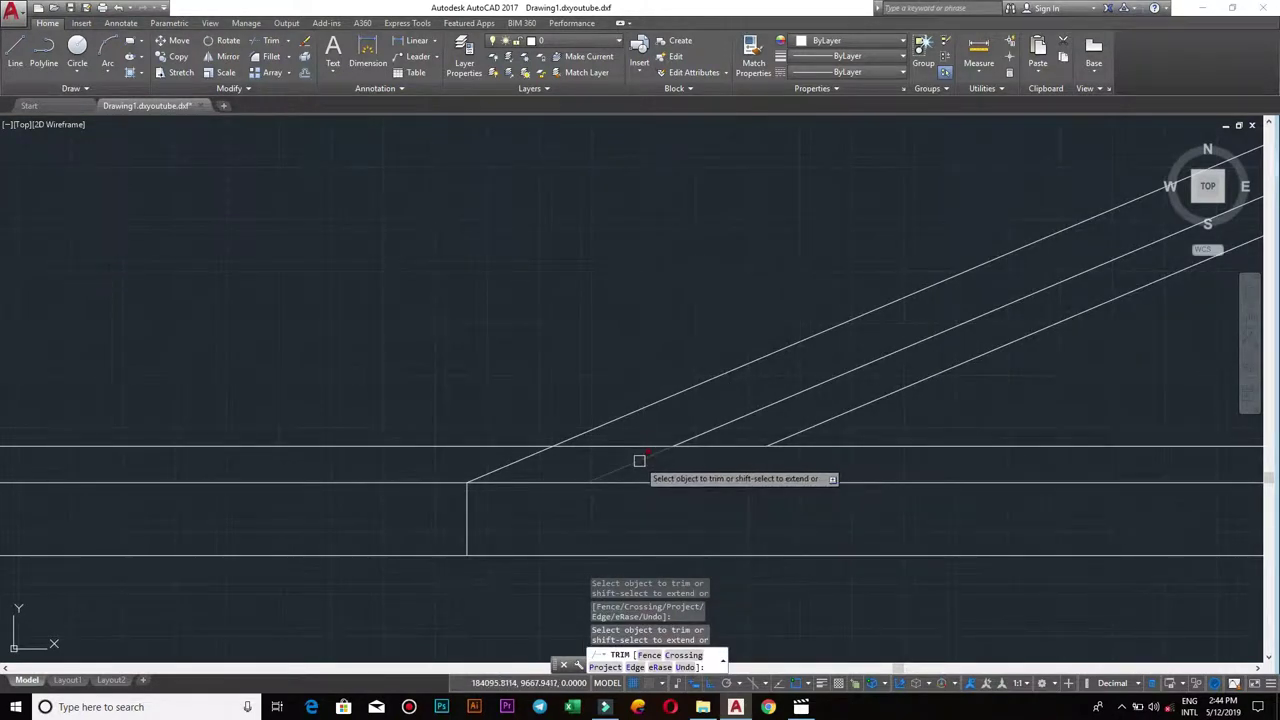
# - Trim the crossing roof line segments with crossing windows
pyautogui.scroll(-2, 634, 449)
pyautogui.scroll(-3, 754, 474)
pyautogui.scroll(-2, 711, 434)
pyautogui.scroll(2, 748, 340)
pyautogui.scroll(2, 789, 523)
pyautogui.scroll(2, 749, 303)
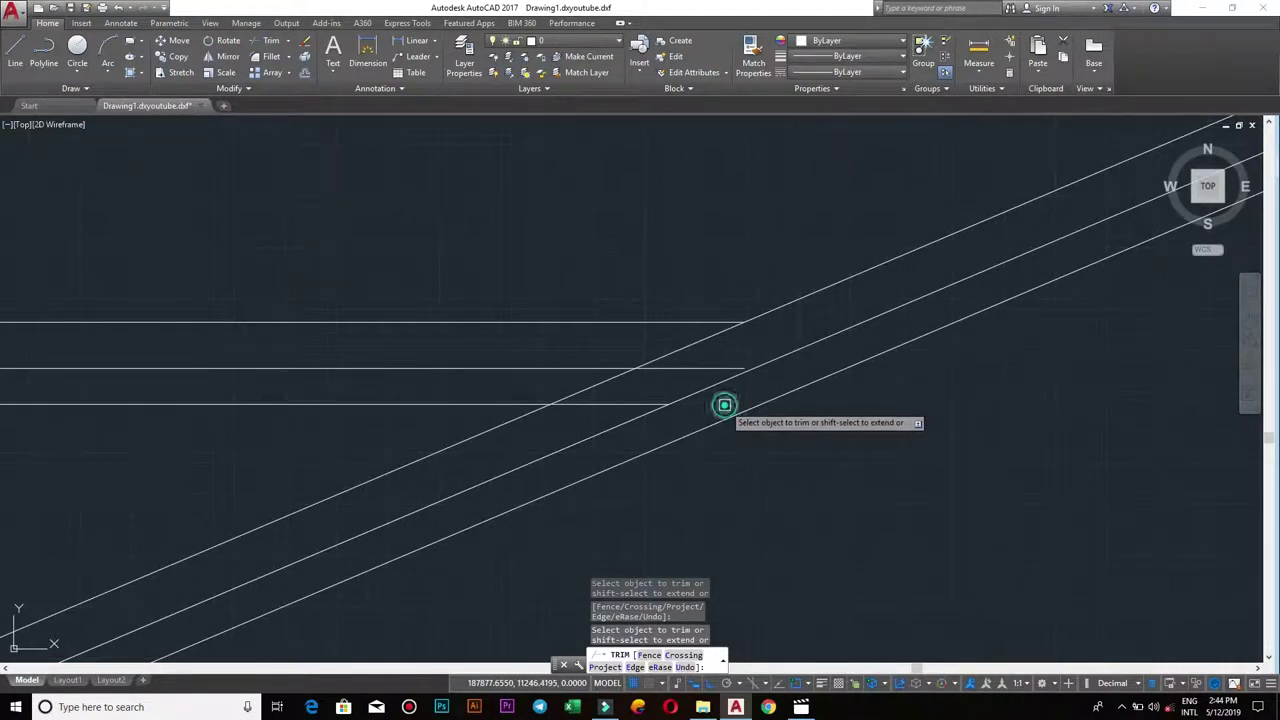
pyautogui.click(725, 363)
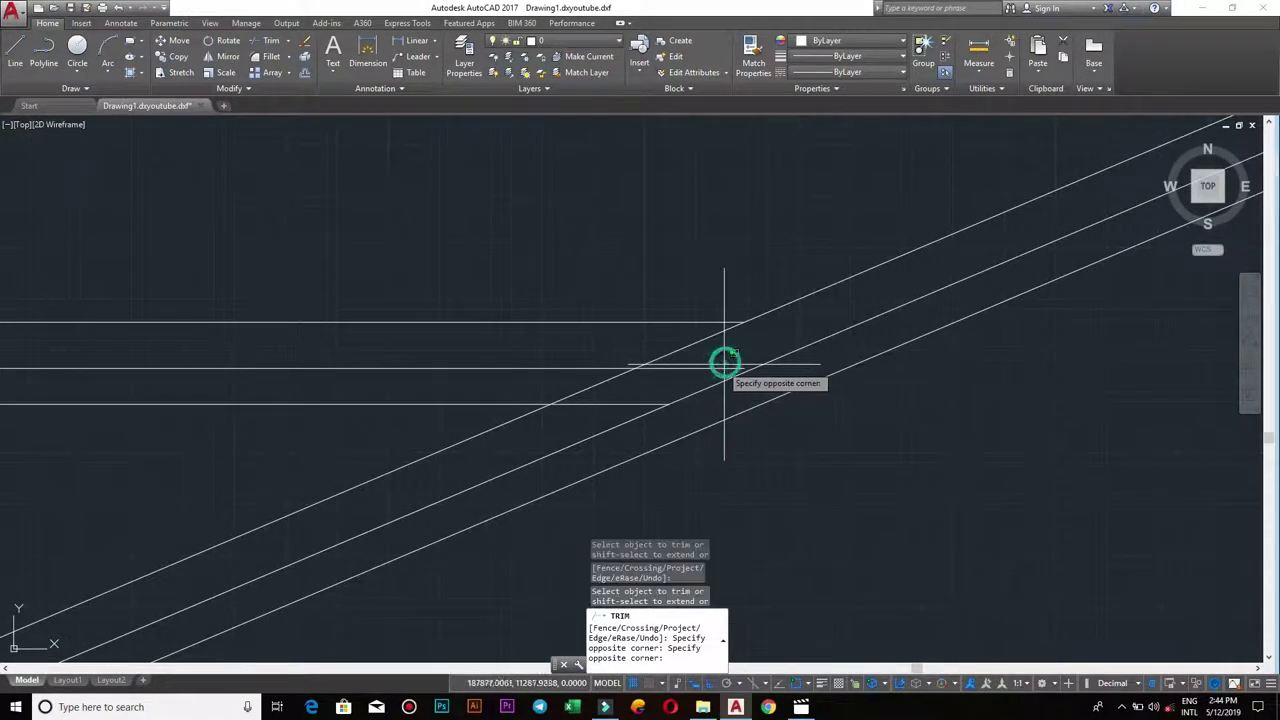
pyautogui.click(651, 395)
pyautogui.click(726, 362)
pyautogui.click(706, 366)
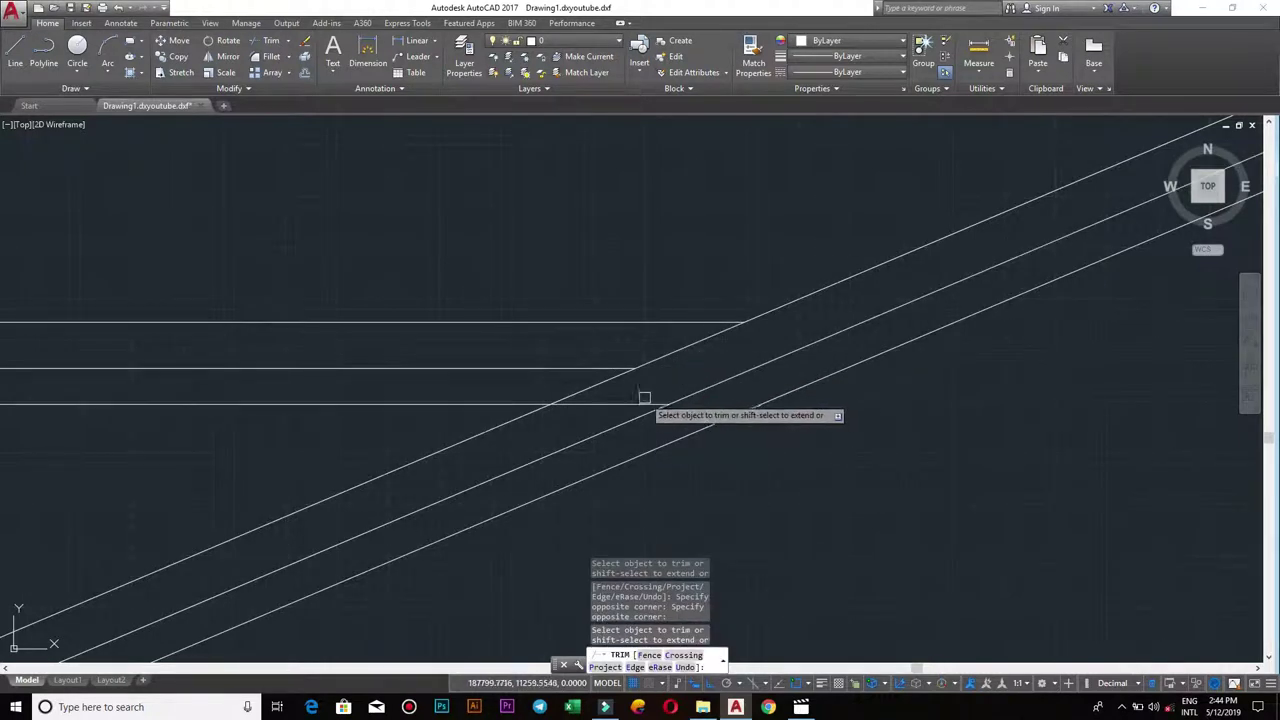
pyautogui.scroll(-2, 643, 403)
# - Trim the overhanging line ends just below the ridge apex
pyautogui.moveTo(643, 403)
pyautogui.mouseDown(button='middle')
pyautogui.moveTo(746, 423)
pyautogui.moveTo(837, 409)
pyautogui.moveTo(774, 303)
pyautogui.moveTo(708, 400)
pyautogui.moveTo(773, 297)
pyautogui.mouseUp(button='middle')
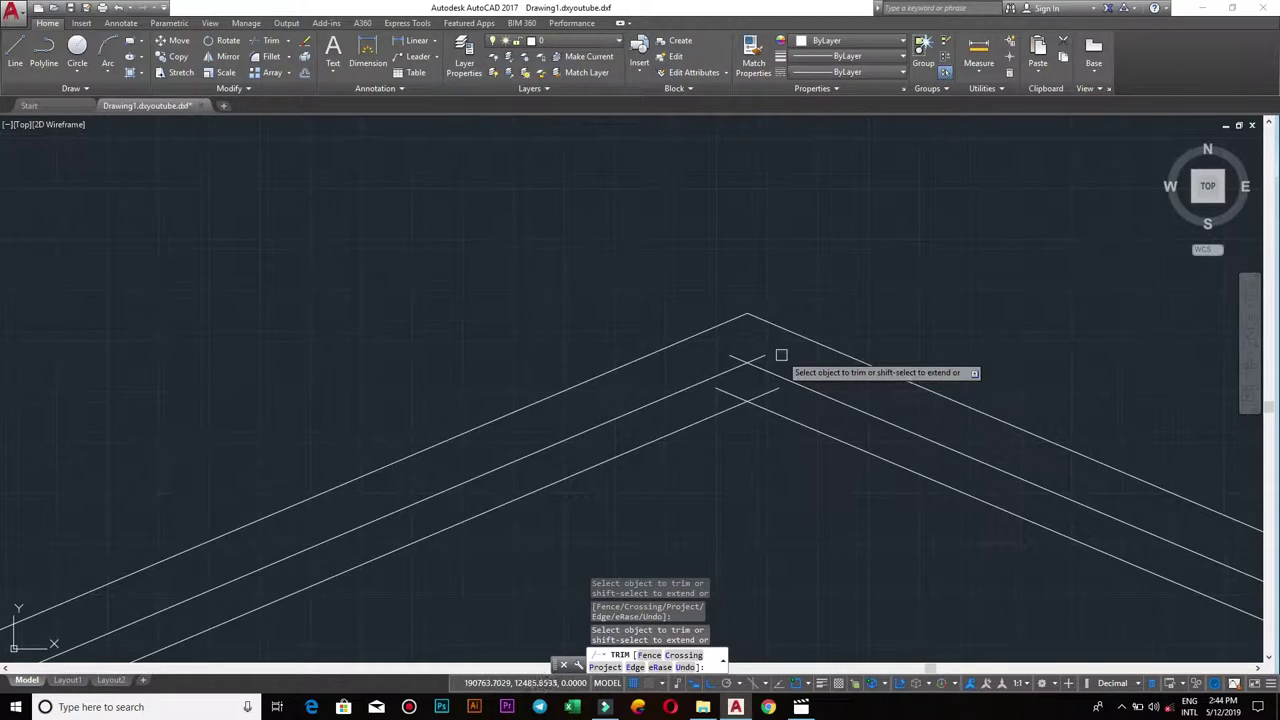
pyautogui.scroll(5, 781, 355)
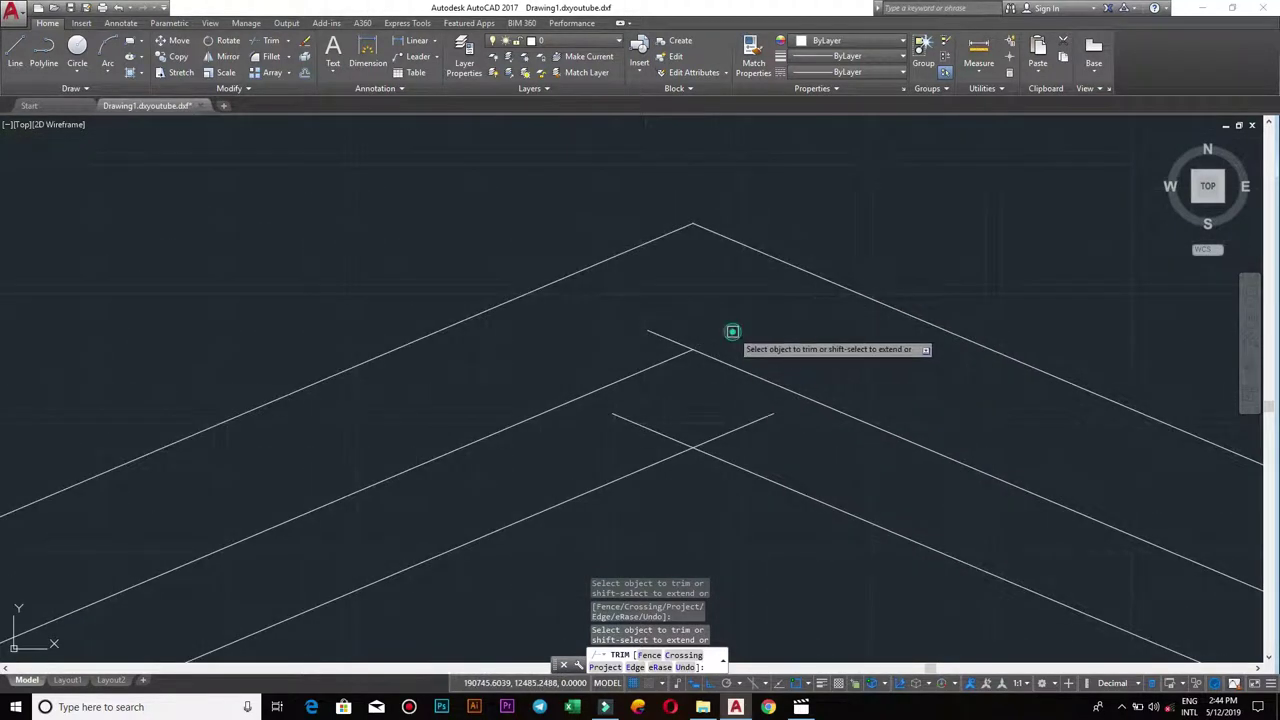
pyautogui.click(646, 431)
pyautogui.click(757, 429)
pyautogui.click(750, 418)
pyautogui.press('Escape')
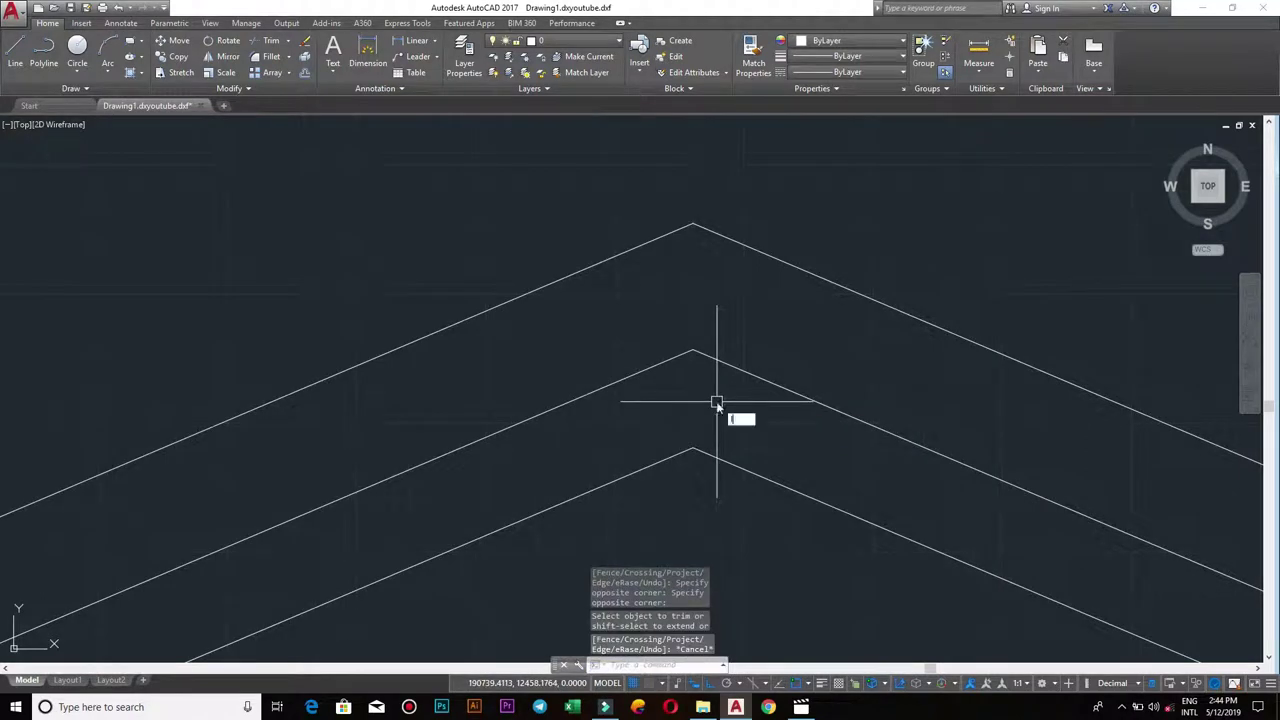
# - Start a line at the middle apex, then cancel it unfinished
pyautogui.write('l')
pyautogui.press('Return')
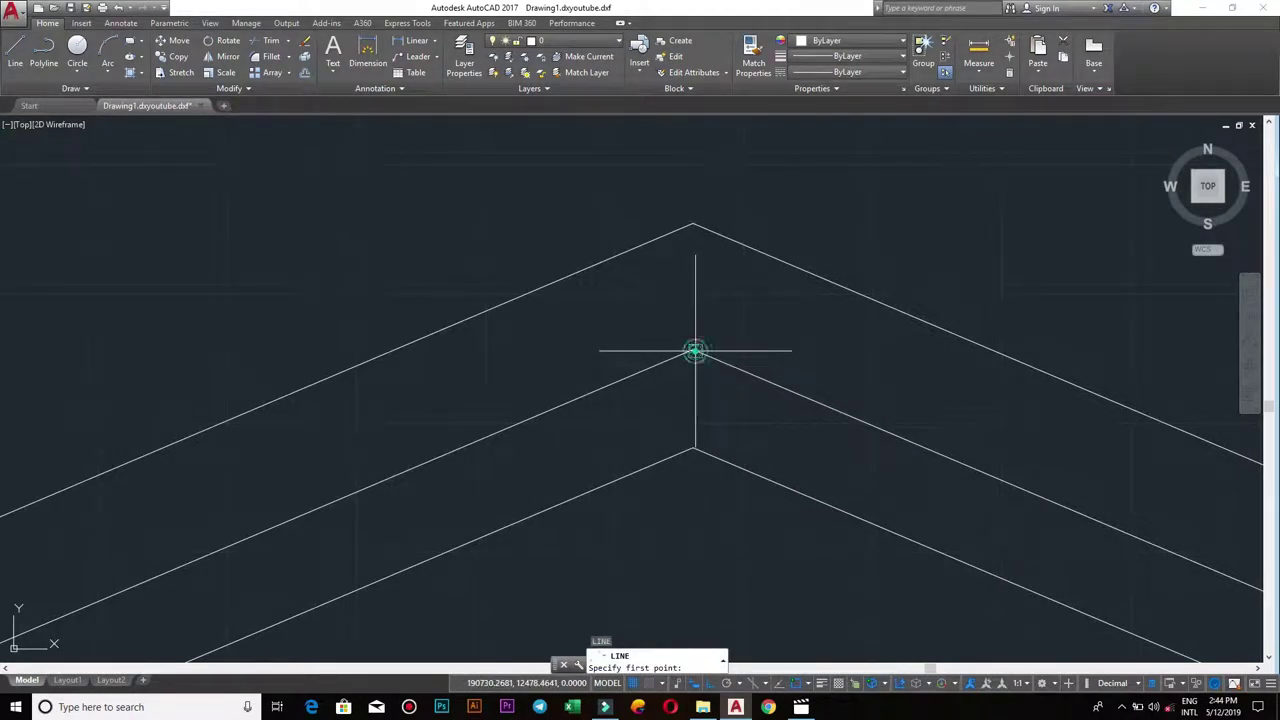
pyautogui.click(695, 350)
pyautogui.scroll(-3, 728, 425)
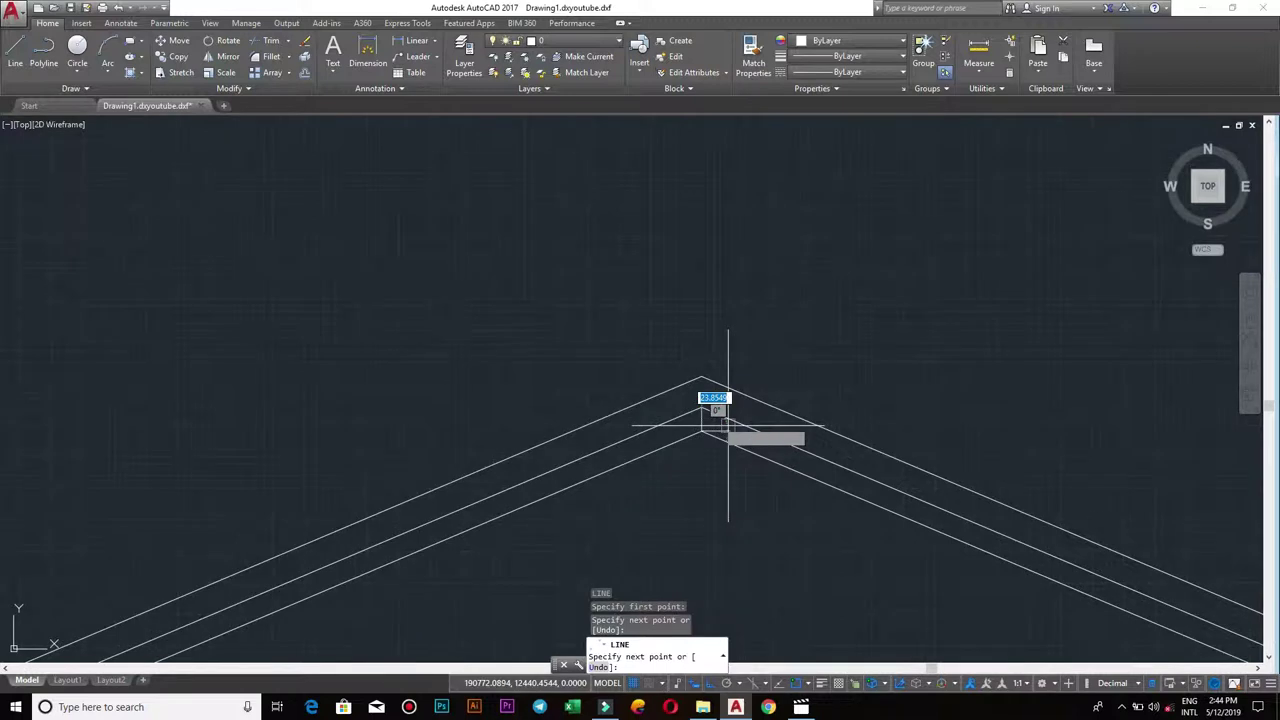
pyautogui.press('Escape')
pyautogui.scroll(-3, 600, 360)
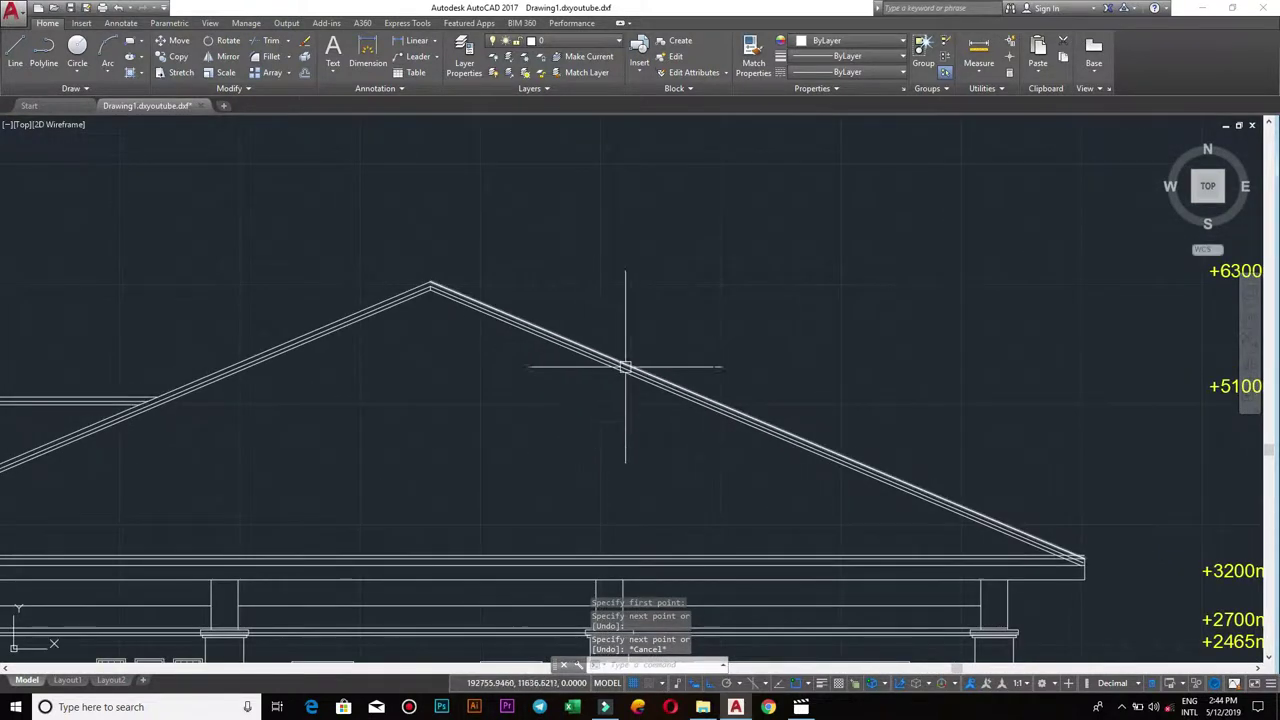
# - Trim the horizontal line's overhanging end at the right eave
pyautogui.scroll(-3, 625, 367)
pyautogui.scroll(3, 635, 430)
pyautogui.scroll(3, 809, 286)
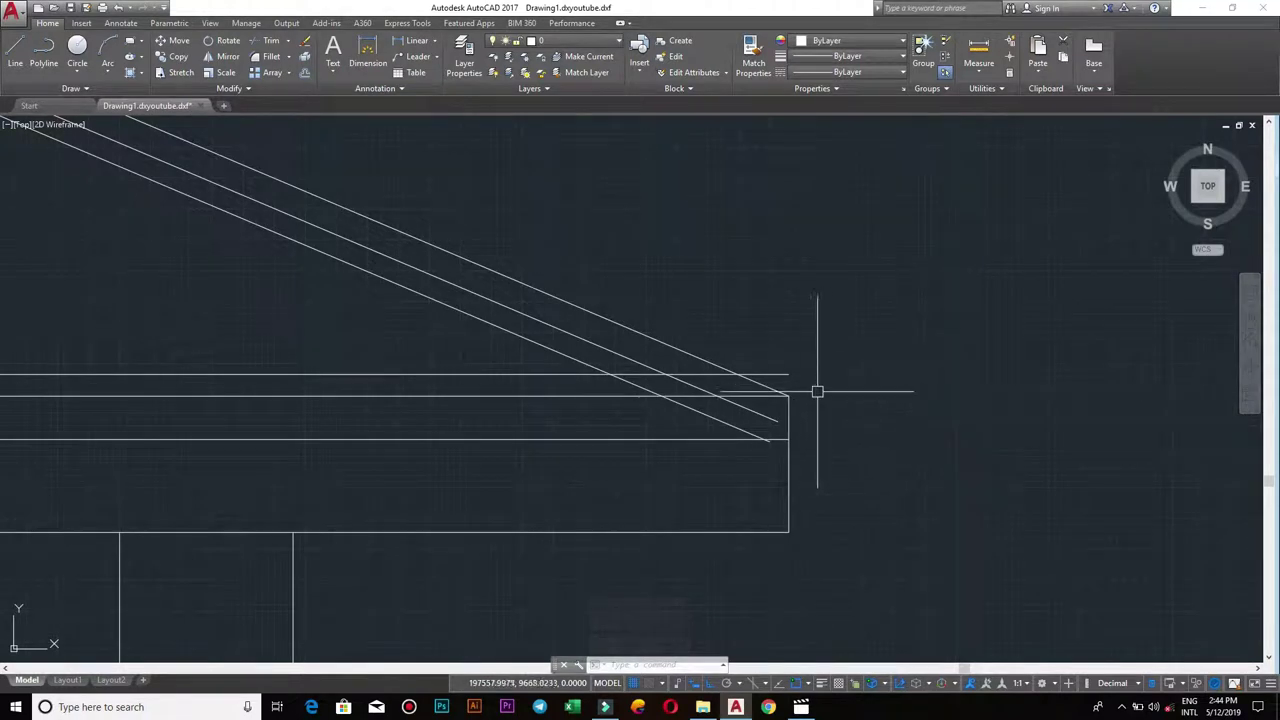
pyautogui.write('TR')
pyautogui.press('Return')
pyautogui.press('Return')
pyautogui.click(717, 377)
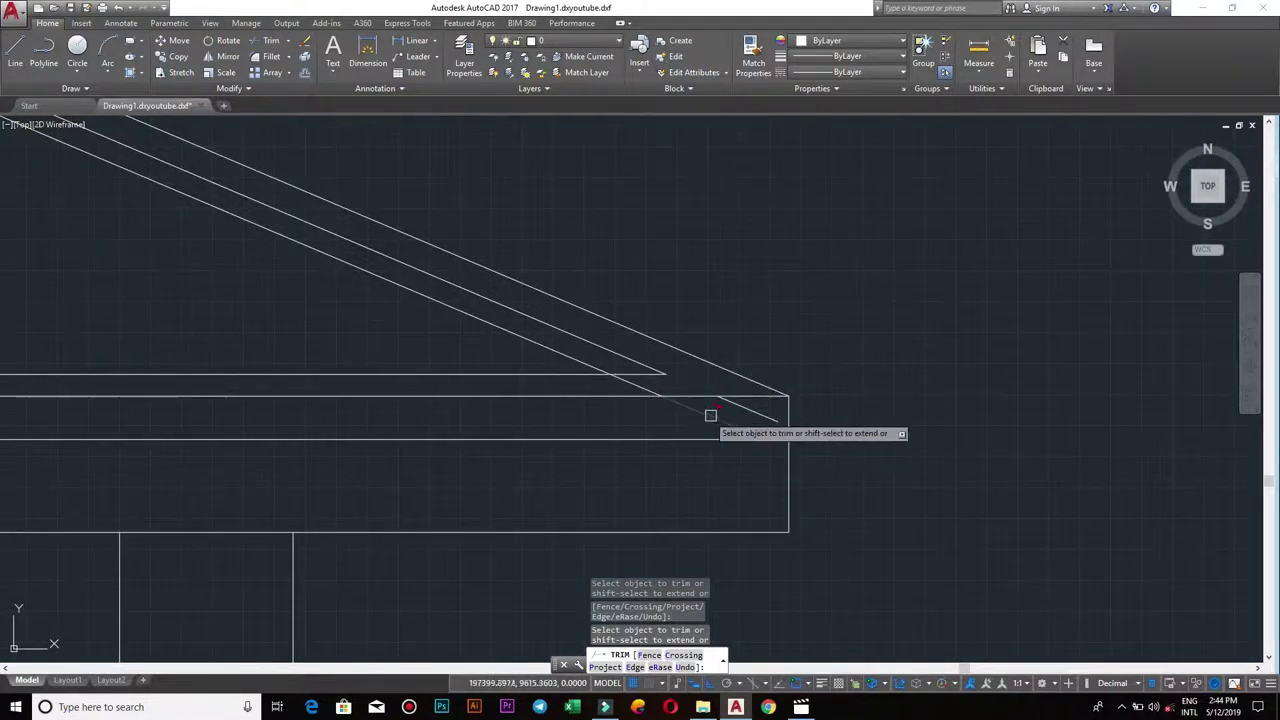
pyautogui.press('Escape')
# - Erase the short leftover diagonal line at the right eave
pyautogui.click(745, 408)
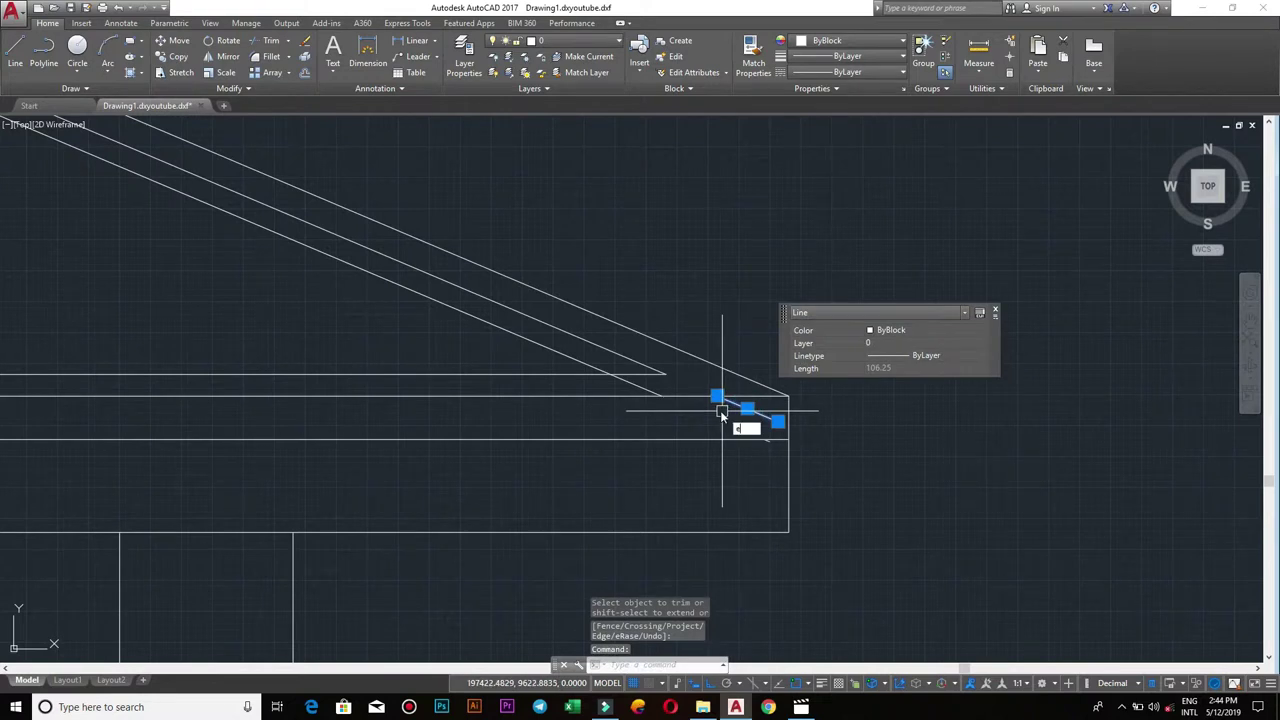
pyautogui.press('Return')
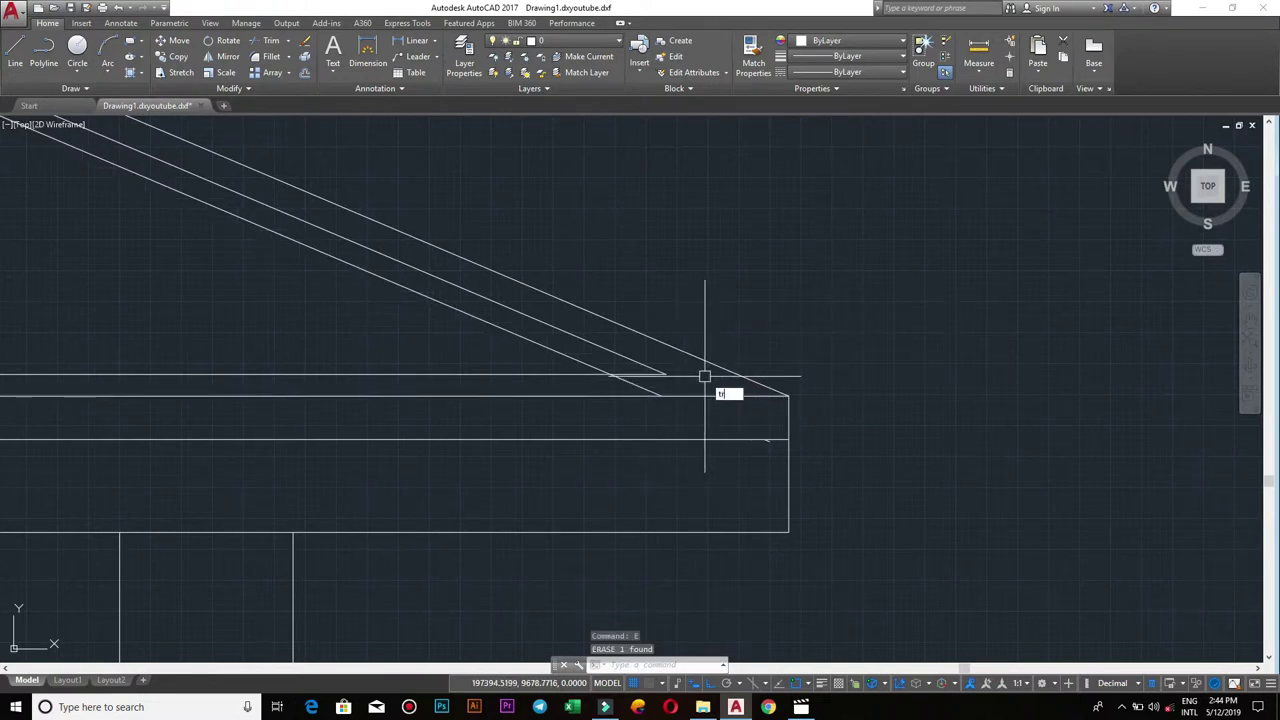
pyautogui.press('Return')
pyautogui.press('Return')
pyautogui.scroll(2, 660, 385)
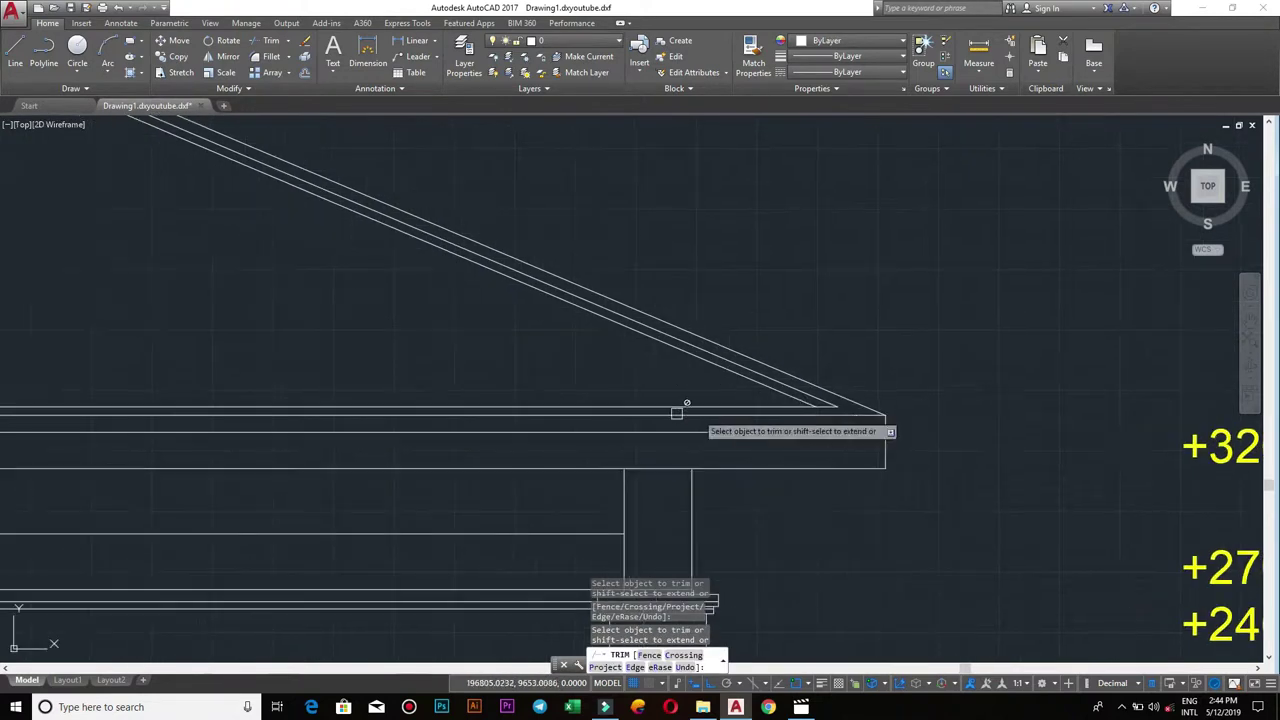
pyautogui.scroll(-2, 676, 413)
pyautogui.press('Escape')
pyautogui.scroll(-3, 580, 400)
pyautogui.scroll(2, 776, 408)
pyautogui.scroll(4, 776, 408)
pyautogui.moveTo(626, 449); pyautogui.dragTo(841, 444, button='middle')
# - Bring the left roof eave into view and start trimming the overhanging roof lines
pyautogui.moveTo(757, 465); pyautogui.dragTo(629, 400, button='middle')
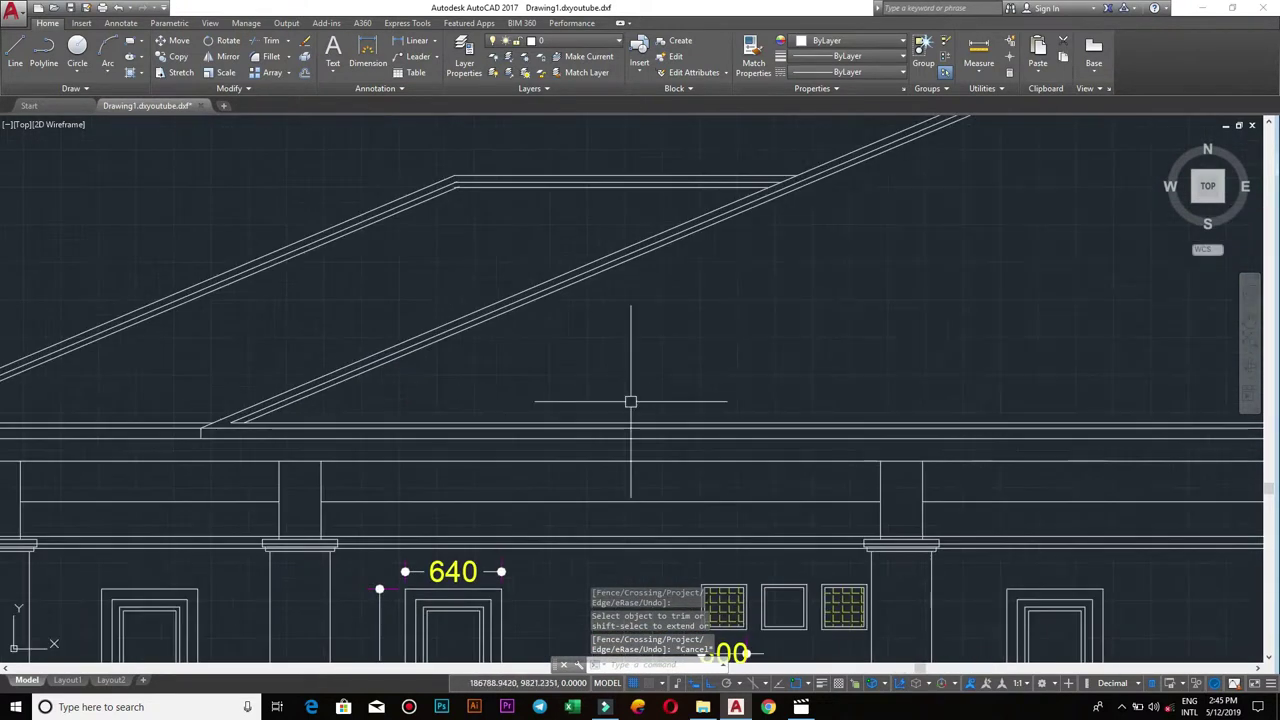
pyautogui.scroll(-2, 629, 400)
pyautogui.scroll(2, 1143, 443)
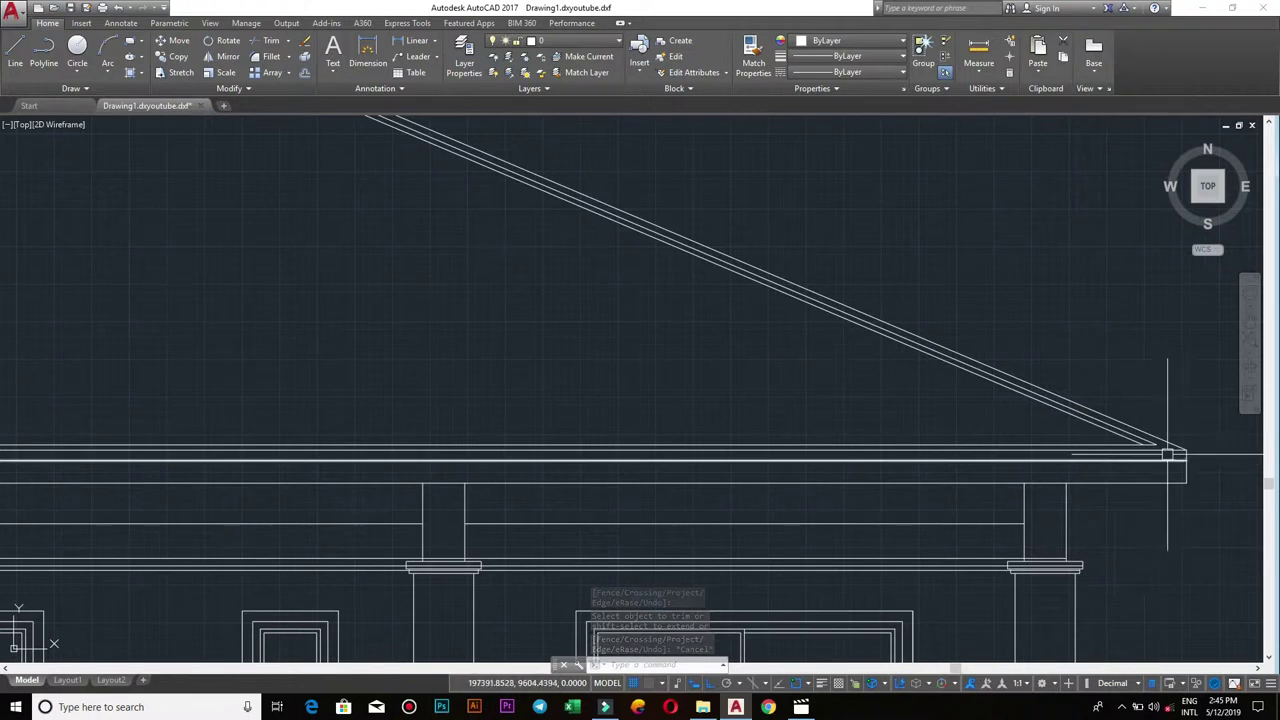
pyautogui.scroll(-4, 597, 420)
pyautogui.scroll(-2, 509, 397)
pyautogui.scroll(3, 489, 372)
pyautogui.moveTo(489, 372); pyautogui.dragTo(587, 374, button='middle')
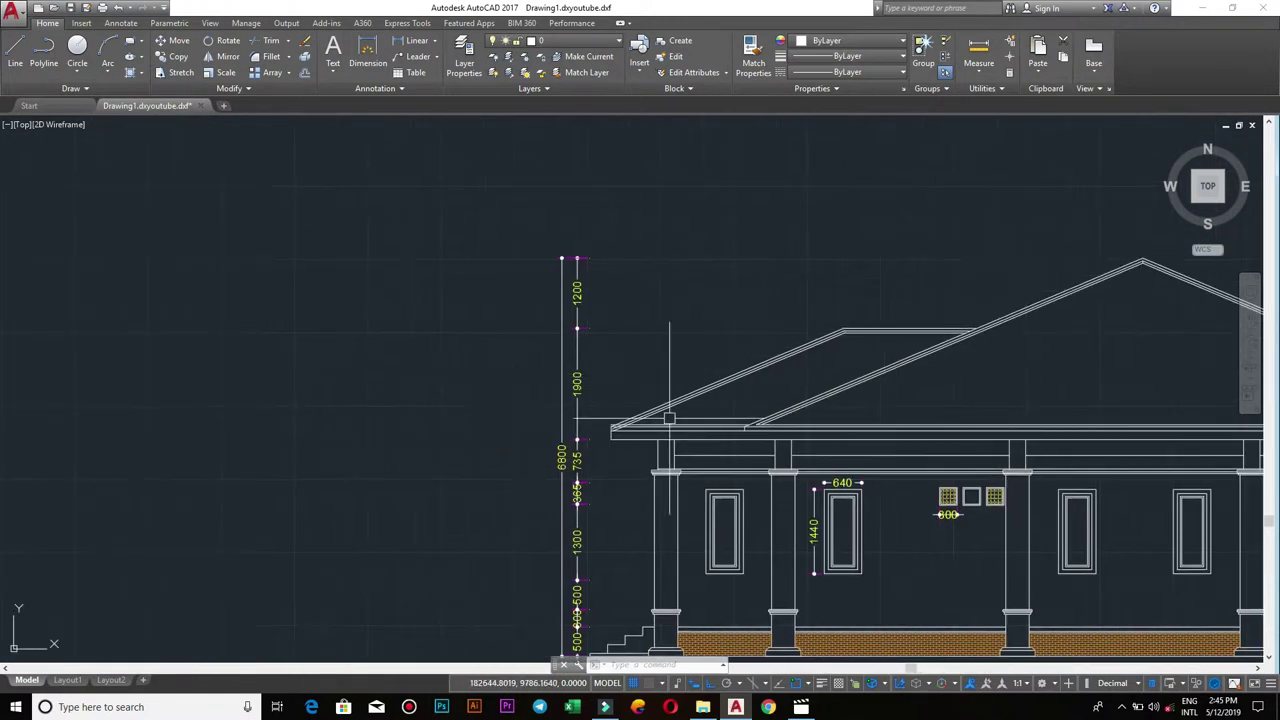
pyautogui.scroll(5, 766, 437)
pyautogui.moveTo(657, 497); pyautogui.dragTo(814, 509, button='middle')
pyautogui.scroll(3, 788, 443)
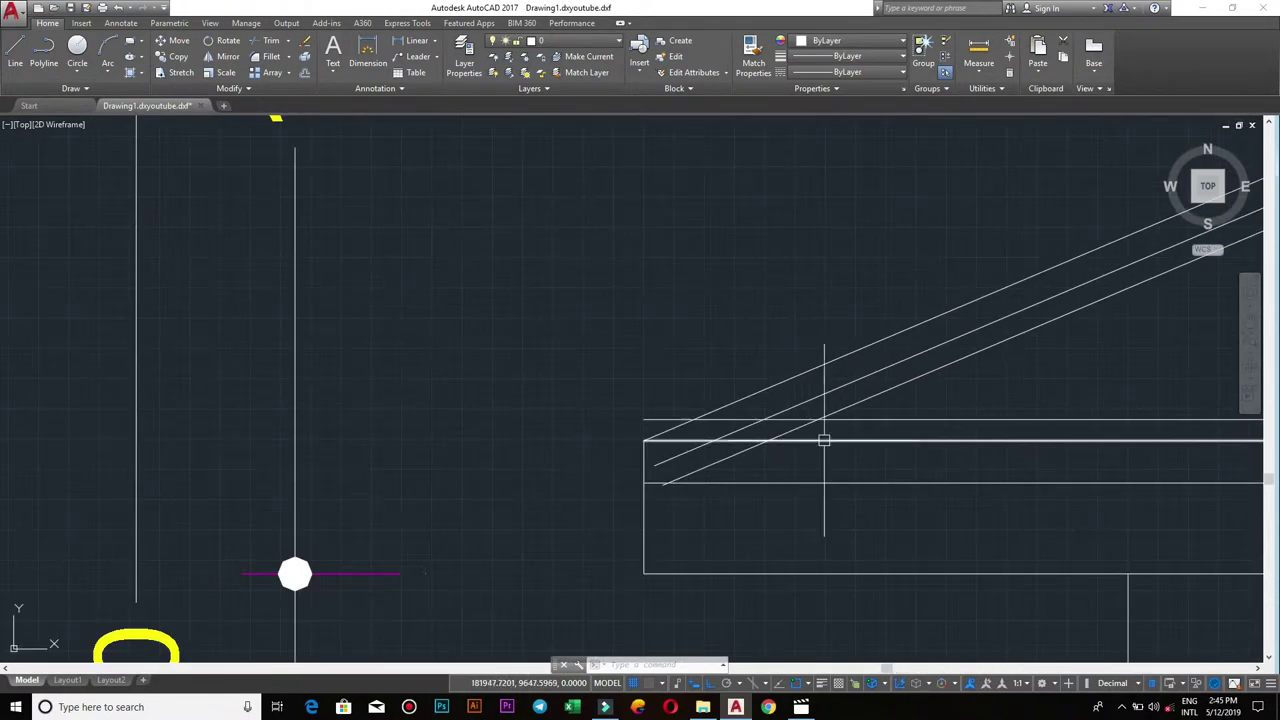
pyautogui.write('TR')
pyautogui.press('Return')
pyautogui.press('Return')
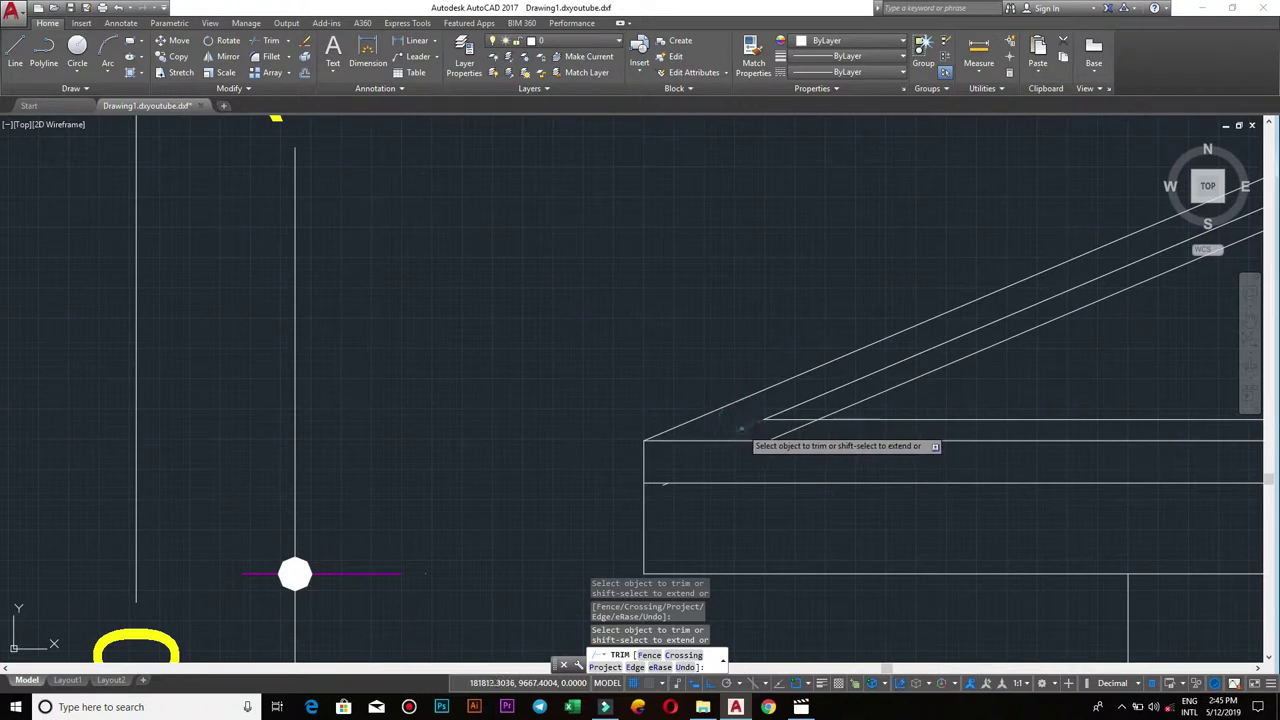
pyautogui.scroll(-2, 790, 430)
pyautogui.scroll(-2, 836, 447)
pyautogui.scroll(-1, 830, 440)
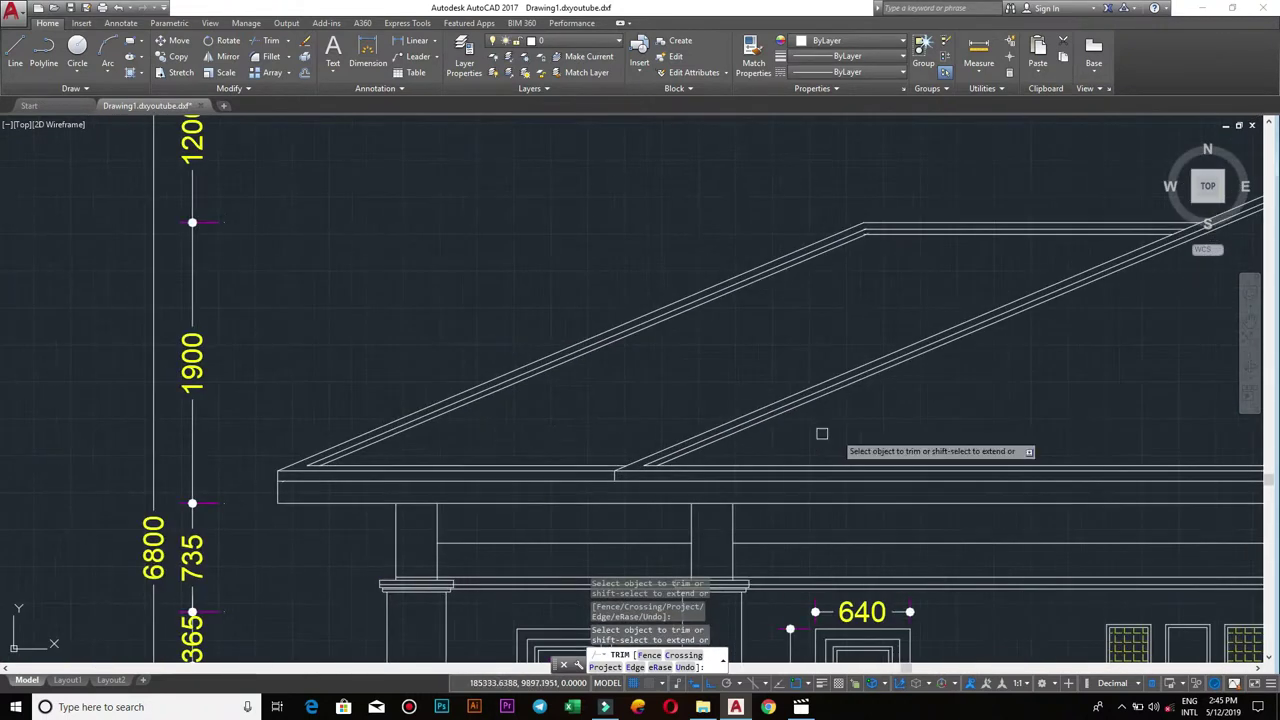
pyautogui.scroll(-2, 820, 434)
pyautogui.scroll(5, 810, 403)
pyautogui.scroll(-5, 810, 403)
pyautogui.press('Escape')
# - Move to the left side of the house and restart Trim
pyautogui.scroll(3, 823, 409)
pyautogui.scroll(-3, 863, 423)
pyautogui.moveTo(784, 396); pyautogui.dragTo(830, 380, button='middle')
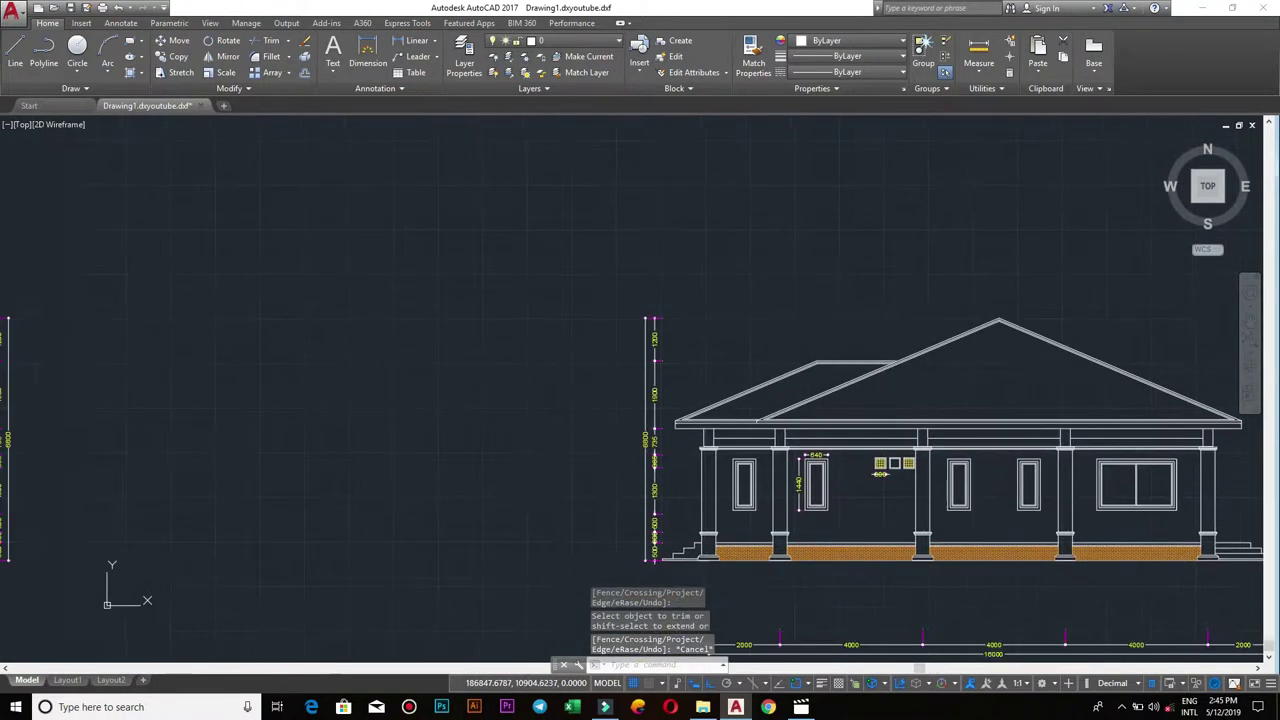
pyautogui.scroll(3, 760, 430)
pyautogui.moveTo(760, 435); pyautogui.dragTo(755, 437, button='middle')
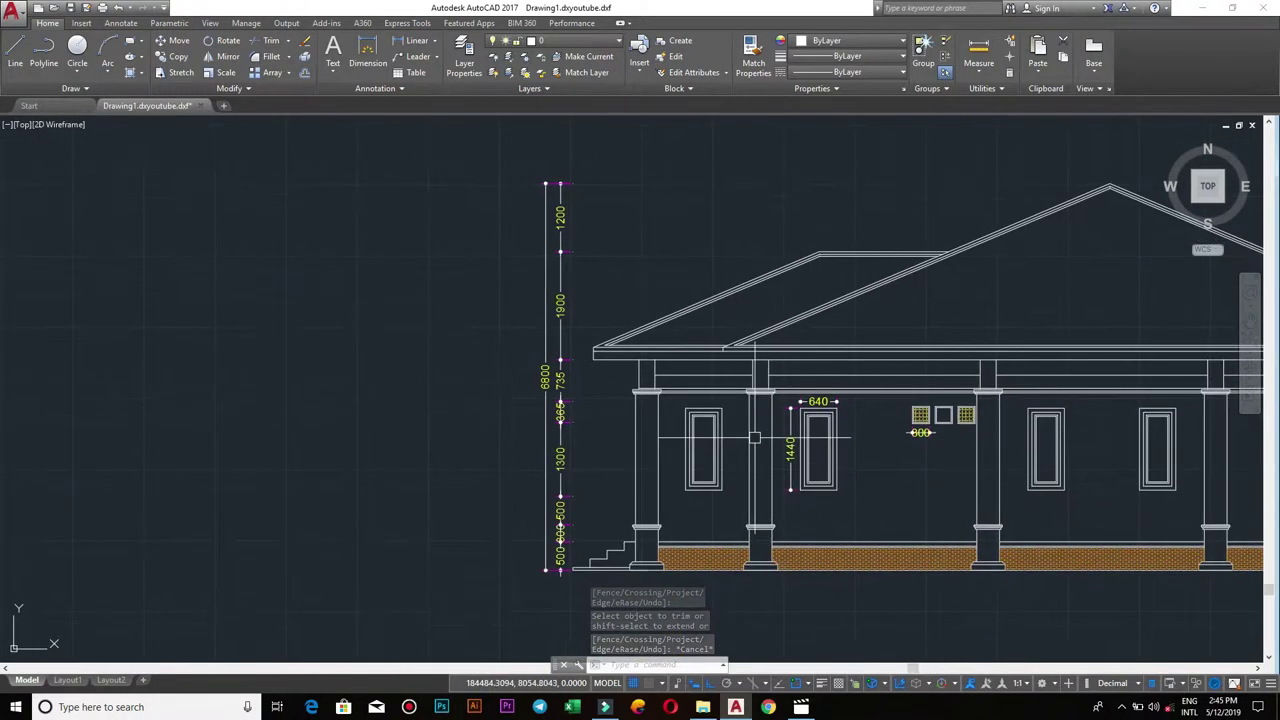
pyautogui.press('Return')
pyautogui.scroll(-2, 381, 433)
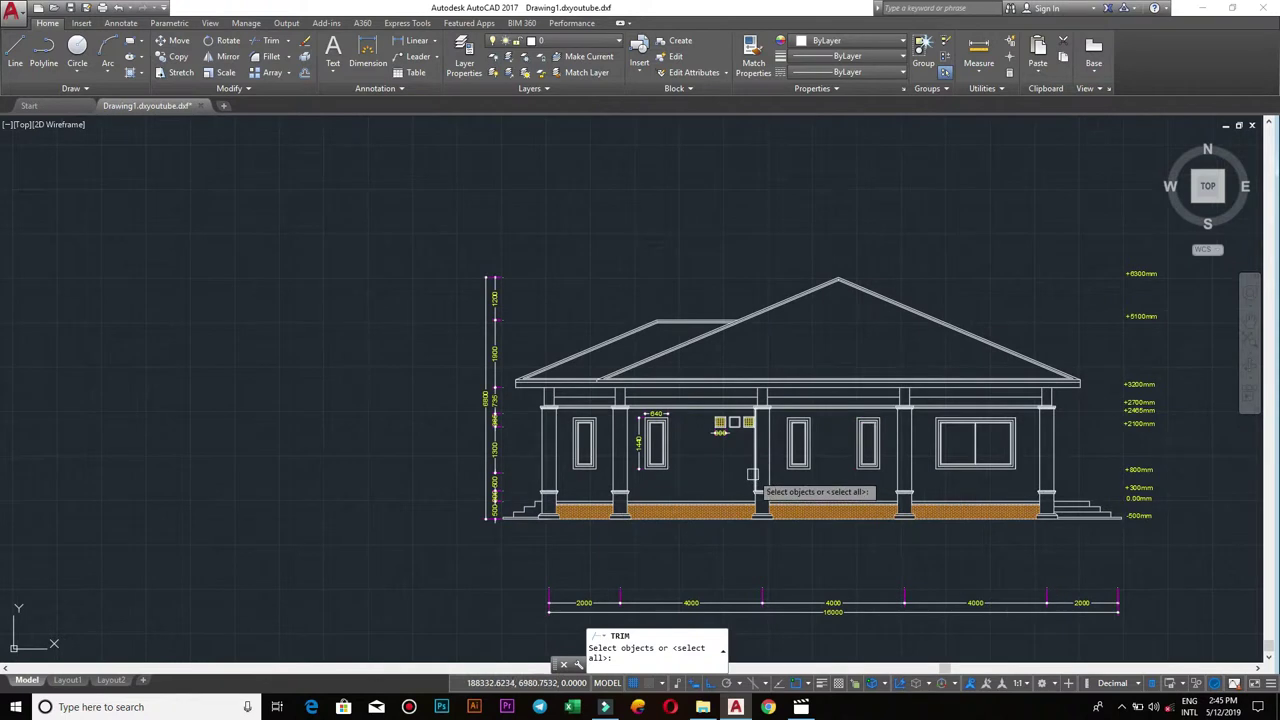
# - Copy the small column rectangle straight down, placing it just below the original
pyautogui.scroll(3, 752, 474)
pyautogui.write('co')
pyautogui.press('Return')
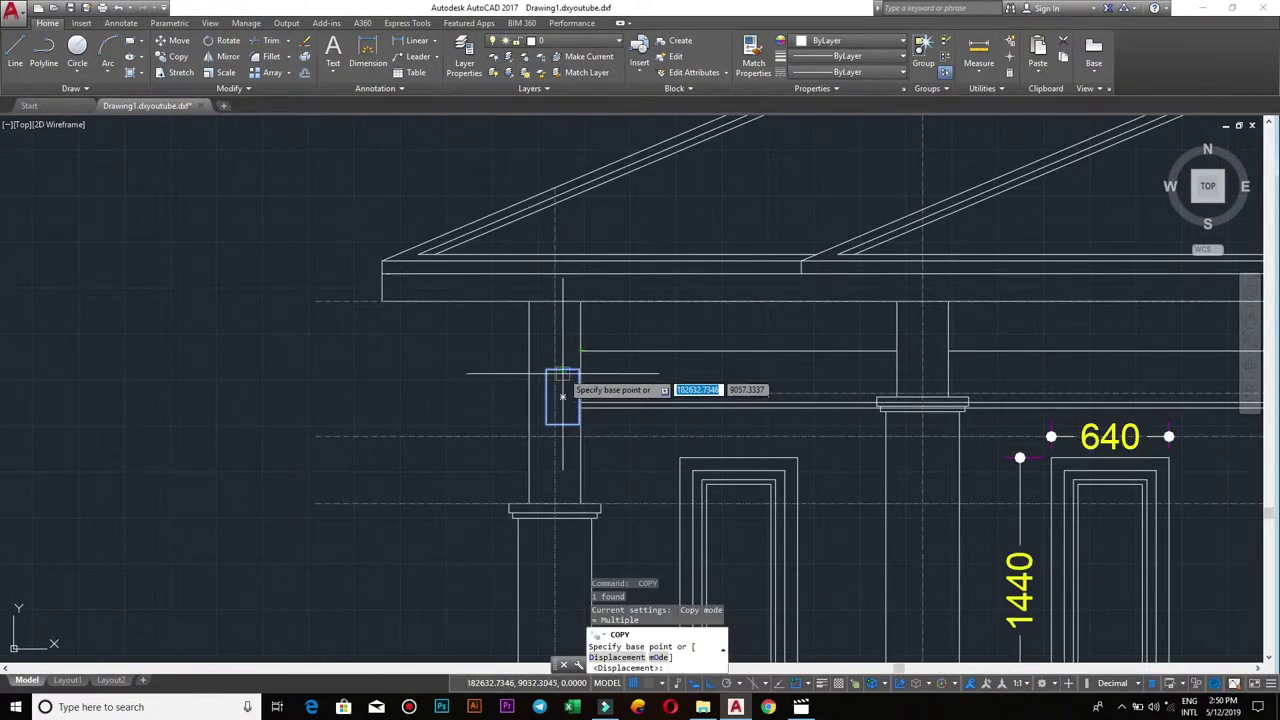
pyautogui.click(562, 373)
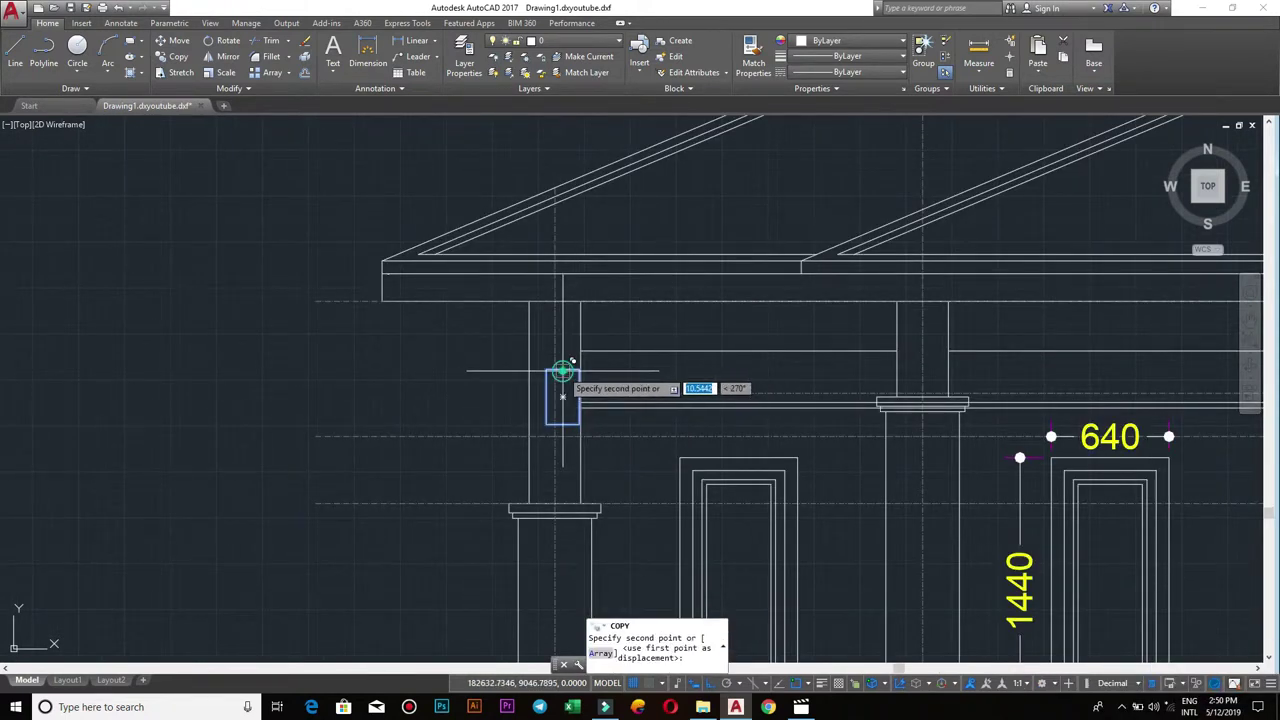
pyautogui.click(555, 437)
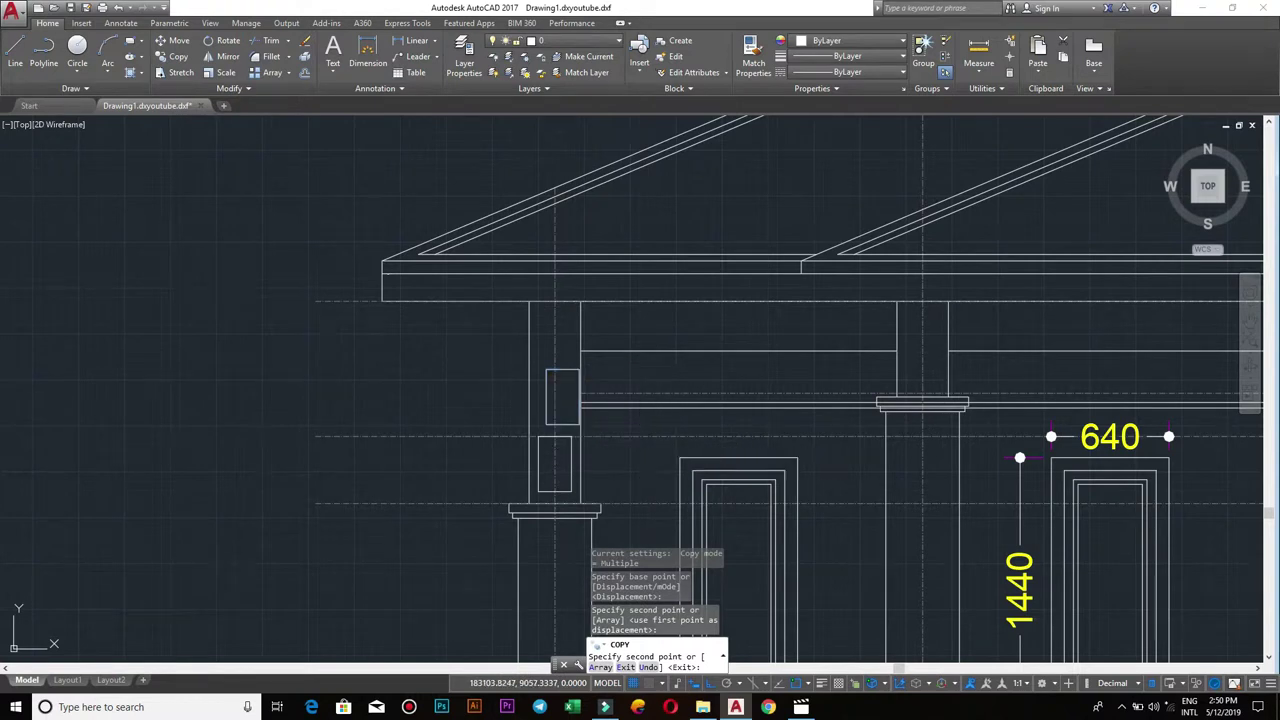
pyautogui.press('Escape')
pyautogui.scroll(3, 640, 441)
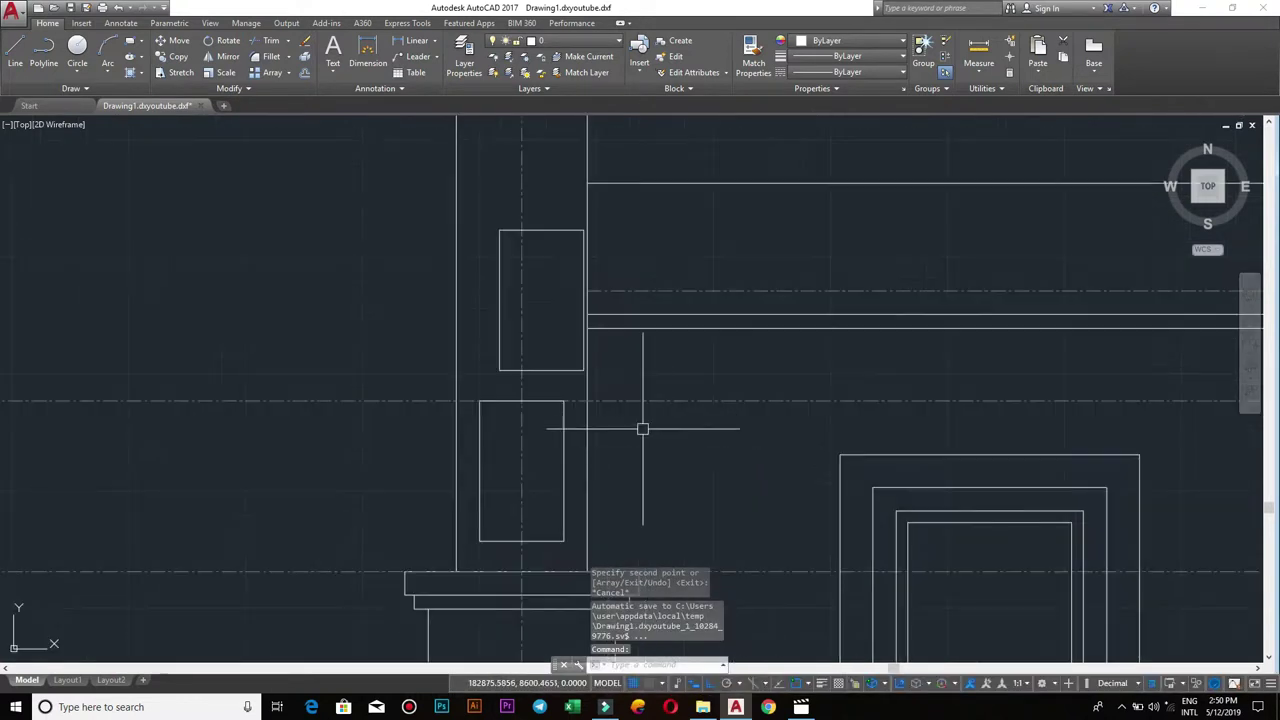
pyautogui.scroll(-3, 617, 386)
# - Erase the original upper rectangle, selecting it with a window
pyautogui.click(594, 391)
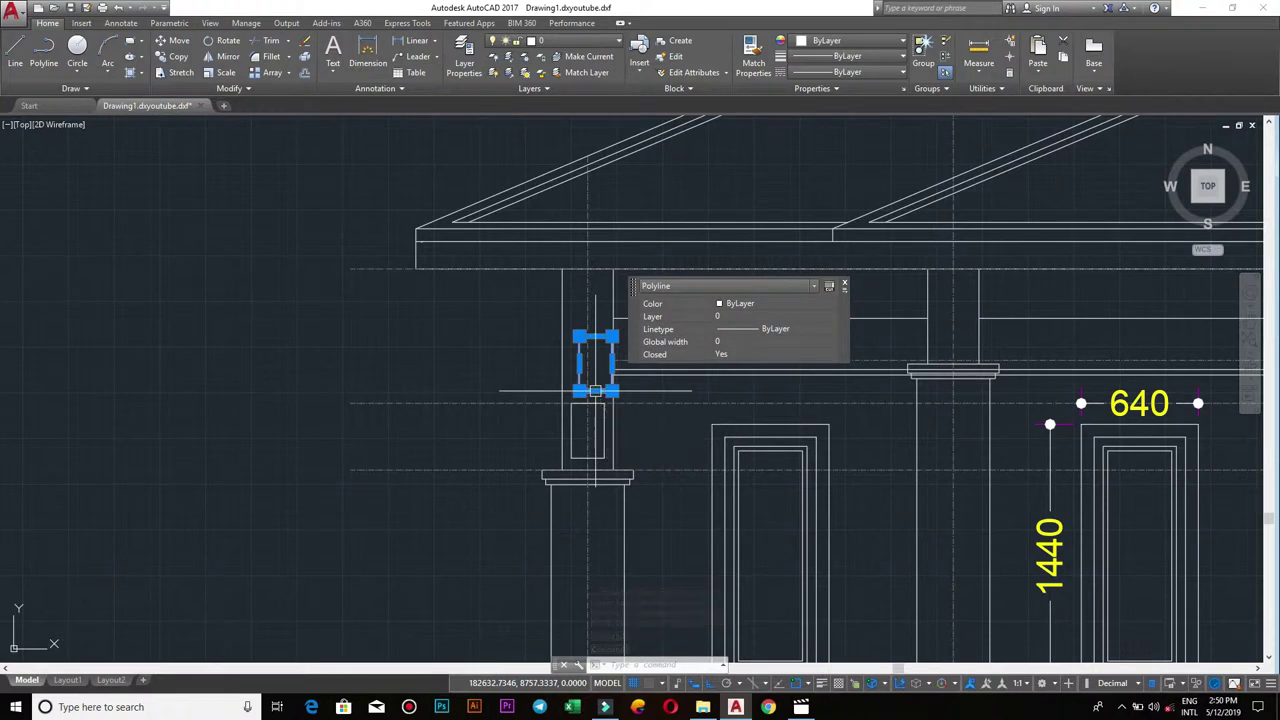
pyautogui.write('co')
pyautogui.press('Return')
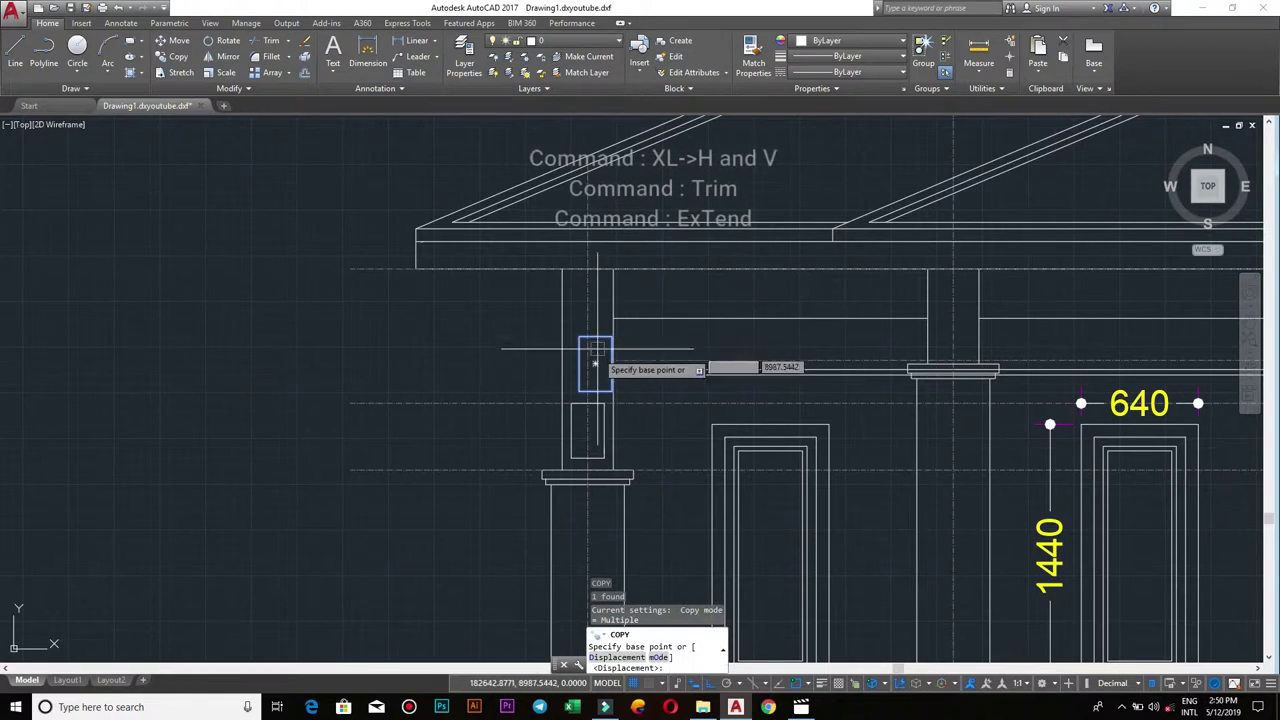
pyautogui.press('Escape')
pyautogui.click(611, 330)
pyautogui.click(600, 341)
pyautogui.write('e')
pyautogui.press('Return')
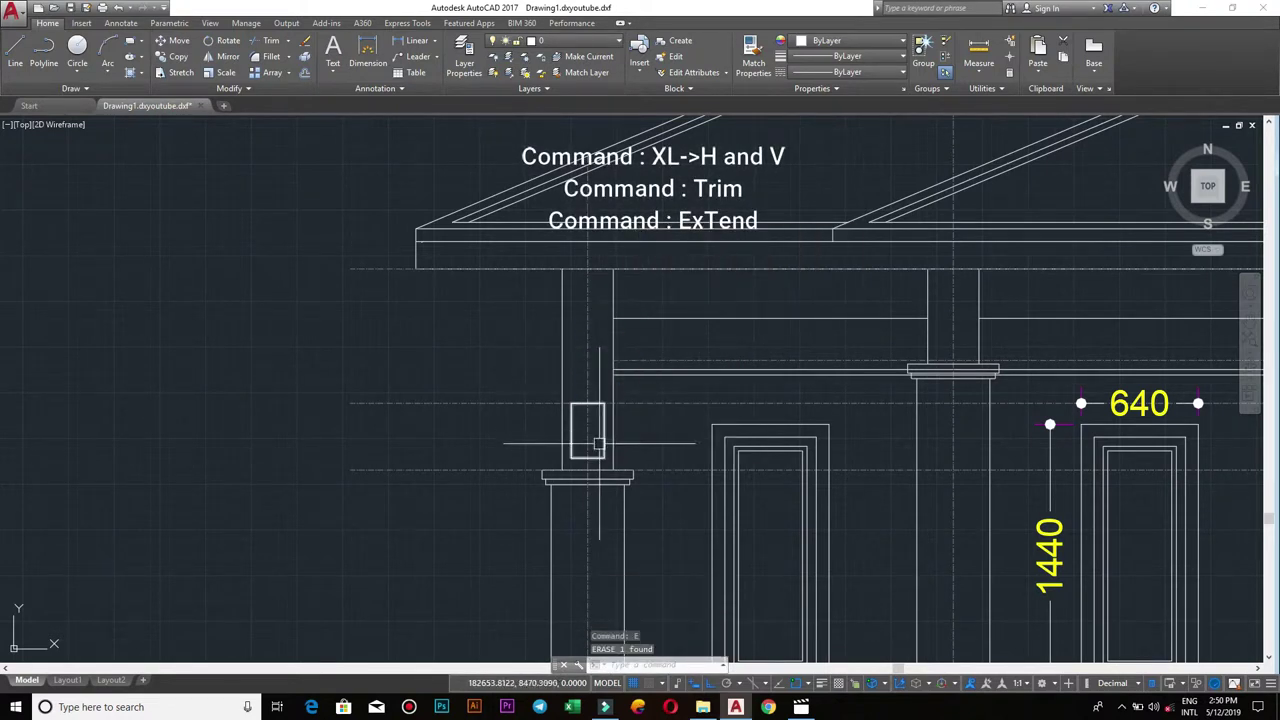
pyautogui.scroll(2, 599, 444)
pyautogui.scroll(-2, 605, 374)
pyautogui.scroll(2, 603, 372)
pyautogui.scroll(-2, 605, 374)
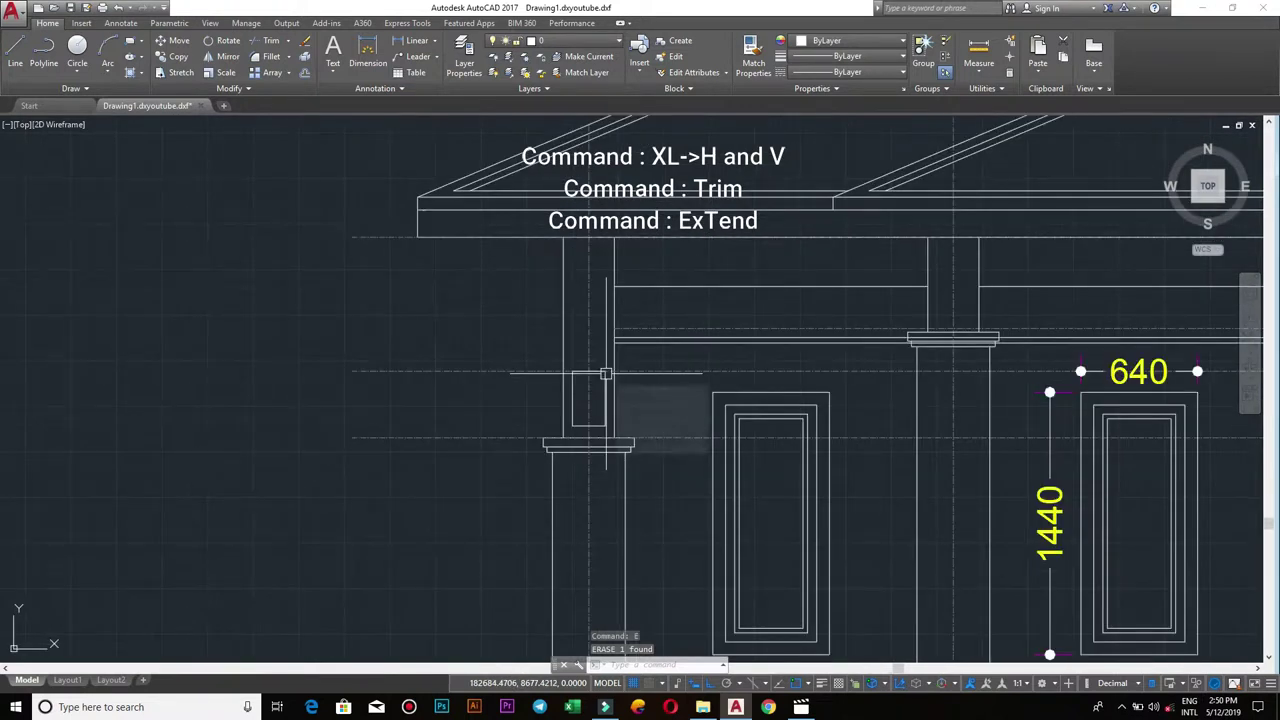
pyautogui.press('space')
pyautogui.scroll(4, 683, 257)
pyautogui.press('Escape')
pyautogui.scroll(4, 500, 532)
pyautogui.scroll(-2, 455, 550)
# - Begin a line at a beam endpoint, then cancel it unfinished
pyautogui.press('l')
pyautogui.press('space')
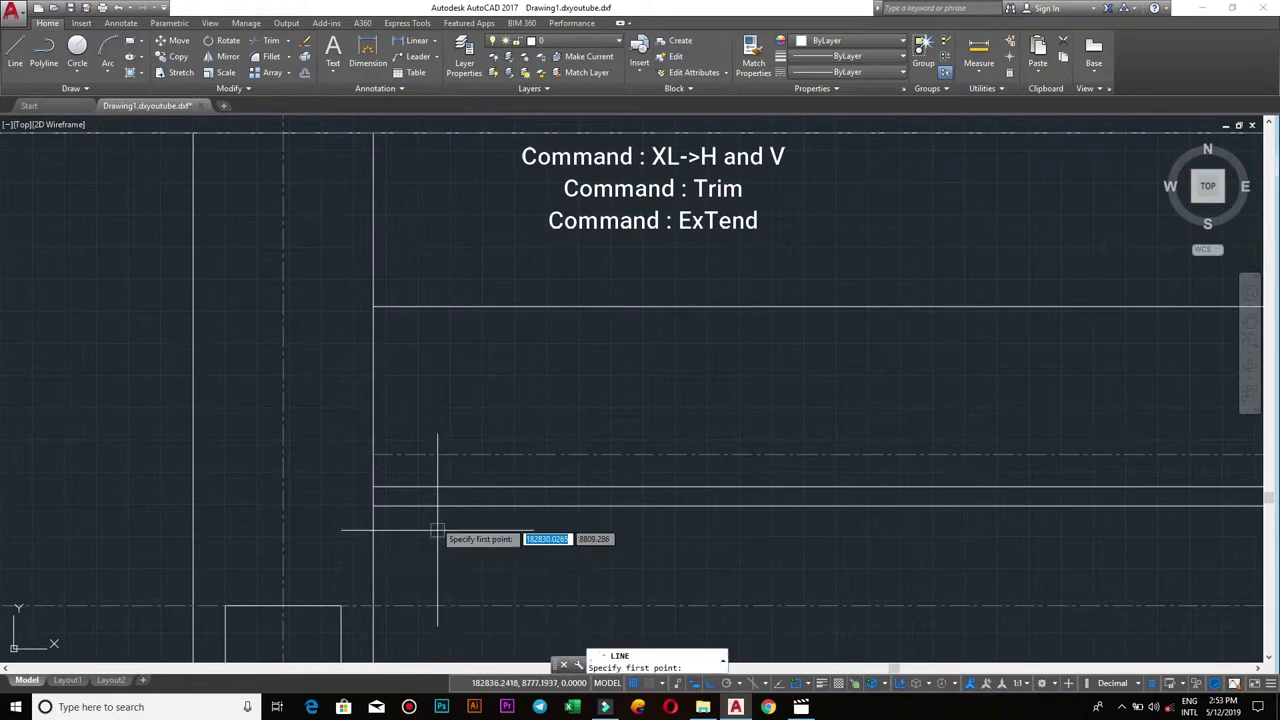
pyautogui.click(372, 453)
pyautogui.scroll(-3, 735, 450)
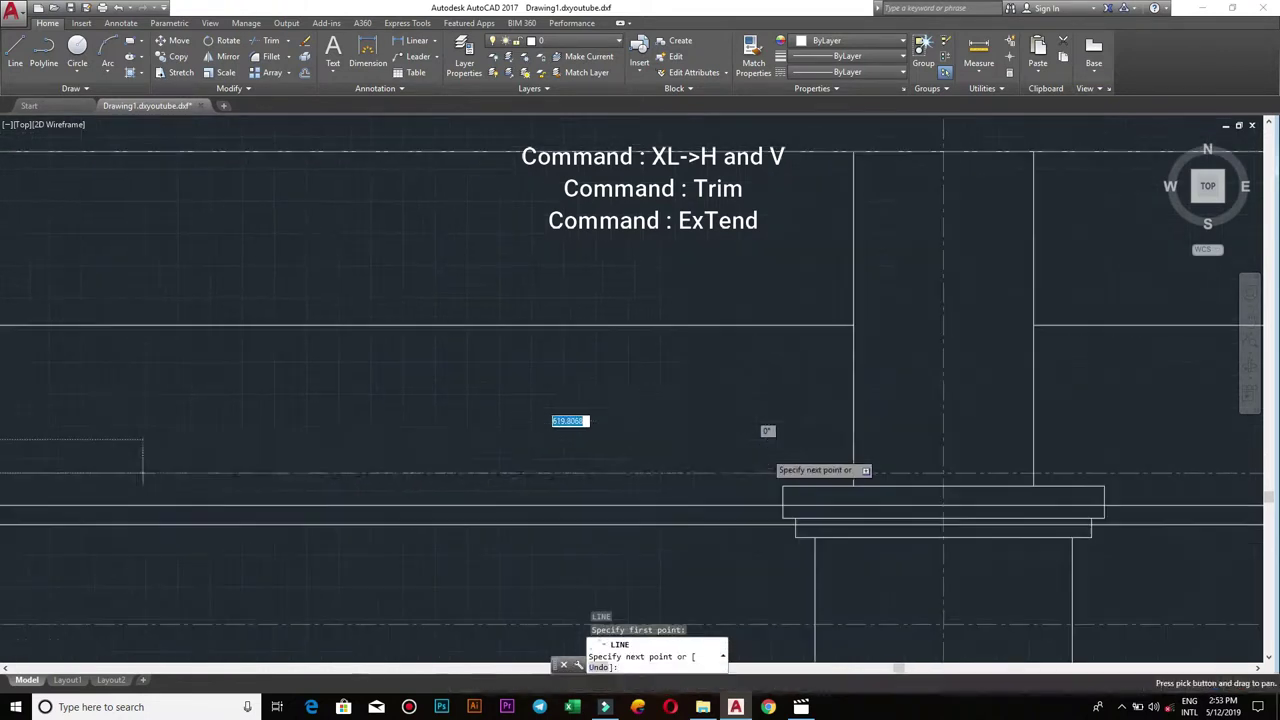
pyautogui.scroll(-2, 580, 452)
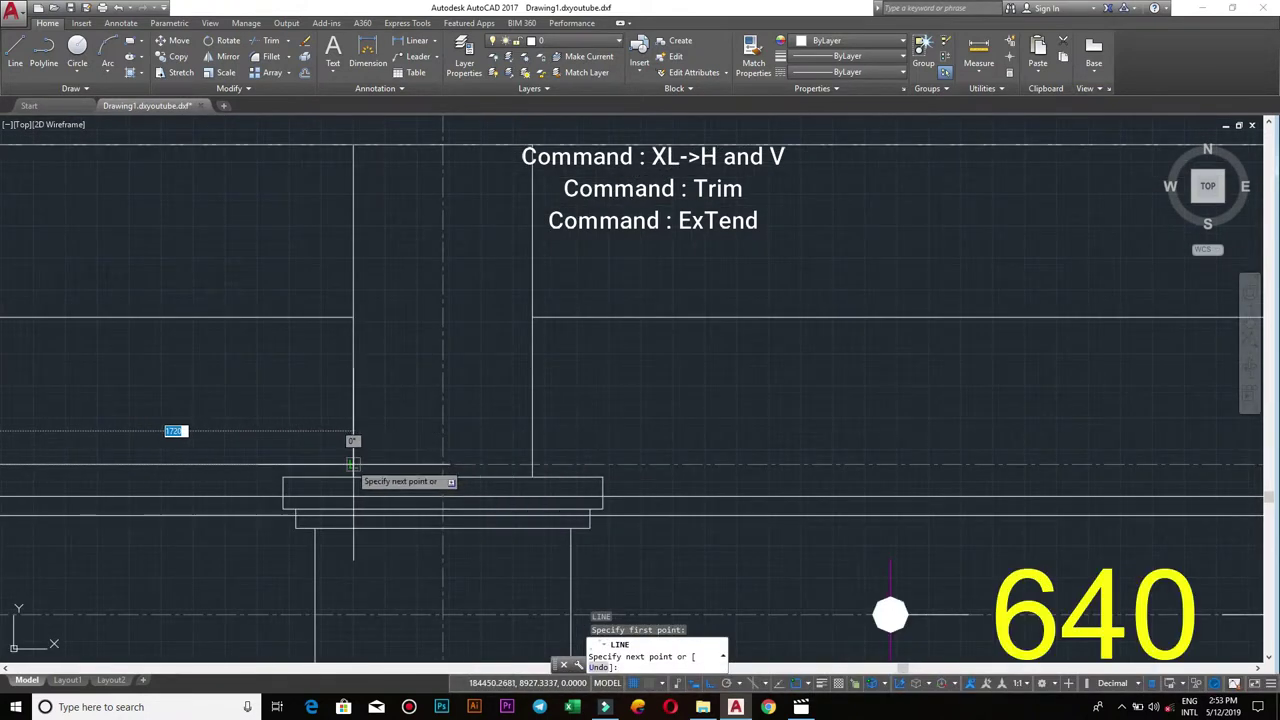
pyautogui.press('Escape')
pyautogui.scroll(-3, 554, 430)
pyautogui.scroll(-2, 554, 430)
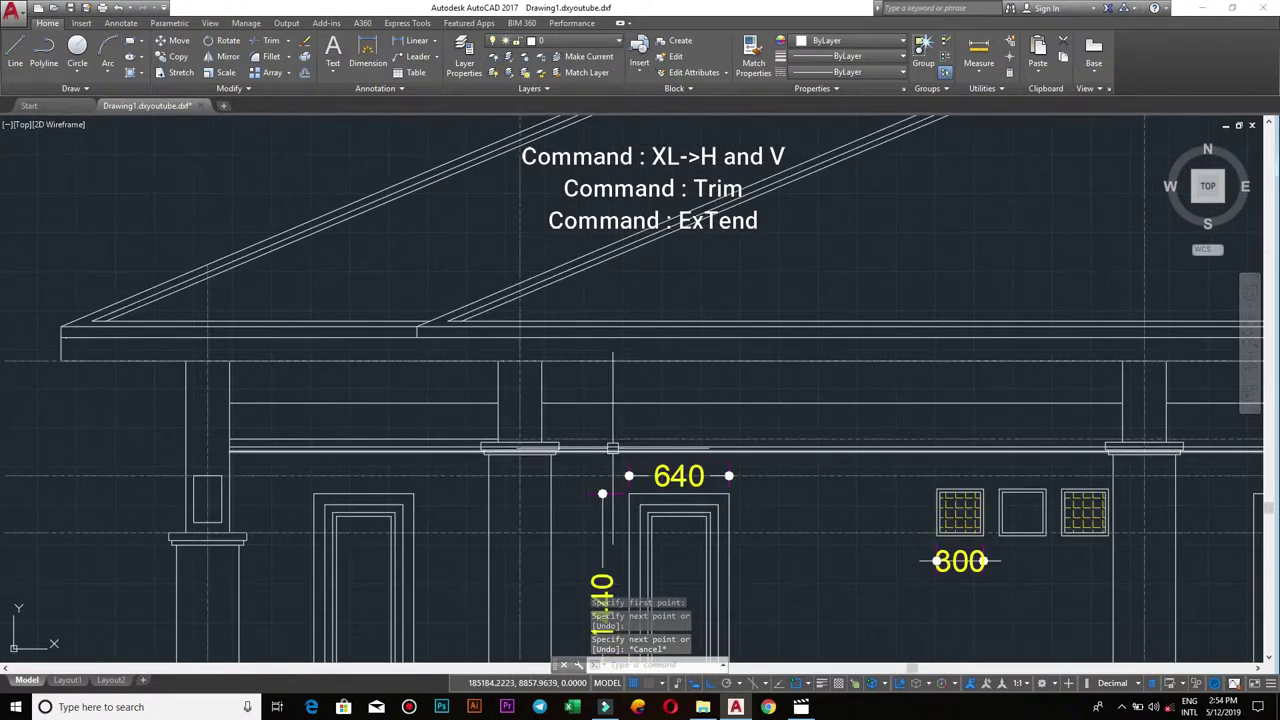
# - Copy the beam line between two columns into the next bay
pyautogui.click(626, 402)
pyautogui.write('co')
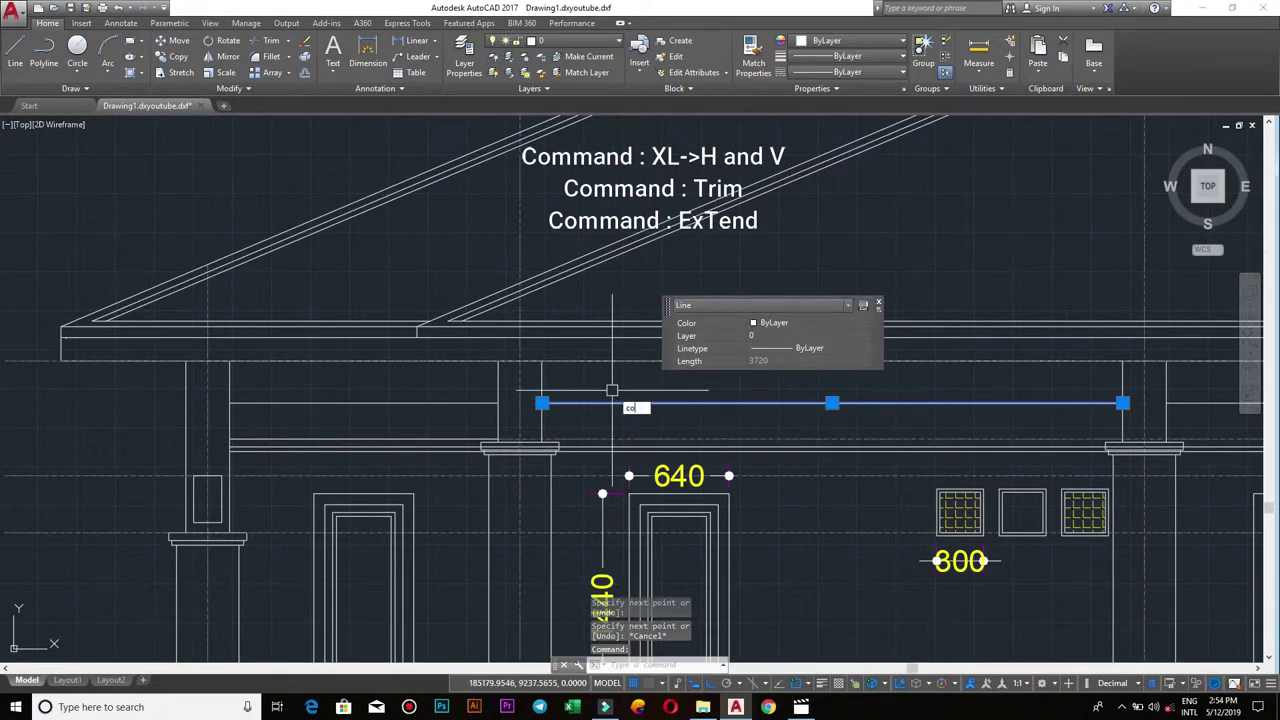
pyautogui.press('Return')
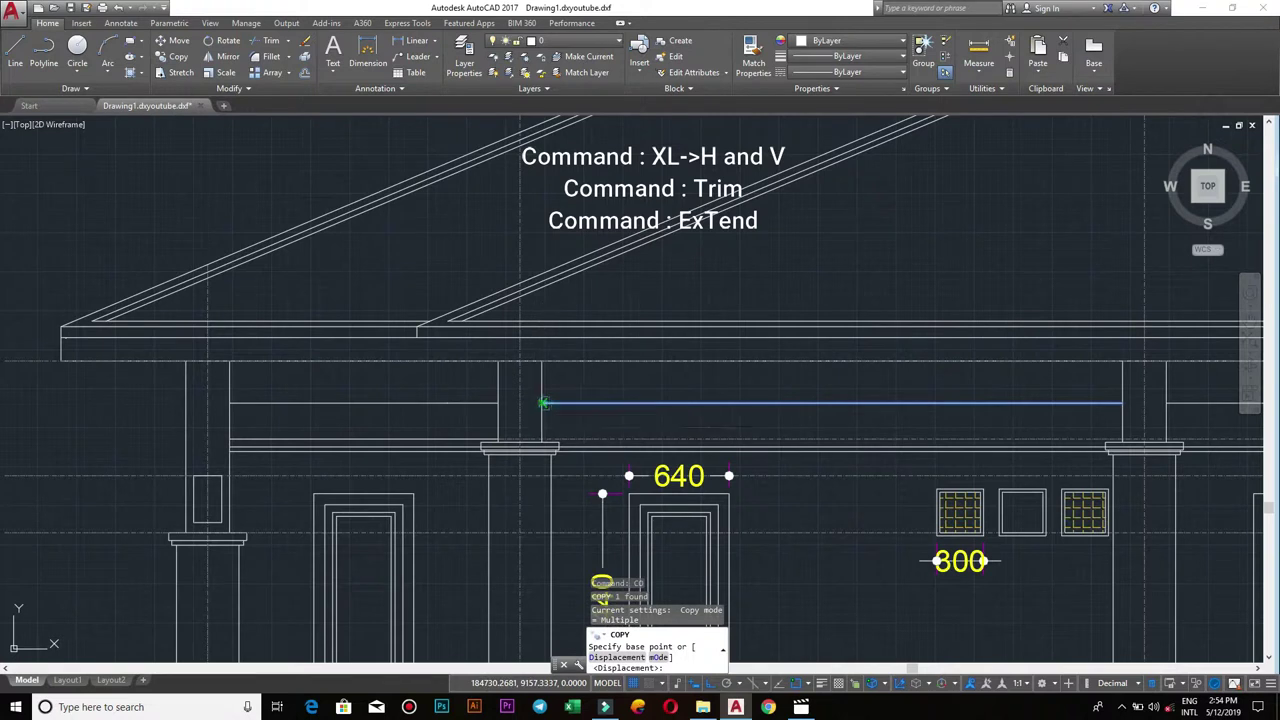
pyautogui.click(543, 403)
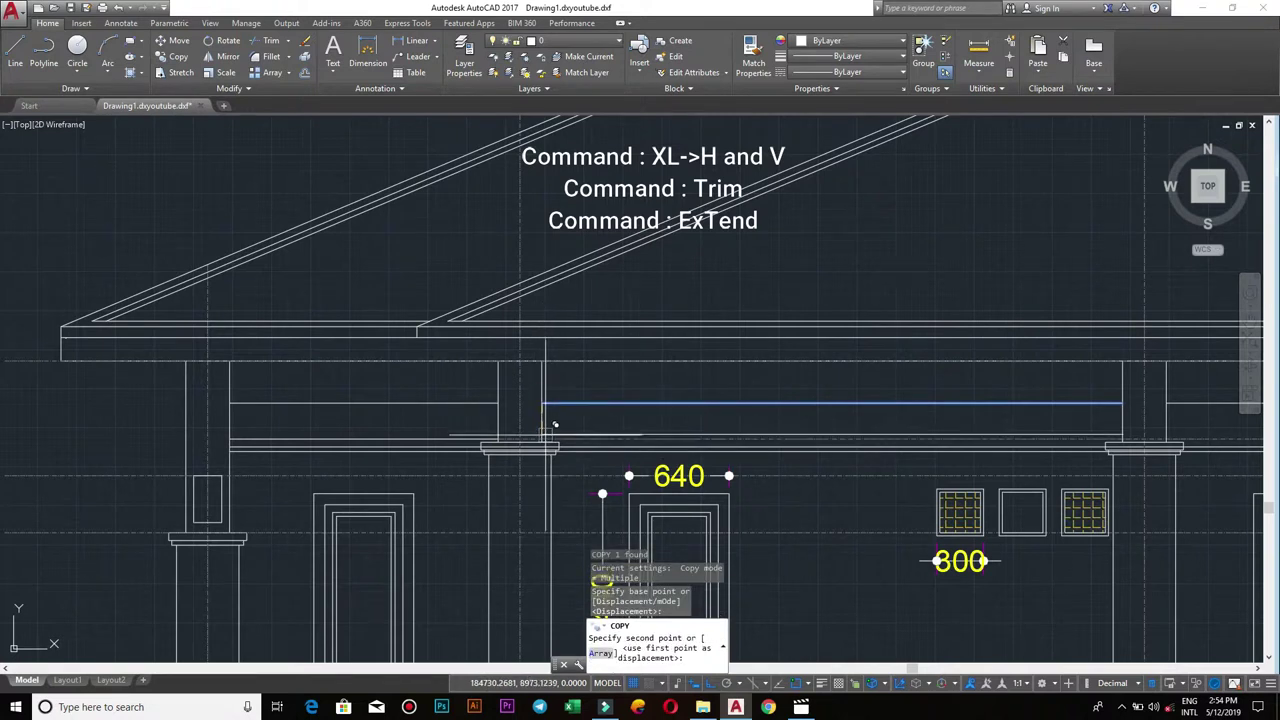
pyautogui.click(706, 420)
pyautogui.scroll(-2, 706, 420)
pyautogui.moveTo(734, 429); pyautogui.dragTo(500, 429, button='middle')
pyautogui.scroll(3, 491, 420)
pyautogui.press('Return')
# - Copy another beam line into the bay between the right-hand columns
pyautogui.click(491, 423)
pyautogui.press('Return')
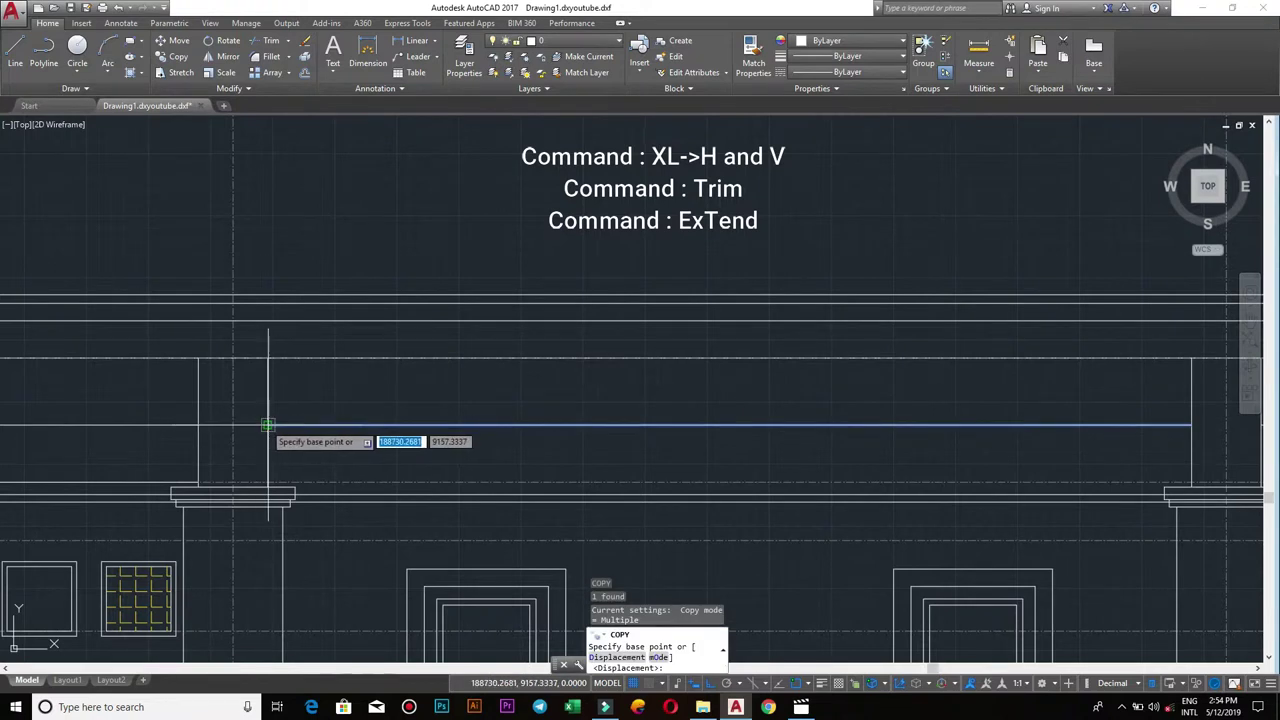
pyautogui.click(267, 425)
pyautogui.scroll(-5, 146, 457)
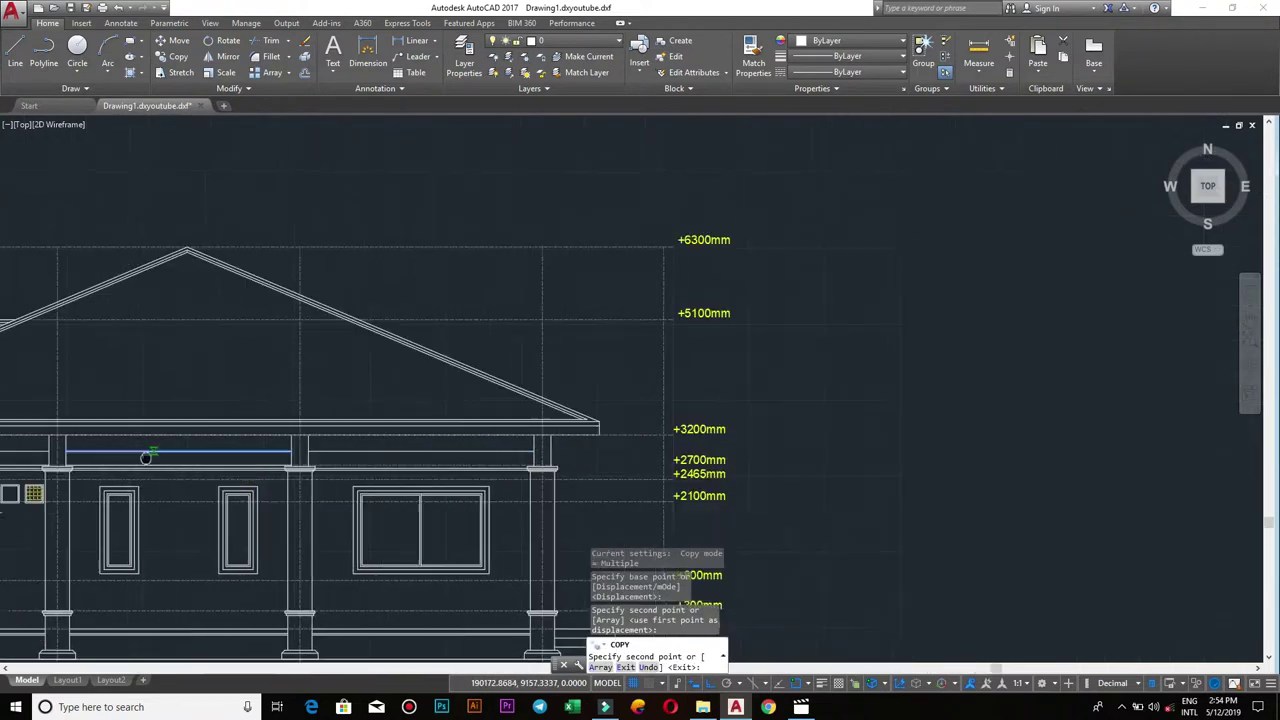
pyautogui.scroll(5, 146, 457)
pyautogui.scroll(2, 291, 451)
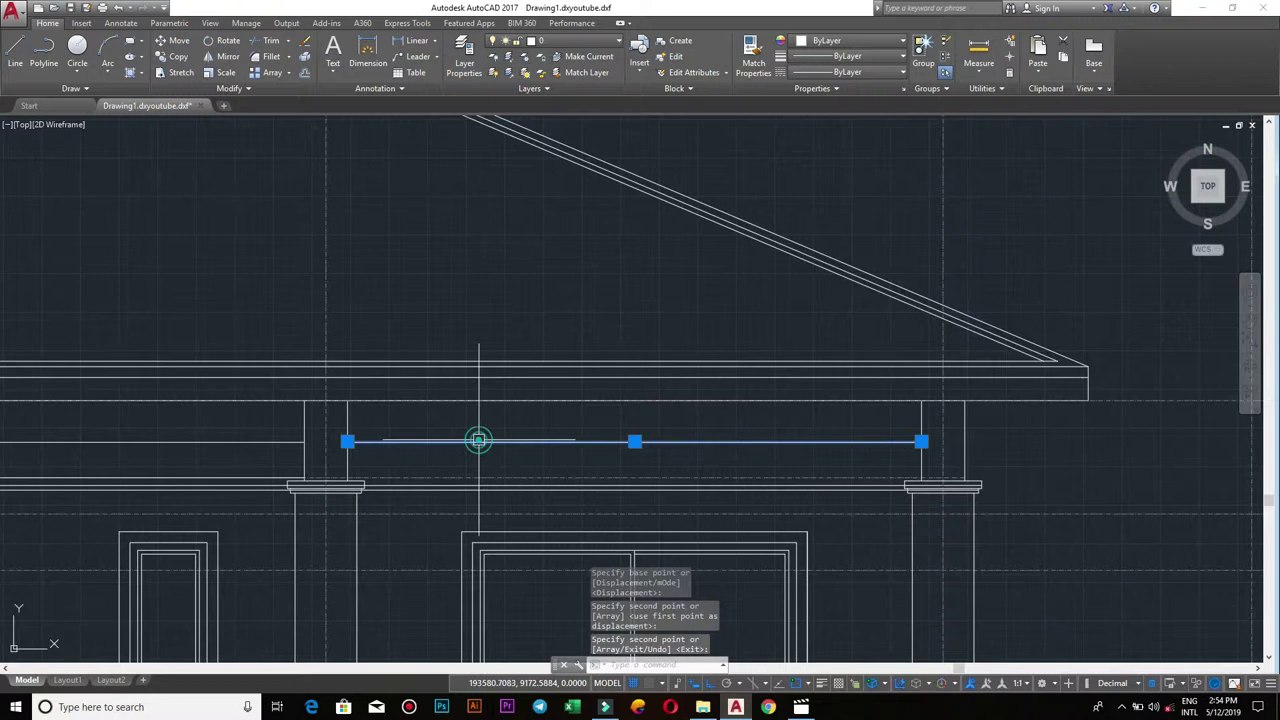
pyautogui.press('Return')
pyautogui.press('Return')
pyautogui.click(347, 441)
pyautogui.click(357, 468)
pyautogui.scroll(-5, 350, 475)
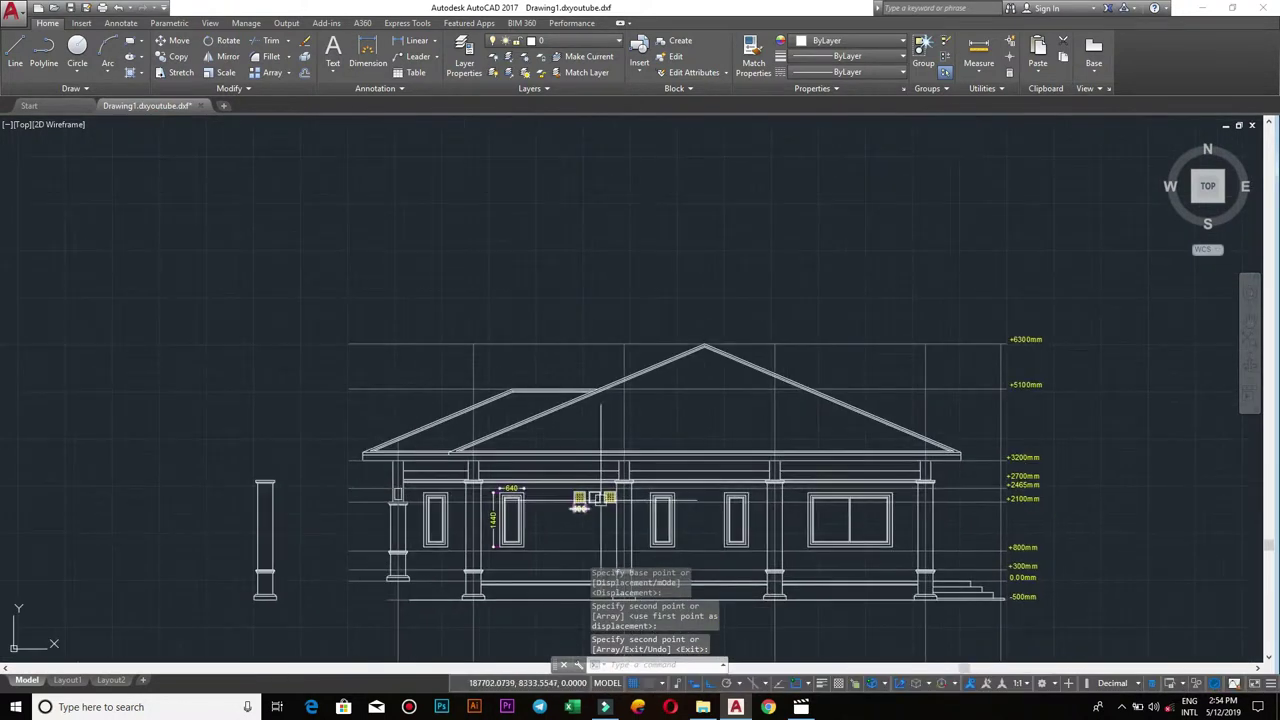
pyautogui.scroll(4, 597, 497)
pyautogui.moveTo(708, 467); pyautogui.dragTo(928, 467, button='middle')
pyautogui.scroll(4, 561, 467)
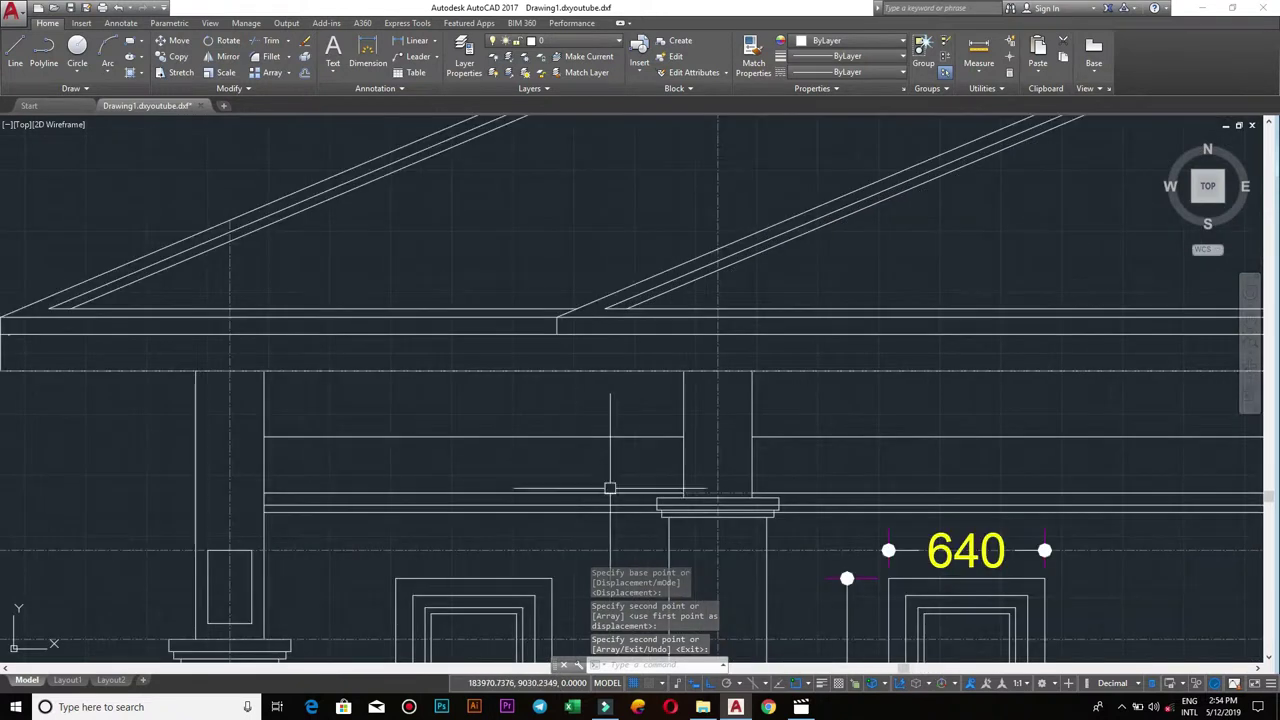
pyautogui.press('Escape')
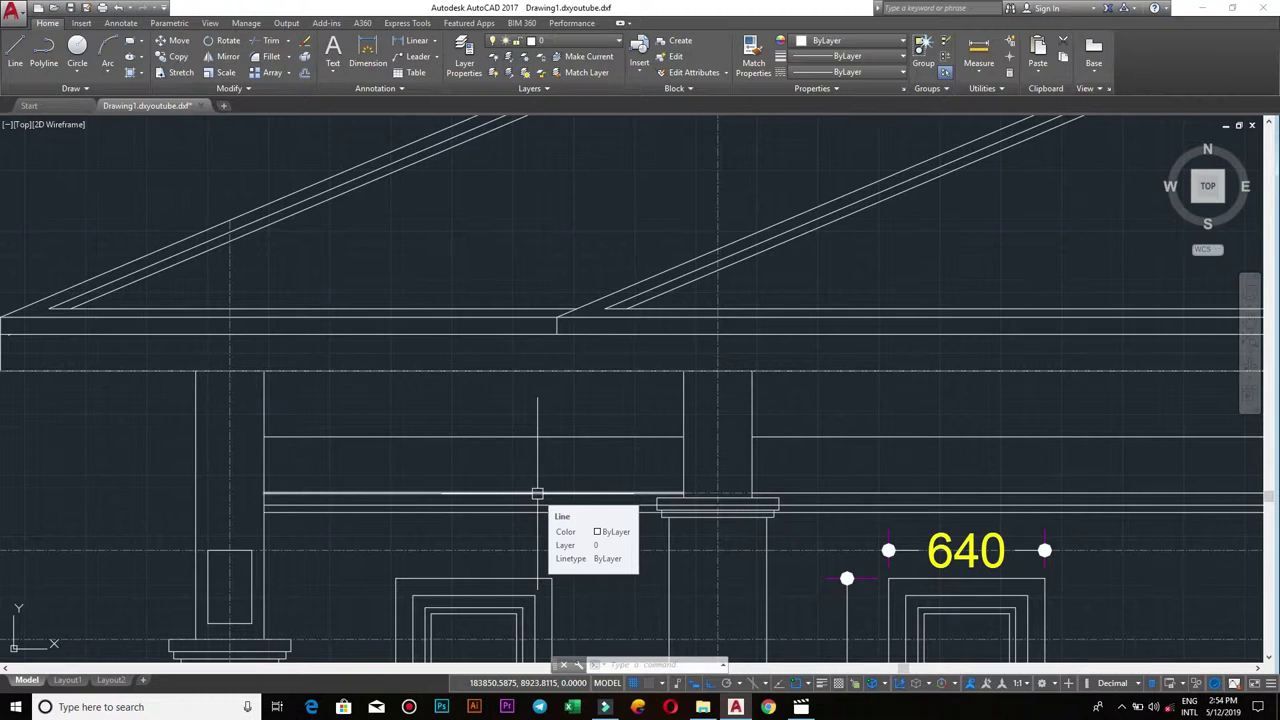
pyautogui.moveTo(366, 447); pyautogui.dragTo(491, 409, button='middle')
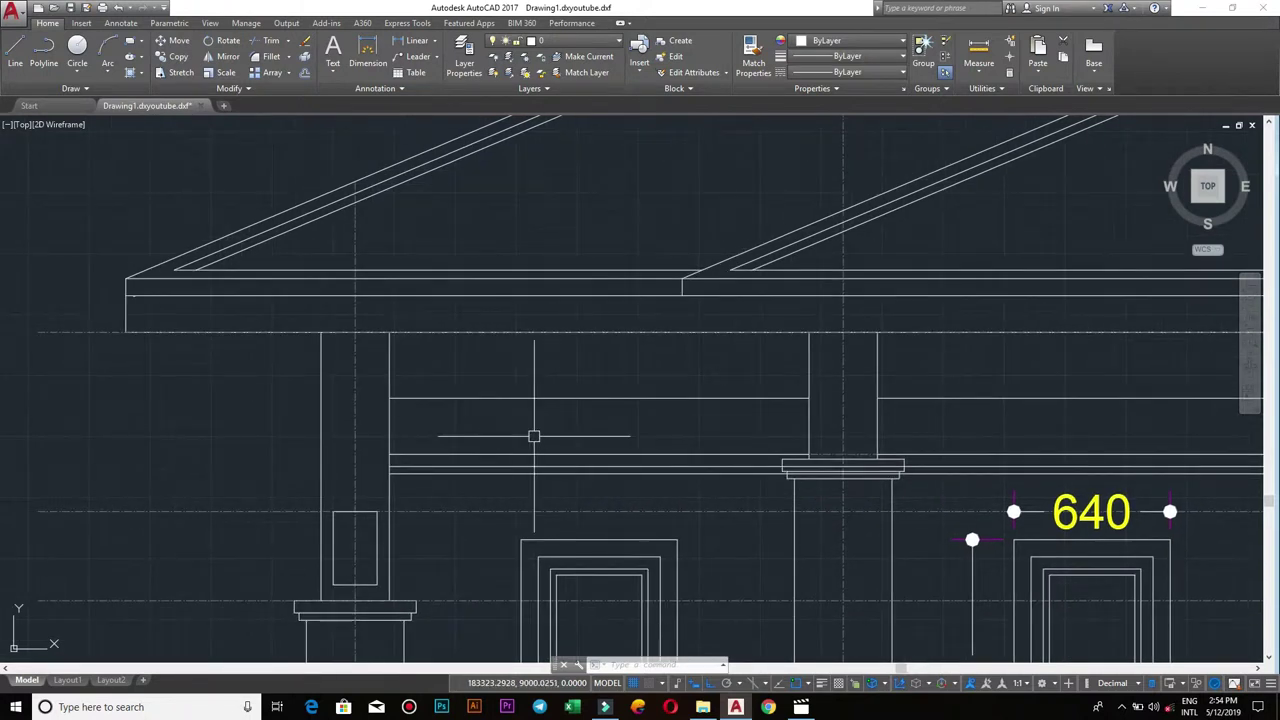
# - Draw a 2600 line leftward from the column cap with a short upright end leg
pyautogui.write('l')
pyautogui.press('Return')
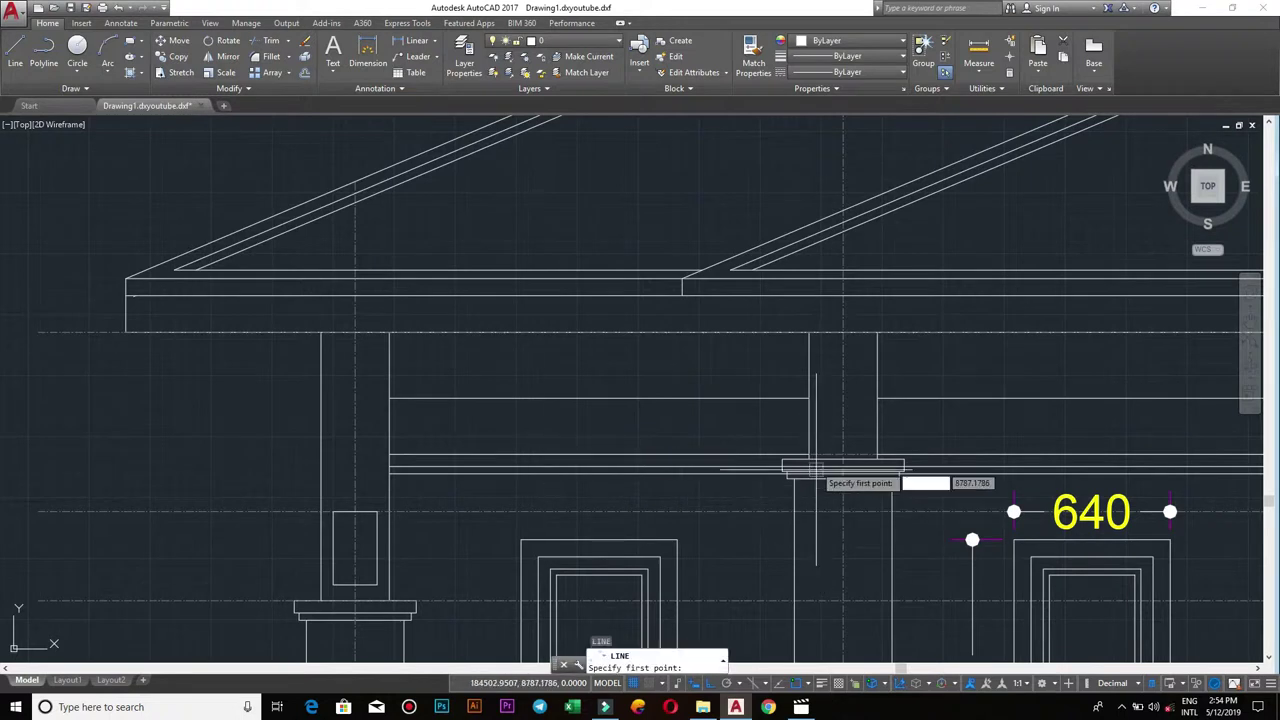
pyautogui.click(809, 454)
pyautogui.scroll(-1, 183, 430)
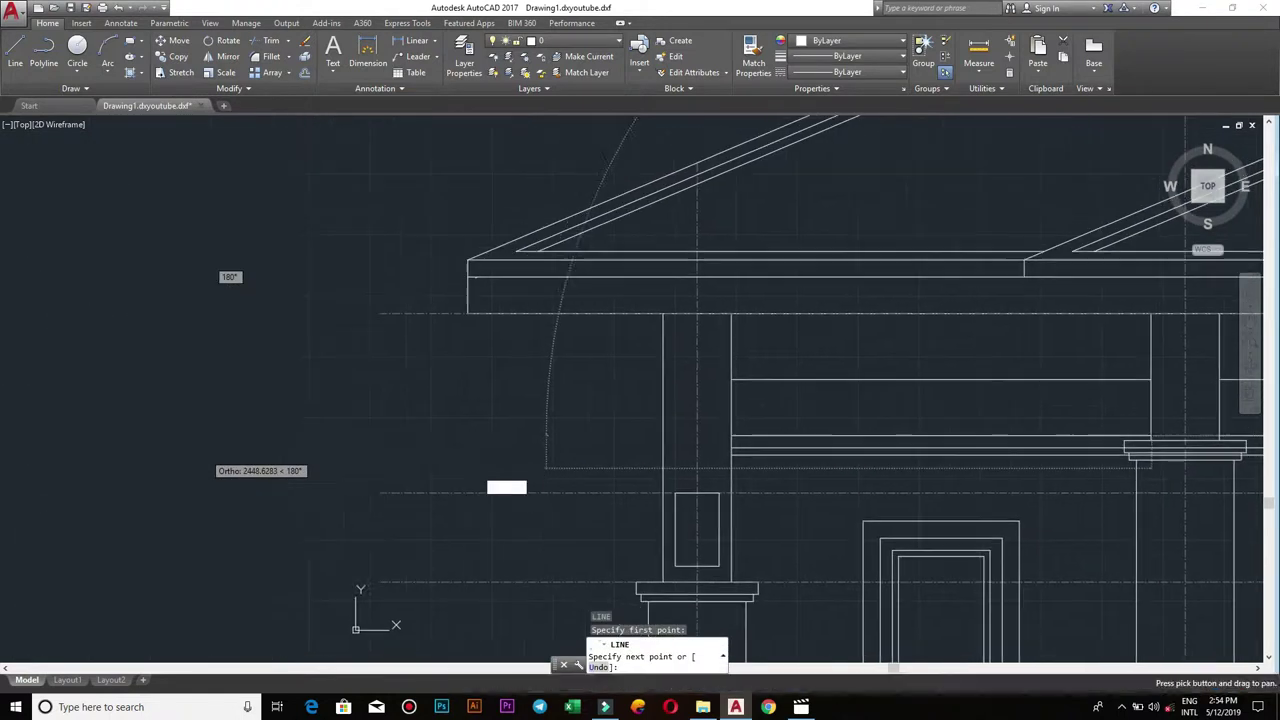
pyautogui.scroll(1, 183, 430)
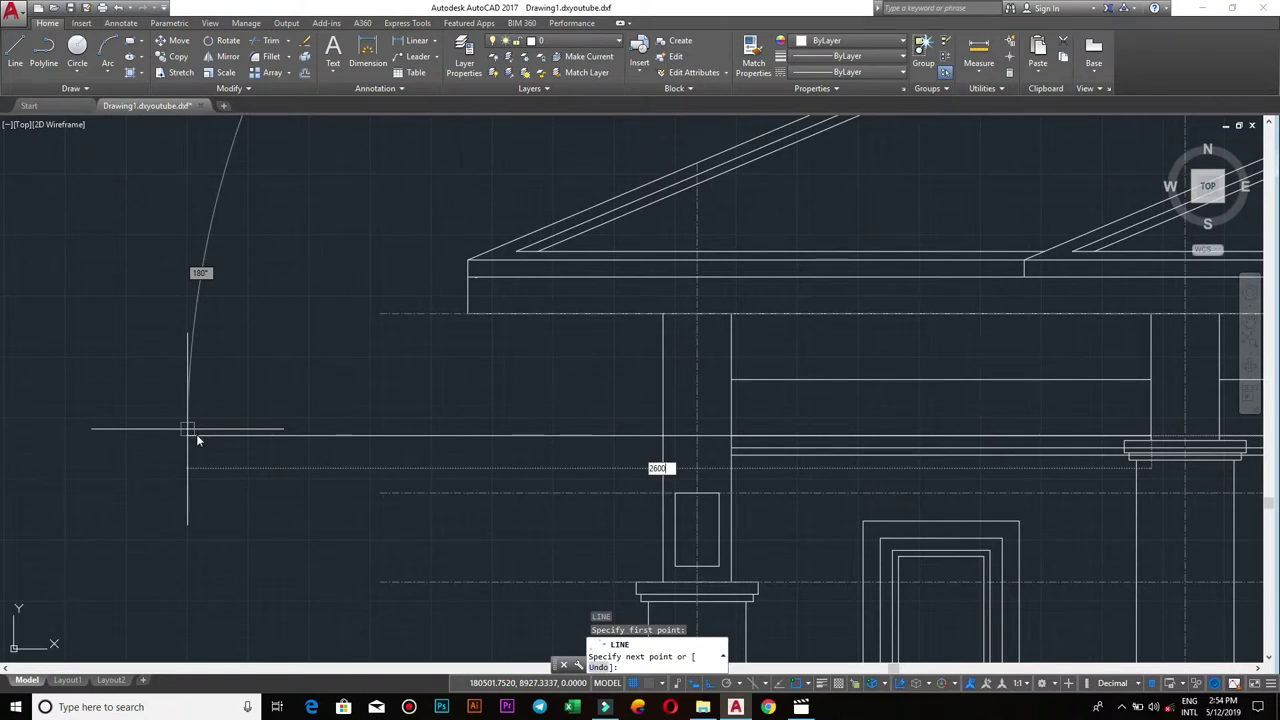
pyautogui.press('Return')
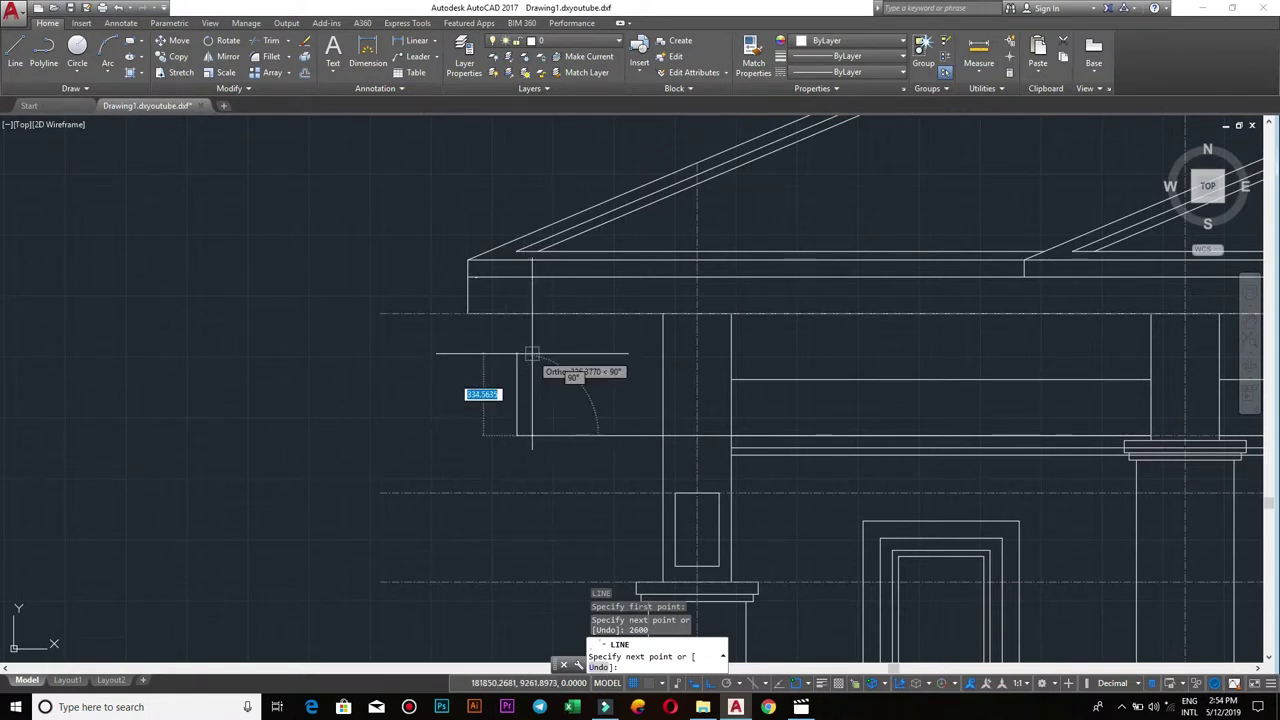
pyautogui.click(516, 370)
pyautogui.press('Escape')
pyautogui.scroll(-2, 463, 379)
pyautogui.scroll(-3, 470, 375)
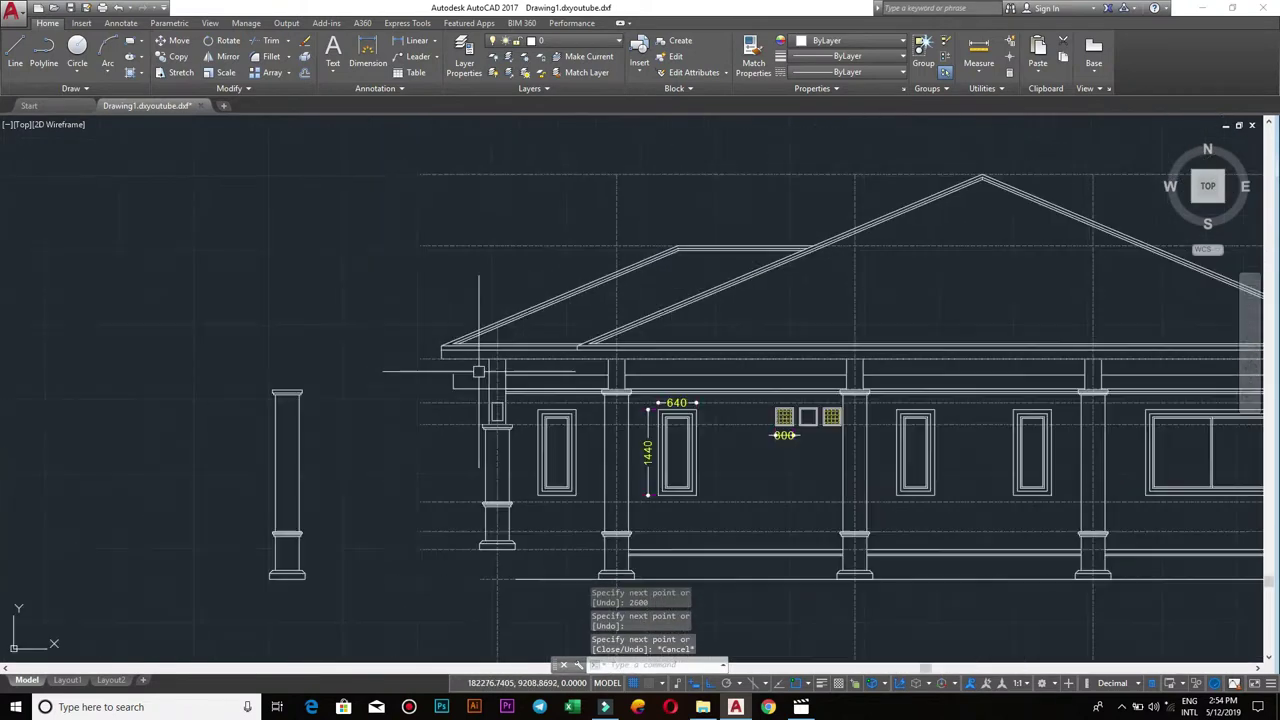
pyautogui.scroll(3, 480, 385)
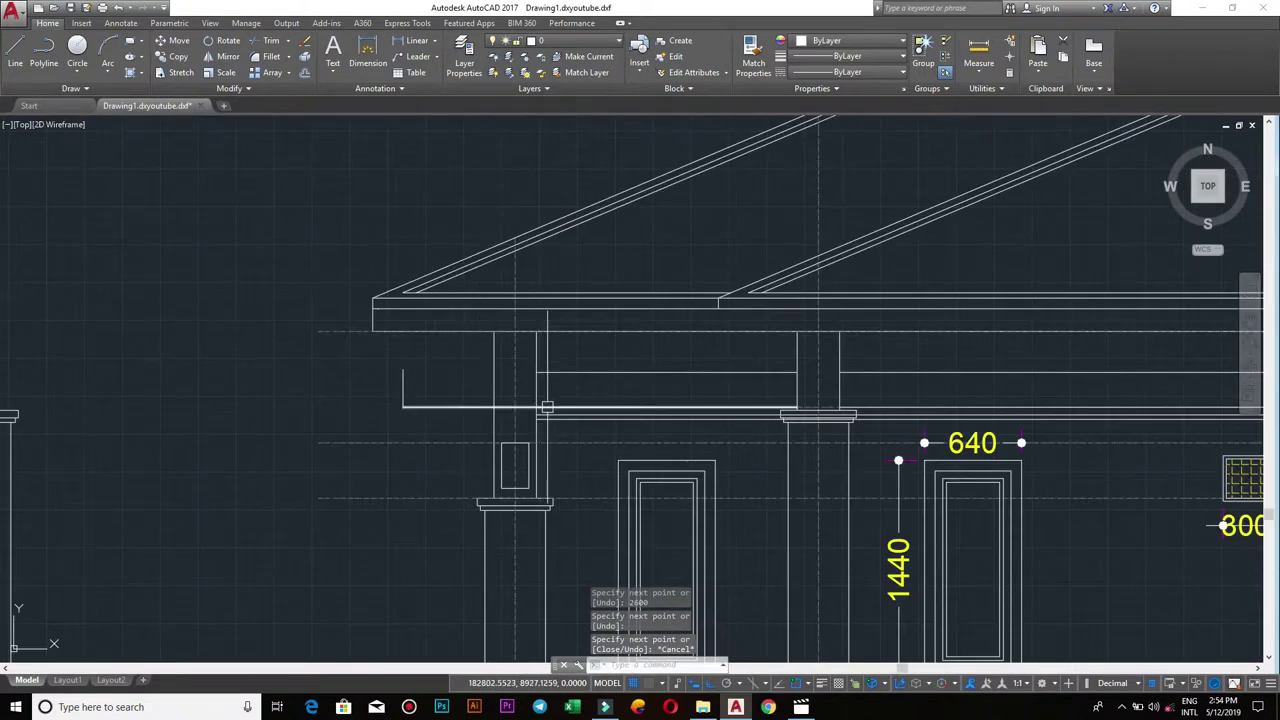
pyautogui.click(547, 408)
pyautogui.scroll(2, 445, 385)
pyautogui.write('CO')
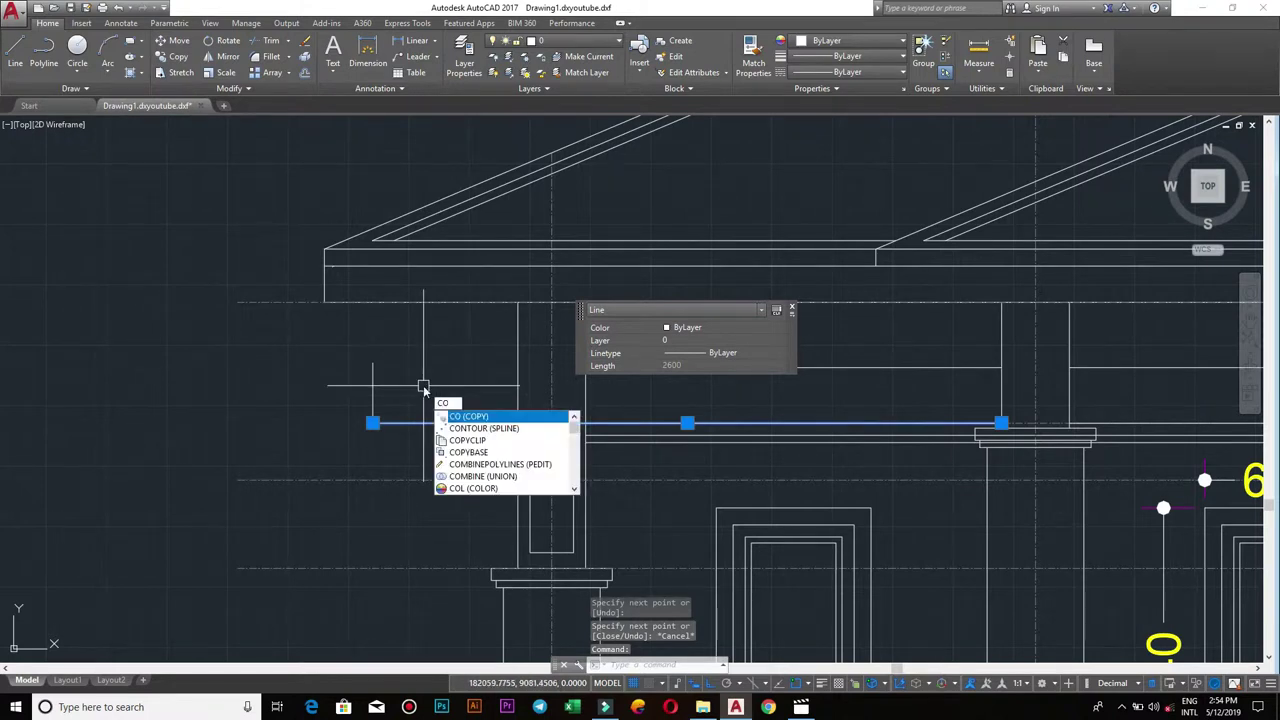
pyautogui.press('Return')
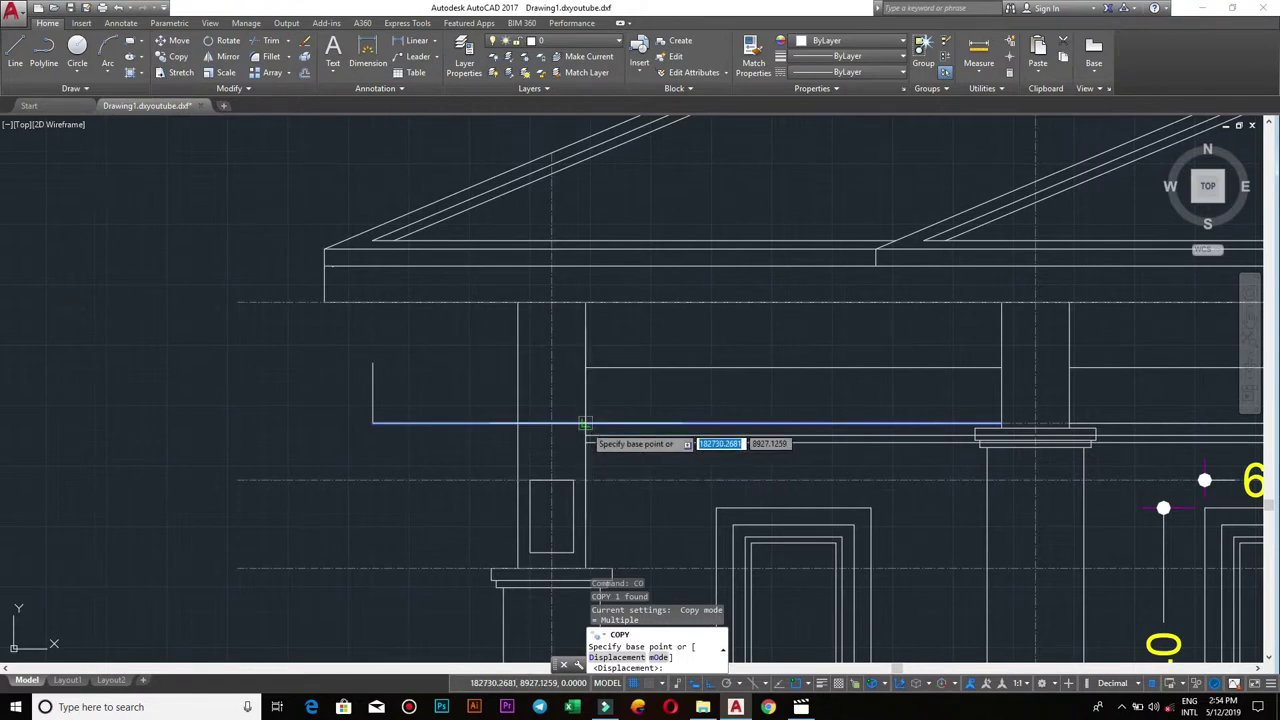
pyautogui.click(587, 421)
pyautogui.press('Escape')
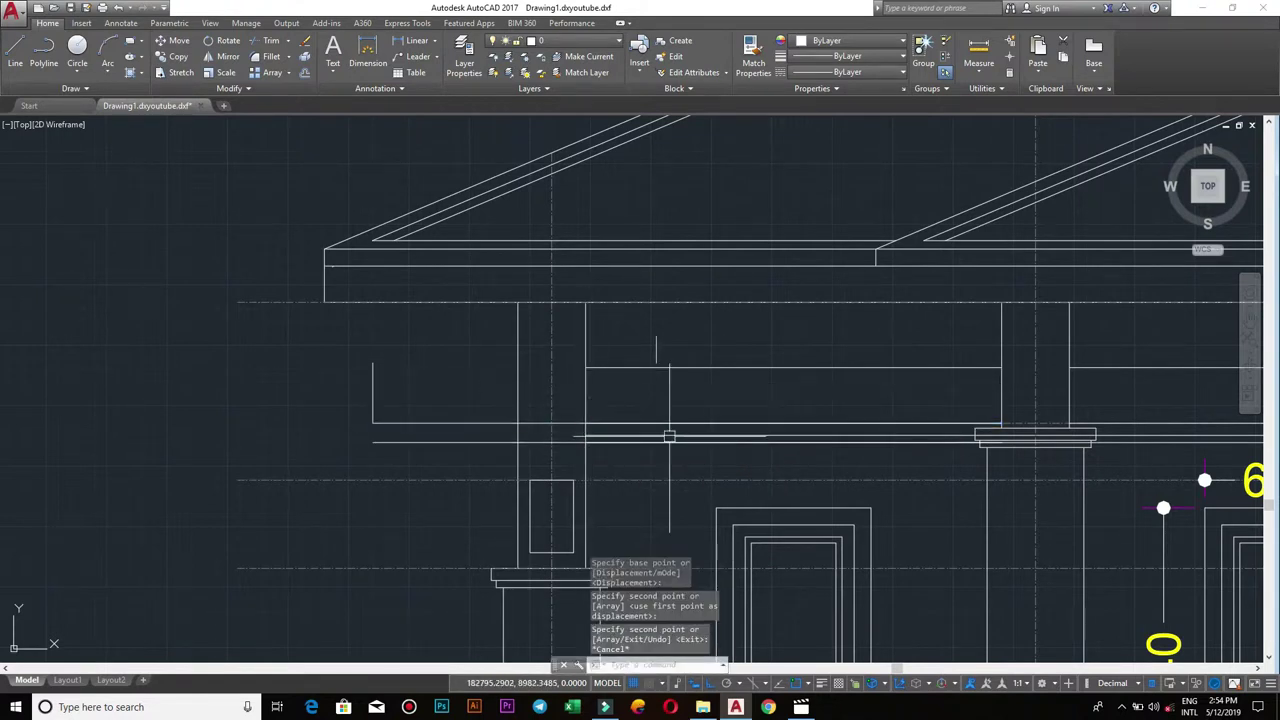
pyautogui.scroll(2, 528, 395)
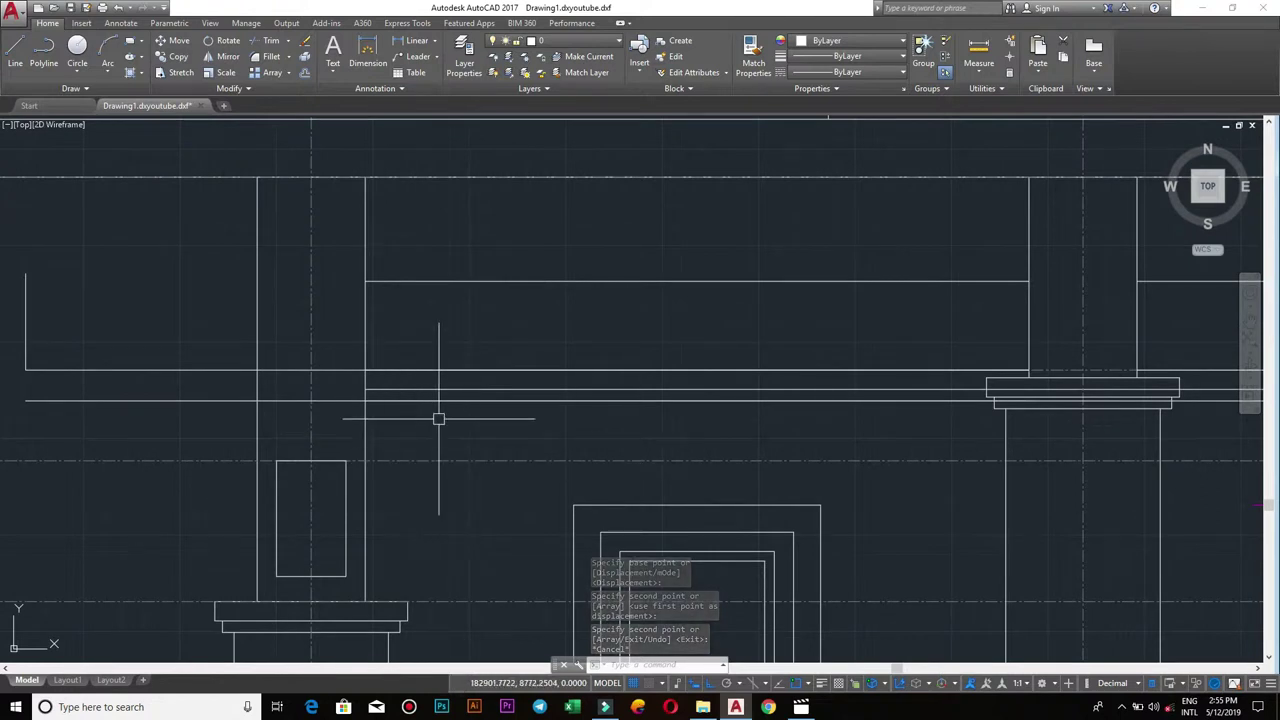
pyautogui.scroll(2, 367, 389)
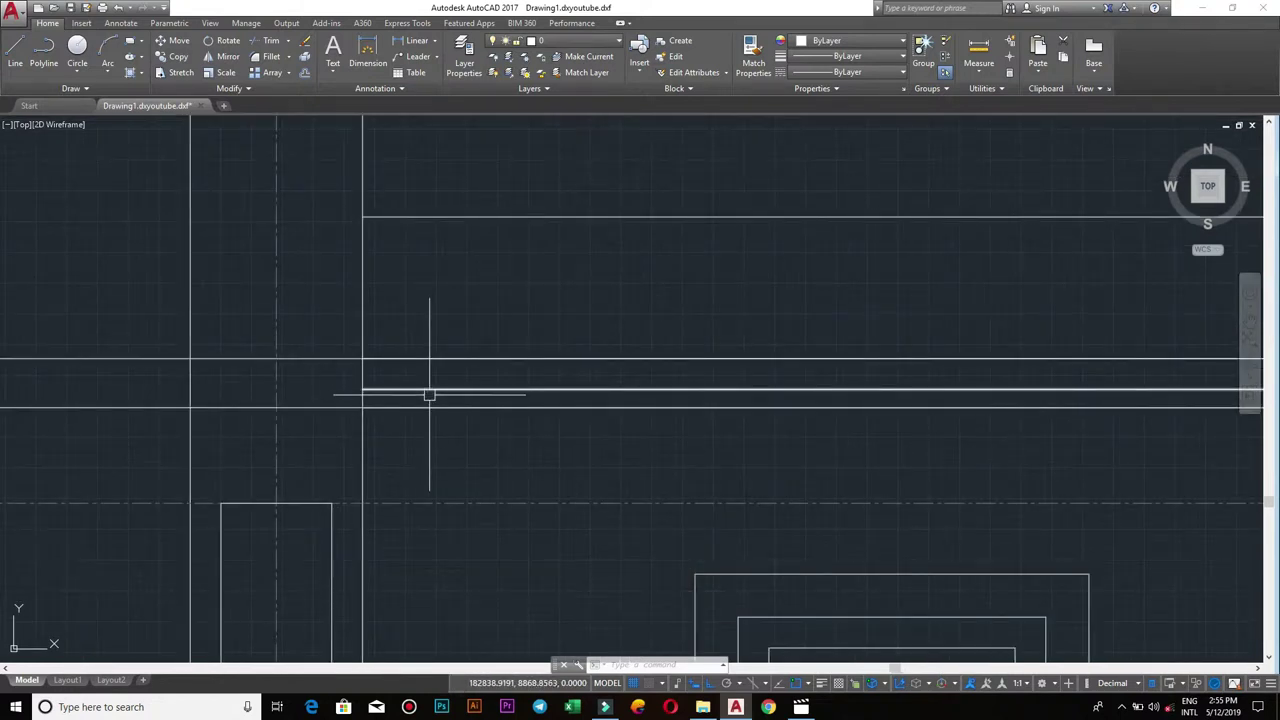
pyautogui.moveTo(463, 406); pyautogui.dragTo(706, 428, button='middle')
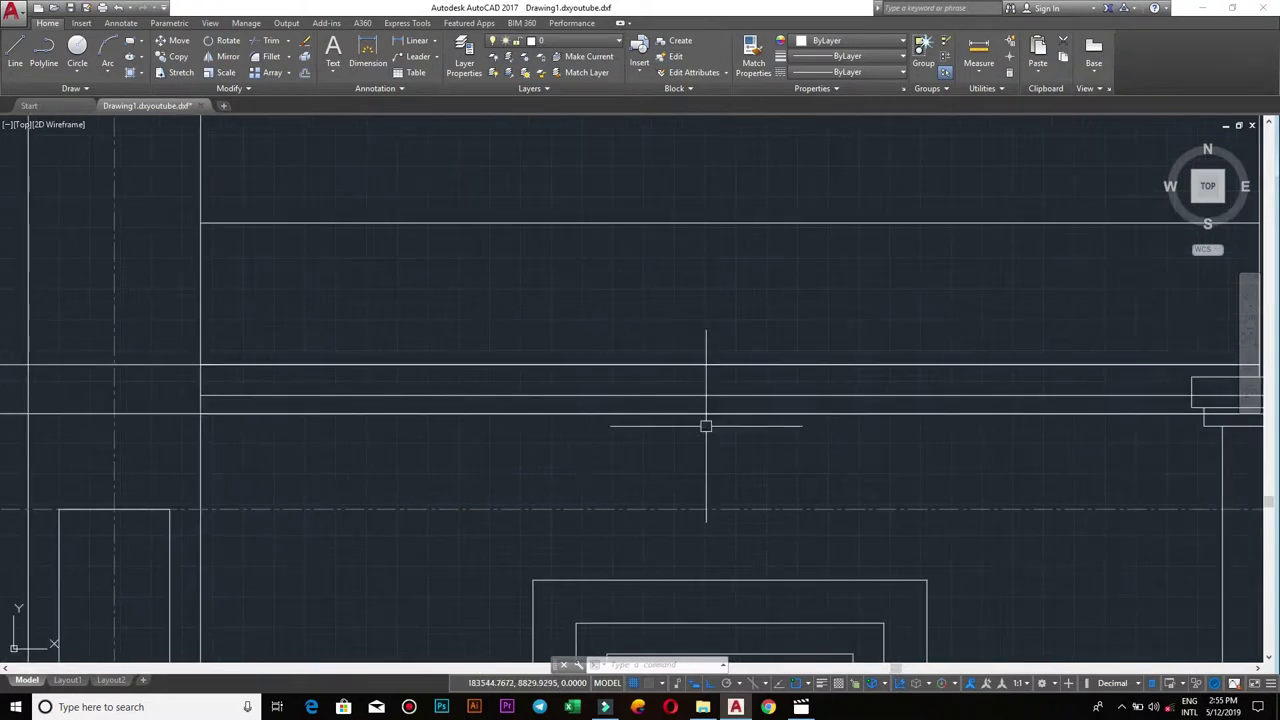
pyautogui.moveTo(626, 420); pyautogui.dragTo(367, 423, button='middle')
pyautogui.scroll(-2, 470, 425)
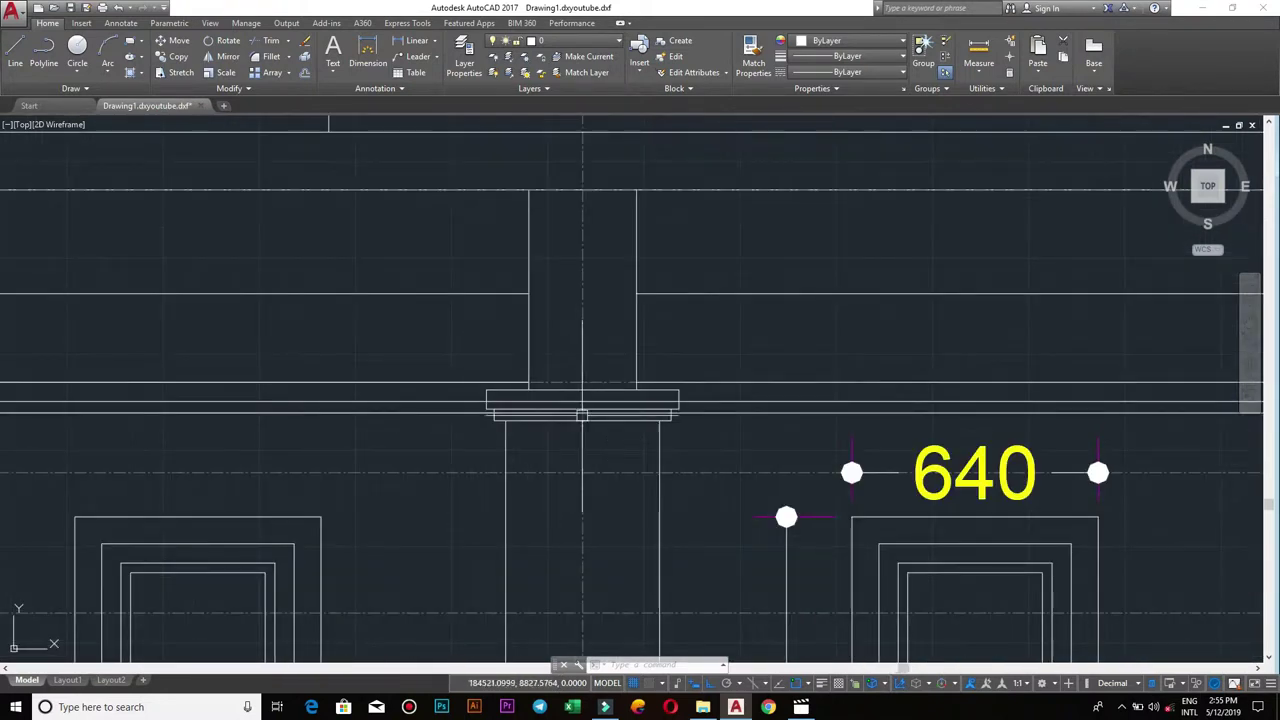
pyautogui.moveTo(716, 403); pyautogui.dragTo(343, 434, button='middle')
pyautogui.scroll(-3, 439, 432)
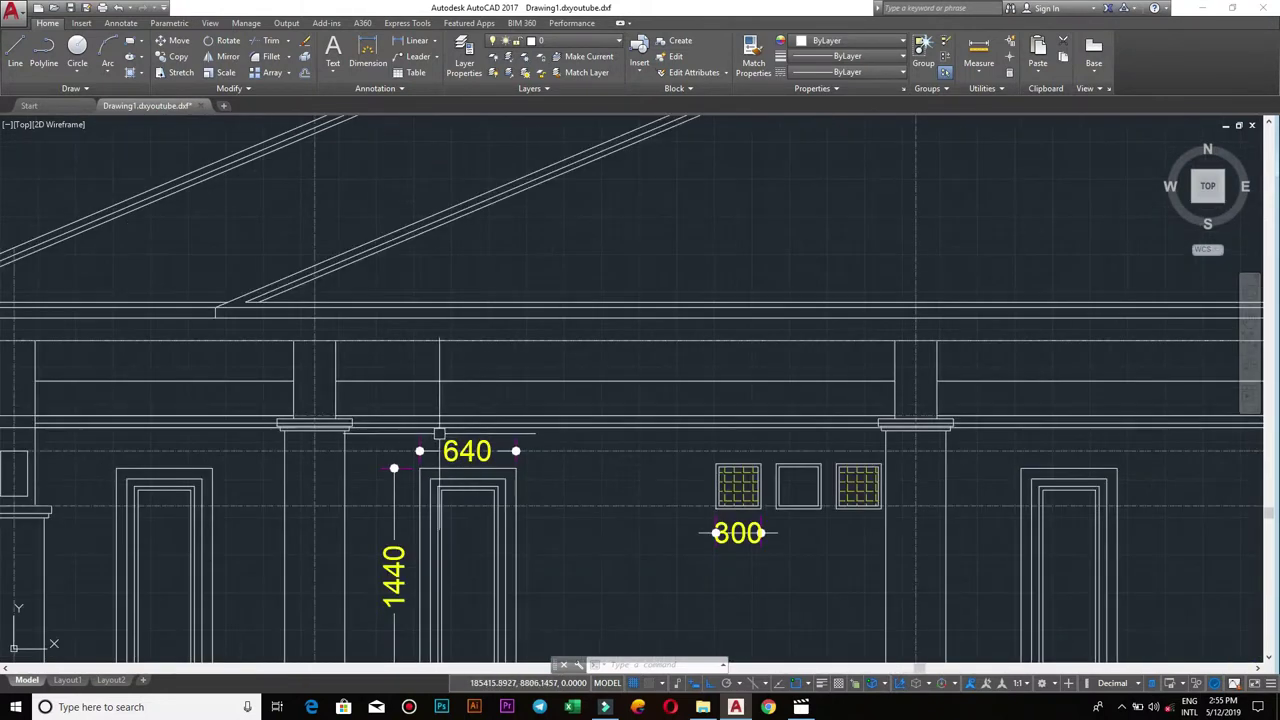
pyautogui.moveTo(471, 437); pyautogui.dragTo(681, 442, button='middle')
pyautogui.scroll(2, 531, 423)
pyautogui.scroll(2, 538, 417)
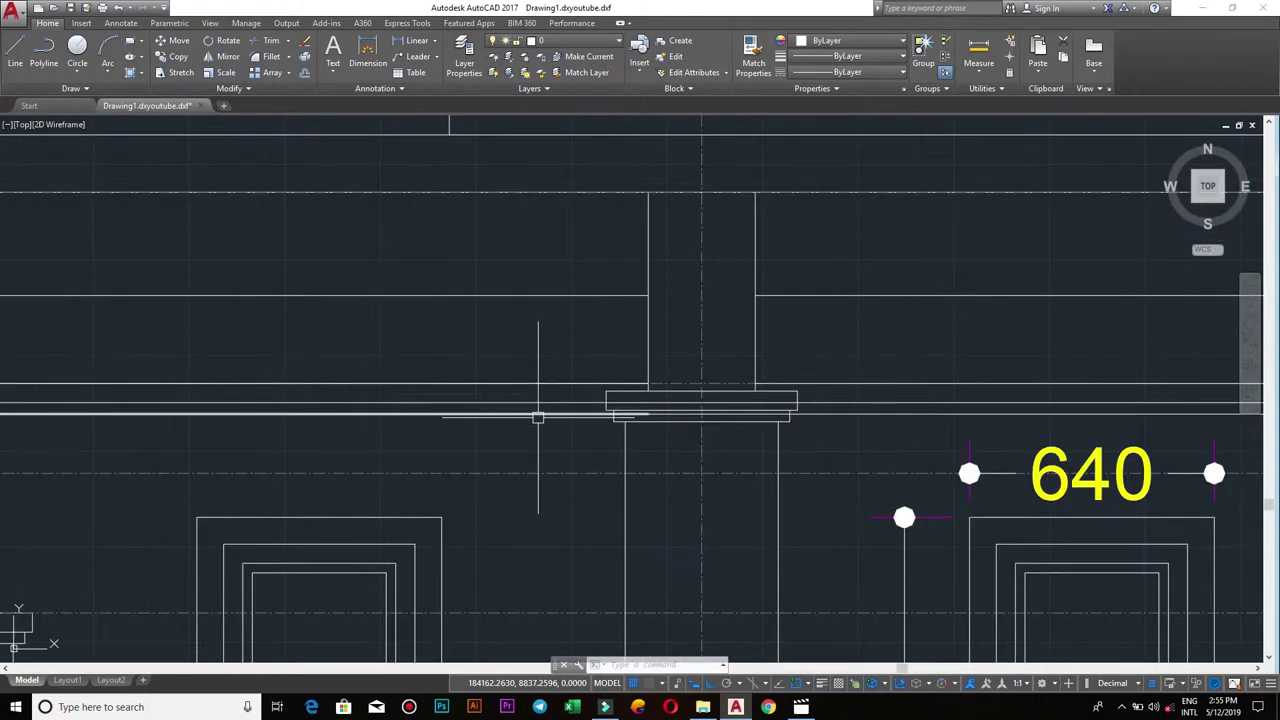
pyautogui.write('TR')
# - Trim away the short stray line segment and the line at the base plate
pyautogui.press('Return')
pyautogui.press('Return')
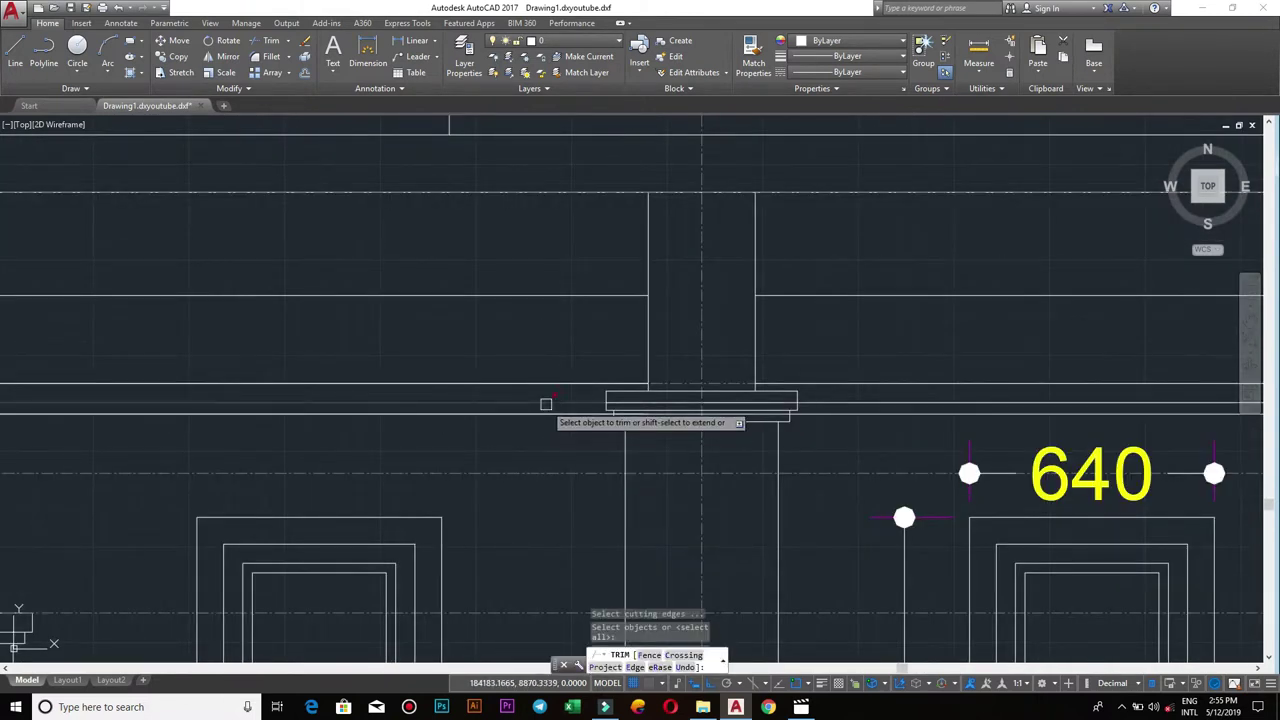
pyautogui.click(546, 403)
pyautogui.click(652, 401)
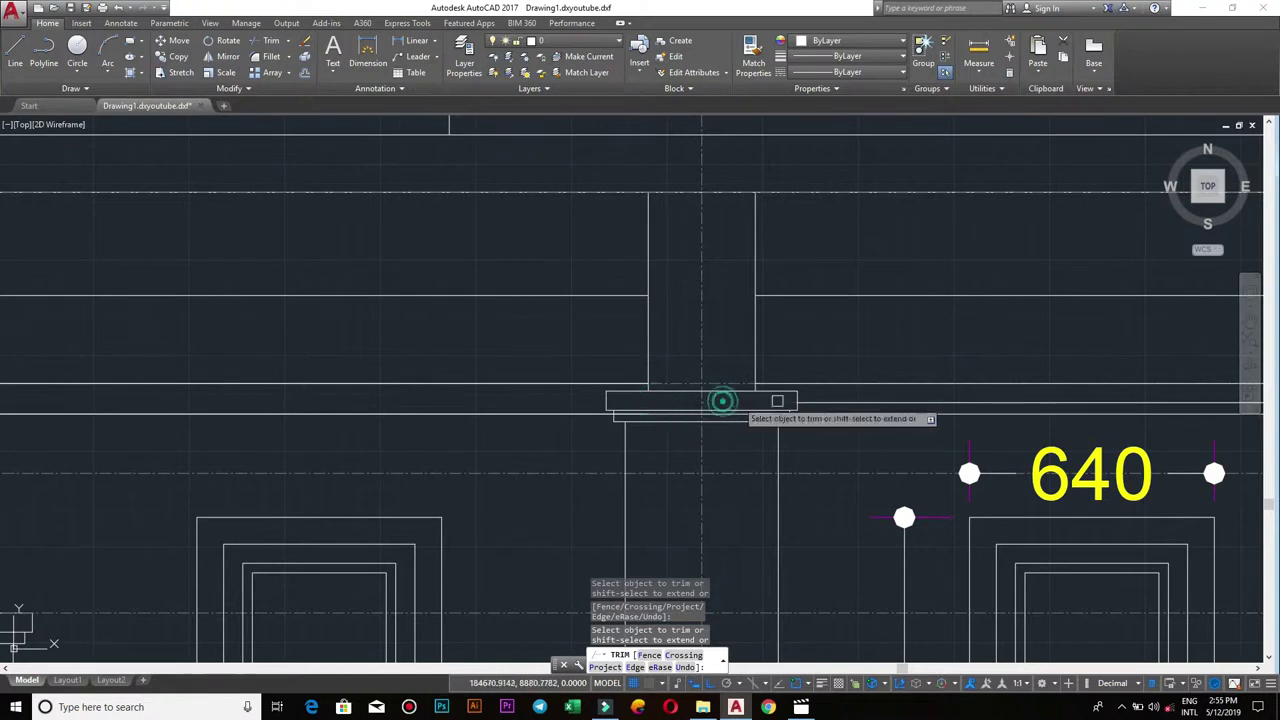
pyautogui.scroll(-1, 823, 440)
pyautogui.scroll(3, 591, 456)
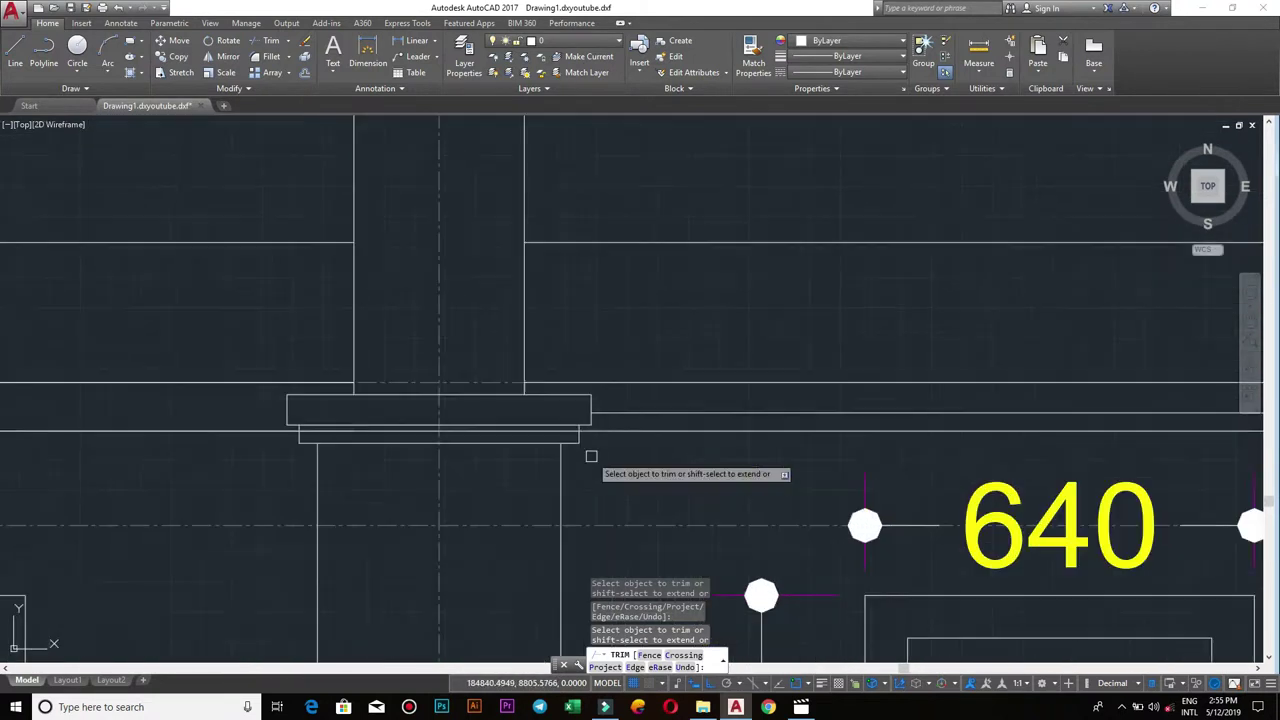
pyautogui.scroll(2, 591, 456)
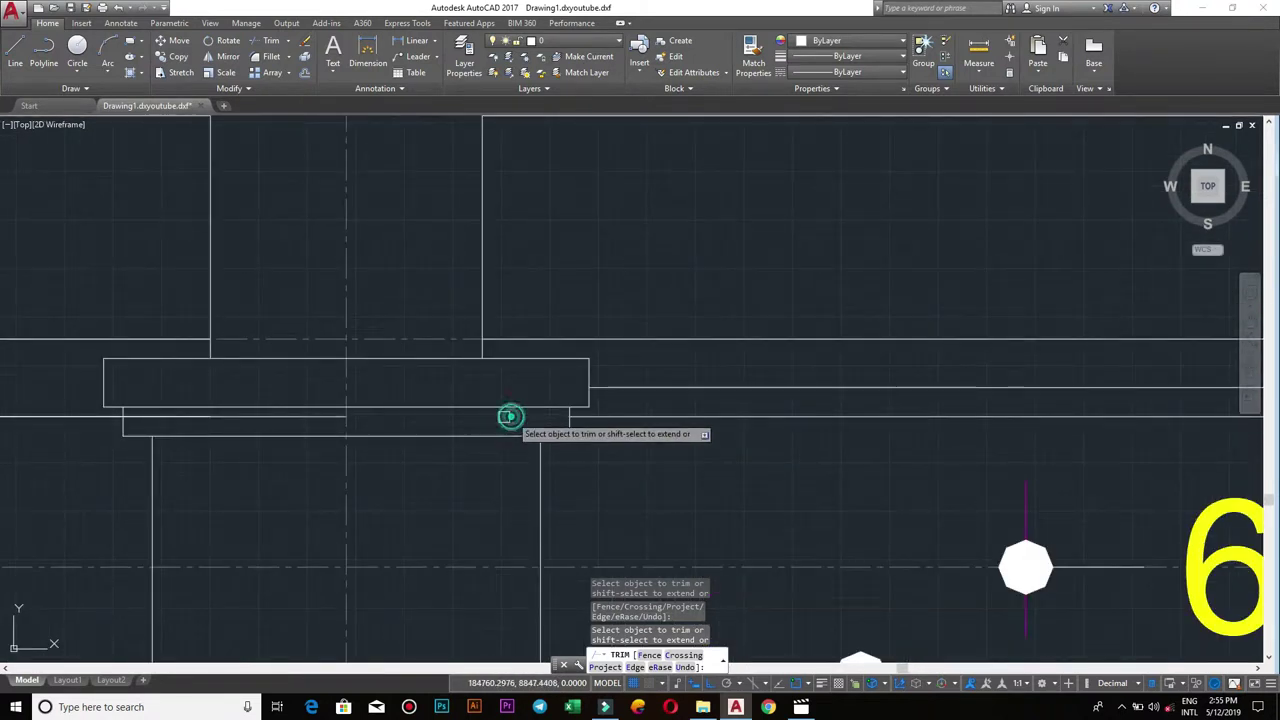
pyautogui.scroll(-2, 328, 418)
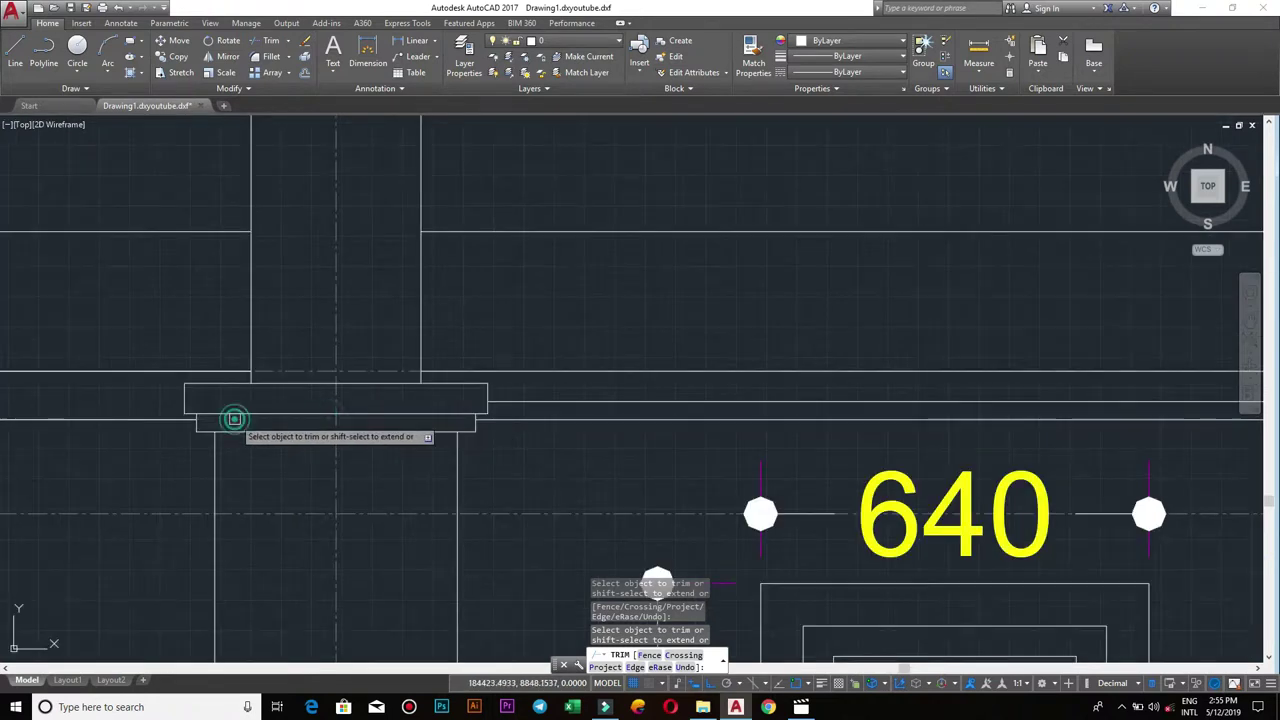
pyautogui.scroll(-4, 234, 418)
pyautogui.moveTo(244, 440); pyautogui.dragTo(423, 460, button='middle')
pyautogui.scroll(2, 424, 458)
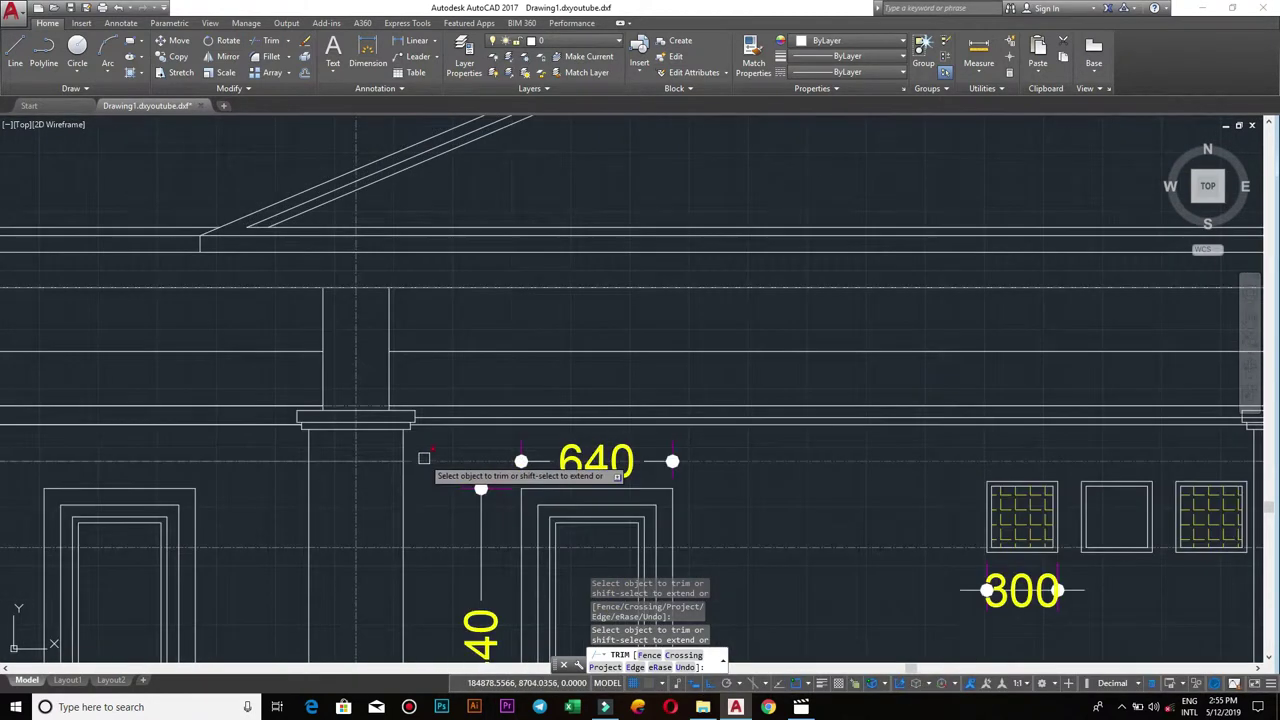
pyautogui.scroll(2, 425, 440)
pyautogui.scroll(2, 491, 443)
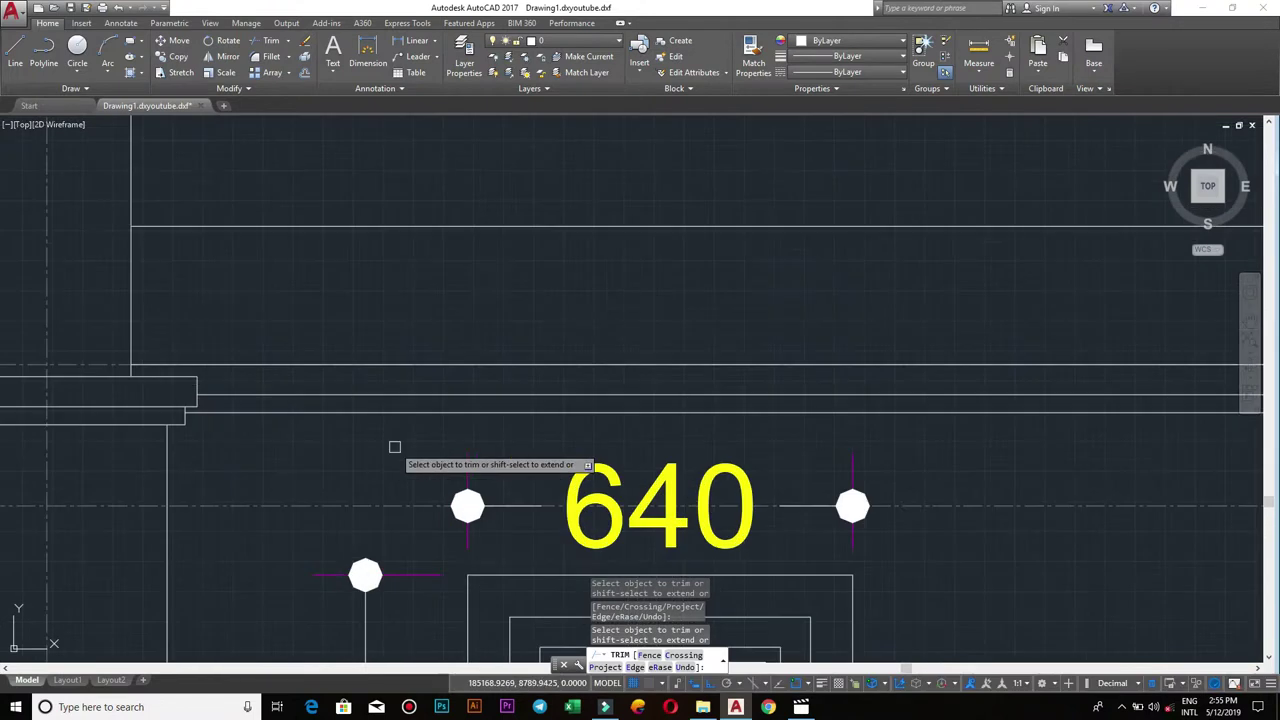
pyautogui.scroll(-6, 391, 449)
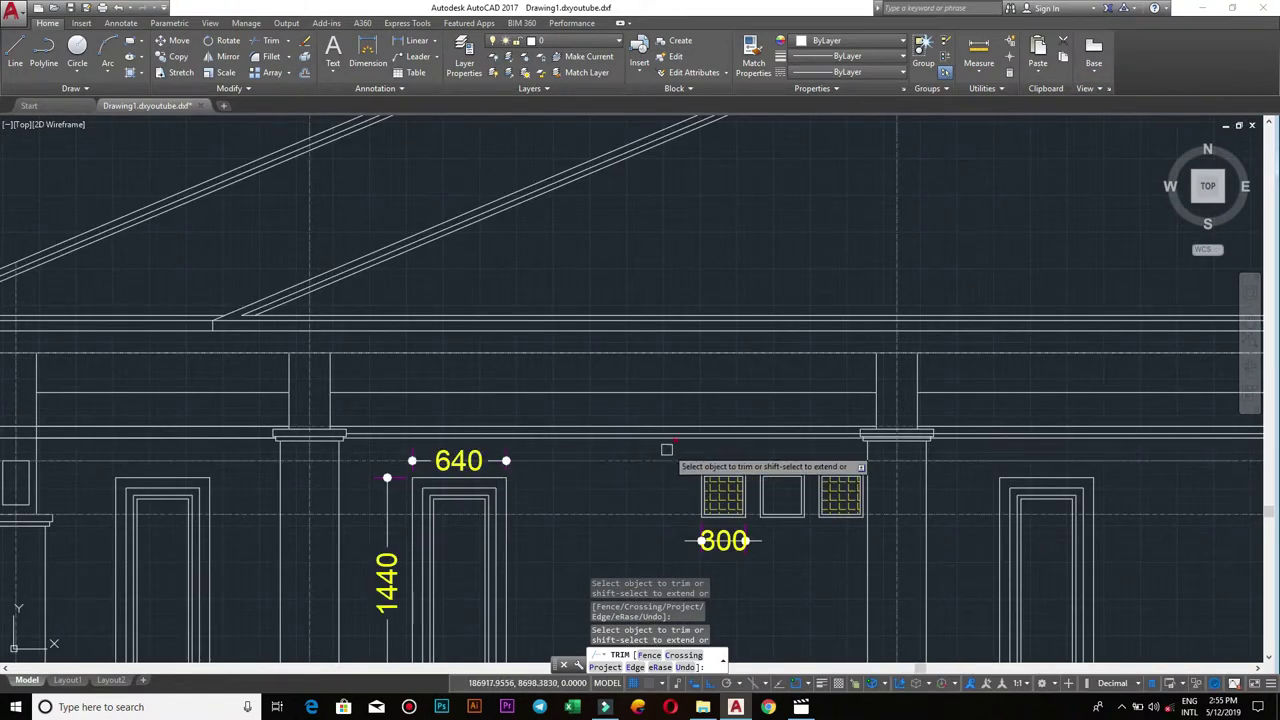
# - Trim the beam lines on both sides of the right column capital's centreline
pyautogui.moveTo(473, 442); pyautogui.dragTo(373, 470, button='middle')
pyautogui.scroll(4, 613, 466)
pyautogui.scroll(2, 613, 466)
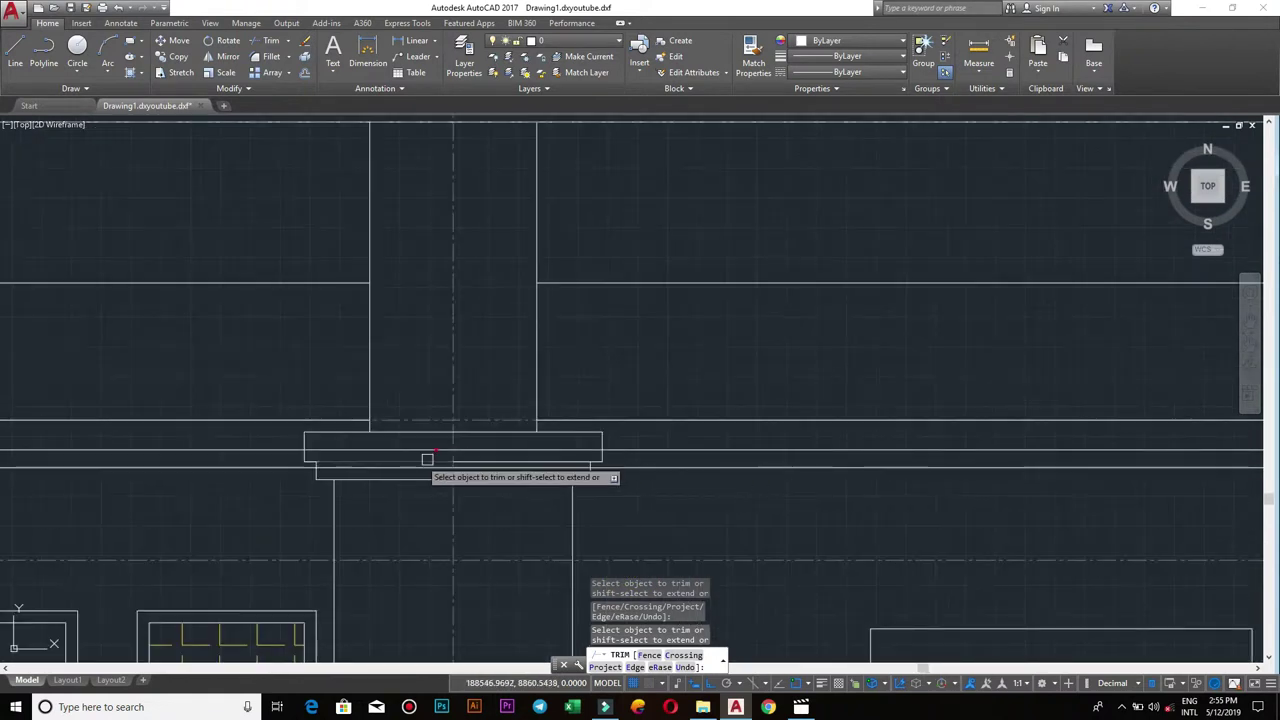
pyautogui.scroll(2, 428, 457)
pyautogui.click(387, 466)
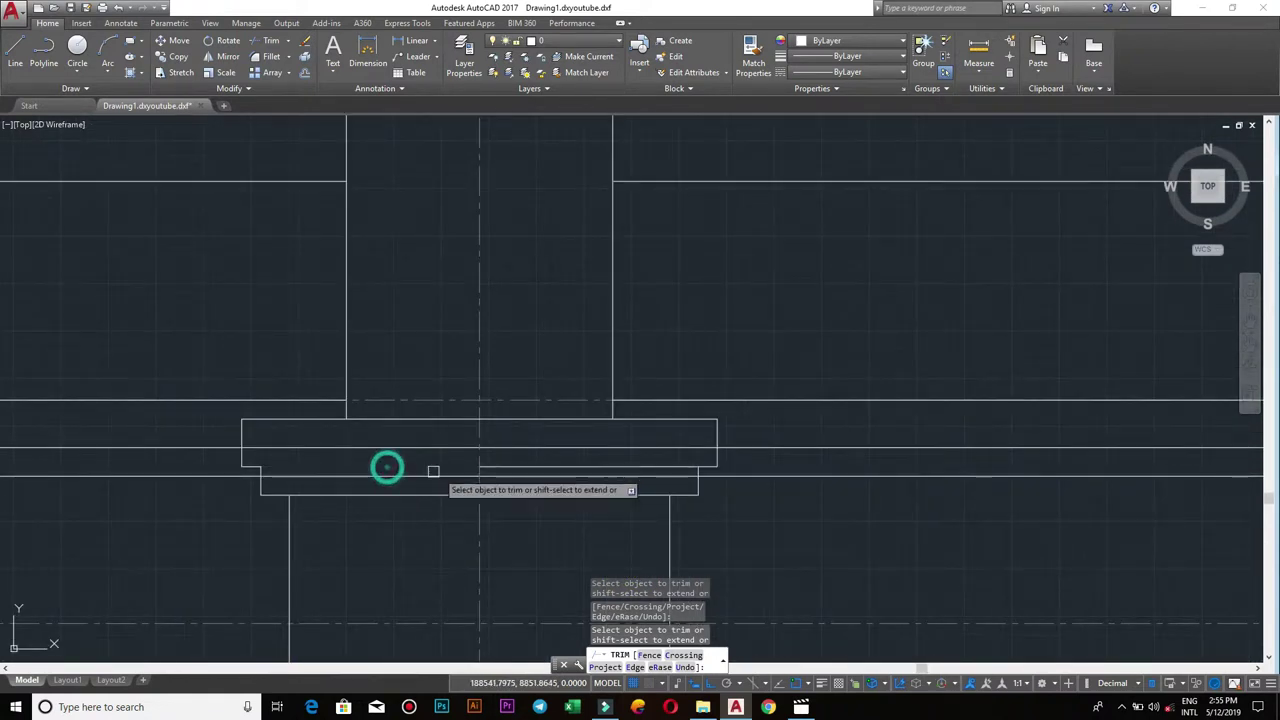
pyautogui.click(606, 465)
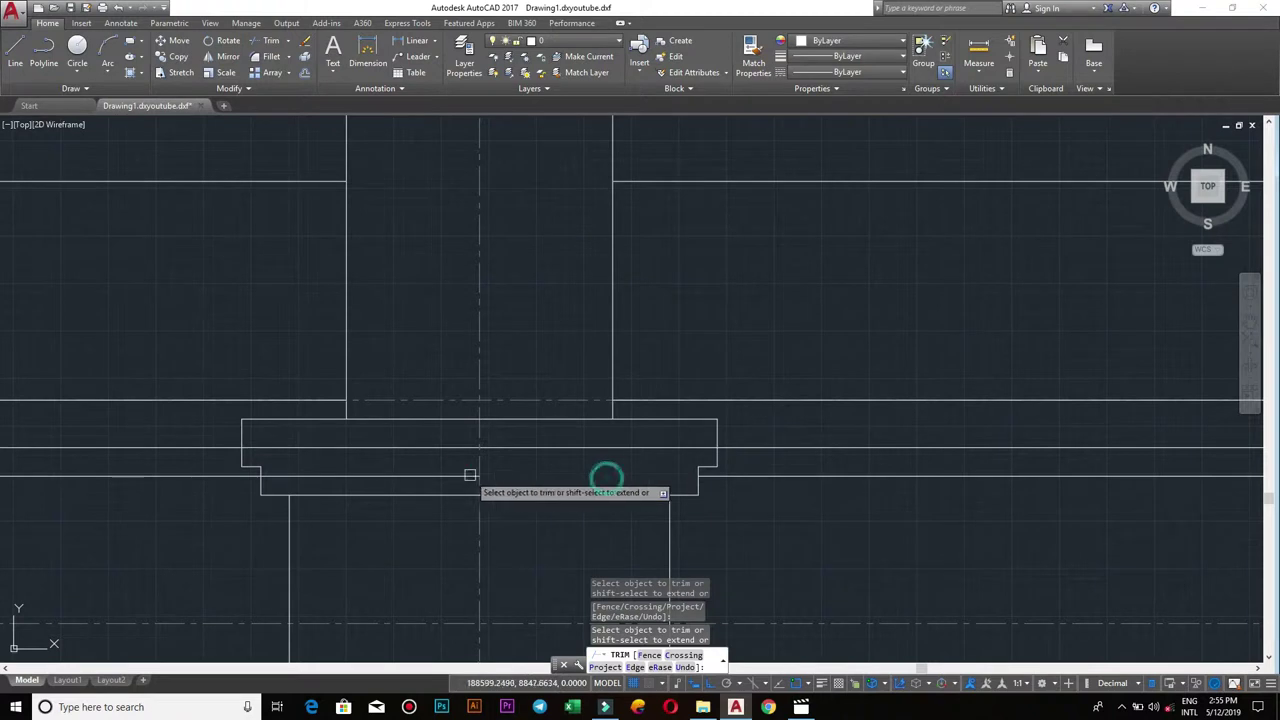
pyautogui.click(551, 446)
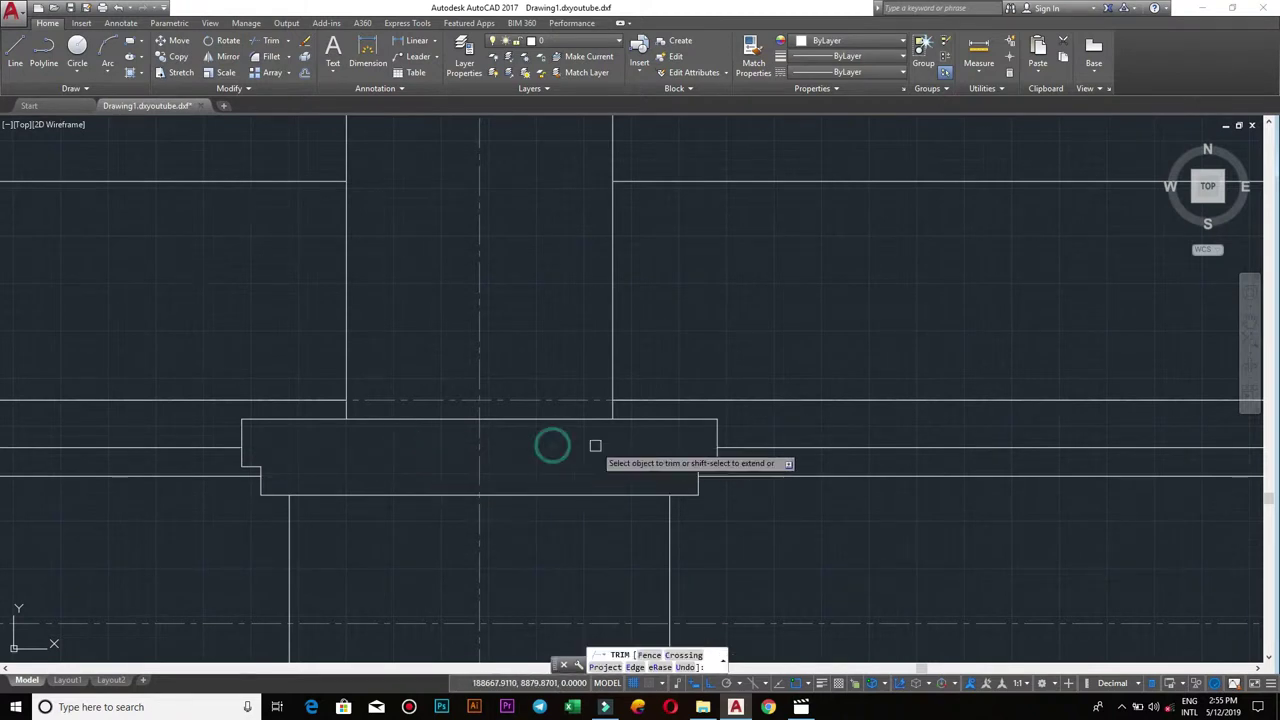
pyautogui.scroll(-3, 591, 446)
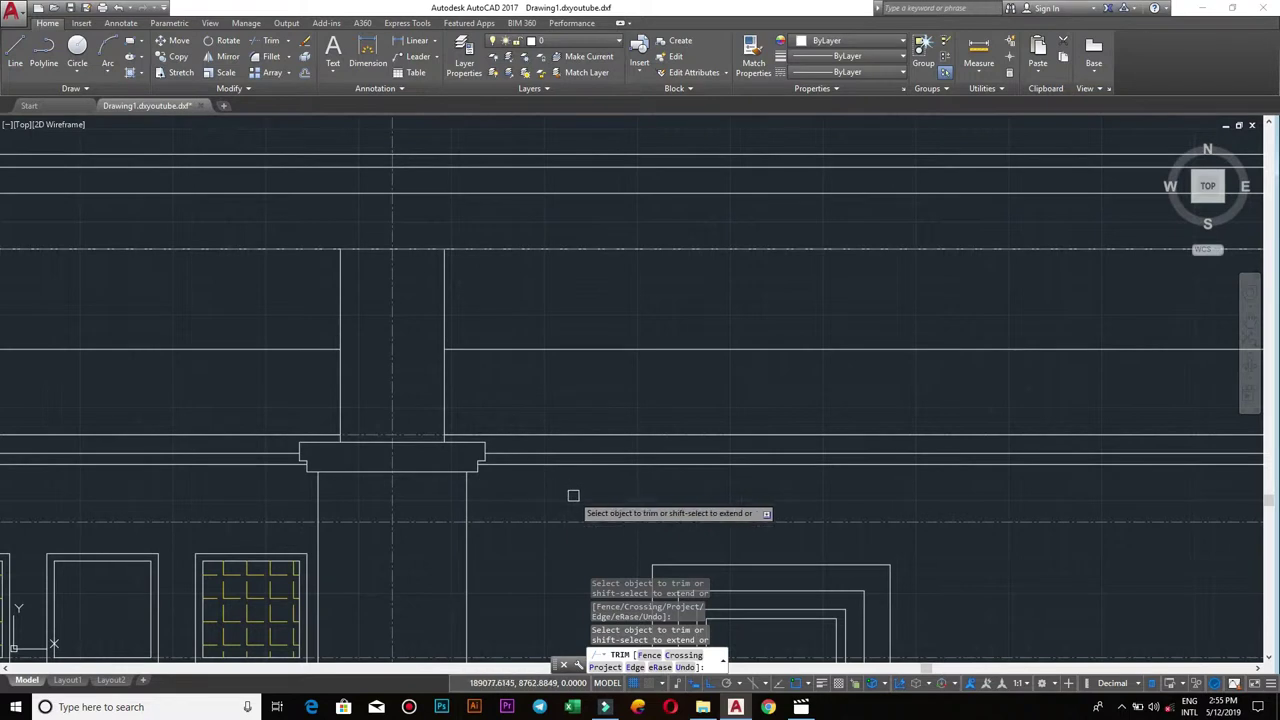
pyautogui.scroll(-4, 573, 496)
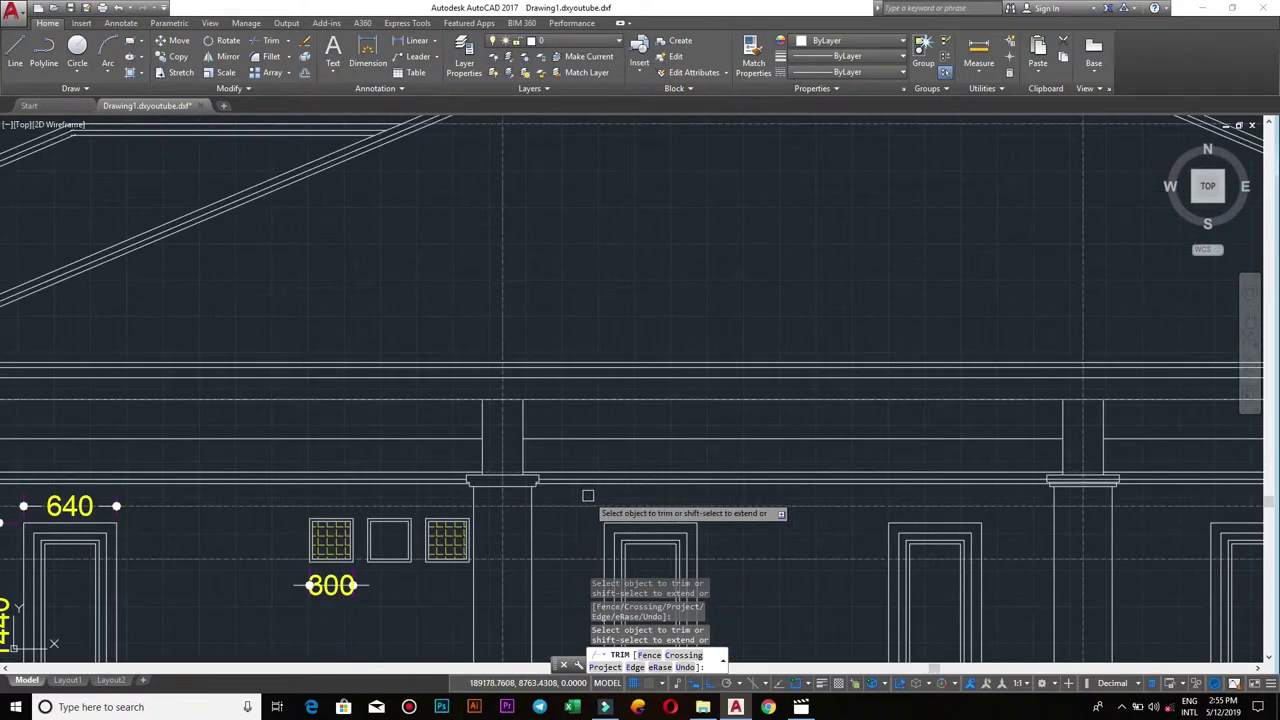
pyautogui.scroll(6, 508, 495)
# - Undo the last wrong trim, check the capital close up, and end trimming
pyautogui.hotkey('ctrl', 'z')
pyautogui.scroll(-3, 364, 516)
pyautogui.moveTo(180, 512); pyautogui.dragTo(486, 526, button='middle')
pyautogui.scroll(-3, 486, 525)
pyautogui.scroll(5, 457, 523)
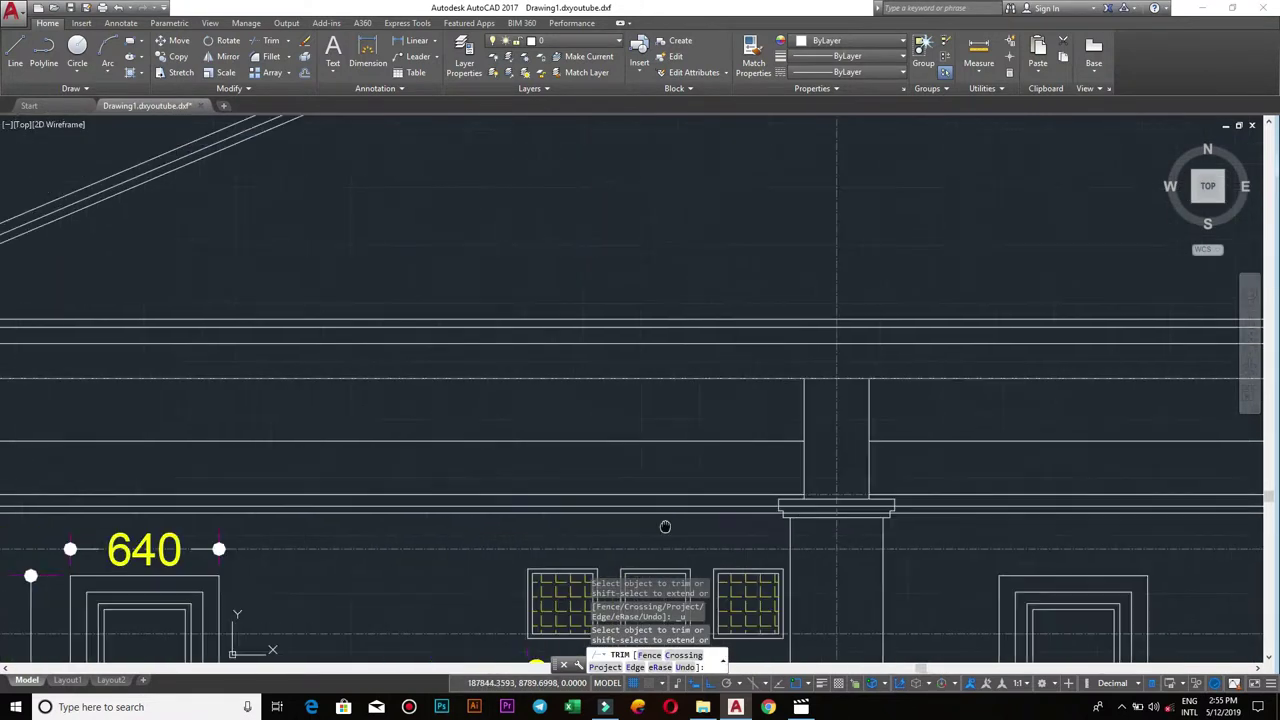
pyautogui.scroll(-2, 445, 540)
pyautogui.moveTo(441, 540); pyautogui.dragTo(571, 537, button='middle')
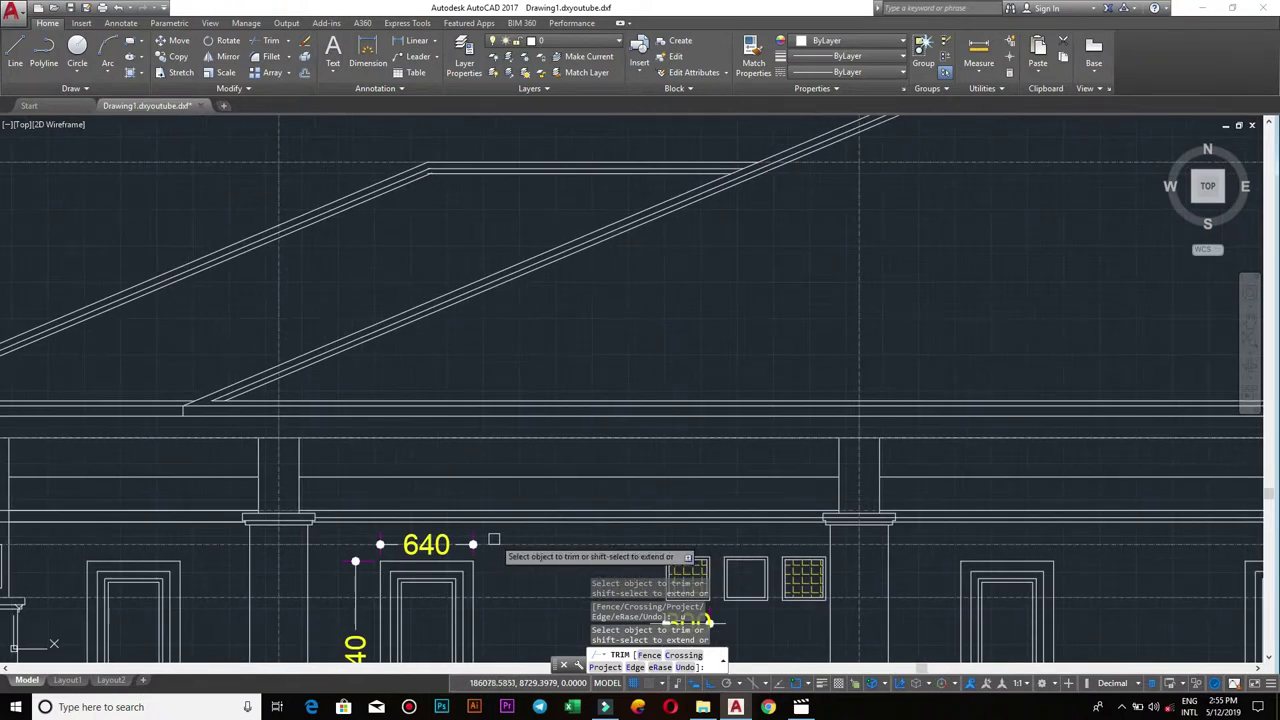
pyautogui.scroll(8, 862, 537)
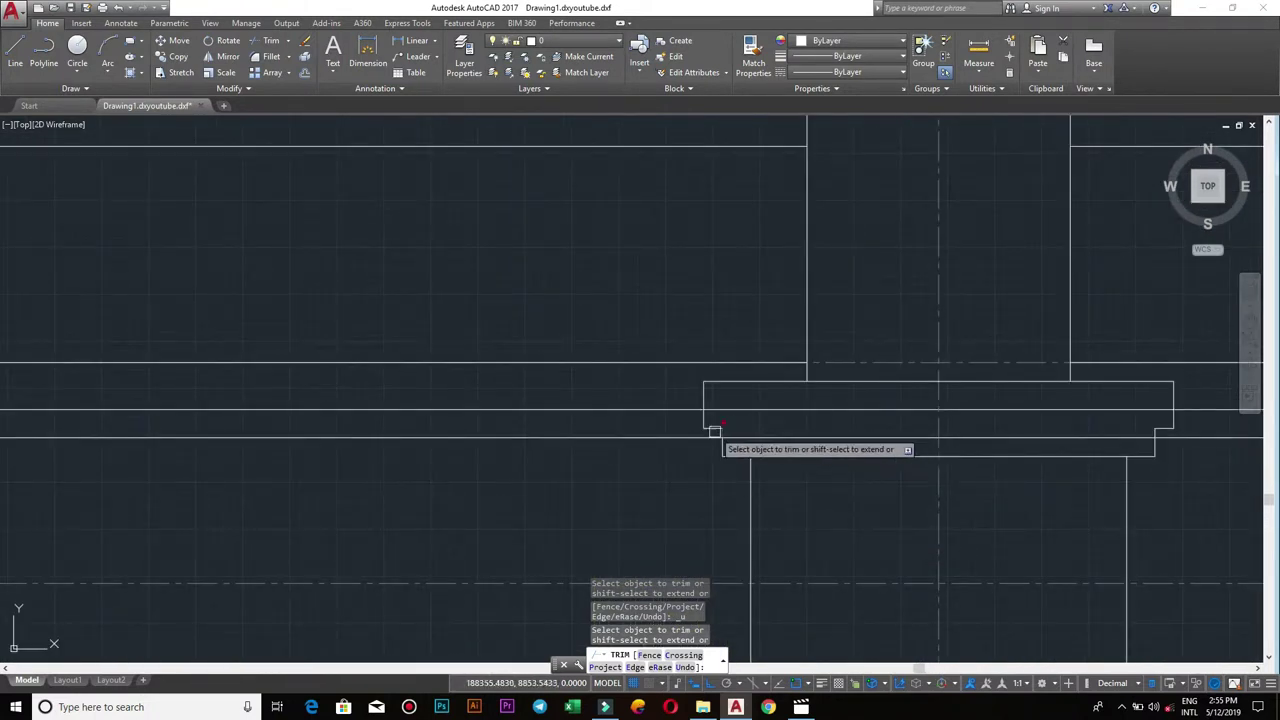
pyautogui.scroll(-3, 692, 460)
pyautogui.press('Escape')
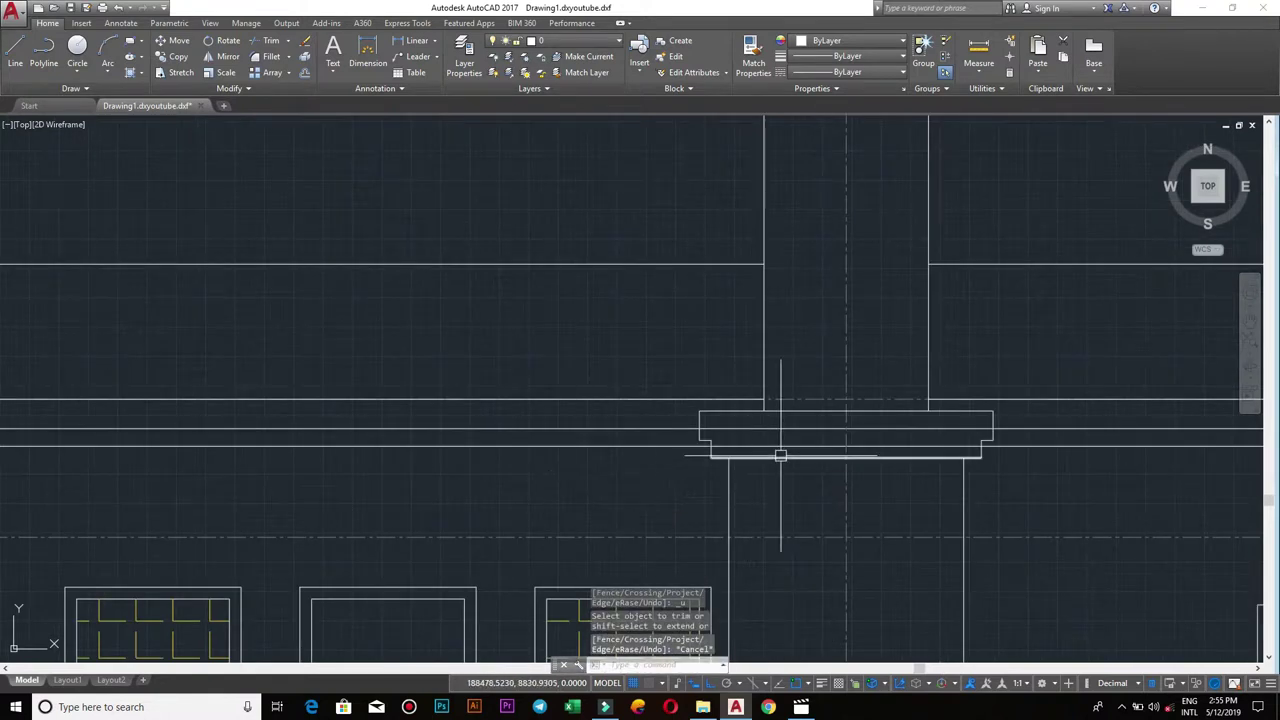
pyautogui.scroll(-3, 780, 456)
pyautogui.scroll(-3, 780, 456)
pyautogui.scroll(2, 860, 500)
pyautogui.scroll(4, 748, 481)
pyautogui.scroll(-3, 748, 481)
pyautogui.scroll(-1, 748, 481)
pyautogui.scroll(5, 320, 440)
pyautogui.moveTo(320, 440); pyautogui.dragTo(546, 451, button='middle')
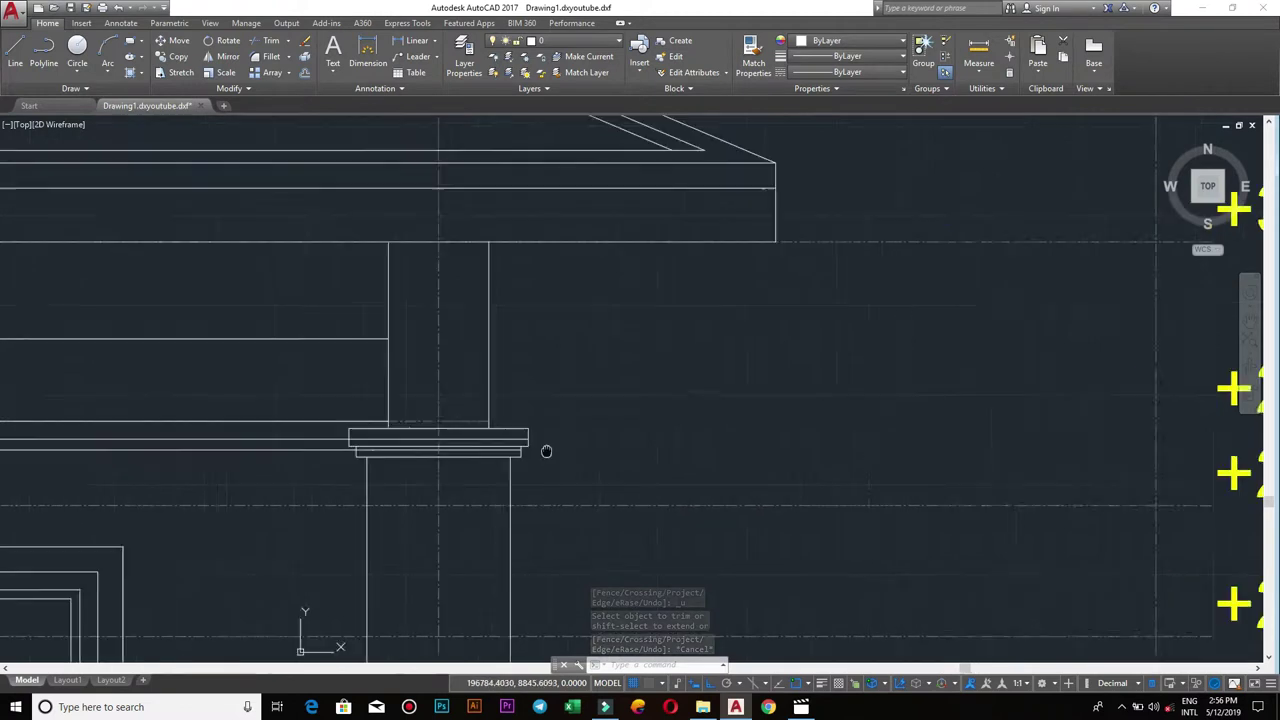
pyautogui.scroll(2, 414, 447)
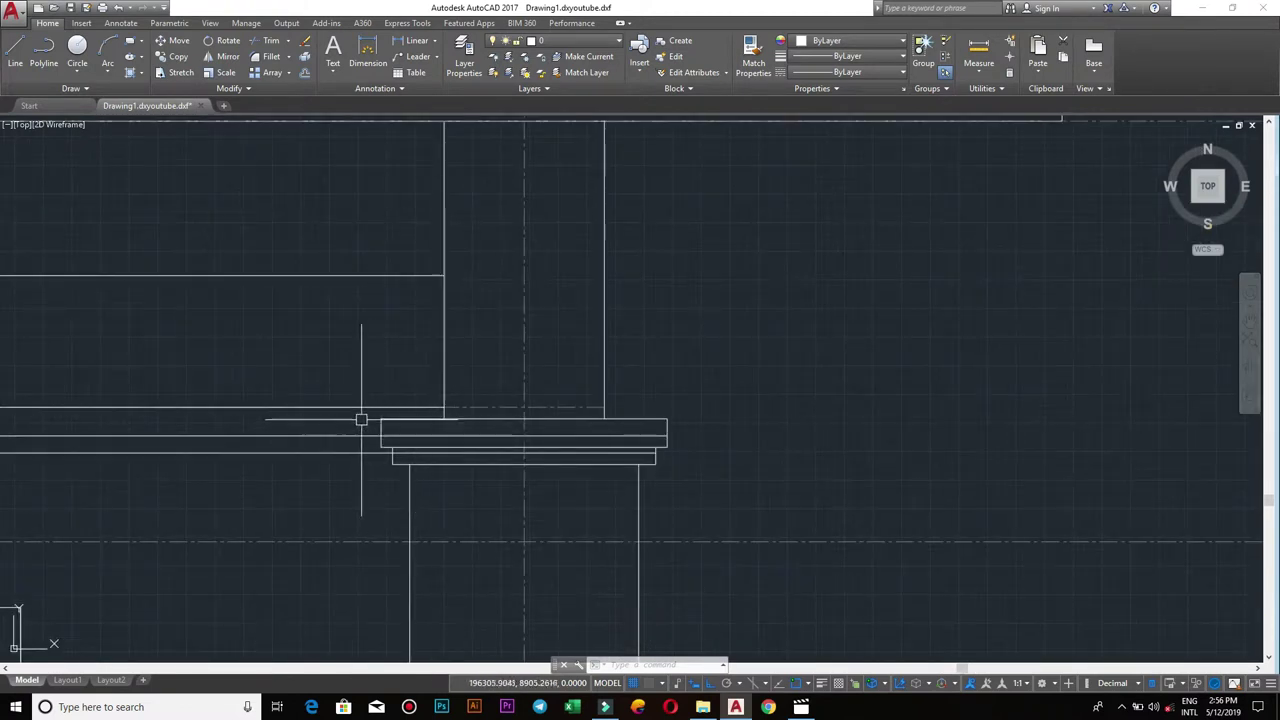
pyautogui.click(354, 388)
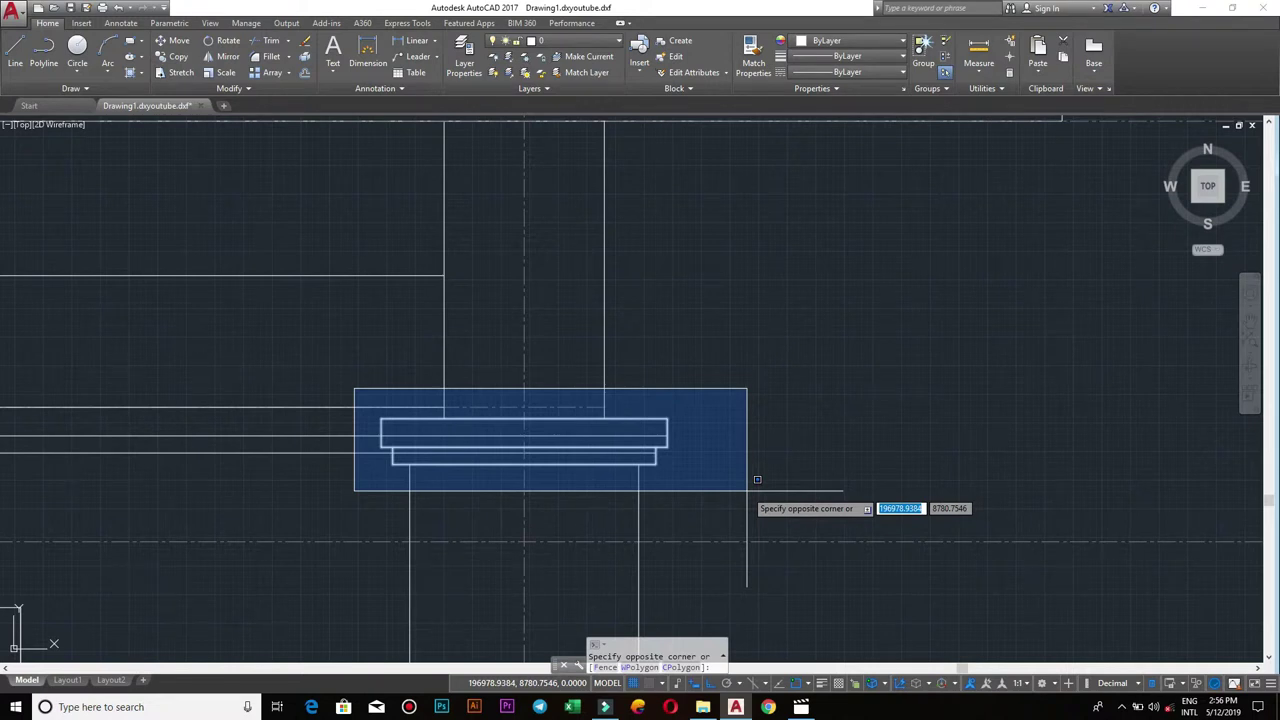
pyautogui.click(392, 341)
pyautogui.scroll(-2, 403, 369)
pyautogui.scroll(-3, 491, 363)
pyautogui.scroll(-4, 376, 404)
pyautogui.scroll(-2, 376, 404)
pyautogui.scroll(-3, 286, 400)
pyautogui.scroll(8, 434, 371)
pyautogui.moveTo(680, 371); pyautogui.dragTo(527, 344, button='middle')
pyautogui.scroll(6, 409, 306)
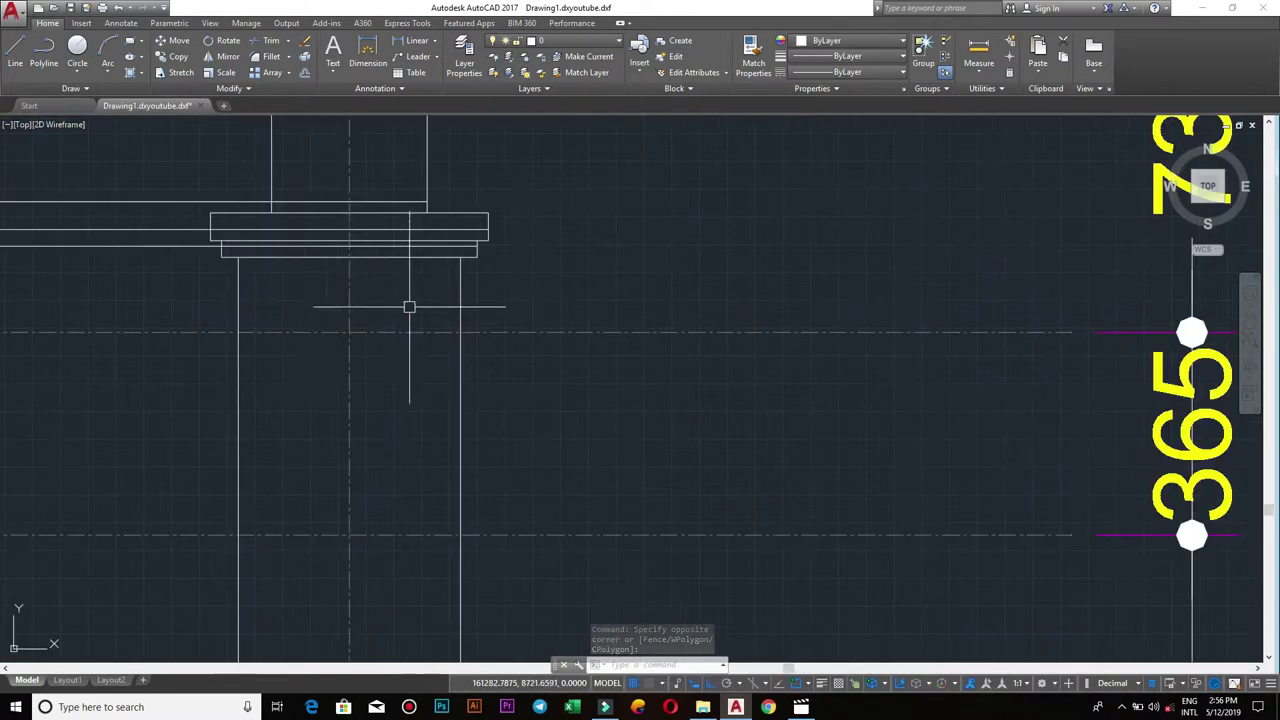
pyautogui.scroll(-4, 414, 300)
pyautogui.moveTo(384, 309); pyautogui.dragTo(576, 322, button='middle')
pyautogui.scroll(-3, 576, 322)
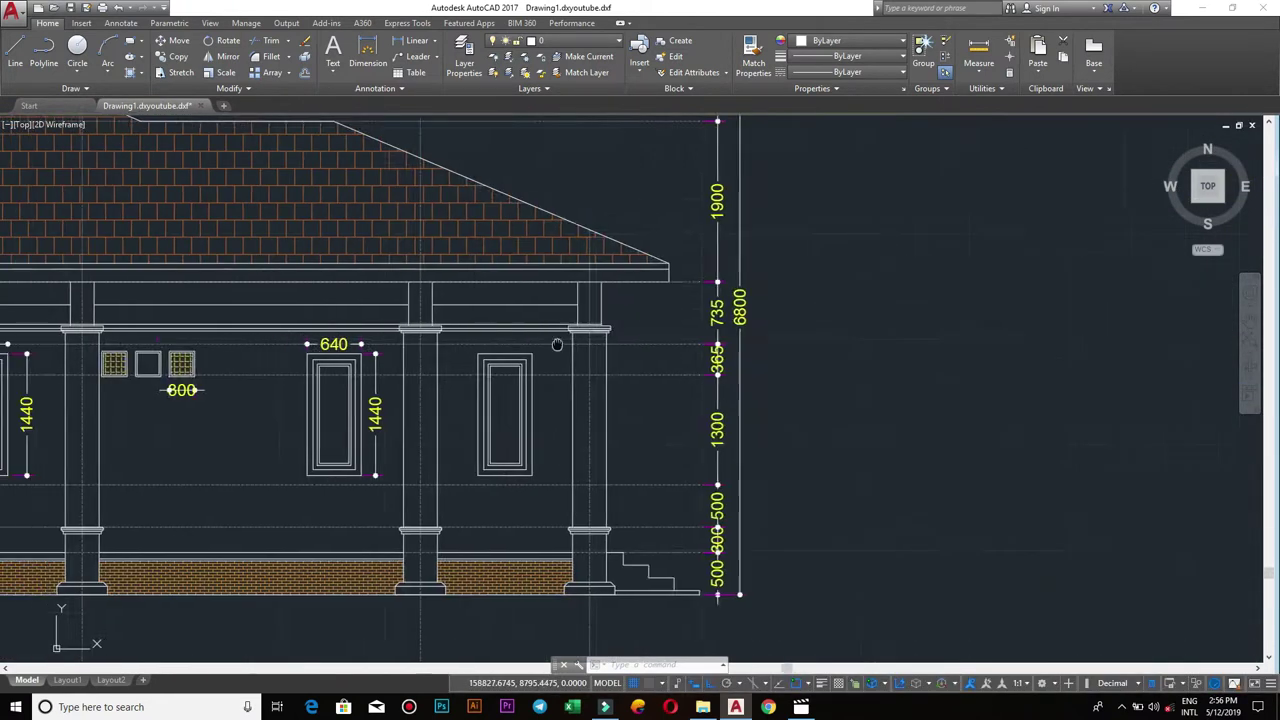
pyautogui.moveTo(560, 400); pyautogui.dragTo(871, 397, button='middle')
pyautogui.scroll(3, 566, 414)
pyautogui.scroll(2, 590, 400)
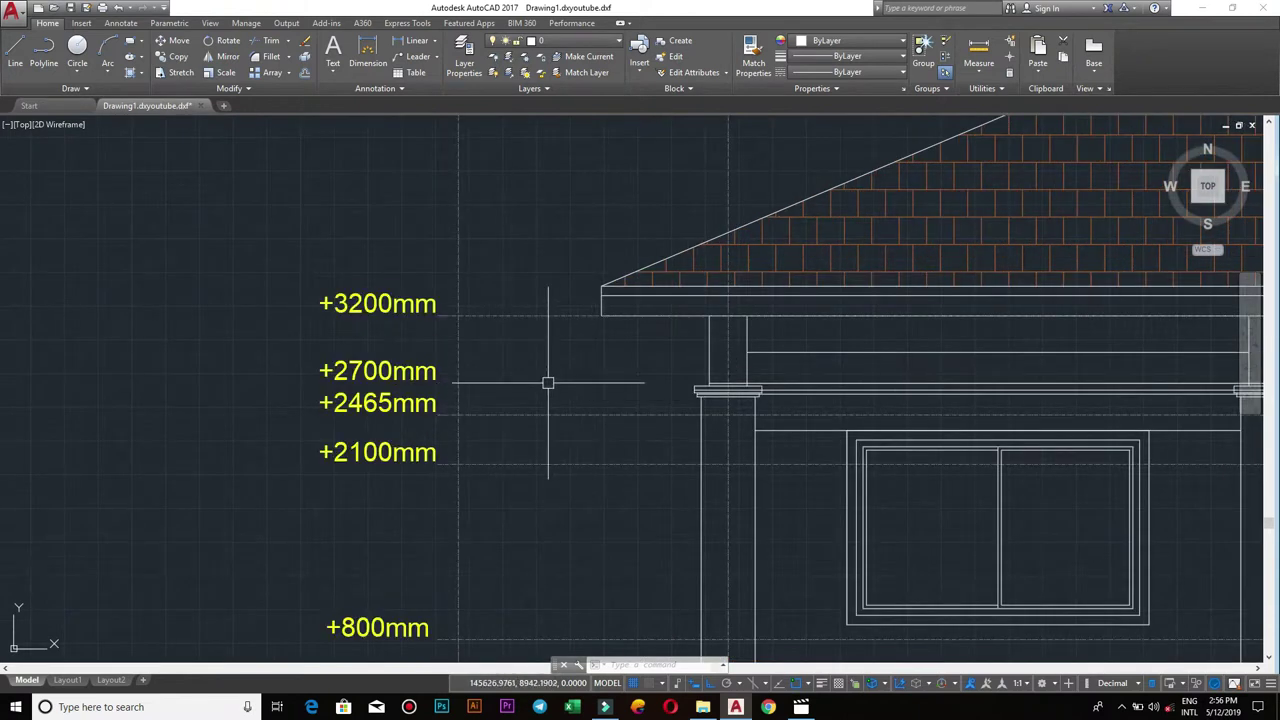
pyautogui.scroll(-5, 634, 403)
pyautogui.moveTo(30, 400); pyautogui.dragTo(321, 397, button='middle')
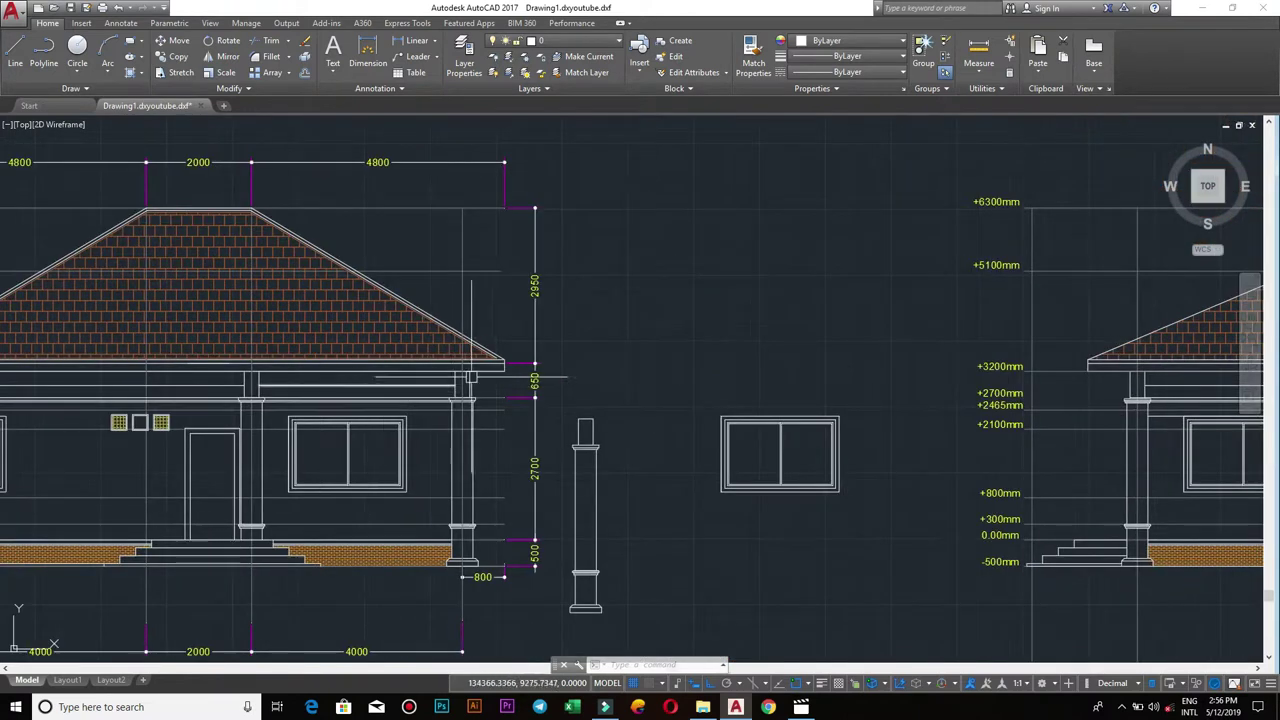
pyautogui.moveTo(1078, 425); pyautogui.dragTo(790, 440, button='middle')
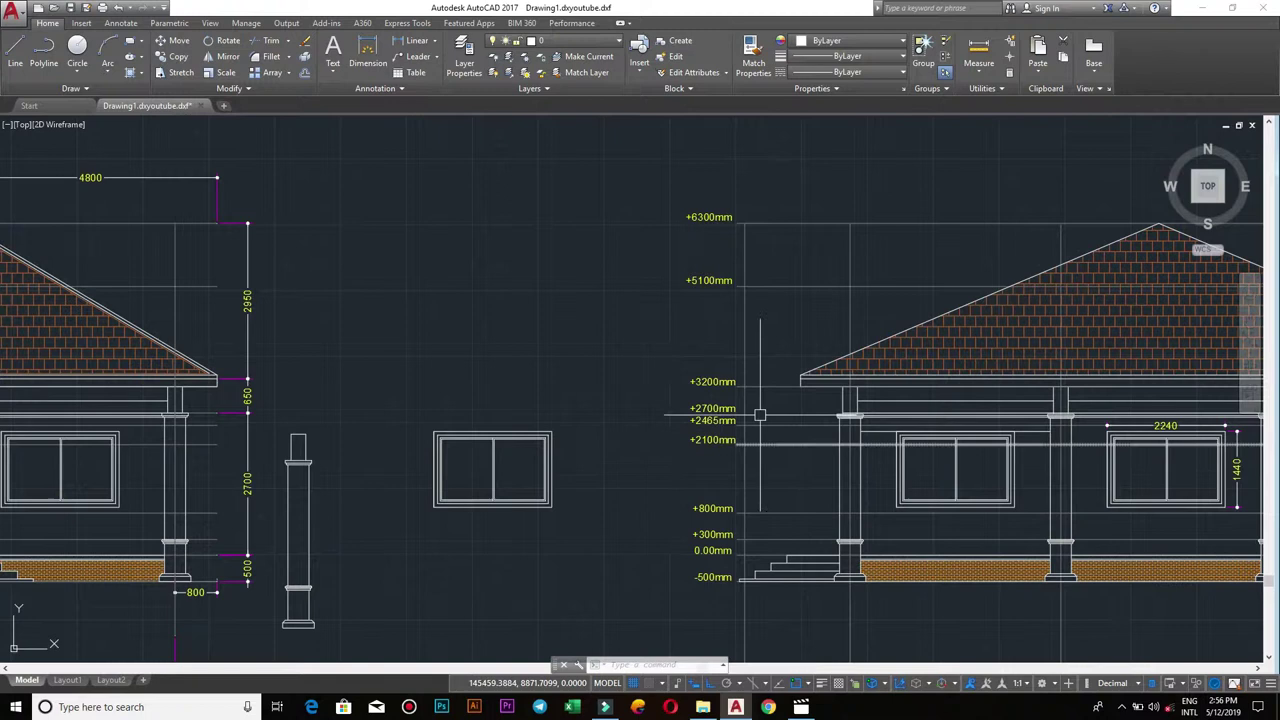
pyautogui.scroll(4, 760, 415)
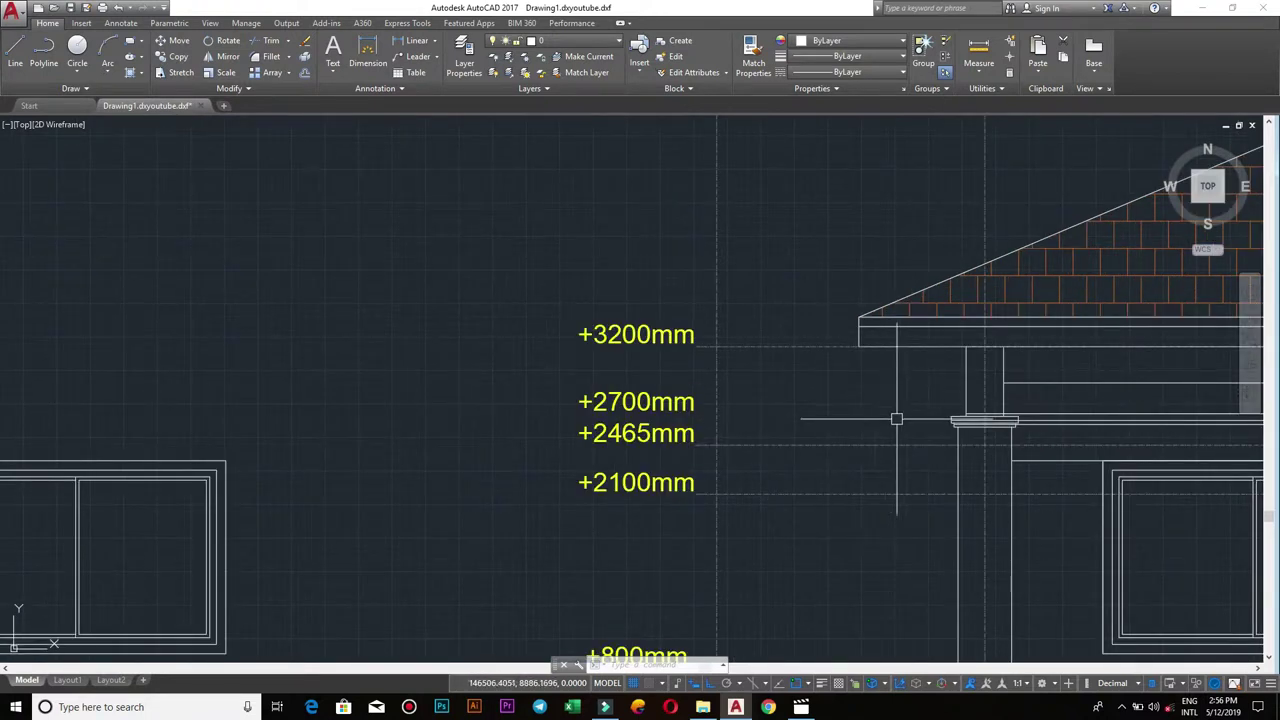
pyautogui.moveTo(896, 419); pyautogui.dragTo(714, 414, button='middle')
pyautogui.scroll(2, 760, 413)
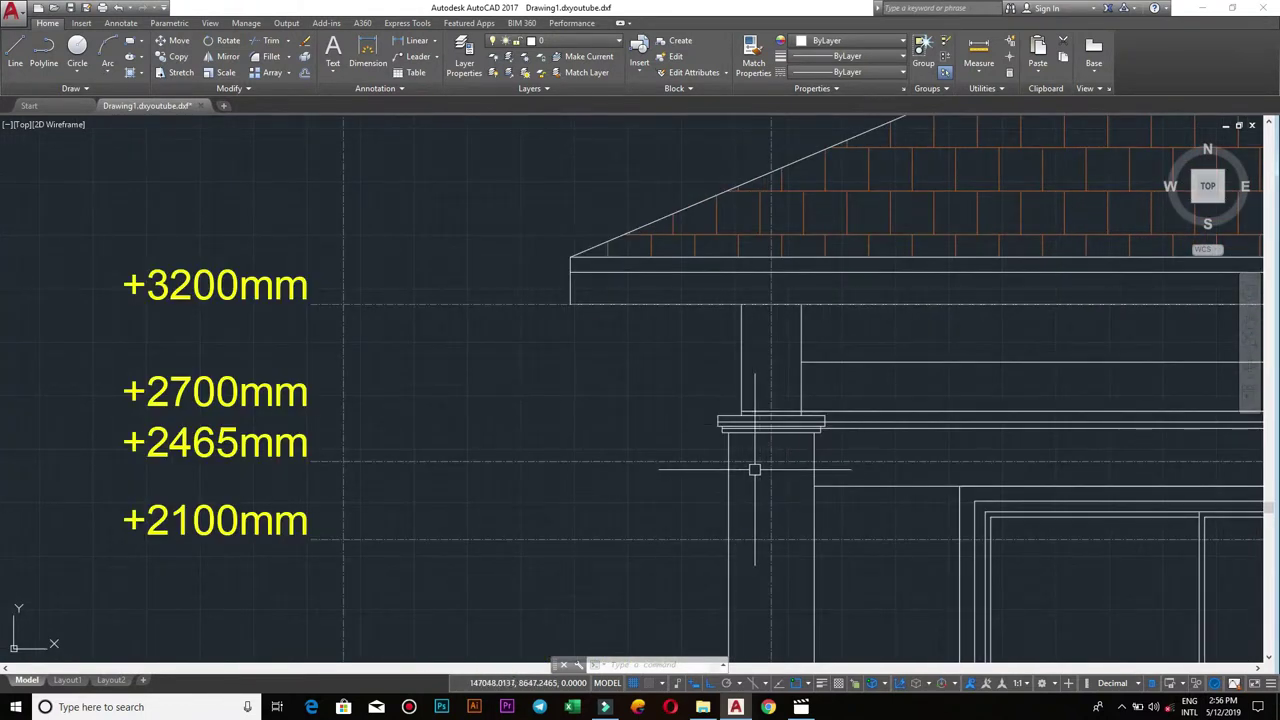
# - Try stretching the beam line above the cap leftward by its endpoint, then cancel
pyautogui.scroll(-2, 765, 475)
pyautogui.scroll(5, 780, 470)
pyautogui.click(854, 331)
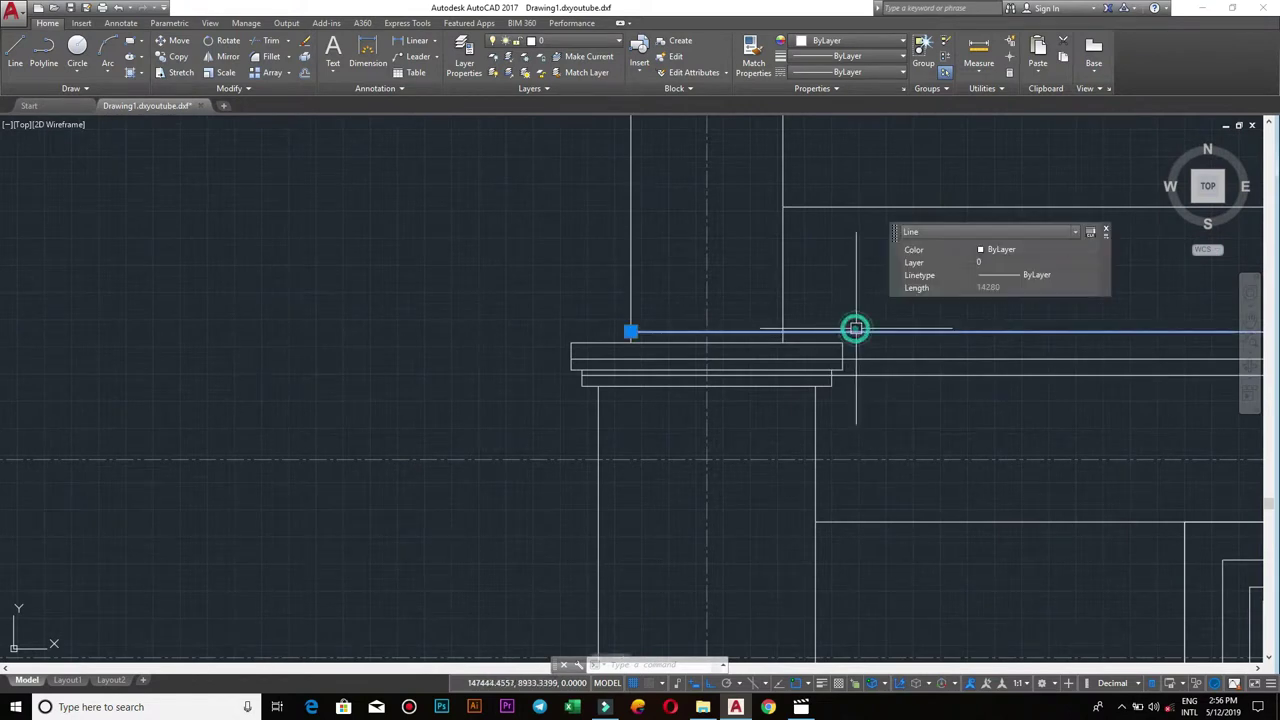
pyautogui.click(630, 332)
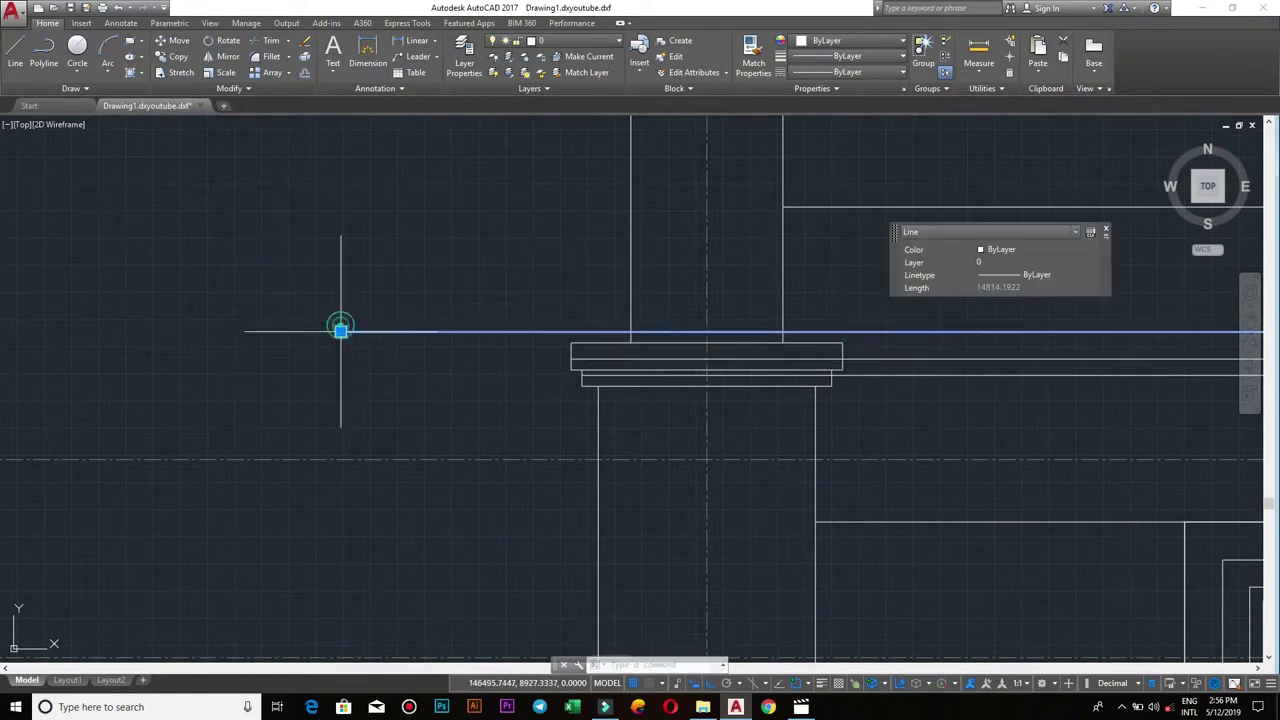
pyautogui.click(340, 331)
pyautogui.press('Escape')
pyautogui.click(386, 333)
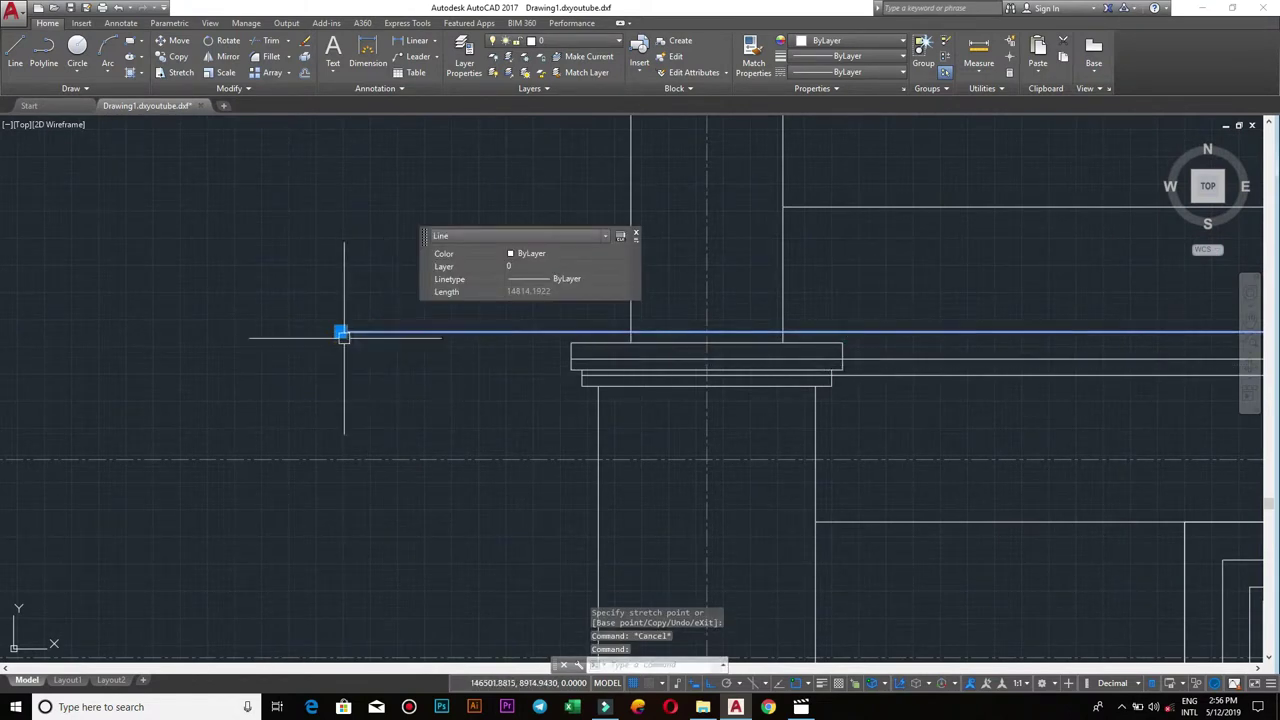
pyautogui.click(338, 332)
pyautogui.press('Escape')
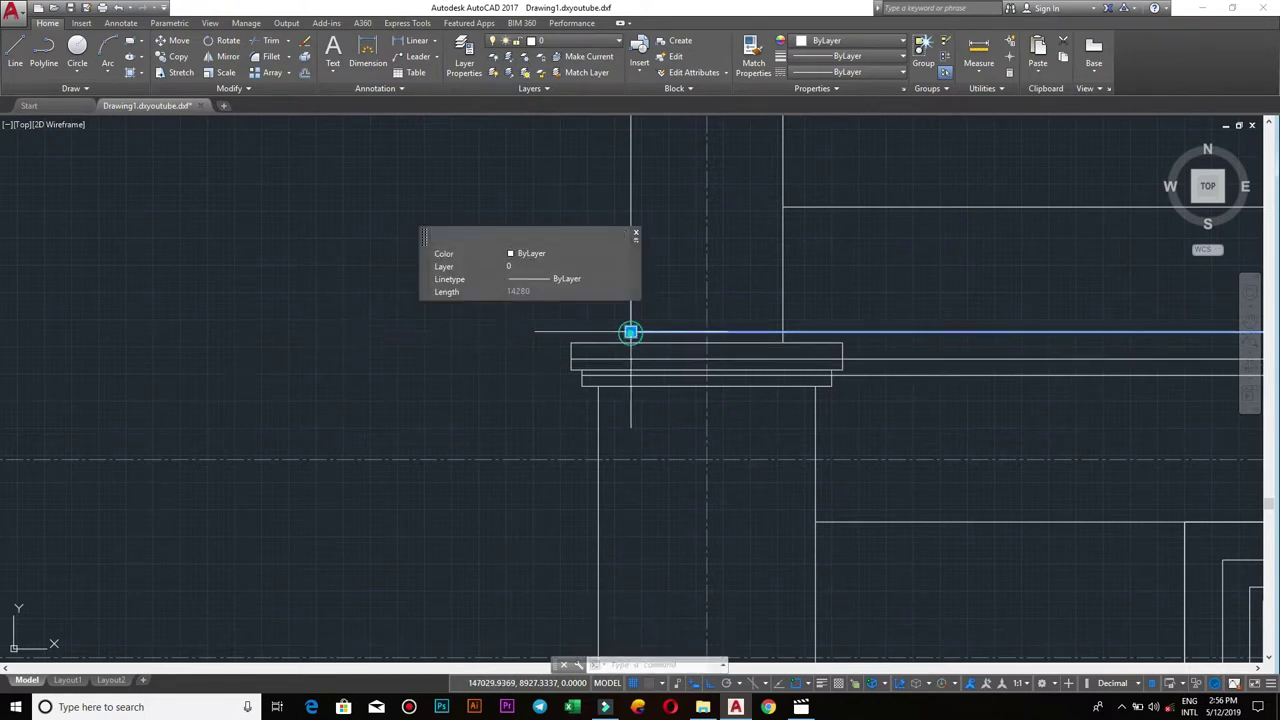
pyautogui.scroll(-4, 540, 408)
pyautogui.scroll(-3, 540, 408)
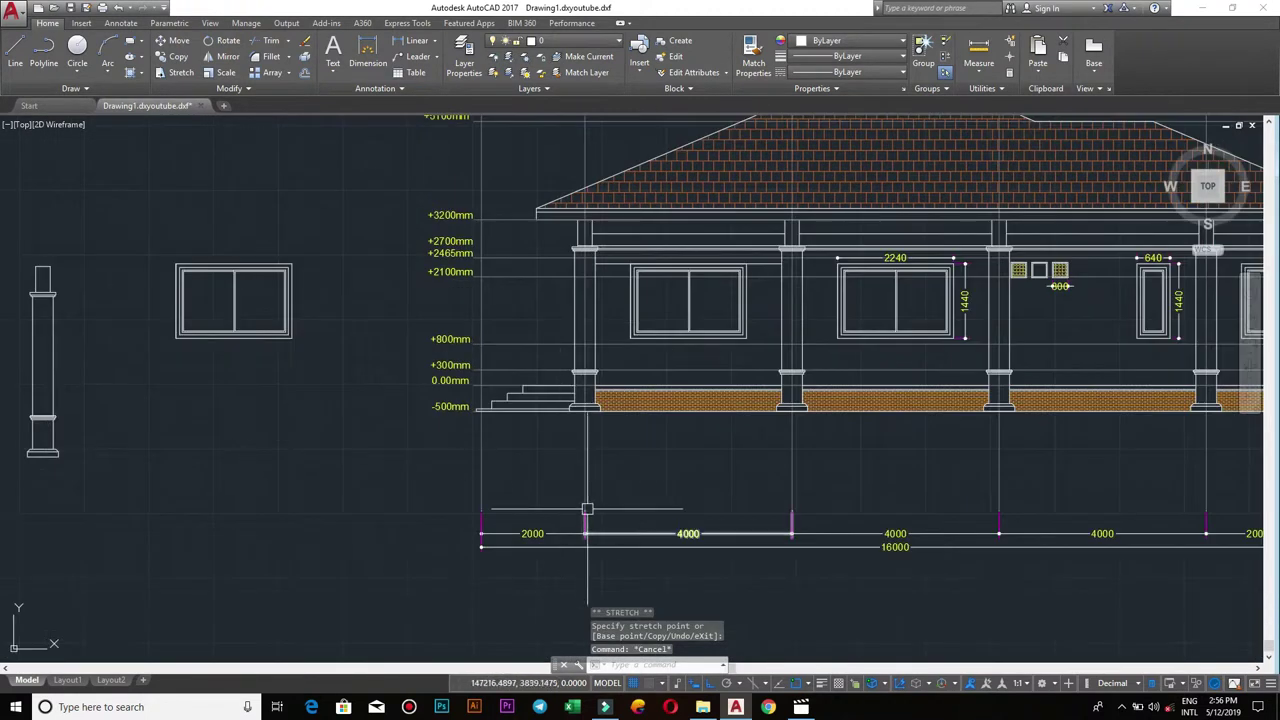
pyautogui.scroll(2, 552, 447)
# - Offset the 0.00mm floor line up by 2700 to the +2700mm level
pyautogui.press('Return')
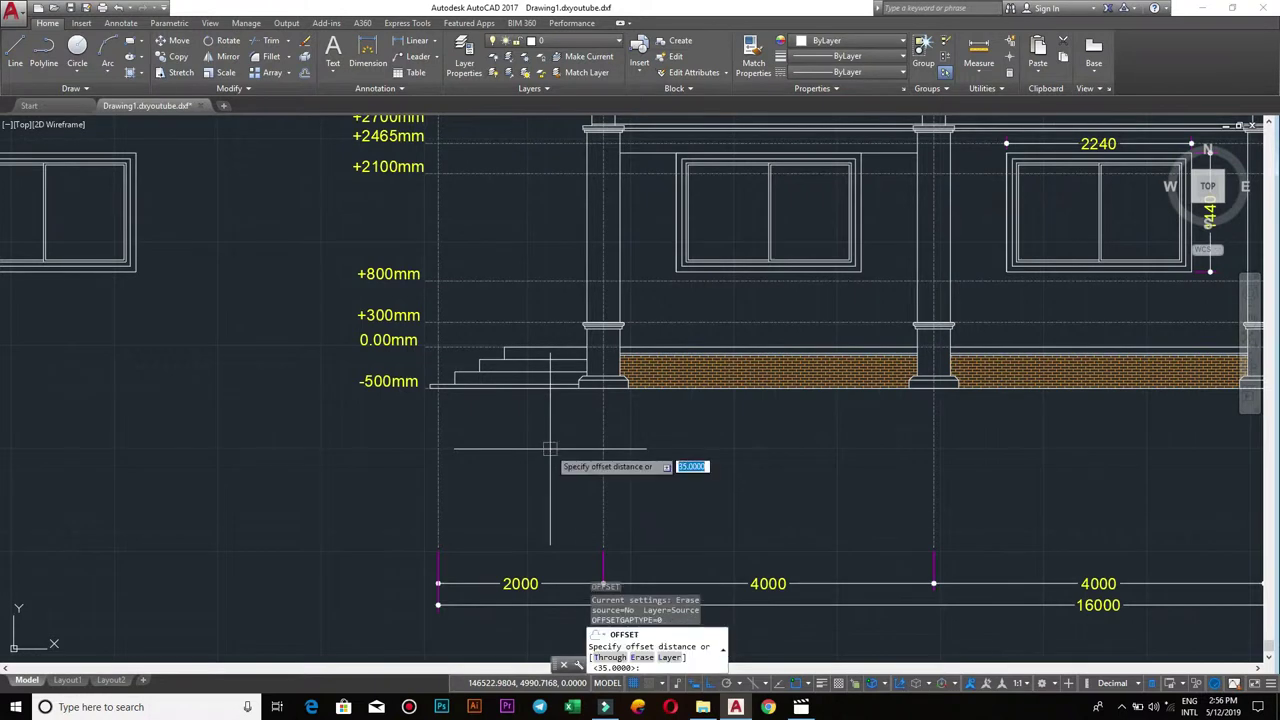
pyautogui.moveTo(560, 430); pyautogui.dragTo(560, 541, button='middle')
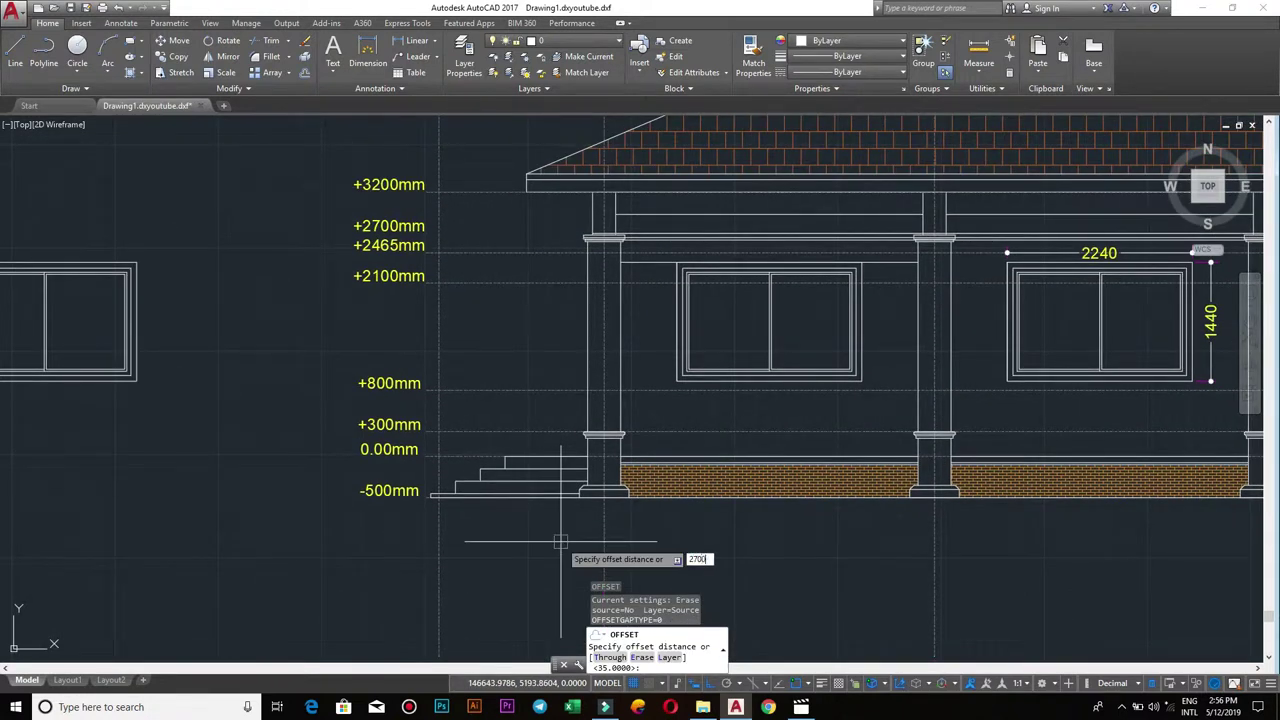
pyautogui.write('2700')
pyautogui.press('Return')
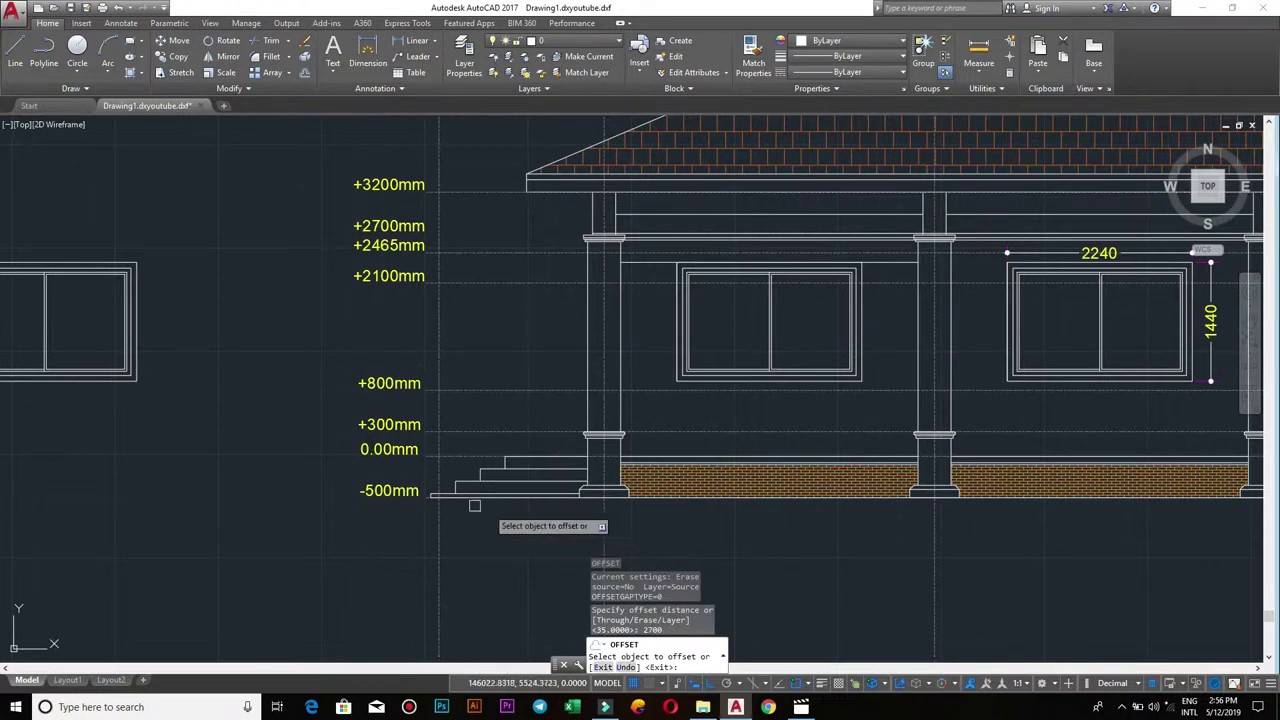
pyautogui.scroll(2, 474, 495)
pyautogui.click(466, 446)
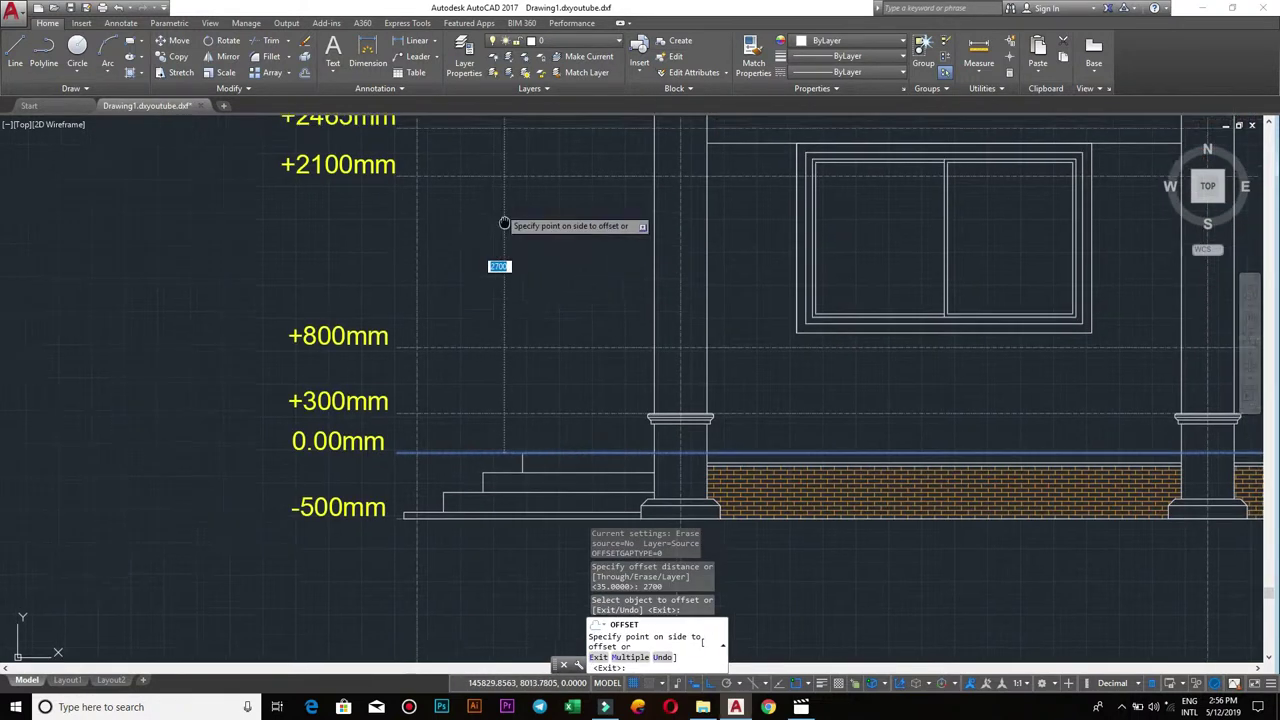
pyautogui.moveTo(504, 223); pyautogui.dragTo(473, 506, button='middle')
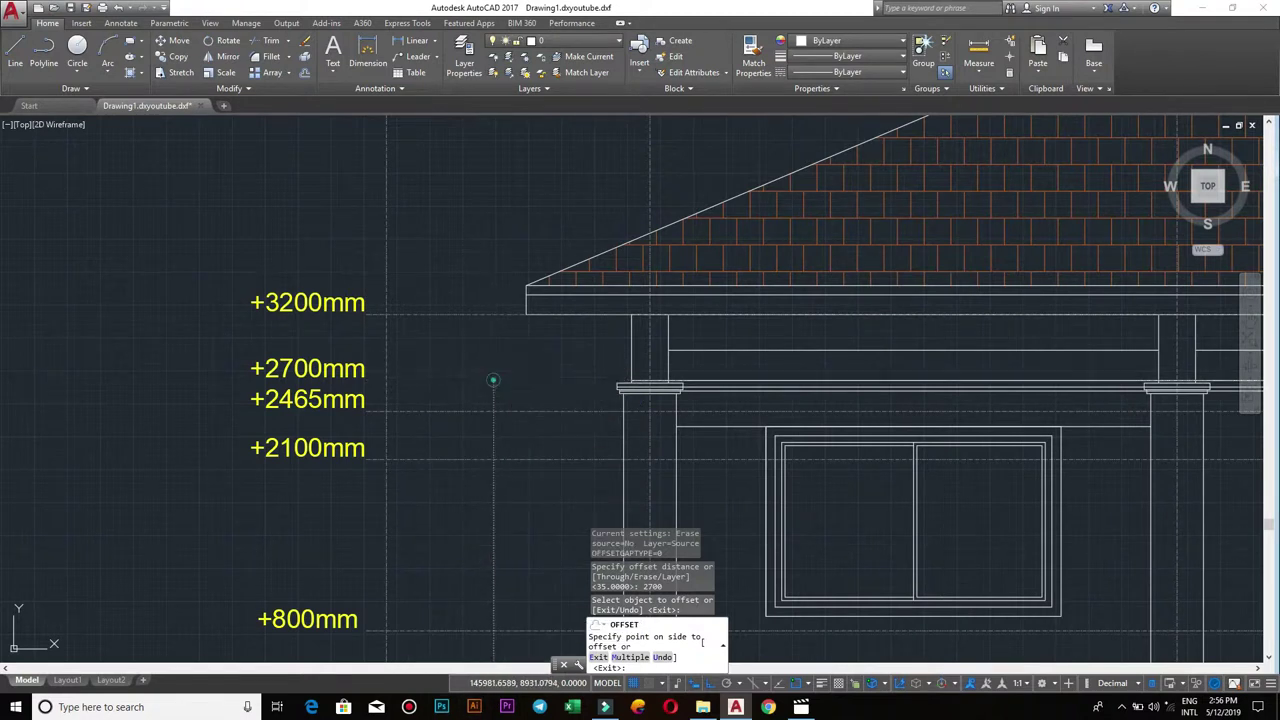
pyautogui.click(493, 380)
pyautogui.scroll(5, 684, 372)
pyautogui.scroll(2, 684, 372)
pyautogui.press('Escape')
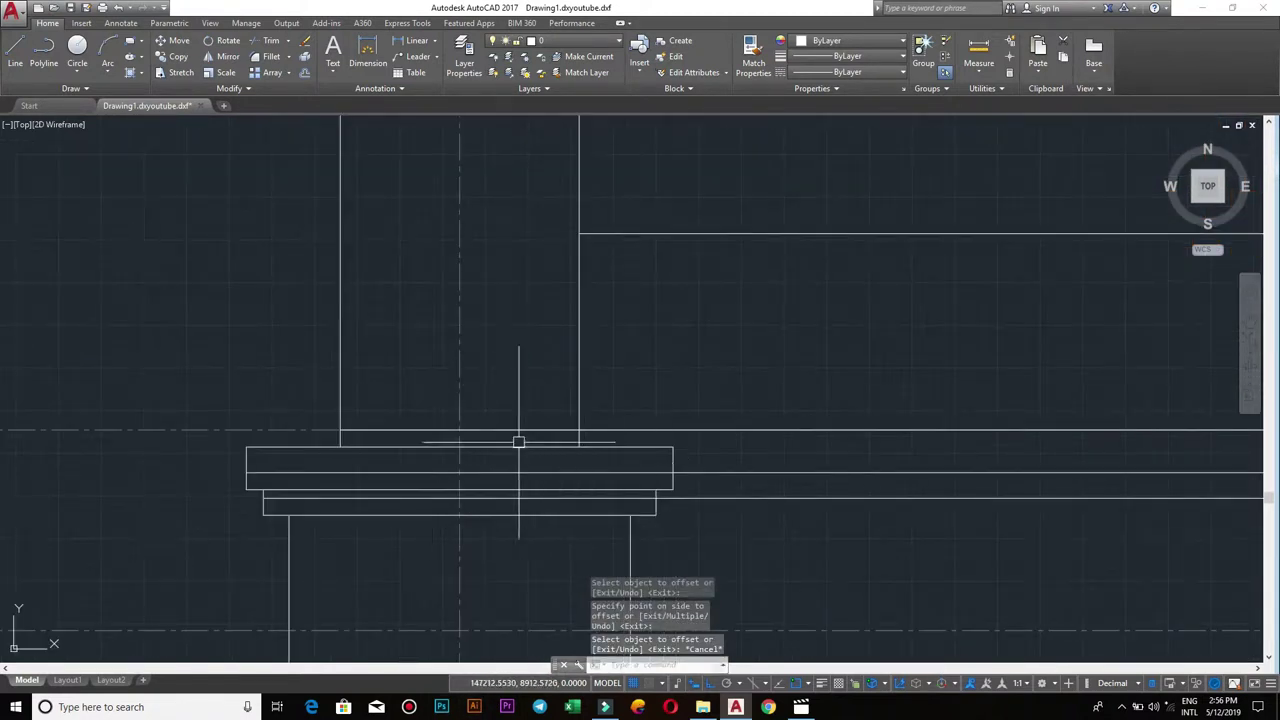
pyautogui.moveTo(802, 442); pyautogui.dragTo(668, 440, button='middle')
pyautogui.scroll(-4, 770, 440)
pyautogui.scroll(1, 770, 440)
pyautogui.scroll(-2, 765, 447)
pyautogui.moveTo(765, 447); pyautogui.dragTo(110, 443, button='middle')
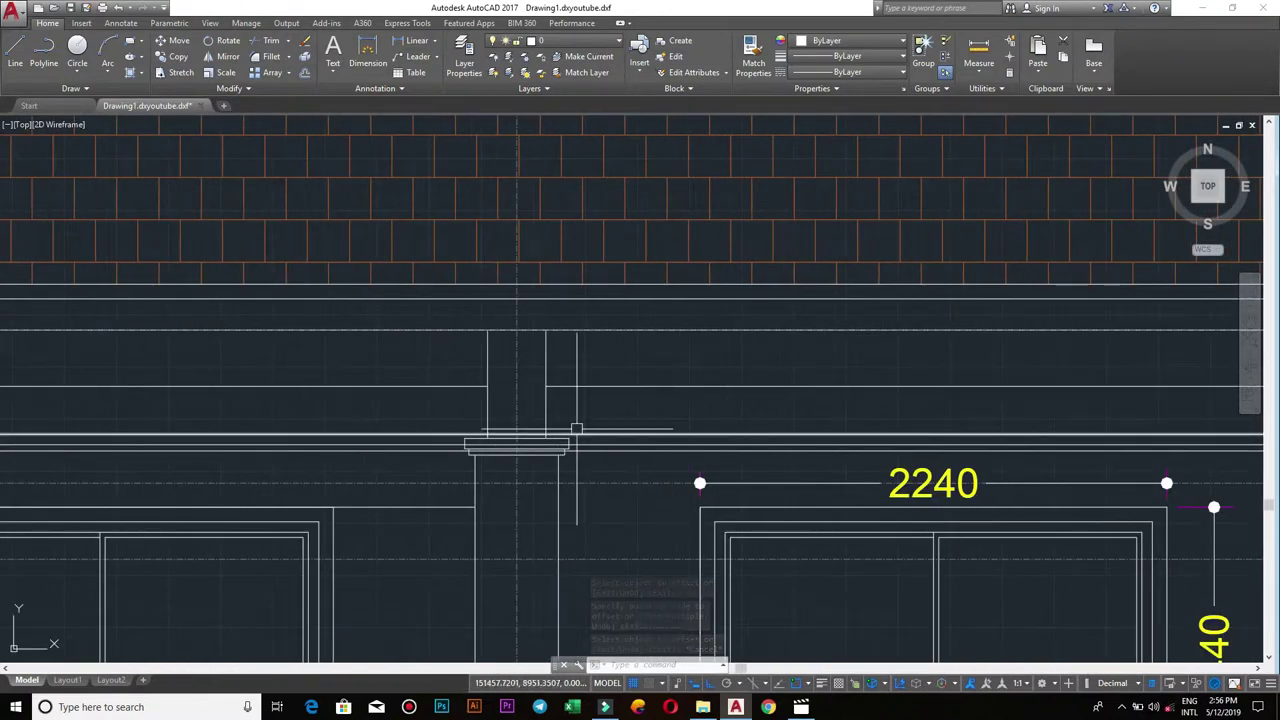
pyautogui.scroll(3, 548, 437)
pyautogui.click(593, 432)
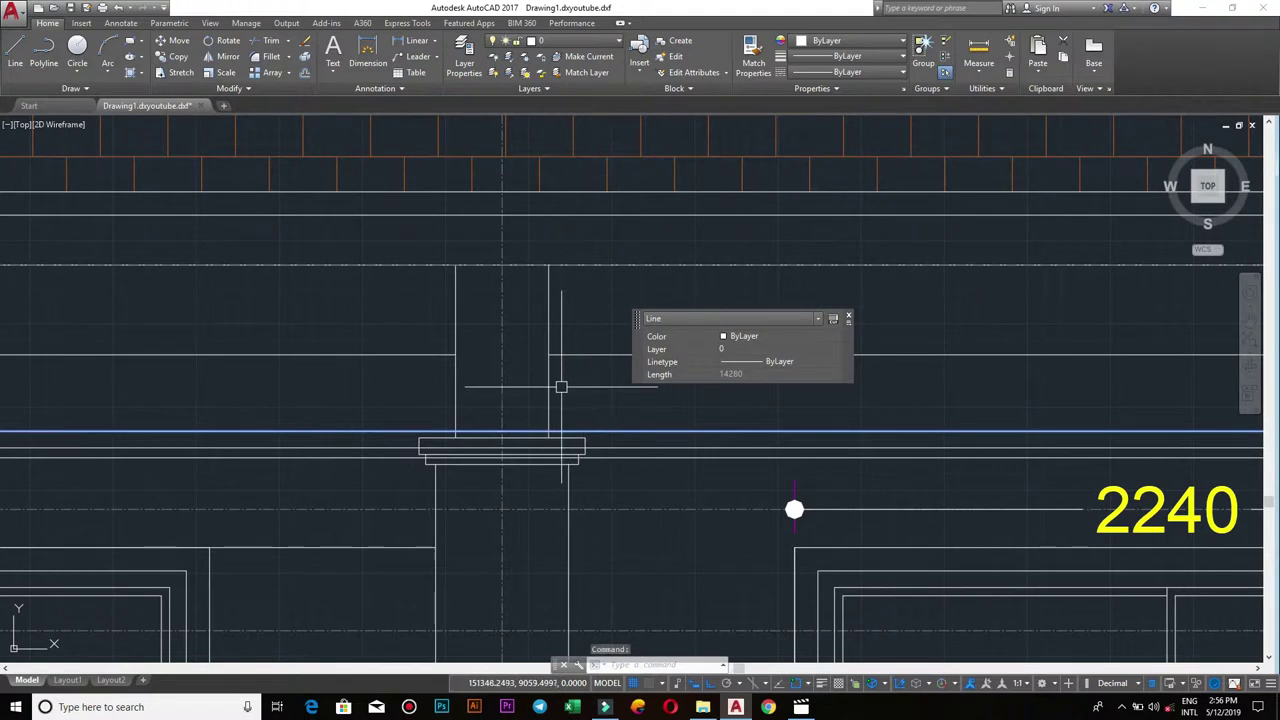
pyautogui.write('e')
pyautogui.press('Return')
pyautogui.scroll(-1, 709, 437)
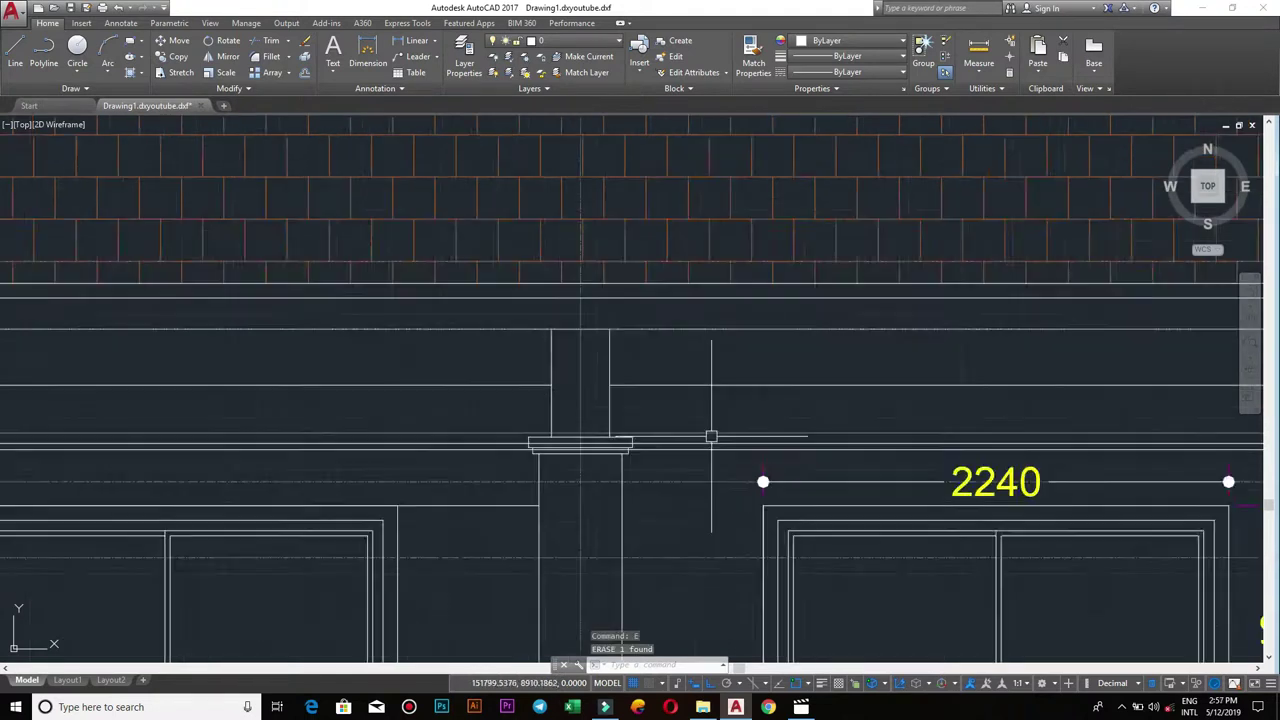
pyautogui.scroll(3, 711, 437)
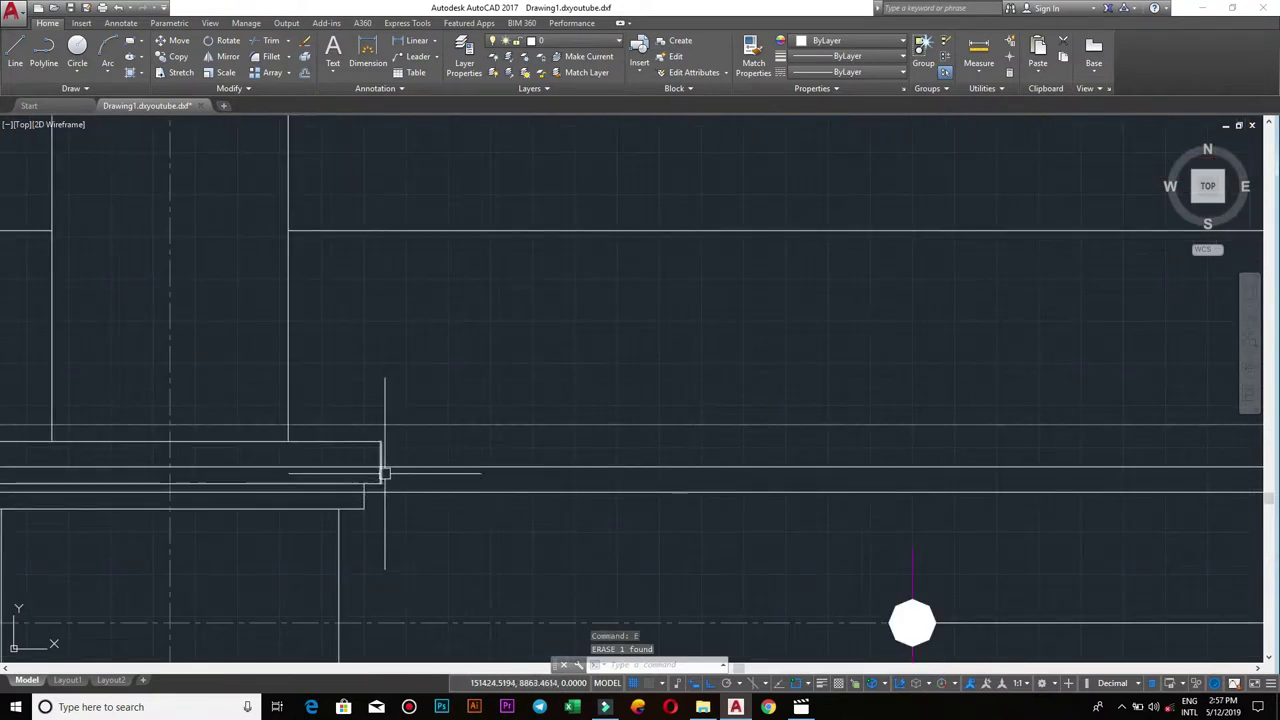
pyautogui.moveTo(385, 440); pyautogui.dragTo(554, 451, button='middle')
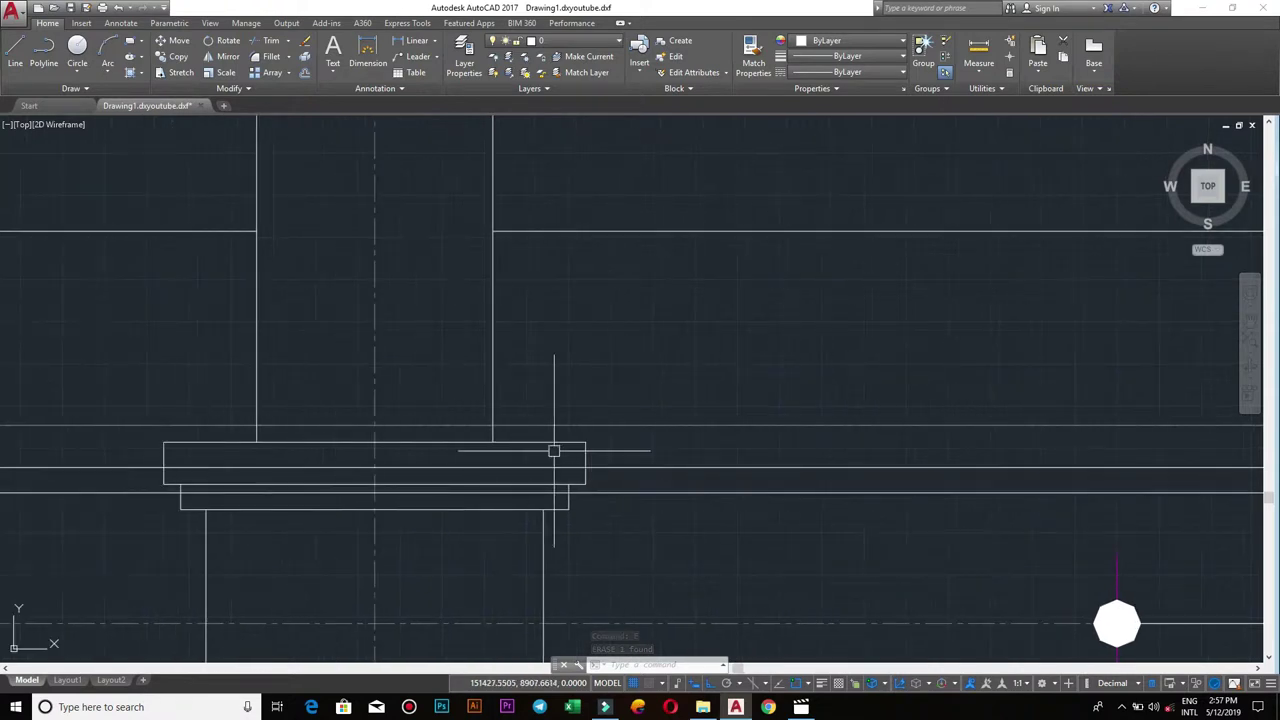
pyautogui.click(137, 434)
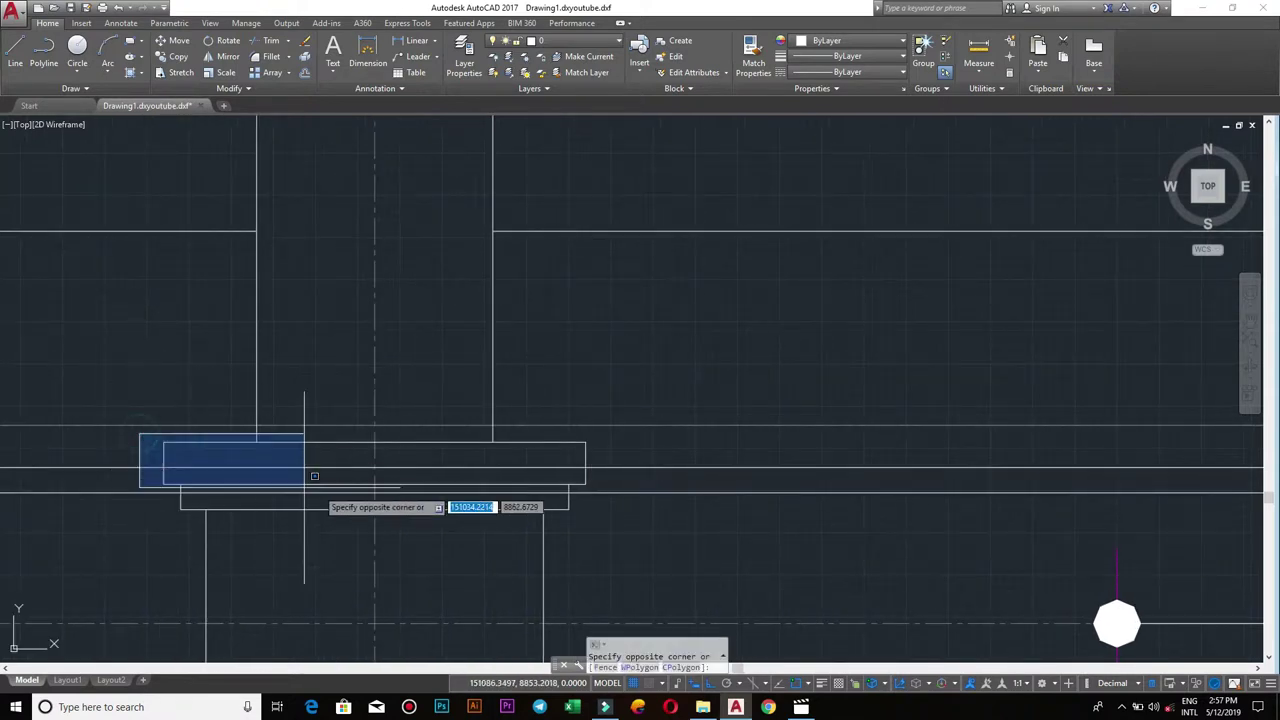
pyautogui.click(648, 535)
pyautogui.press('Return')
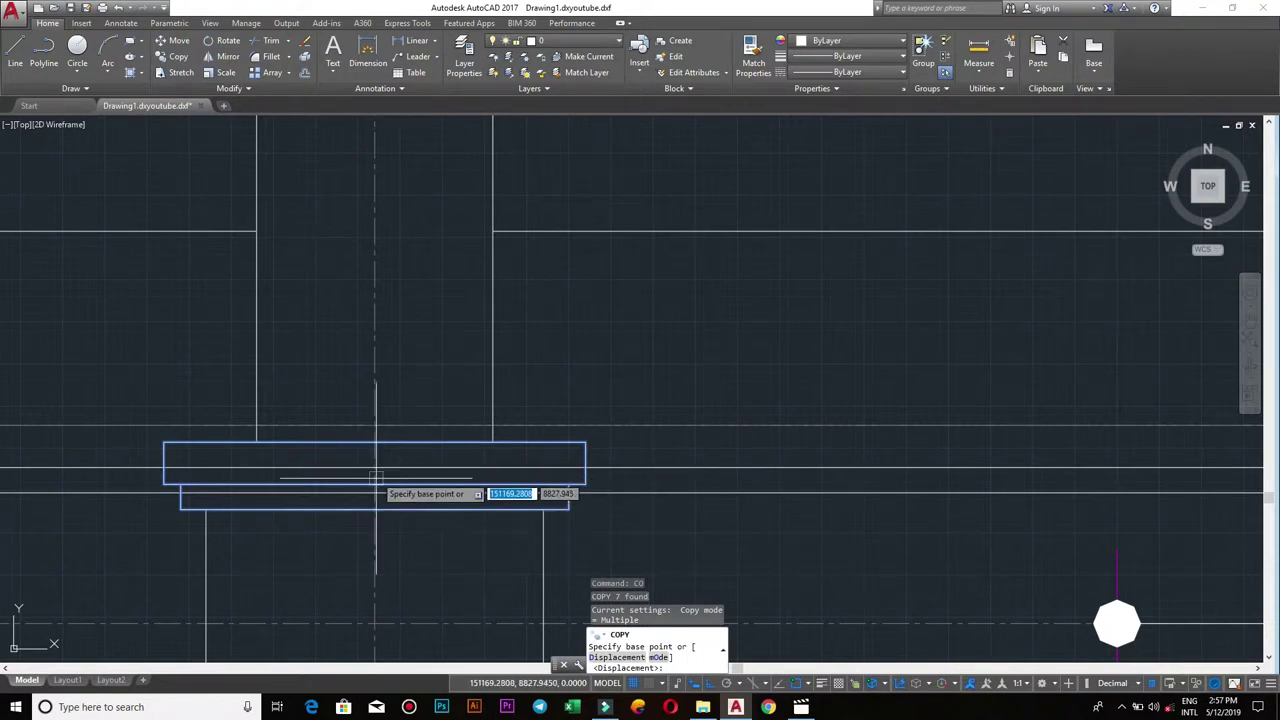
pyautogui.click(374, 442)
pyautogui.click(374, 426)
pyautogui.press('Escape')
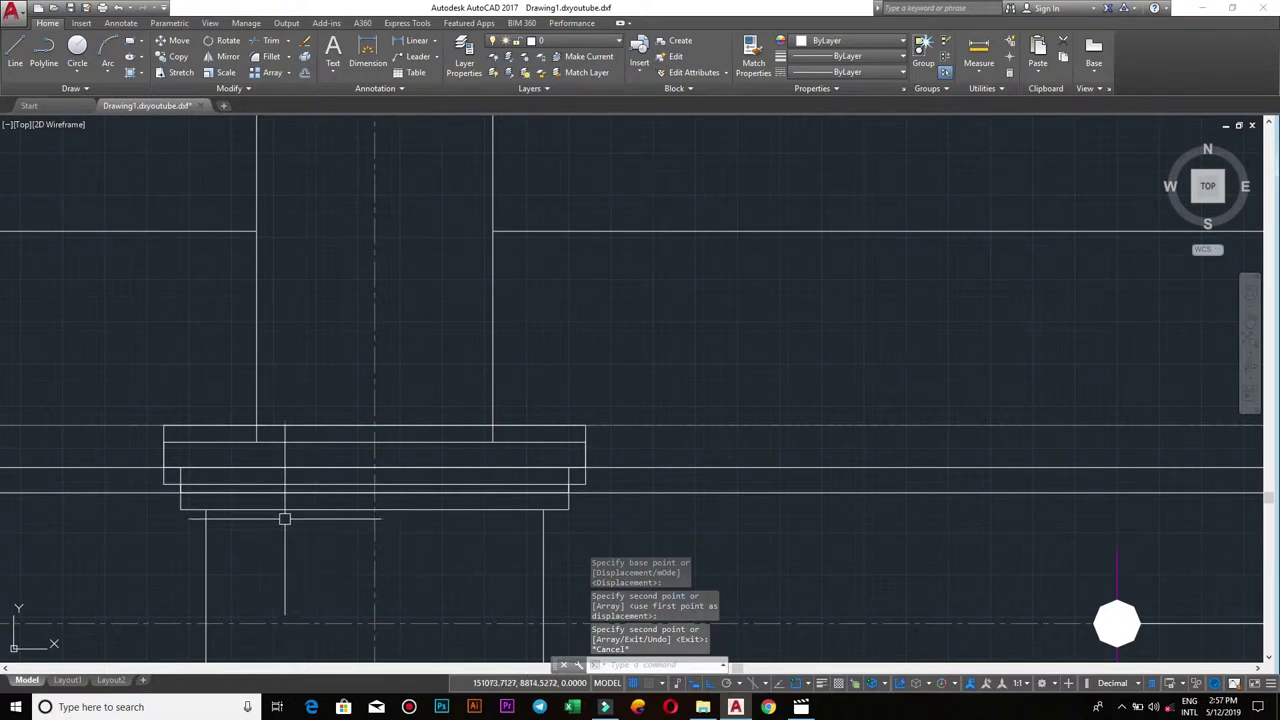
pyautogui.scroll(2, 283, 517)
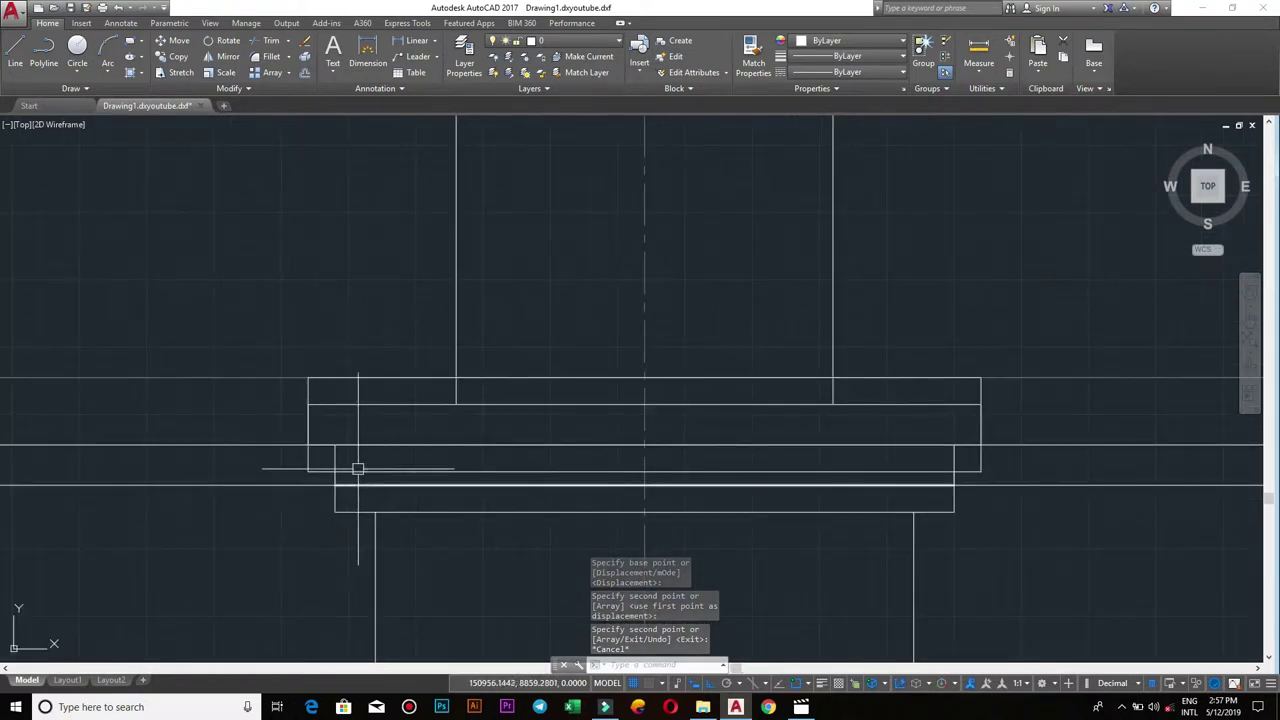
pyautogui.hotkey('ctrl', 'z')
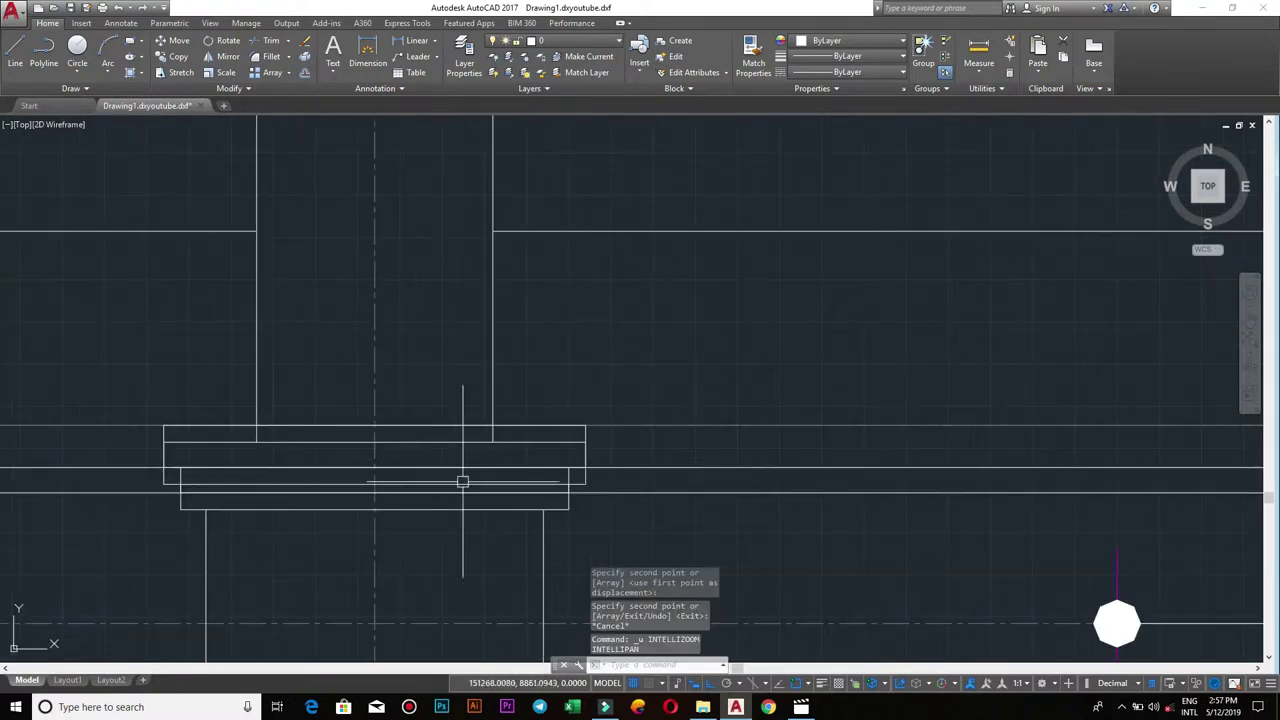
pyautogui.hotkey('ctrl', 'z')
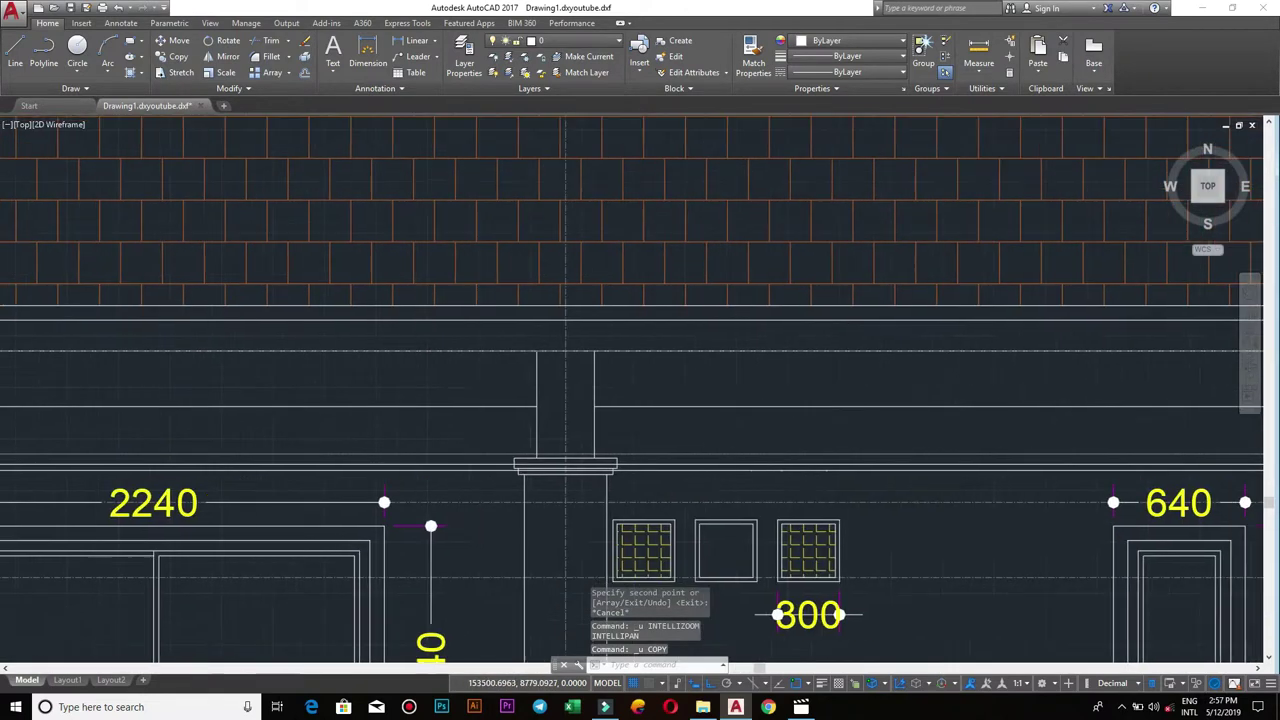
# - Erase the short vertical line beside the left porch column
pyautogui.scroll(5, 641, 432)
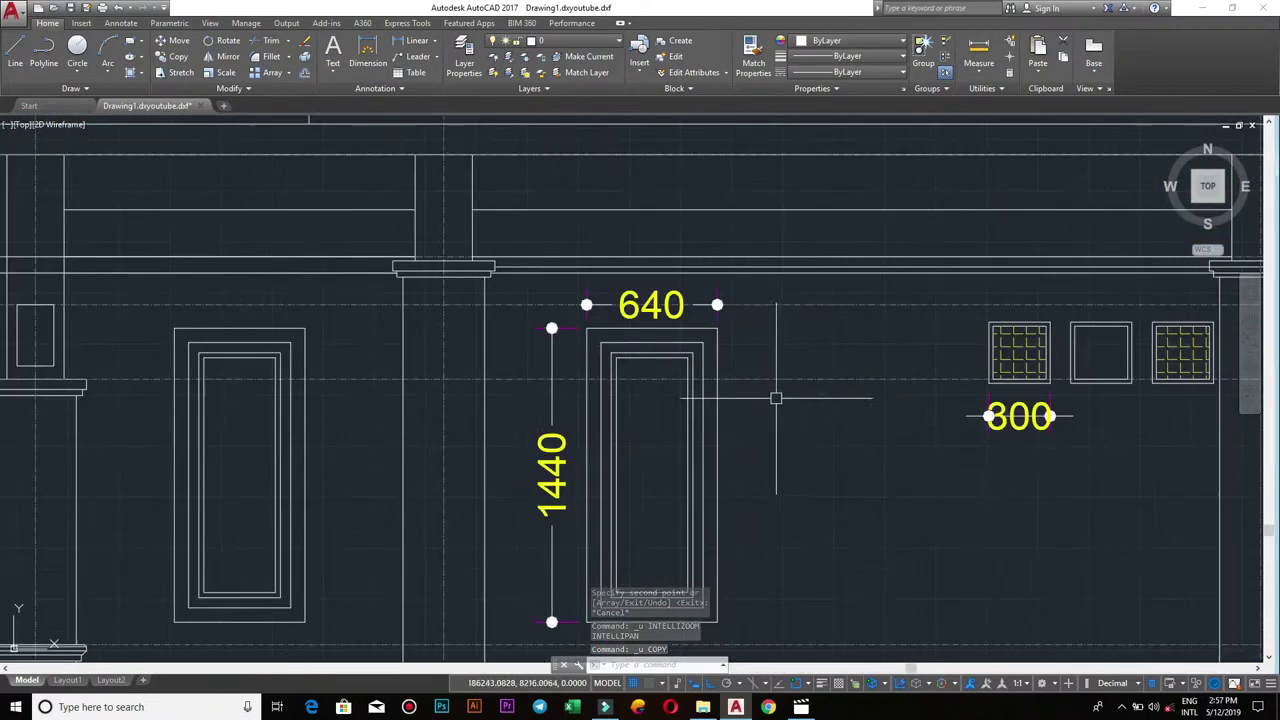
pyautogui.moveTo(523, 383); pyautogui.dragTo(707, 381, button='middle')
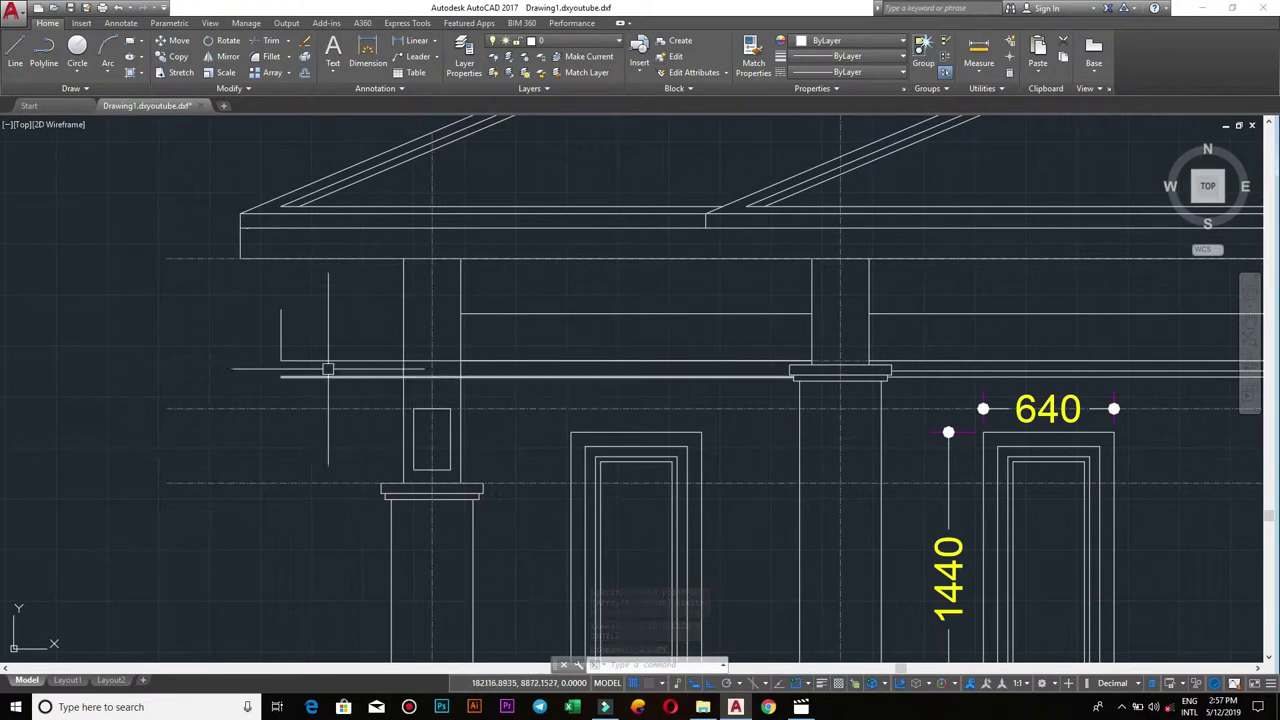
pyautogui.moveTo(300, 338); pyautogui.dragTo(235, 321)
pyautogui.press('Return')
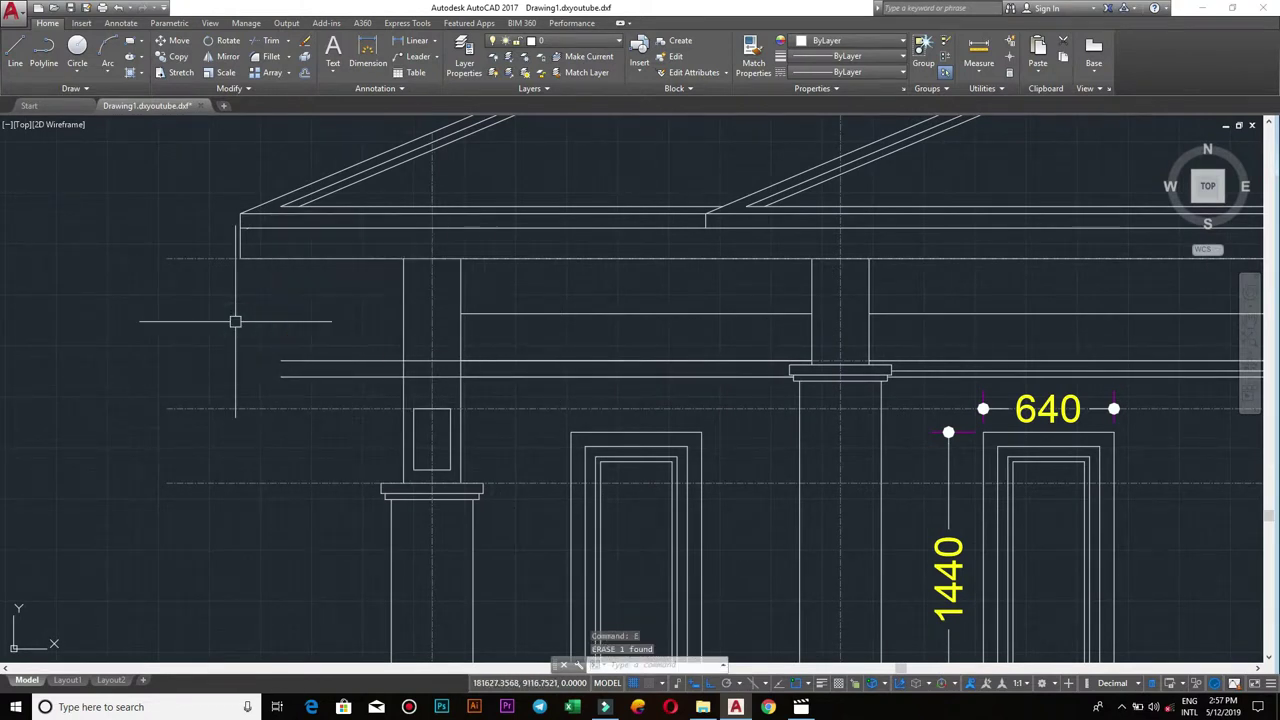
# - Start a line near the beam, then cancel it
pyautogui.write('l')
pyautogui.press('Return')
pyautogui.scroll(4, 234, 362)
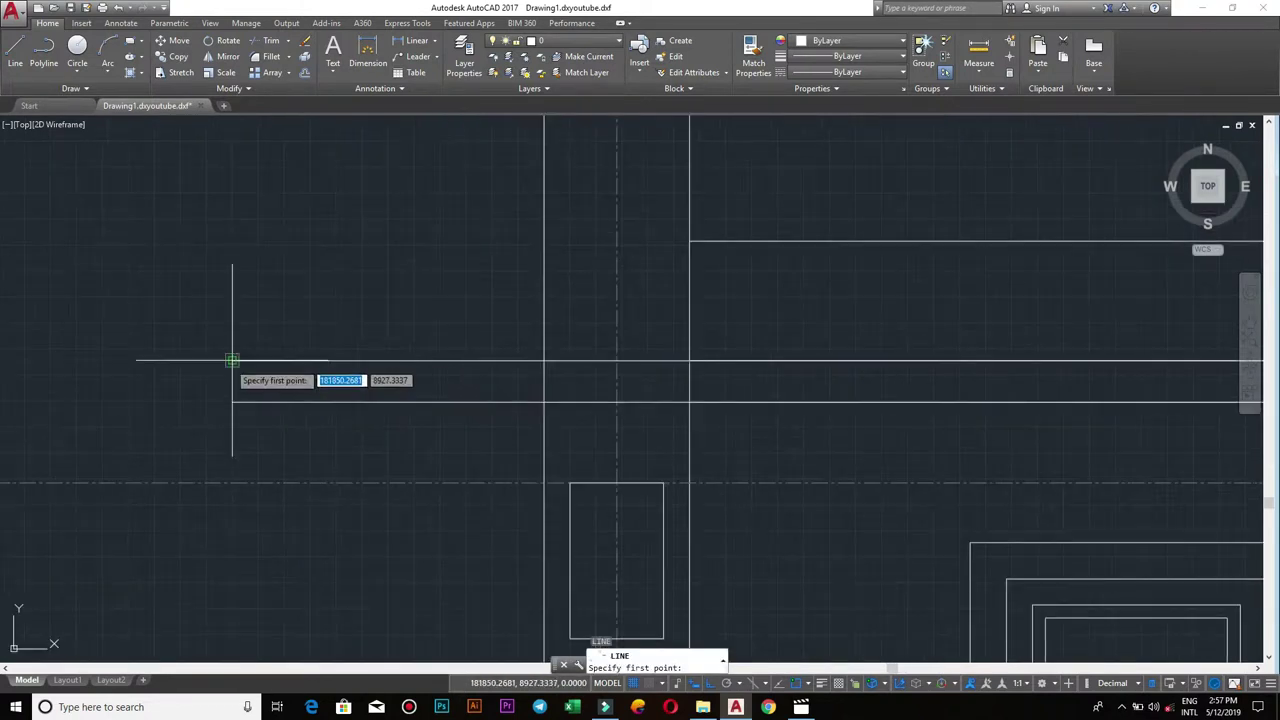
pyautogui.click(233, 362)
pyautogui.press('Escape')
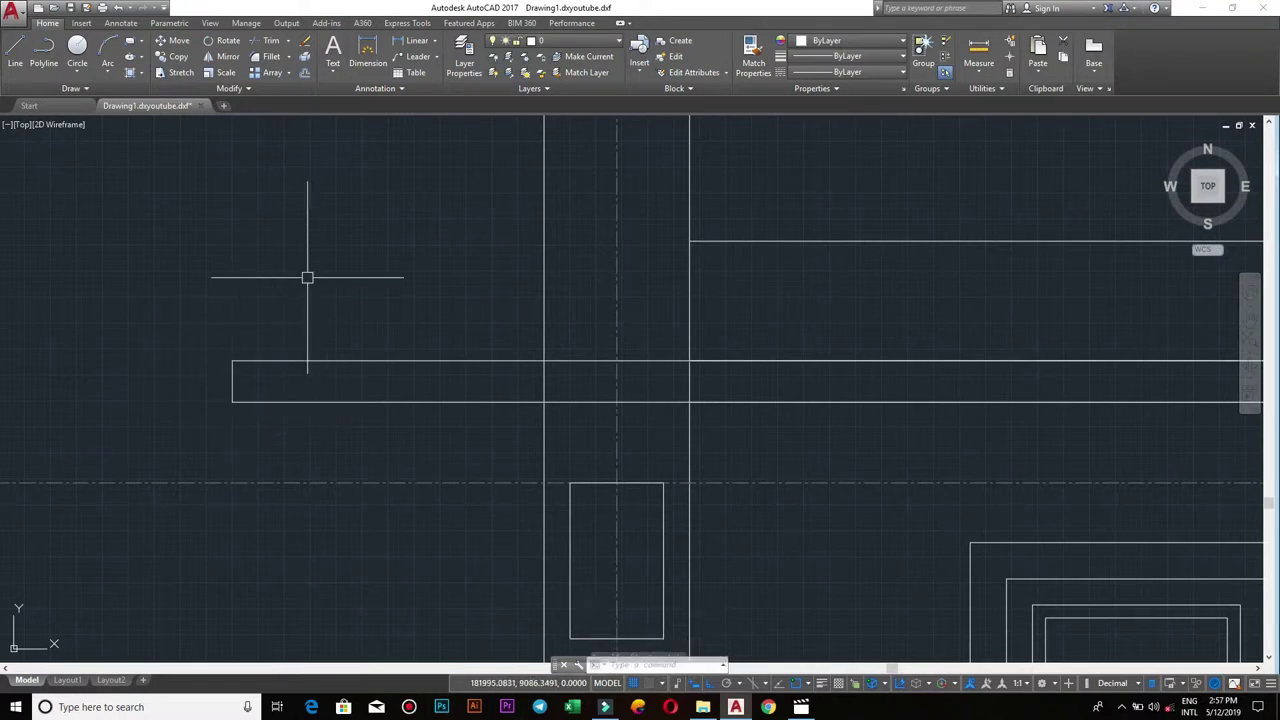
# - Start a trim and cancel it, then reframe the view on the left porch bay
pyautogui.scroll(-3, 289, 367)
pyautogui.scroll(4, 392, 397)
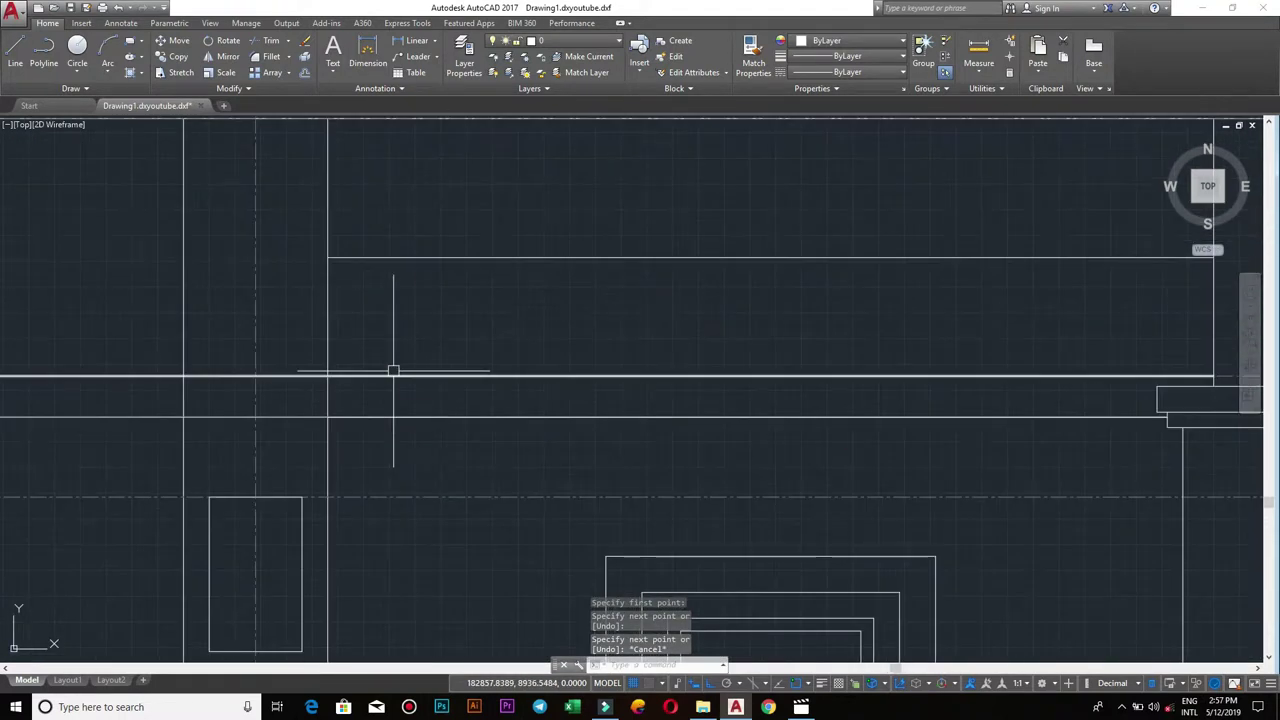
pyautogui.write('tr')
pyautogui.press('Return')
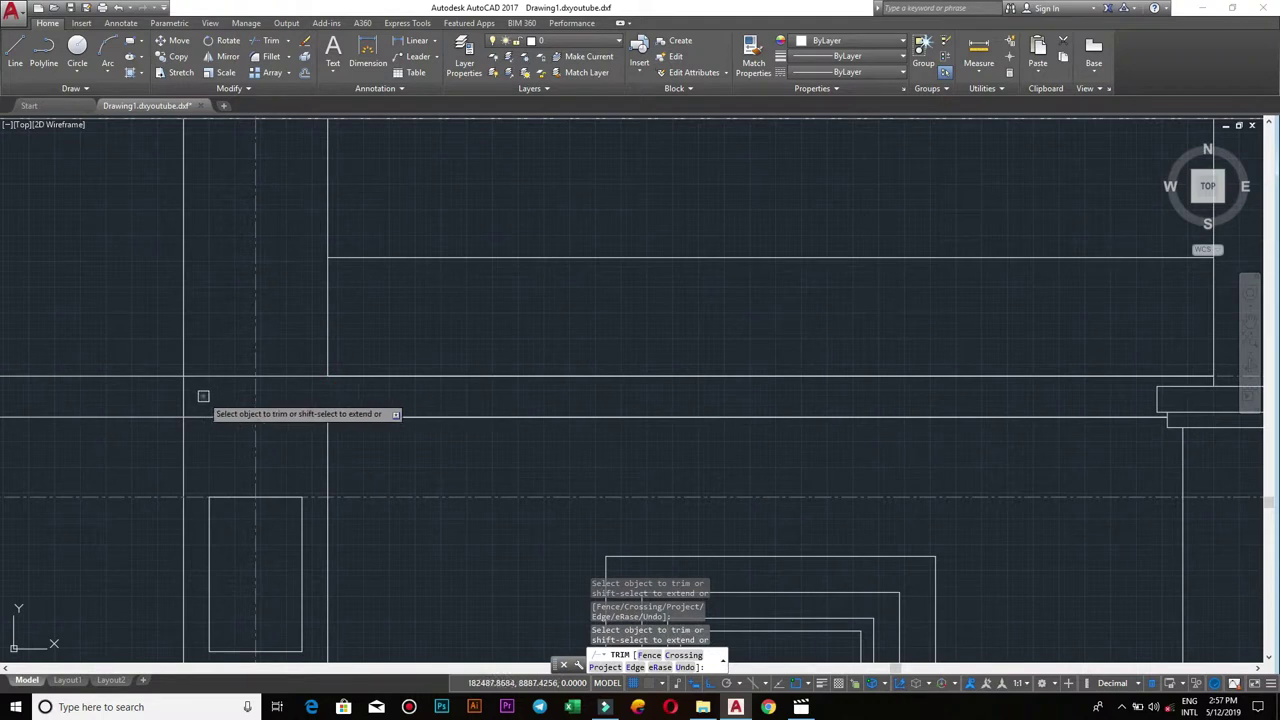
pyautogui.scroll(-3, 154, 385)
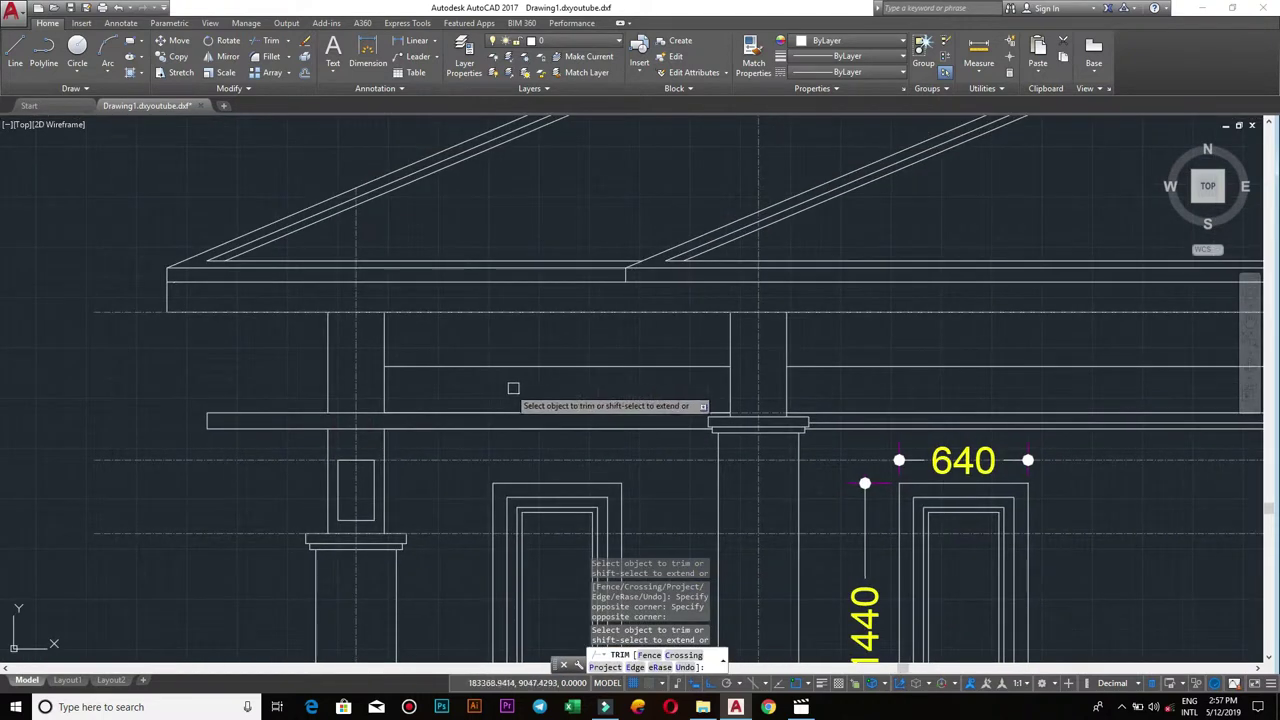
pyautogui.press('Escape')
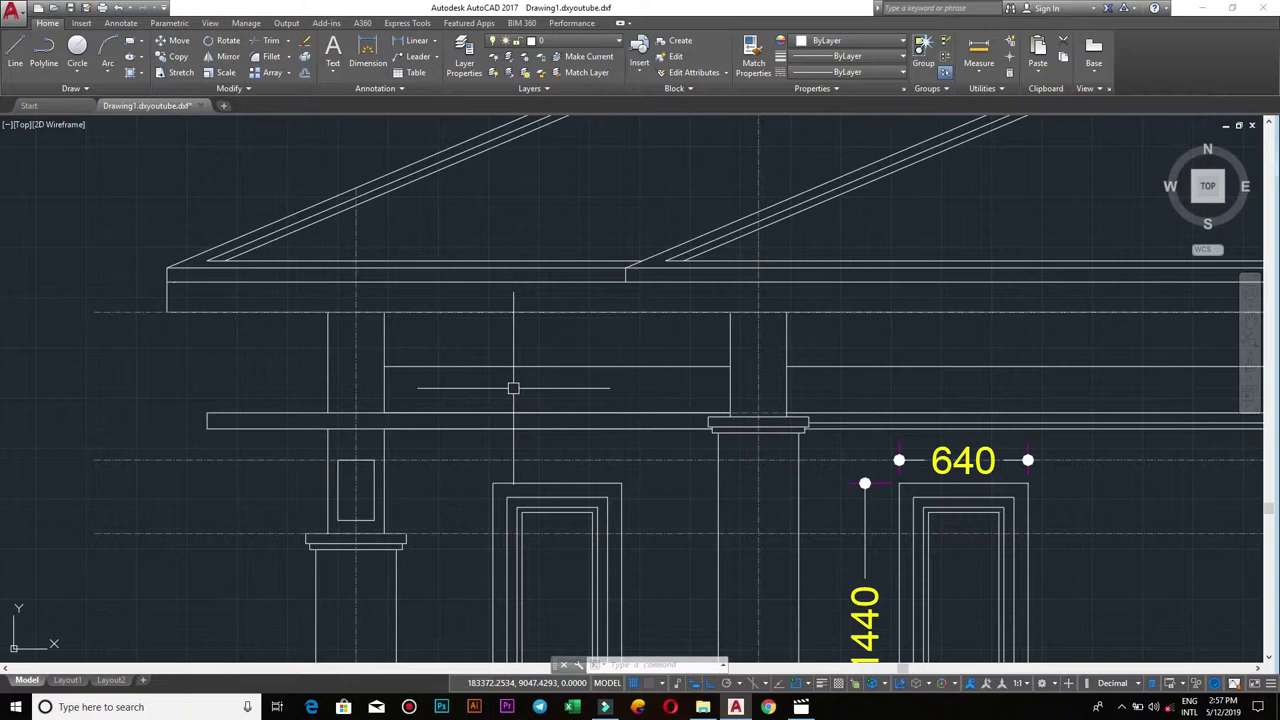
pyautogui.moveTo(604, 380); pyautogui.dragTo(786, 434, button='middle')
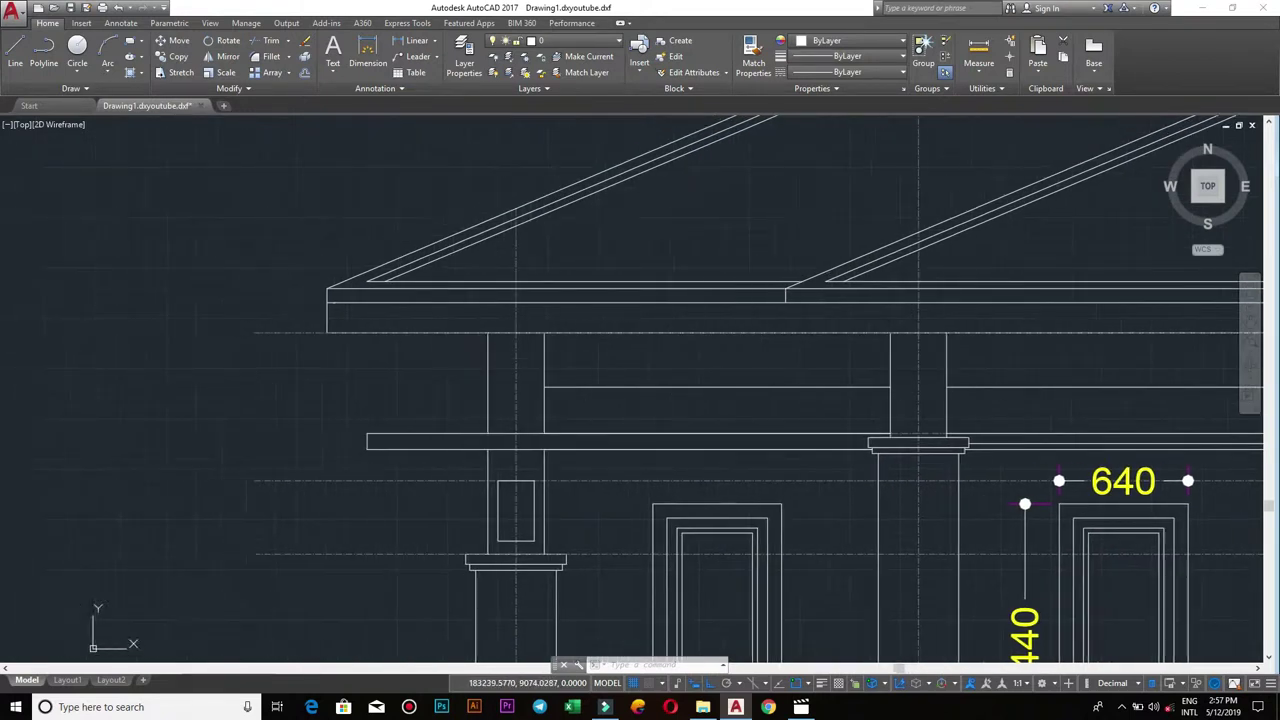
# - Copy the sloped roof edge line down to the left end of the porch beam
pyautogui.click(436, 240)
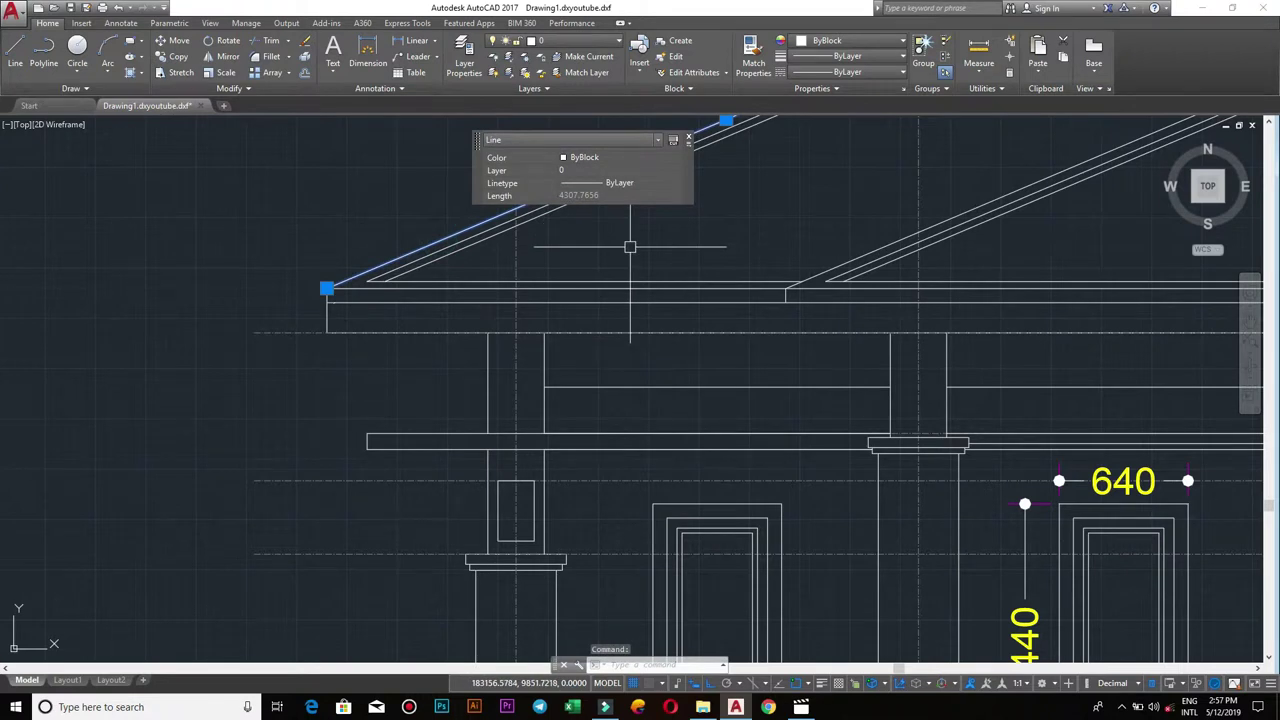
pyautogui.write('CO')
pyautogui.press('Return')
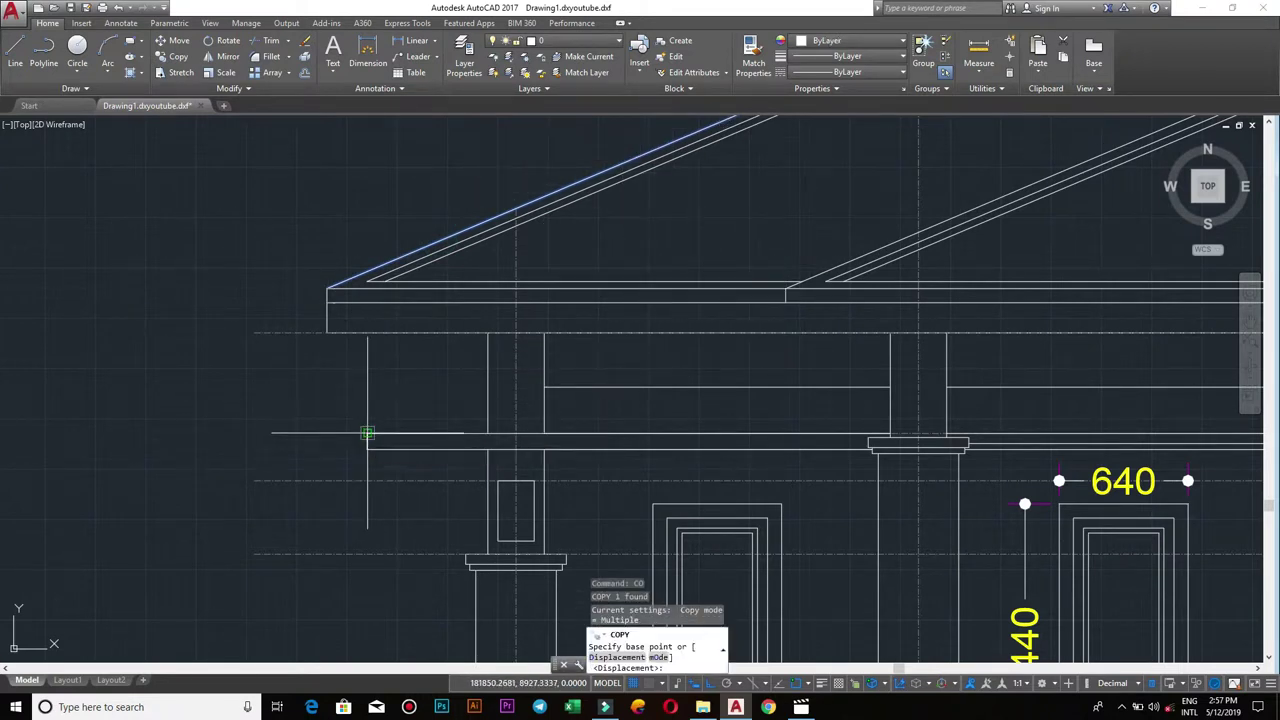
pyautogui.click(328, 289)
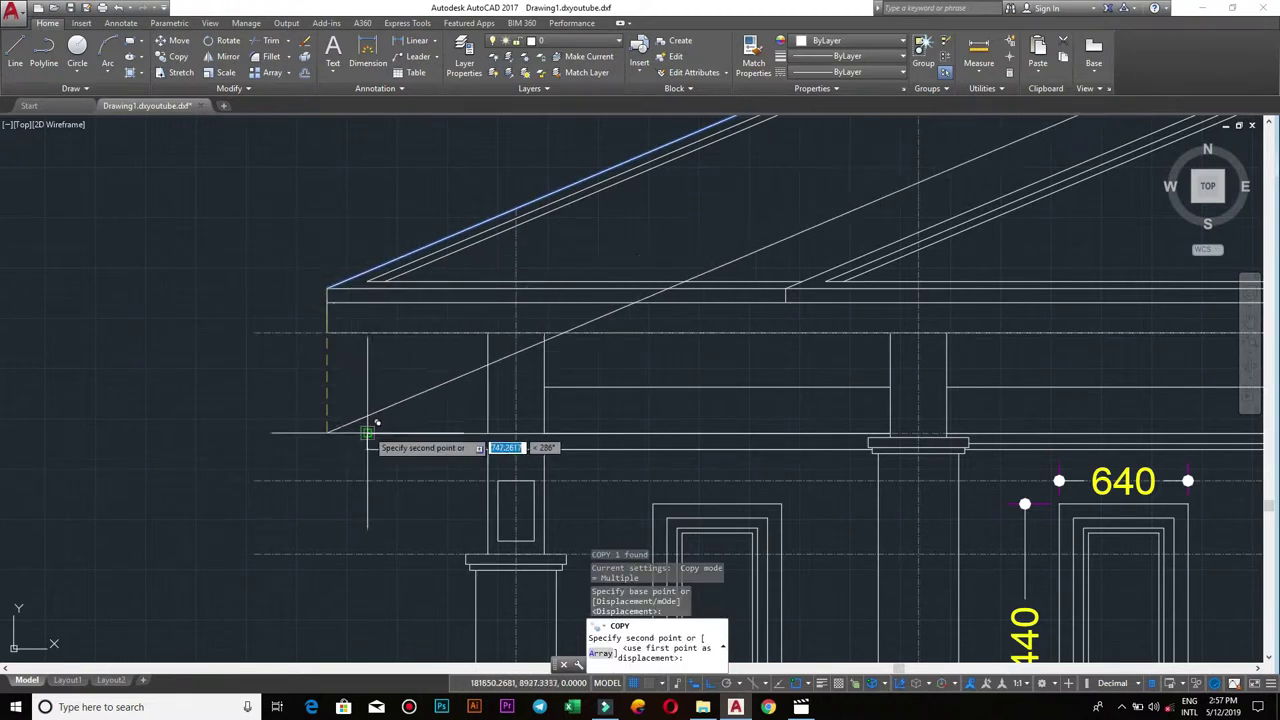
pyautogui.click(368, 433)
pyautogui.press('Escape')
# - Trim the copied diagonal where it runs above the fascia edge
pyautogui.moveTo(737, 312); pyautogui.dragTo(577, 383, button='middle')
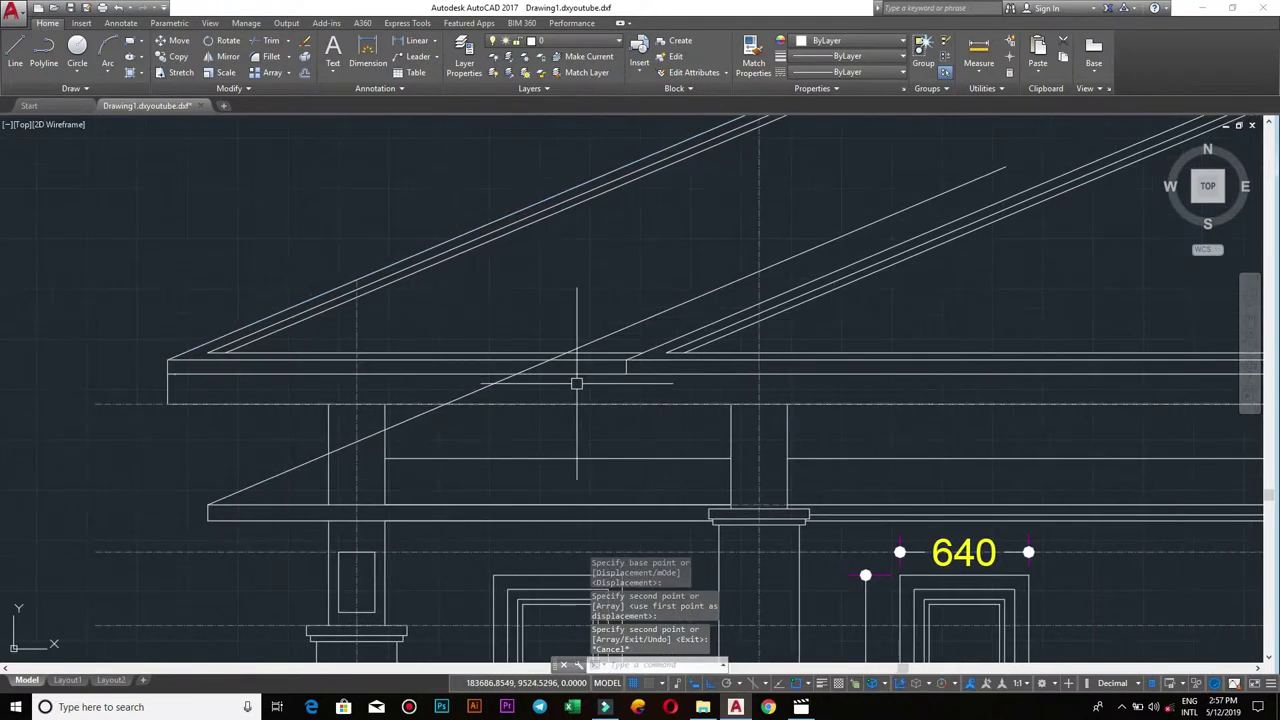
pyautogui.write('TR')
pyautogui.press('Return')
pyautogui.click(551, 373)
pyautogui.press('Return')
pyautogui.click(606, 338)
pyautogui.press('Escape')
# - Mirror the brace line about a vertical axis through its top, keeping the original
pyautogui.click(497, 387)
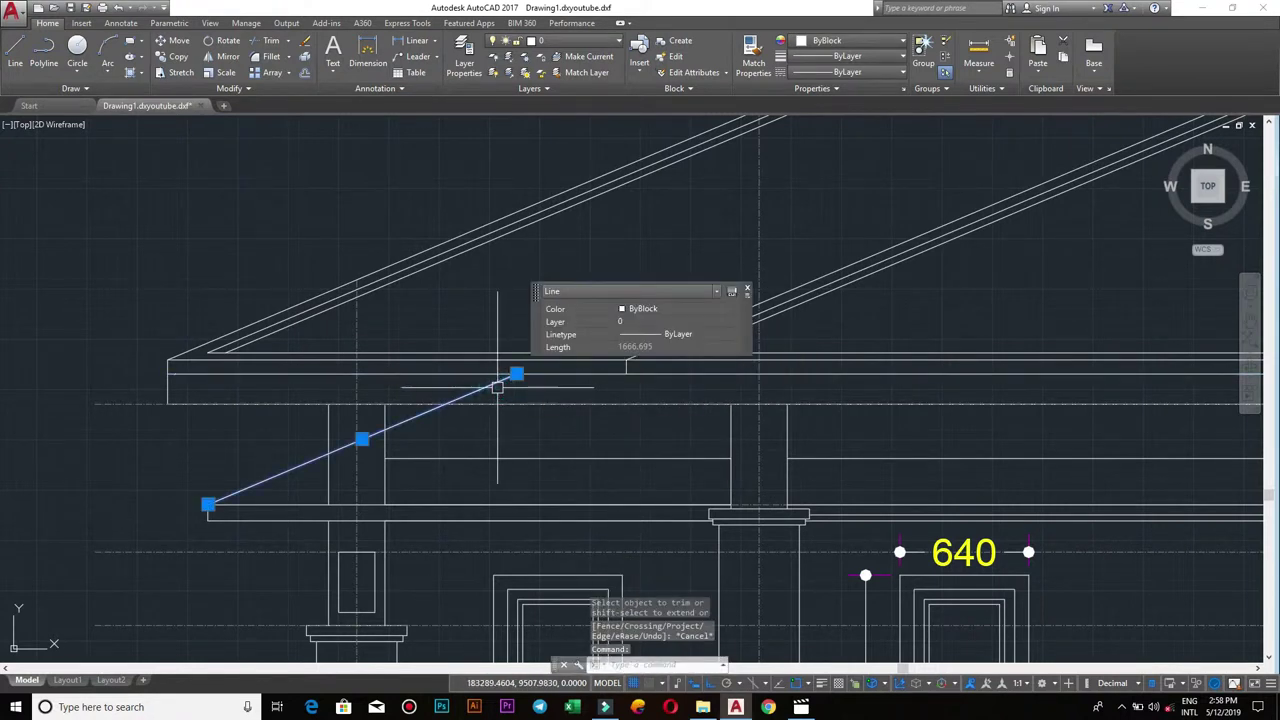
pyautogui.write('m')
pyautogui.press('Return')
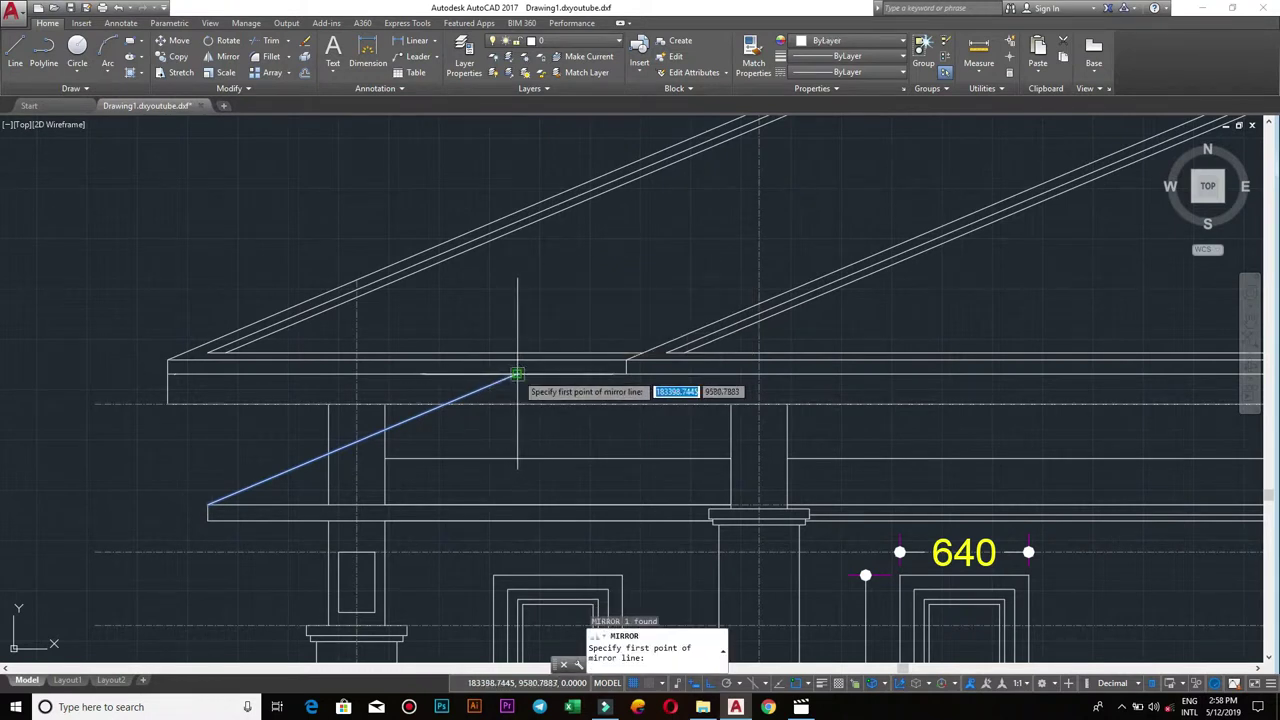
pyautogui.click(516, 374)
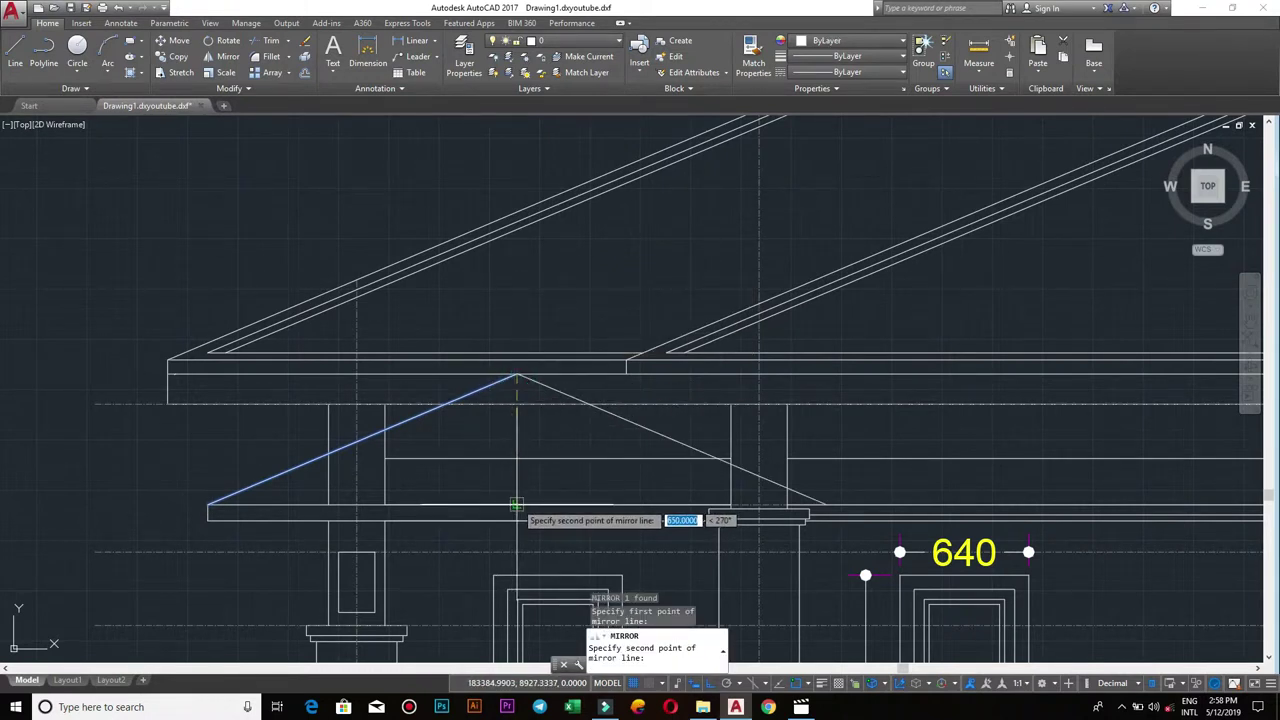
pyautogui.click(521, 496)
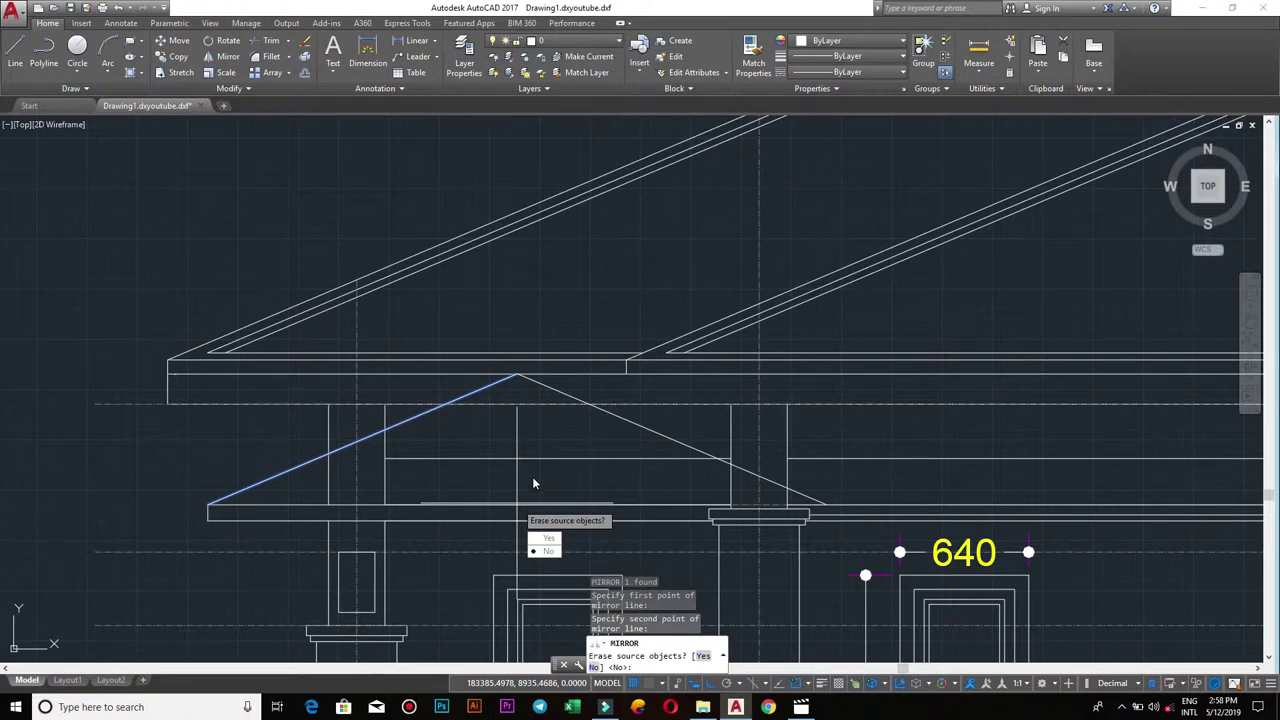
pyautogui.click(546, 551)
pyautogui.moveTo(544, 554); pyautogui.dragTo(474, 582, button='middle')
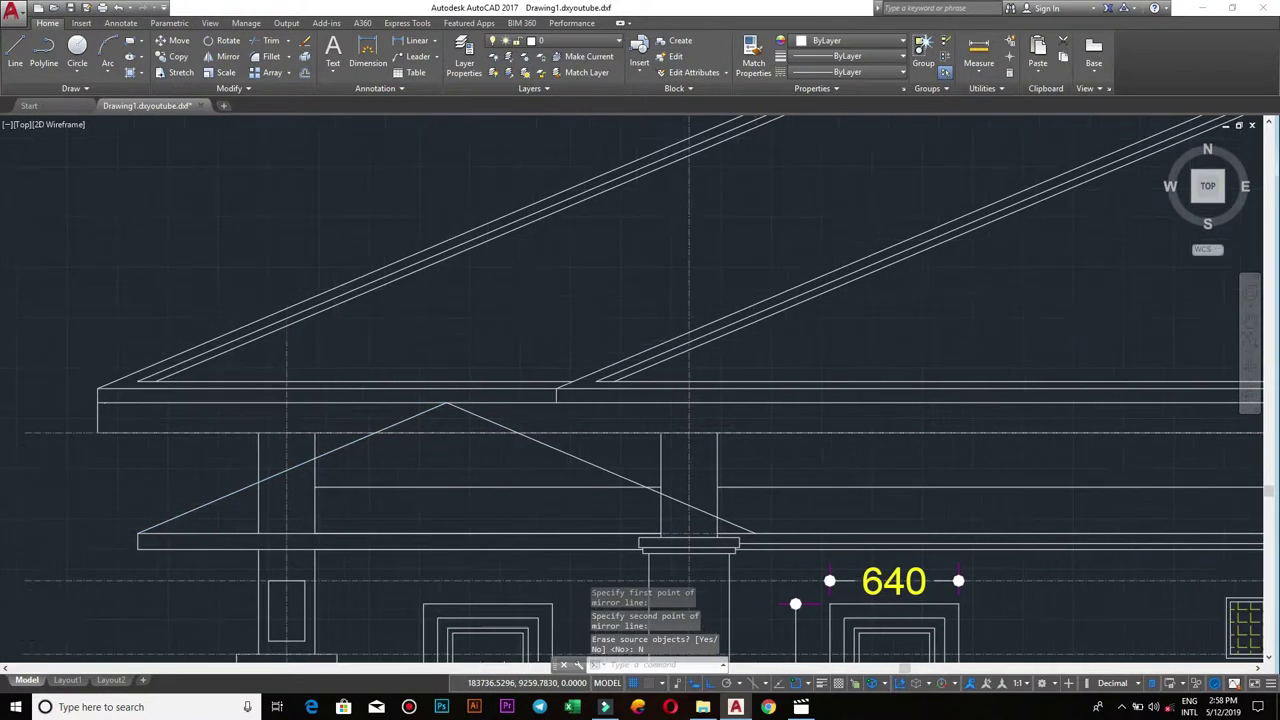
# - Erase the 1720-long horizontal line inside the triangular gable
pyautogui.click(522, 515)
pyautogui.click(488, 487)
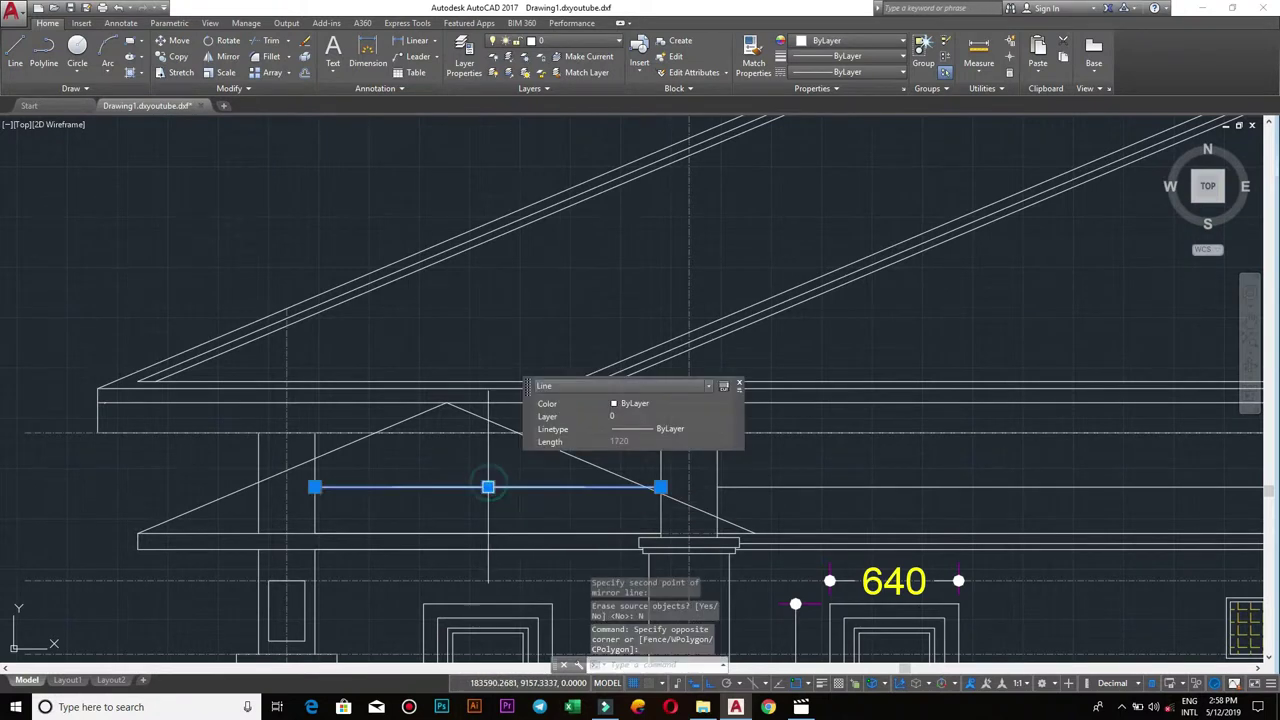
pyautogui.press('Return')
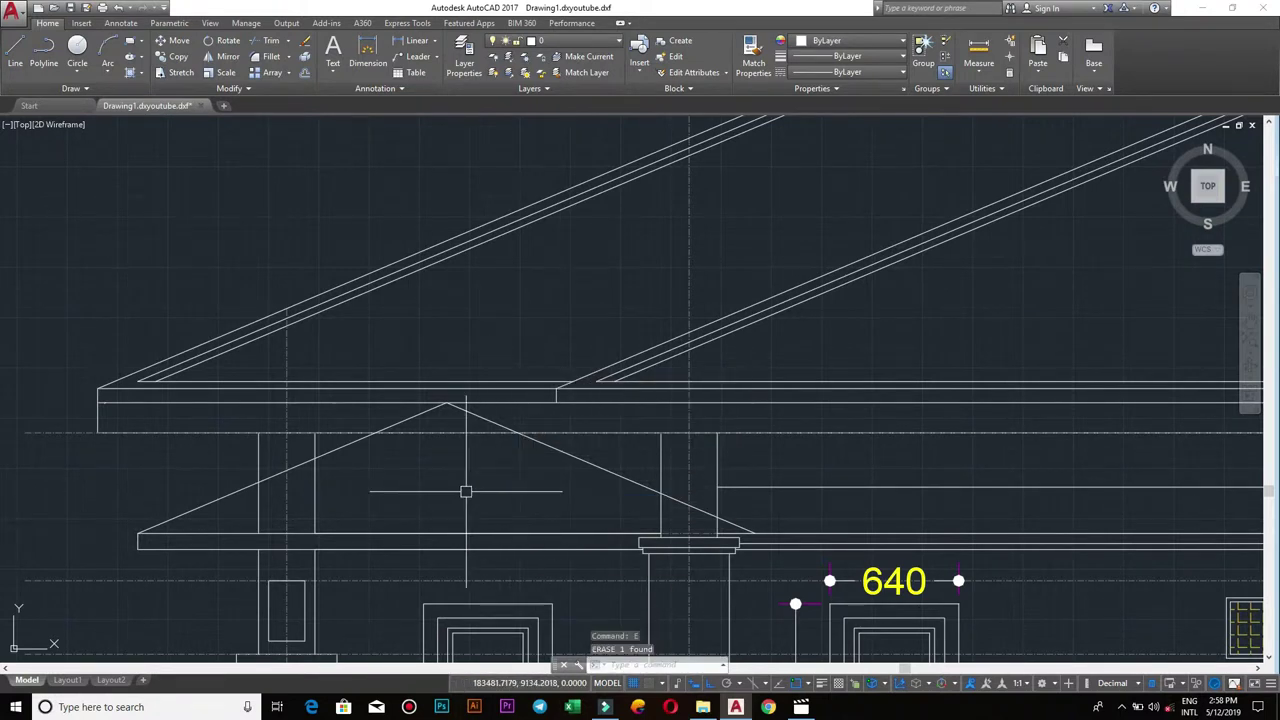
pyautogui.scroll(-2, 465, 490)
pyautogui.scroll(-2, 476, 493)
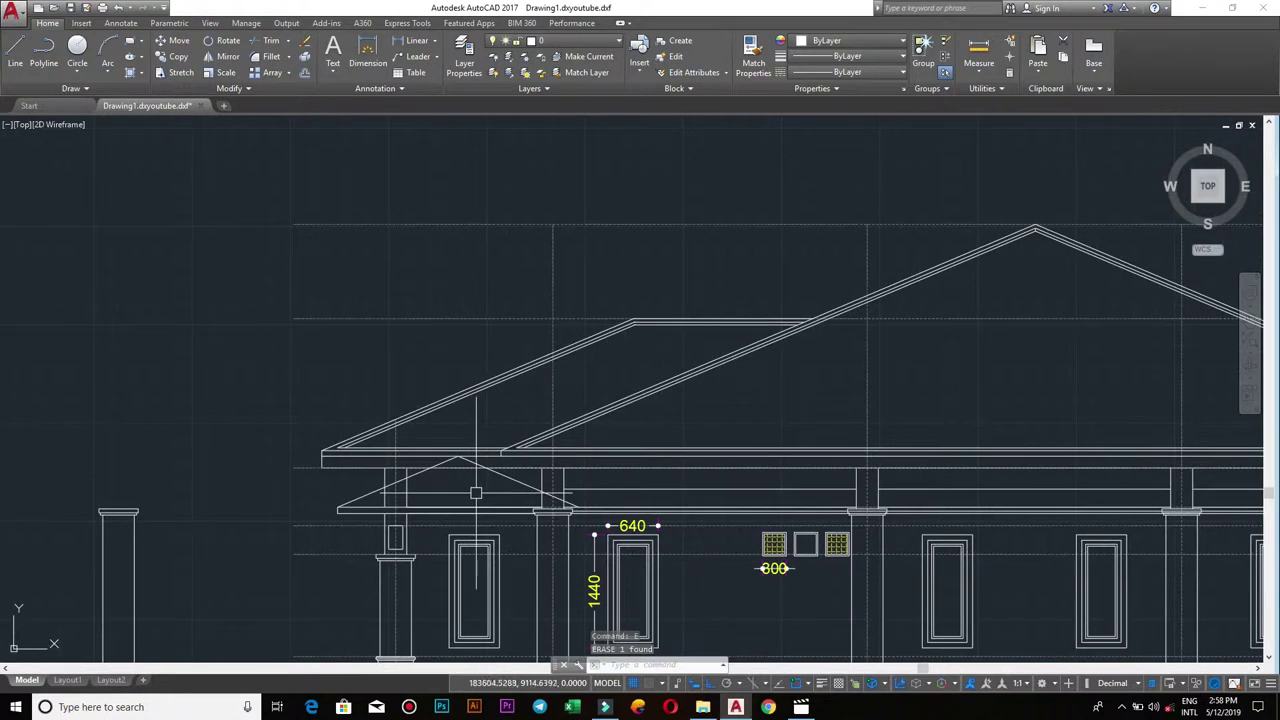
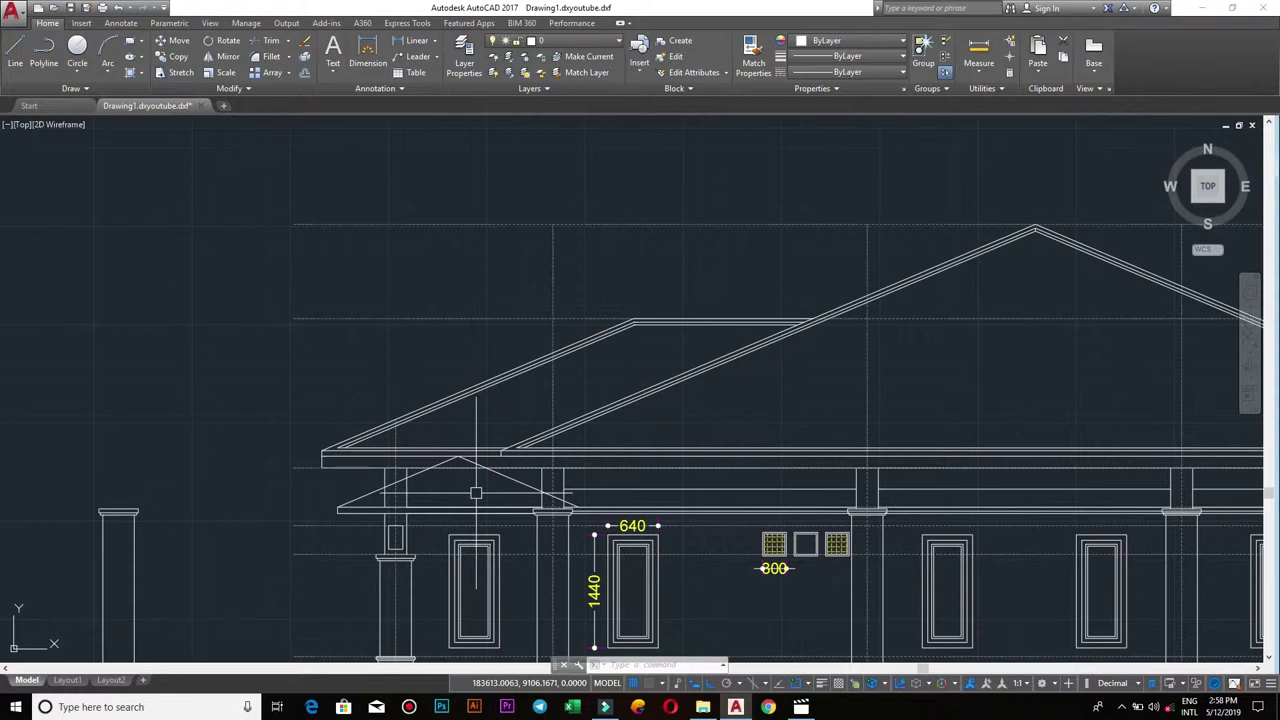
# - Offset both sloping gable edges and the base beam line inward by 45
pyautogui.scroll(2, 476, 493)
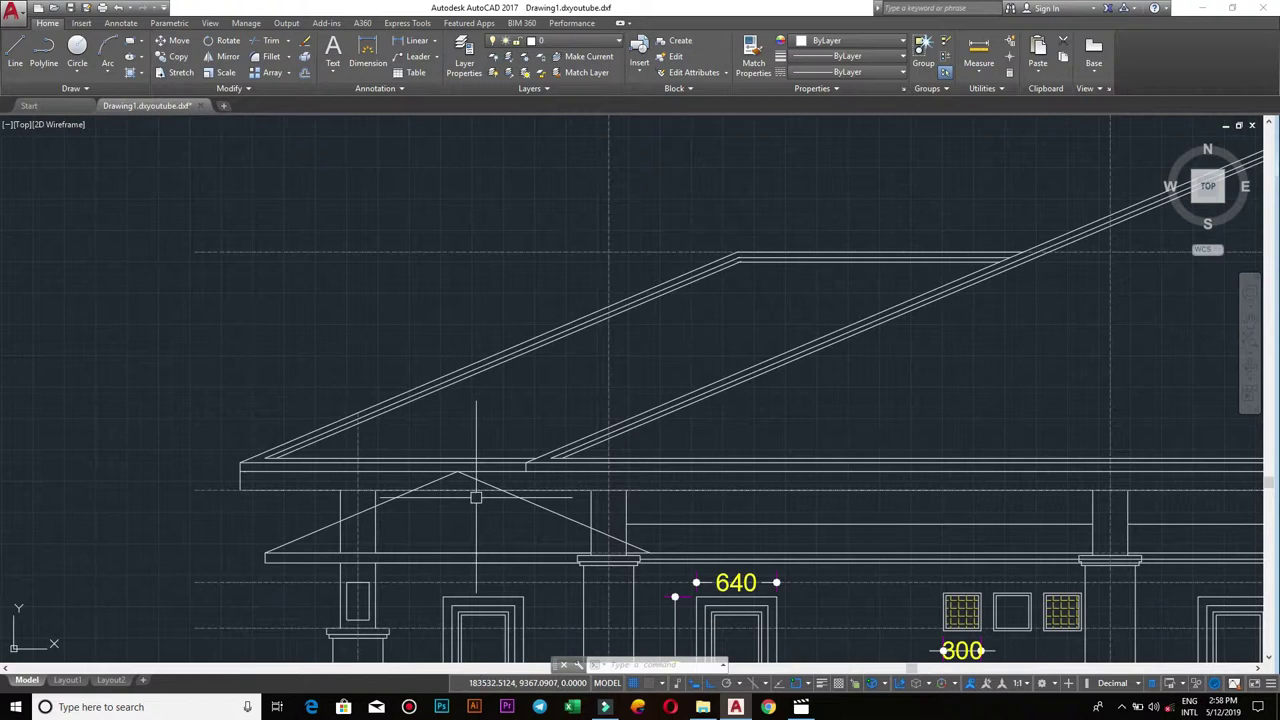
pyautogui.scroll(1, 448, 507)
pyautogui.scroll(1, 548, 477)
pyautogui.scroll(2, 540, 450)
pyautogui.scroll(-2, 540, 460)
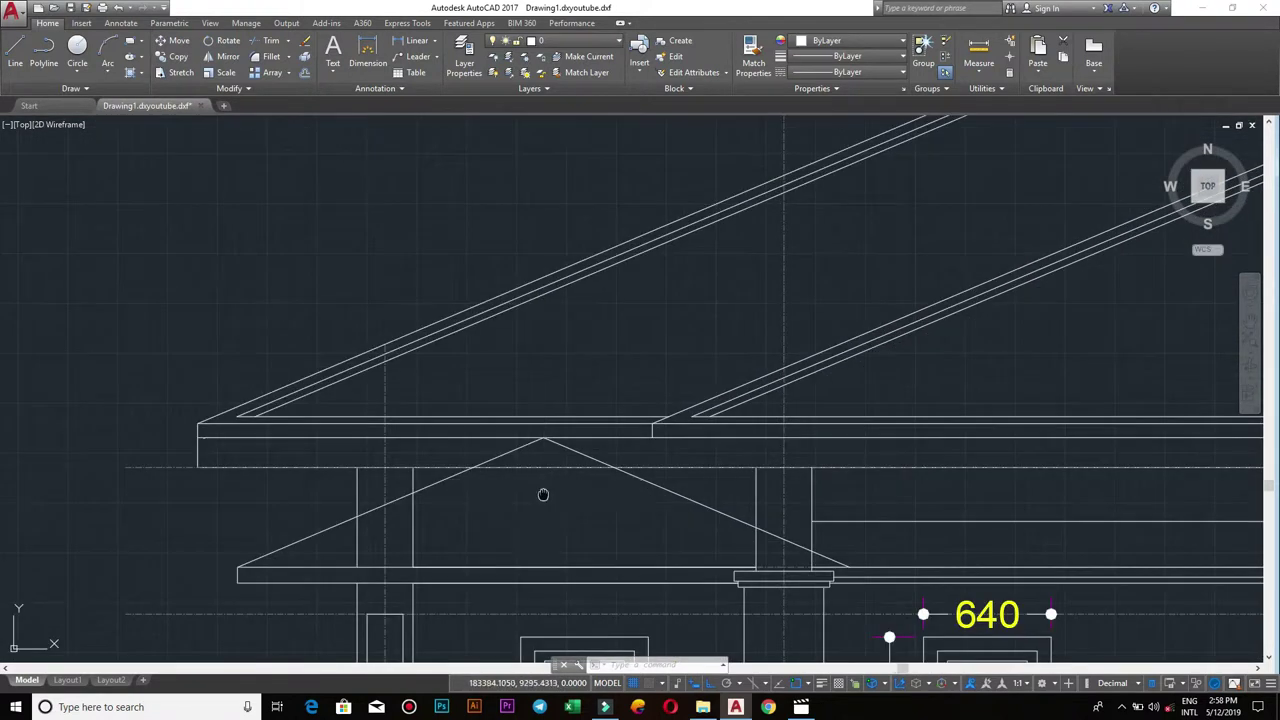
pyautogui.moveTo(500, 528); pyautogui.dragTo(537, 502, button='middle')
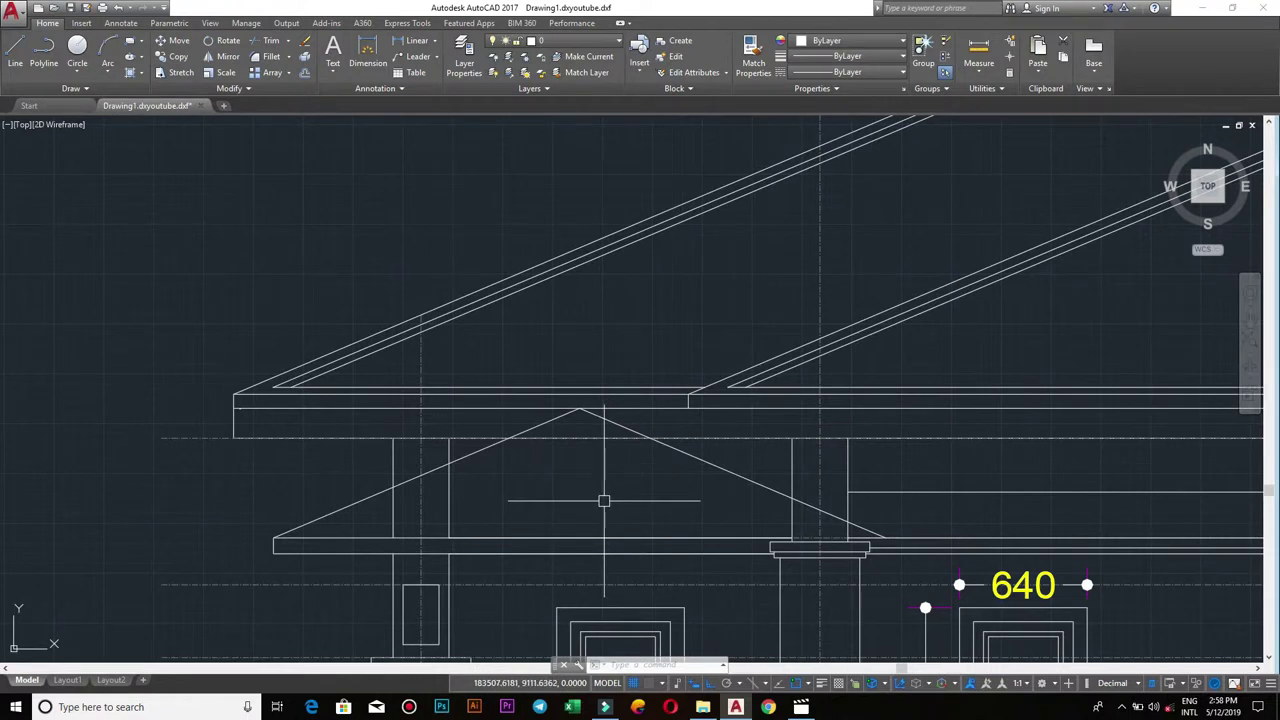
pyautogui.write('O')
pyautogui.press('Return')
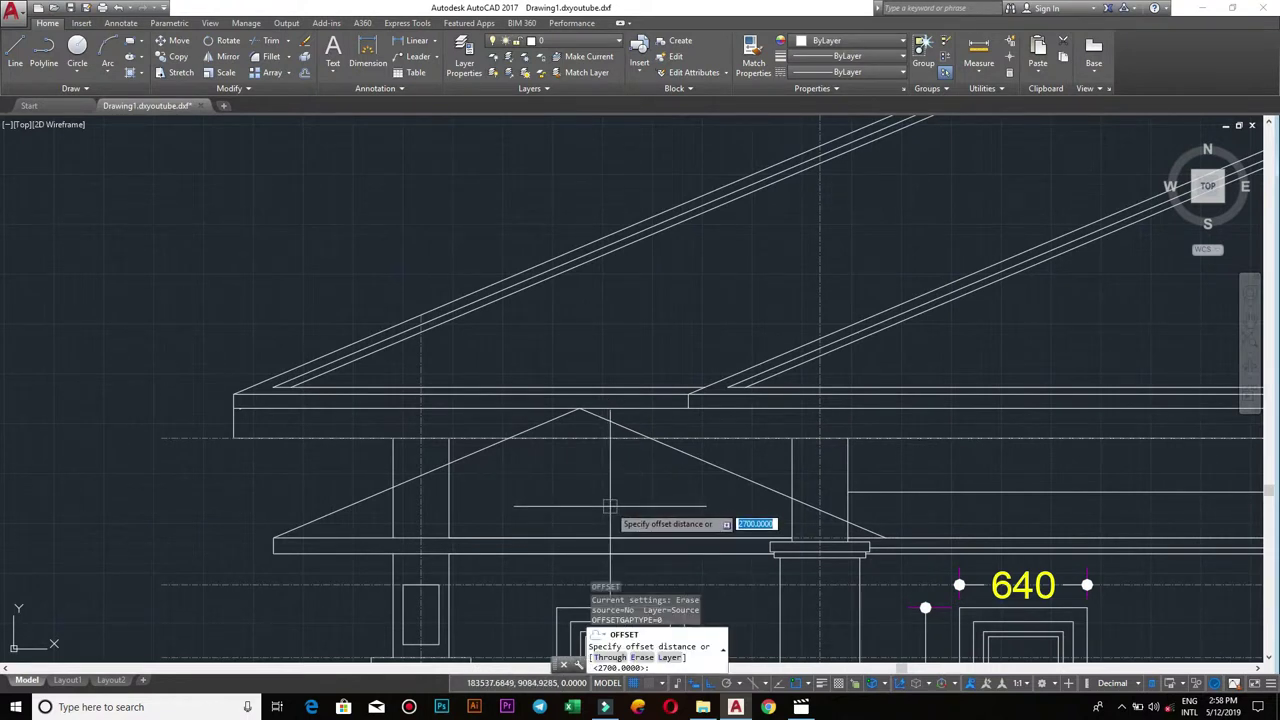
pyautogui.press('Return')
pyautogui.click(480, 451)
pyautogui.click(514, 477)
pyautogui.click(664, 440)
pyautogui.click(634, 471)
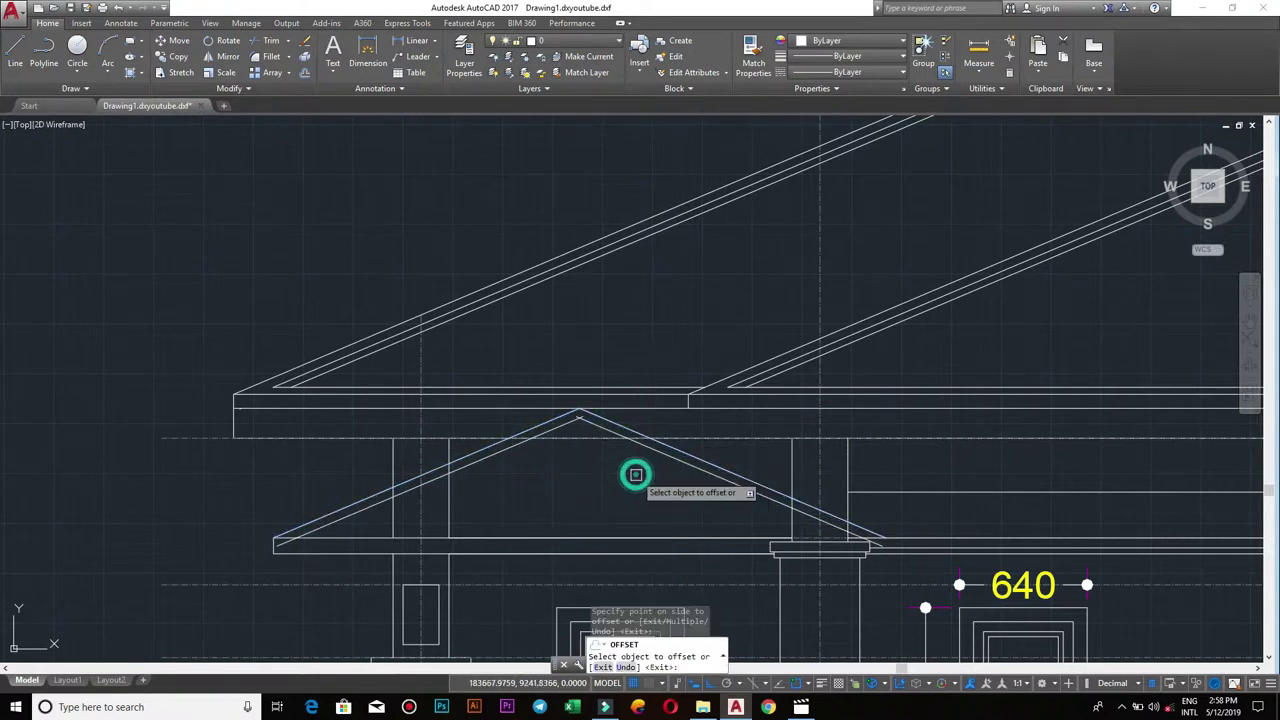
pyautogui.scroll(1, 636, 477)
pyautogui.scroll(1, 643, 477)
pyautogui.scroll(-1, 686, 543)
pyautogui.scroll(1, 717, 526)
pyautogui.click(743, 526)
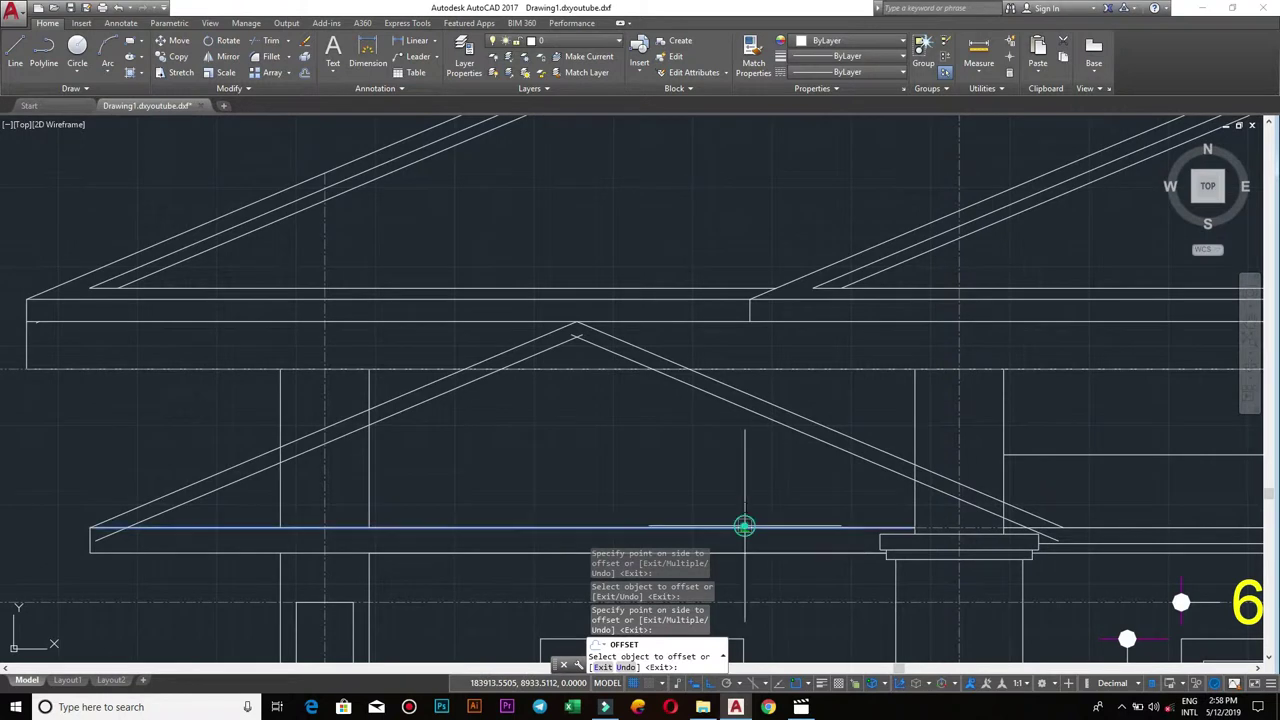
pyautogui.click(734, 478)
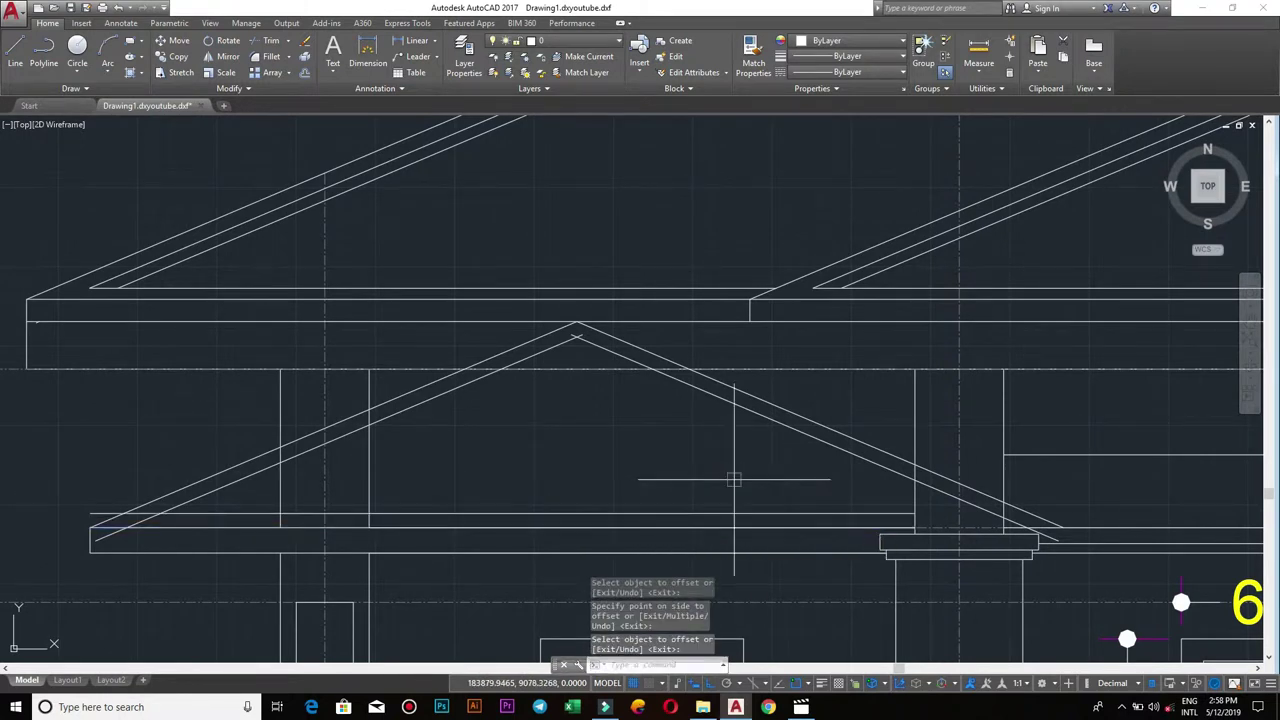
# - Offset the right rafter and a horizontal beam line by 35 on their inner sides
pyautogui.press('Return')
pyautogui.press('Return')
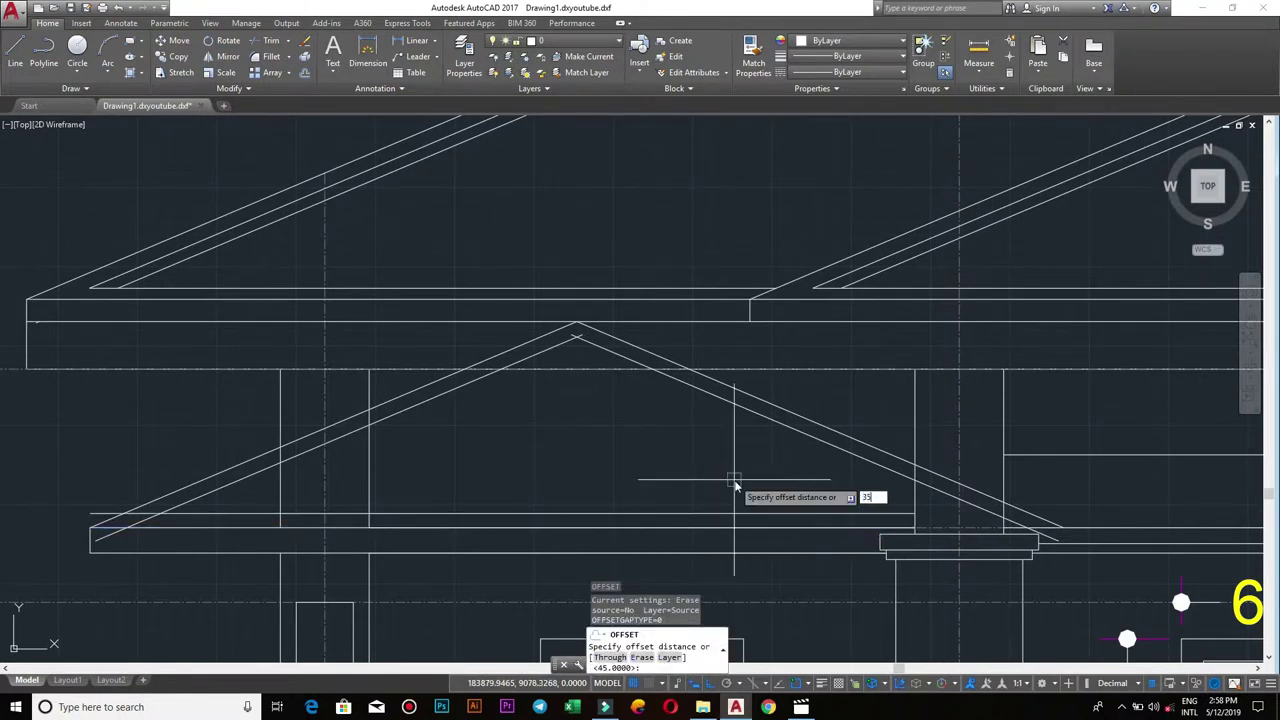
pyautogui.press('Return')
pyautogui.click(757, 412)
pyautogui.click(717, 443)
pyautogui.click(603, 513)
pyautogui.click(606, 441)
# - Trim the overlapping inner line ends at the gable apex using TR
pyautogui.scroll(2, 586, 400)
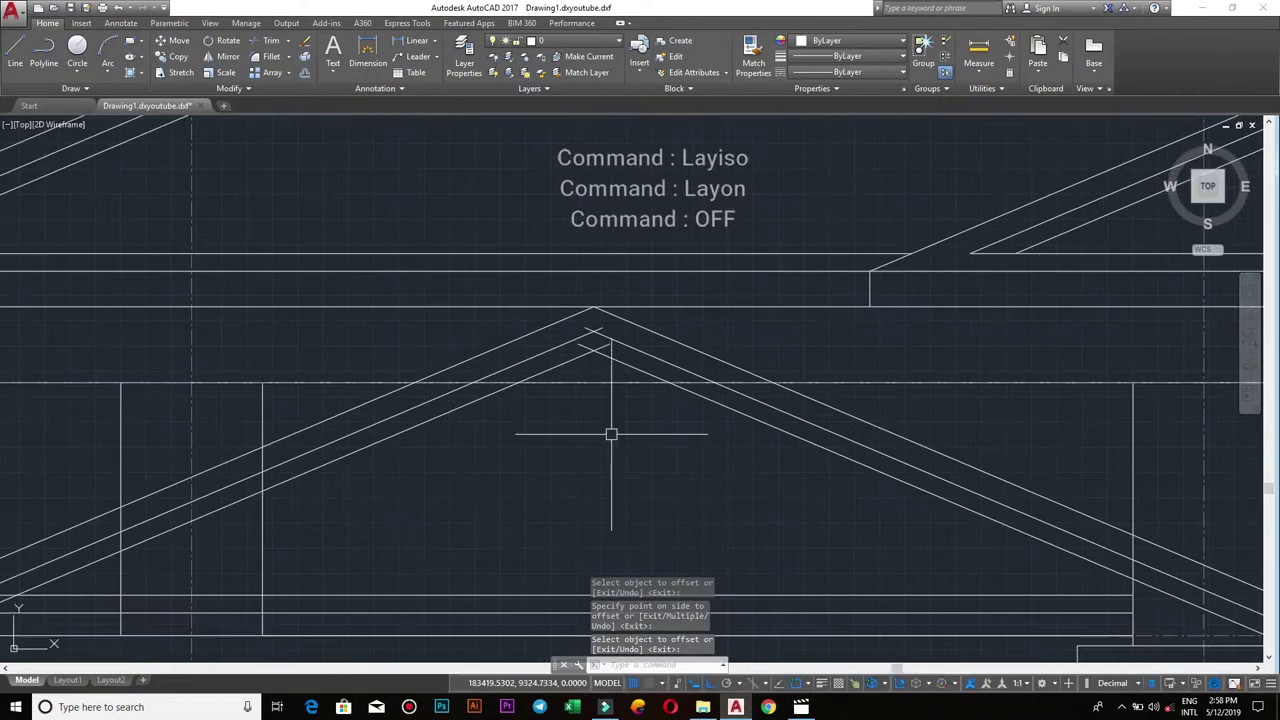
pyautogui.scroll(2, 593, 340)
pyautogui.write('tr')
pyautogui.press('Return')
pyautogui.press('Return')
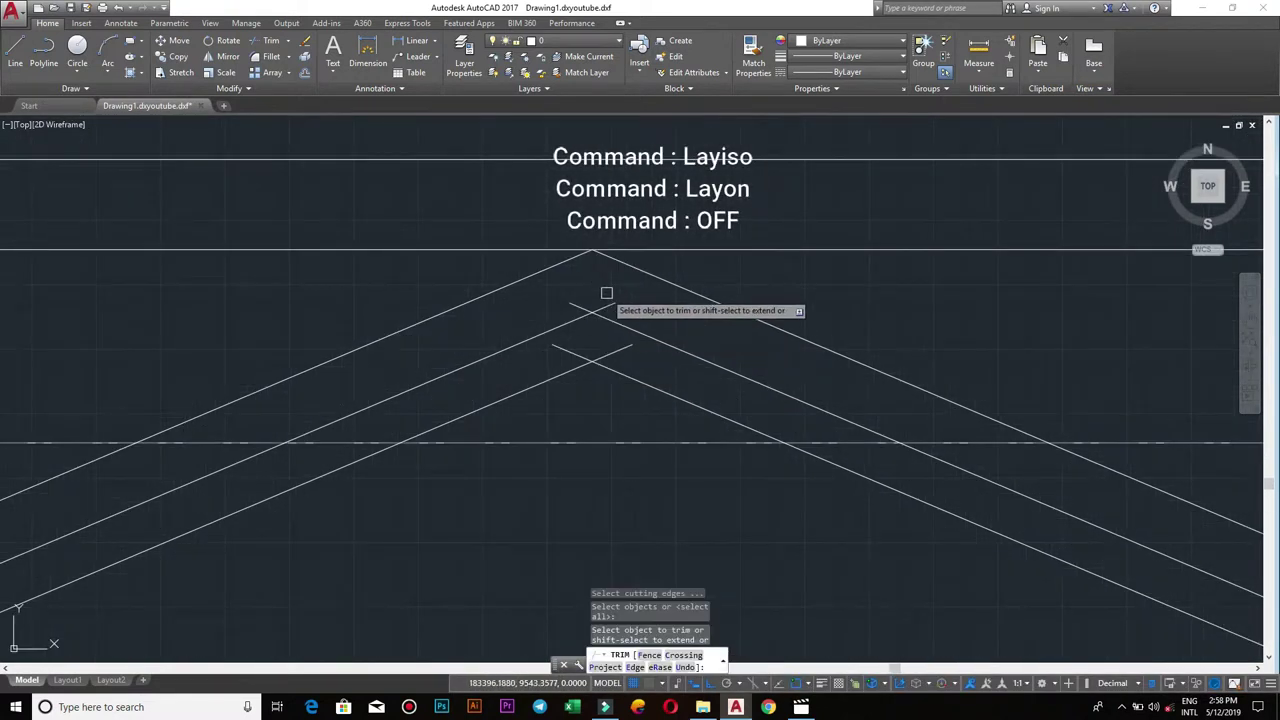
pyautogui.click(606, 303)
pyautogui.click(574, 302)
pyautogui.click(620, 351)
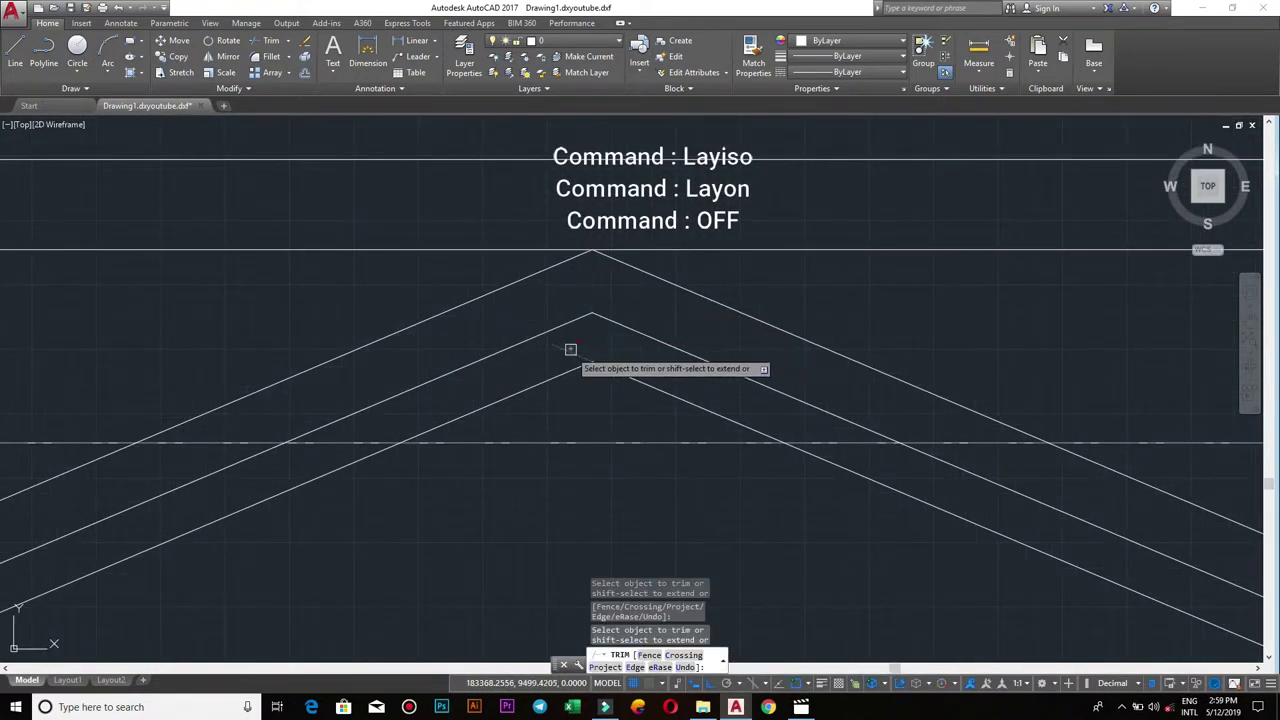
pyautogui.scroll(-2, 609, 354)
pyautogui.moveTo(609, 354)
pyautogui.mouseDown(button='middle')
pyautogui.moveTo(520, 318)
pyautogui.moveTo(900, 449)
pyautogui.moveTo(557, 363)
pyautogui.mouseUp(button='middle')
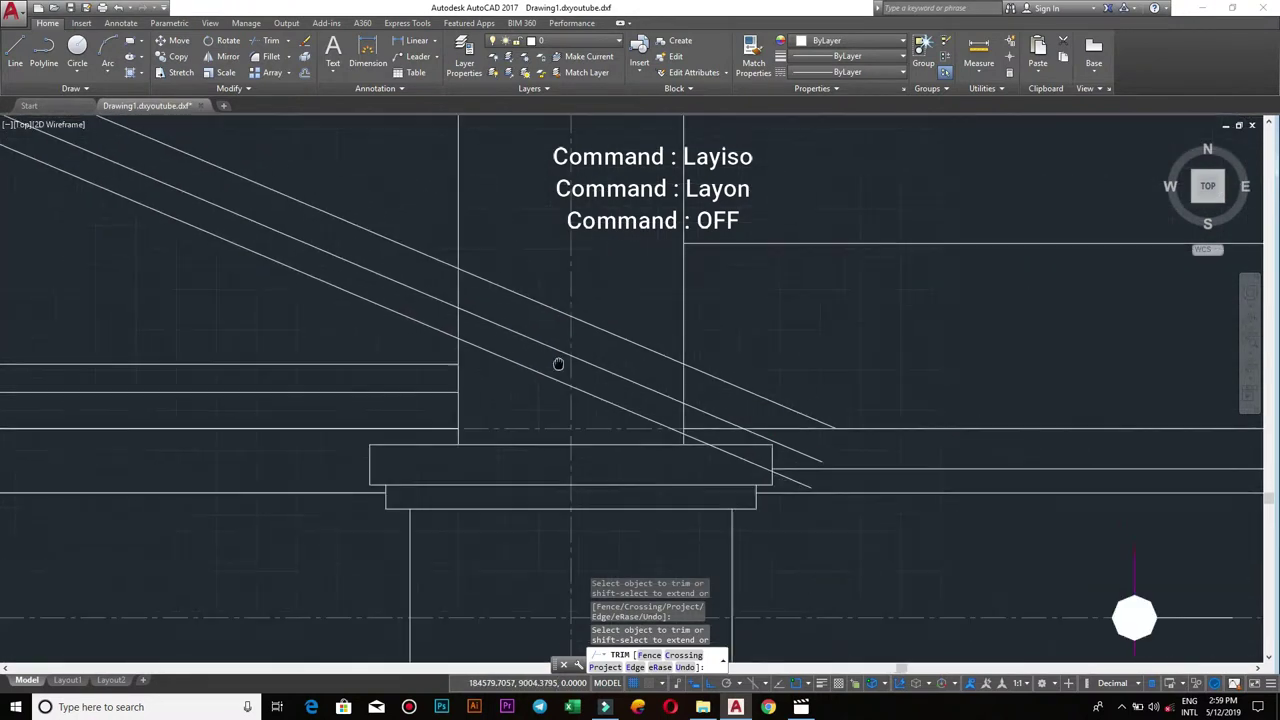
# - Trim the diagonal ends past the right beam box and the leftover diagonal
pyautogui.click(800, 465)
pyautogui.click(803, 430)
pyautogui.click(794, 400)
pyautogui.click(763, 409)
pyautogui.click(730, 418)
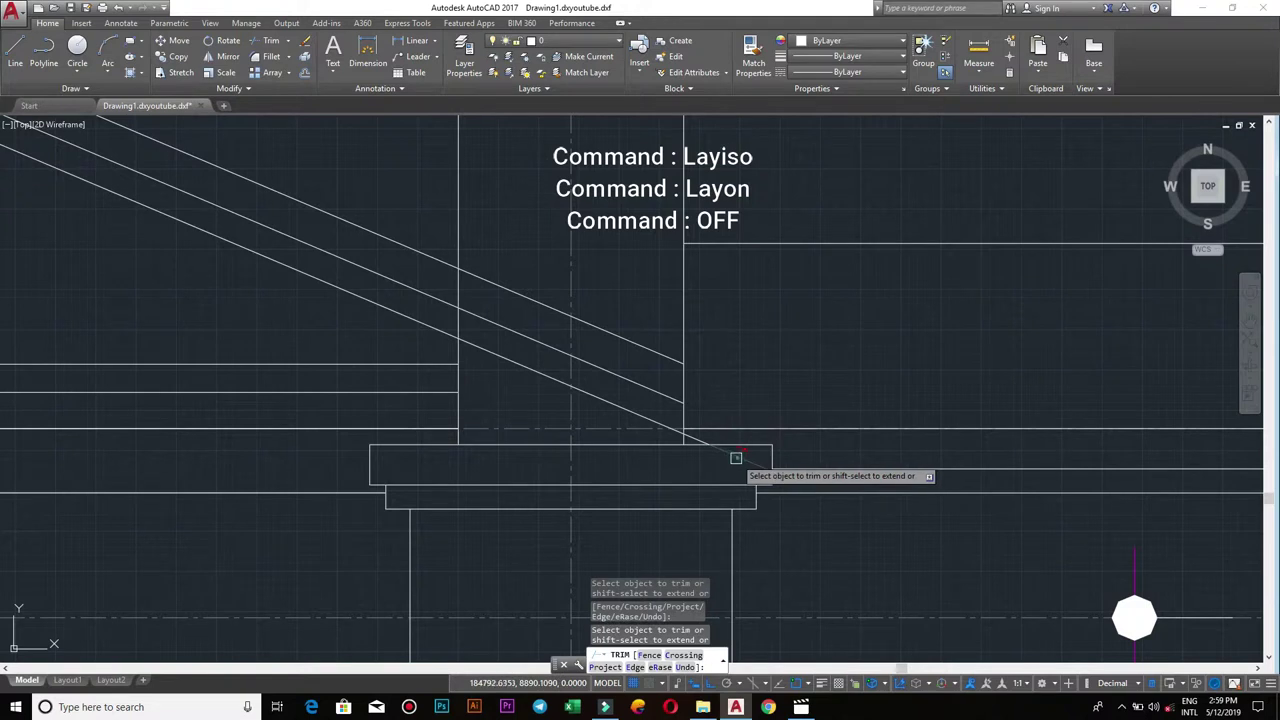
pyautogui.scroll(3, 685, 435)
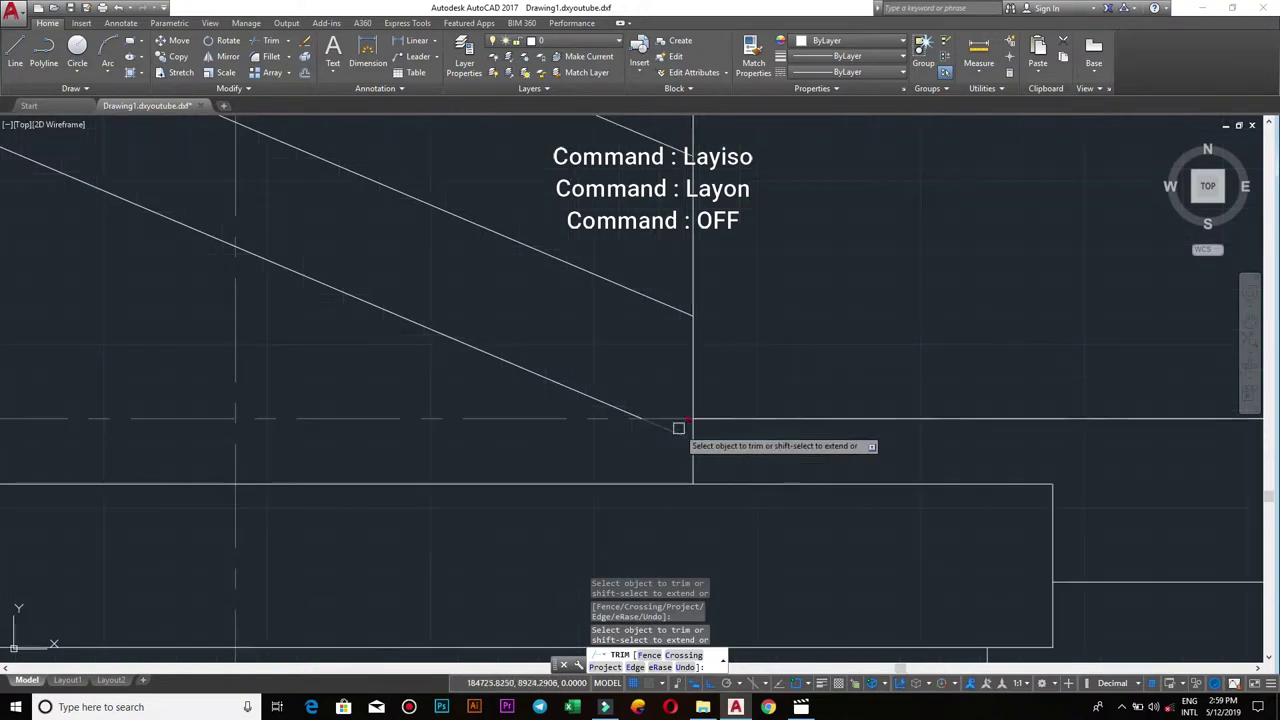
pyautogui.click(598, 400)
pyautogui.click(574, 366)
pyautogui.click(554, 203)
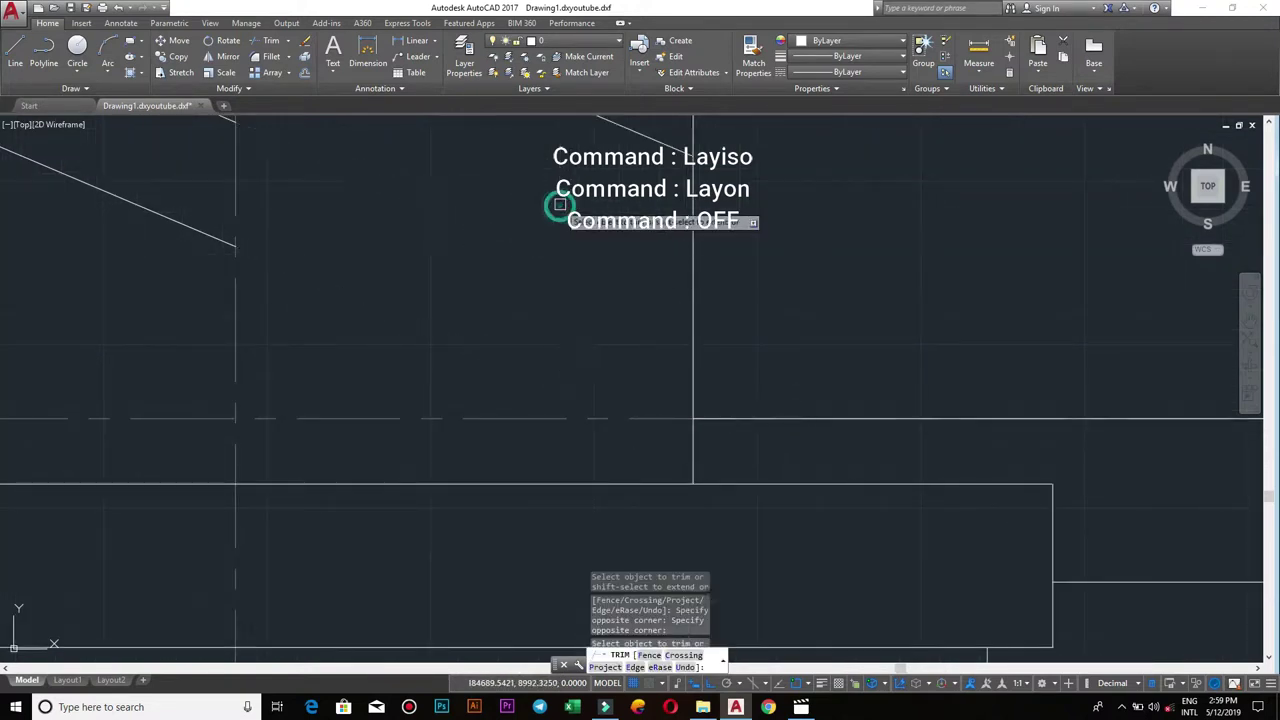
# - Trim the diagonals crossing the column and the left beam end
pyautogui.scroll(-2, 548, 210)
pyautogui.scroll(-2, 542, 216)
pyautogui.moveTo(577, 283)
pyautogui.mouseDown(button='middle')
pyautogui.moveTo(549, 380)
pyautogui.moveTo(495, 361)
pyautogui.moveTo(343, 423)
pyautogui.mouseUp(button='middle')
pyautogui.click(543, 357)
pyautogui.click(514, 257)
pyautogui.scroll(1, 535, 279)
pyautogui.scroll(-1, 529, 391)
pyautogui.scroll(2, 471, 423)
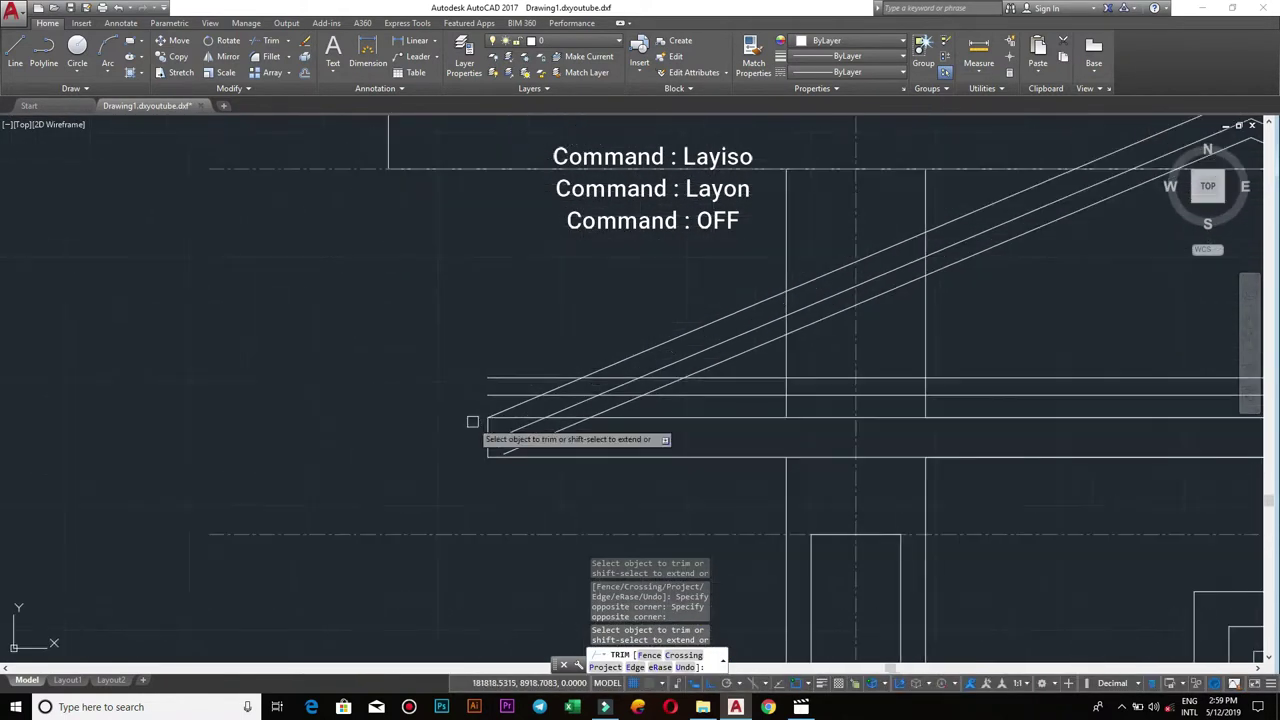
pyautogui.click(557, 440)
pyautogui.click(500, 415)
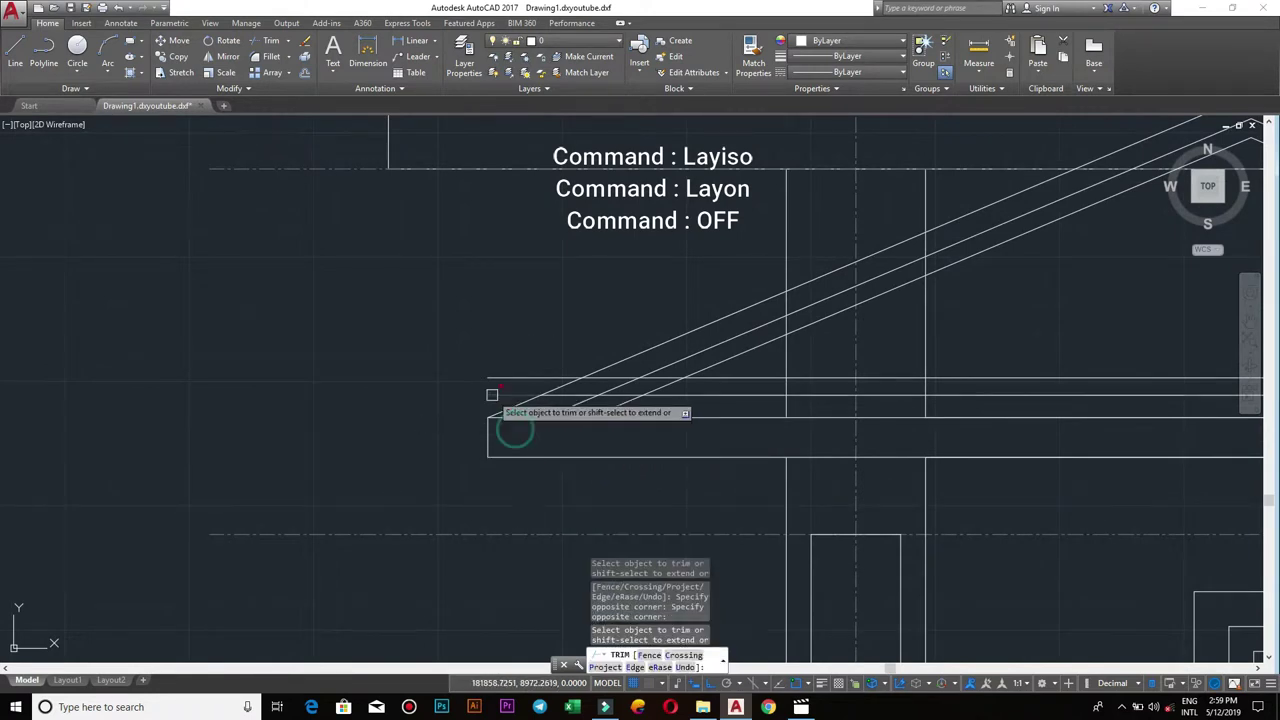
pyautogui.scroll(2, 609, 411)
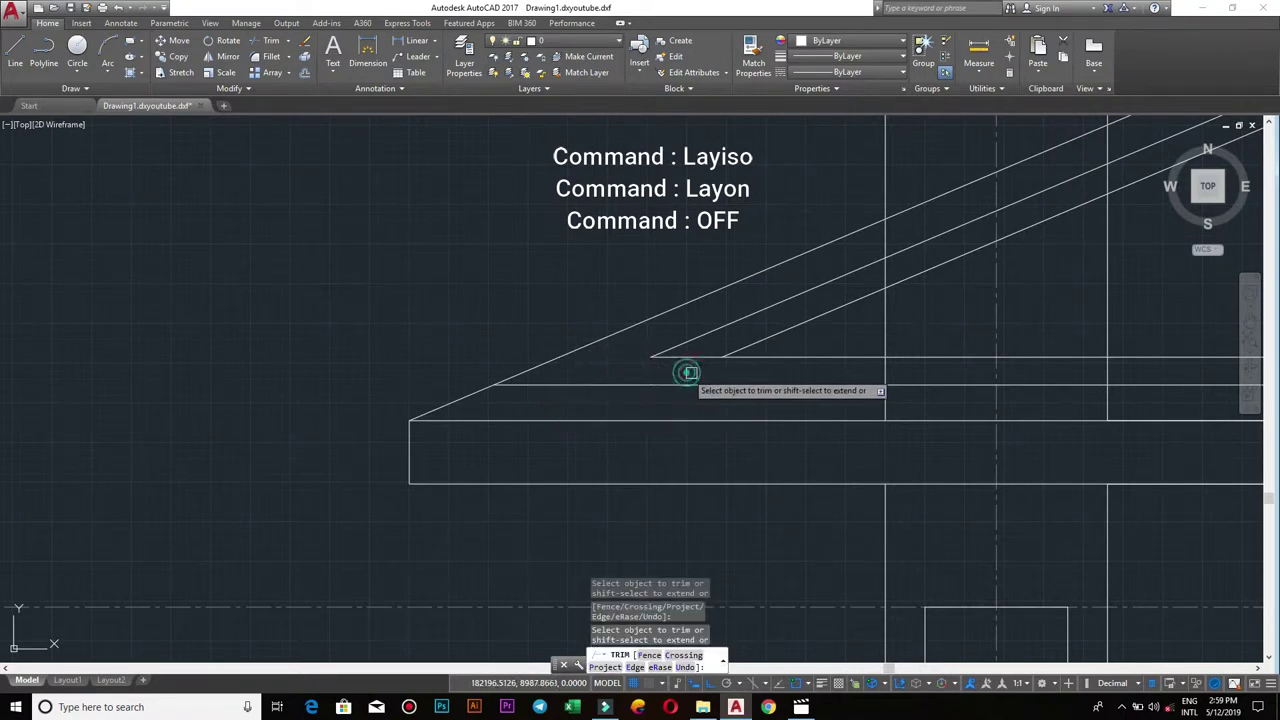
pyautogui.scroll(-3, 686, 371)
pyautogui.moveTo(563, 414)
pyautogui.mouseDown(button='middle')
pyautogui.moveTo(731, 395)
pyautogui.moveTo(834, 360)
pyautogui.moveTo(654, 386)
pyautogui.moveTo(714, 432)
pyautogui.mouseUp(button='middle')
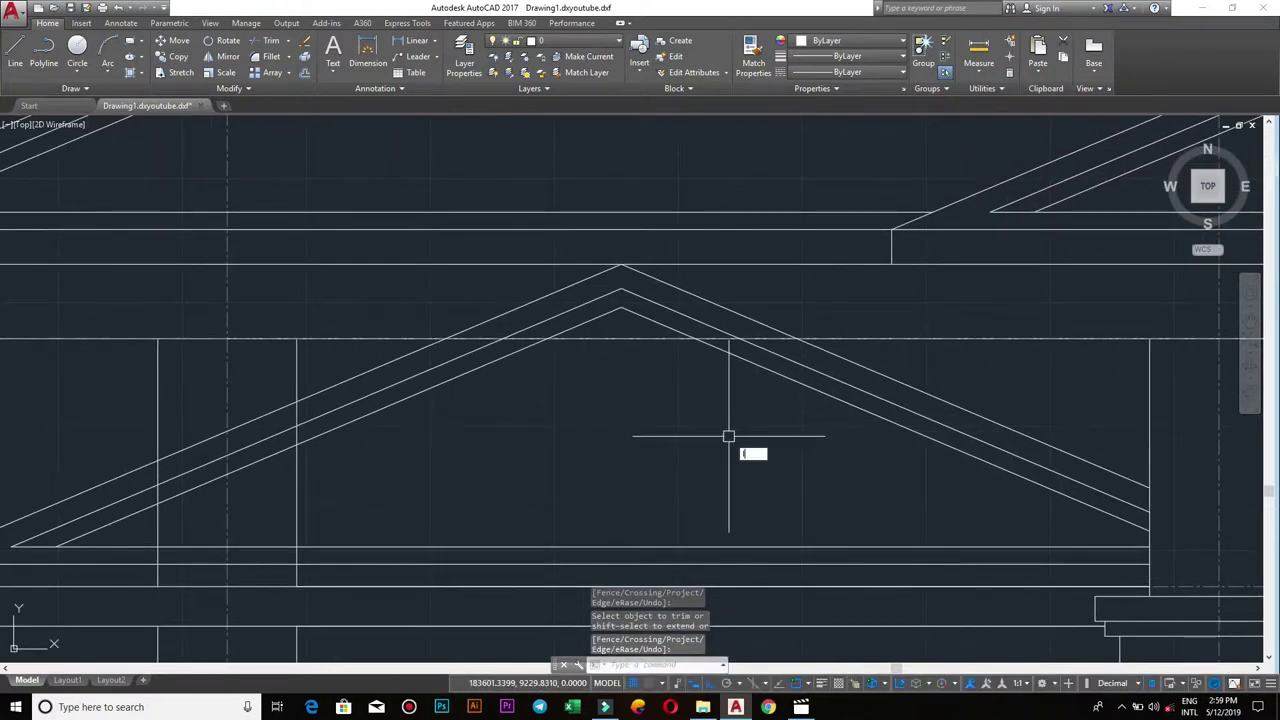
# - End trimming, then start a short line at the apex and cancel it
pyautogui.press('Escape')
pyautogui.write('l')
pyautogui.press('Return')
pyautogui.click(626, 290)
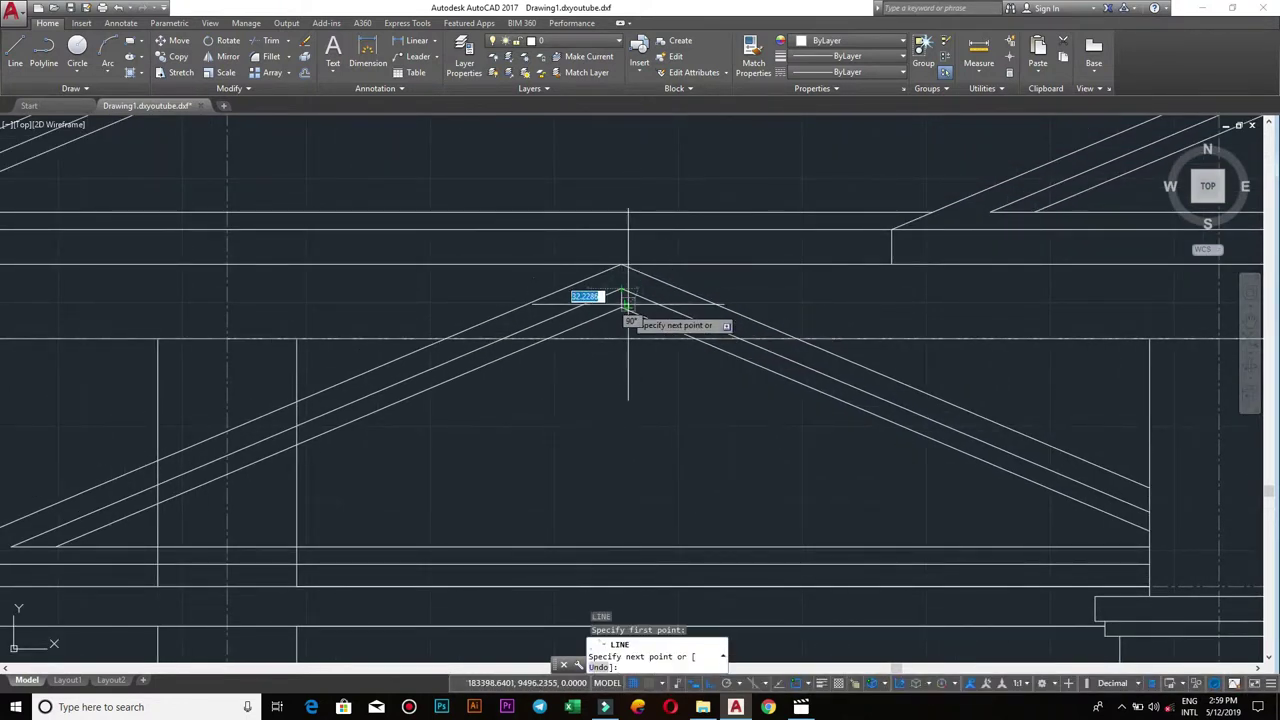
pyautogui.click(628, 308)
pyautogui.press('Escape')
pyautogui.scroll(-3, 667, 392)
pyautogui.scroll(-1, 667, 392)
pyautogui.scroll(2, 700, 371)
pyautogui.scroll(1, 700, 423)
pyautogui.scroll(1, 753, 371)
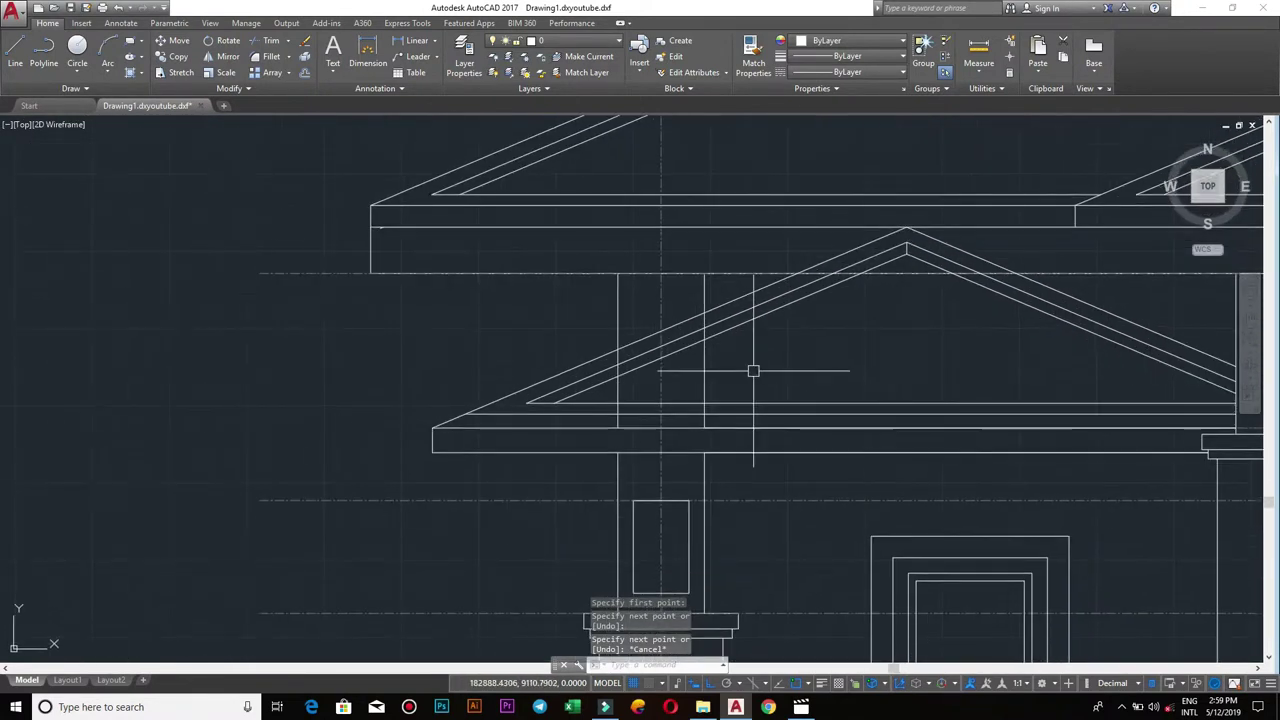
# - Trim the column line pieces lying between the gable bands and diagonals
pyautogui.press('Return')
pyautogui.press('Return')
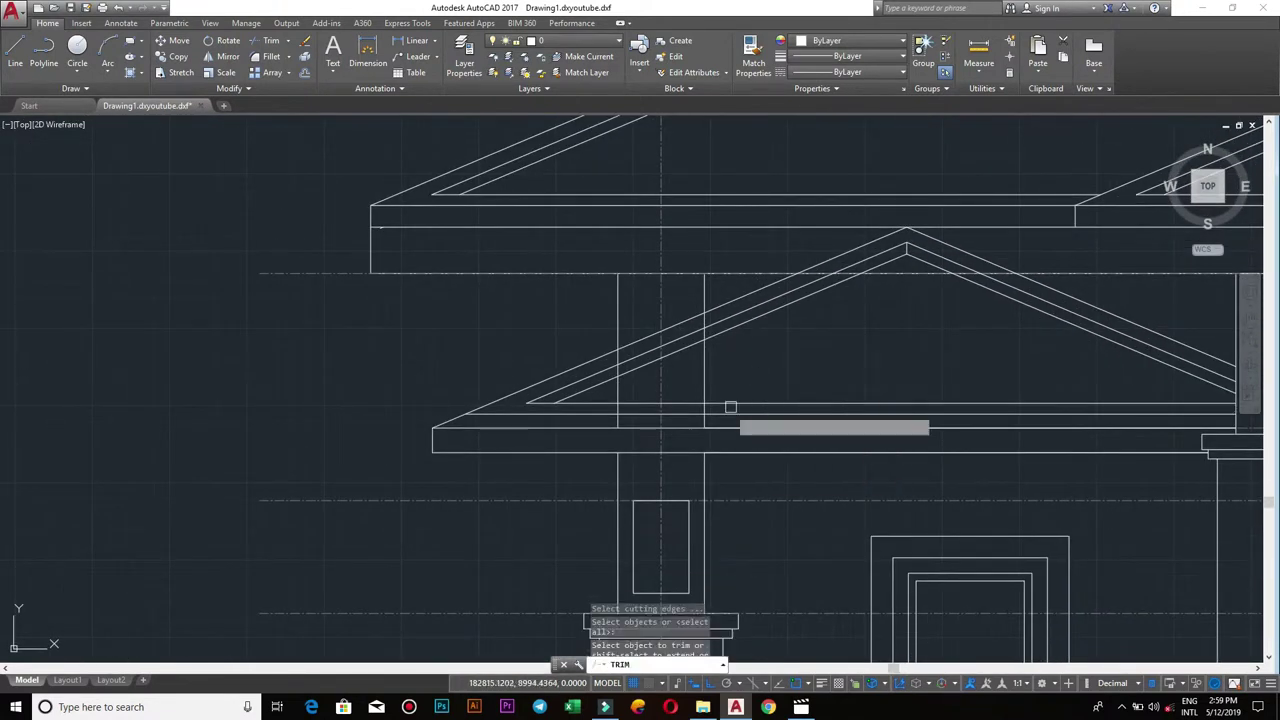
pyautogui.scroll(4, 739, 410)
pyautogui.click(728, 382)
pyautogui.click(509, 411)
pyautogui.click(511, 380)
pyautogui.scroll(-2, 623, 391)
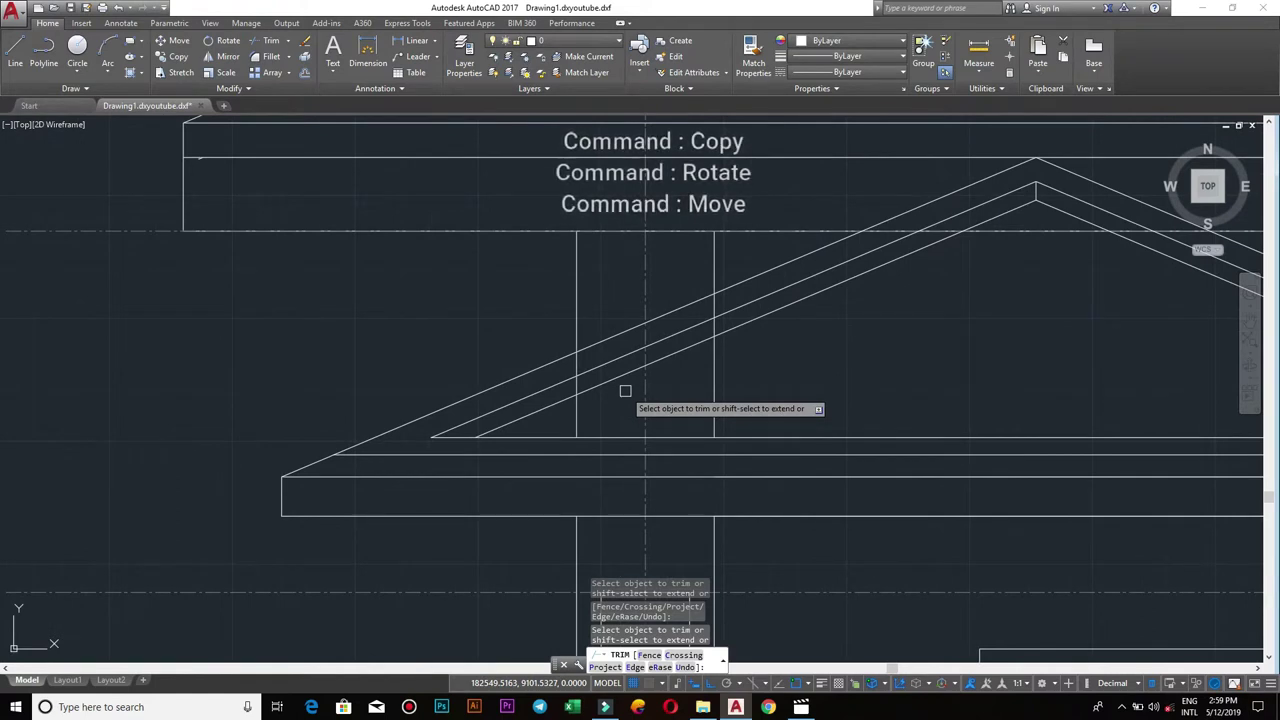
pyautogui.scroll(2, 615, 409)
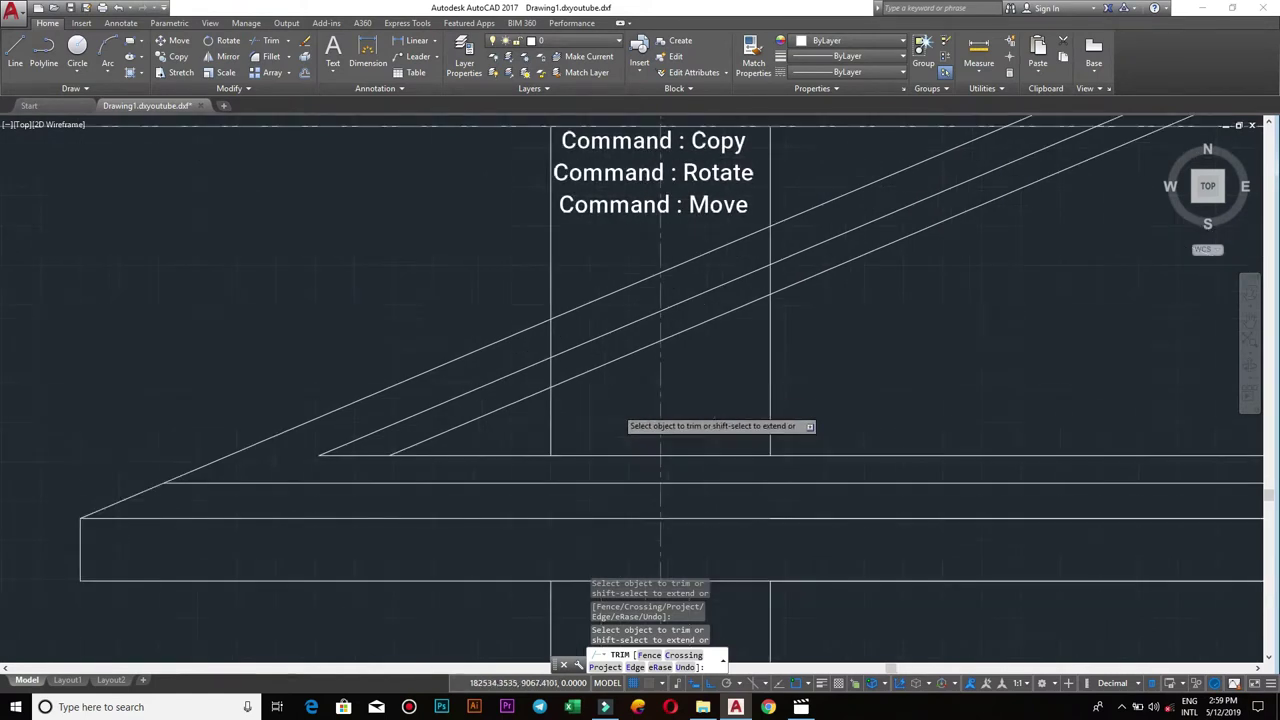
pyautogui.click(834, 383)
pyautogui.click(734, 371)
pyautogui.click(571, 420)
pyautogui.click(528, 418)
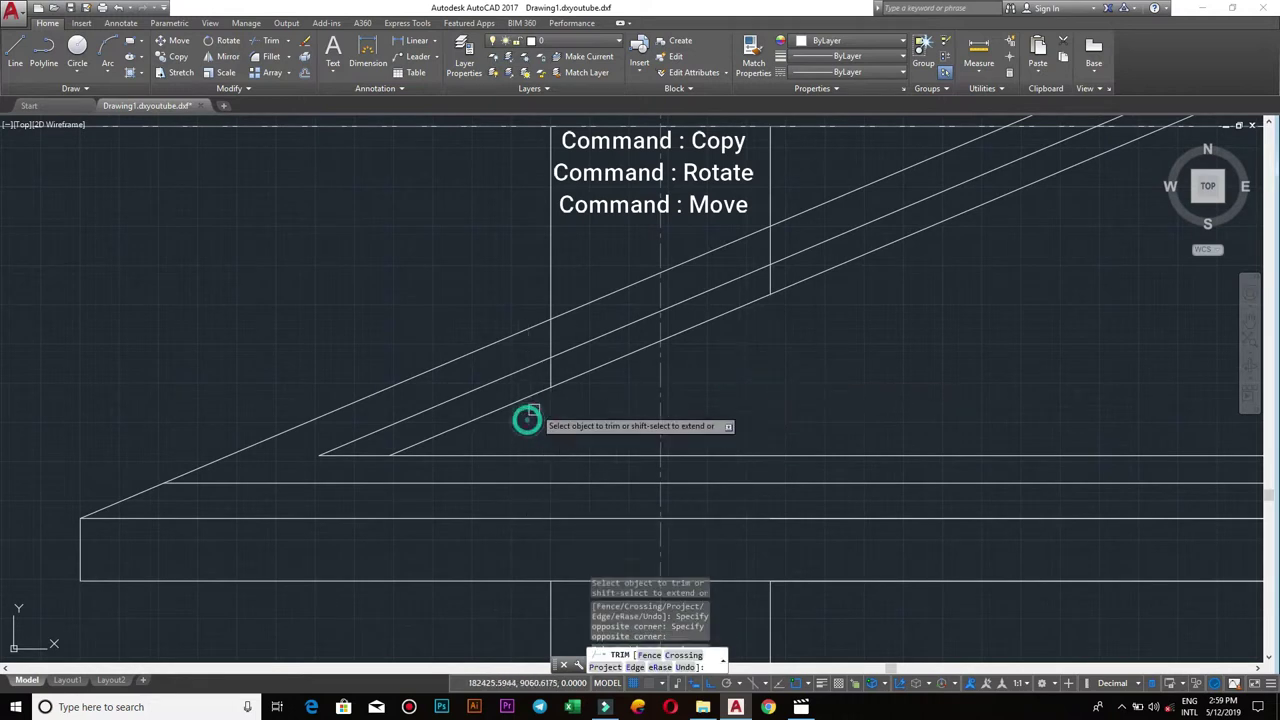
pyautogui.click(555, 364)
pyautogui.click(563, 283)
# - Trim the other column line back to the middle diagonal and view the whole porch
pyautogui.moveTo(563, 283); pyautogui.dragTo(472, 386, button='middle')
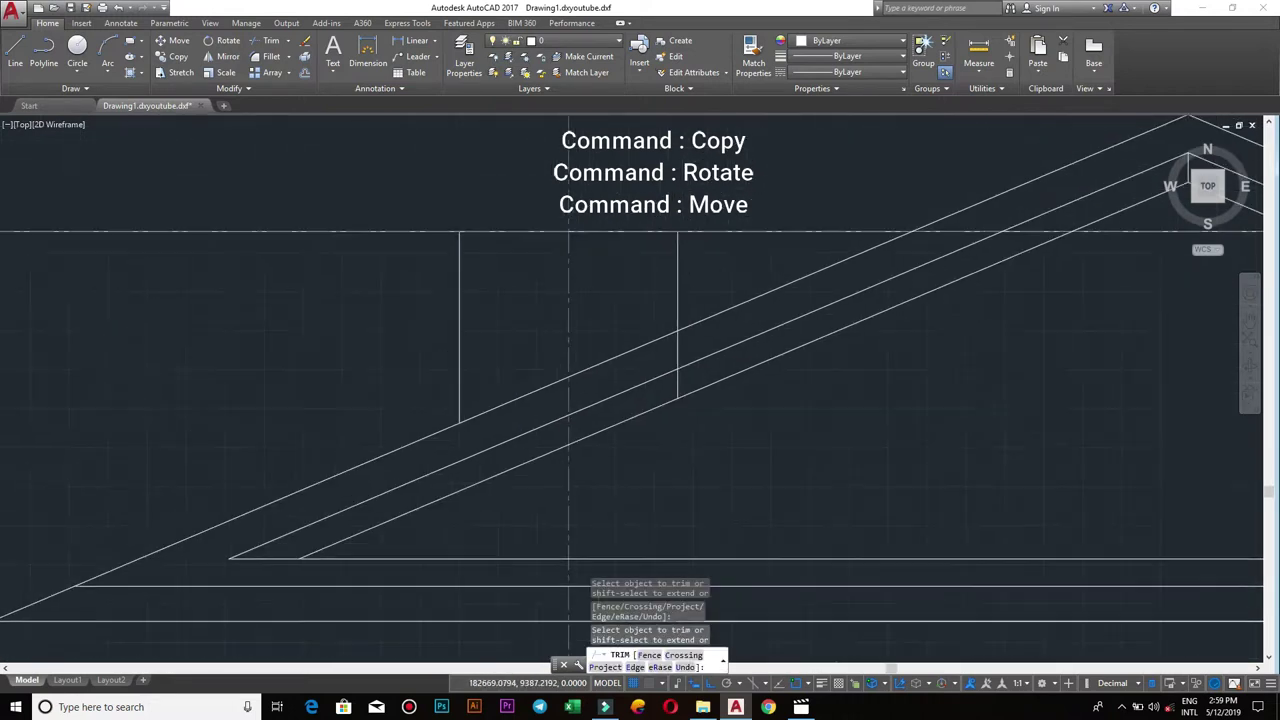
pyautogui.click(680, 386)
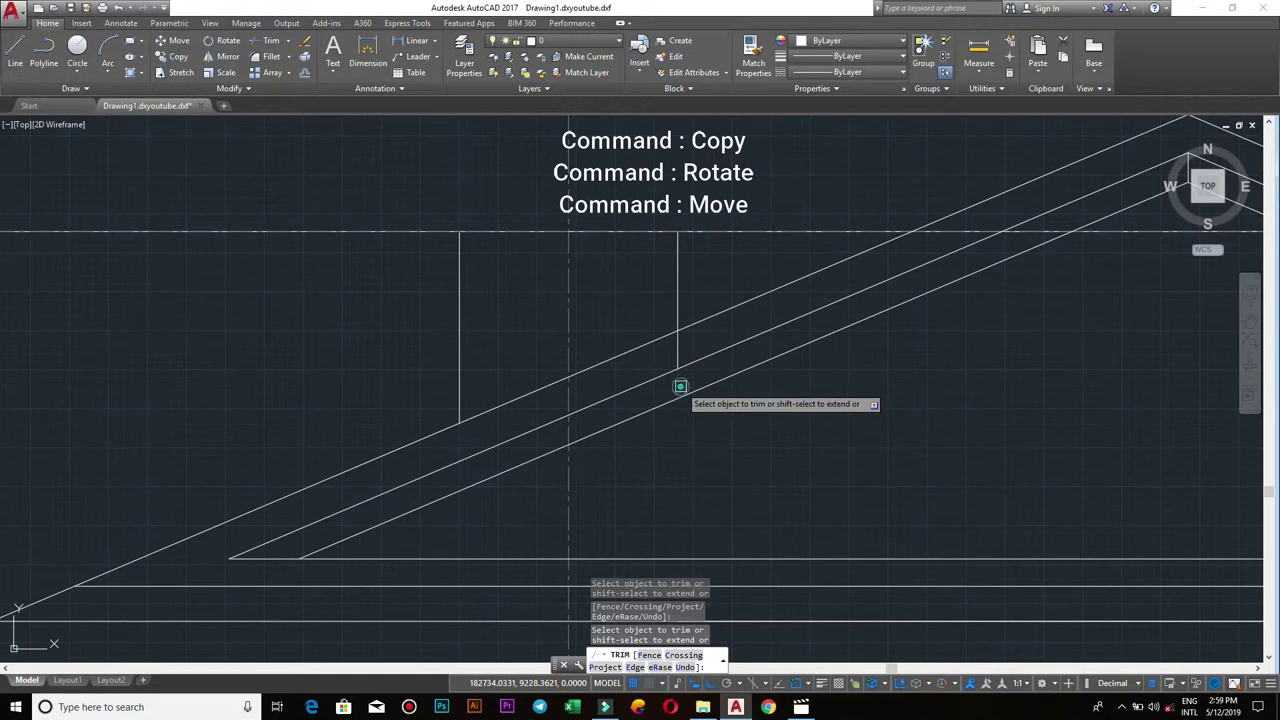
pyautogui.scroll(-2, 688, 360)
pyautogui.scroll(2, 786, 366)
pyautogui.scroll(-2, 779, 388)
pyautogui.scroll(-4, 846, 377)
pyautogui.moveTo(846, 377)
pyautogui.mouseDown(button='middle')
pyautogui.moveTo(860, 416)
pyautogui.moveTo(710, 290)
pyautogui.moveTo(750, 344)
pyautogui.mouseUp(button='middle')
pyautogui.scroll(-3, 779, 305)
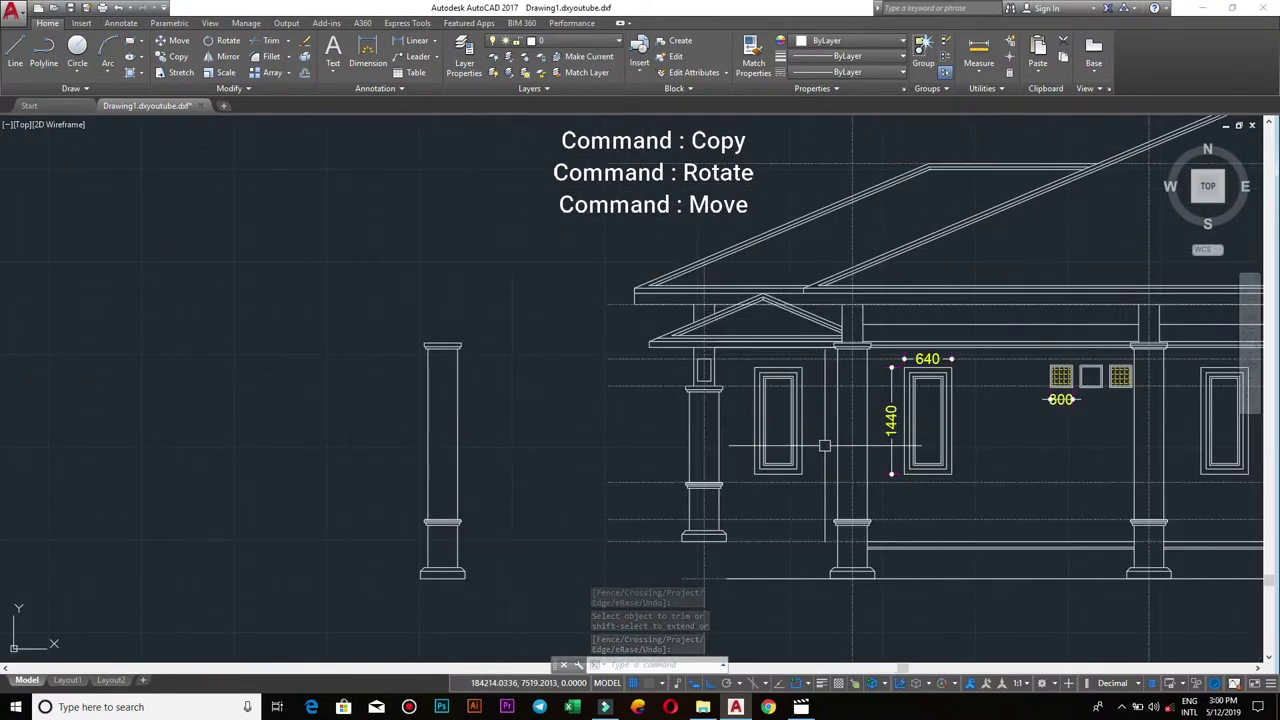
# - Draw the horizontal beam lines between the porch columns below the eave
pyautogui.scroll(2, 749, 389)
pyautogui.scroll(-2, 823, 389)
pyautogui.moveTo(823, 389); pyautogui.dragTo(576, 420, button='middle')
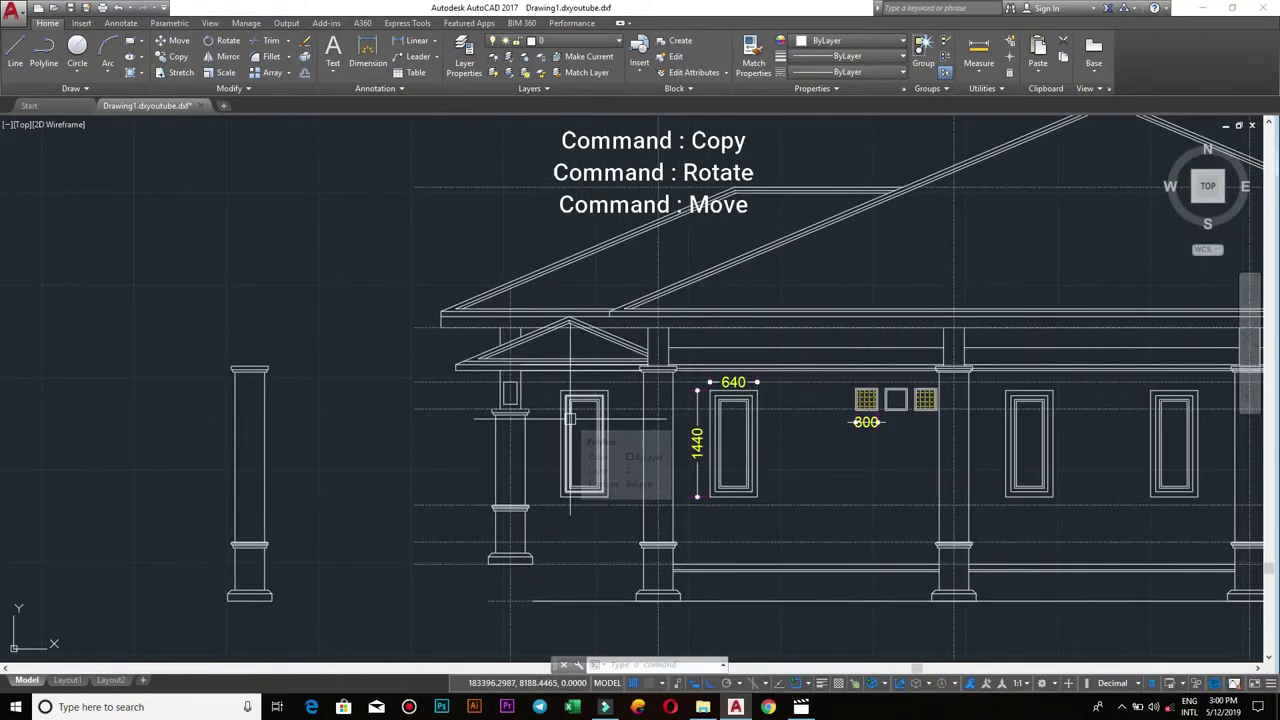
pyautogui.moveTo(603, 404)
pyautogui.mouseDown(button='middle')
pyautogui.moveTo(537, 430)
pyautogui.moveTo(640, 430)
pyautogui.mouseUp(button='middle')
pyautogui.scroll(1, 640, 430)
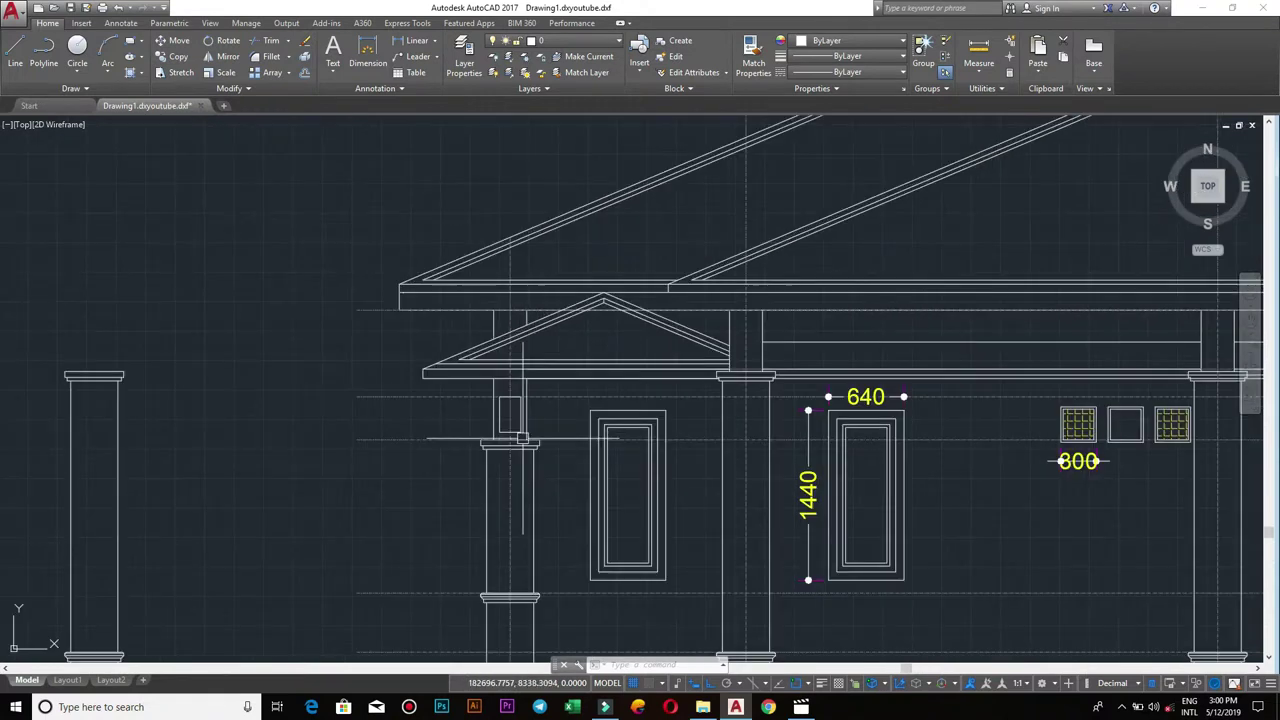
pyautogui.scroll(3, 660, 420)
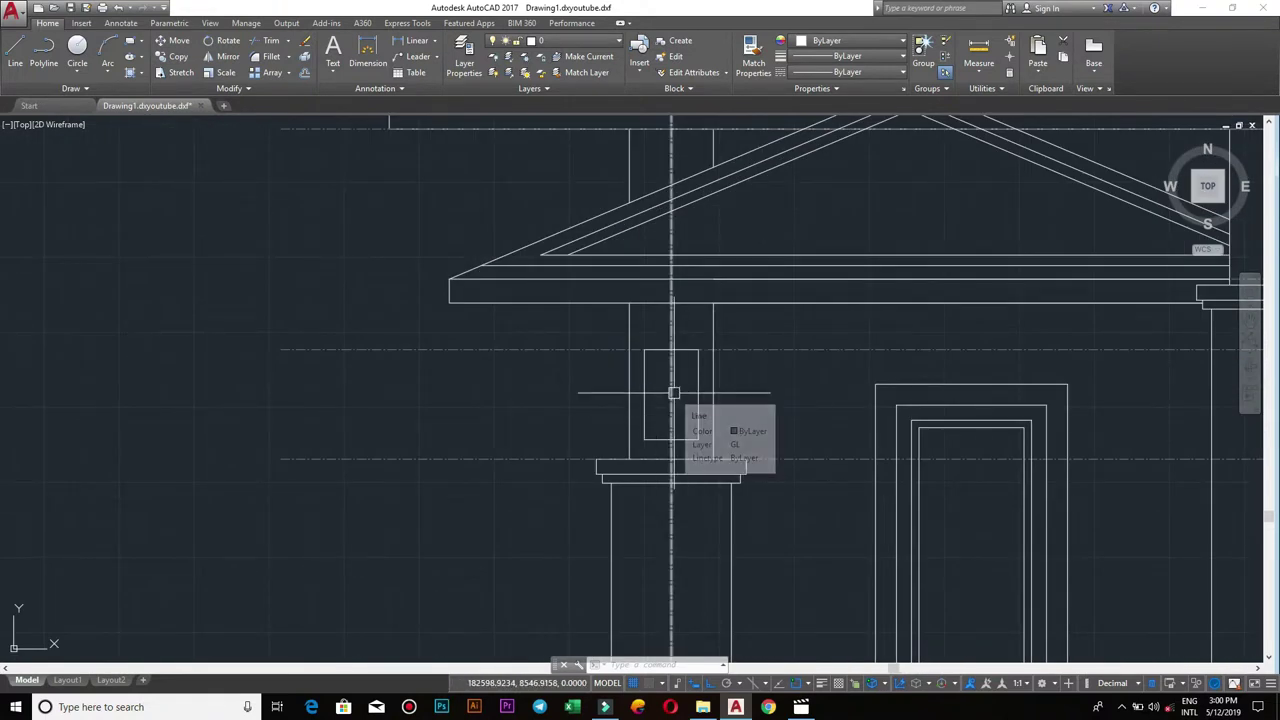
pyautogui.write('l')
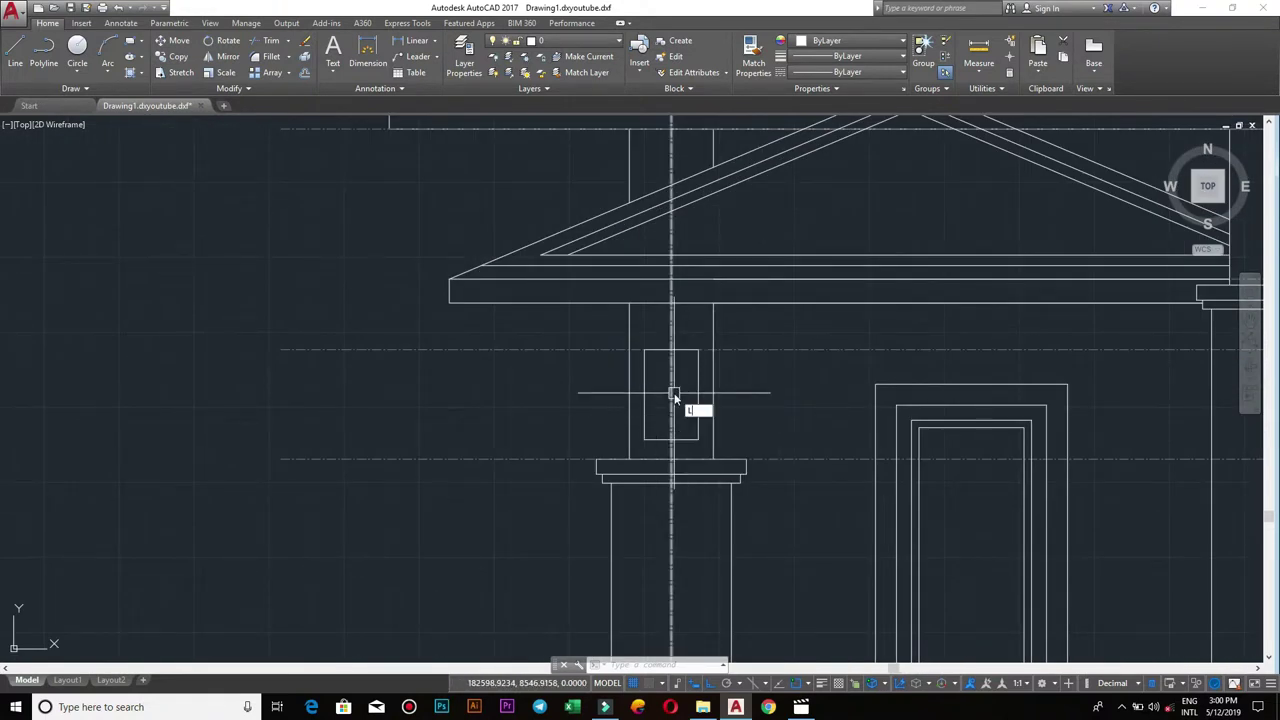
pyautogui.press('Return')
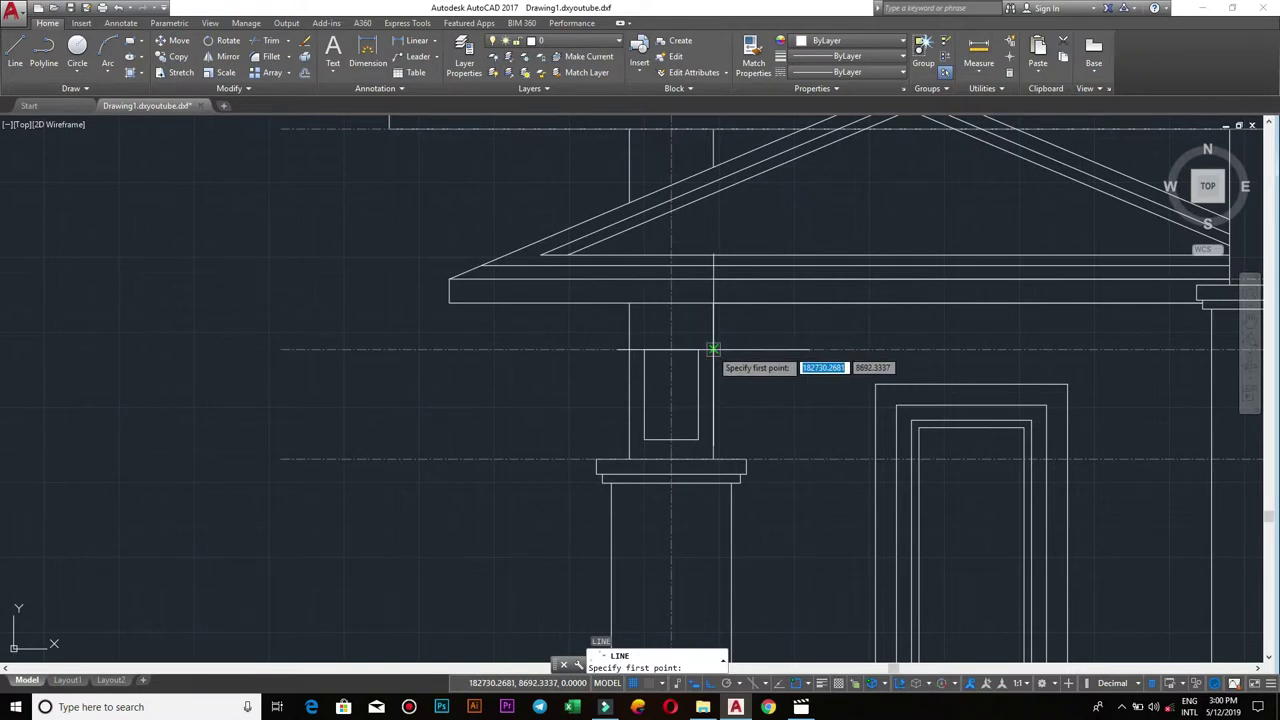
pyautogui.click(713, 349)
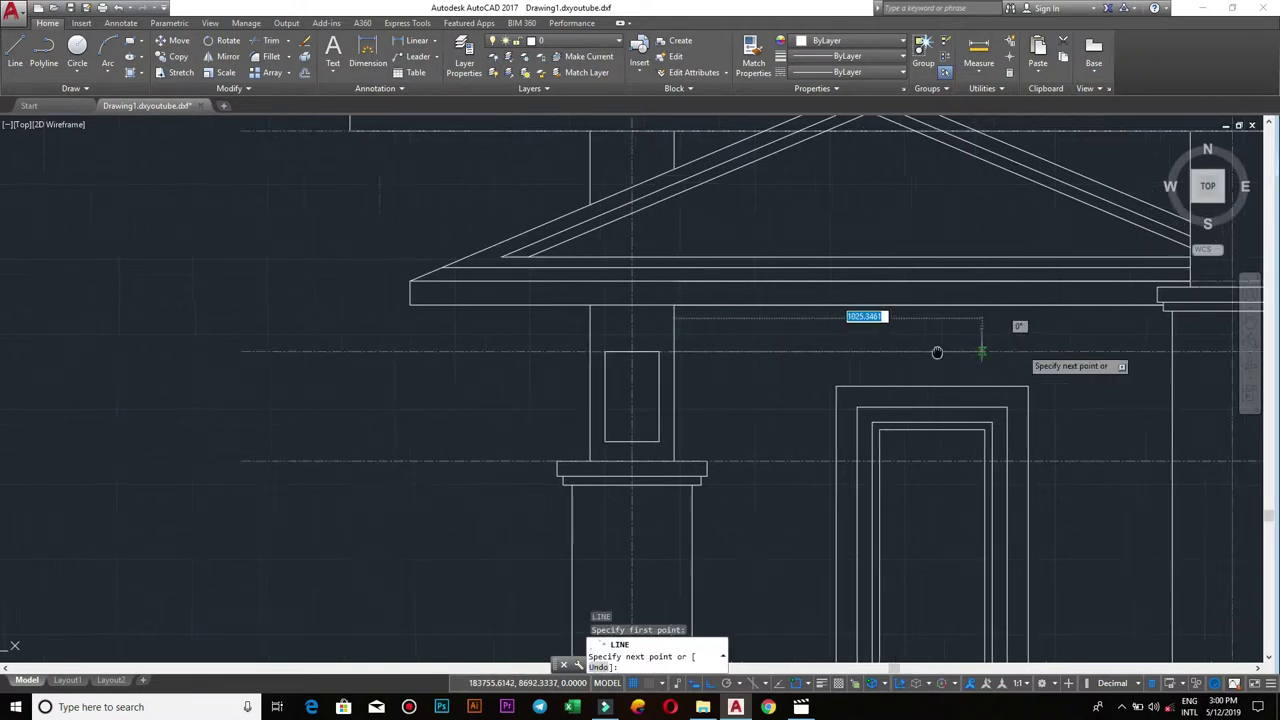
pyautogui.moveTo(937, 351); pyautogui.dragTo(657, 351, button='middle')
pyautogui.click(884, 354)
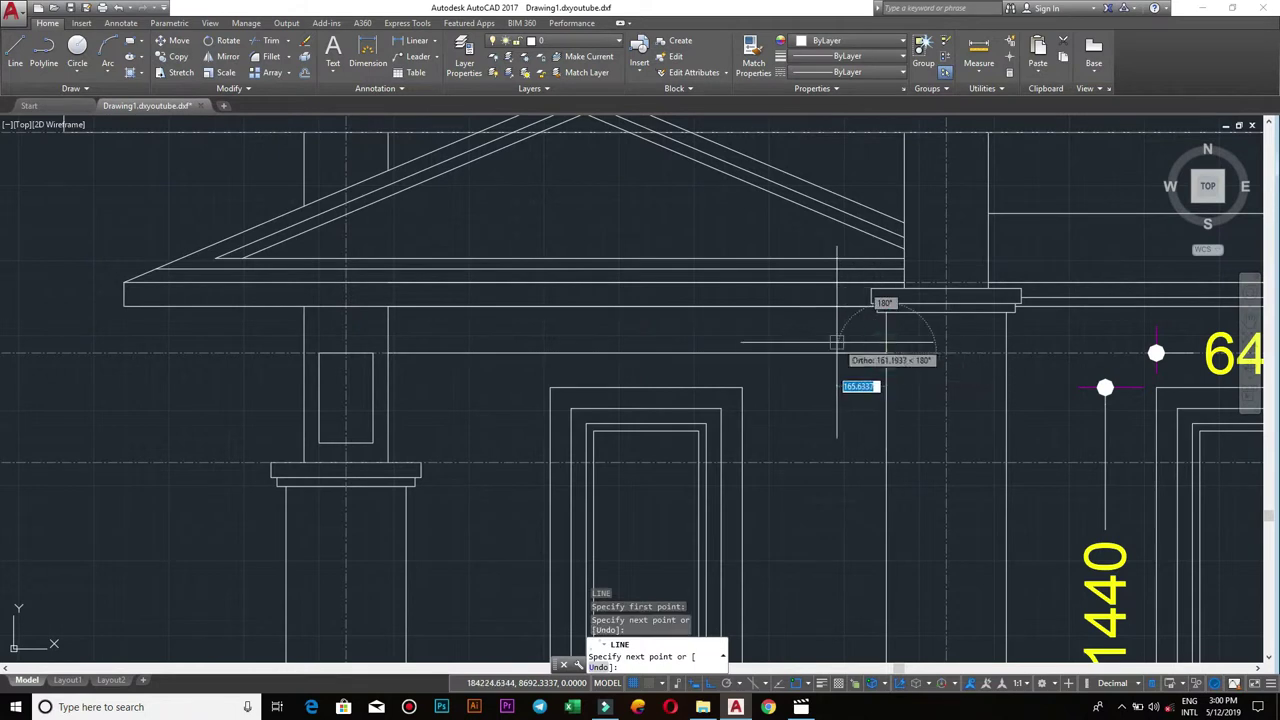
pyautogui.press('Return')
pyautogui.press('Return')
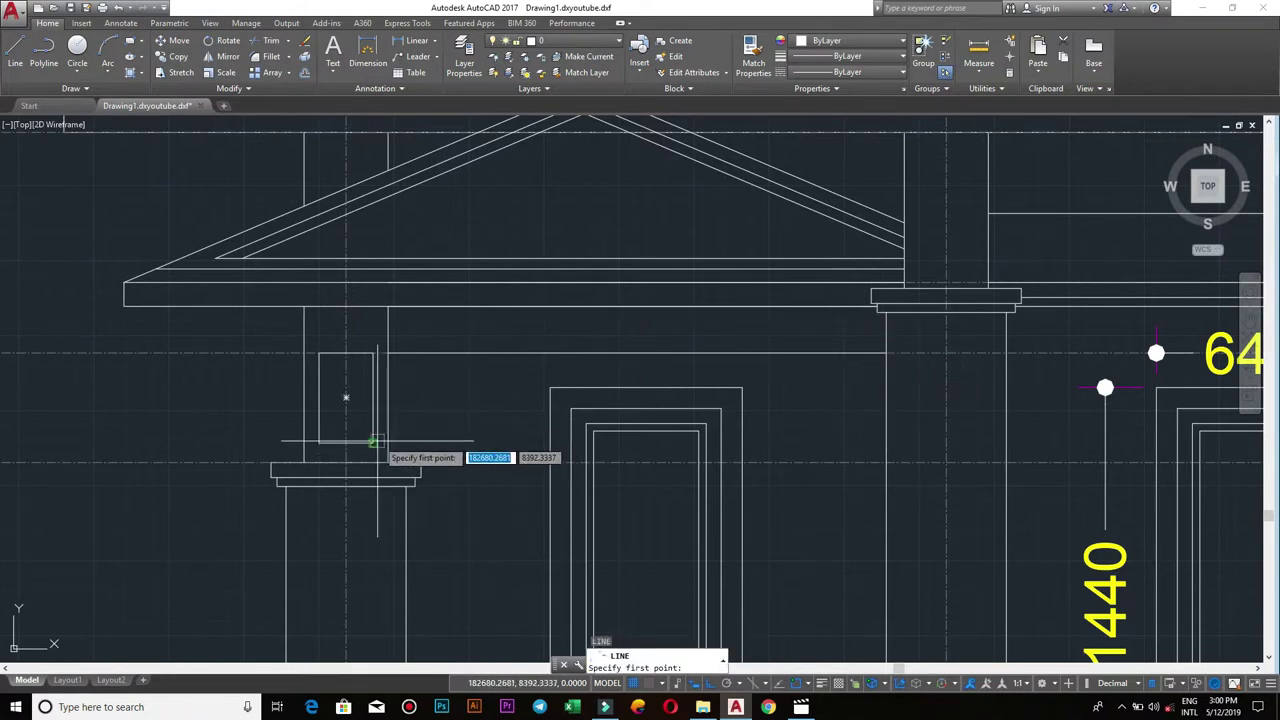
pyautogui.click(345, 409)
pyautogui.press('Return')
# - Trim the column lines above and below the new beam
pyautogui.moveTo(857, 403); pyautogui.dragTo(926, 403, button='middle')
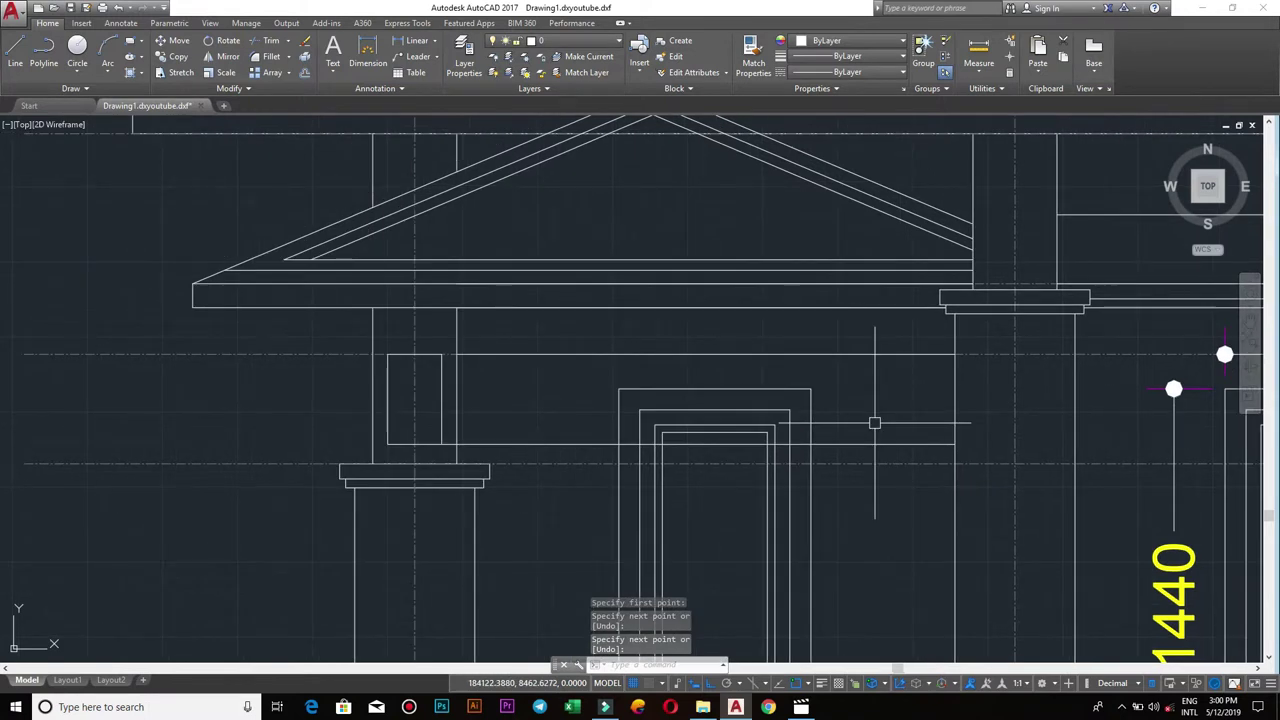
pyautogui.write('TR')
pyautogui.press('Return')
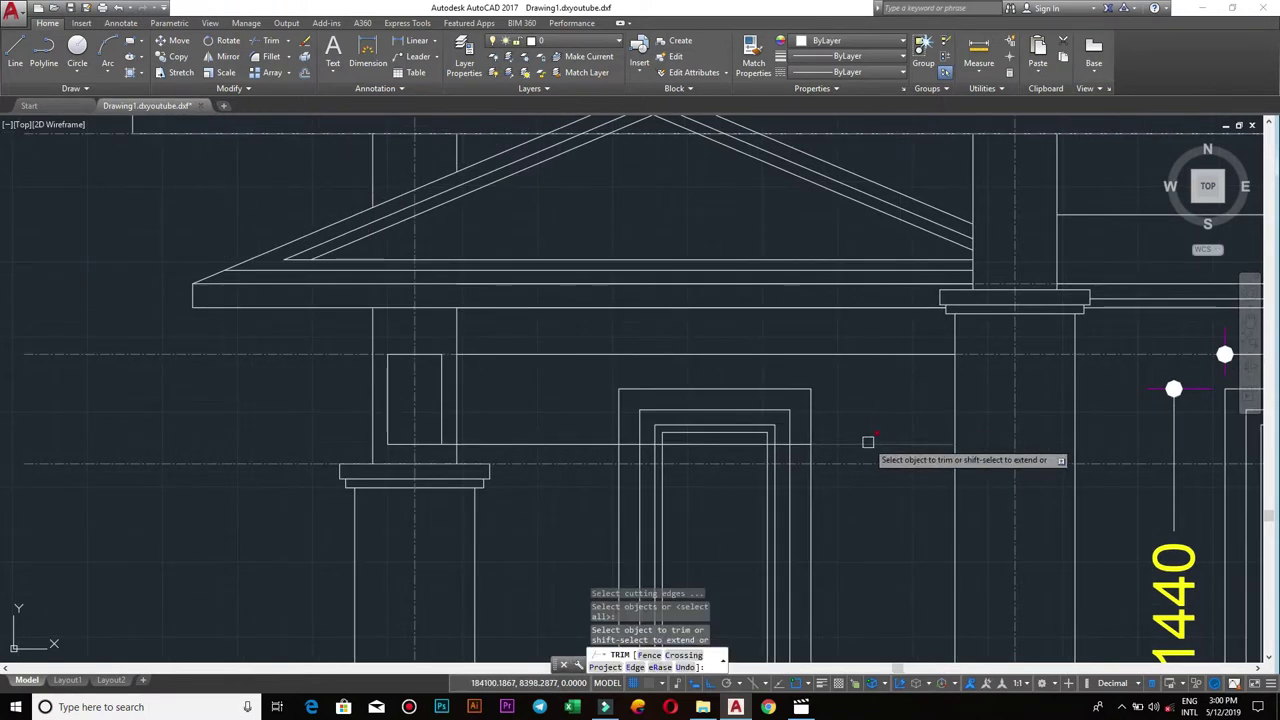
pyautogui.press('Return')
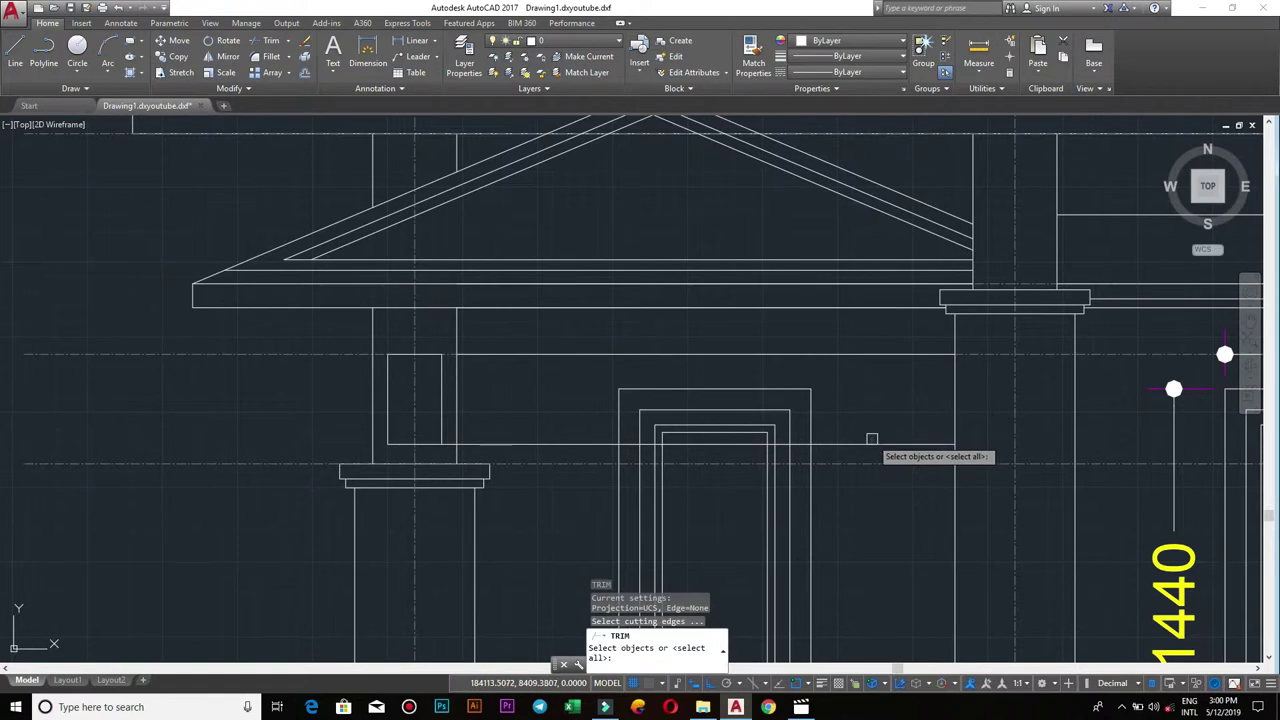
pyautogui.click(894, 418)
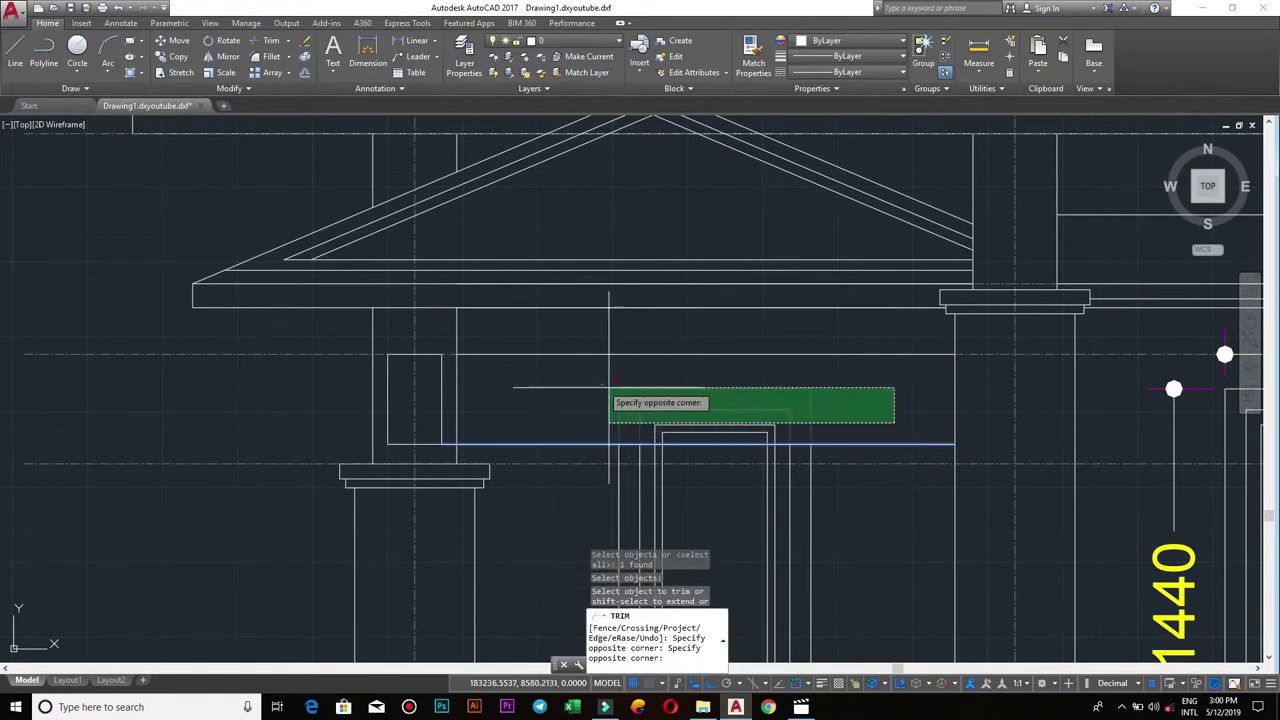
pyautogui.click(616, 395)
pyautogui.click(838, 426)
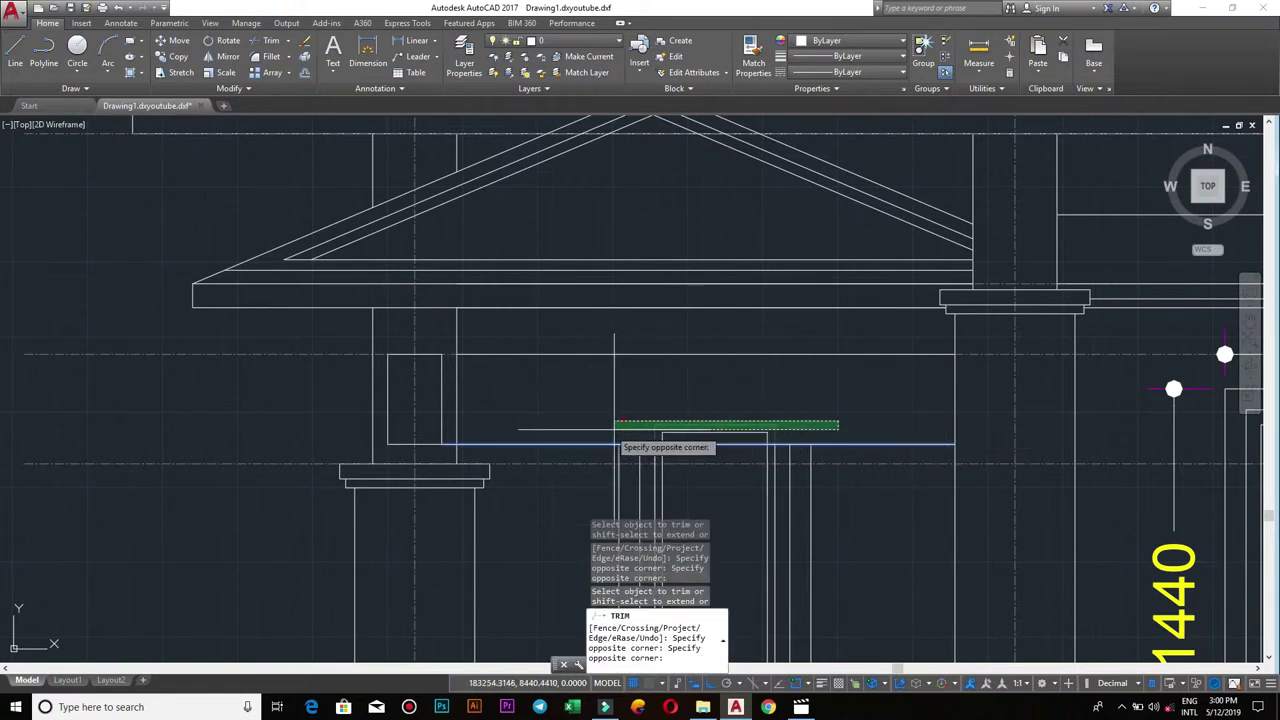
pyautogui.click(603, 433)
pyautogui.press('Return')
# - Outline a small rectangular block beside the leftmost porch column under the beam
pyautogui.moveTo(587, 391)
pyautogui.mouseDown(button='middle')
pyautogui.moveTo(734, 409)
pyautogui.moveTo(908, 386)
pyautogui.moveTo(992, 409)
pyautogui.mouseUp(button='middle')
pyautogui.scroll(-3, 908, 386)
pyautogui.scroll(2, 862, 387)
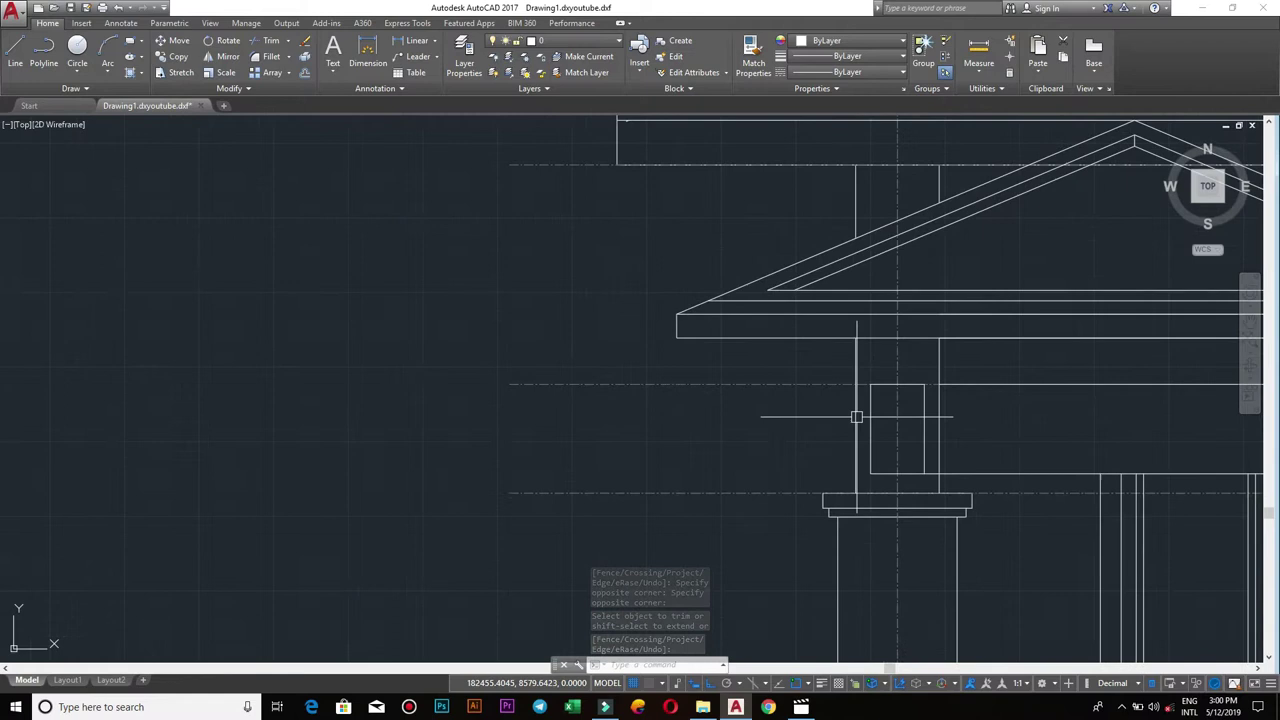
pyautogui.write('l')
pyautogui.press('Return')
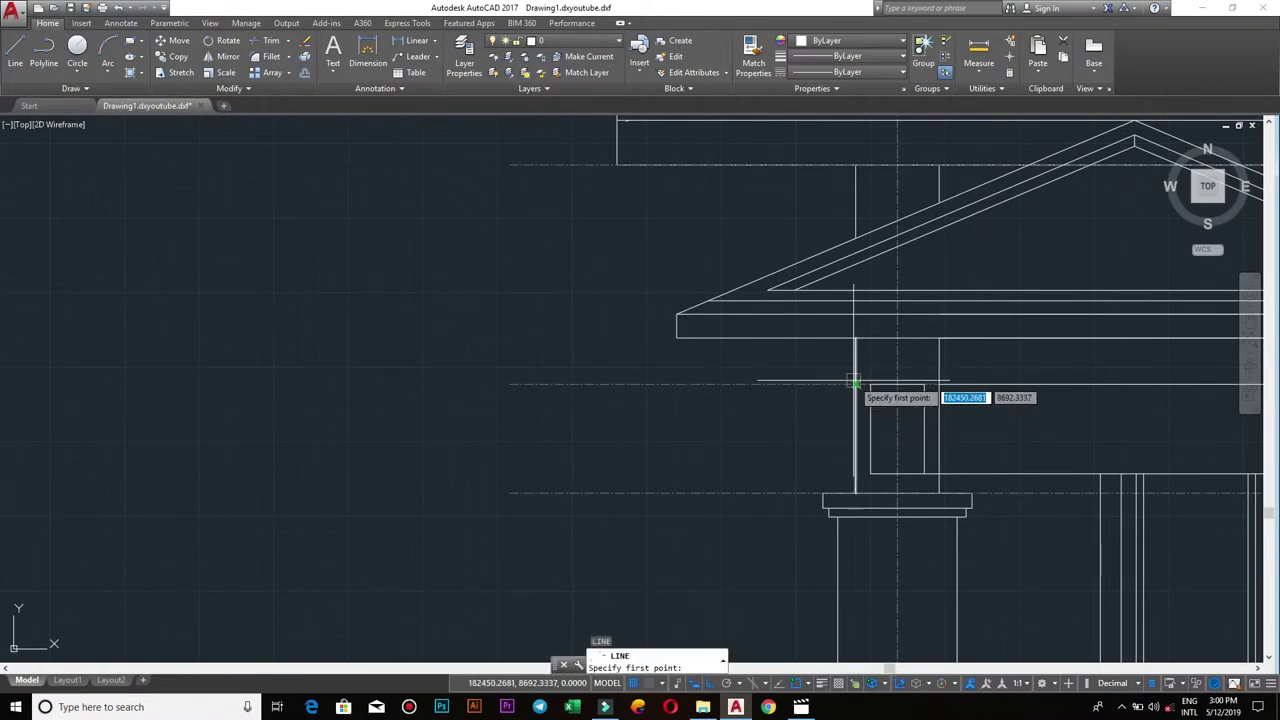
pyautogui.click(856, 384)
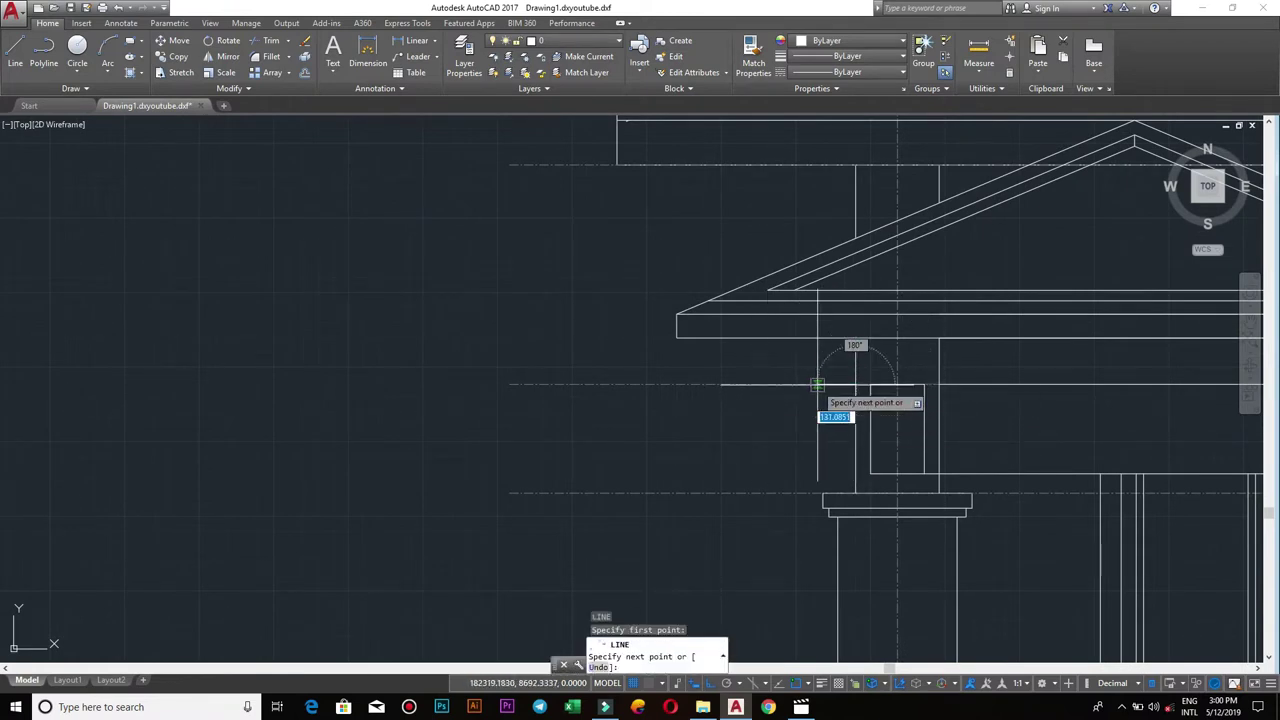
pyautogui.click(791, 471)
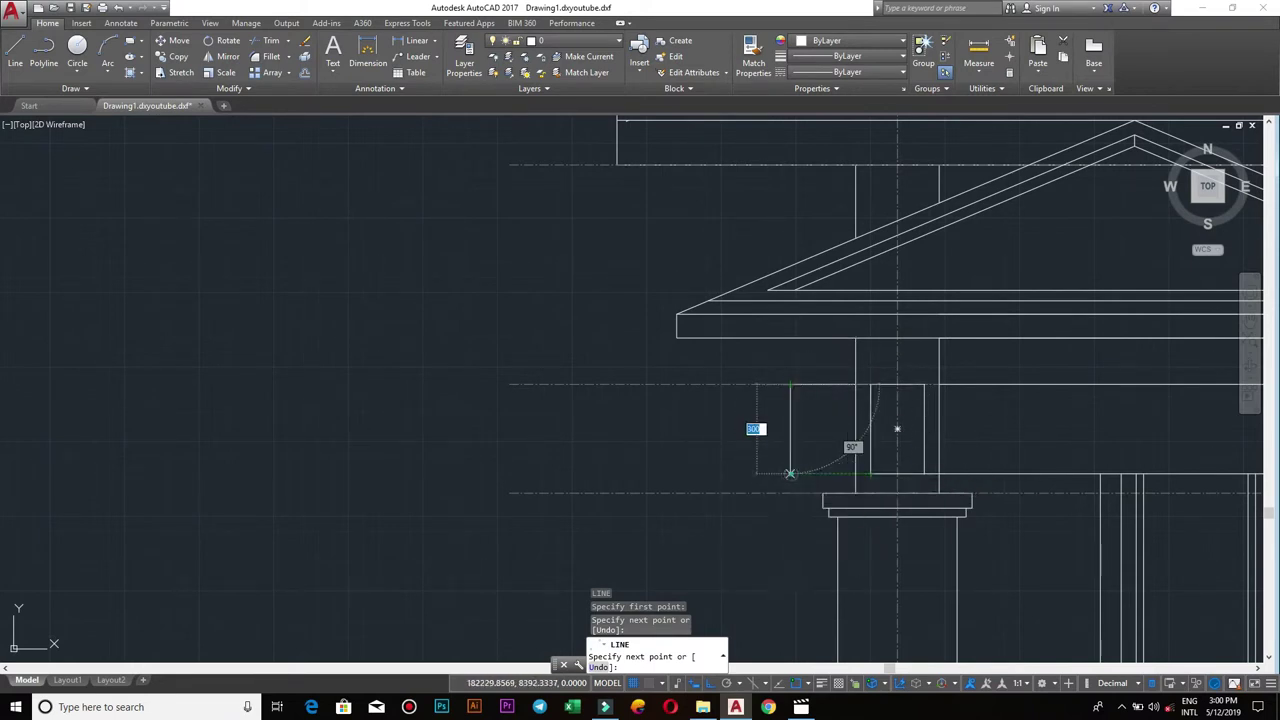
pyautogui.click(790, 473)
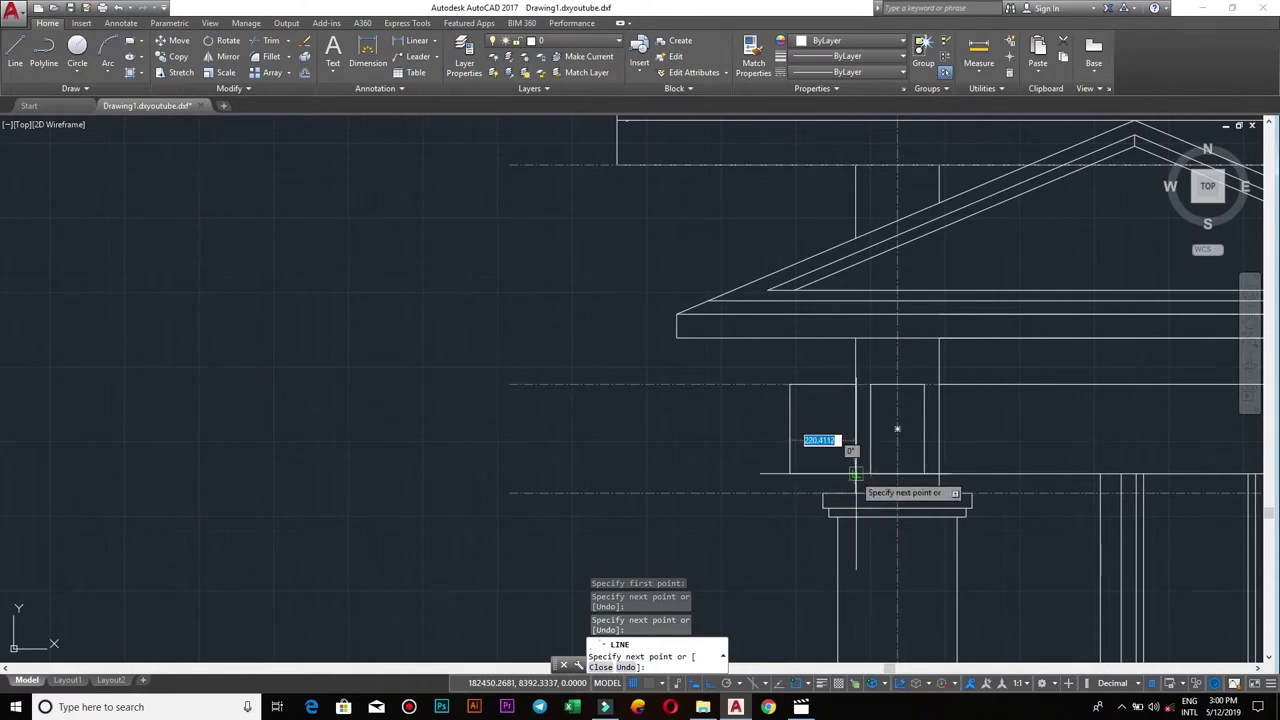
pyautogui.click(851, 476)
pyautogui.press('Escape')
pyautogui.scroll(-3, 677, 428)
pyautogui.scroll(-2, 700, 443)
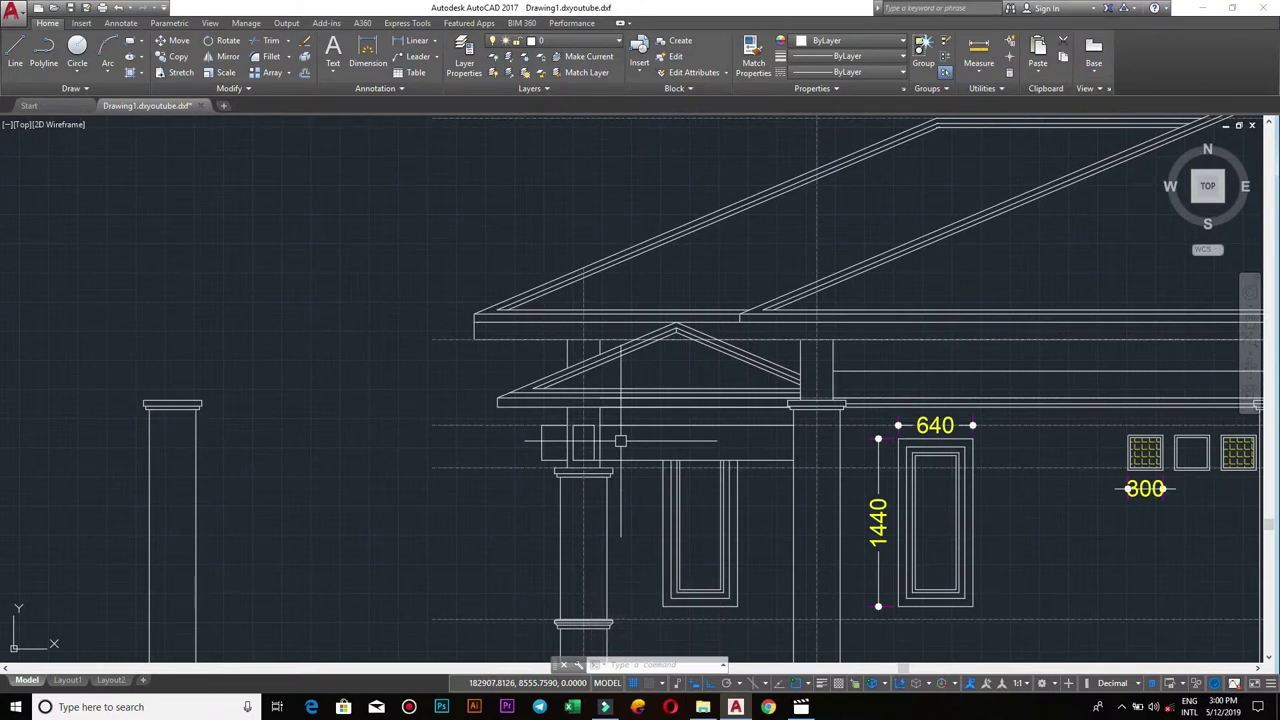
# - Drag the ground line's left grip outward as a first attempt
pyautogui.scroll(-3, 650, 506)
pyautogui.scroll(3, 665, 400)
pyautogui.scroll(2, 663, 460)
pyautogui.click(611, 524)
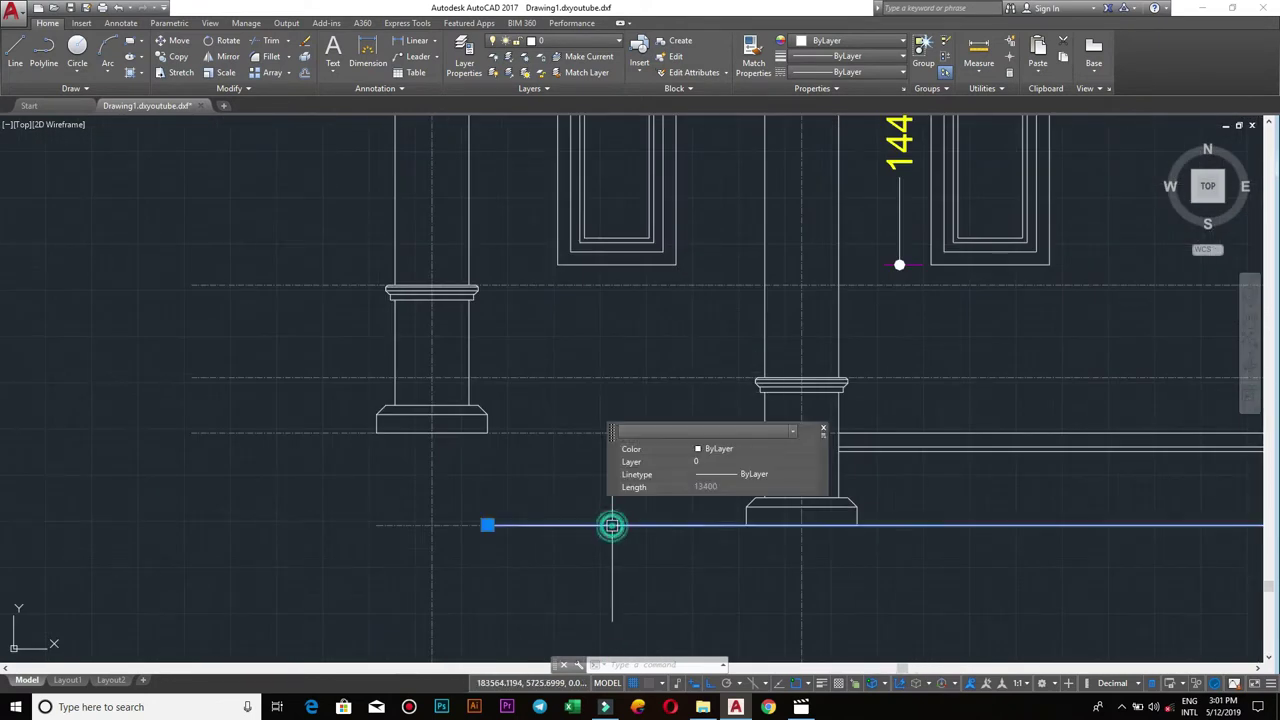
pyautogui.click(489, 525)
pyautogui.click(431, 523)
pyautogui.press('Escape')
# - Try a line, then an offset at 1350, cancelling both
pyautogui.scroll(-2, 804, 497)
pyautogui.press('Return')
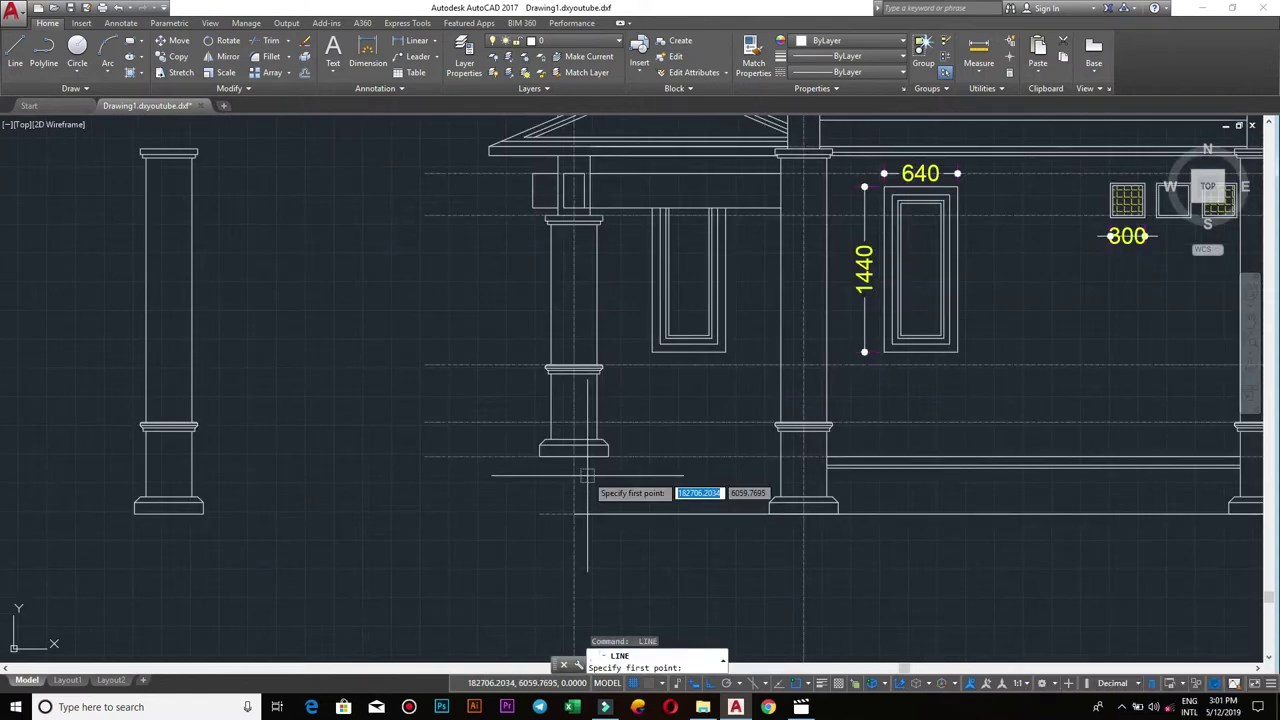
pyautogui.press('Escape')
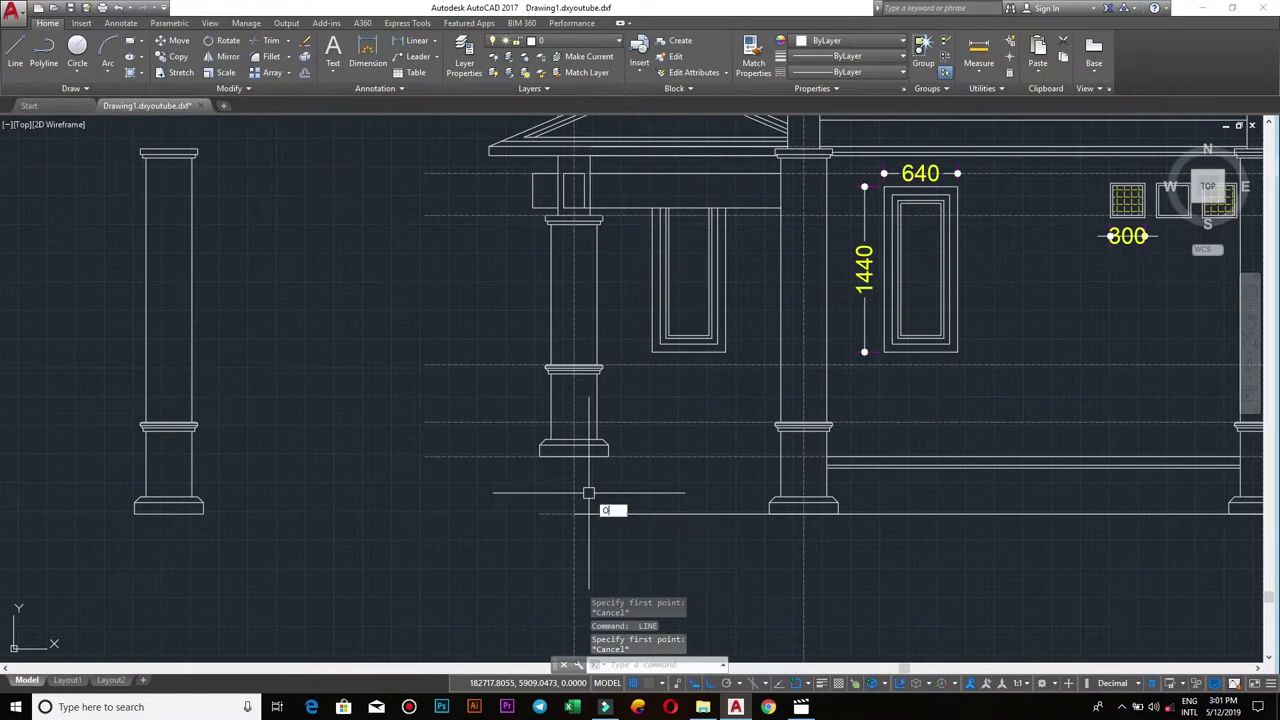
pyautogui.press('Return')
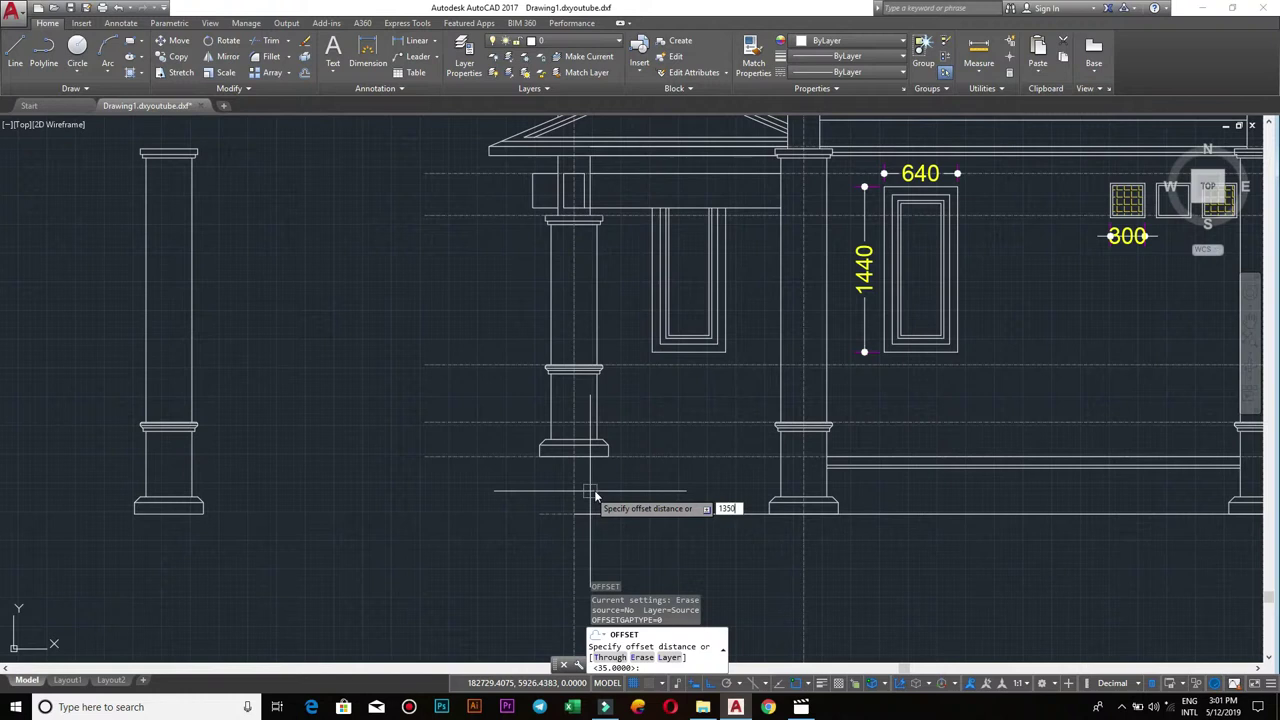
pyautogui.press('Return')
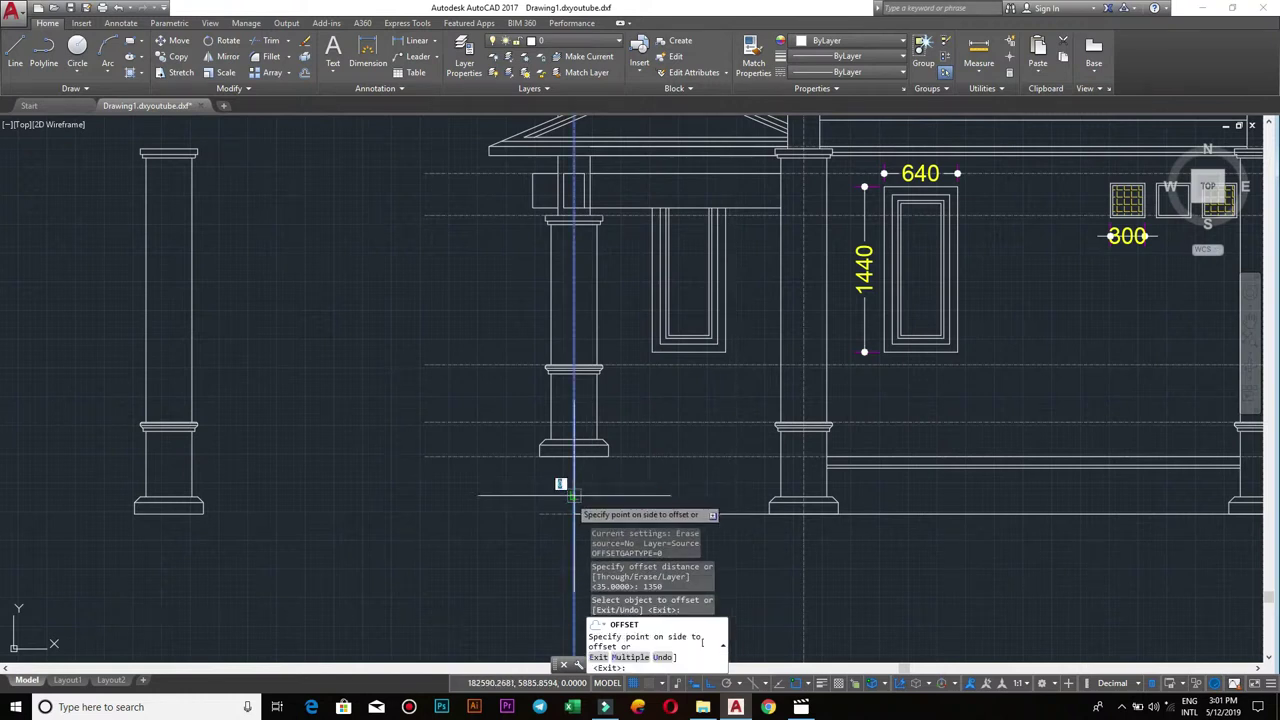
pyautogui.press('Escape')
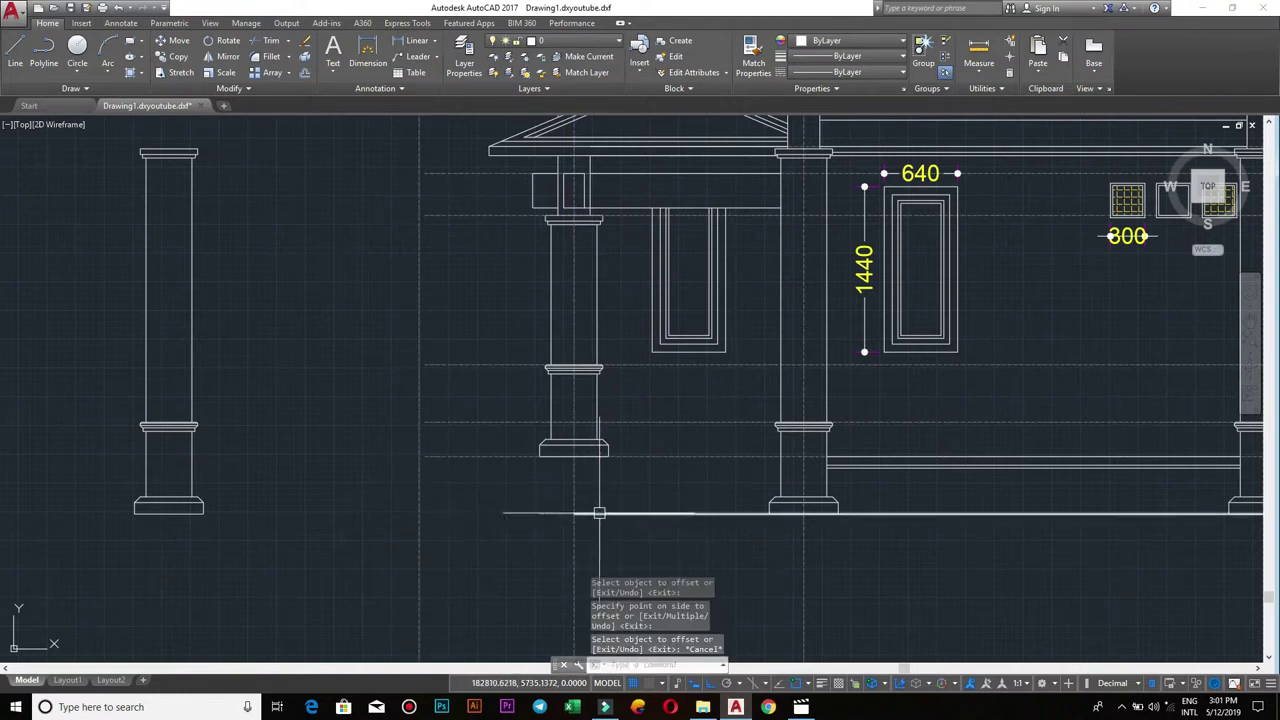
# - Stretch the ground line's left end 1350 outward, giving a 15050 length
pyautogui.click(569, 514)
pyautogui.click(569, 514)
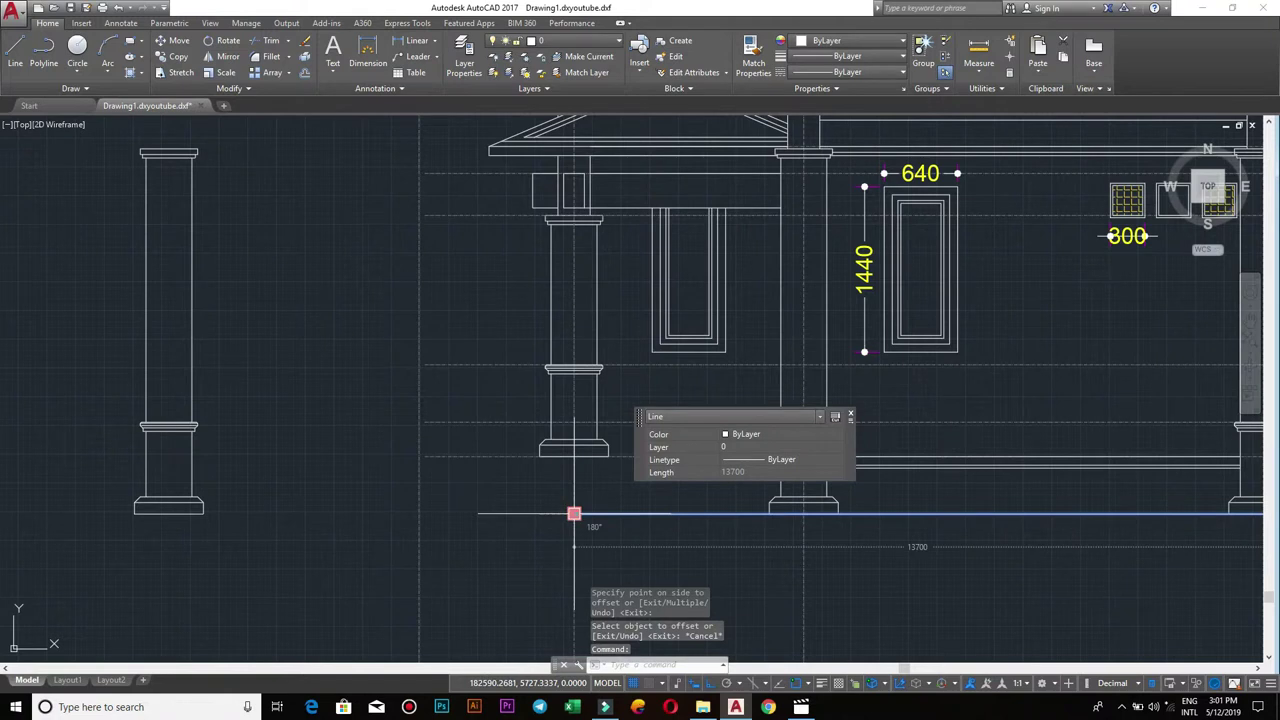
pyautogui.click(419, 514)
pyautogui.press('Escape')
pyautogui.scroll(-4, 419, 514)
pyautogui.scroll(1, 487, 527)
pyautogui.scroll(1, 487, 527)
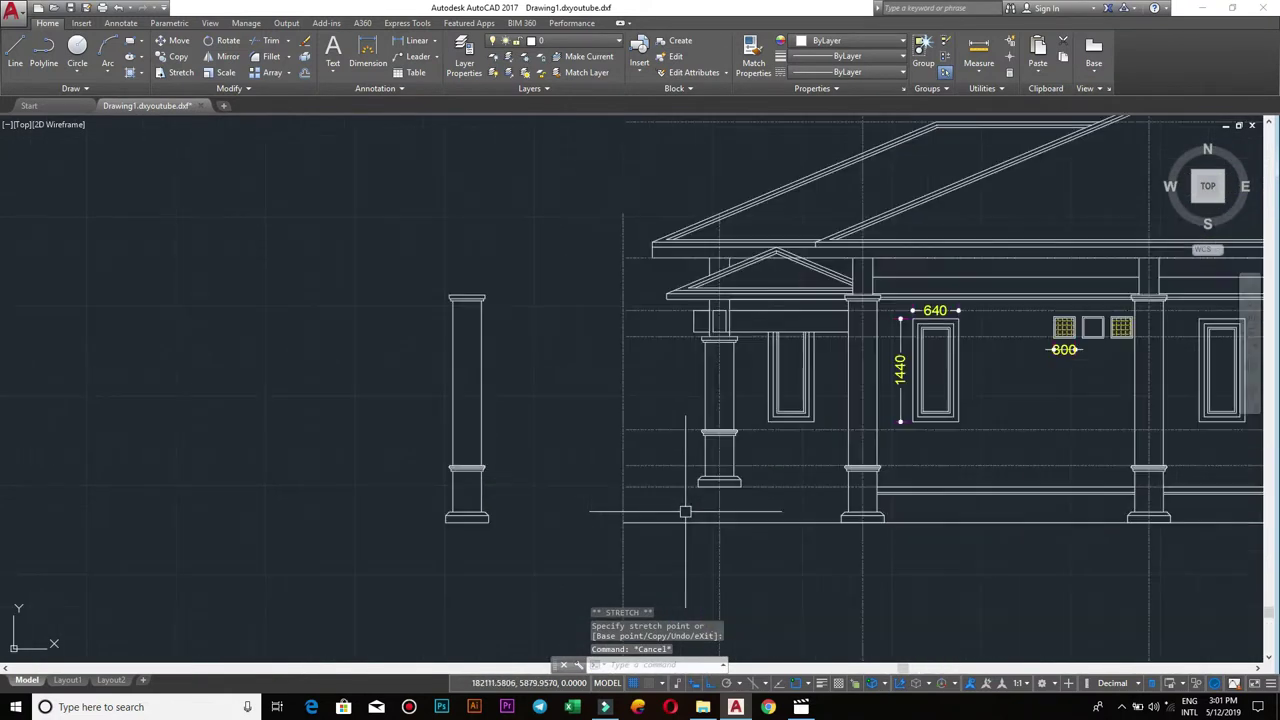
pyautogui.scroll(-2, 487, 527)
pyautogui.moveTo(523, 514); pyautogui.dragTo(943, 490, button='middle')
# - Window-select all the entrance step lines
pyautogui.moveTo(266, 528); pyautogui.dragTo(509, 528, button='middle')
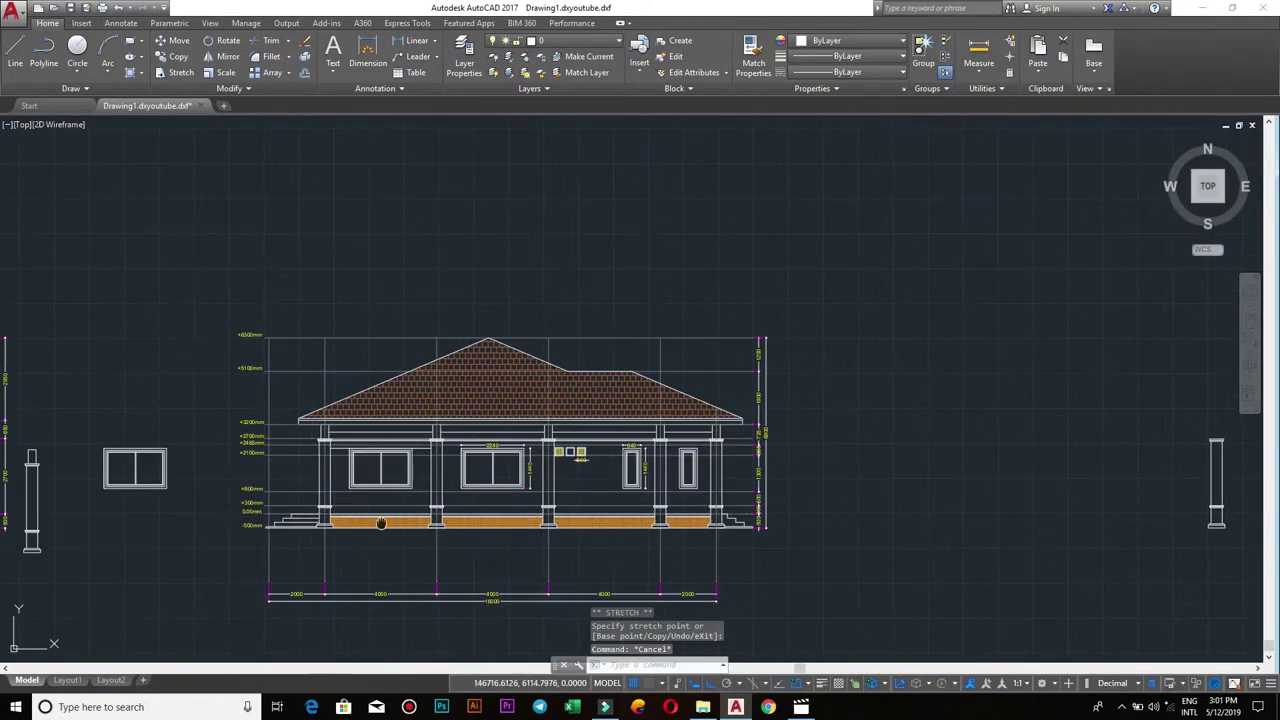
pyautogui.scroll(3, 509, 527)
pyautogui.scroll(2, 419, 555)
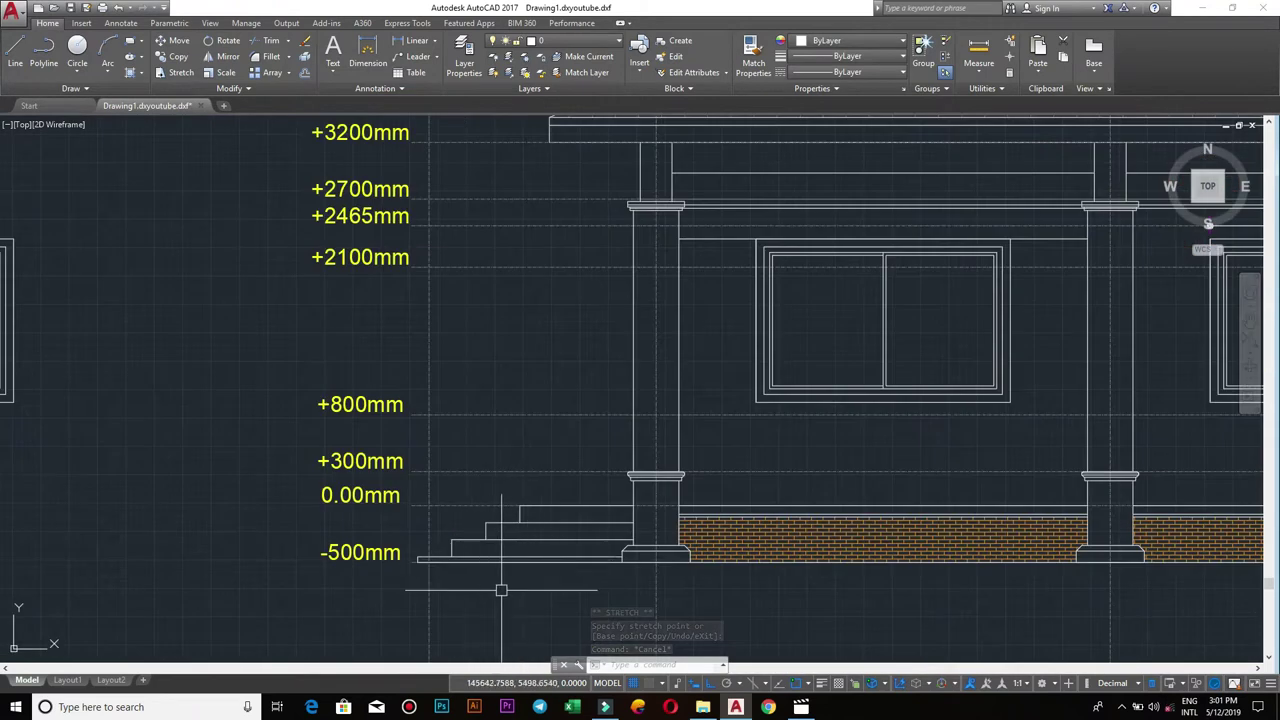
pyautogui.click(406, 487)
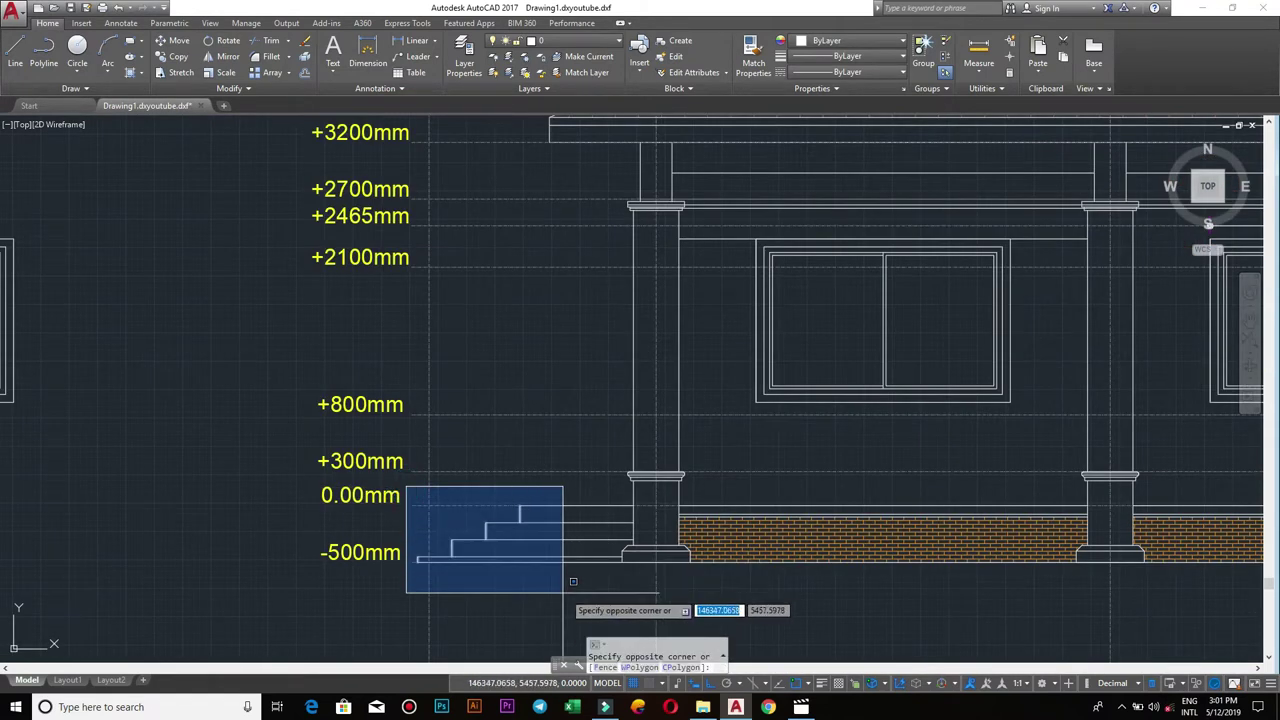
pyautogui.click(647, 577)
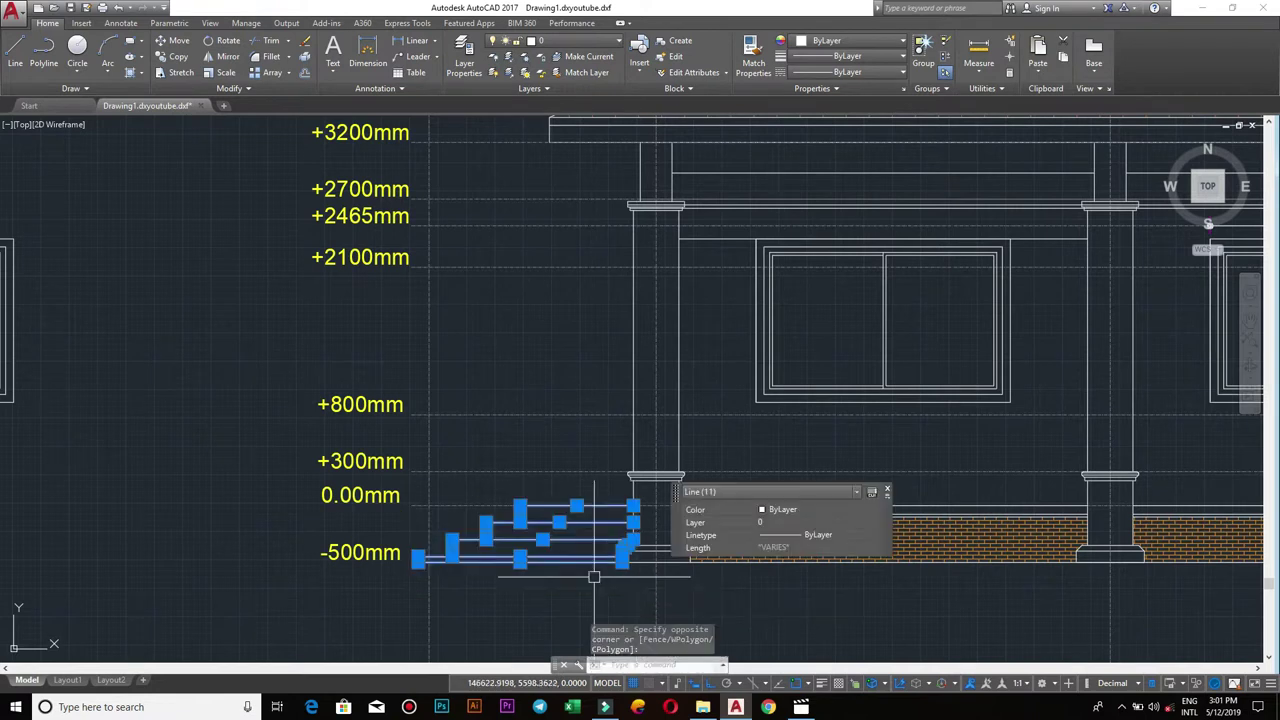
# - Copy the entrance steps to sit against the left side of the left column
pyautogui.write('Co')
pyautogui.press('Return')
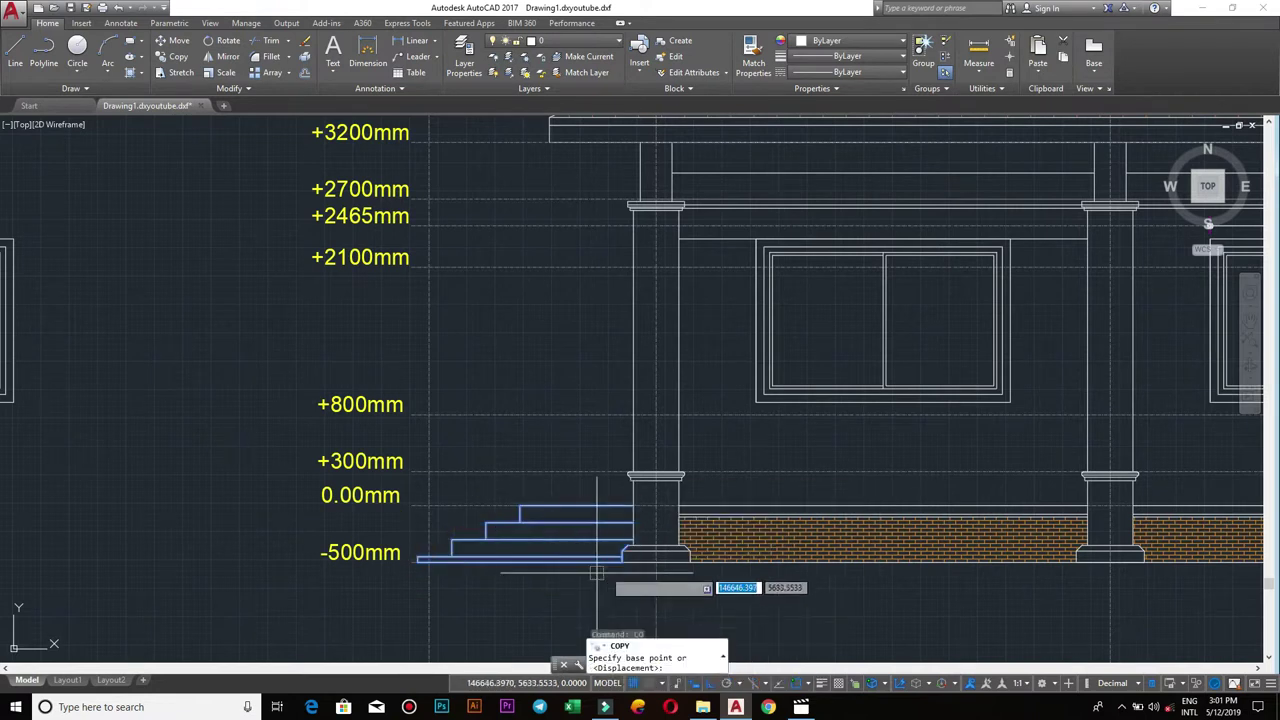
pyautogui.scroll(2, 621, 561)
pyautogui.click(622, 560)
pyautogui.scroll(-3, 622, 550)
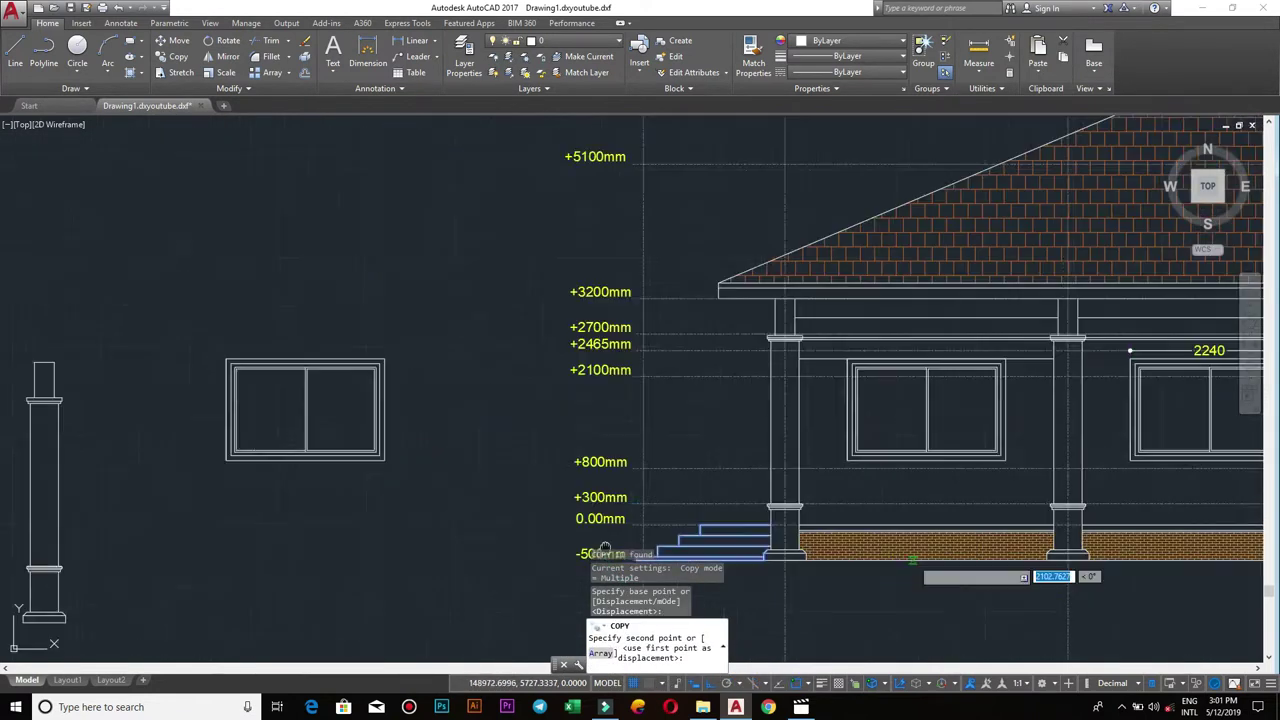
pyautogui.moveTo(1240, 560); pyautogui.dragTo(44, 508, button='middle')
pyautogui.moveTo(1250, 500)
pyautogui.mouseDown(button='middle')
pyautogui.moveTo(890, 500)
pyautogui.moveTo(829, 480)
pyautogui.mouseUp(button='middle')
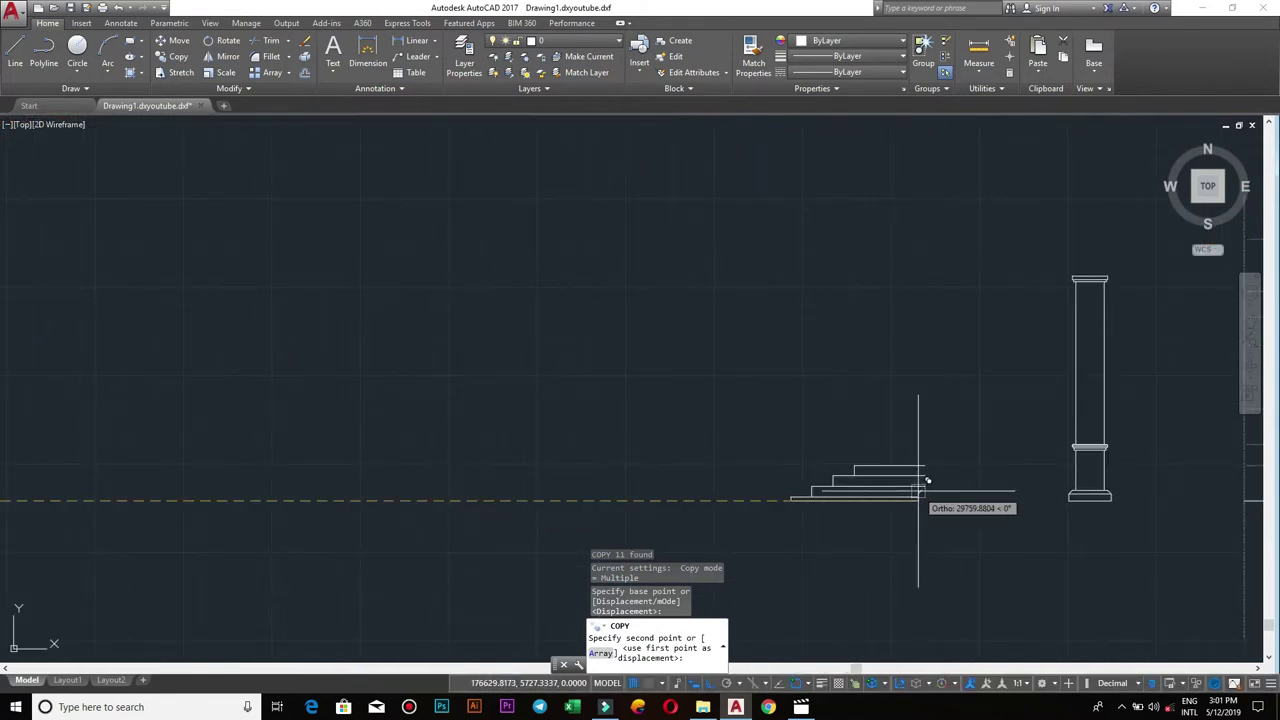
pyautogui.moveTo(917, 471); pyautogui.dragTo(713, 467, button='middle')
pyautogui.scroll(2, 713, 467)
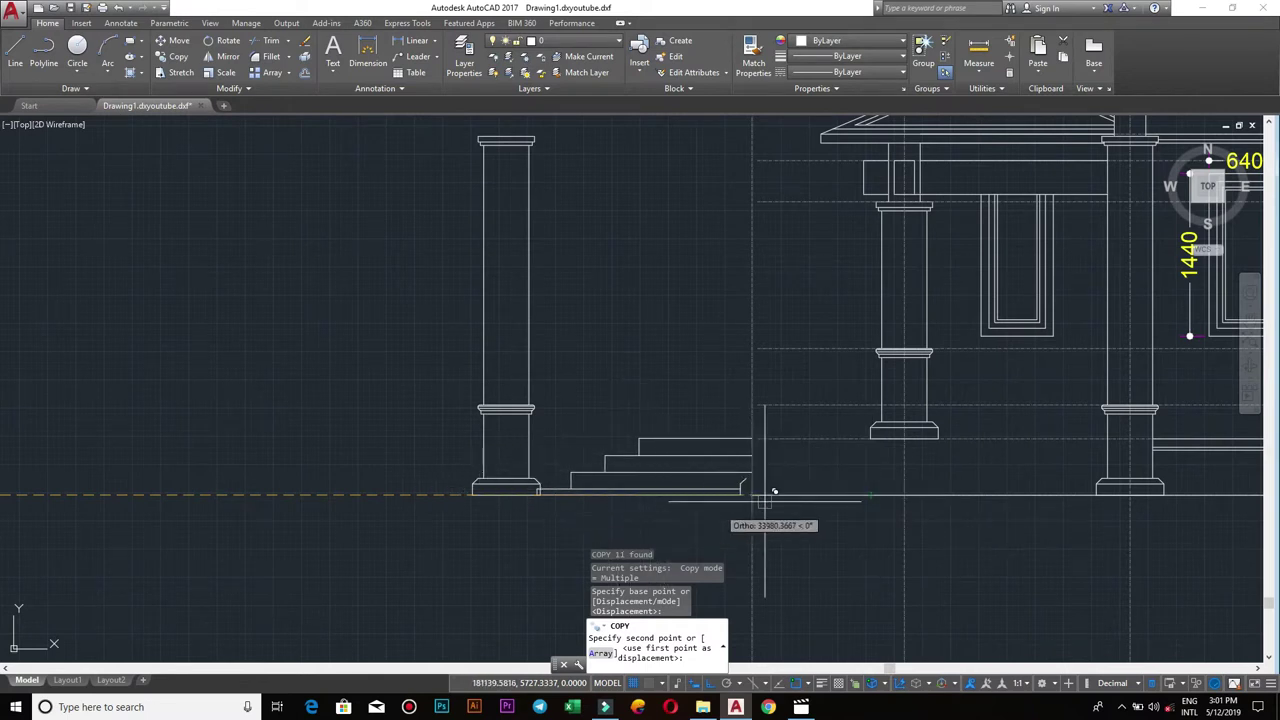
pyautogui.click(325, 478)
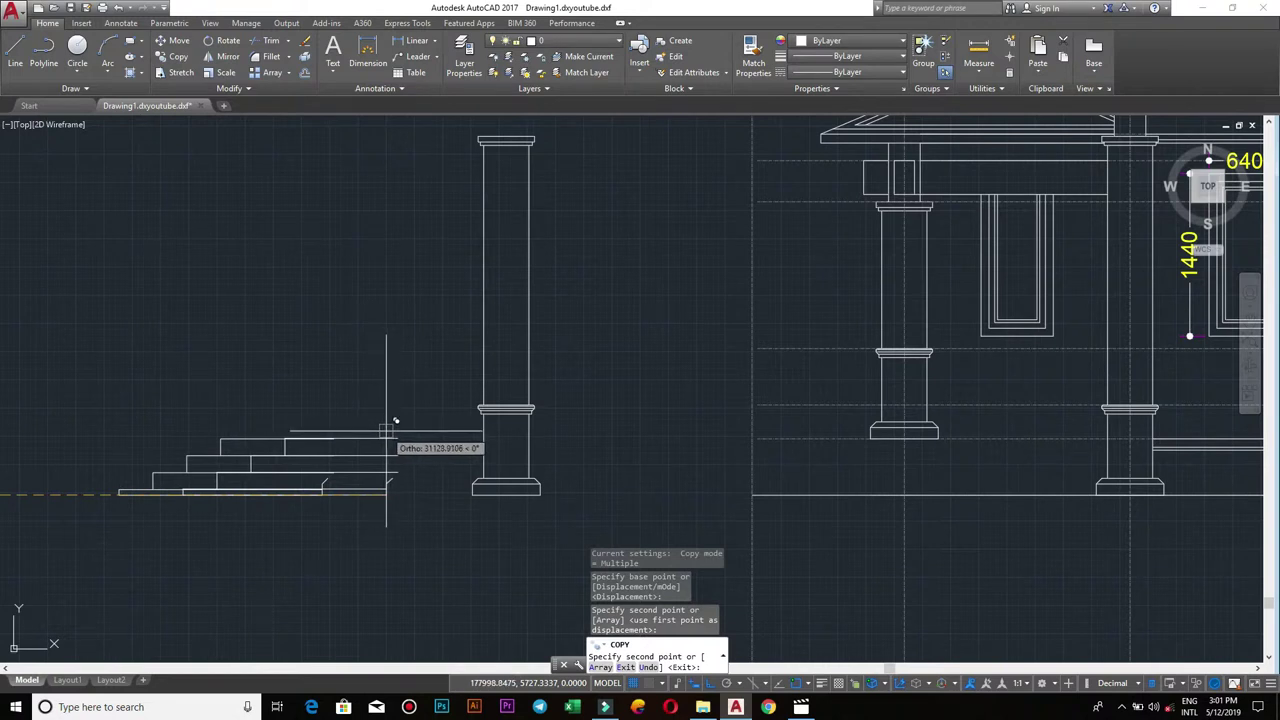
pyautogui.press('Escape')
pyautogui.click(63, 414)
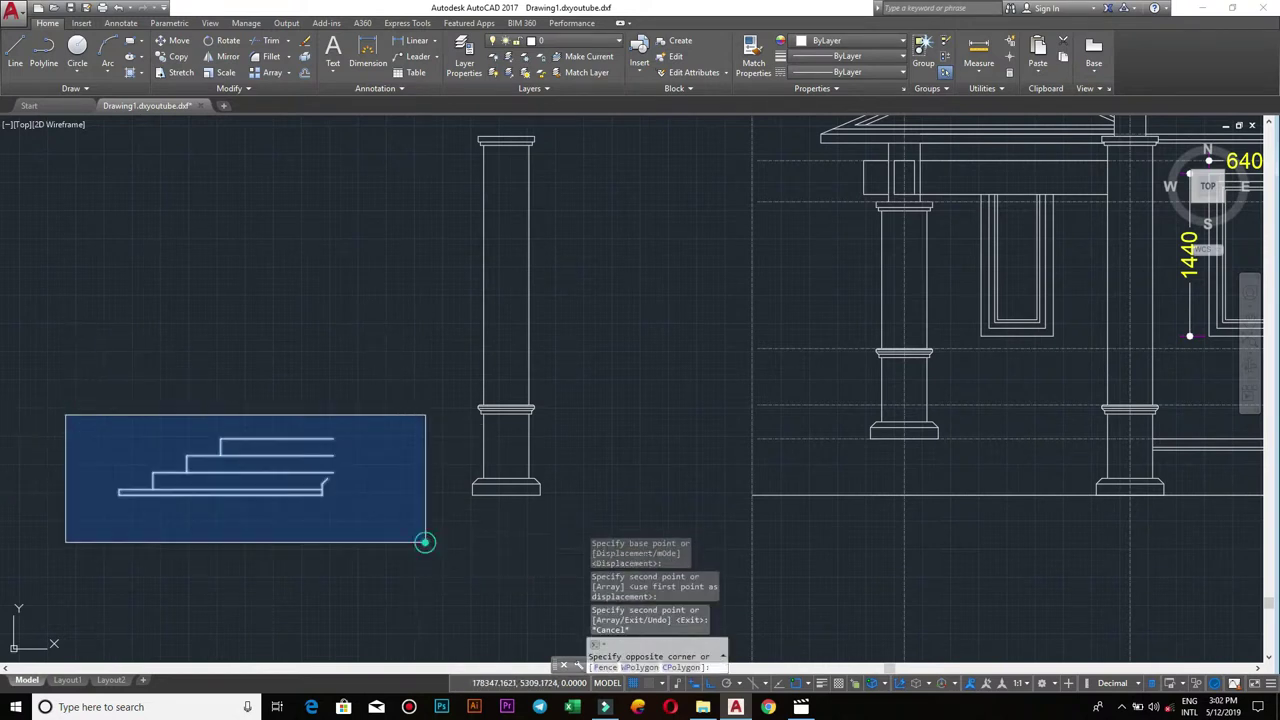
# - Copy the selected steps from their lower-left corner to the central column's base
pyautogui.click(425, 541)
pyautogui.write('co')
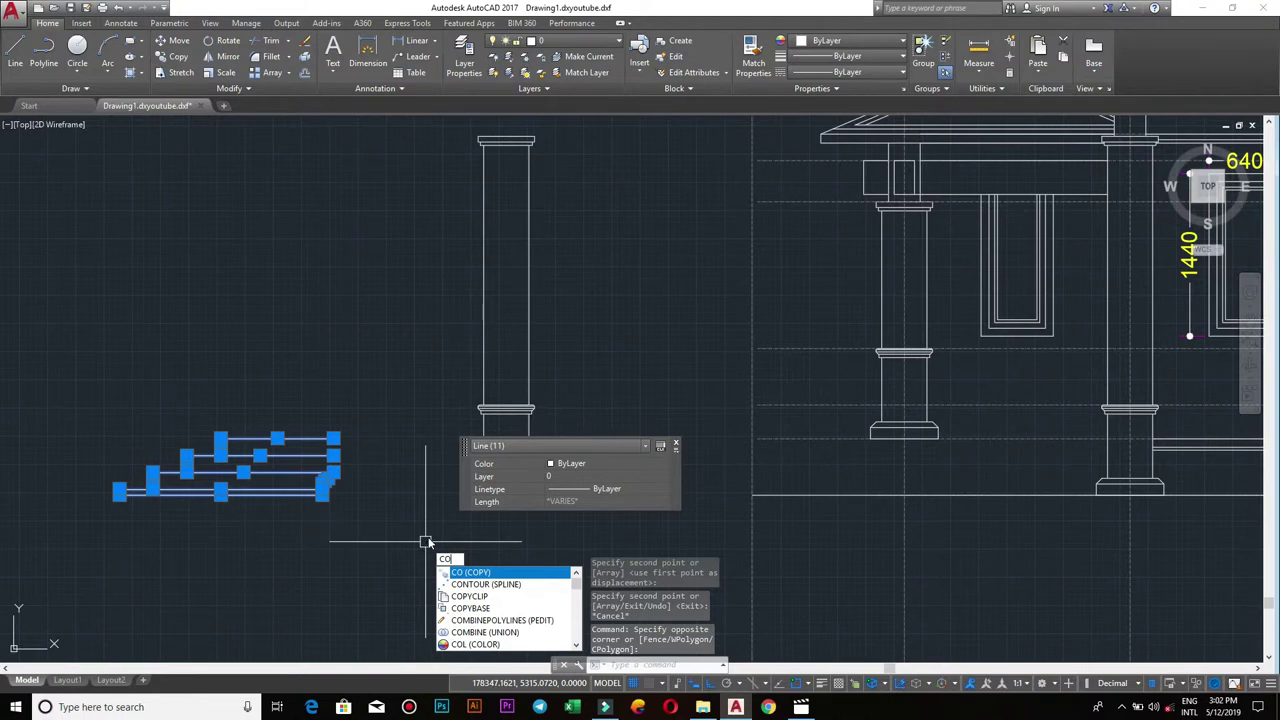
pyautogui.press('Return')
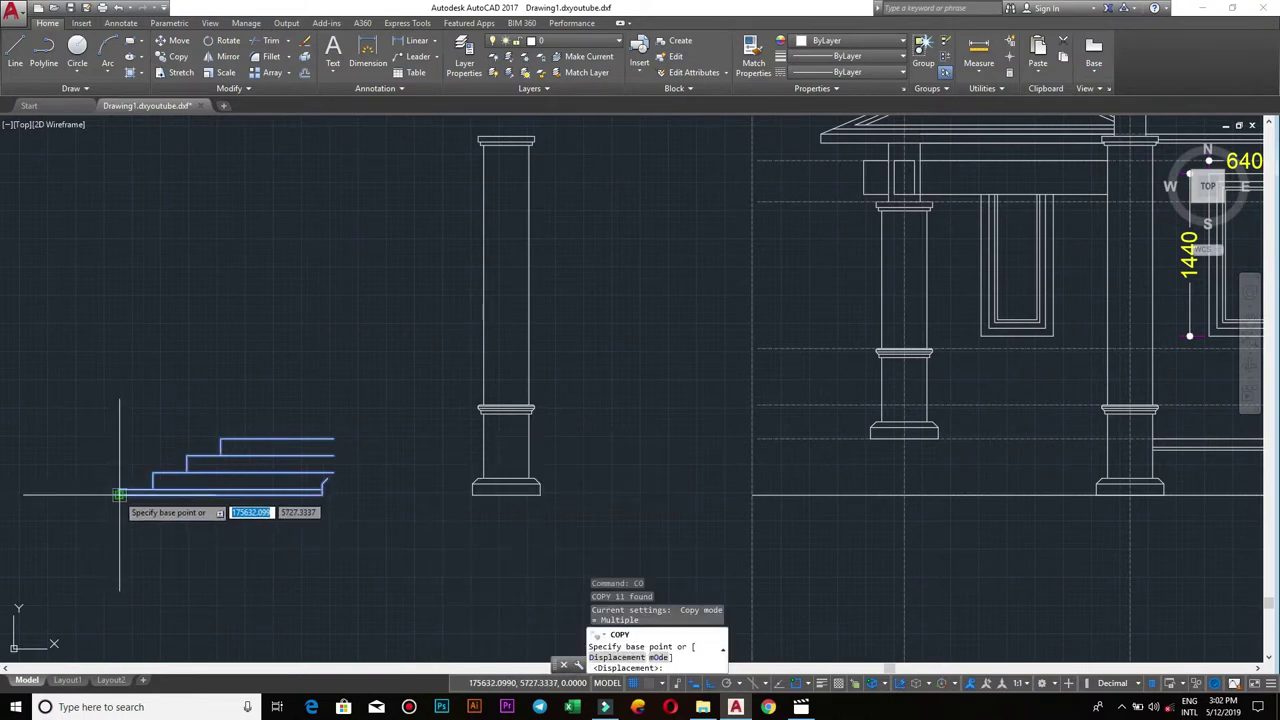
pyautogui.click(118, 493)
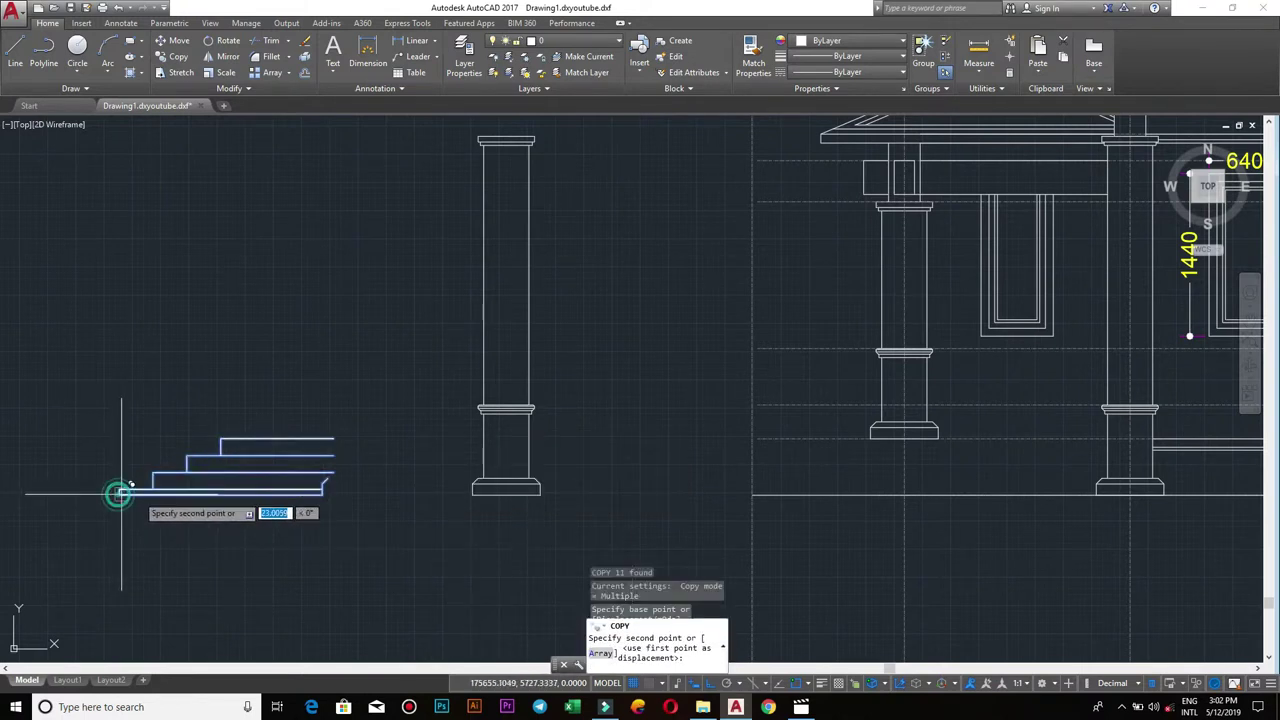
pyautogui.click(752, 494)
pyautogui.press('Escape')
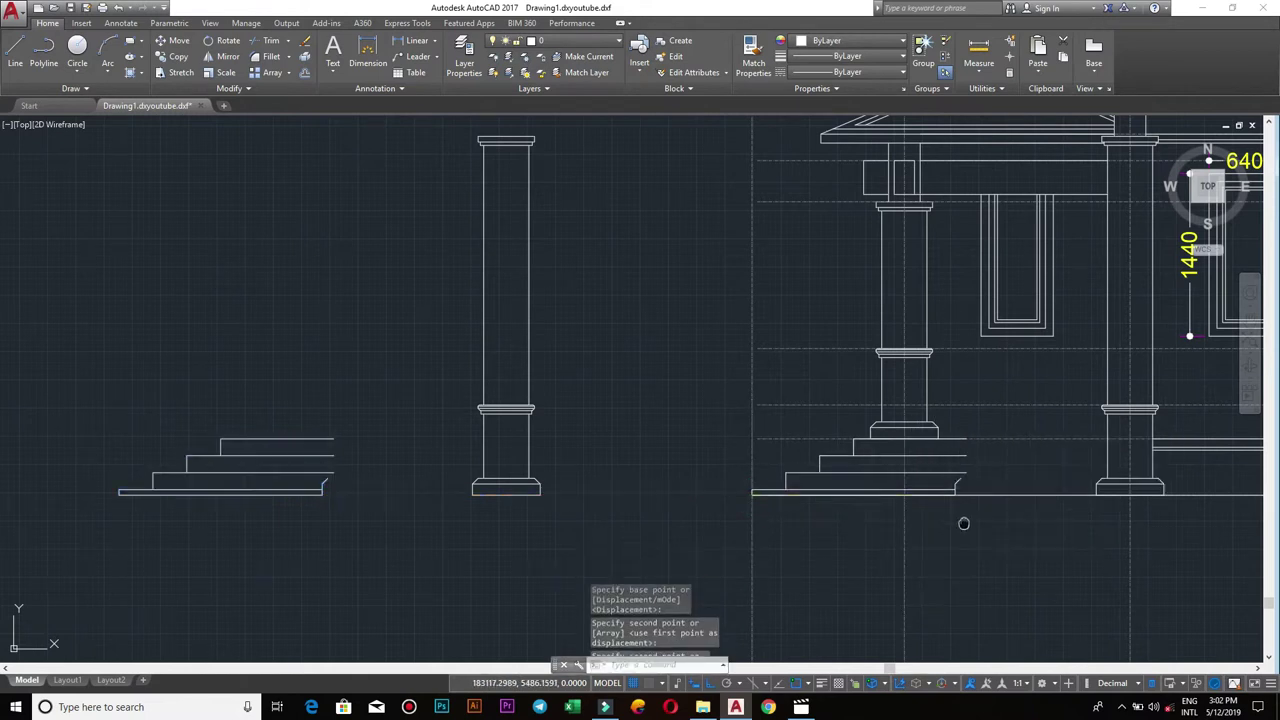
pyautogui.scroll(2, 828, 508)
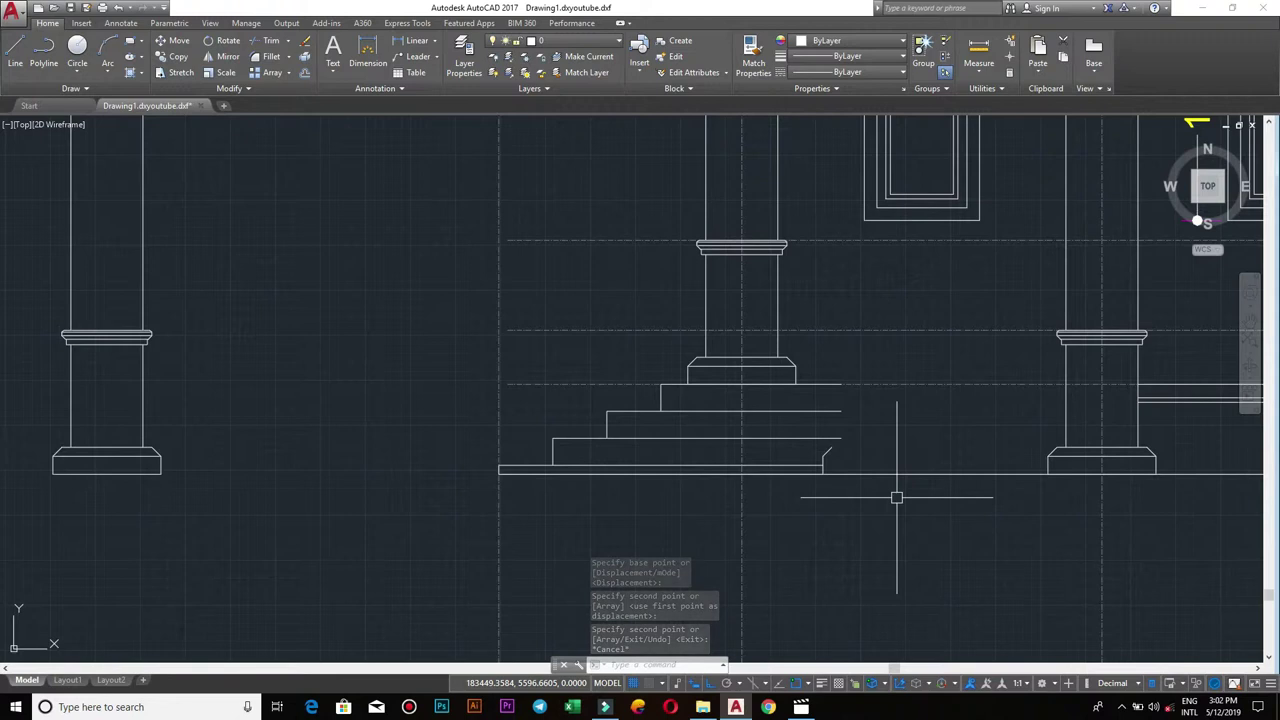
pyautogui.scroll(2, 896, 497)
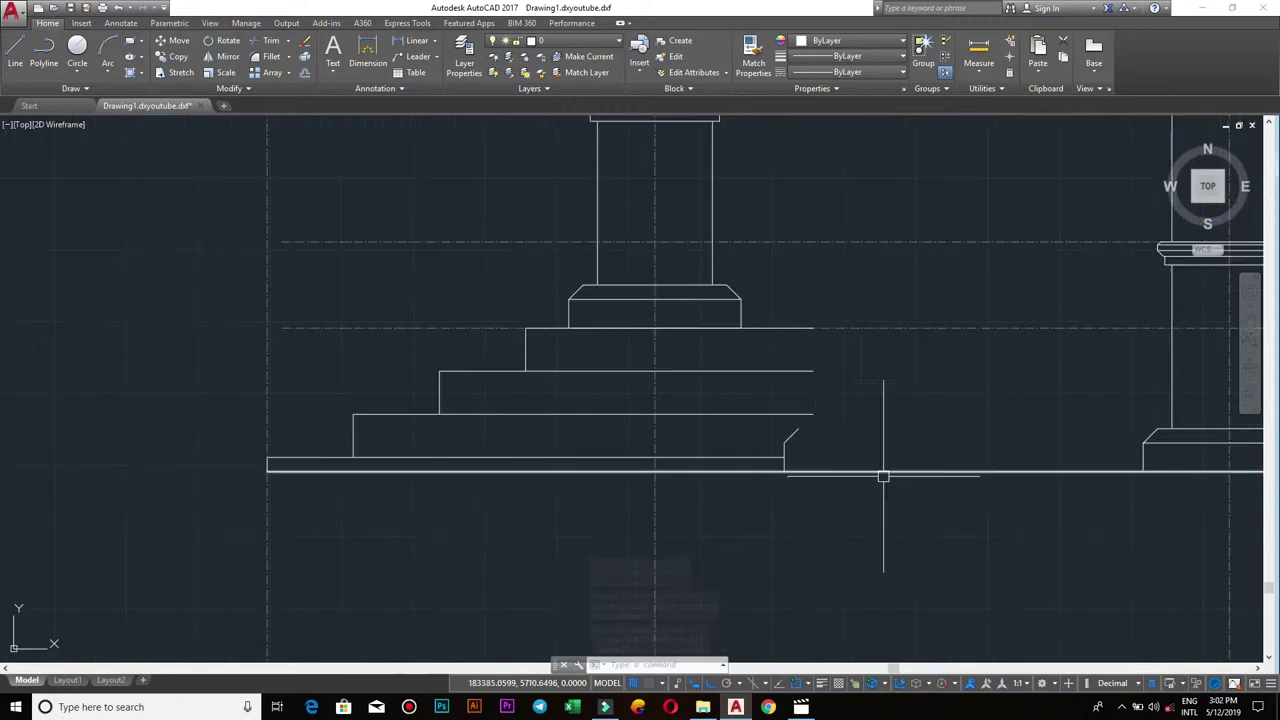
# - Erase the small diagonal and short vertical lines at the copied steps' end
pyautogui.click(791, 436)
pyautogui.write('e')
pyautogui.press('Return')
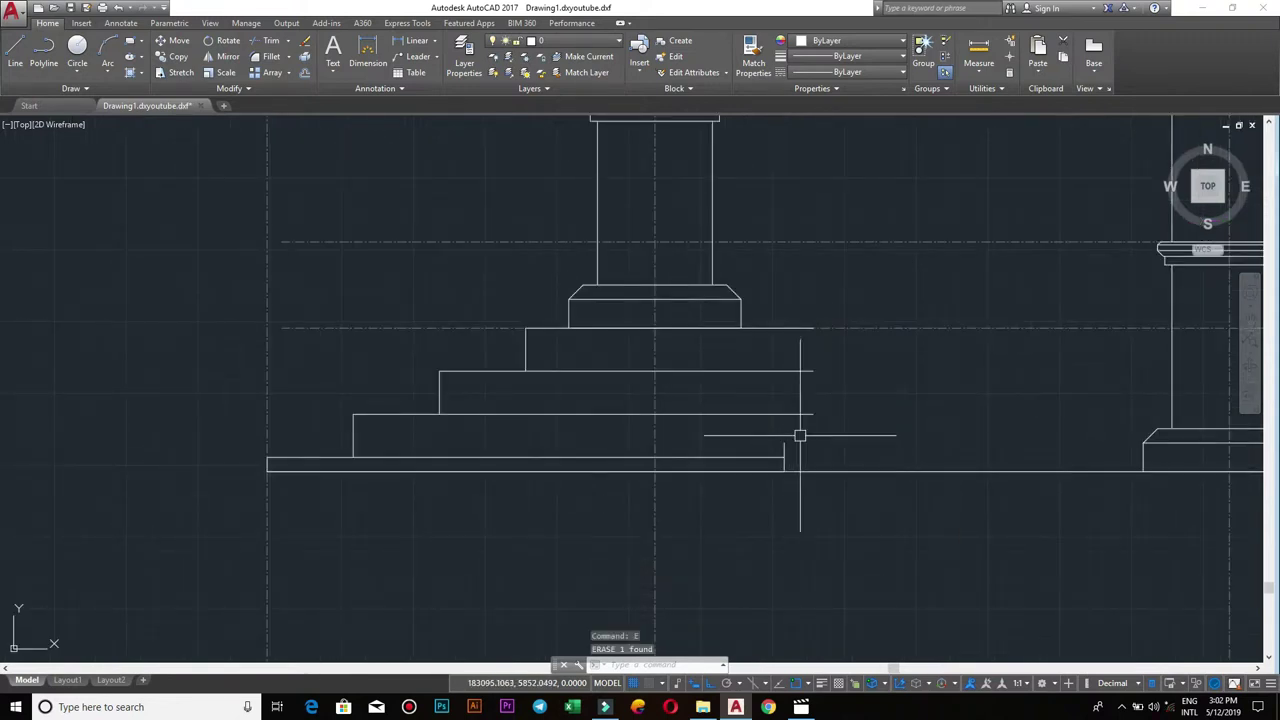
pyautogui.click(784, 445)
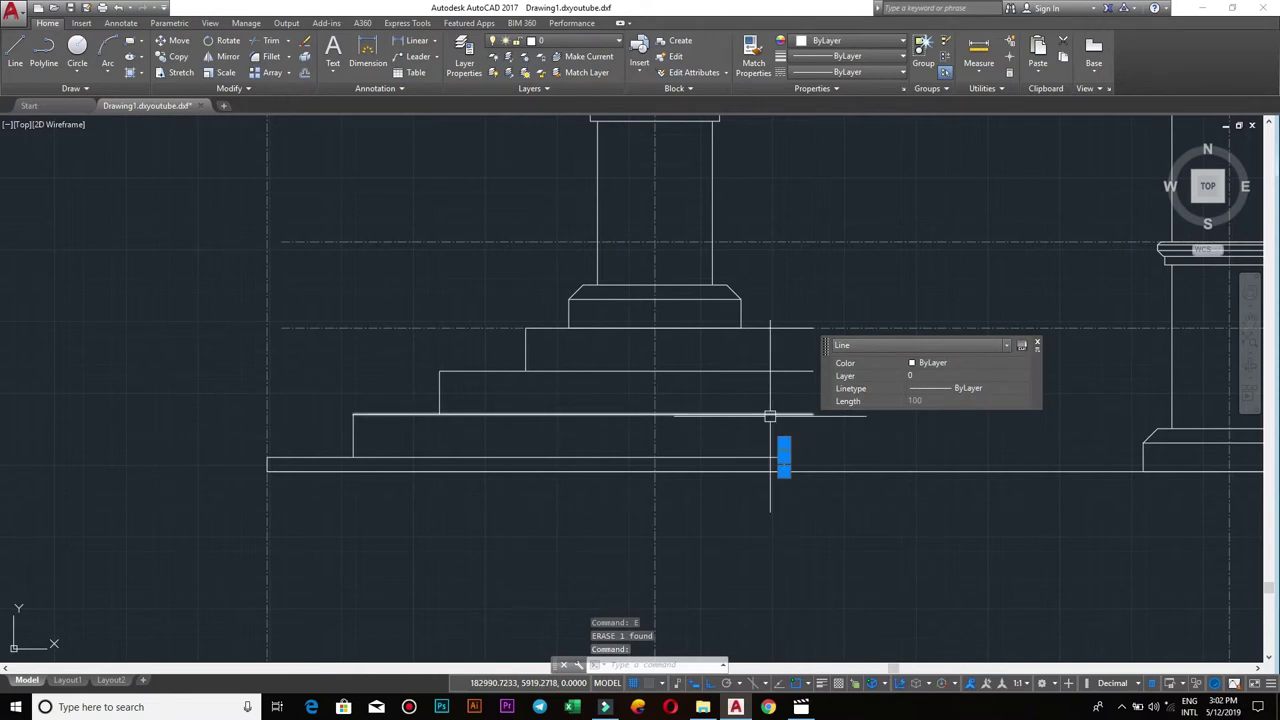
pyautogui.write('e')
pyautogui.press('Return')
pyautogui.scroll(2, 831, 366)
pyautogui.scroll(-3, 834, 360)
pyautogui.scroll(1, 803, 426)
pyautogui.scroll(1, 780, 442)
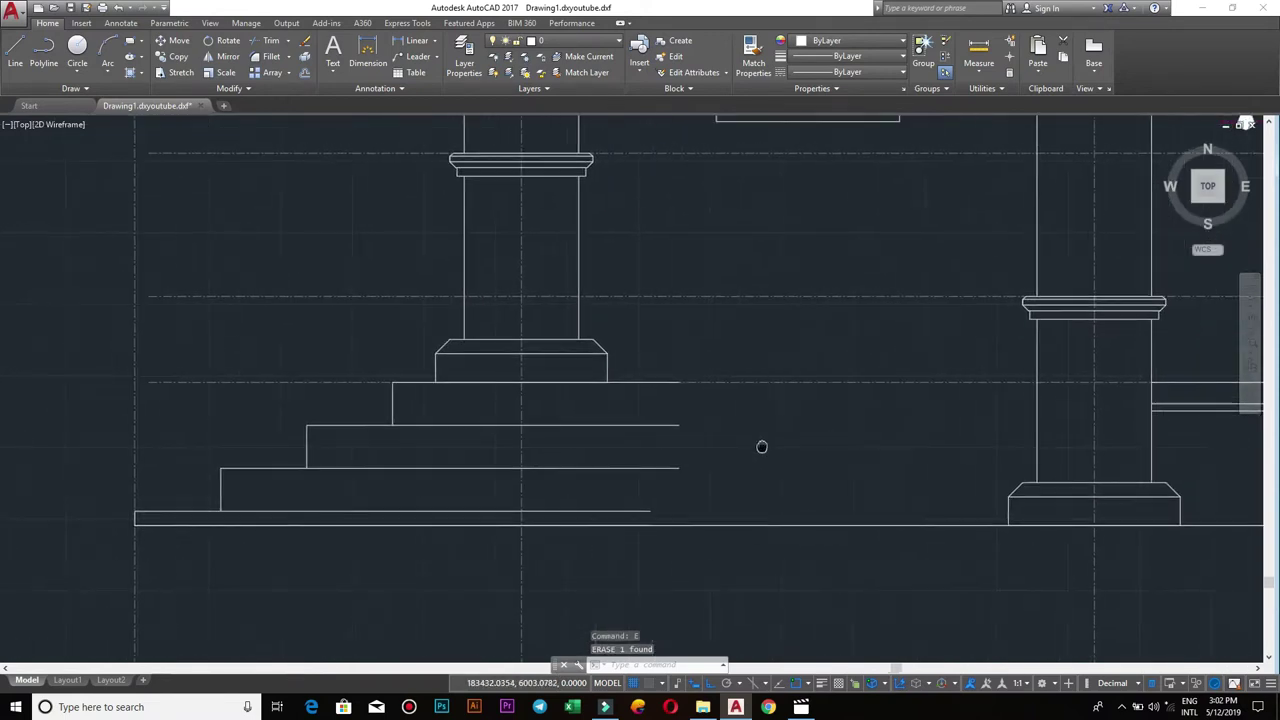
pyautogui.scroll(-1, 729, 417)
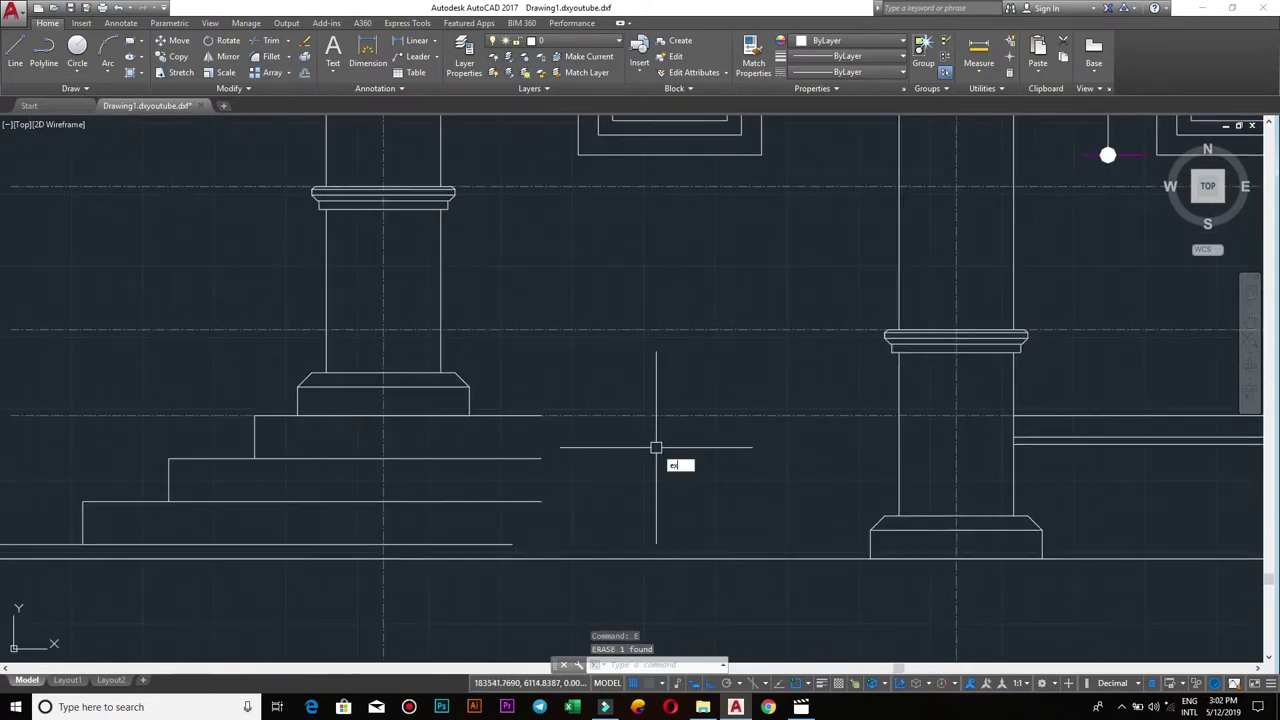
# - Extend the three tread lines and the base line to the neighbouring column
pyautogui.press('Return')
pyautogui.press('Return')
pyautogui.click(523, 415)
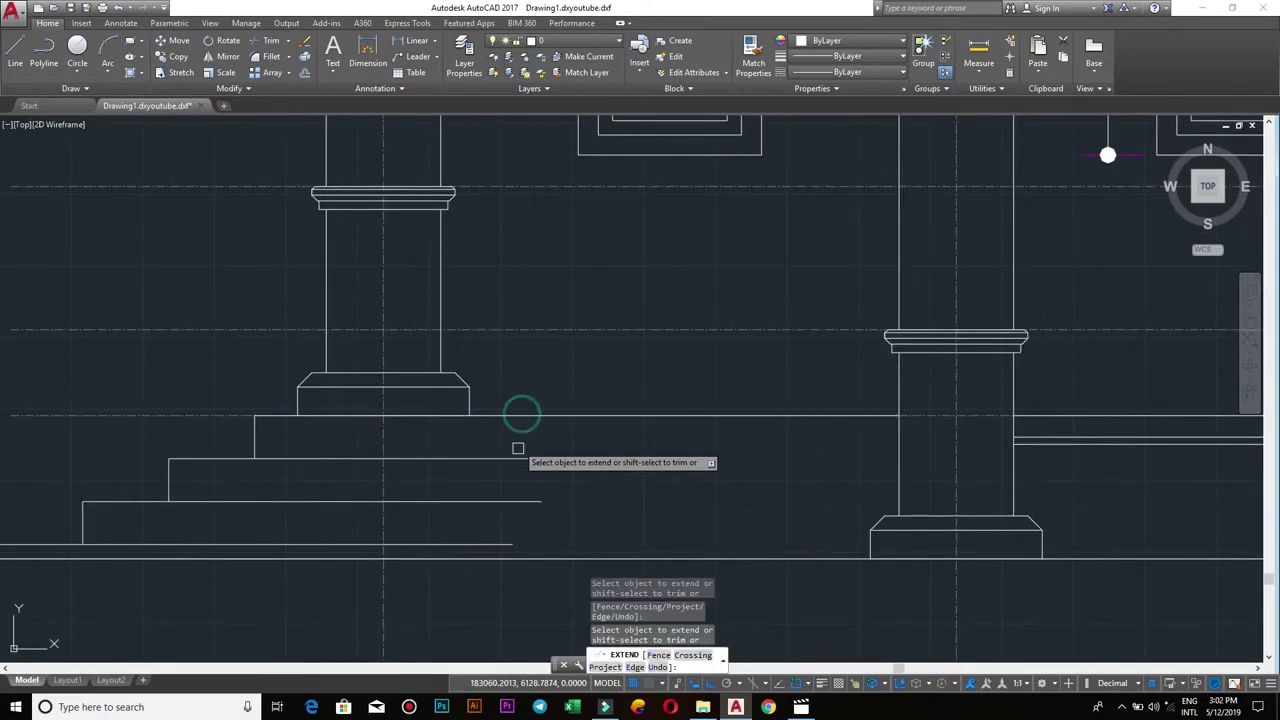
pyautogui.click(518, 457)
pyautogui.click(522, 500)
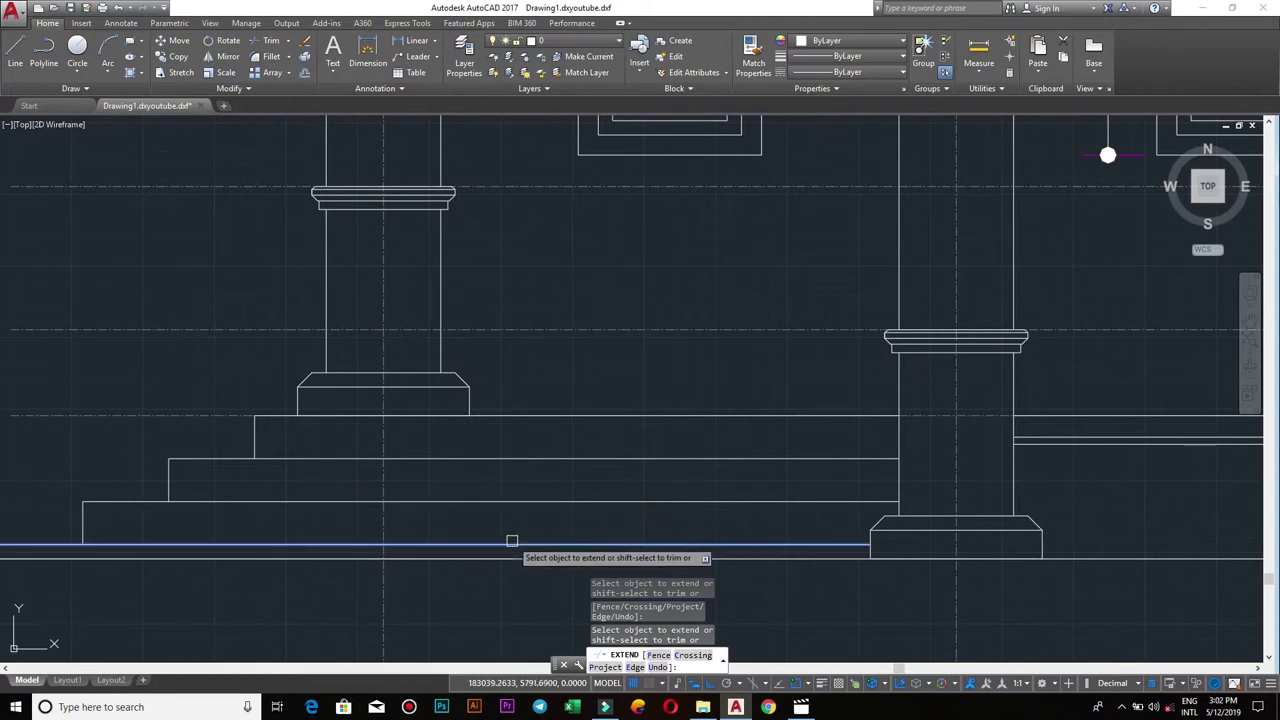
pyautogui.click(504, 543)
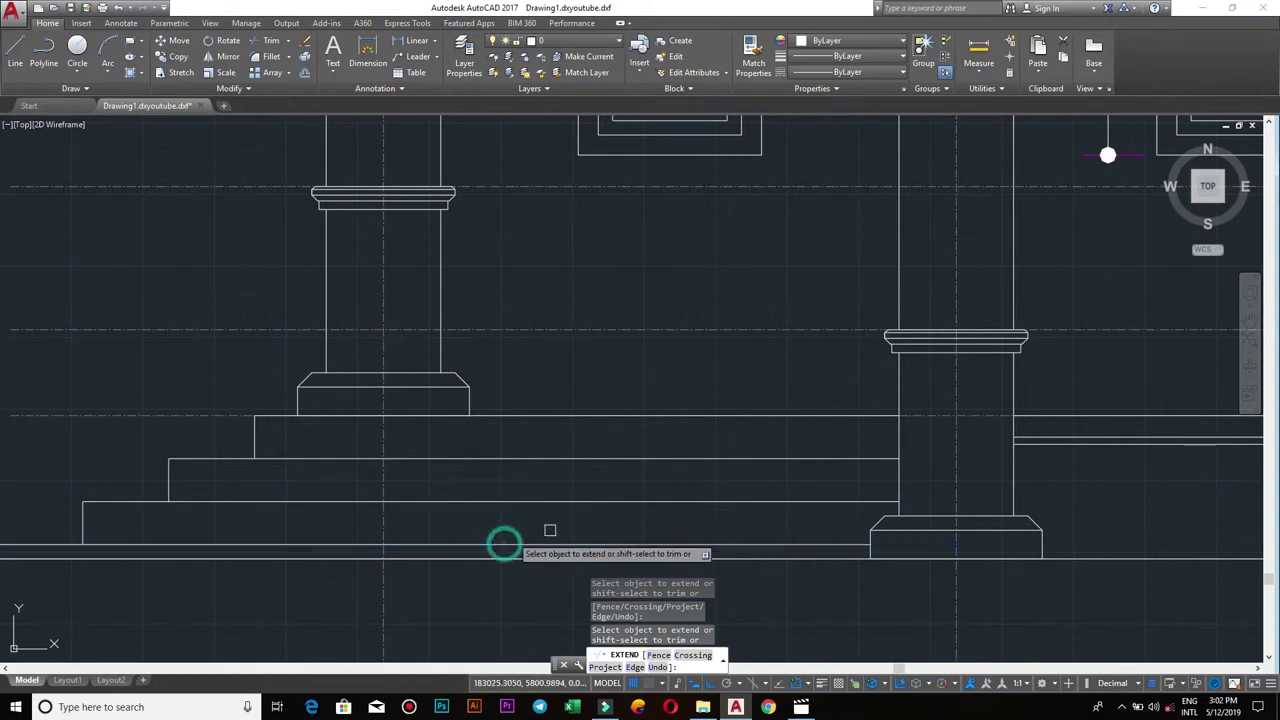
pyautogui.press('Return')
pyautogui.moveTo(871, 513)
pyautogui.mouseDown(button='middle')
pyautogui.moveTo(746, 507)
pyautogui.moveTo(770, 480)
pyautogui.moveTo(771, 499)
pyautogui.moveTo(681, 503)
pyautogui.mouseUp(button='middle')
pyautogui.scroll(-2, 746, 507)
pyautogui.scroll(-1, 786, 471)
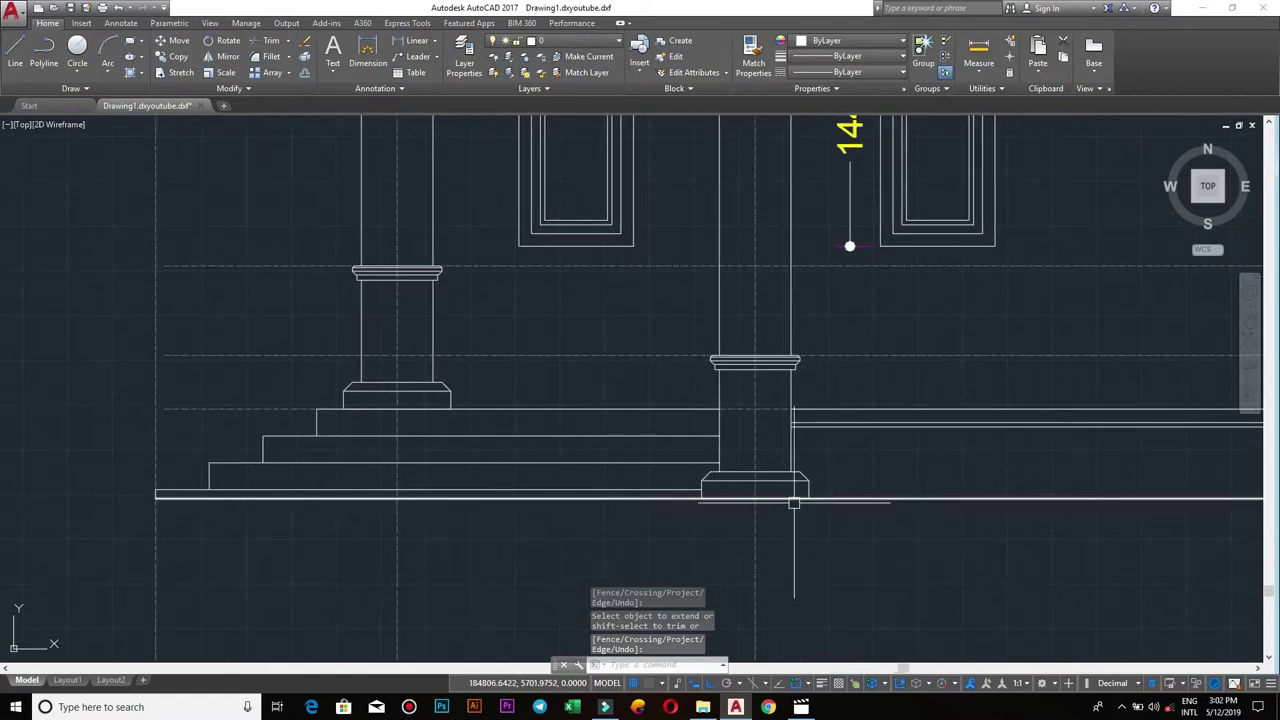
pyautogui.moveTo(791, 499); pyautogui.dragTo(691, 499, button='middle')
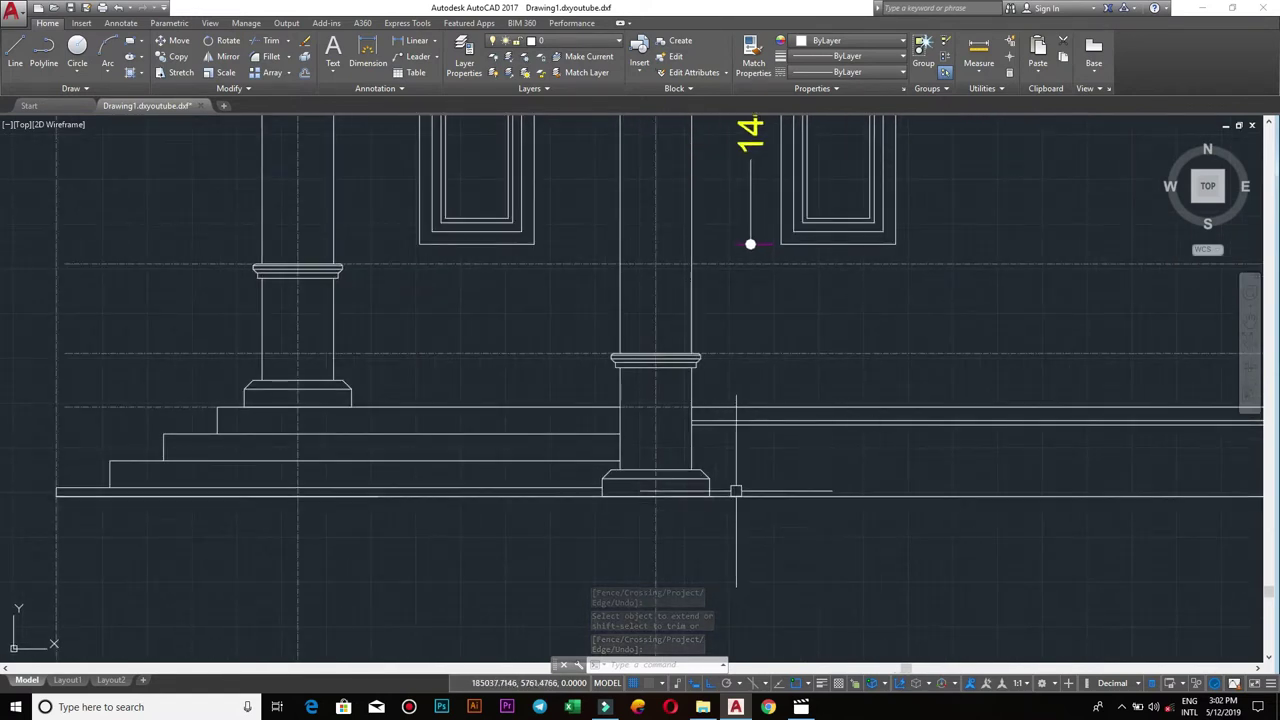
pyautogui.scroll(2, 754, 500)
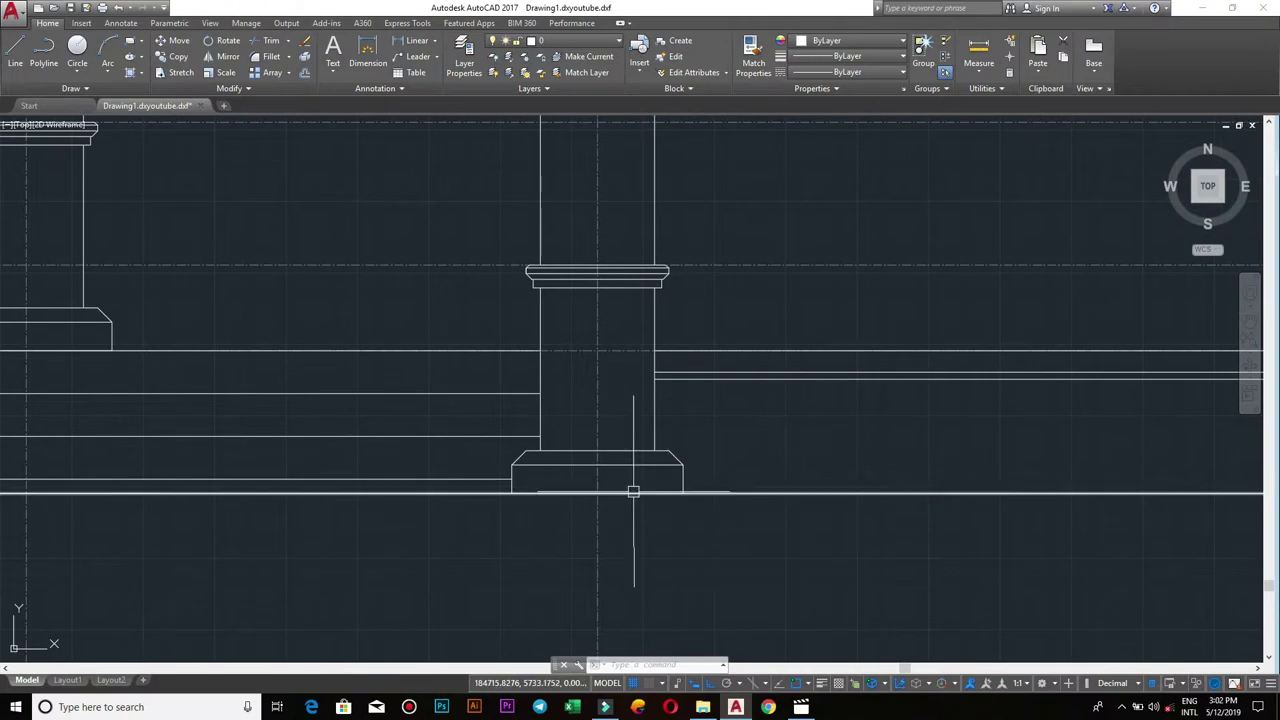
# - Erase the column base lines with a window selection
pyautogui.click(484, 425)
pyautogui.click(735, 550)
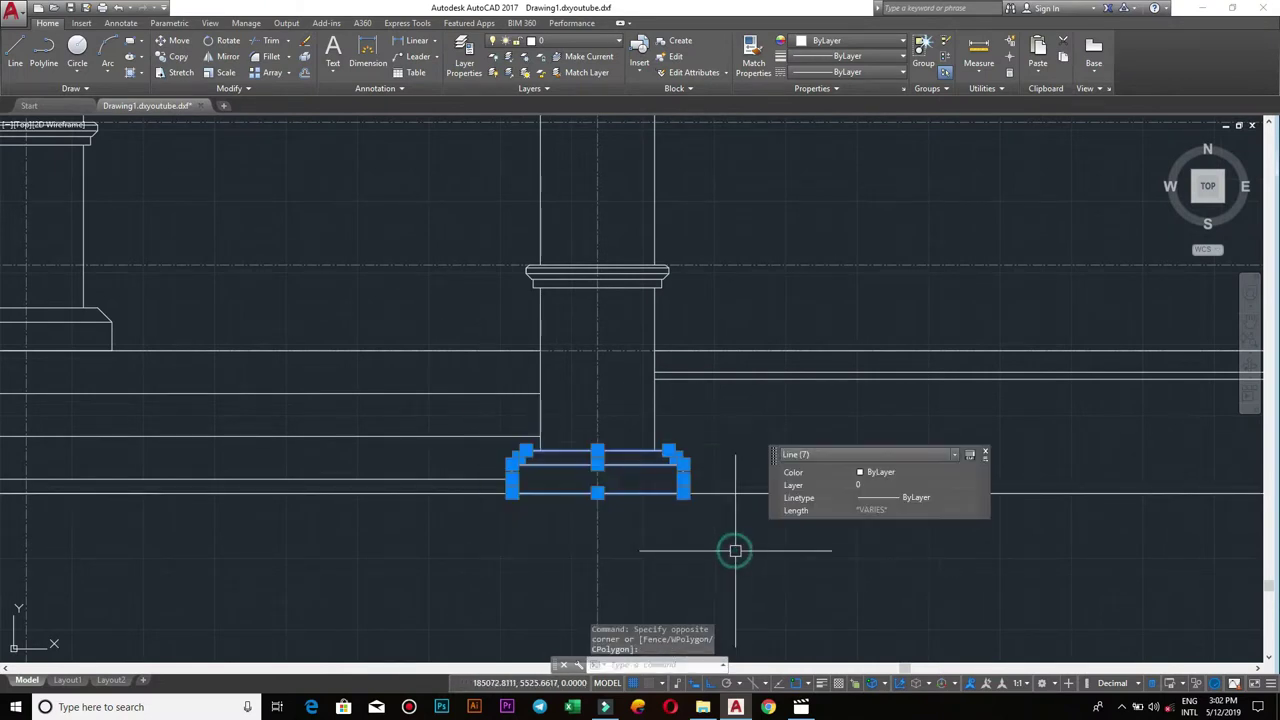
pyautogui.write('e')
pyautogui.press('Return')
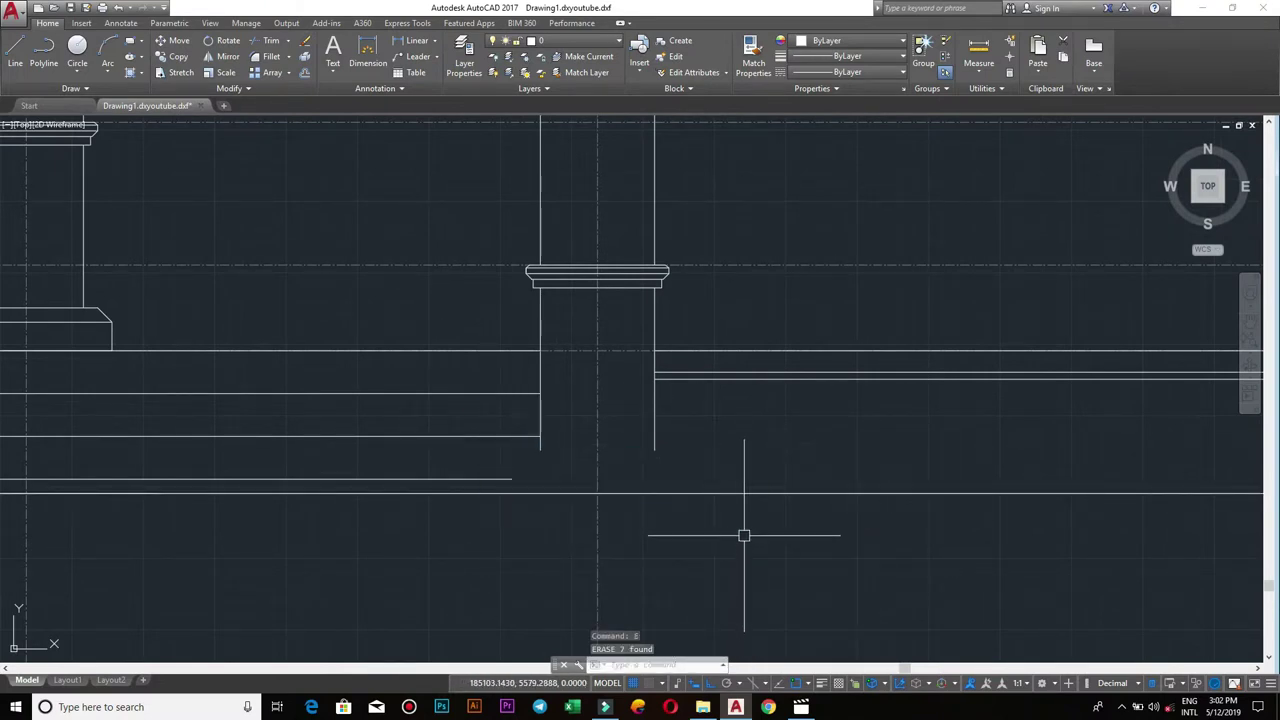
pyautogui.moveTo(548, 532); pyautogui.dragTo(731, 547, button='middle')
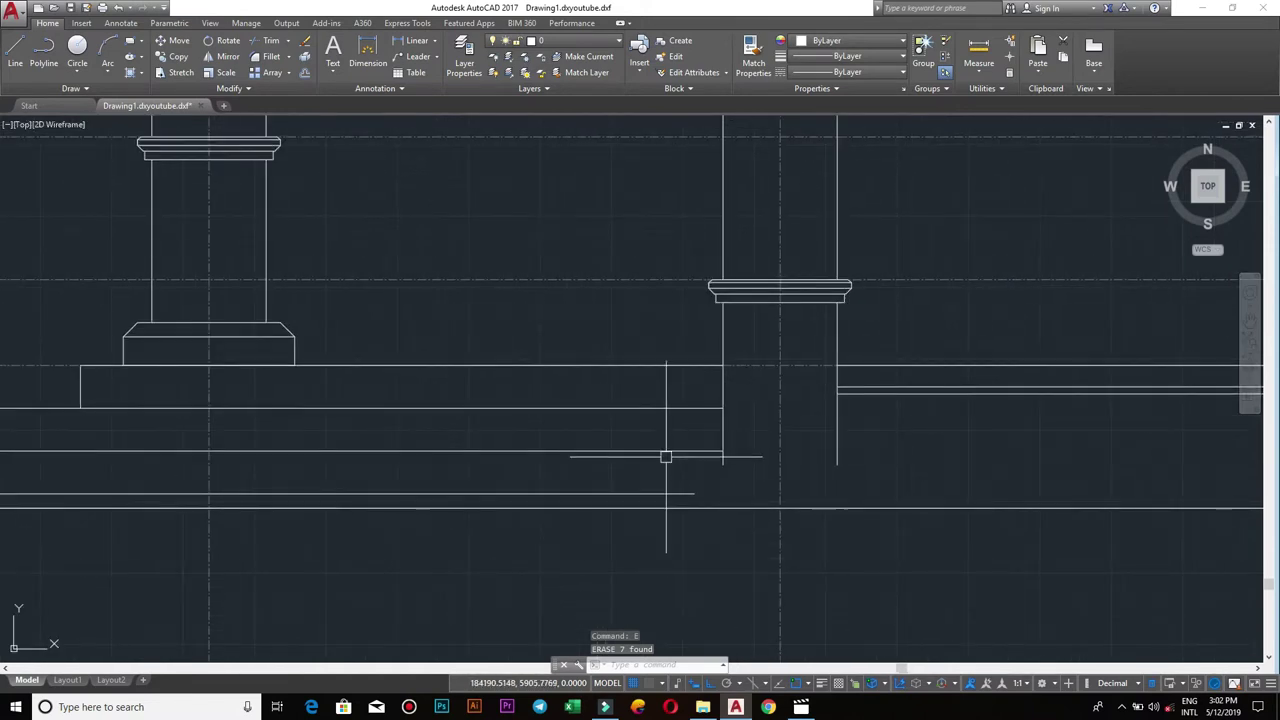
pyautogui.moveTo(927, 479); pyautogui.dragTo(893, 481, button='middle')
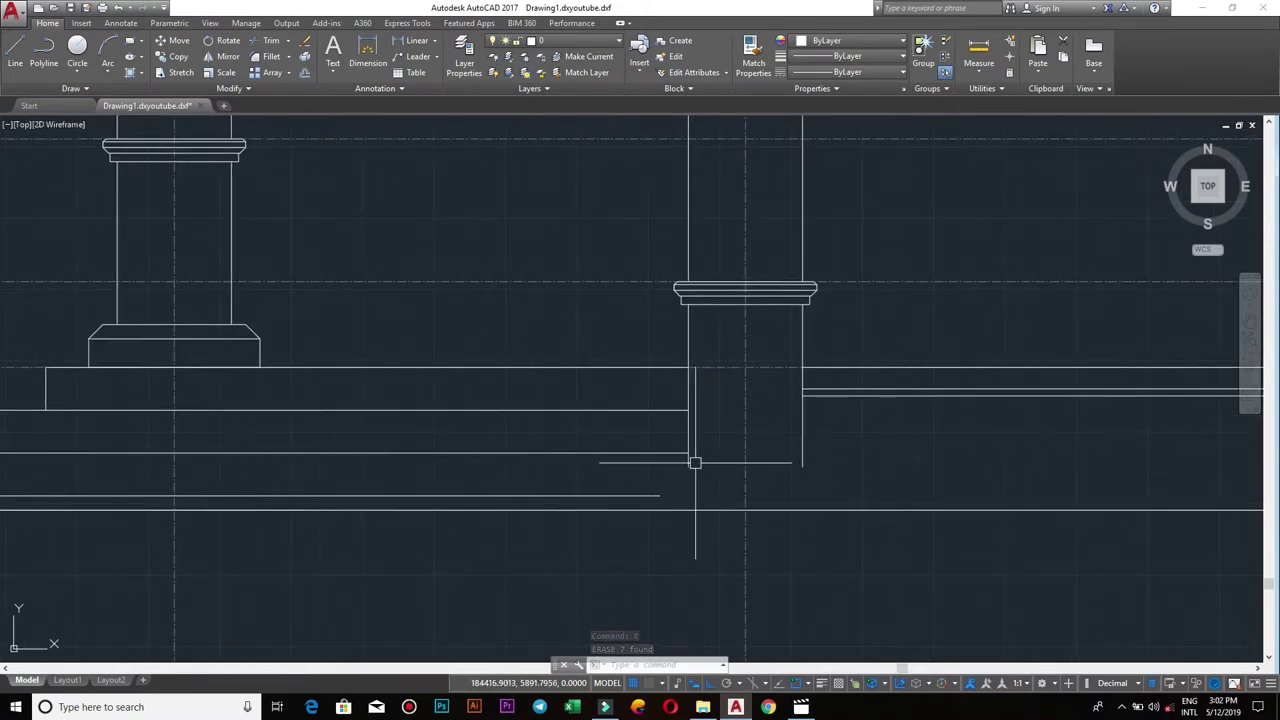
# - Stretch the horizontal step line's right end to the column edge
pyautogui.click(666, 453)
pyautogui.click(688, 453)
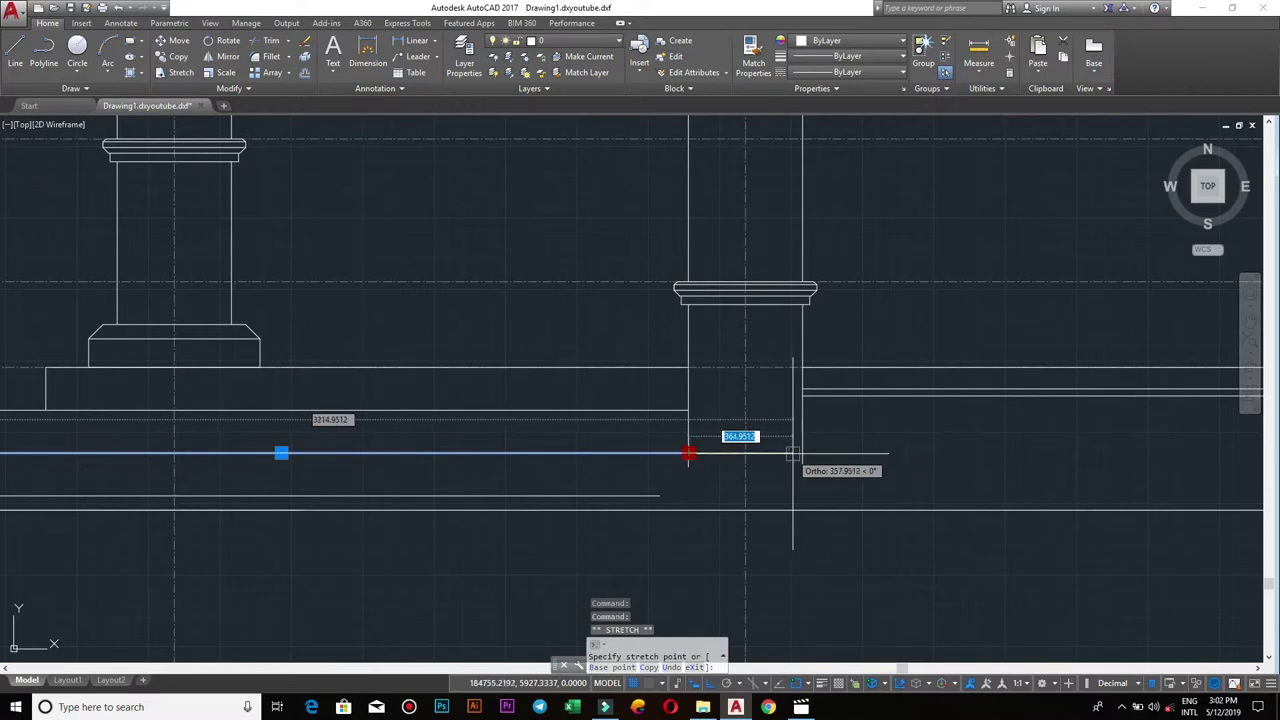
pyautogui.click(801, 453)
pyautogui.press('Escape')
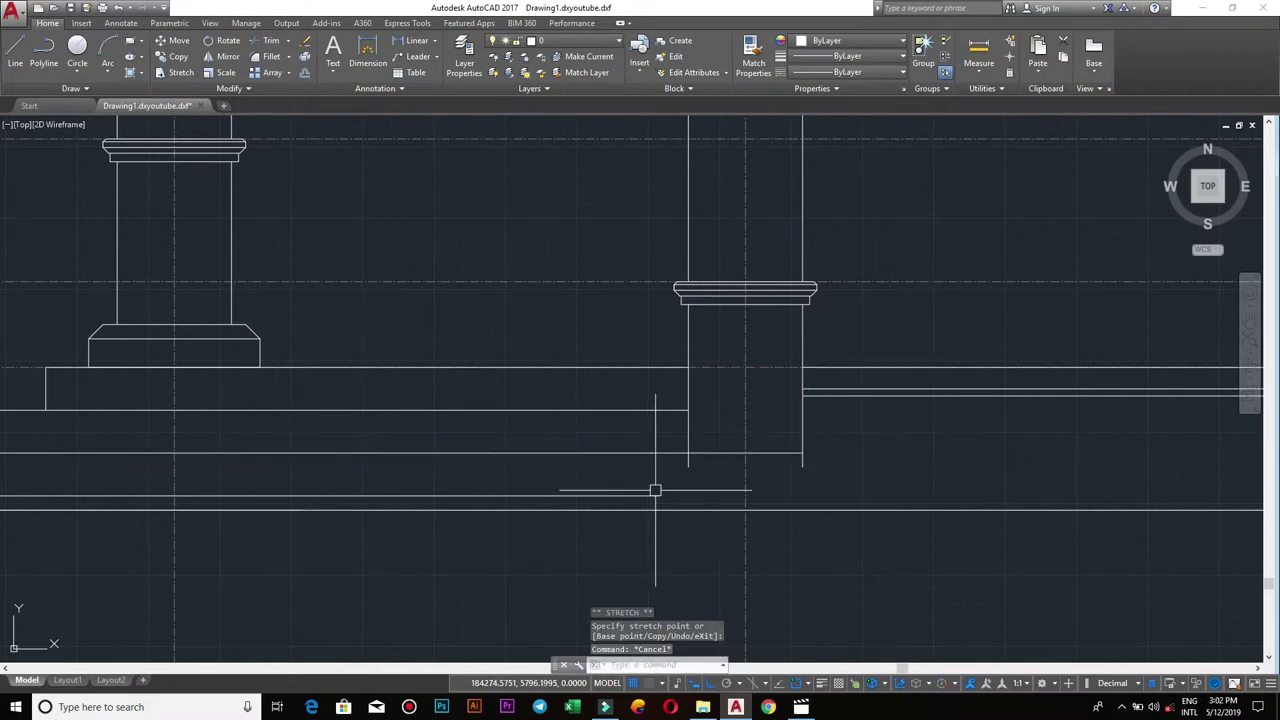
pyautogui.moveTo(791, 497); pyautogui.dragTo(697, 489, button='middle')
pyautogui.write('TR')
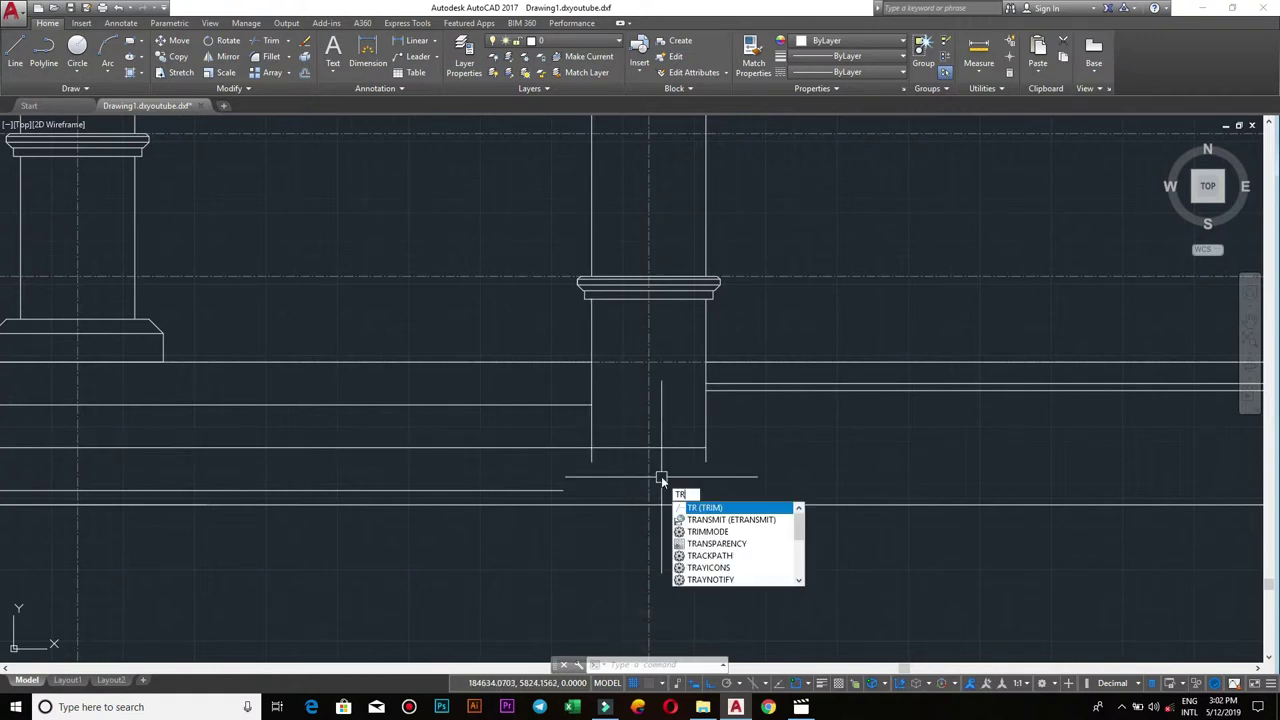
# - Trim away the step line segment lying inside the column
pyautogui.press('Return')
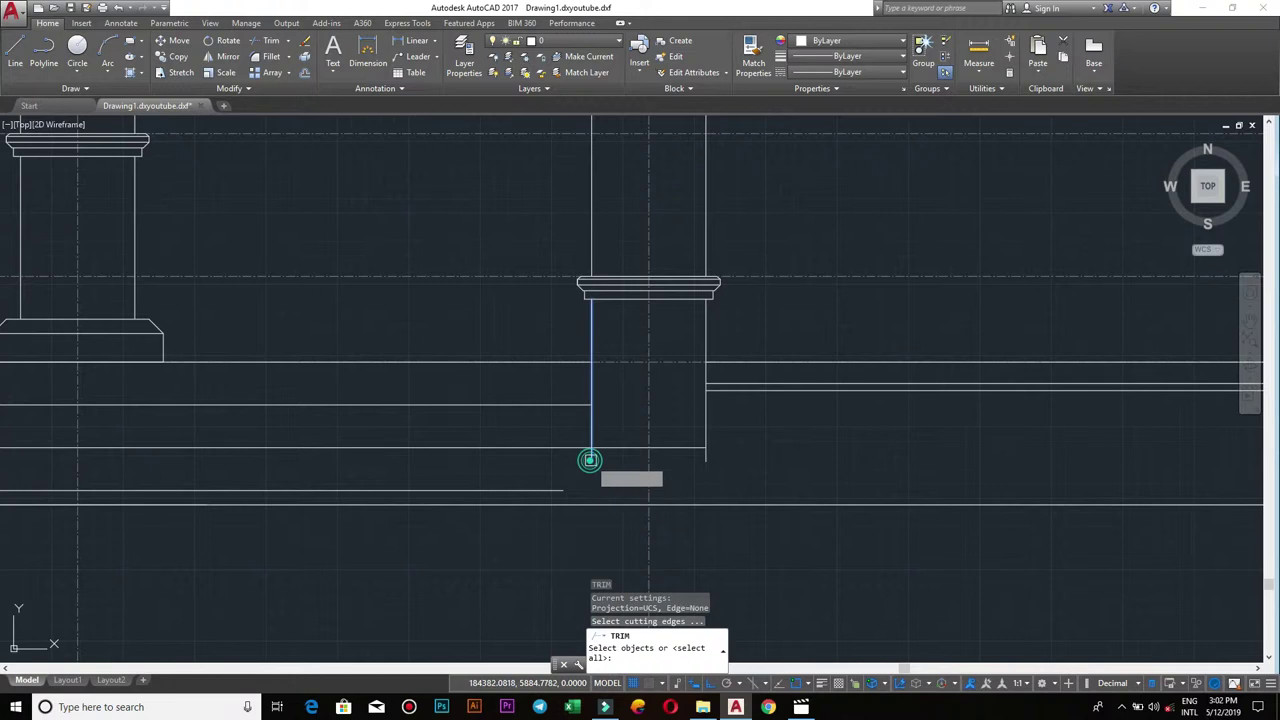
pyautogui.click(590, 460)
pyautogui.press('Escape')
pyautogui.write('tr')
pyautogui.press('Return')
pyautogui.press('Return')
pyautogui.scroll(-4, 594, 457)
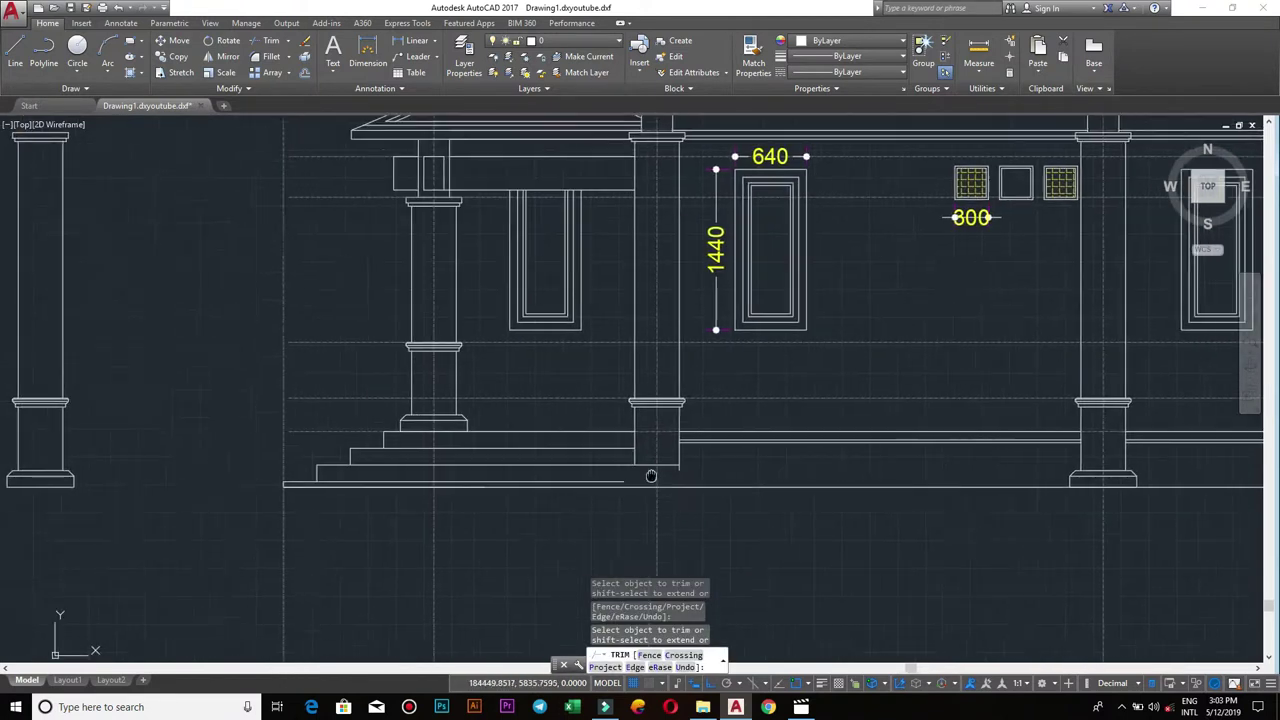
pyautogui.scroll(2, 651, 476)
pyautogui.click(649, 486)
pyautogui.press('Escape')
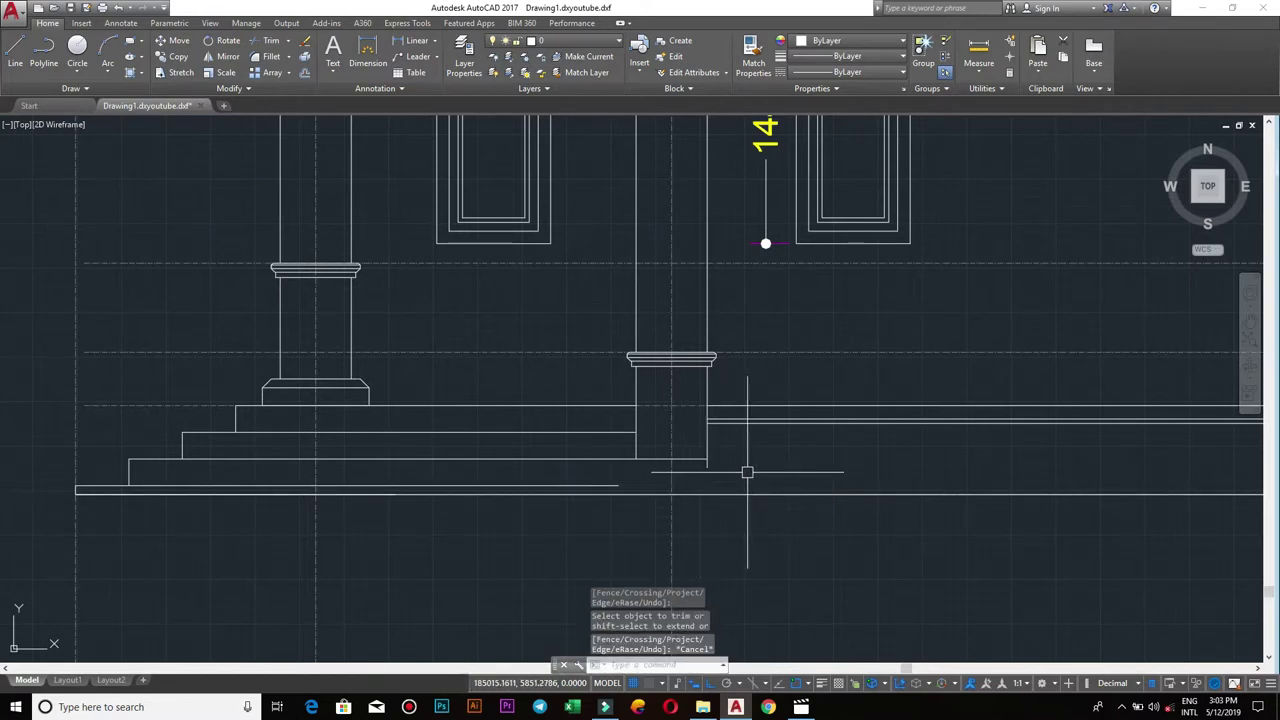
pyautogui.hscroll(-5, 747, 478)
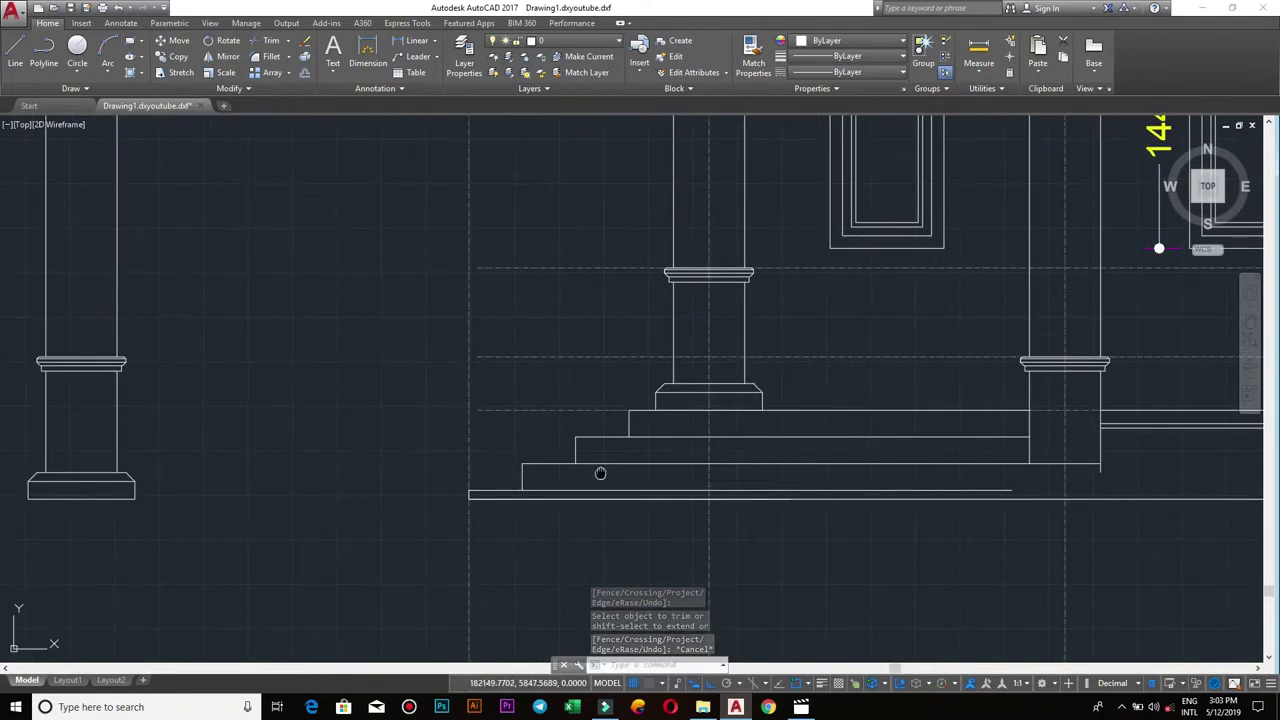
pyautogui.scroll(4, 657, 500)
pyautogui.scroll(-4, 680, 520)
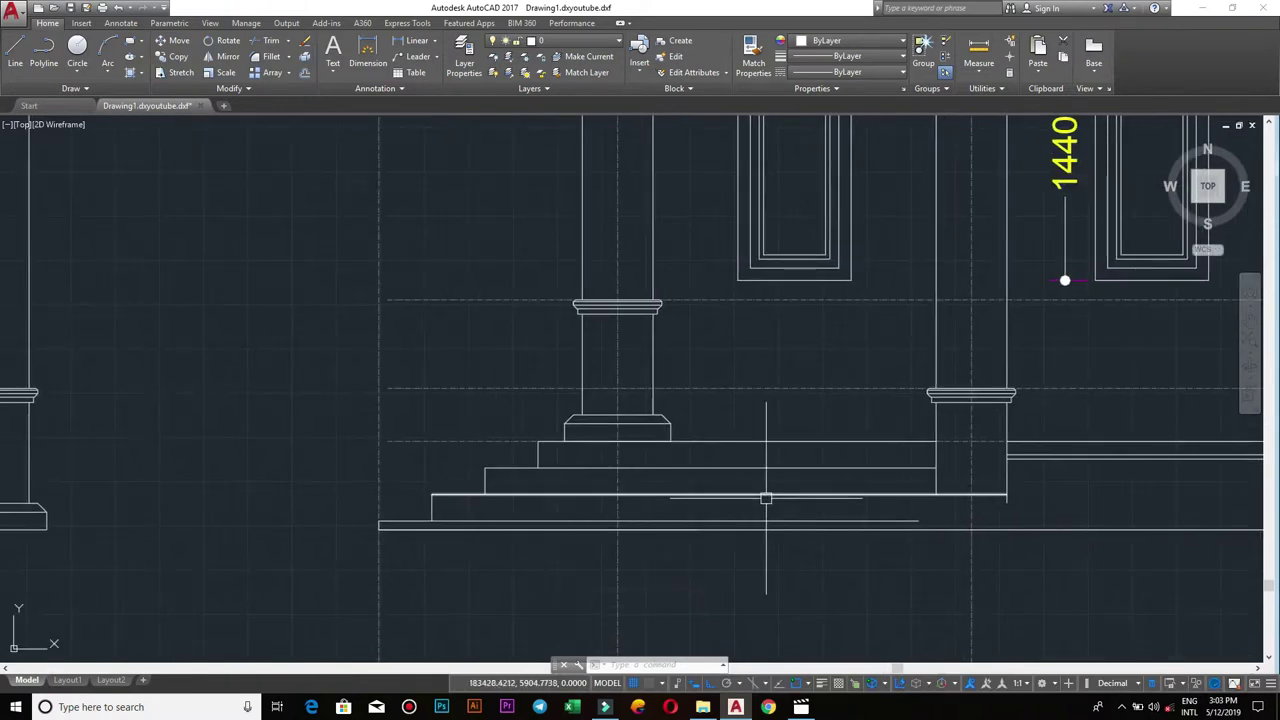
# - Start a line on the plinth, then cancel it
pyautogui.press('Return')
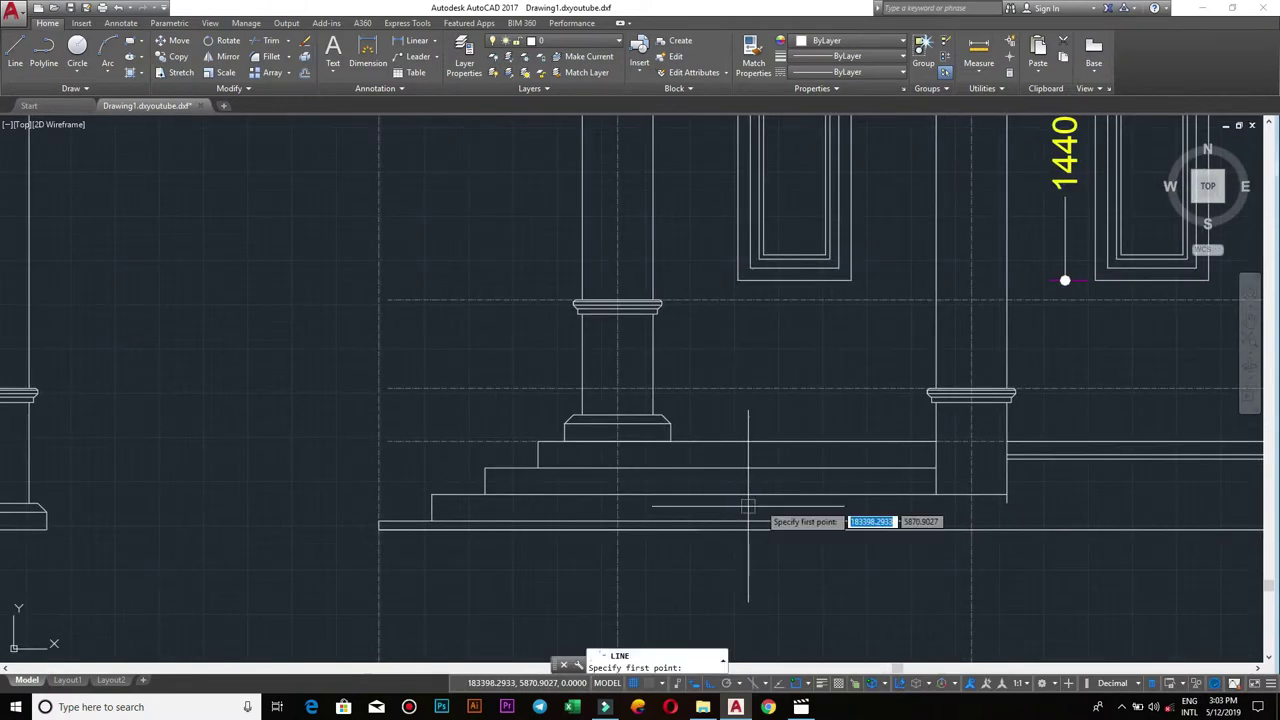
pyautogui.click(618, 508)
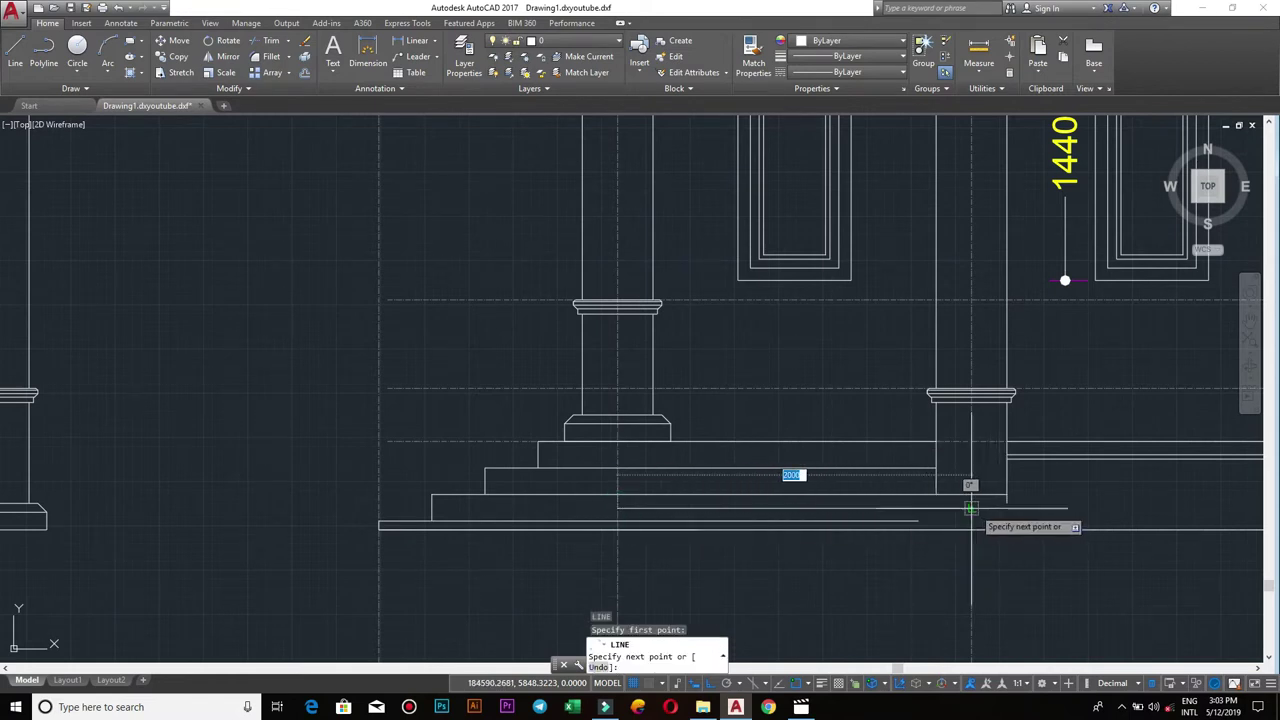
pyautogui.press('Escape')
pyautogui.scroll(2, 515, 510)
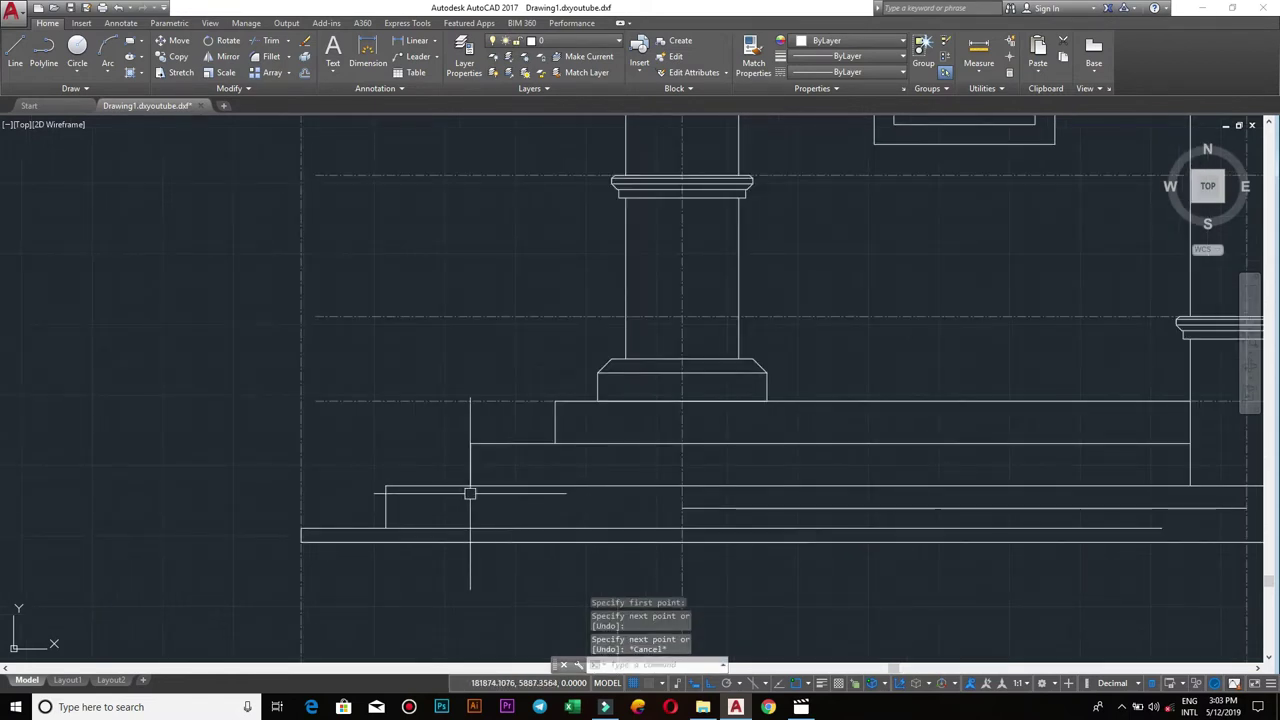
pyautogui.moveTo(470, 493); pyautogui.dragTo(638, 500, button='middle')
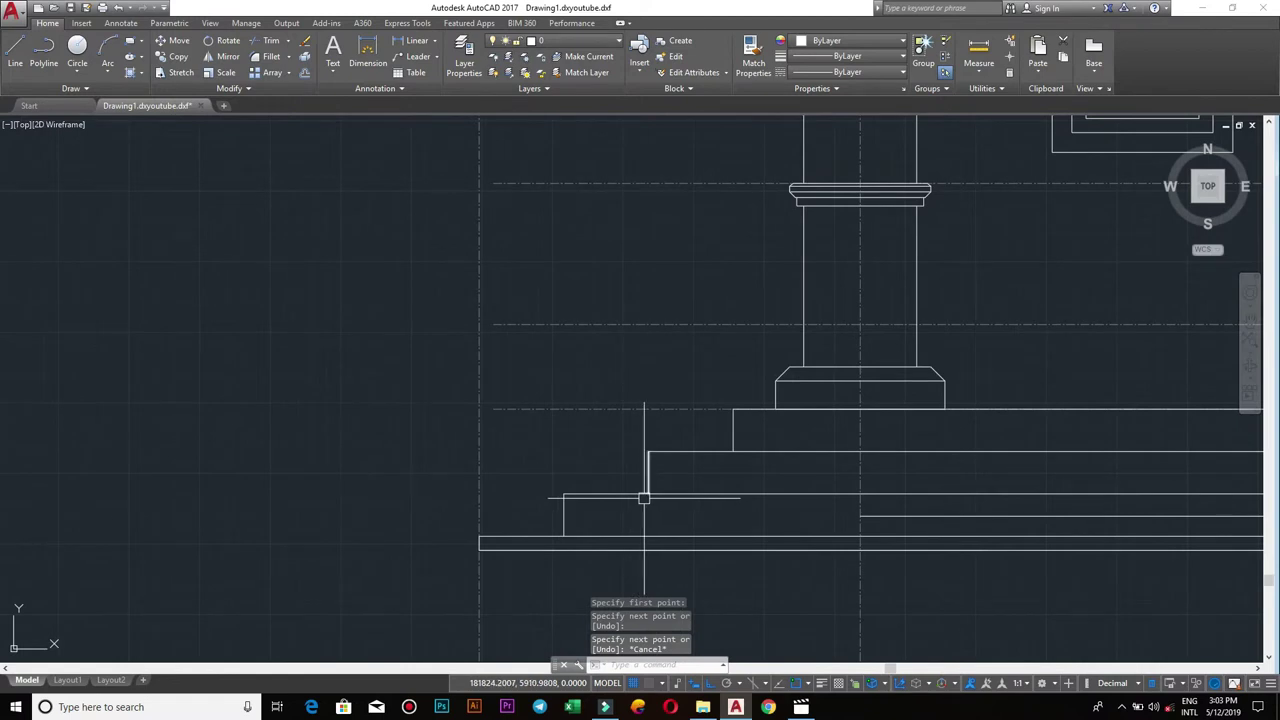
pyautogui.scroll(3, 490, 540)
# - Select the two short vertical lines at the plinth's left end and start MIRROR
pyautogui.click(477, 537)
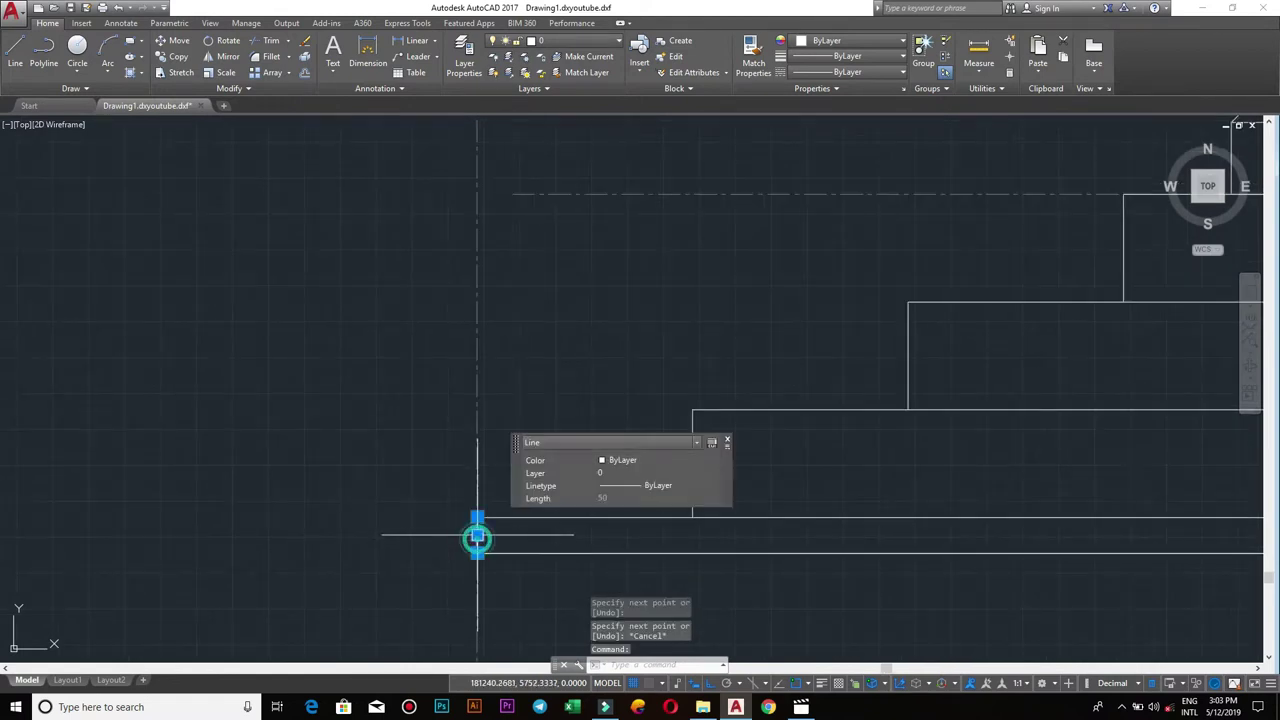
pyautogui.scroll(-1, 740, 531)
pyautogui.scroll(-2, 648, 544)
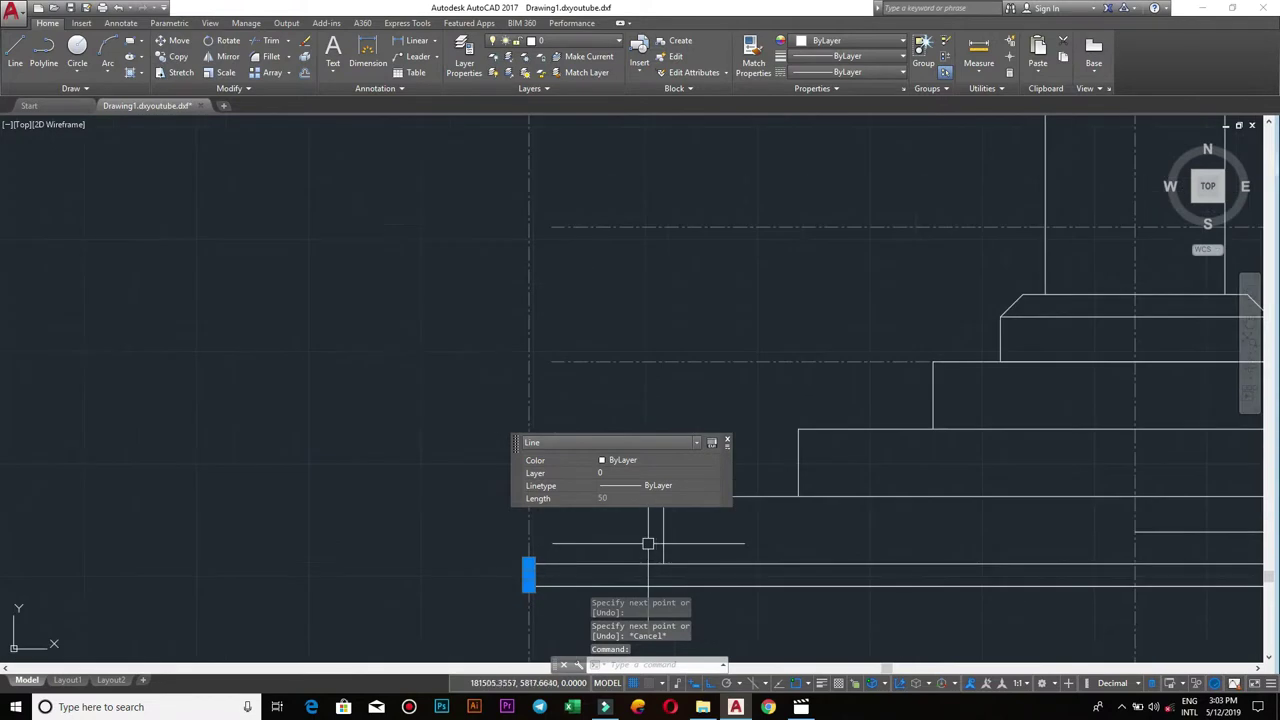
pyautogui.click(663, 540)
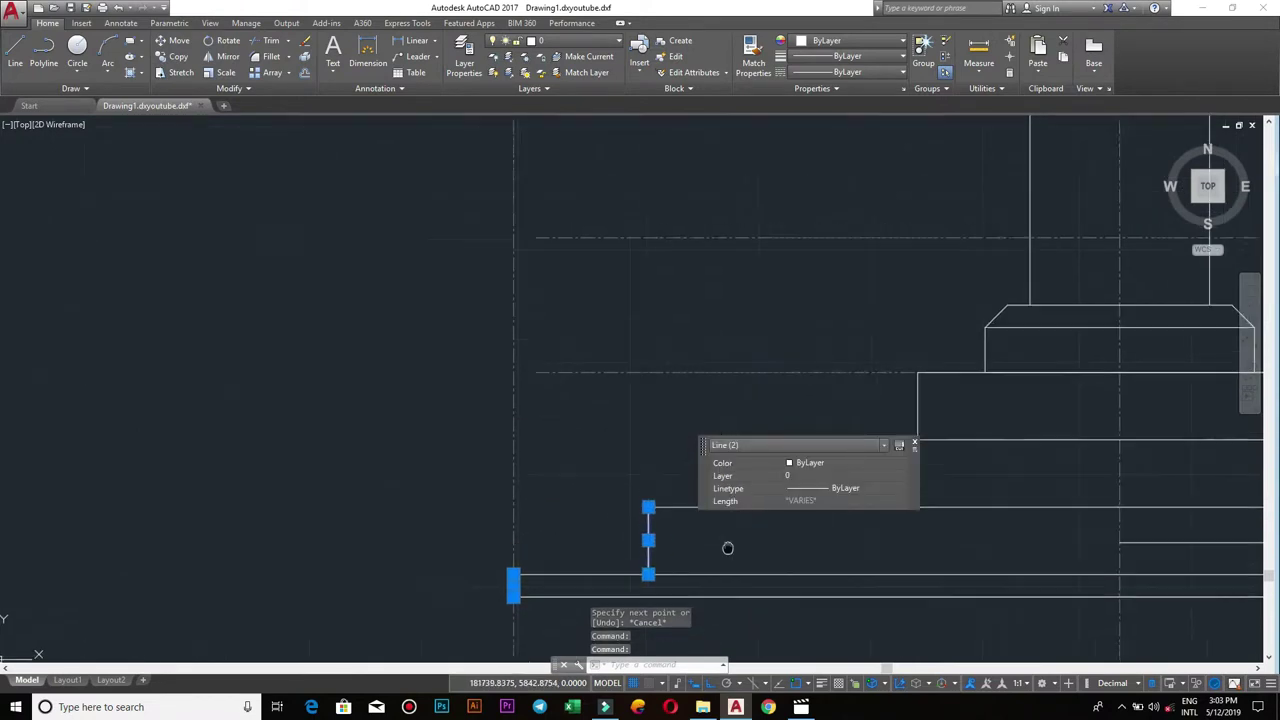
pyautogui.moveTo(729, 549); pyautogui.dragTo(612, 547, button='middle')
pyautogui.scroll(-2, 613, 546)
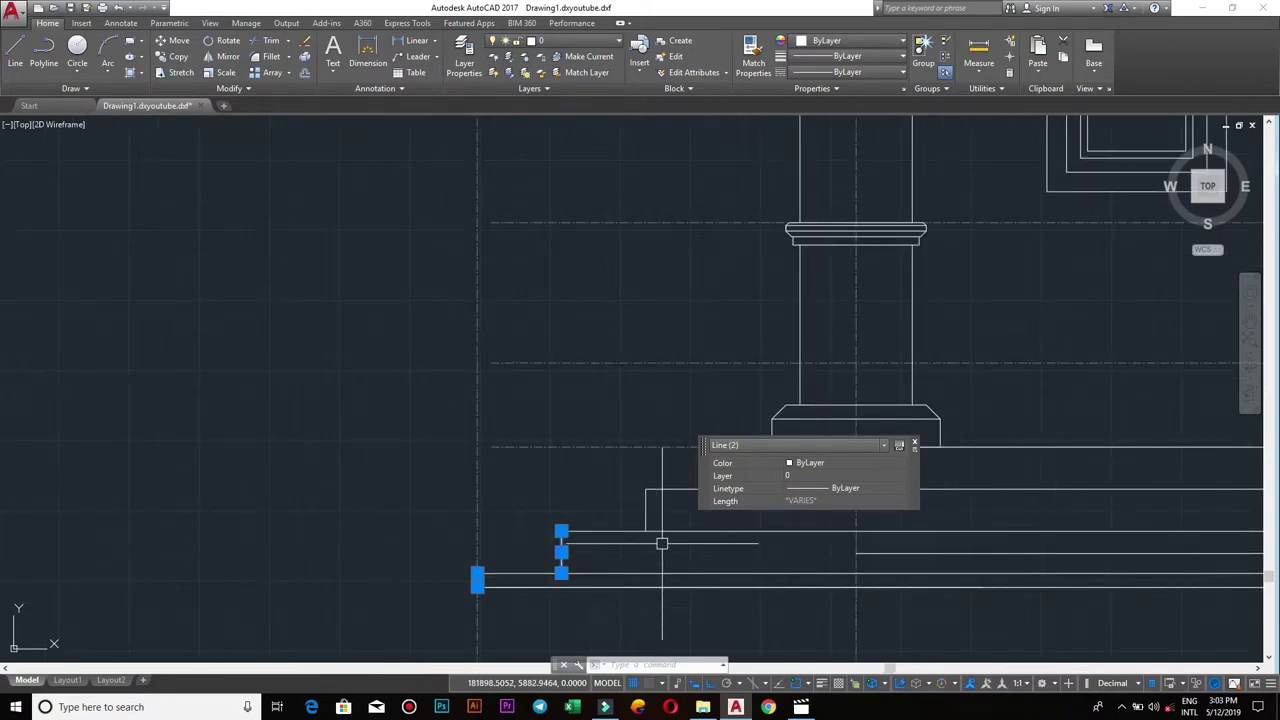
pyautogui.write('mi')
pyautogui.press('Return')
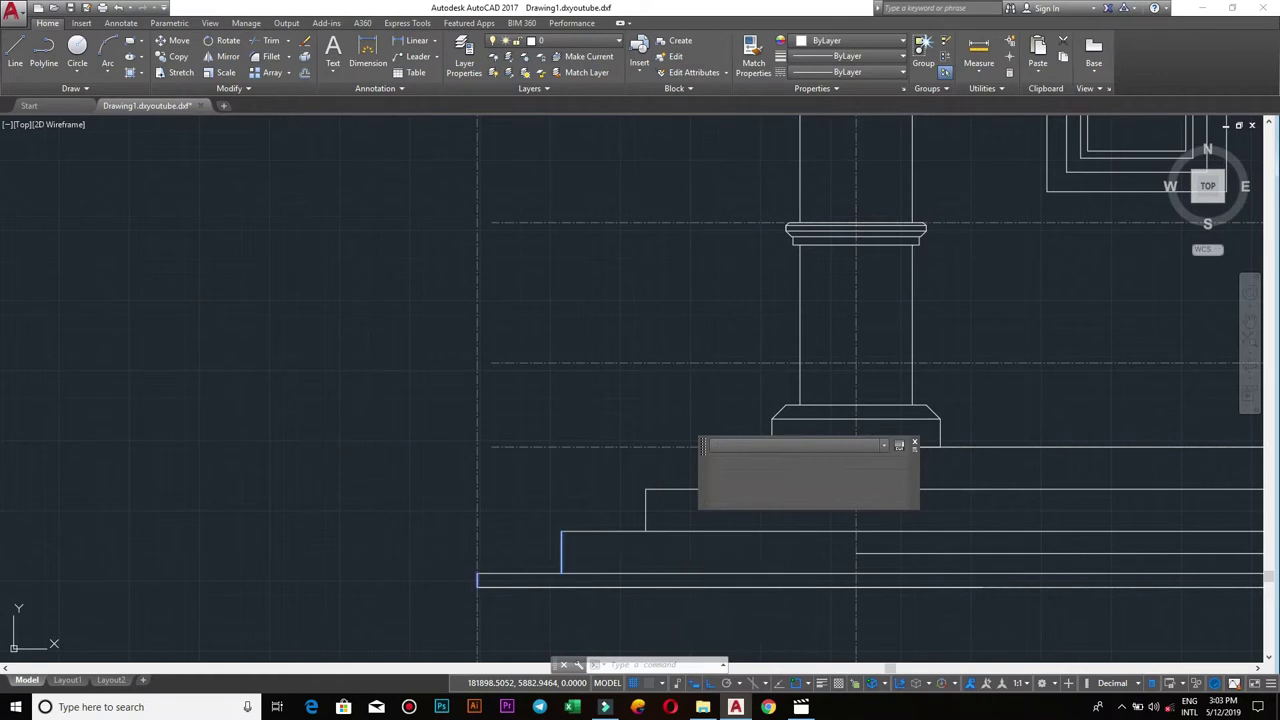
pyautogui.scroll(-2, 757, 554)
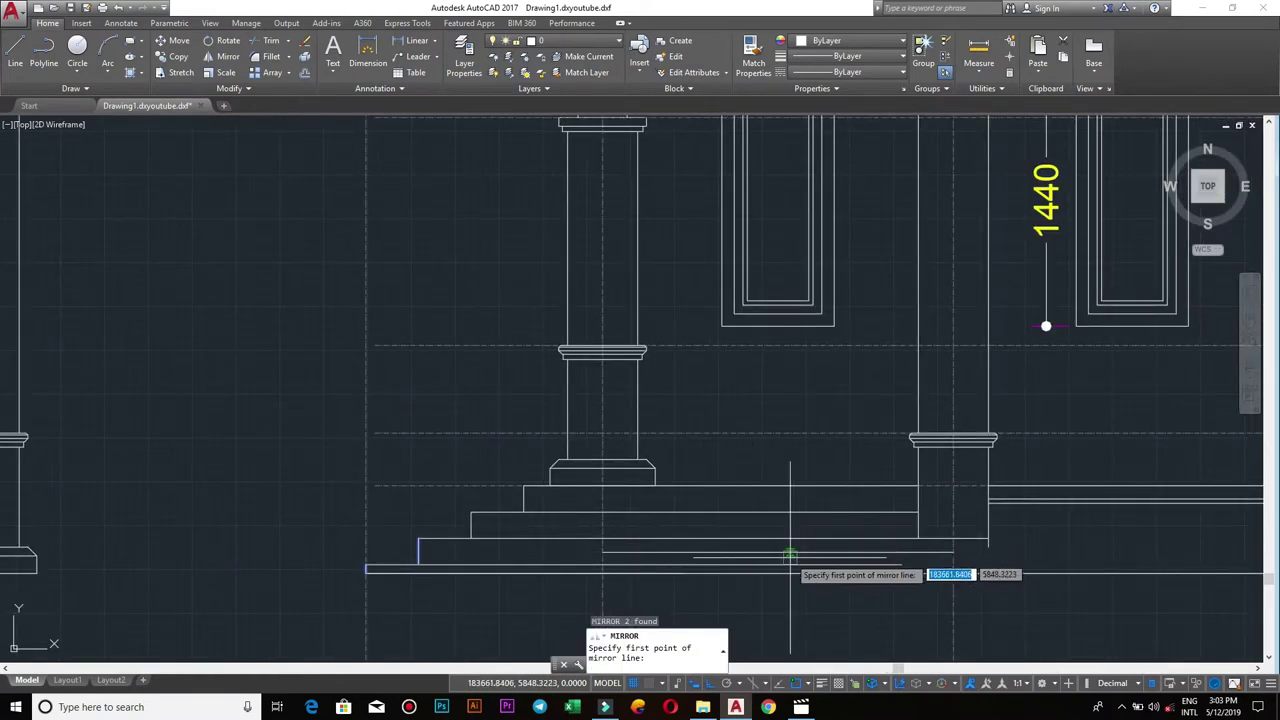
# - Mirror both short end lines across a vertical axis to the steps' right side, keeping originals
pyautogui.click(778, 552)
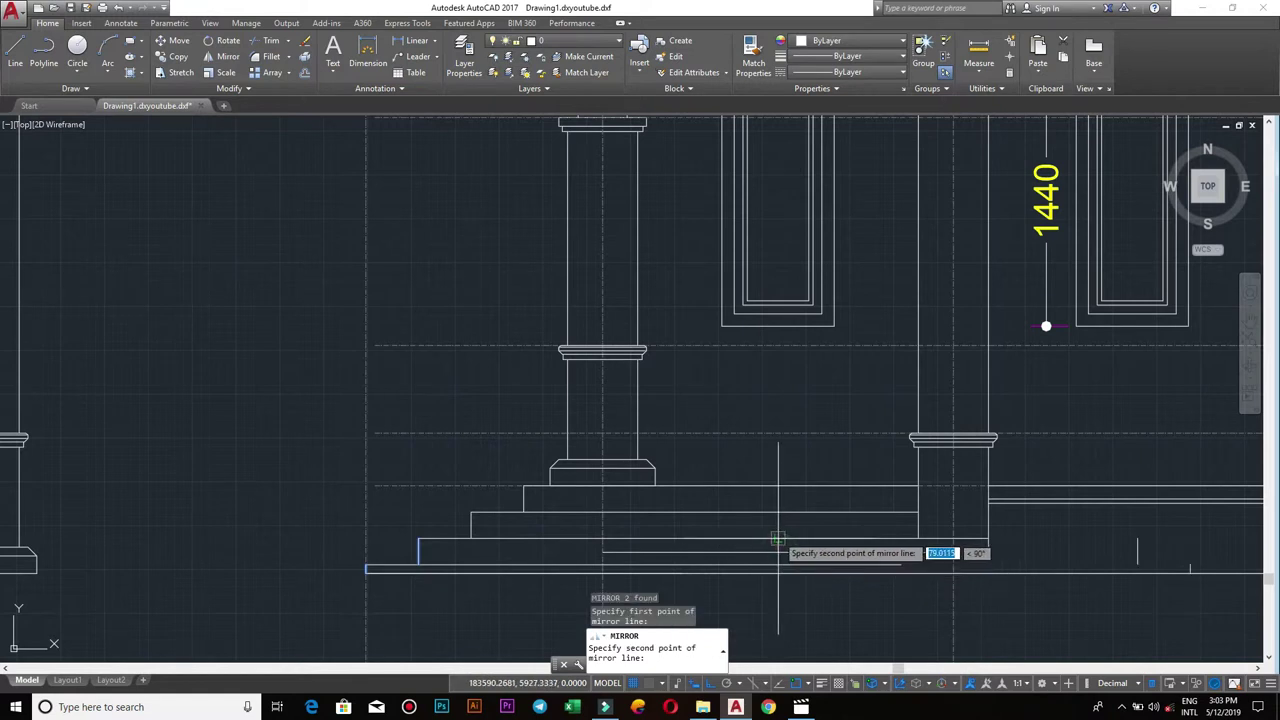
pyautogui.click(778, 541)
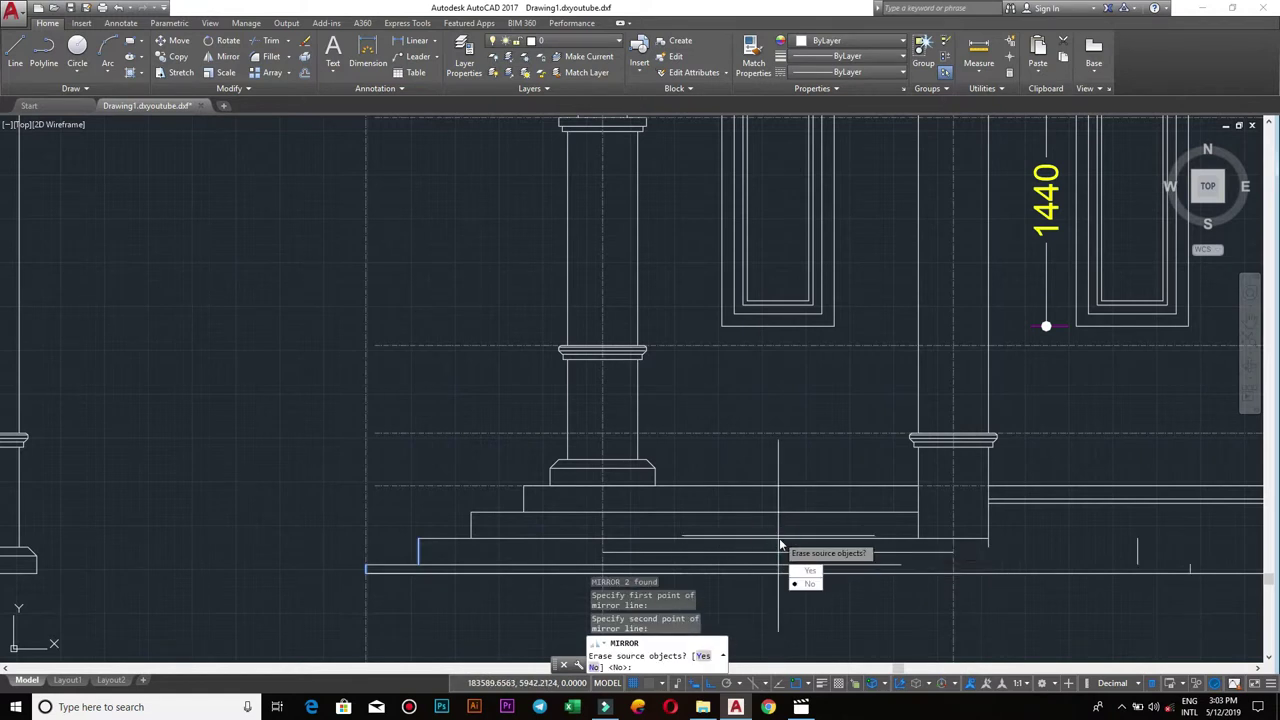
pyautogui.click(806, 585)
pyautogui.moveTo(863, 531); pyautogui.dragTo(703, 534, button='middle')
pyautogui.scroll(2, 820, 557)
pyautogui.scroll(-2, 822, 560)
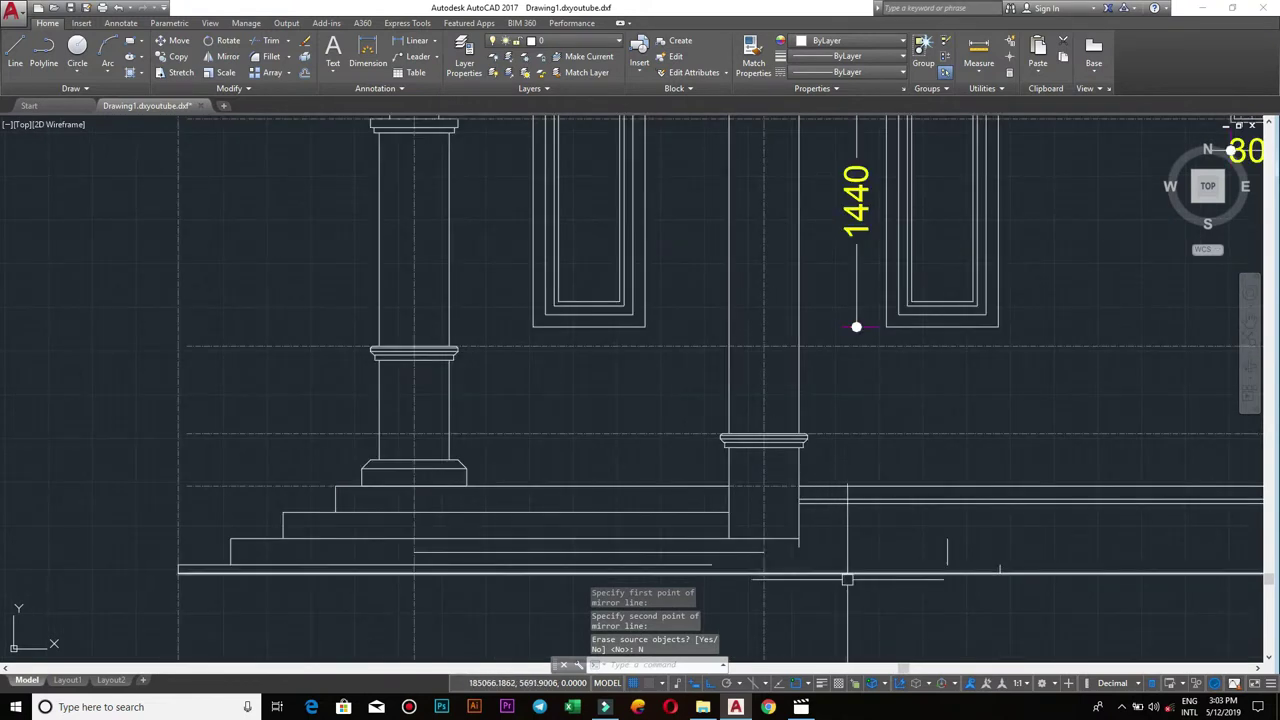
pyautogui.scroll(2, 852, 582)
pyautogui.scroll(-2, 857, 588)
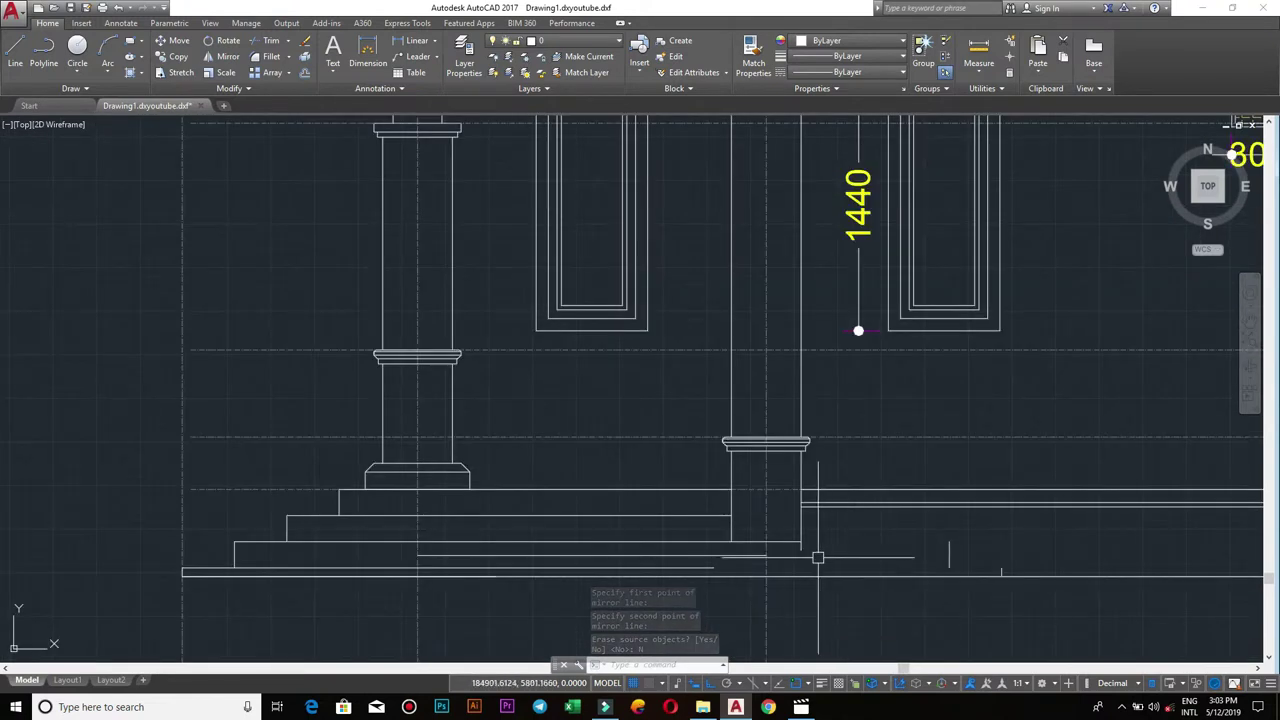
pyautogui.scroll(2, 838, 561)
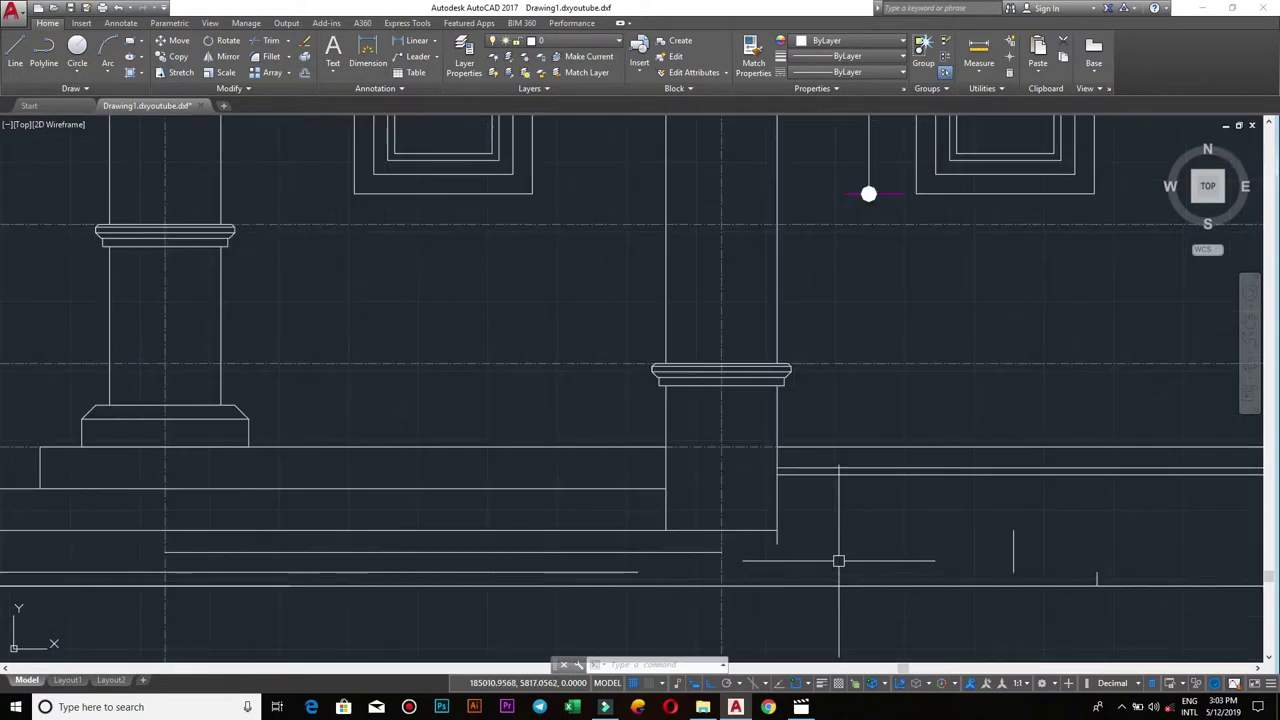
pyautogui.scroll(2, 815, 564)
pyautogui.write('tr')
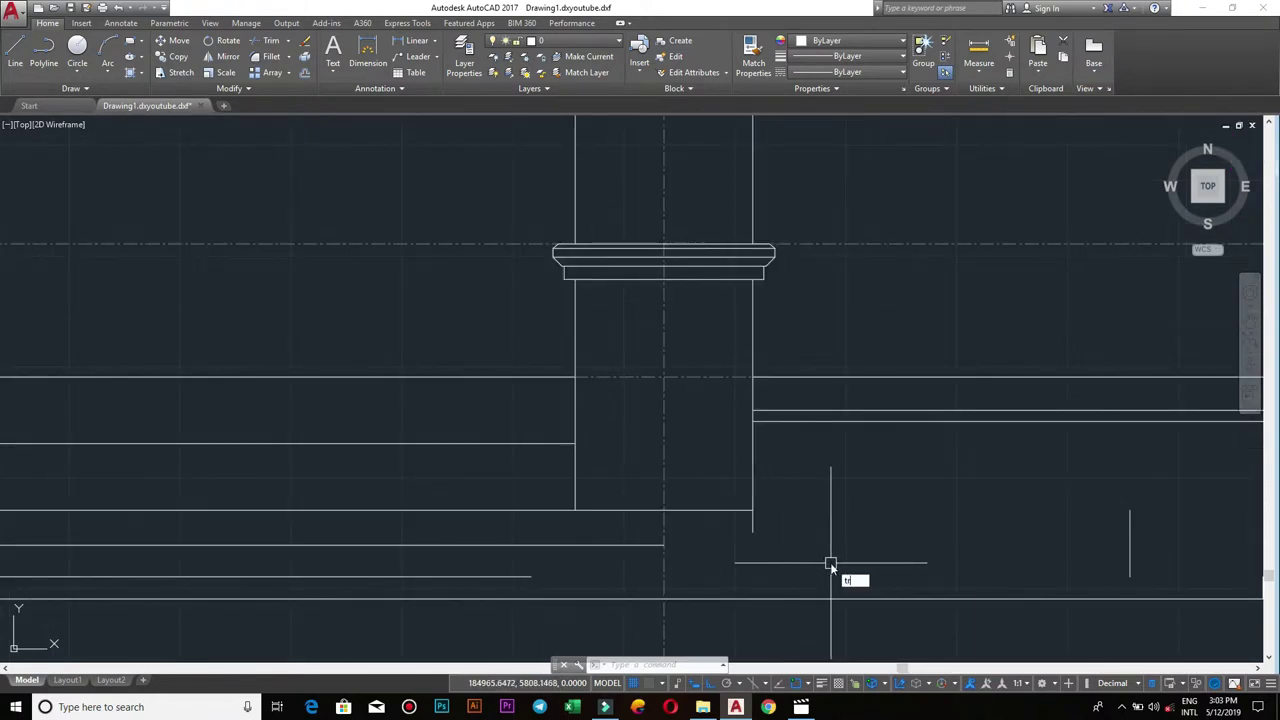
# - Draw a stepped line from the right column's bottom corner: 300 across, 150 down, 300 across
pyautogui.press('Return')
pyautogui.press('Return')
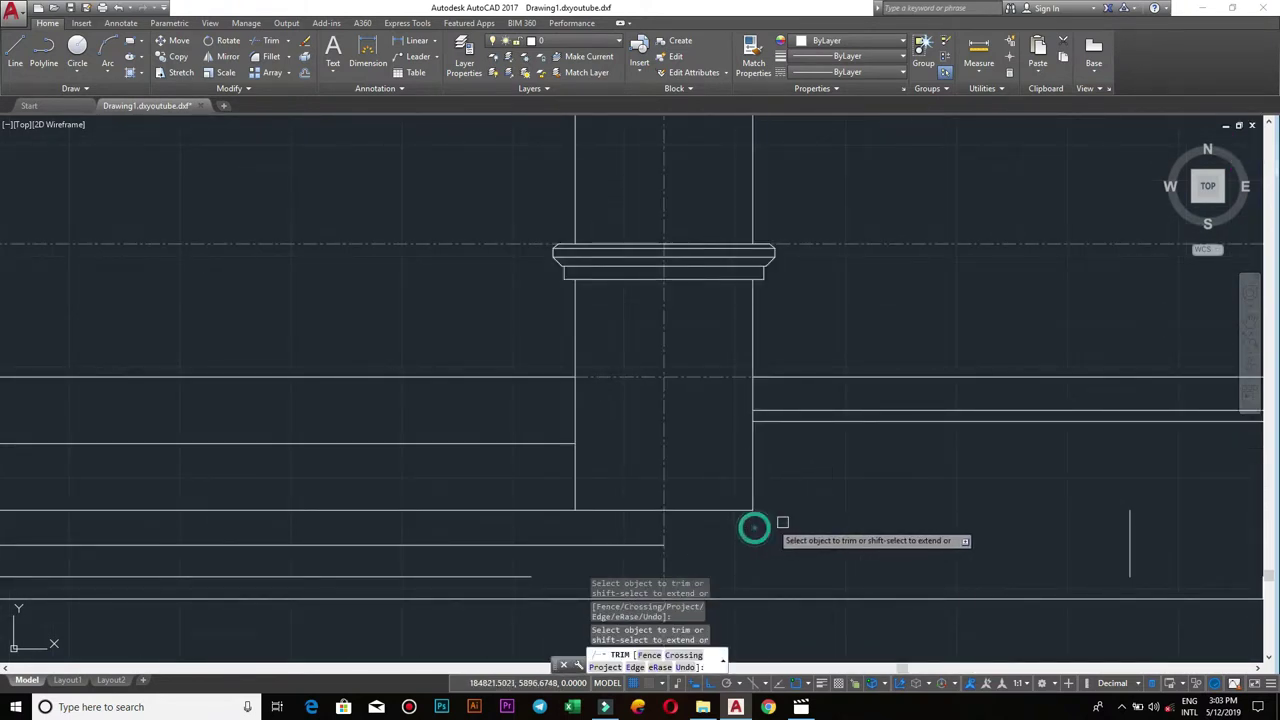
pyautogui.press('Escape')
pyautogui.write('l')
pyautogui.press('Return')
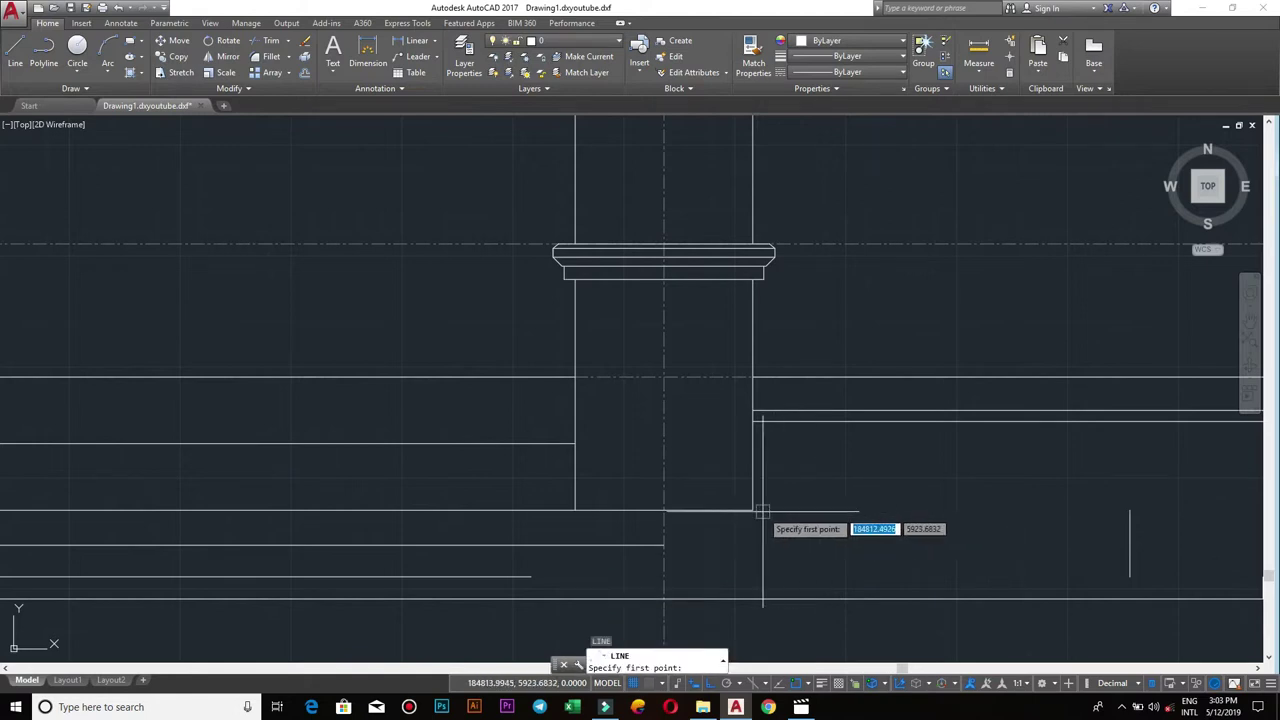
pyautogui.click(752, 510)
pyautogui.write('300')
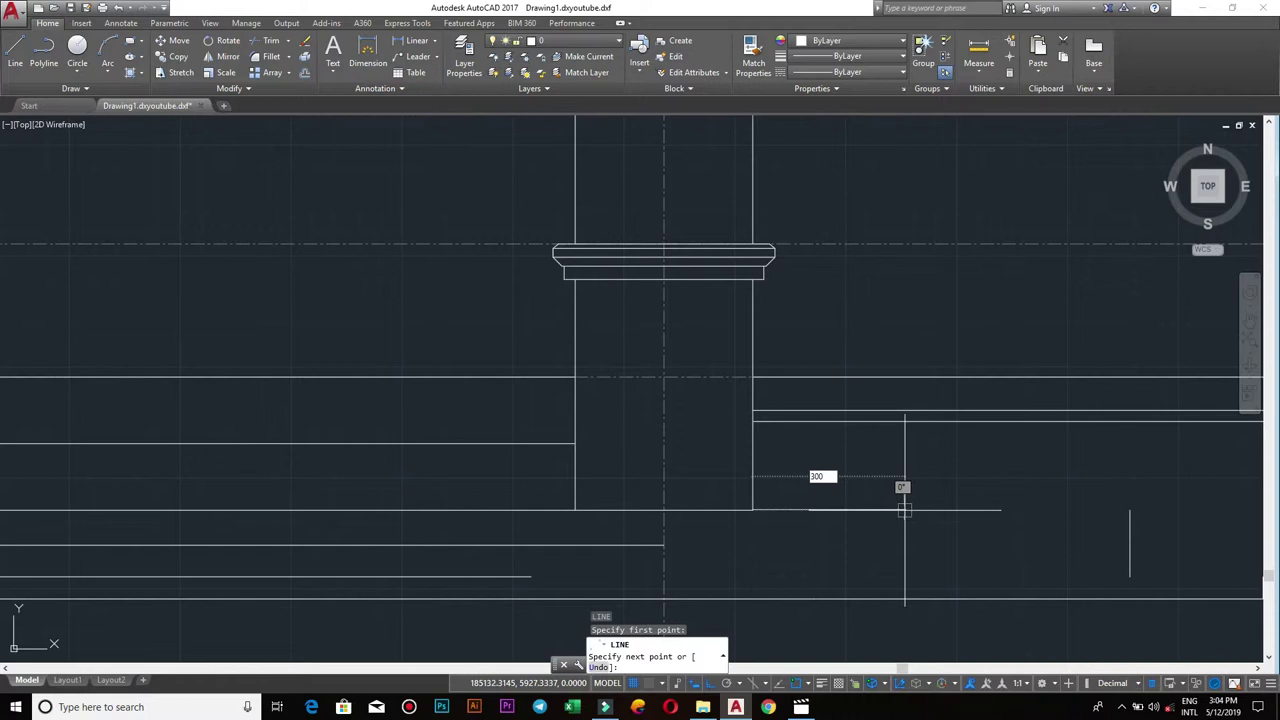
pyautogui.press('Return')
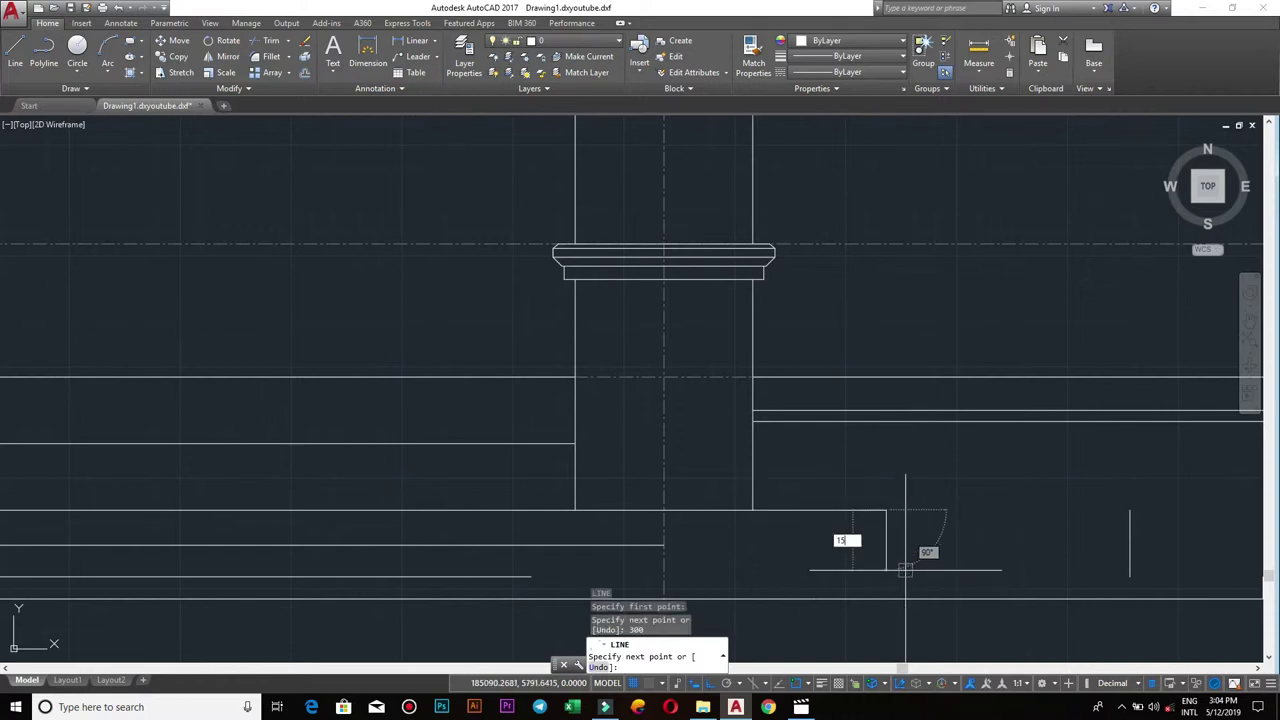
pyautogui.press('Return')
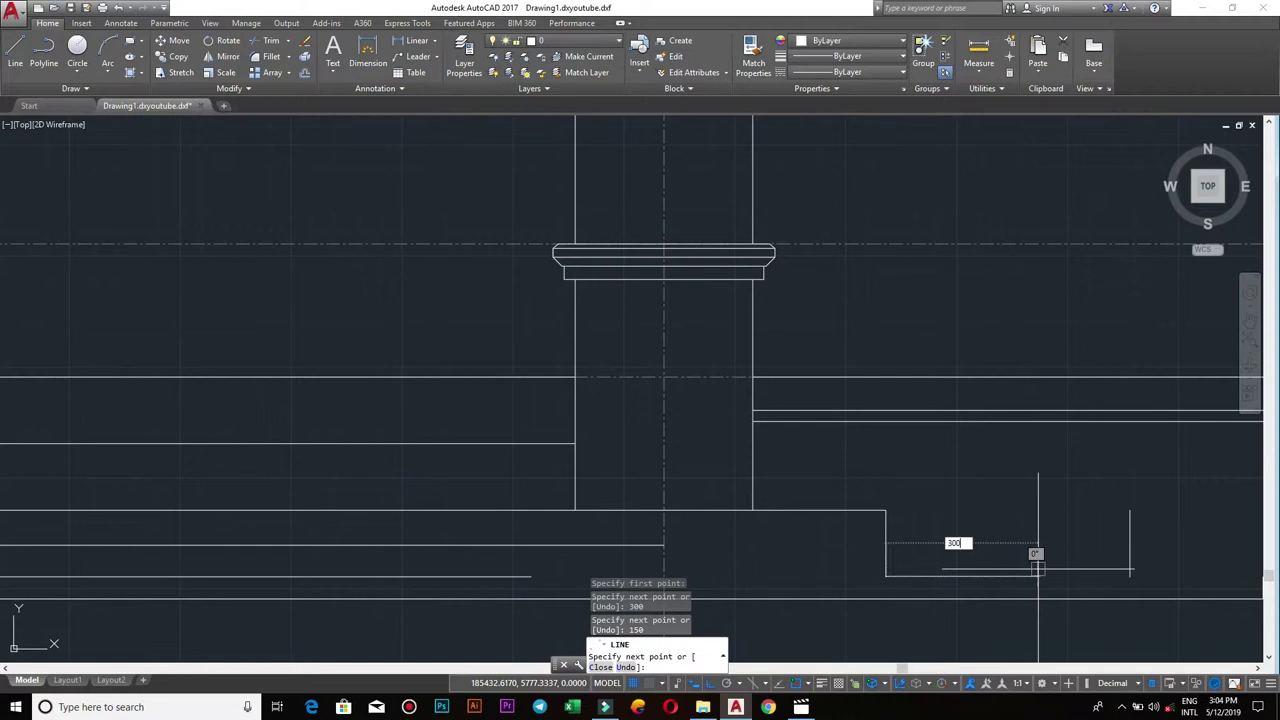
pyautogui.press('Return')
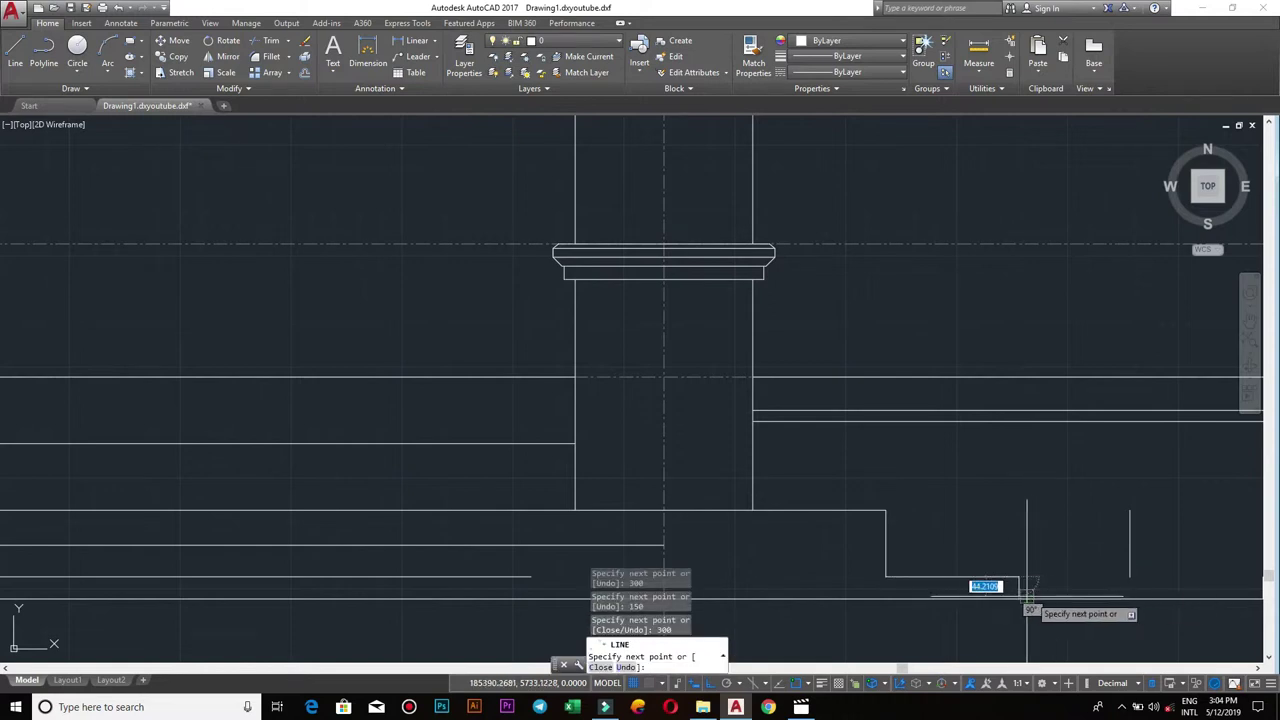
pyautogui.press('Return')
pyautogui.scroll(-2, 1051, 528)
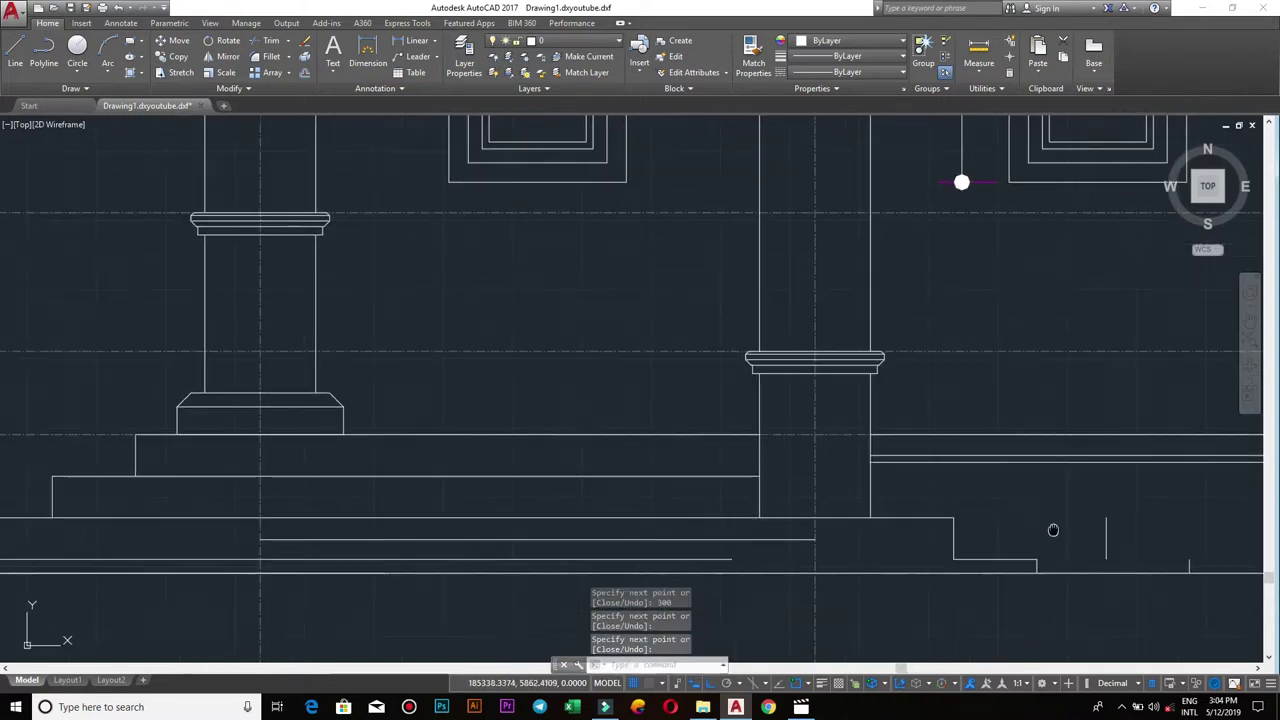
pyautogui.scroll(-1, 950, 545)
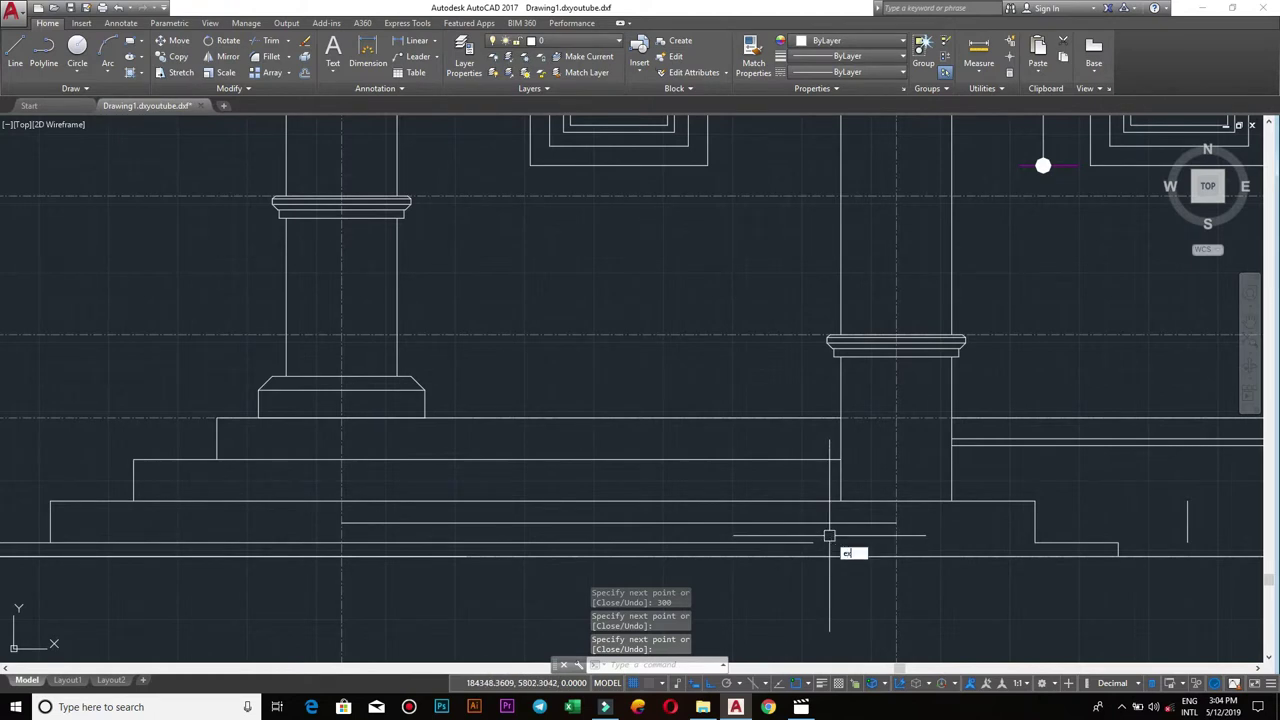
# - Extend the upper and lower plinth lines to the right boundary
pyautogui.press('Return')
pyautogui.press('Return')
pyautogui.click(836, 522)
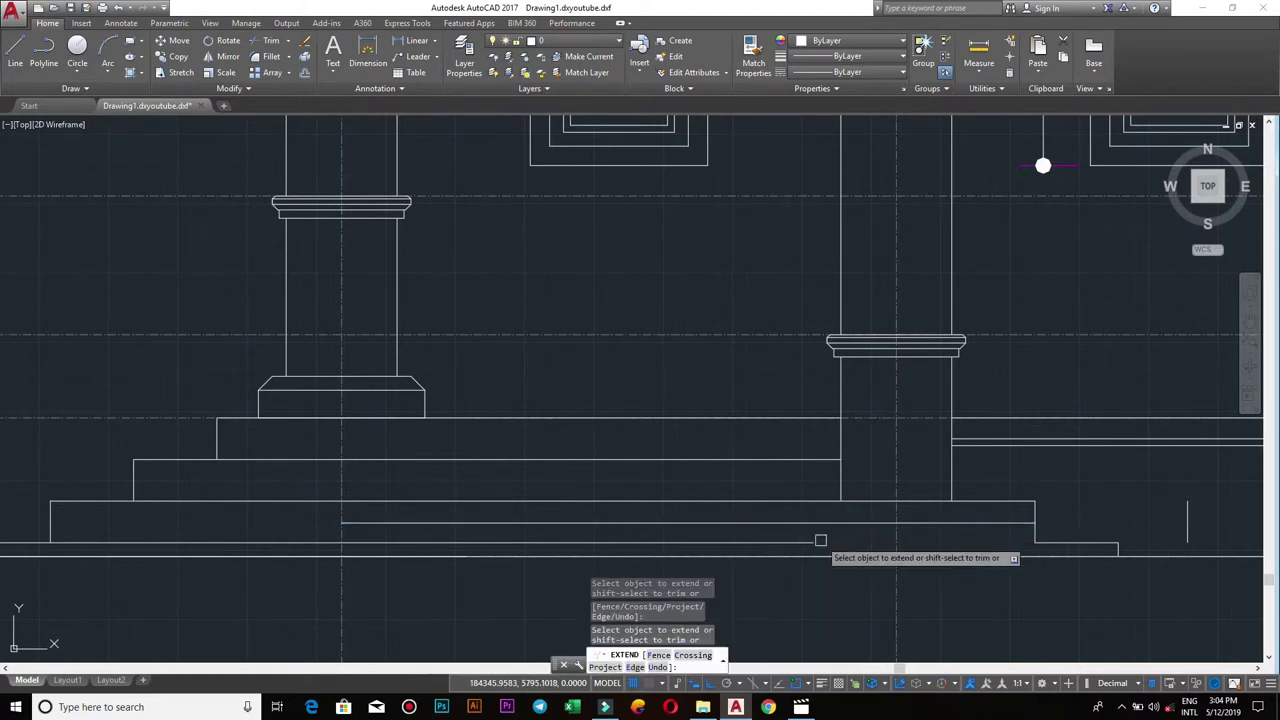
pyautogui.click(849, 541)
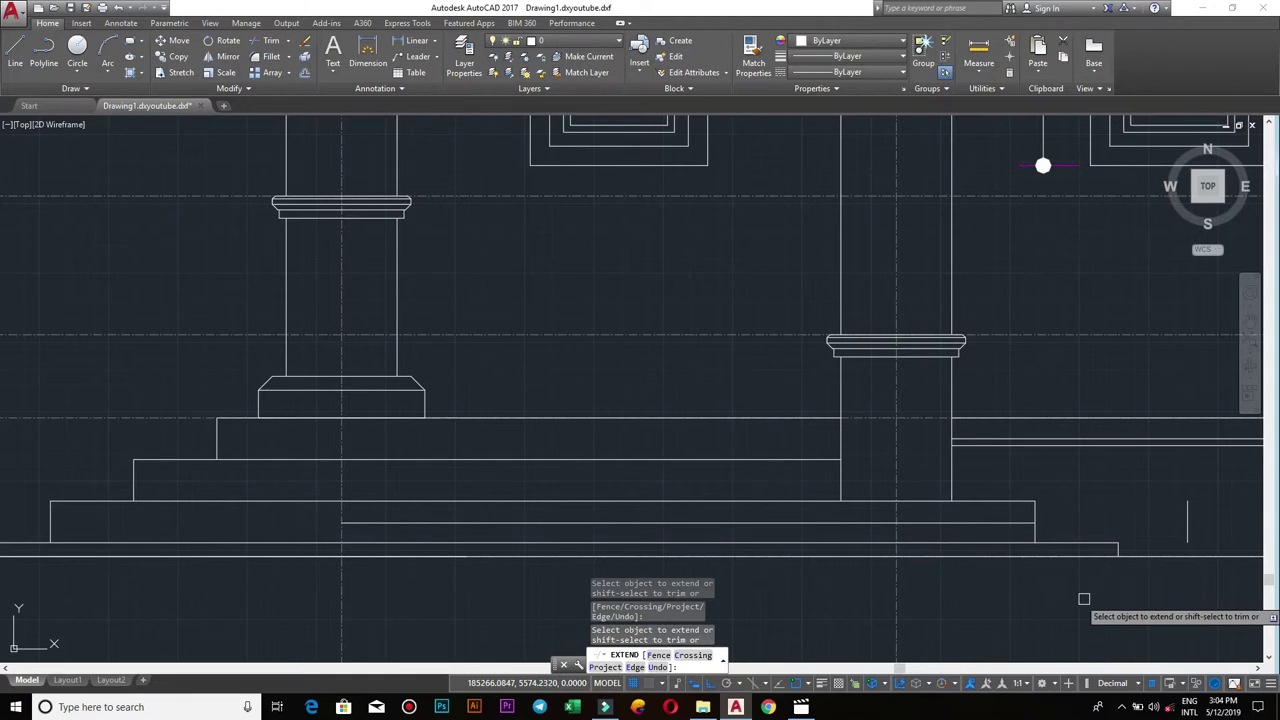
pyautogui.moveTo(1084, 599); pyautogui.dragTo(909, 597, button='middle')
# - Erase the two mirrored short vertical lines at the plinth's right end
pyautogui.click(1040, 552)
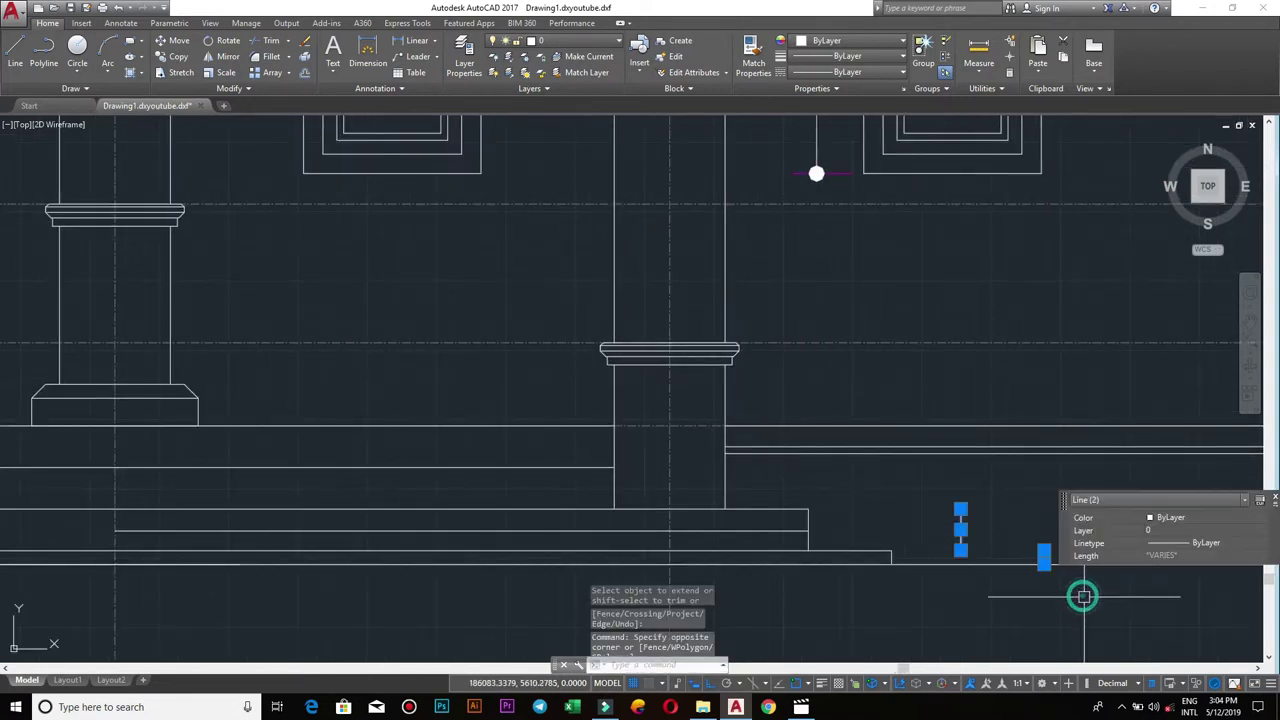
pyautogui.write('e')
pyautogui.press('Return')
pyautogui.scroll(-2, 1085, 598)
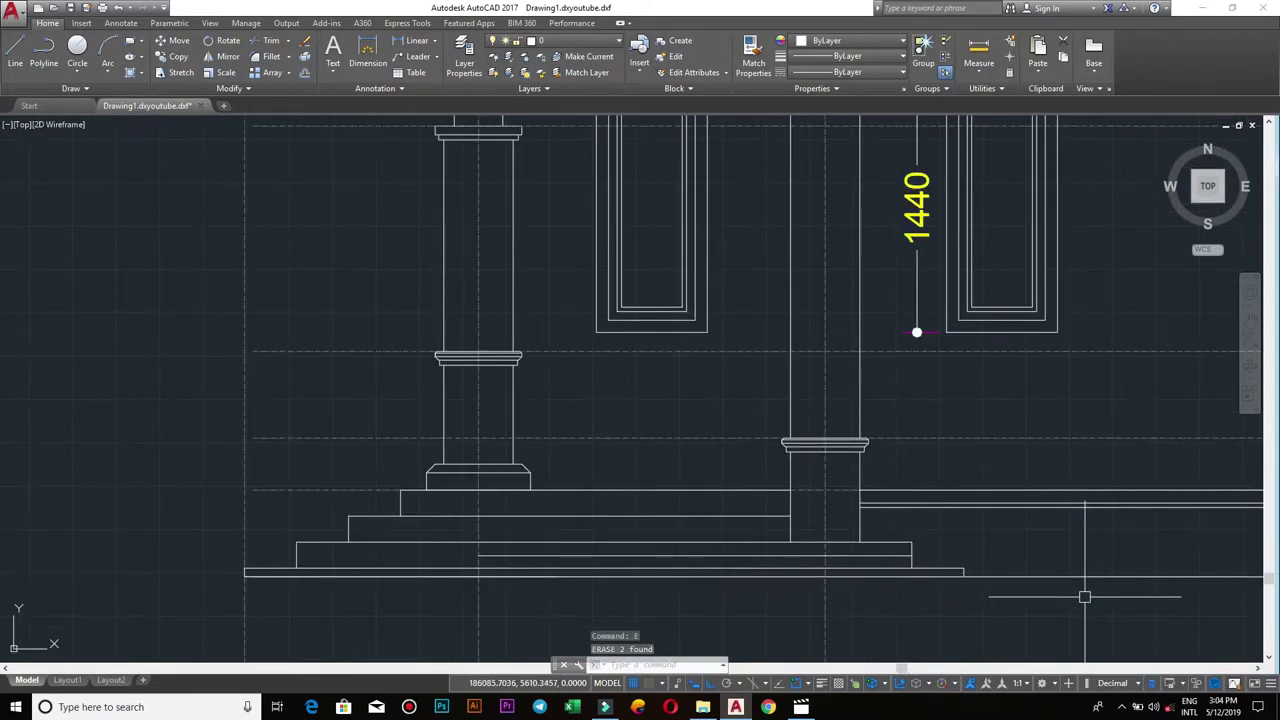
pyautogui.scroll(-3, 1085, 593)
pyautogui.scroll(-2, 1085, 593)
# - Erase the bottom line under the front steps
pyautogui.moveTo(810, 574); pyautogui.dragTo(575, 551, button='middle')
pyautogui.scroll(4, 575, 551)
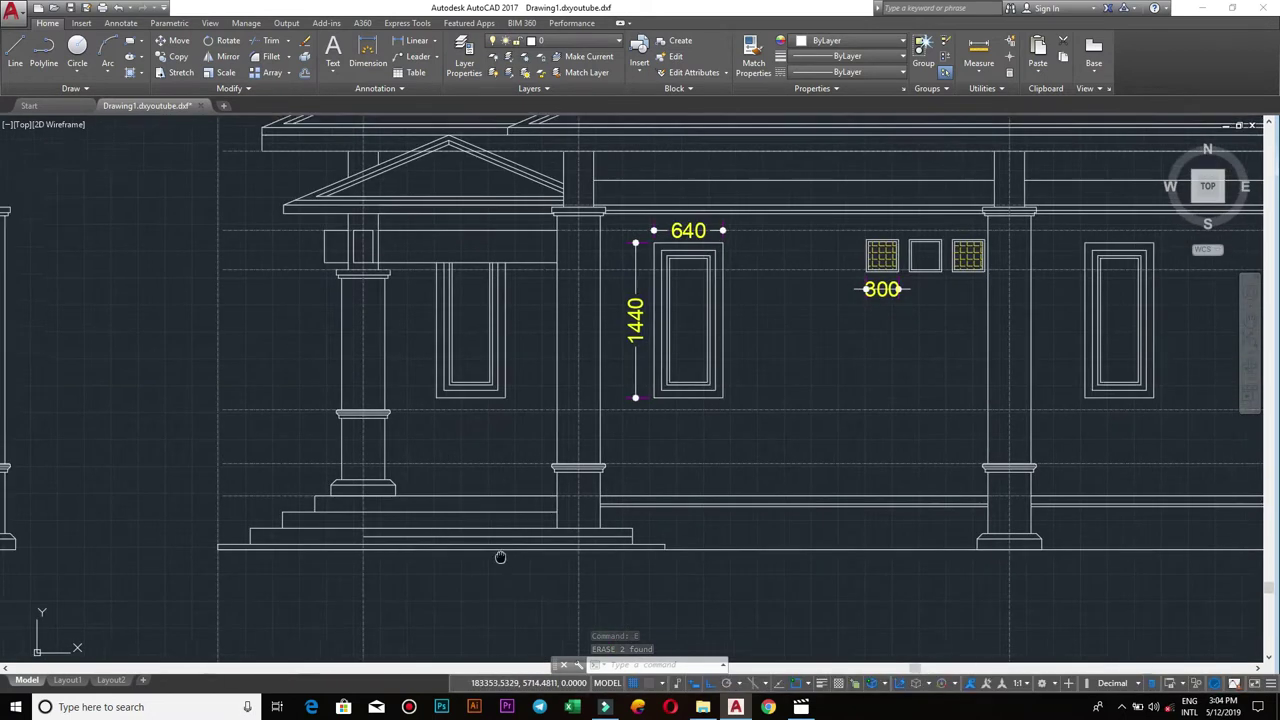
pyautogui.scroll(2, 500, 551)
pyautogui.click(605, 540)
pyautogui.press('Return')
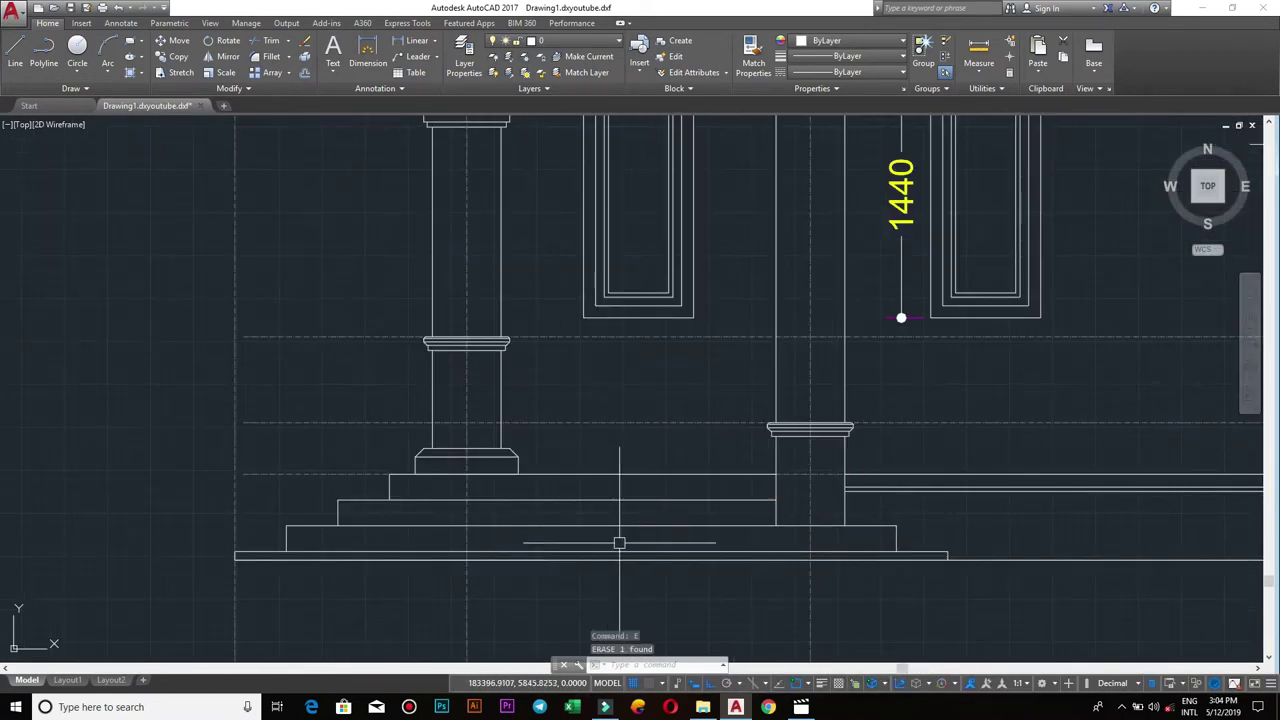
pyautogui.scroll(-2, 610, 543)
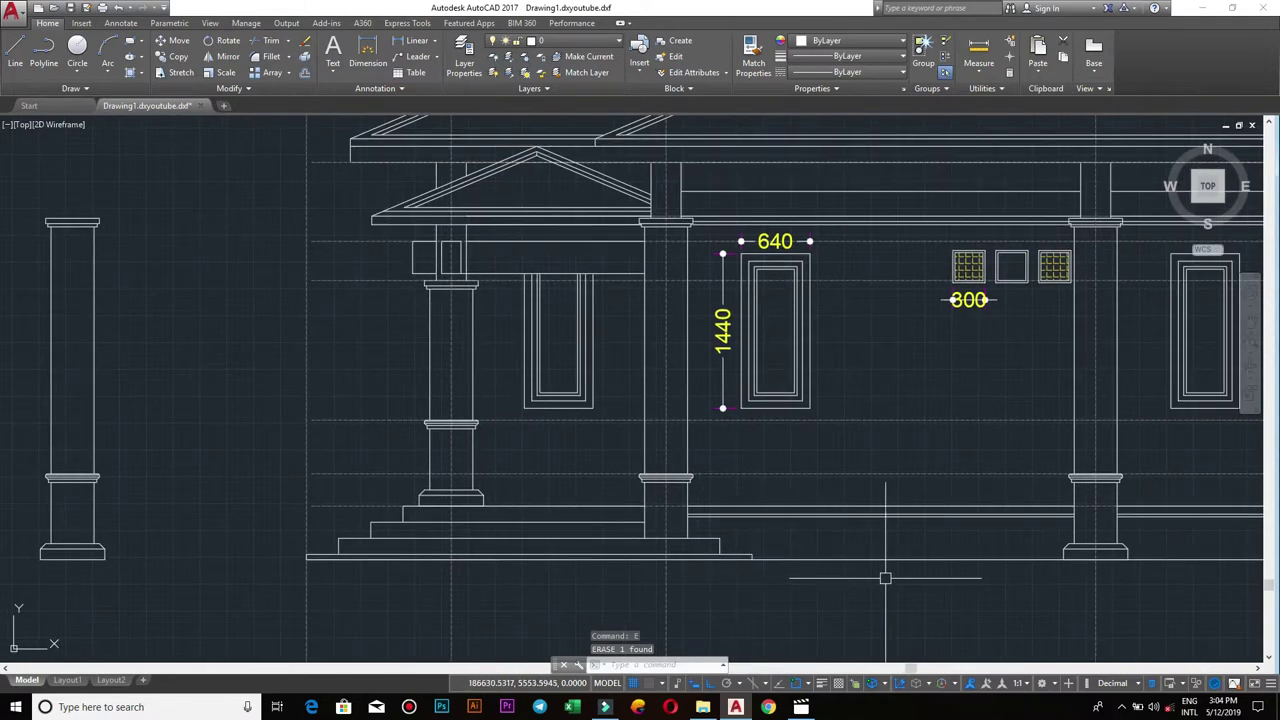
pyautogui.scroll(-3, 885, 578)
pyautogui.scroll(1, 777, 571)
pyautogui.scroll(-2, 757, 571)
pyautogui.scroll(3, 507, 408)
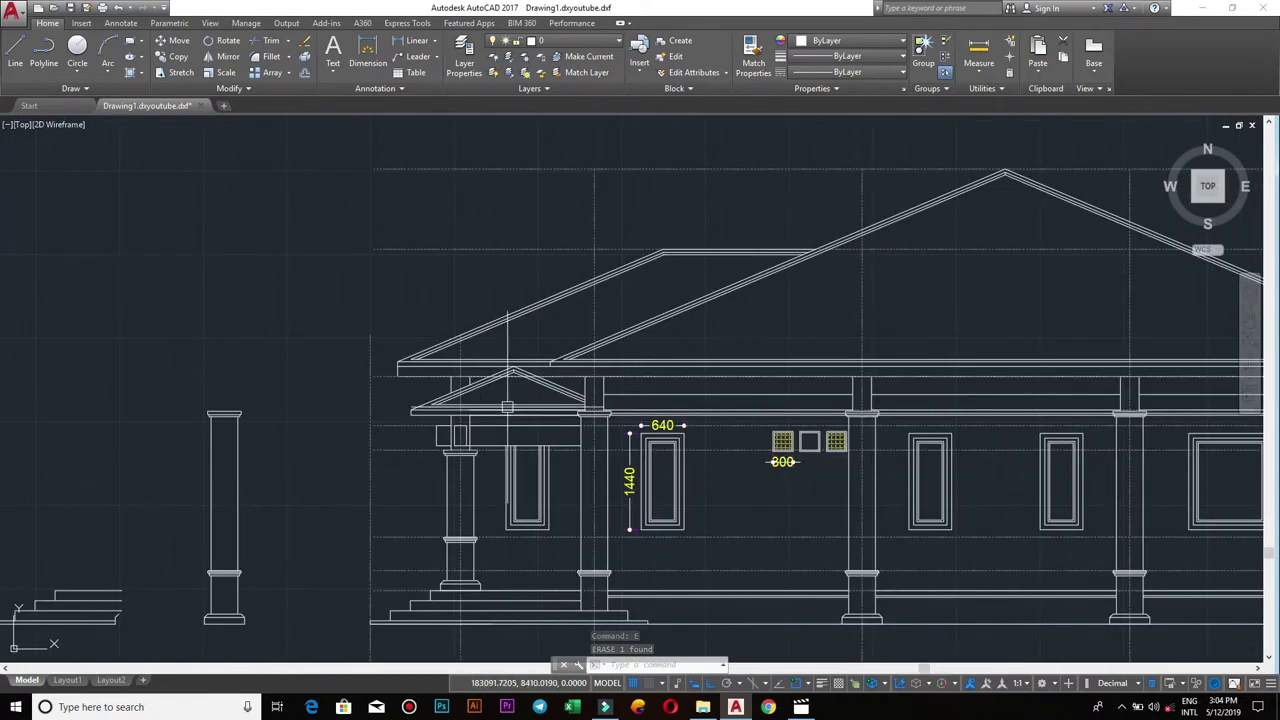
# - Erase the long stray vertical guide line on the GL layer
pyautogui.click(368, 341)
pyautogui.write('w')
pyautogui.press('BackSpace')
pyautogui.write('e')
pyautogui.press('Return')
pyautogui.scroll(-4, 409, 392)
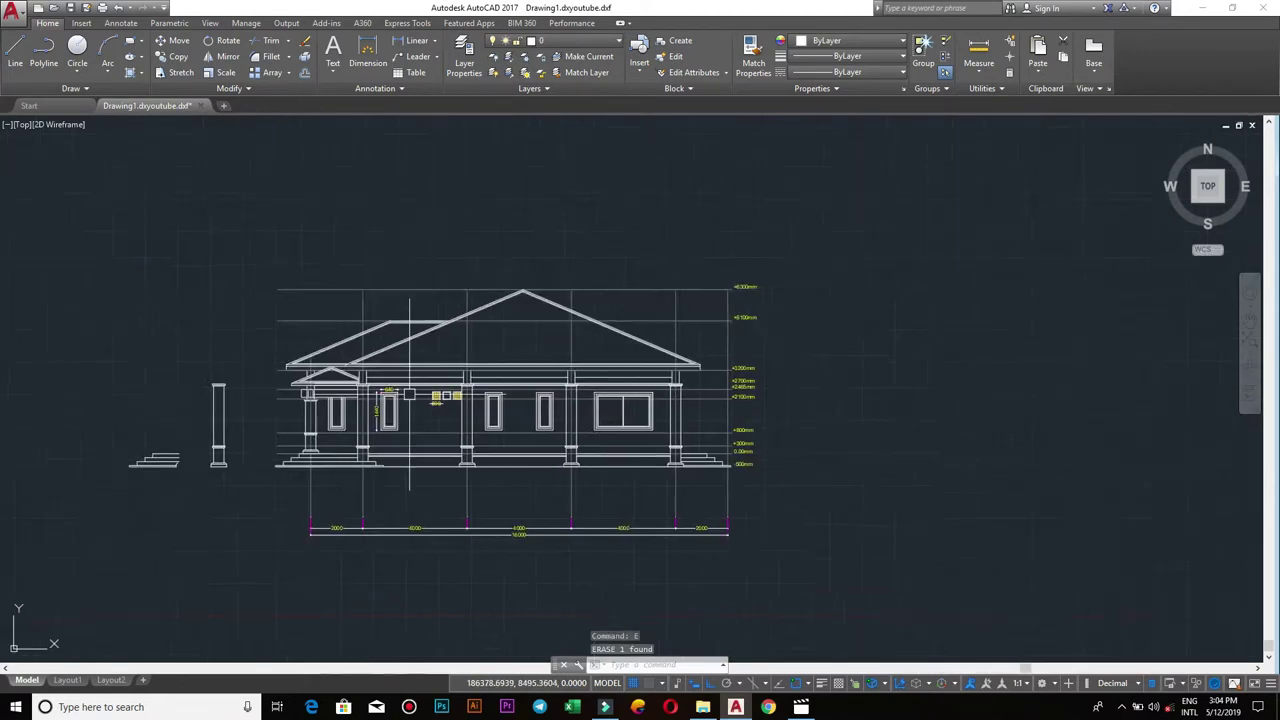
pyautogui.scroll(2, 577, 435)
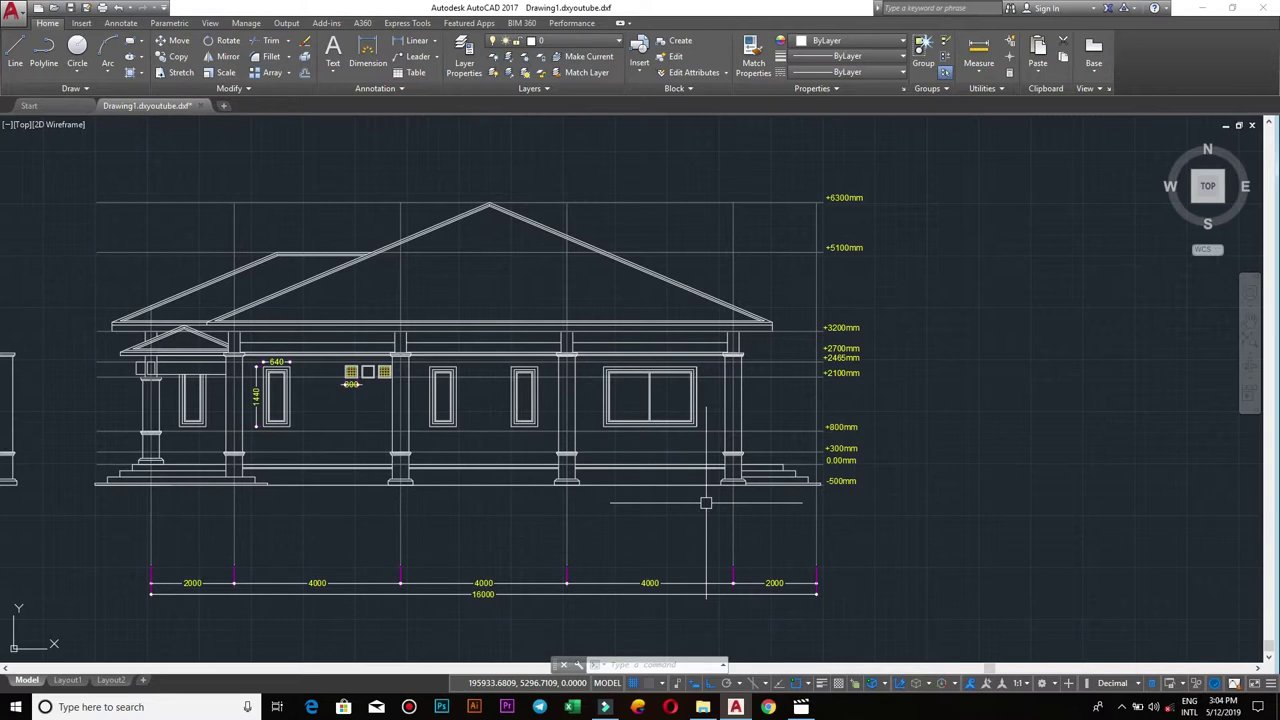
pyautogui.scroll(2, 763, 490)
pyautogui.scroll(2, 750, 470)
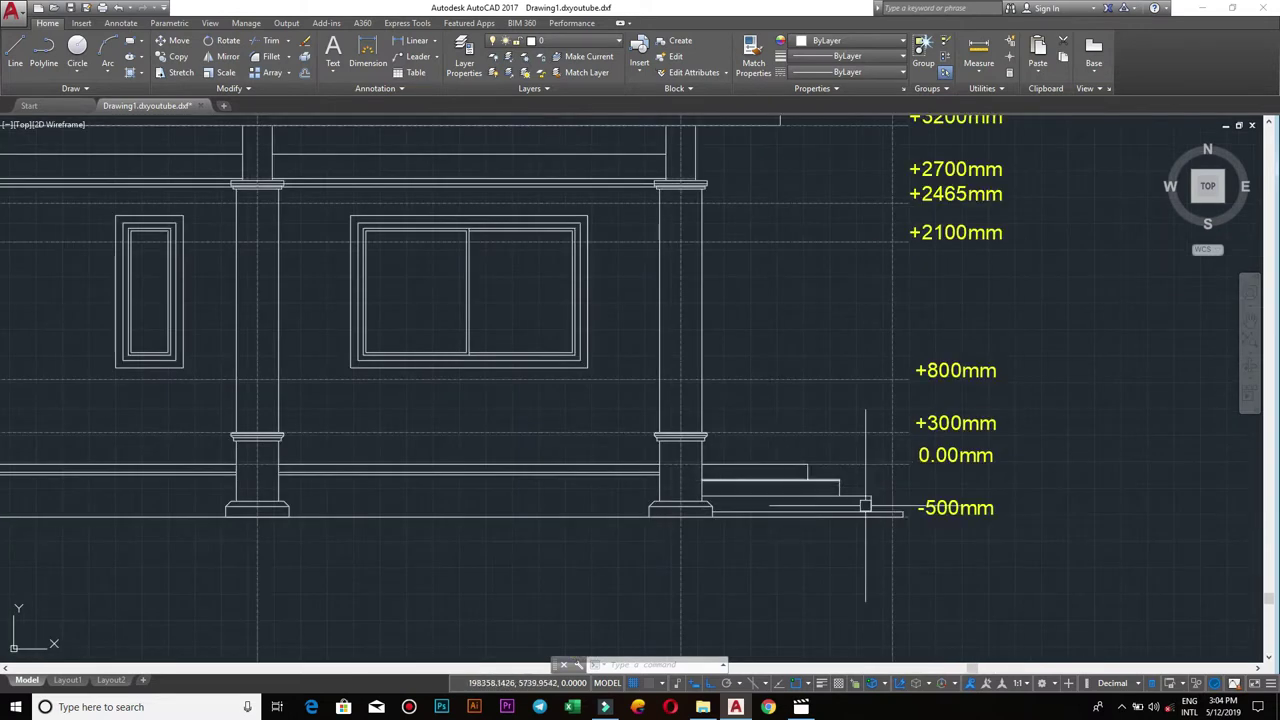
# - Select the two horizontal lines at the right column's capital and move them from their endpoint
pyautogui.moveTo(638, 333); pyautogui.dragTo(715, 486, button='middle')
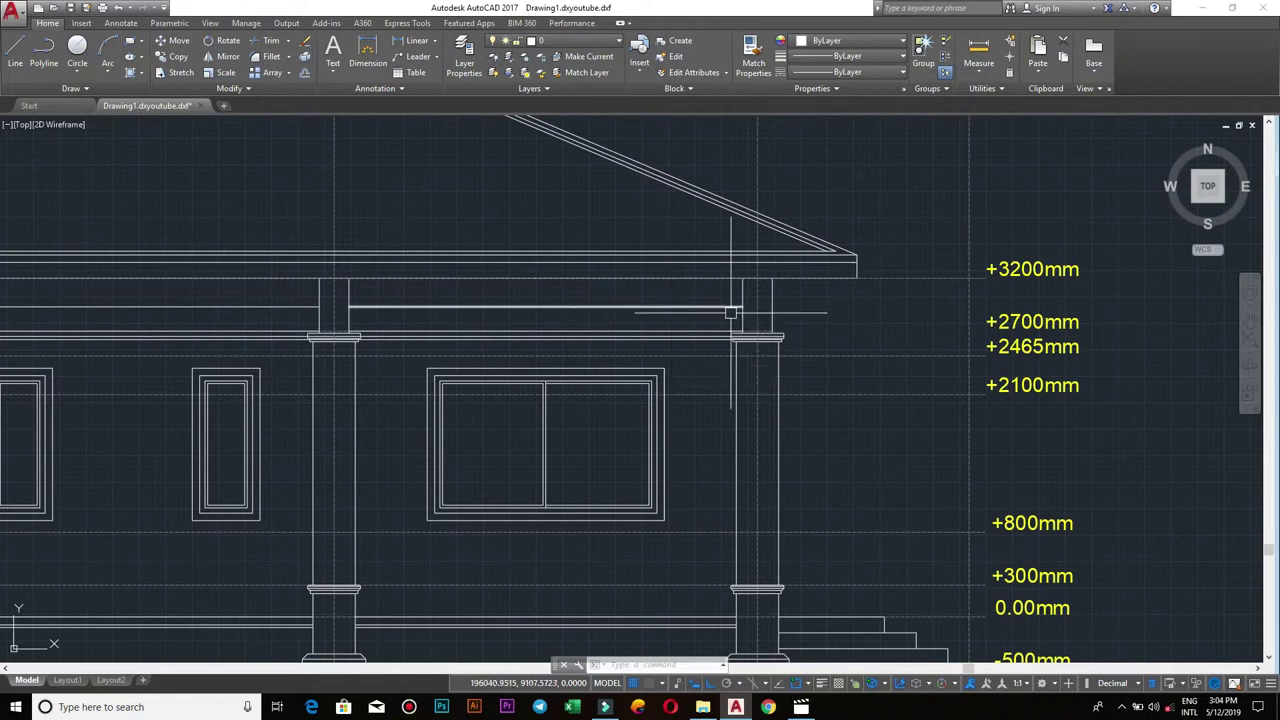
pyautogui.scroll(5, 773, 356)
pyautogui.scroll(3, 770, 330)
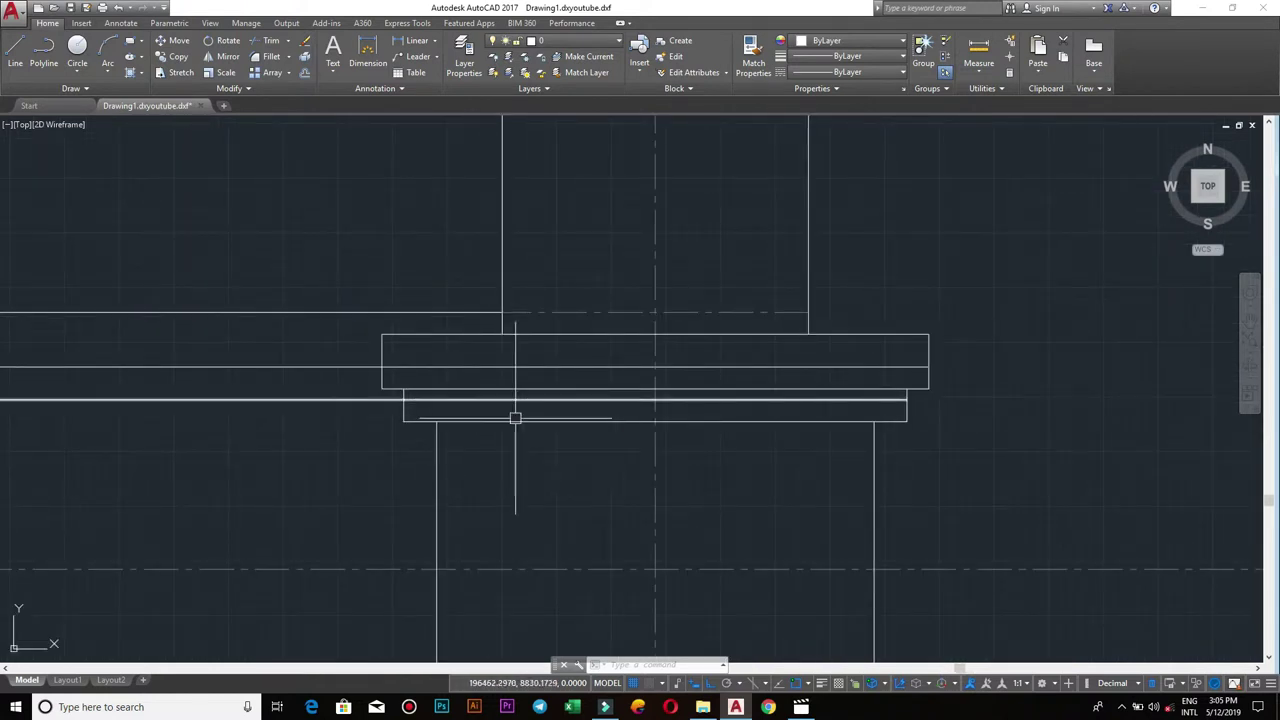
pyautogui.scroll(-4, 452, 402)
pyautogui.scroll(-4, 692, 457)
pyautogui.scroll(4, 586, 433)
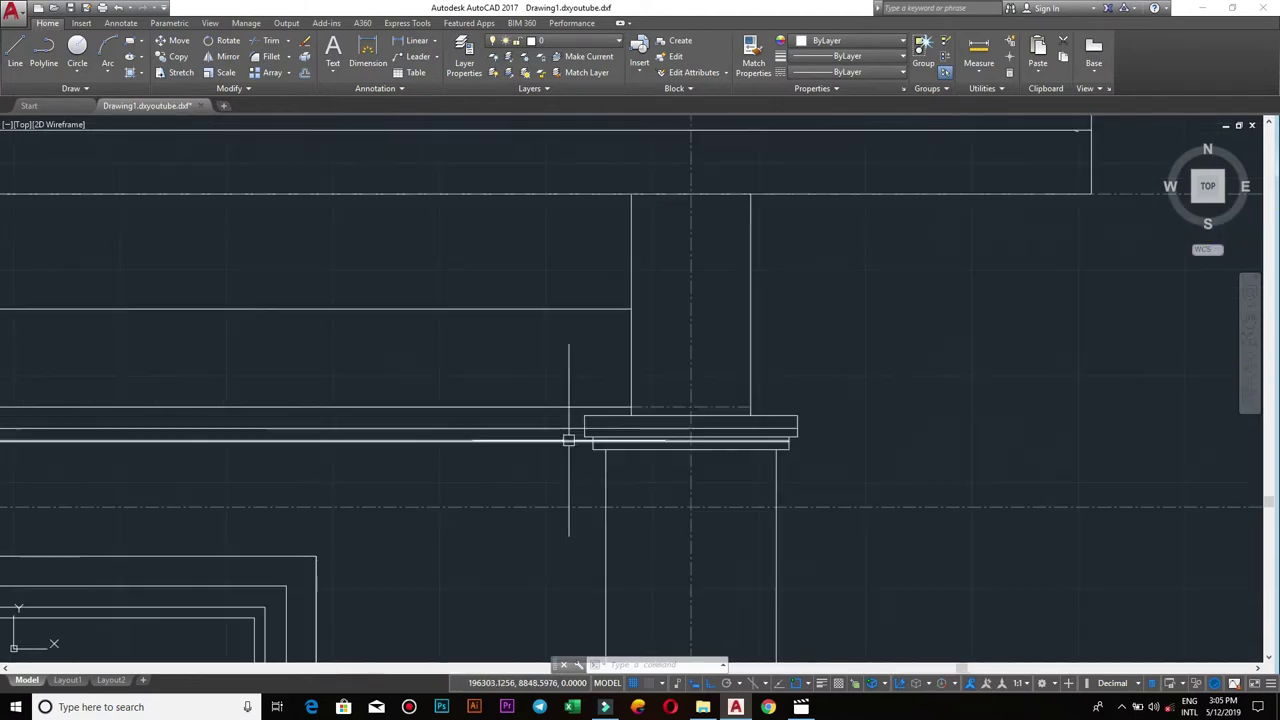
pyautogui.click(557, 461)
pyautogui.click(534, 419)
pyautogui.scroll(4, 826, 448)
pyautogui.moveTo(797, 420); pyautogui.dragTo(855, 487, button='middle')
pyautogui.press('Return')
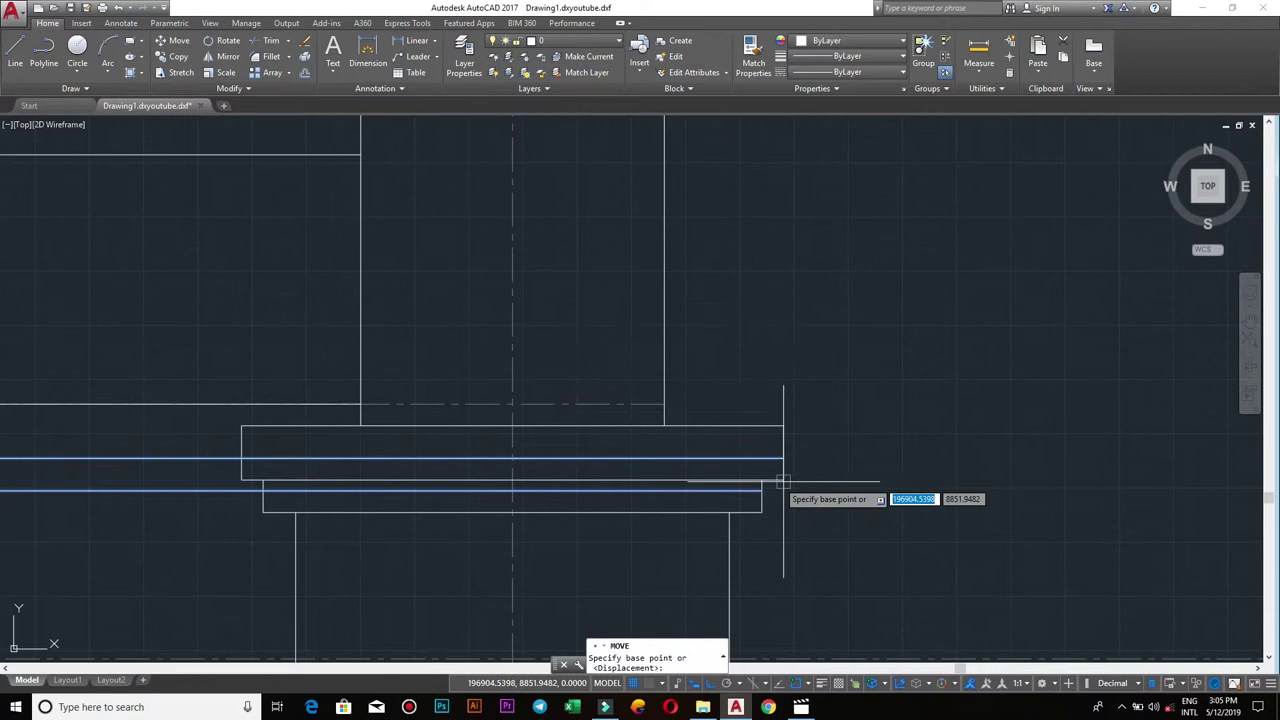
pyautogui.click(762, 490)
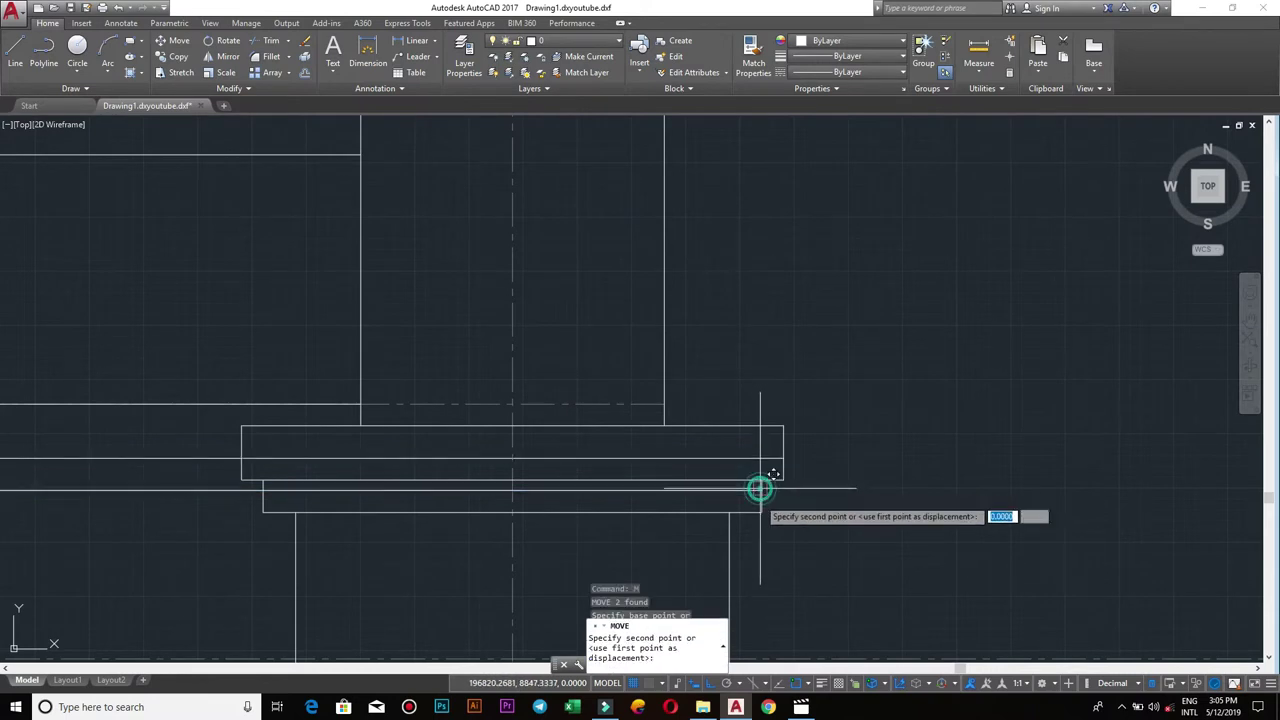
pyautogui.scroll(-4, 520, 514)
pyautogui.scroll(-2, 520, 514)
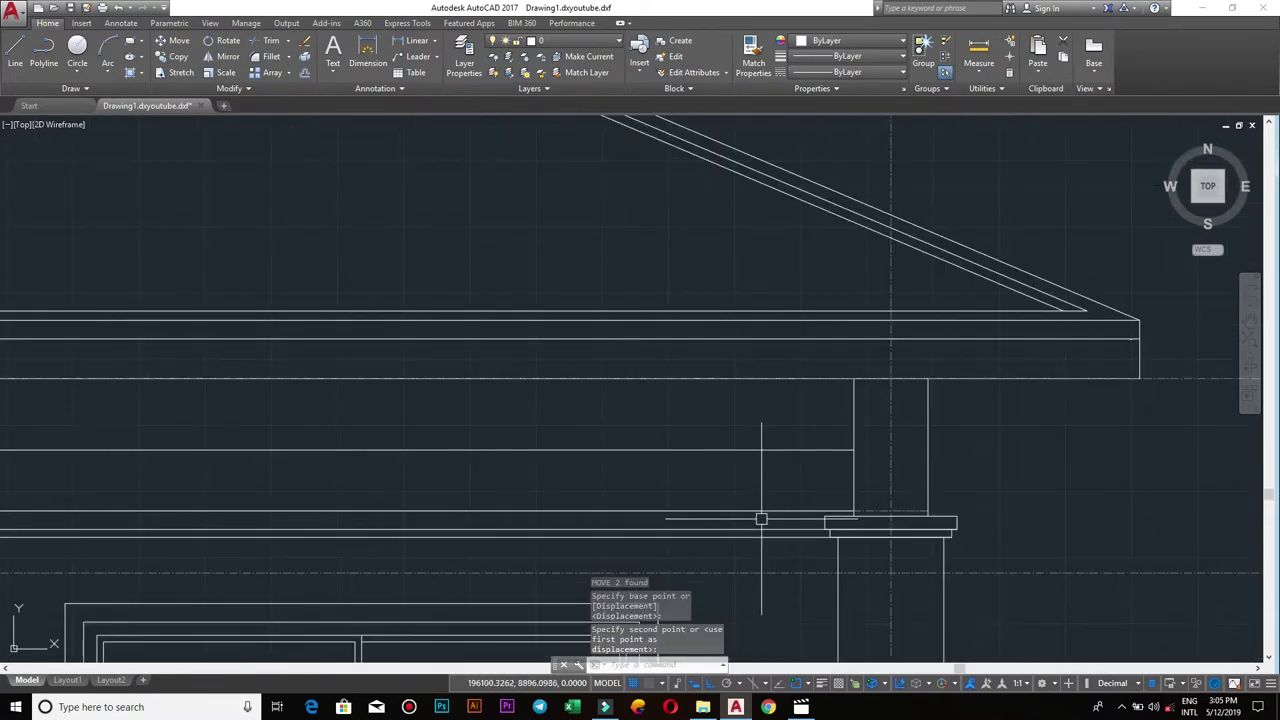
# - Pan and zoom to inspect the porch gable's rafter lines at the apex and beam
pyautogui.moveTo(517, 546); pyautogui.dragTo(683, 521, button='middle')
pyautogui.scroll(1, 614, 463)
pyautogui.scroll(2, 517, 466)
pyautogui.scroll(2, 420, 560)
pyautogui.scroll(2, 513, 512)
pyautogui.scroll(-2, 513, 512)
pyautogui.scroll(2, 609, 511)
pyautogui.scroll(1, 938, 516)
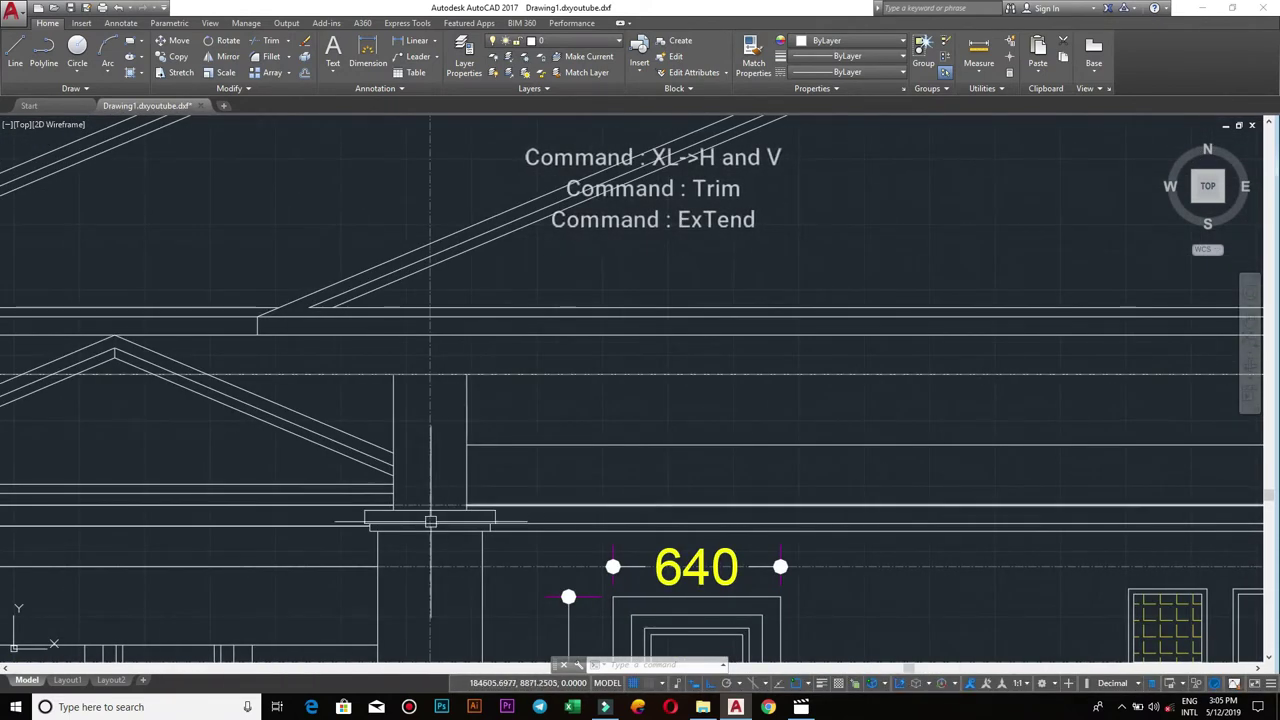
pyautogui.moveTo(480, 510); pyautogui.dragTo(851, 475, button='middle')
pyautogui.scroll(3, 851, 473)
pyautogui.scroll(-2, 605, 515)
pyautogui.scroll(-2, 609, 515)
pyautogui.scroll(1, 556, 525)
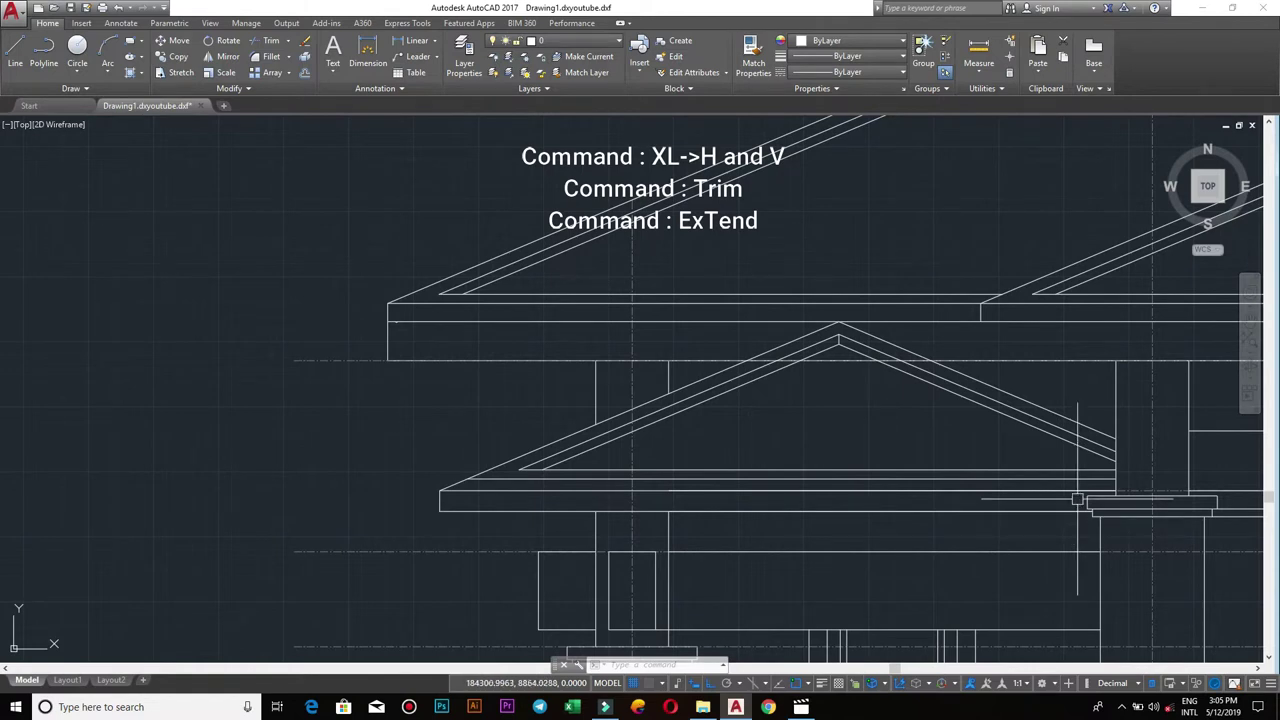
pyautogui.scroll(1, 786, 392)
# - Select the three left and three right sloped gable lines
pyautogui.scroll(-1, 787, 400)
pyautogui.scroll(2, 787, 400)
pyautogui.scroll(2, 789, 445)
pyautogui.click(672, 445)
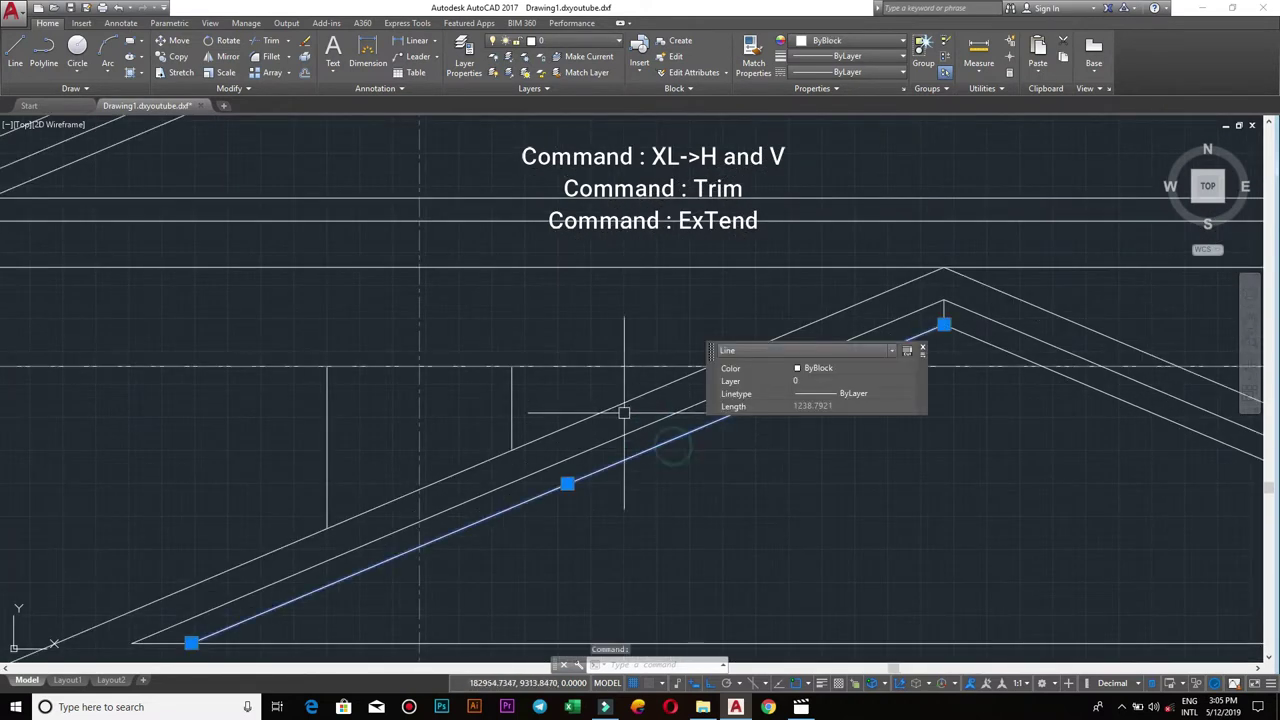
pyautogui.click(679, 478)
pyautogui.click(591, 400)
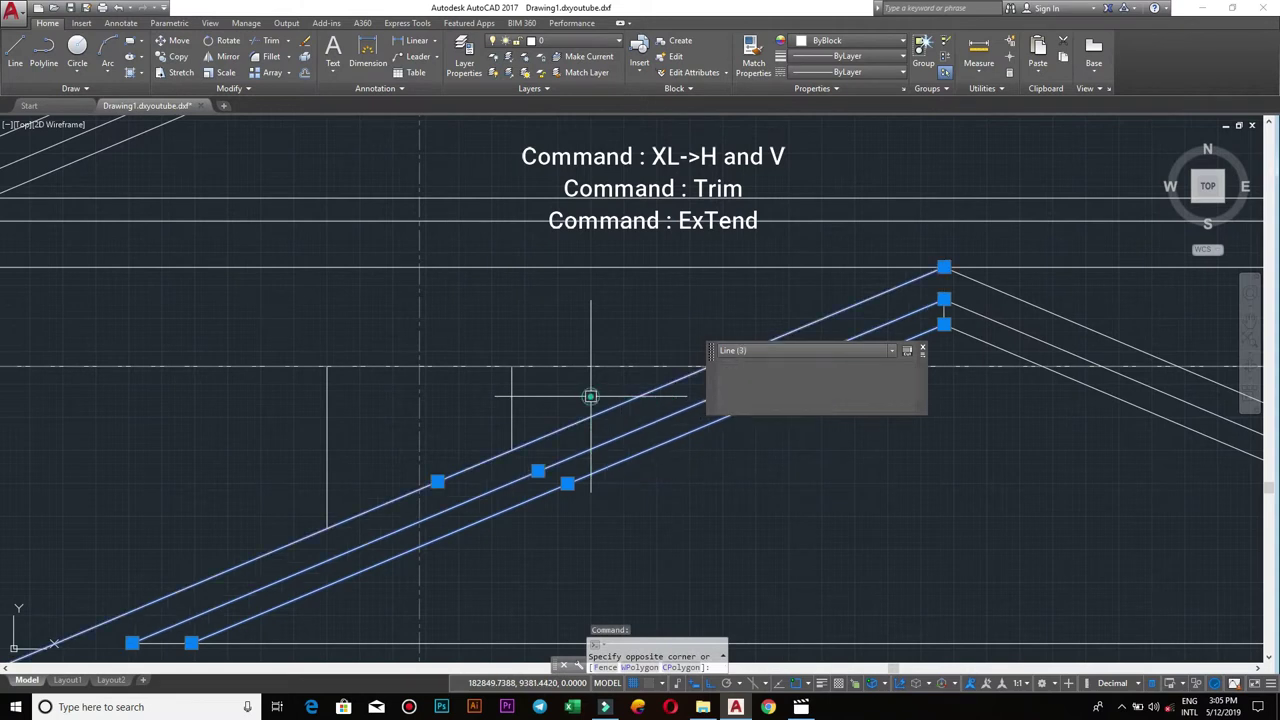
pyautogui.moveTo(846, 497); pyautogui.dragTo(555, 503, button='middle')
pyautogui.moveTo(1124, 537); pyautogui.dragTo(1107, 465)
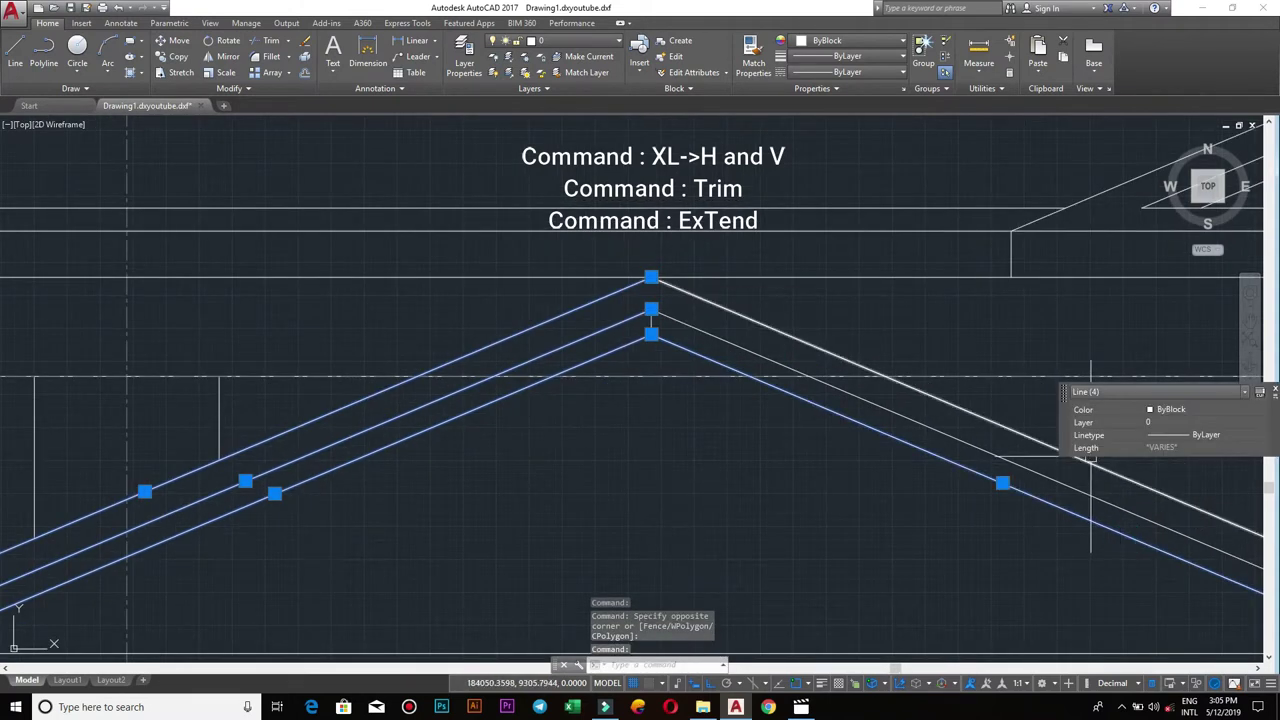
pyautogui.scroll(-2, 1107, 465)
pyautogui.scroll(-2, 870, 409)
pyautogui.scroll(4, 870, 409)
# - Add the horizontal beam and eave lines to the selection, dropping one unwanted line
pyautogui.click(834, 397)
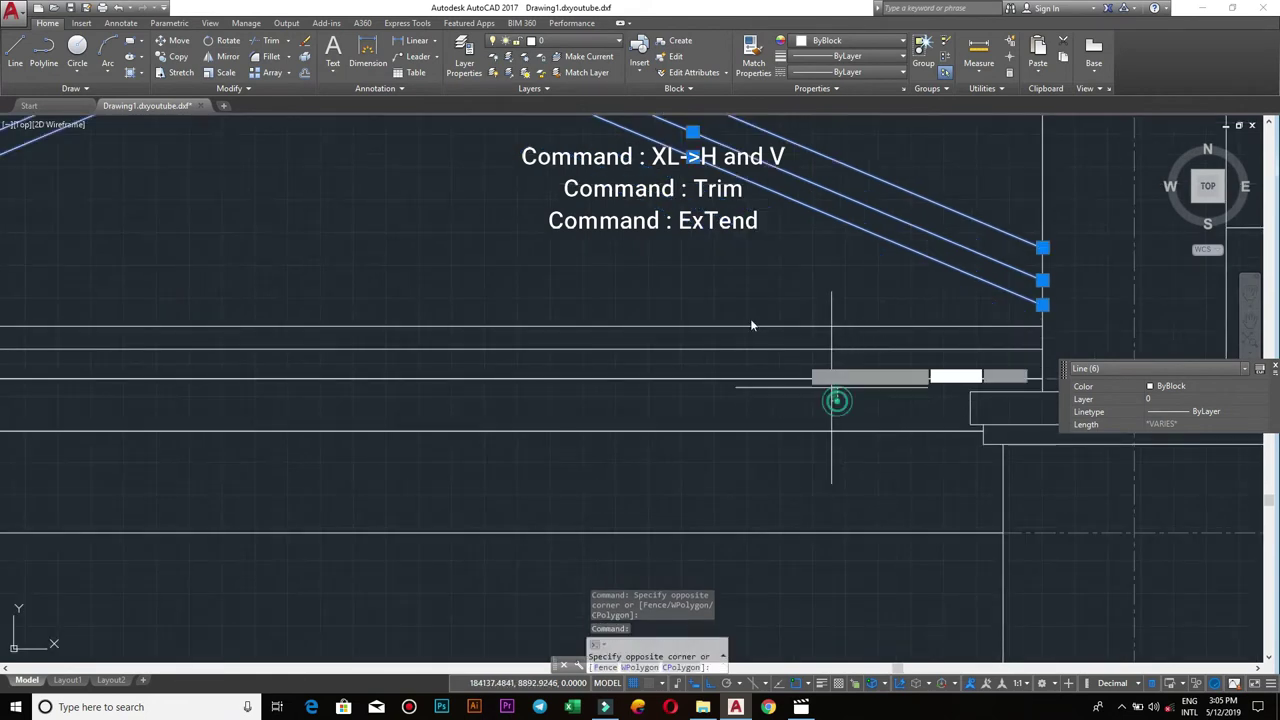
pyautogui.click(737, 306)
pyautogui.scroll(-1, 632, 391)
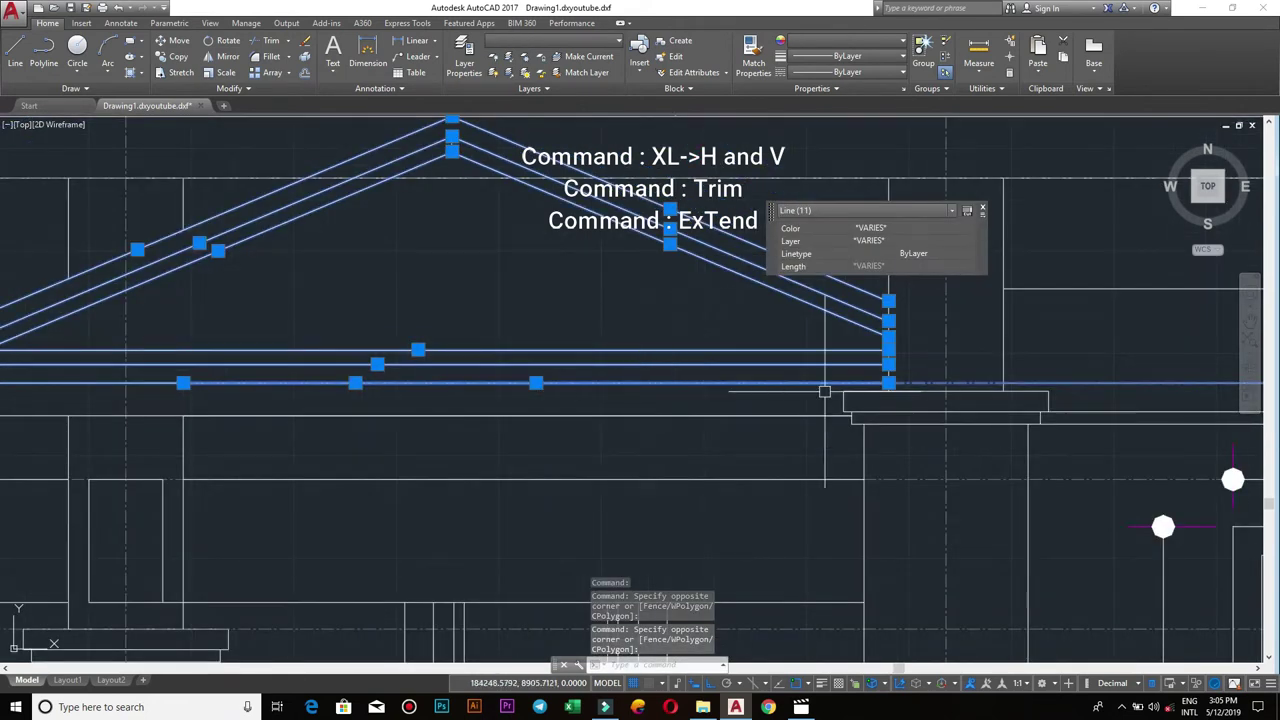
pyautogui.keyDown('shift'); pyautogui.click(934, 382); pyautogui.keyUp('shift')
pyautogui.scroll(-1, 934, 382)
pyautogui.moveTo(366, 410); pyautogui.dragTo(627, 410, button='middle')
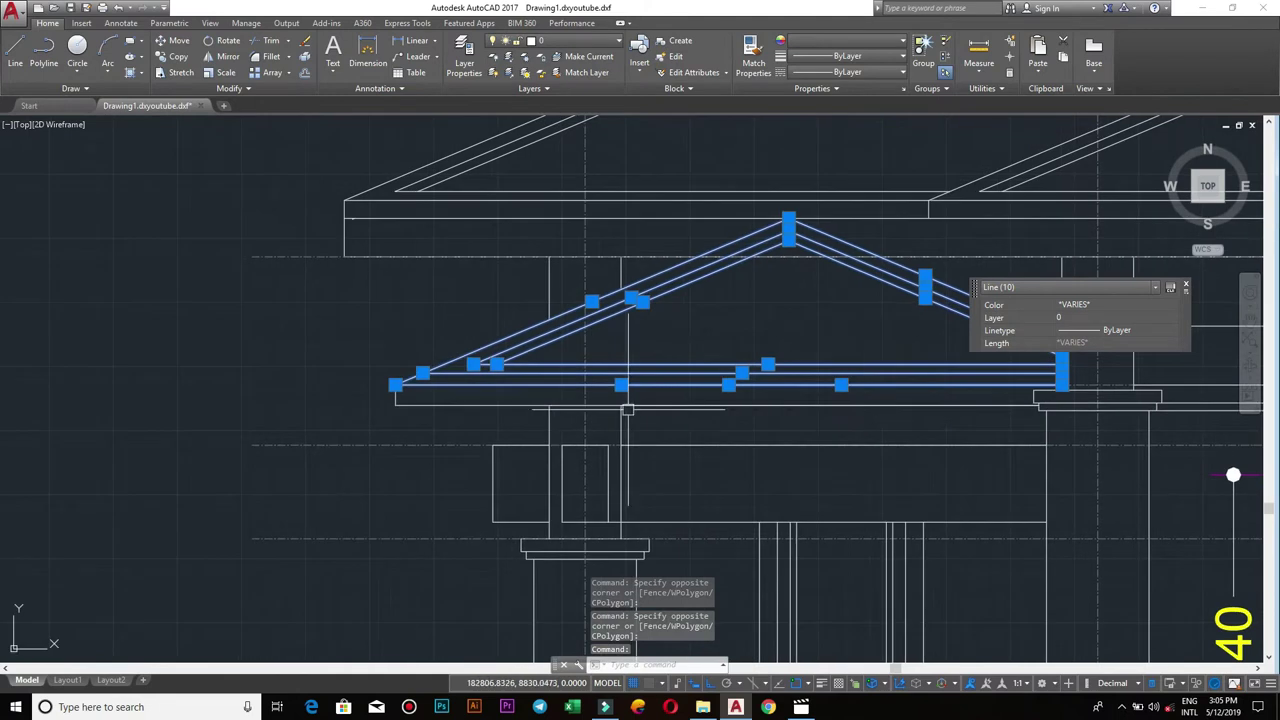
pyautogui.scroll(2, 508, 400)
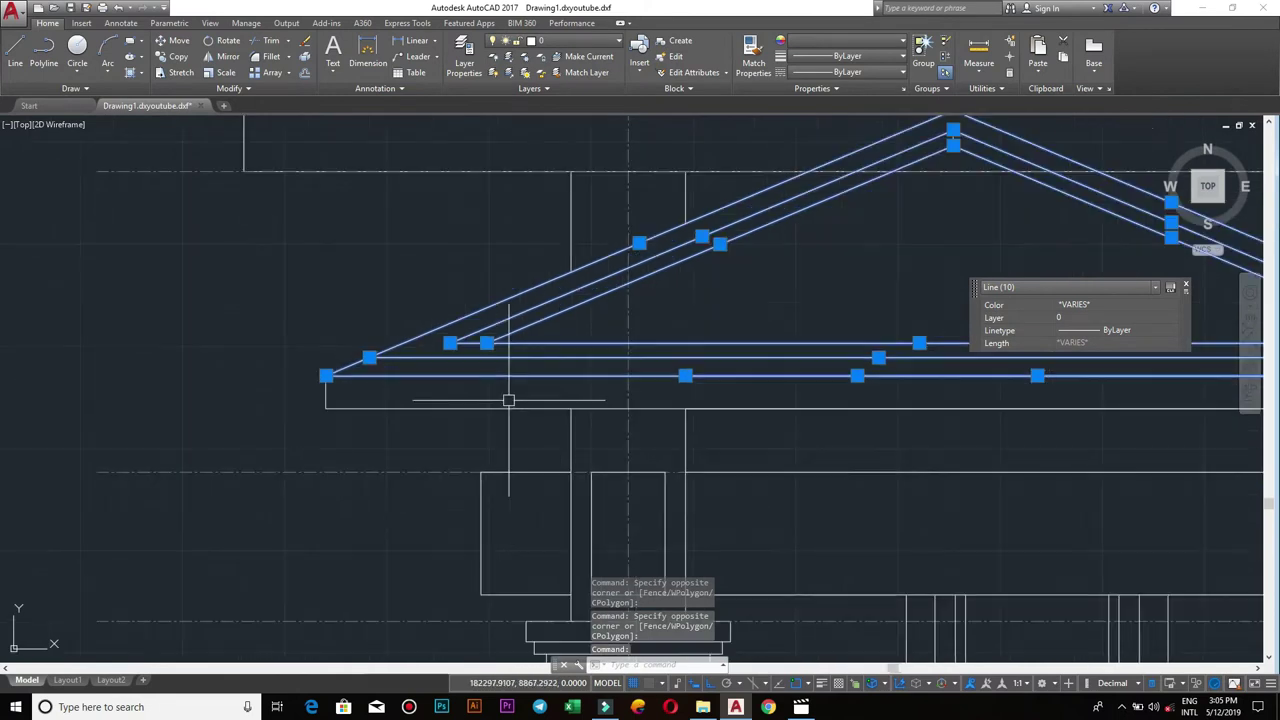
pyautogui.click(329, 399)
pyautogui.click(386, 411)
pyautogui.moveTo(943, 445); pyautogui.dragTo(422, 445, button='middle')
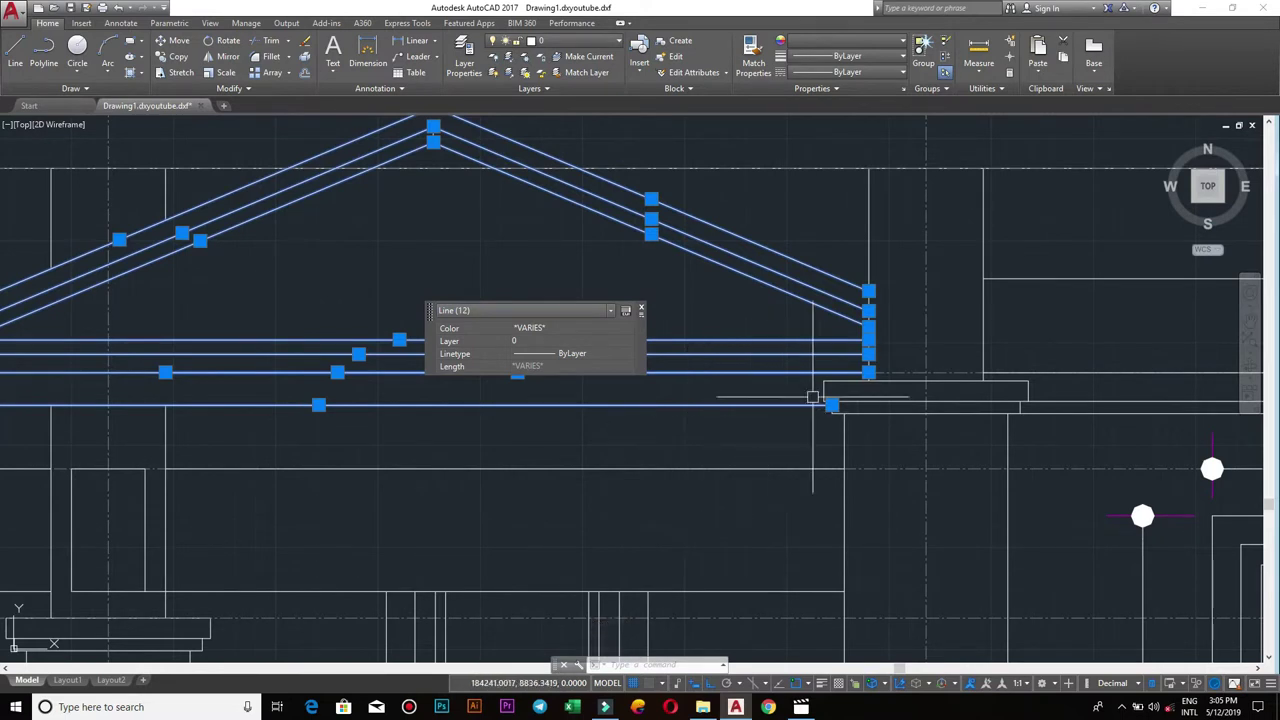
pyautogui.moveTo(832, 405)
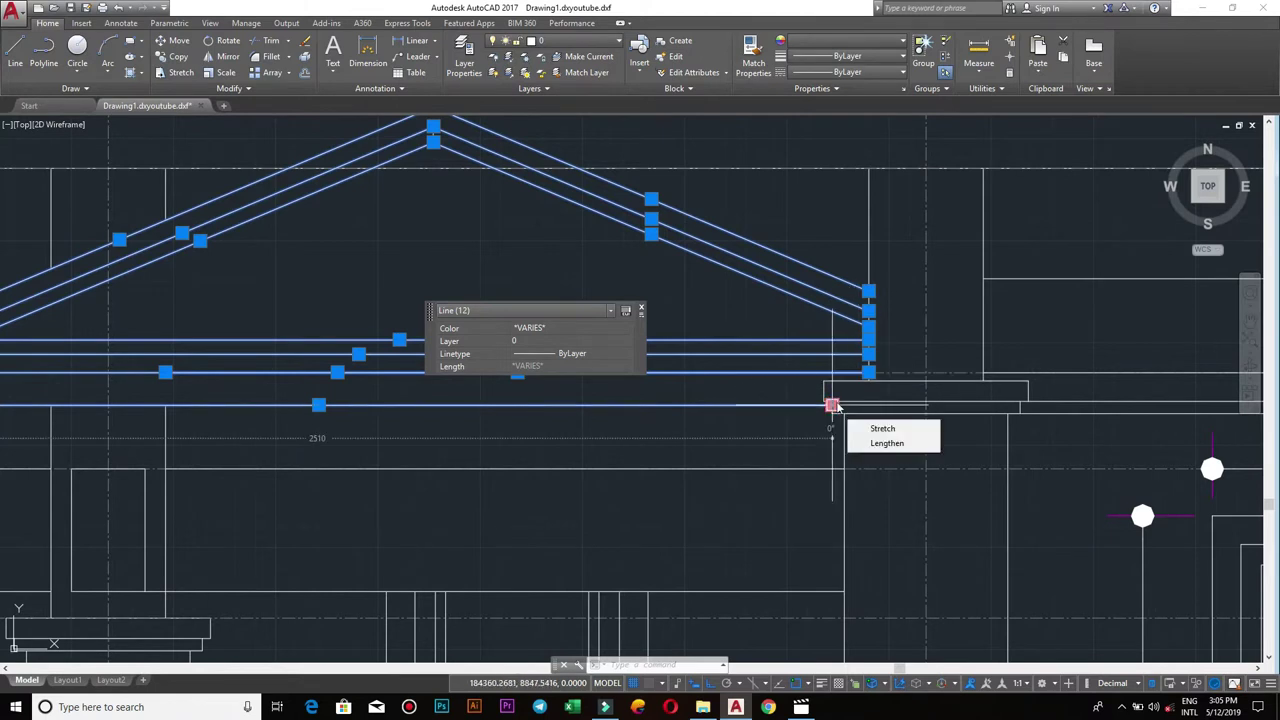
# - Move the selected gable lines from the beam end down onto the column capital
pyautogui.write('m')
pyautogui.press('Return')
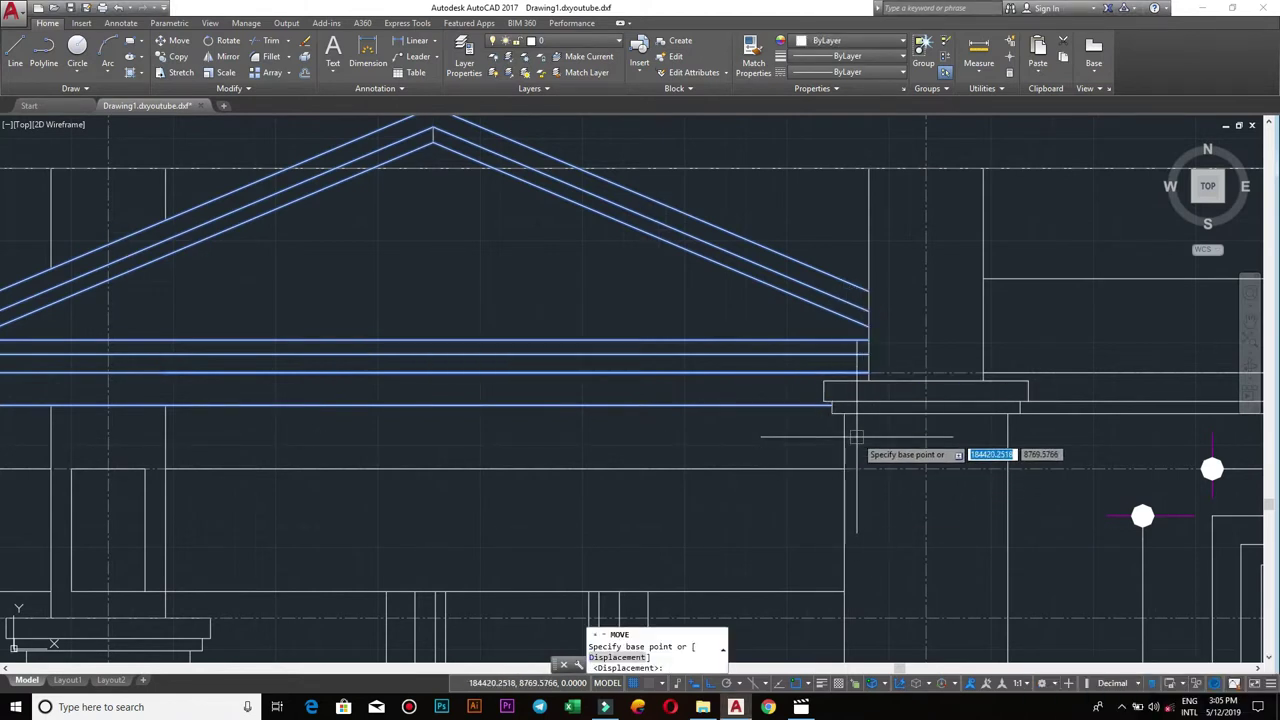
pyautogui.scroll(2, 851, 394)
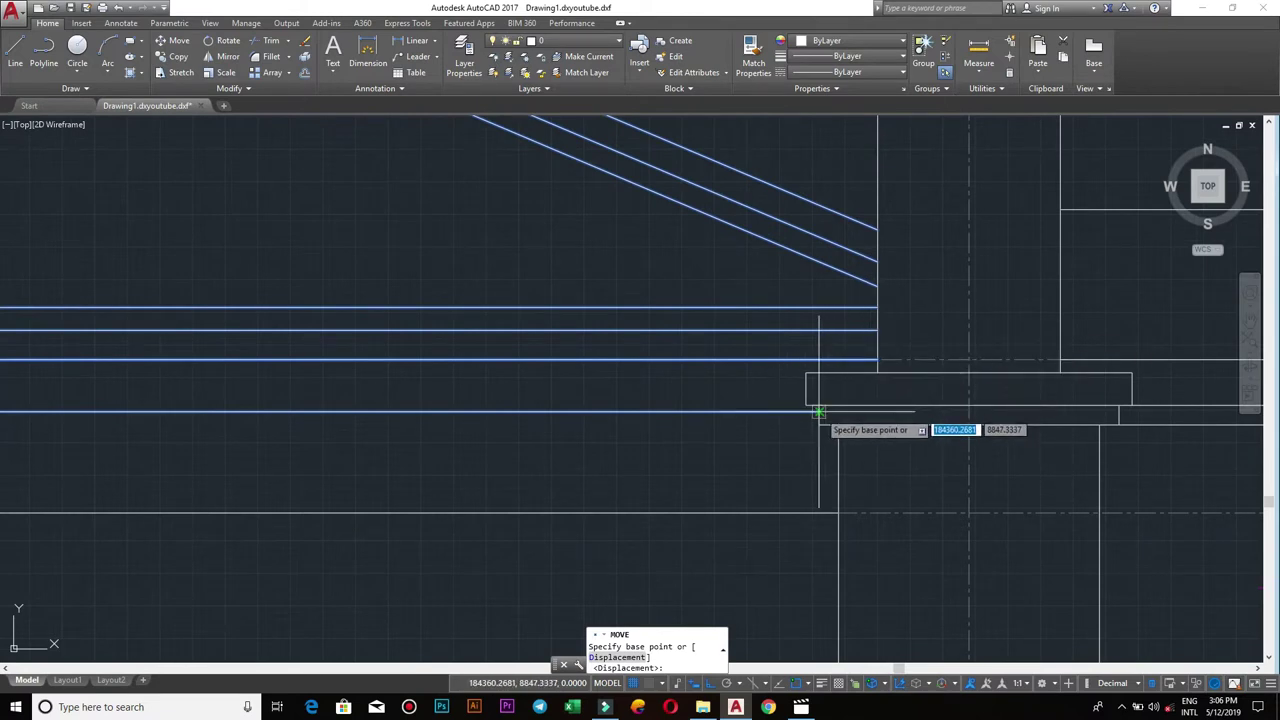
pyautogui.click(818, 411)
pyautogui.click(822, 424)
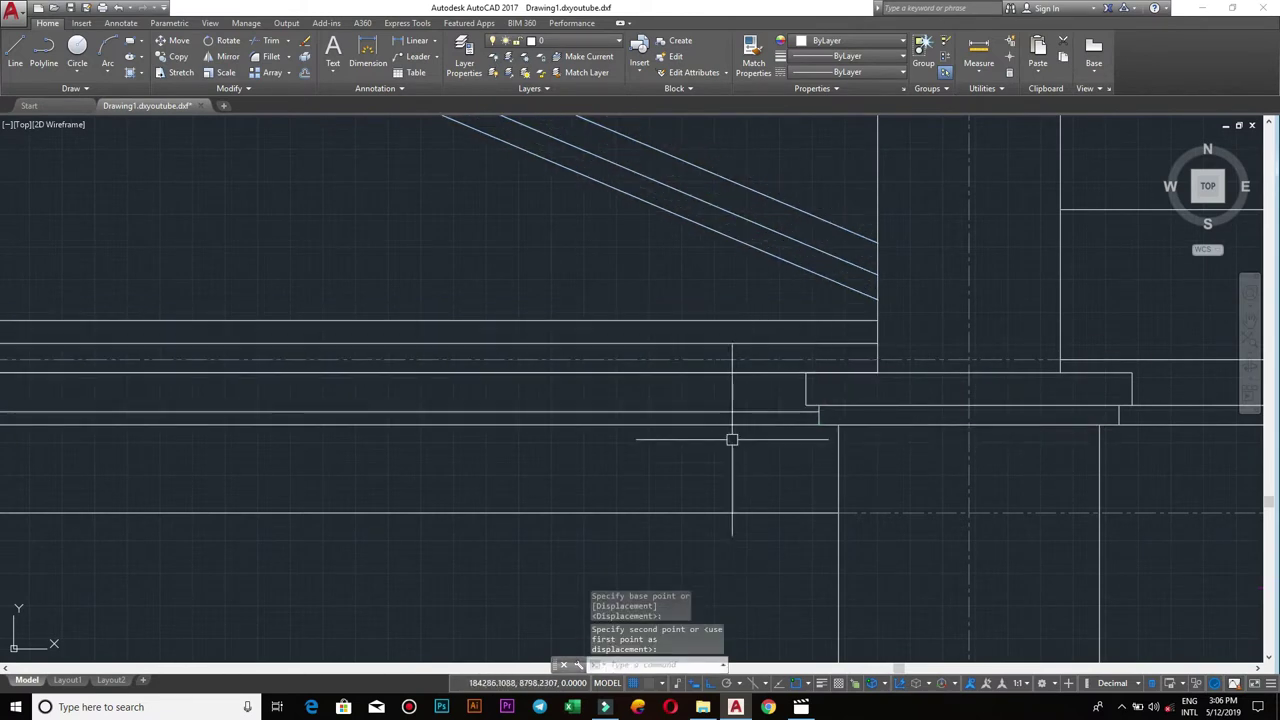
pyautogui.press('Escape')
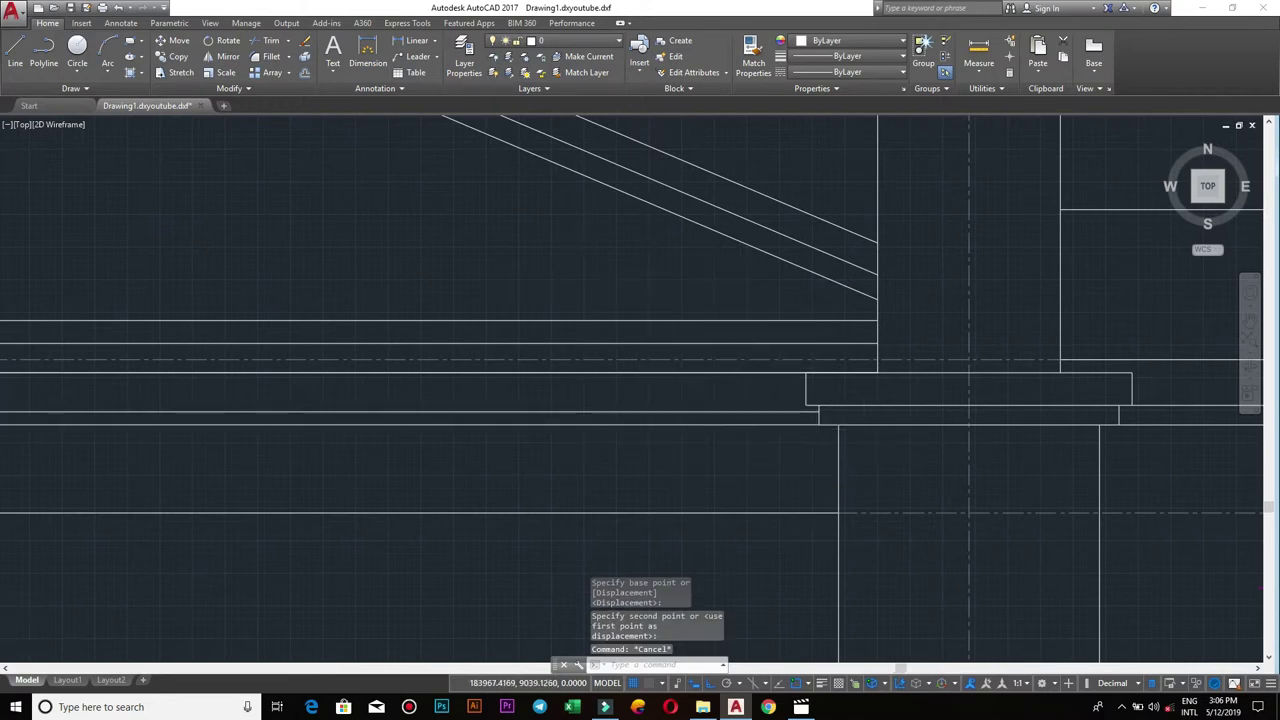
pyautogui.scroll(-5, 566, 320)
pyautogui.scroll(2, 629, 337)
pyautogui.scroll(4, 711, 383)
# - Trim the gable lines against the short vertical apex line
pyautogui.scroll(2, 743, 313)
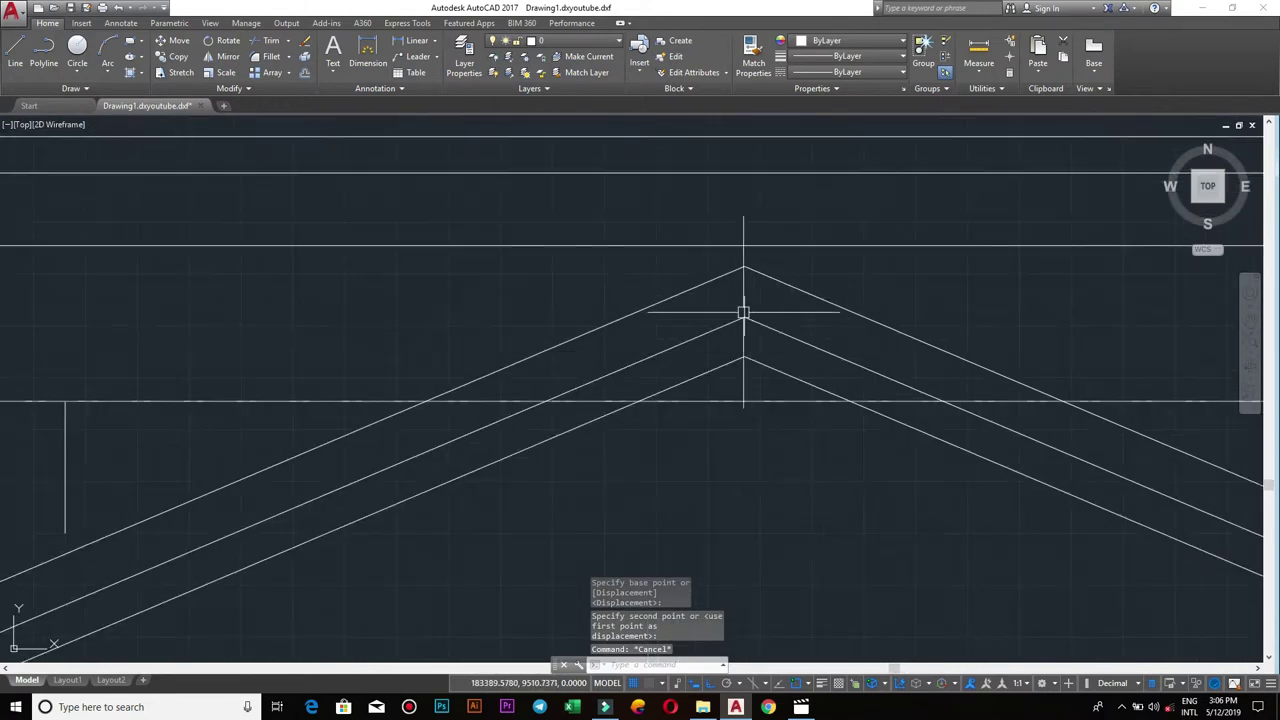
pyautogui.click(741, 301)
pyautogui.click(743, 337)
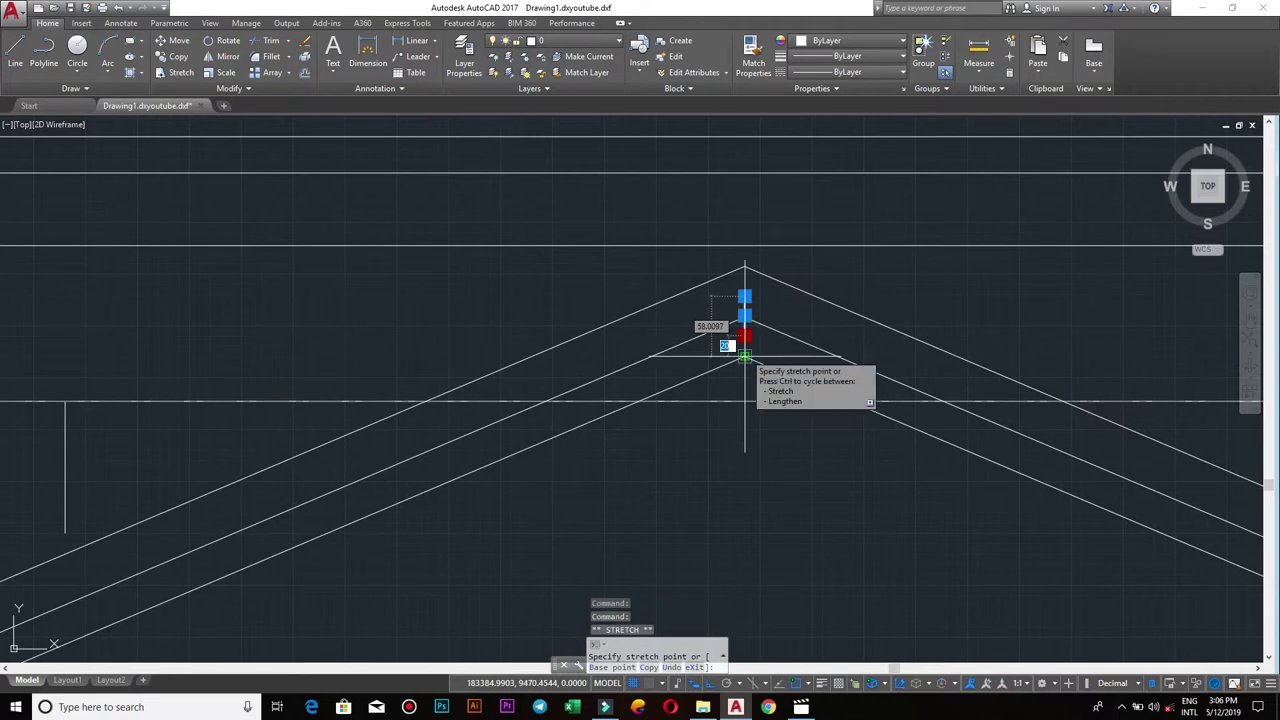
pyautogui.write('tr')
pyautogui.press('Return')
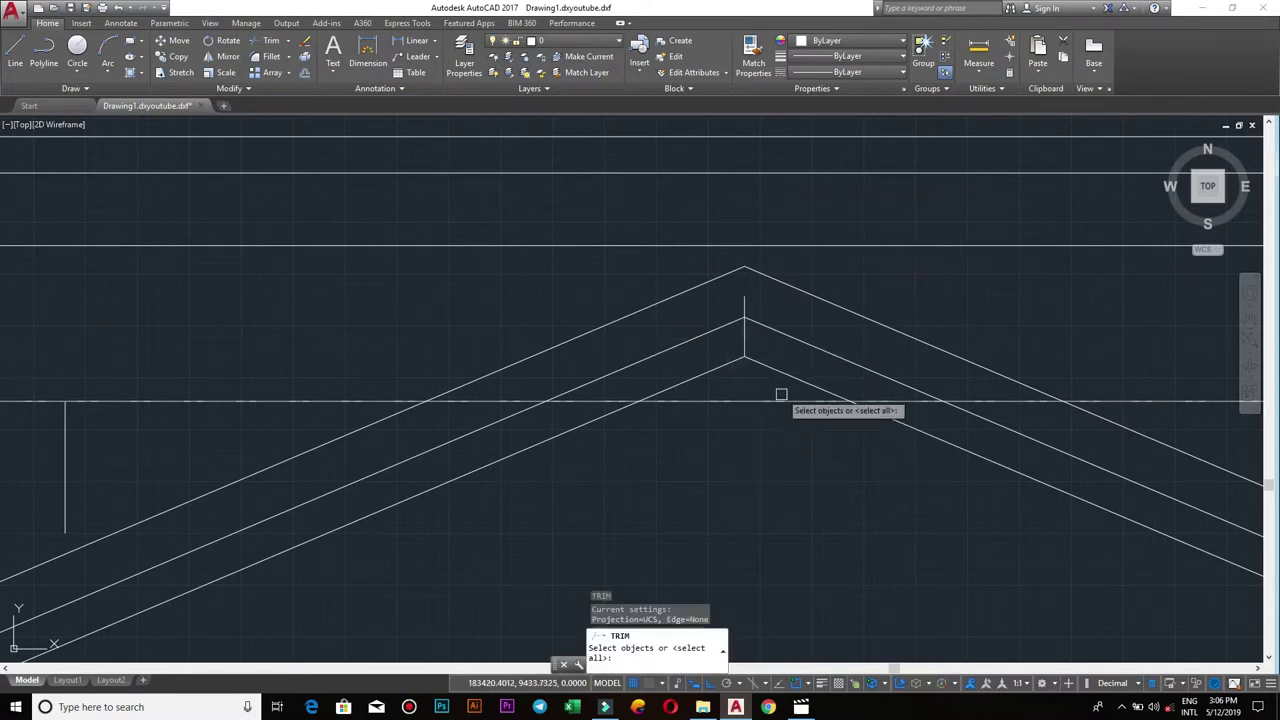
pyautogui.press('Return')
pyautogui.scroll(-3, 748, 297)
pyautogui.moveTo(818, 324); pyautogui.dragTo(976, 324, button='middle')
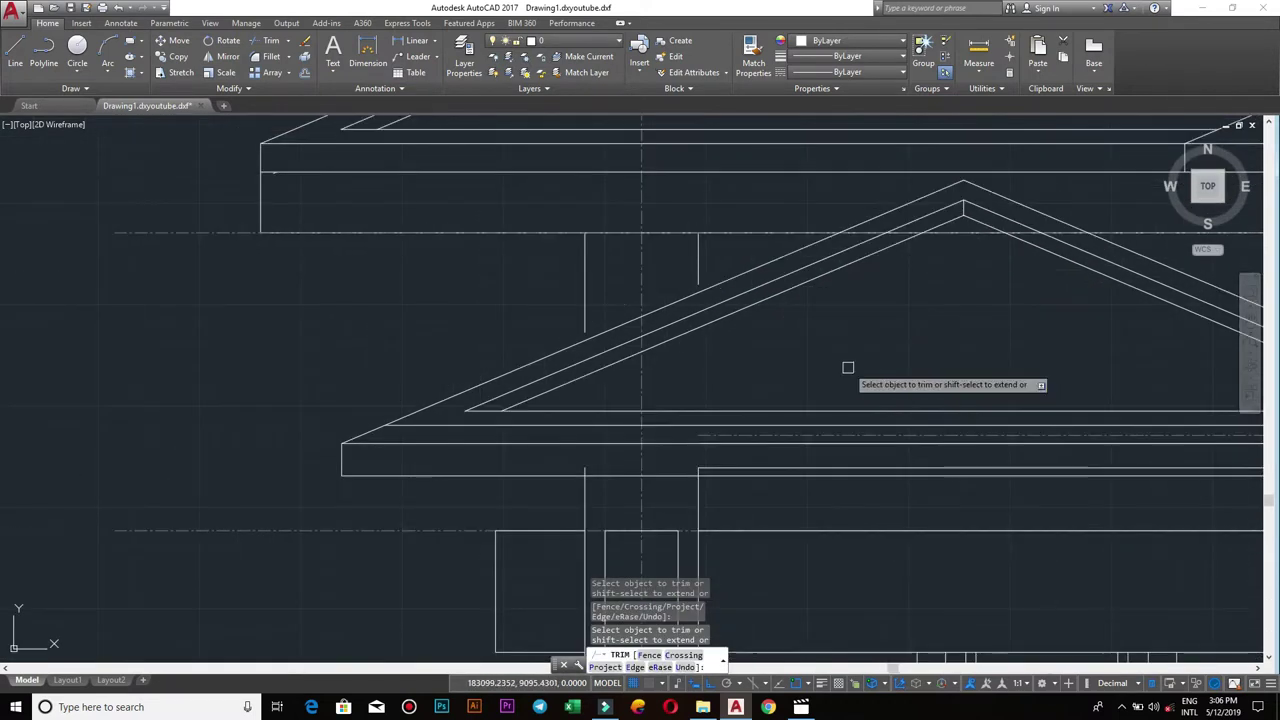
pyautogui.press('Escape')
# - Stretch the beam line's right end leftward to shorten it
pyautogui.click(770, 437)
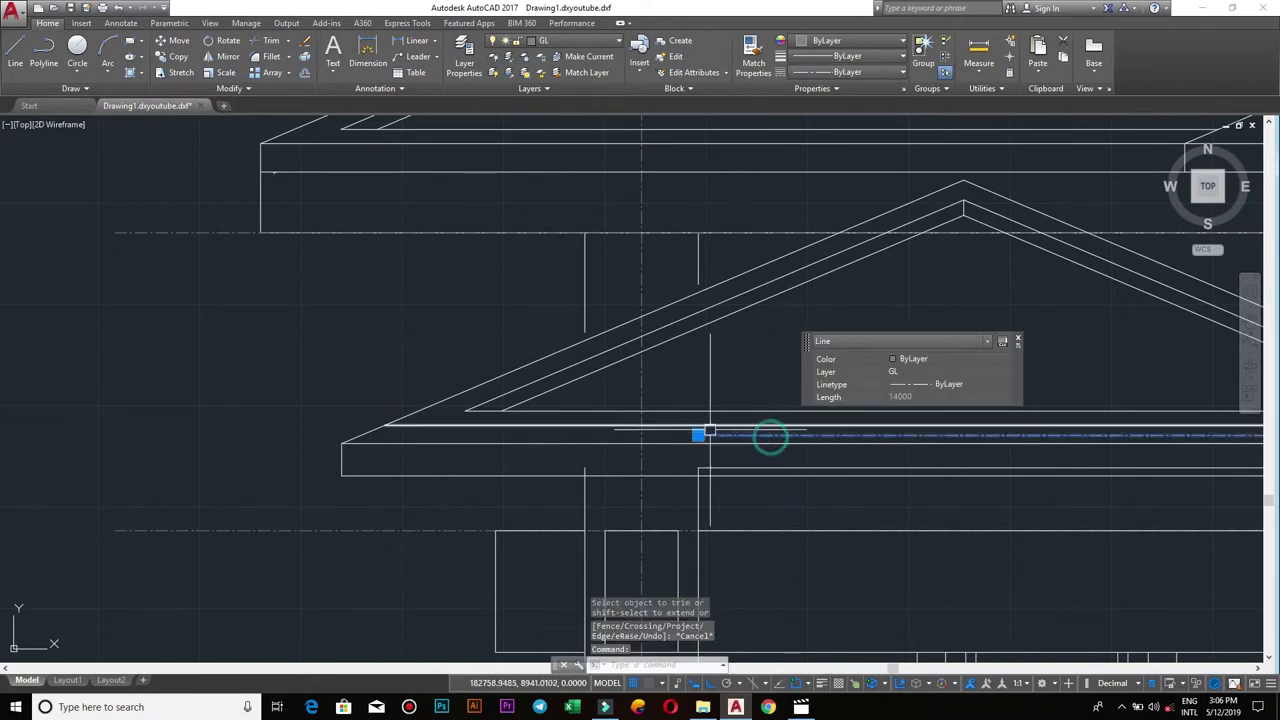
pyautogui.click(698, 435)
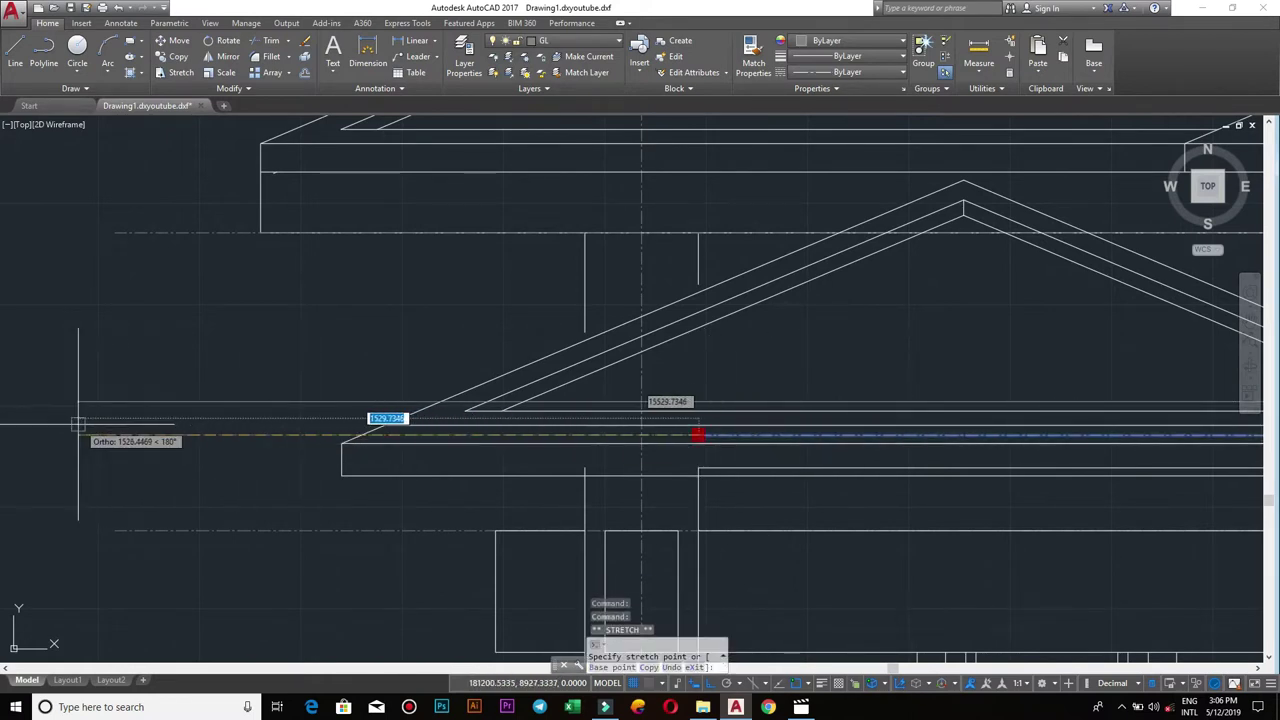
pyautogui.click(117, 434)
pyautogui.press('Escape')
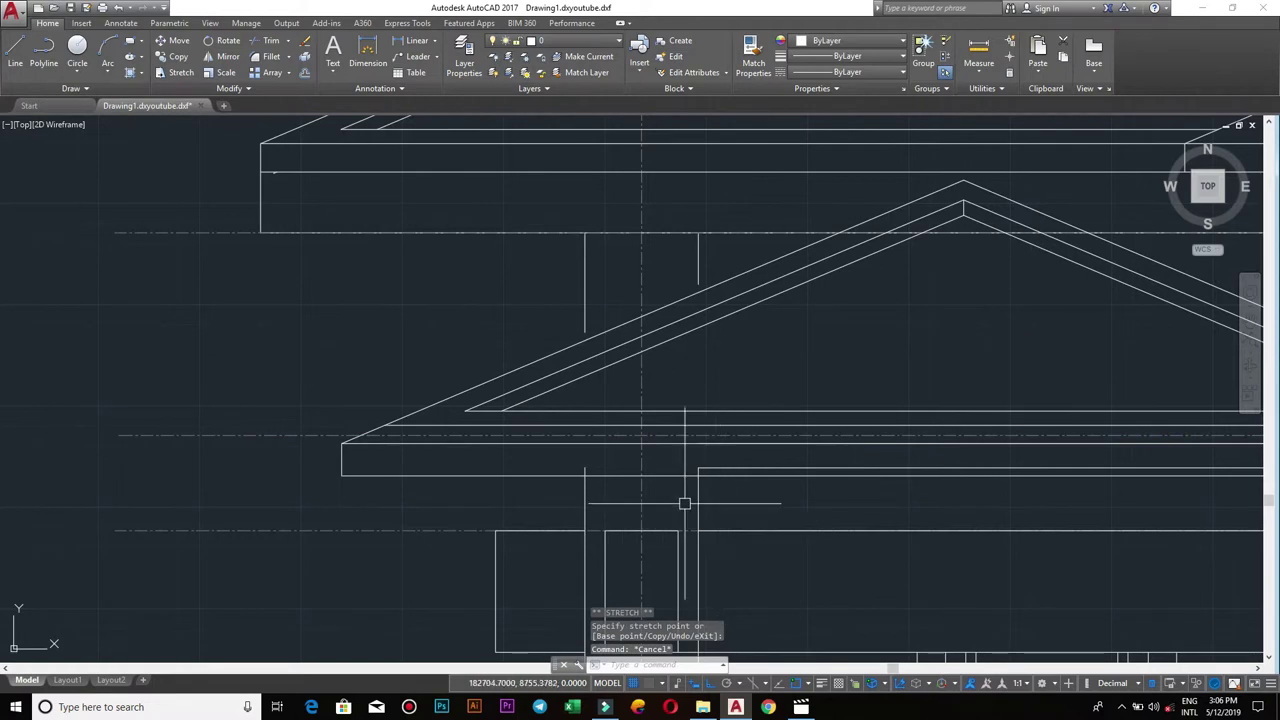
pyautogui.write('TR')
# - Erase the long 1630-unit horizontal line beneath the porch roof
pyautogui.press('Return')
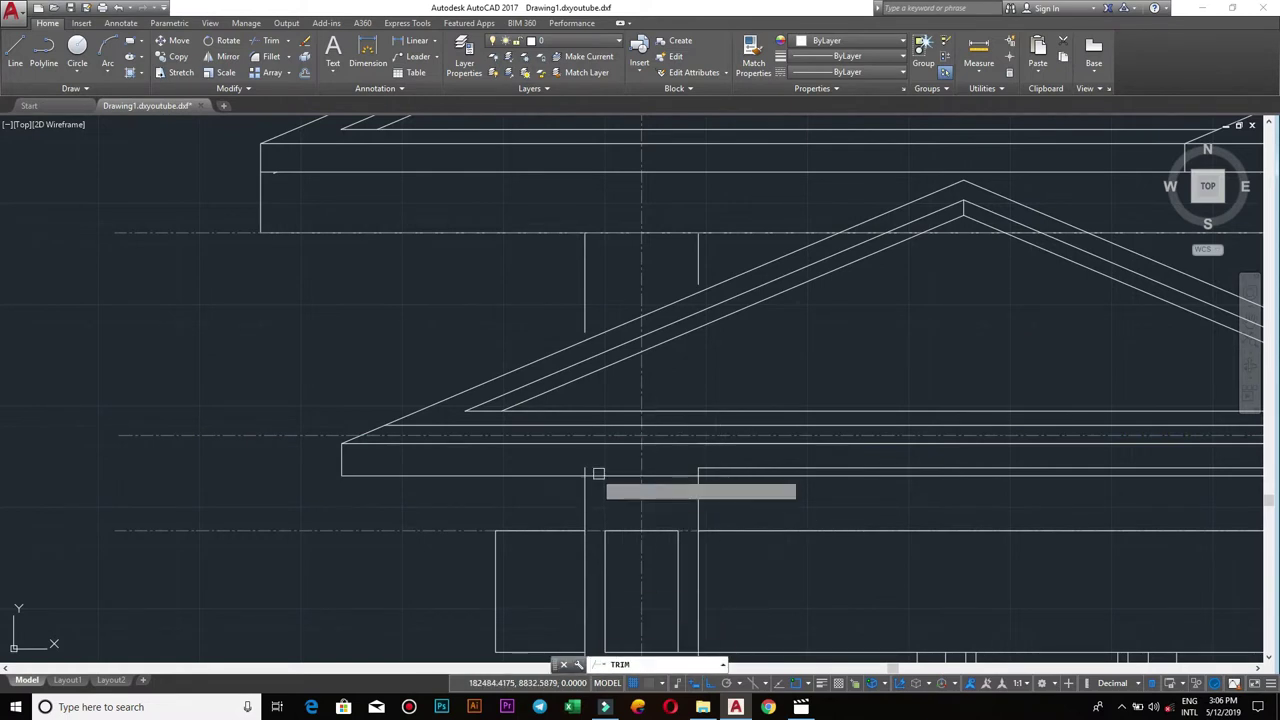
pyautogui.press('Return')
pyautogui.press('Escape')
pyautogui.write('Ex')
pyautogui.press('Return')
pyautogui.press('Return')
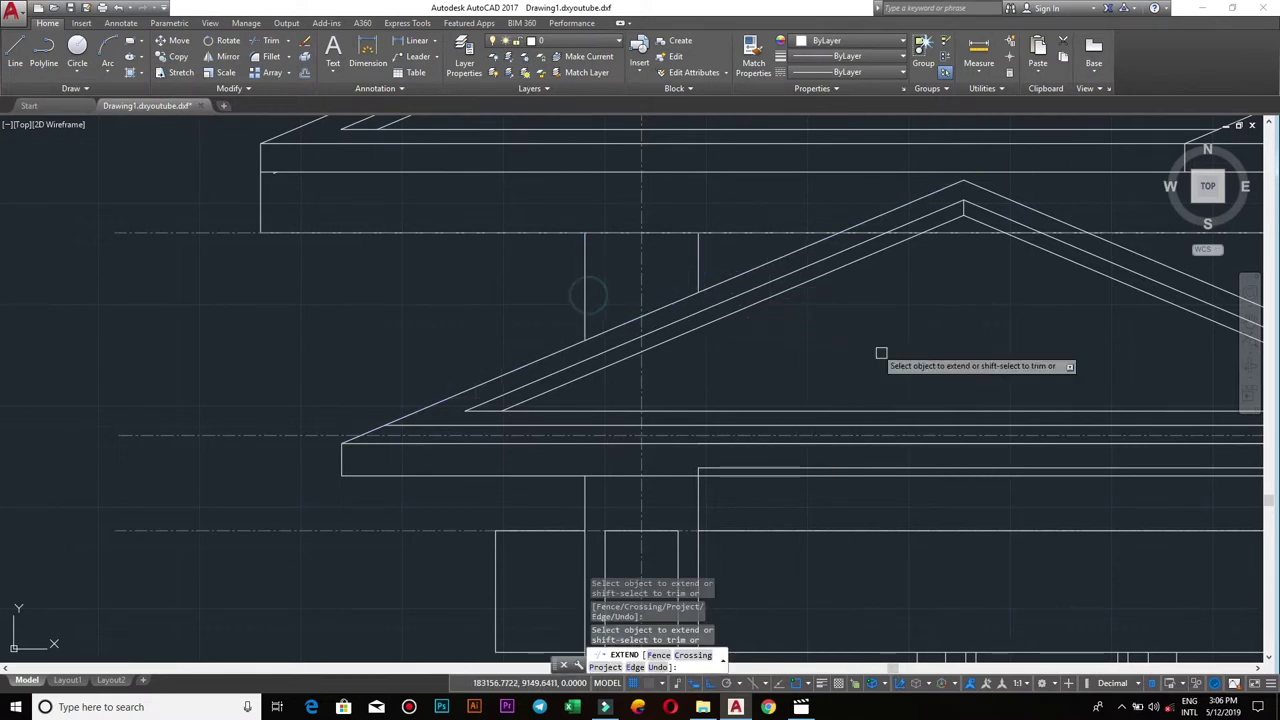
pyautogui.scroll(-4, 868, 345)
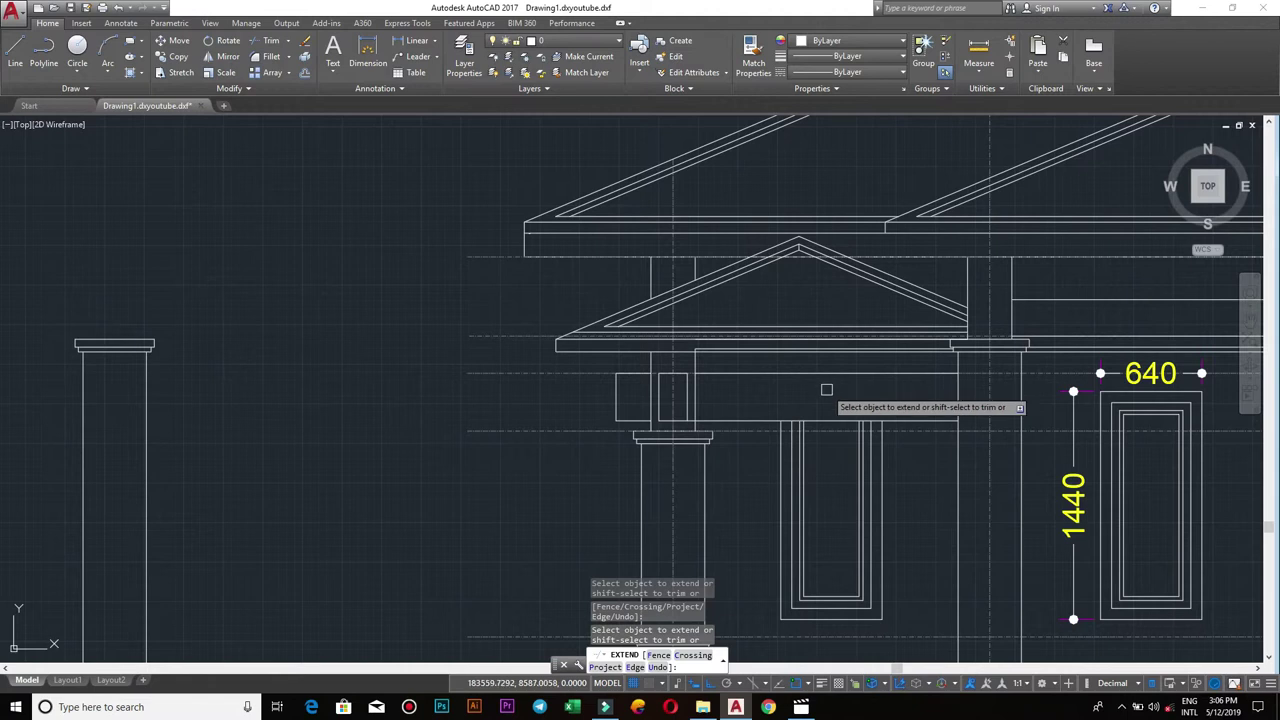
pyautogui.press('Escape')
pyautogui.scroll(2, 673, 382)
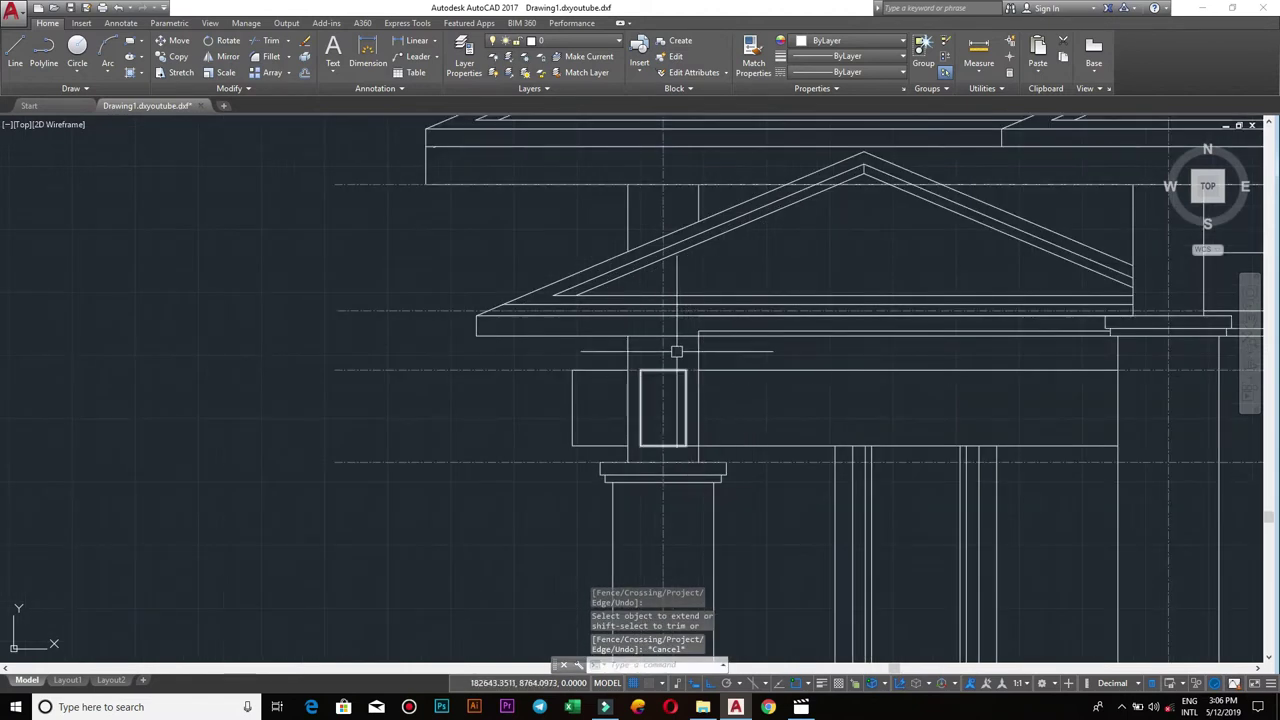
pyautogui.scroll(1, 777, 377)
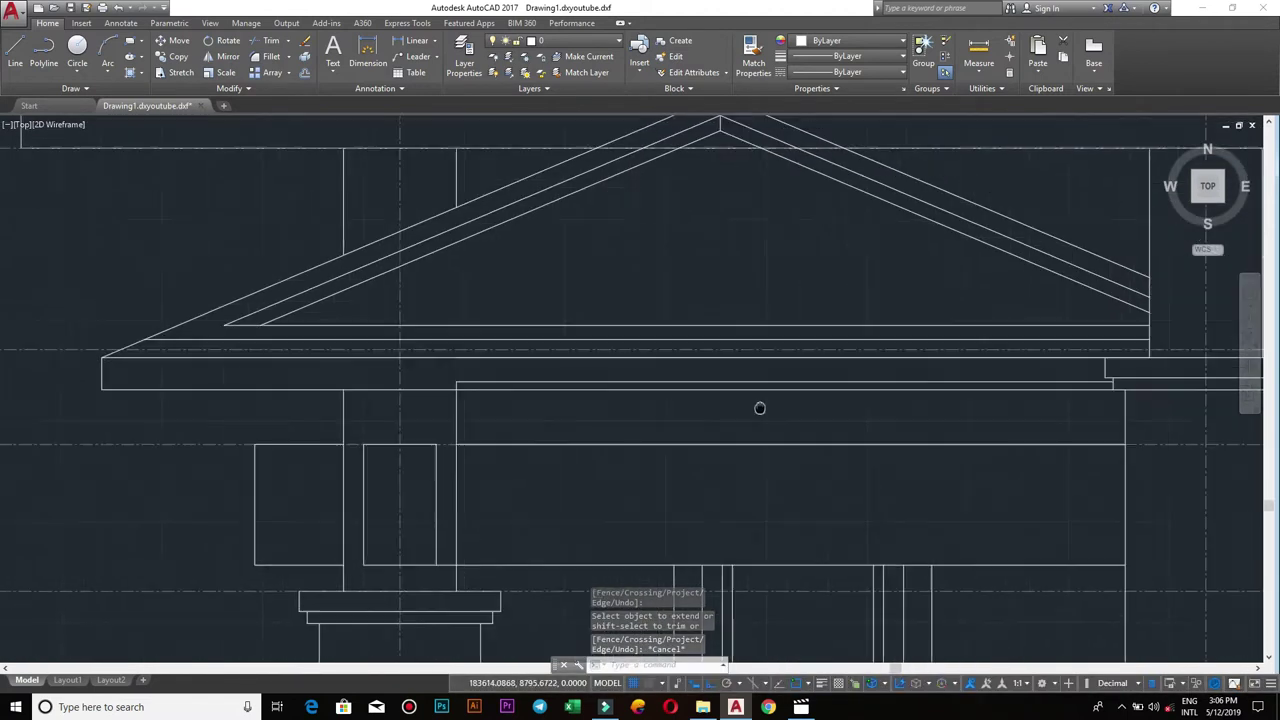
pyautogui.scroll(1, 757, 409)
pyautogui.click(757, 387)
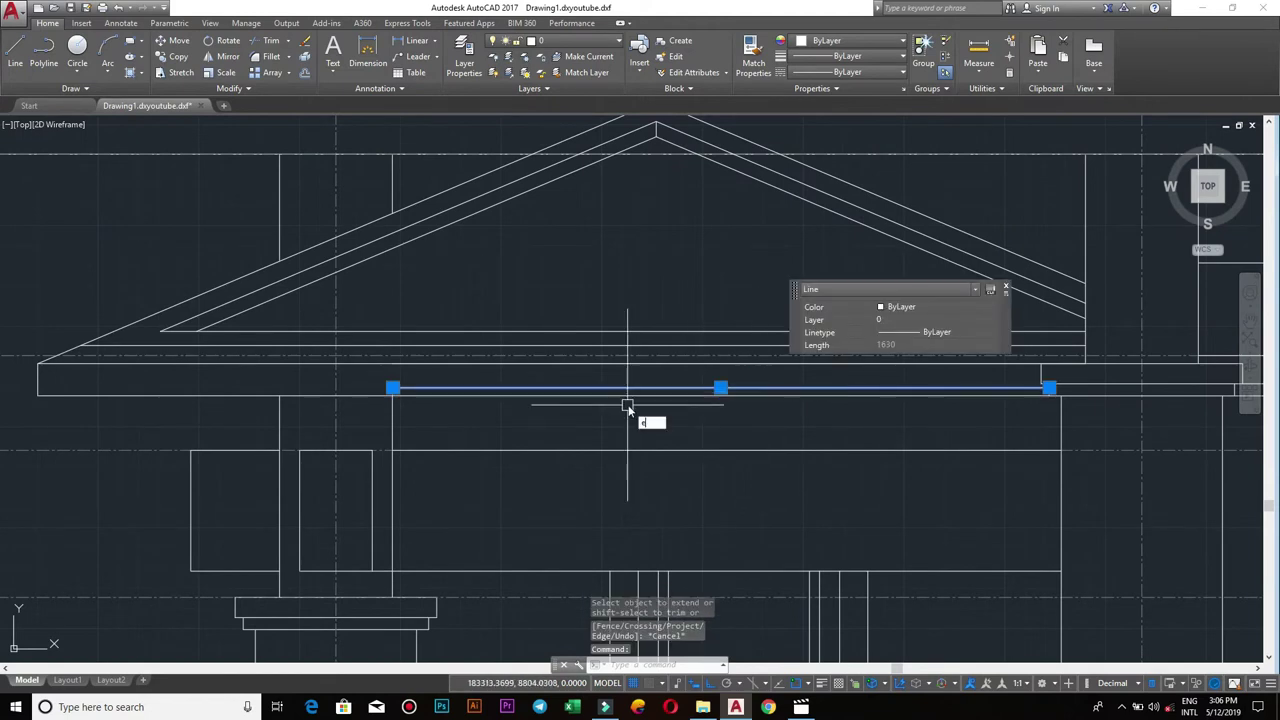
pyautogui.press('Return')
# - Inspect the left porch post and beam, cancelling an unused trim
pyautogui.scroll(1, 616, 413)
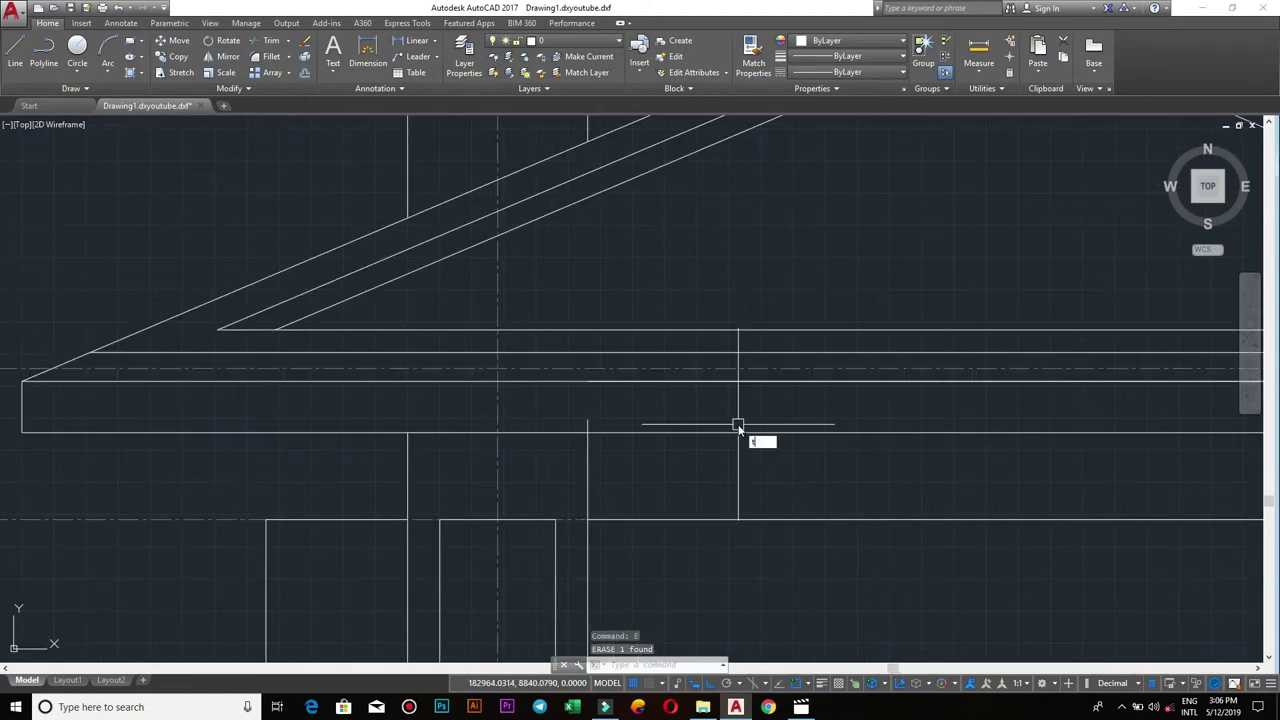
pyautogui.write('TR')
pyautogui.press('Return')
pyautogui.press('Return')
pyautogui.scroll(-2, 586, 423)
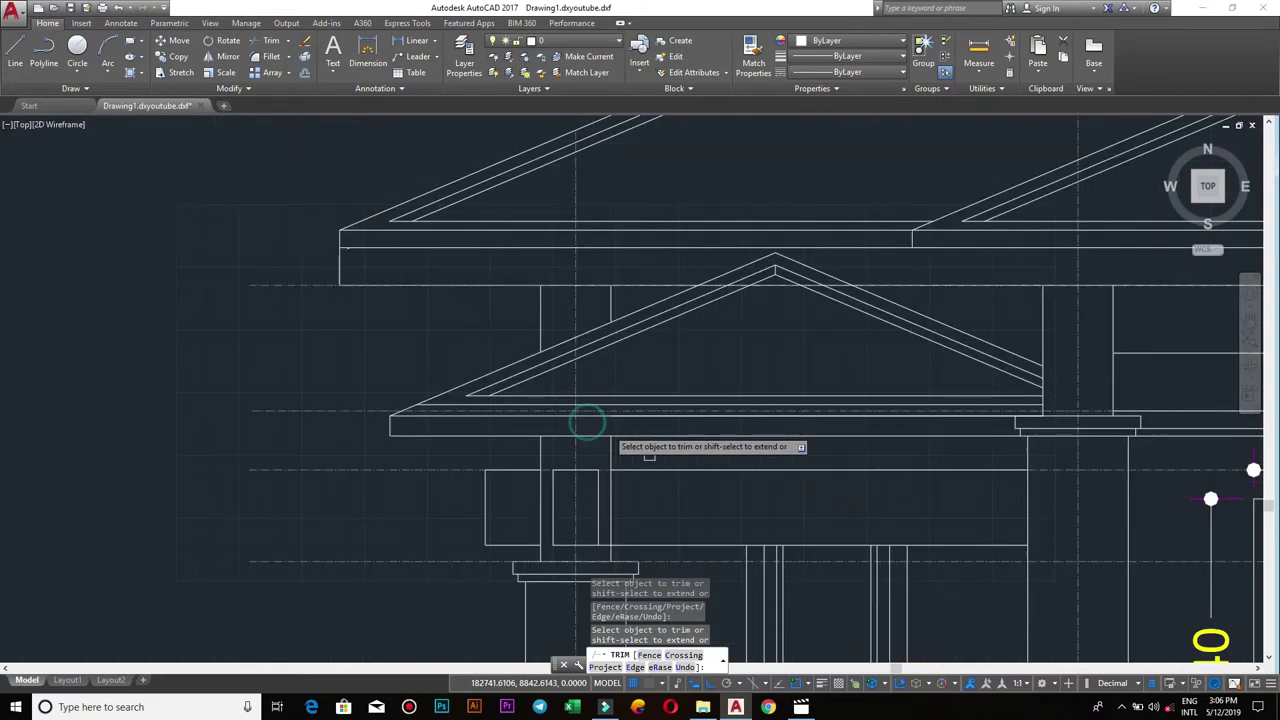
pyautogui.scroll(-1, 694, 416)
pyautogui.moveTo(705, 412)
pyautogui.mouseDown(button='middle')
pyautogui.moveTo(639, 421)
pyautogui.moveTo(740, 439)
pyautogui.mouseUp(button='middle')
pyautogui.press('Escape')
pyautogui.scroll(1, 577, 423)
pyautogui.scroll(1, 606, 429)
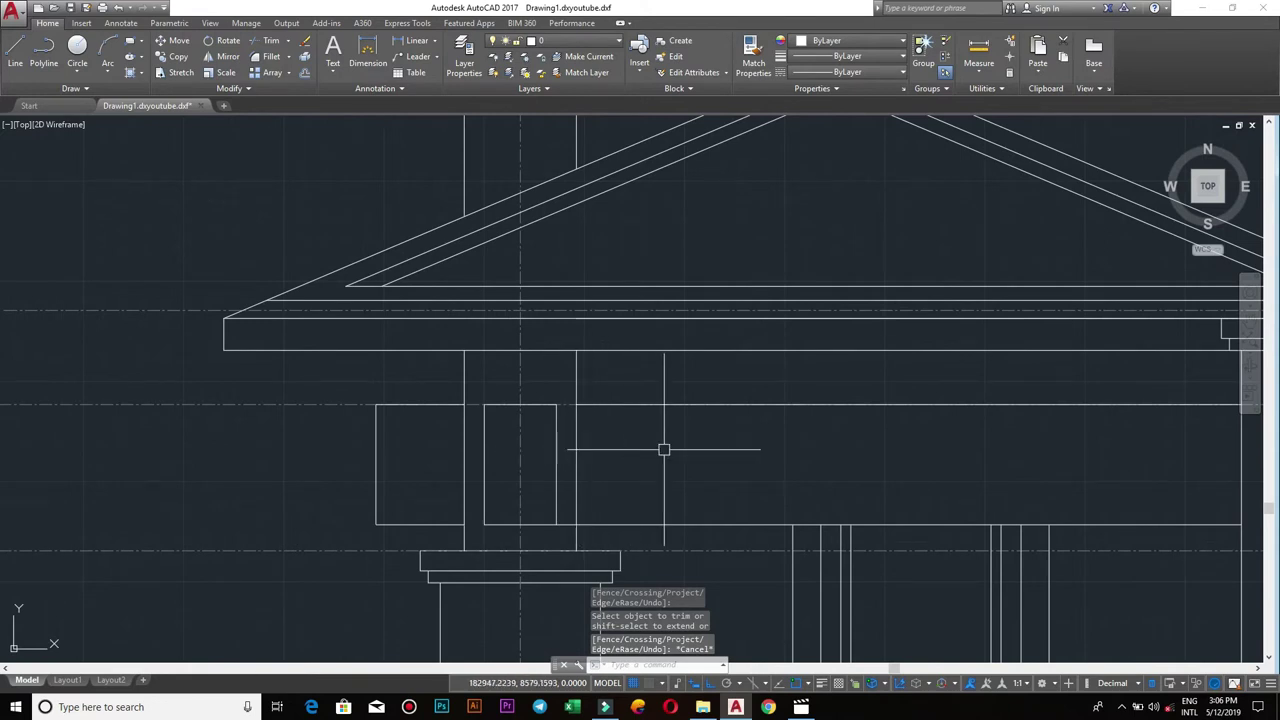
pyautogui.write('o')
# - Offset the left and right porch post lines 20 units outward
pyautogui.press('Return')
pyautogui.write('1')
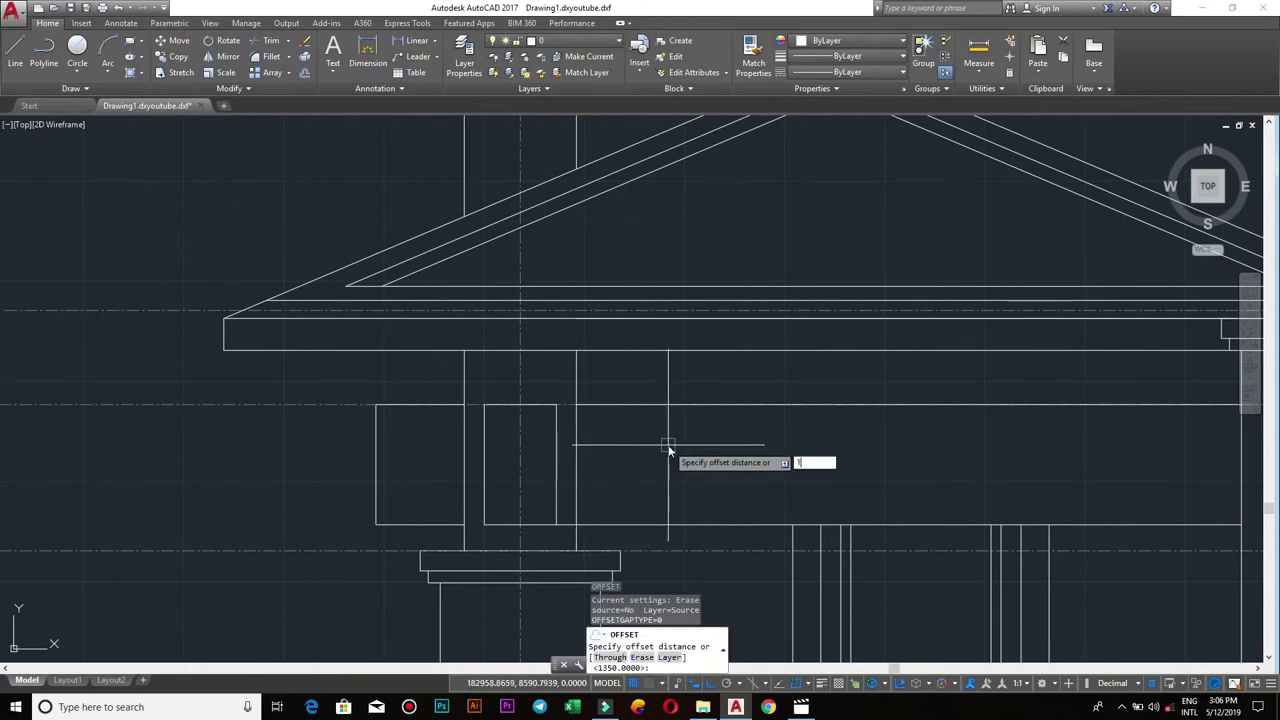
pyautogui.press('BackSpace')
pyautogui.write('20')
pyautogui.press('Return')
pyautogui.click(579, 478)
pyautogui.click(672, 478)
pyautogui.click(463, 452)
pyautogui.click(431, 455)
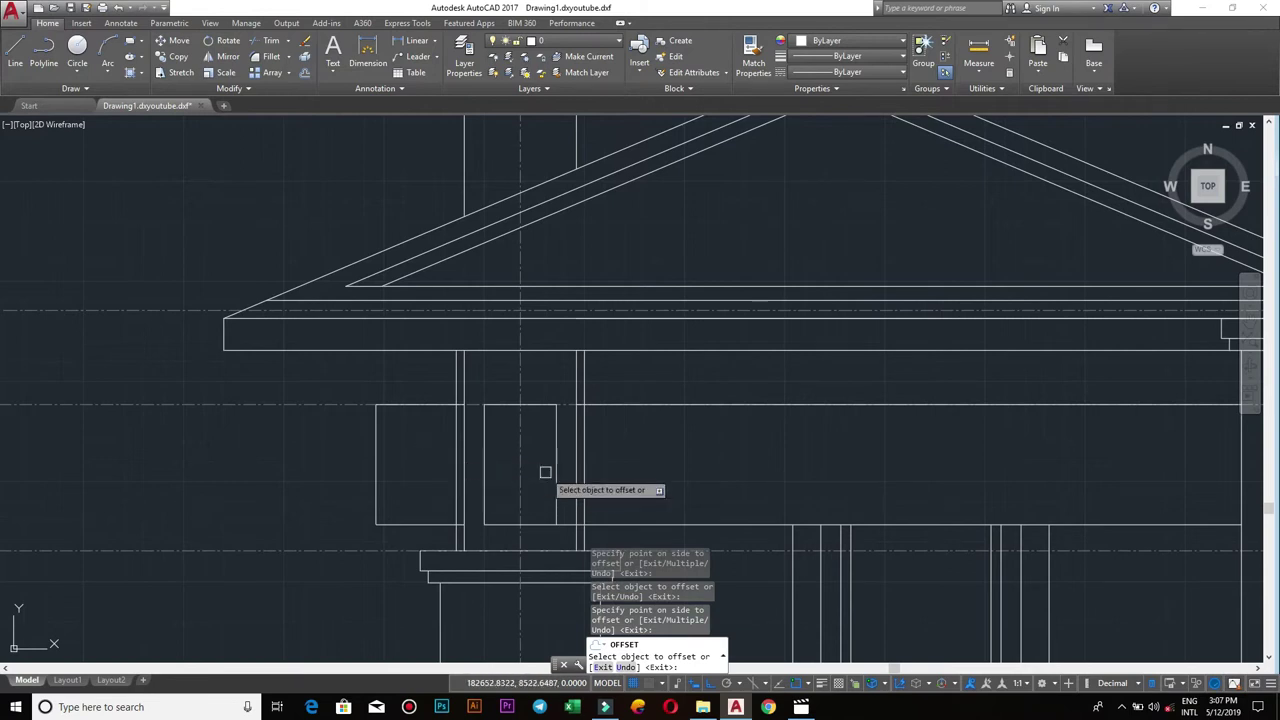
pyautogui.press('Escape')
pyautogui.scroll(-3, 555, 403)
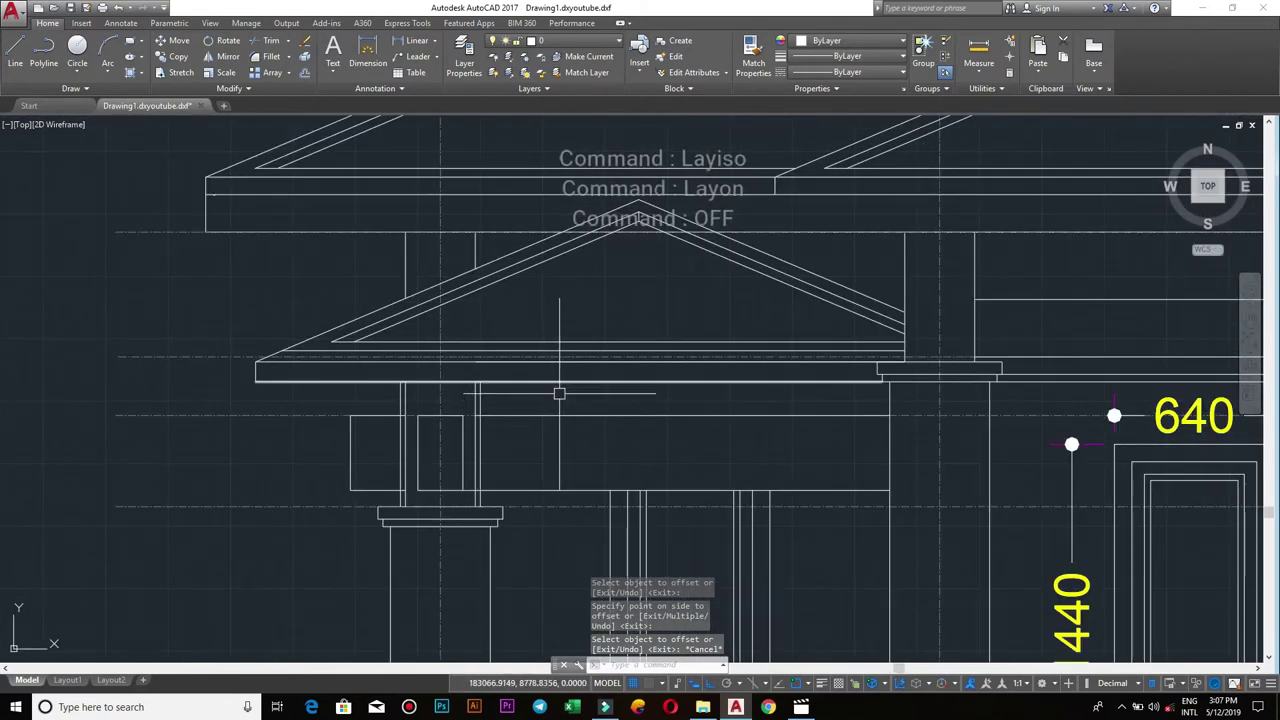
# - Offset the horizontal line beneath the porch beam by 10 units
pyautogui.press('Return')
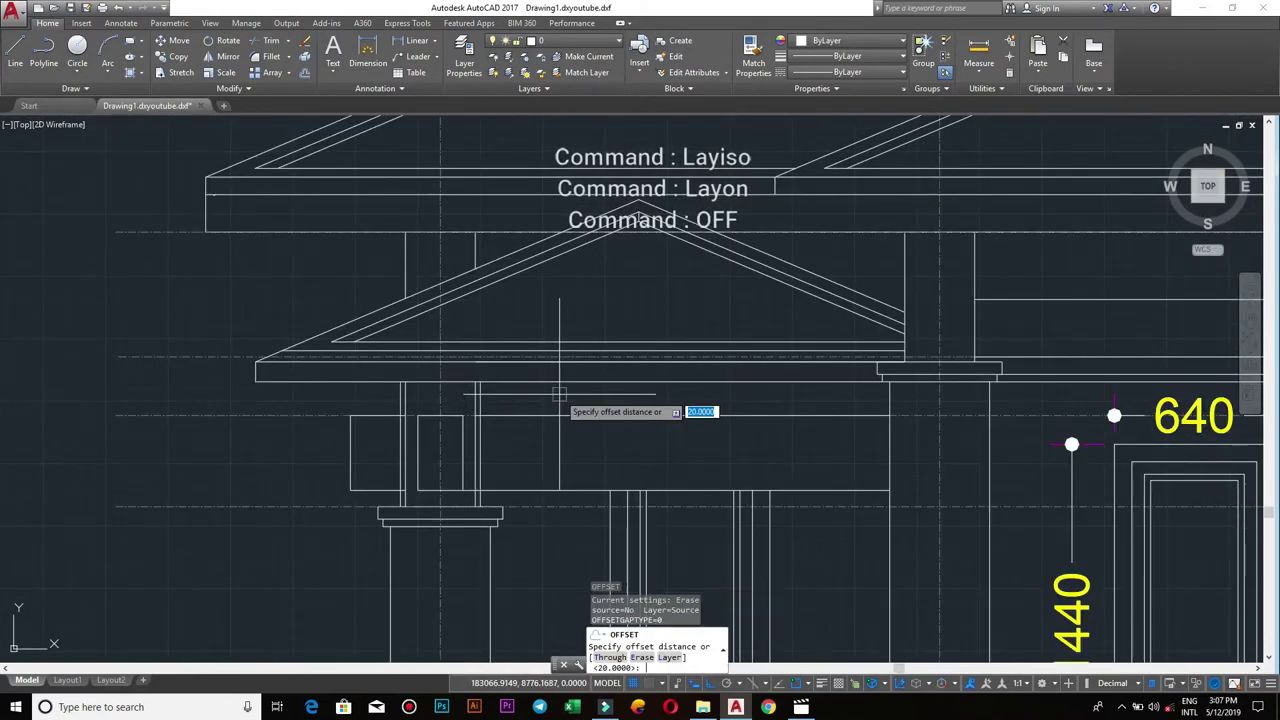
pyautogui.write('10')
pyautogui.press('Return')
pyautogui.click(571, 397)
pyautogui.click(725, 397)
pyautogui.moveTo(725, 397); pyautogui.dragTo(590, 407, button='middle')
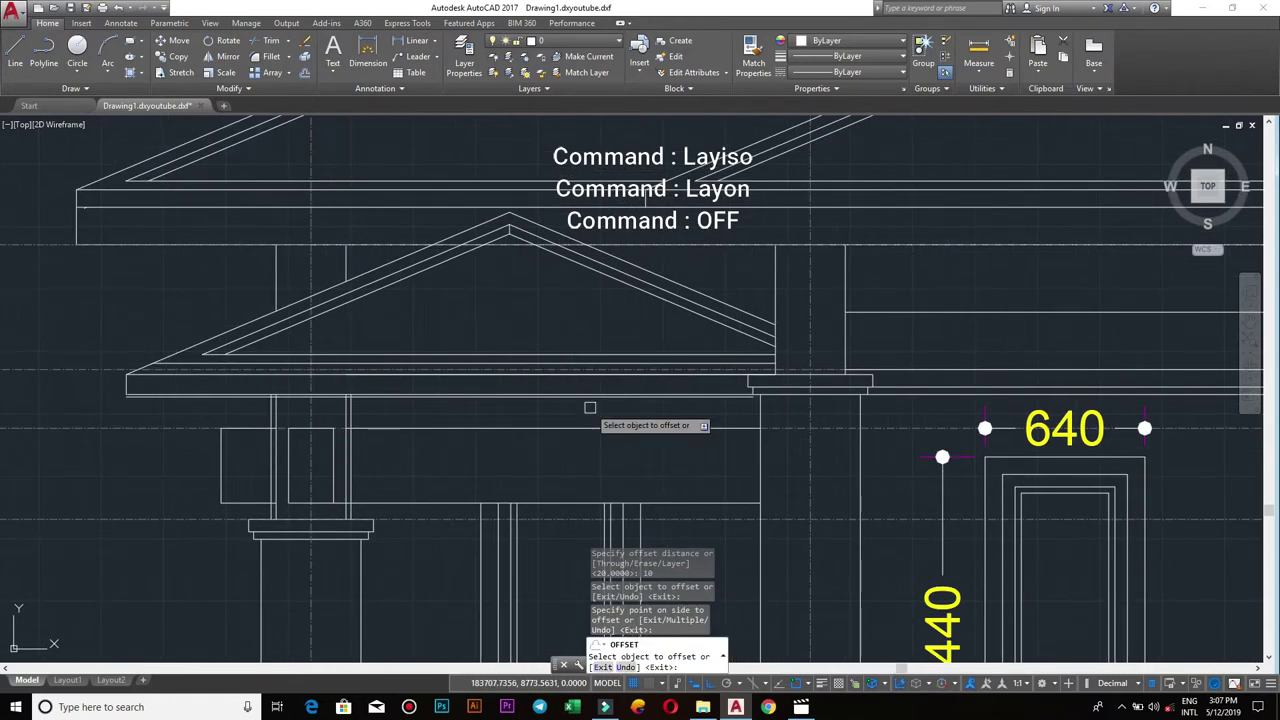
pyautogui.scroll(2, 635, 405)
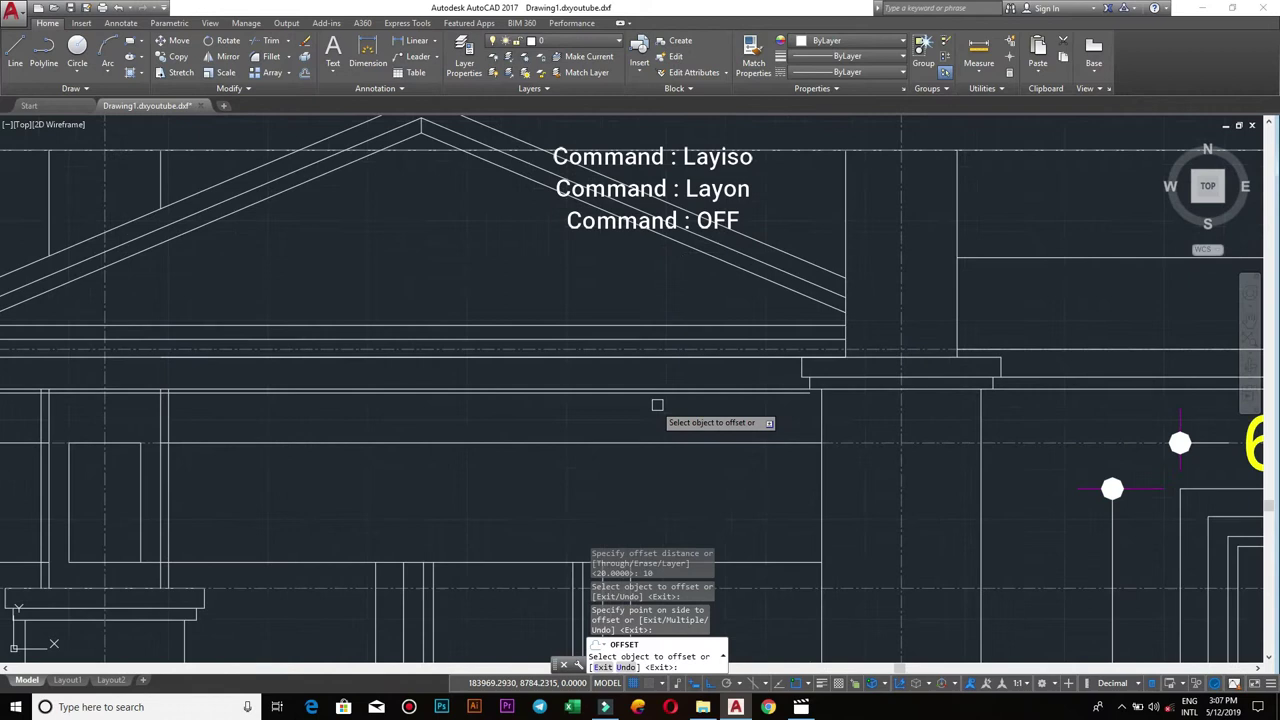
pyautogui.press('Escape')
pyautogui.scroll(2, 810, 395)
pyautogui.scroll(2, 800, 364)
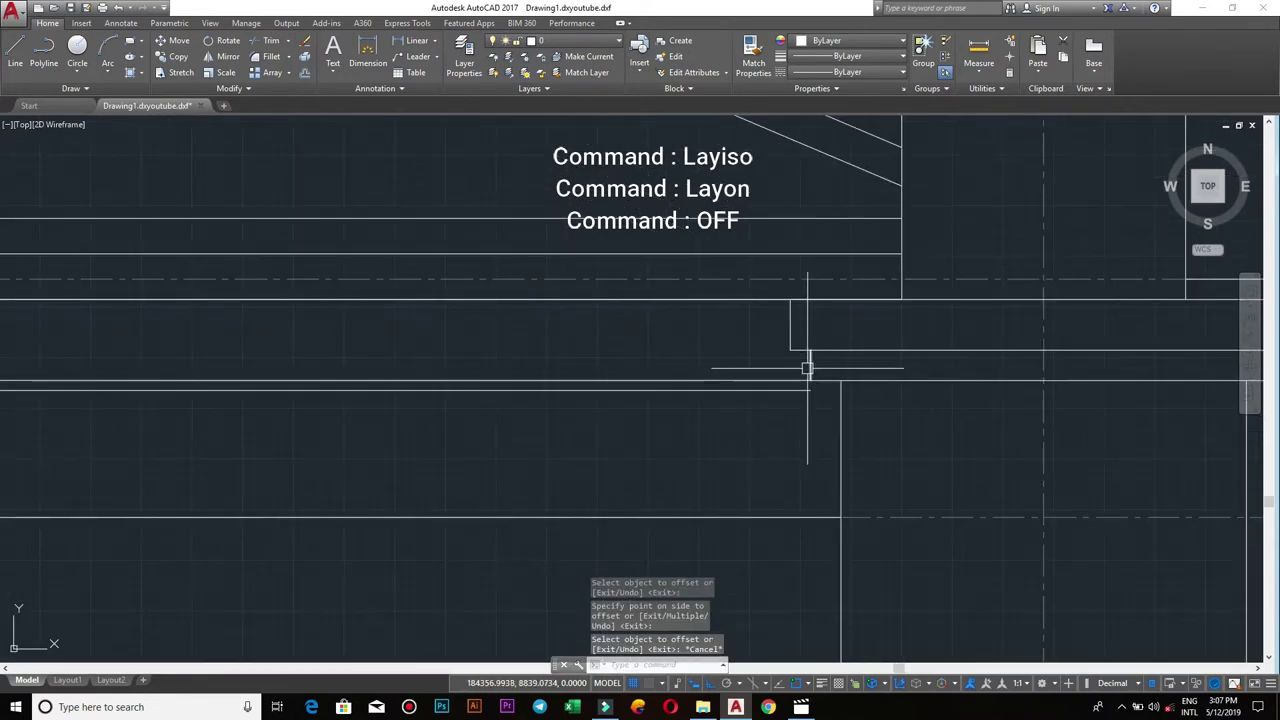
# - Draw a short closing line from the porch post's top end across to the beam
pyautogui.write('l')
pyautogui.press('Return')
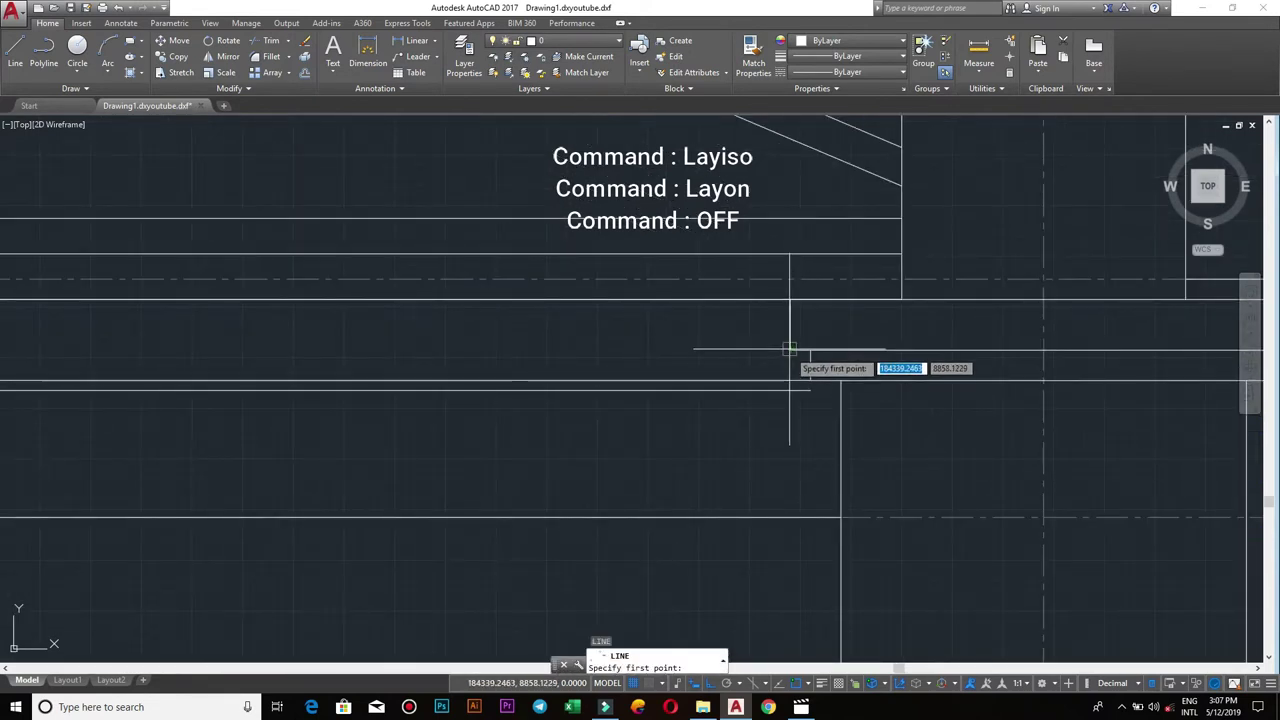
pyautogui.click(790, 380)
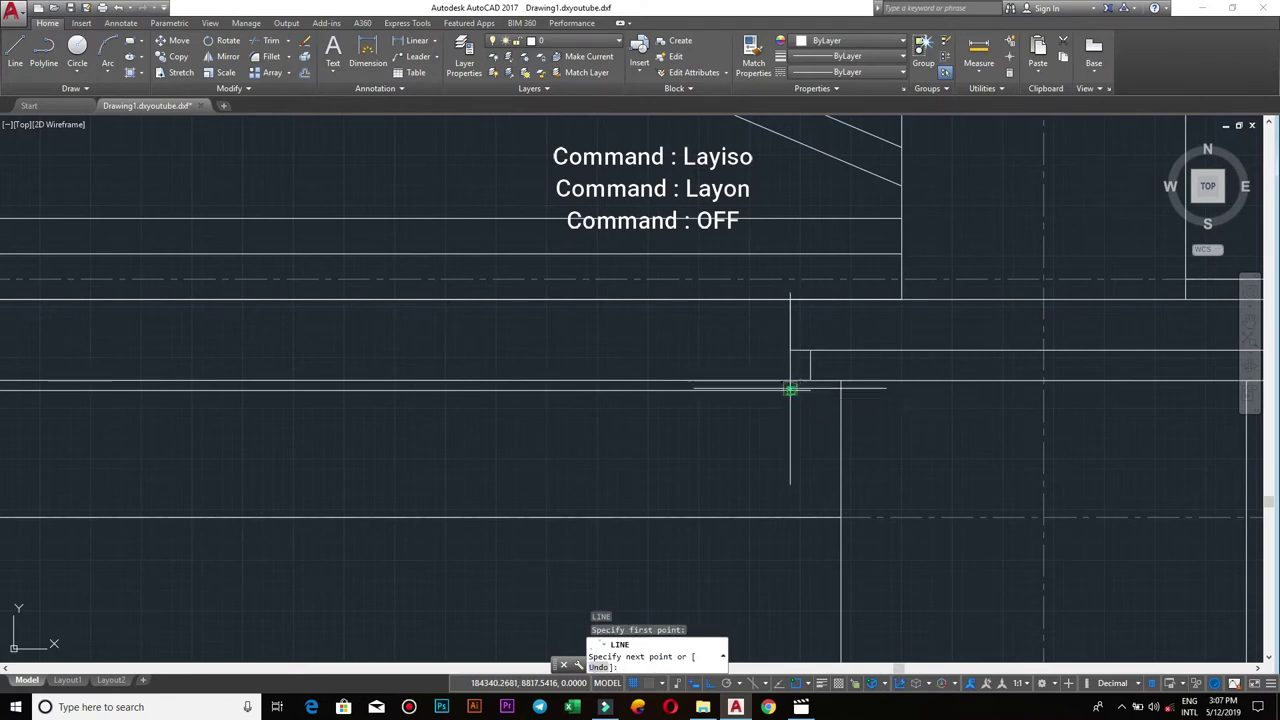
pyautogui.press('Escape')
pyautogui.scroll(2, 800, 418)
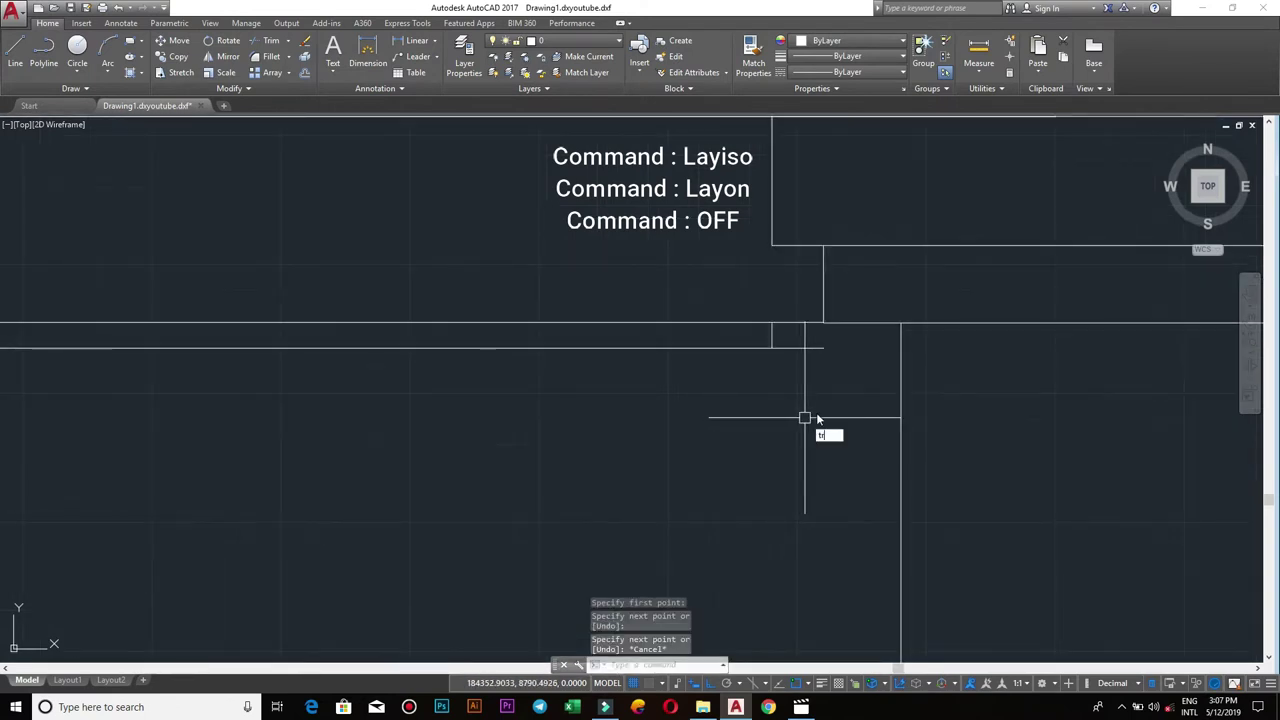
pyautogui.press('Return')
pyautogui.scroll(-3, 900, 420)
pyautogui.scroll(-3, 897, 426)
pyautogui.scroll(-2, 814, 446)
pyautogui.press('Escape')
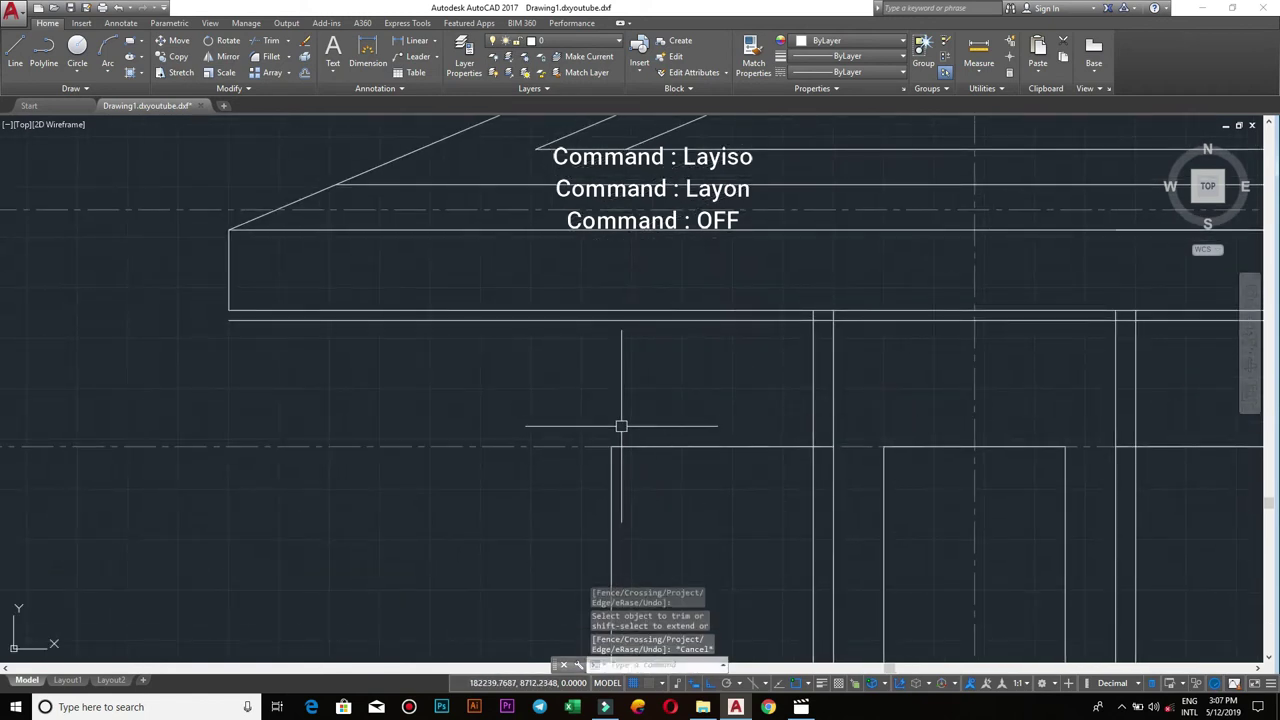
pyautogui.write('l')
pyautogui.press('Return')
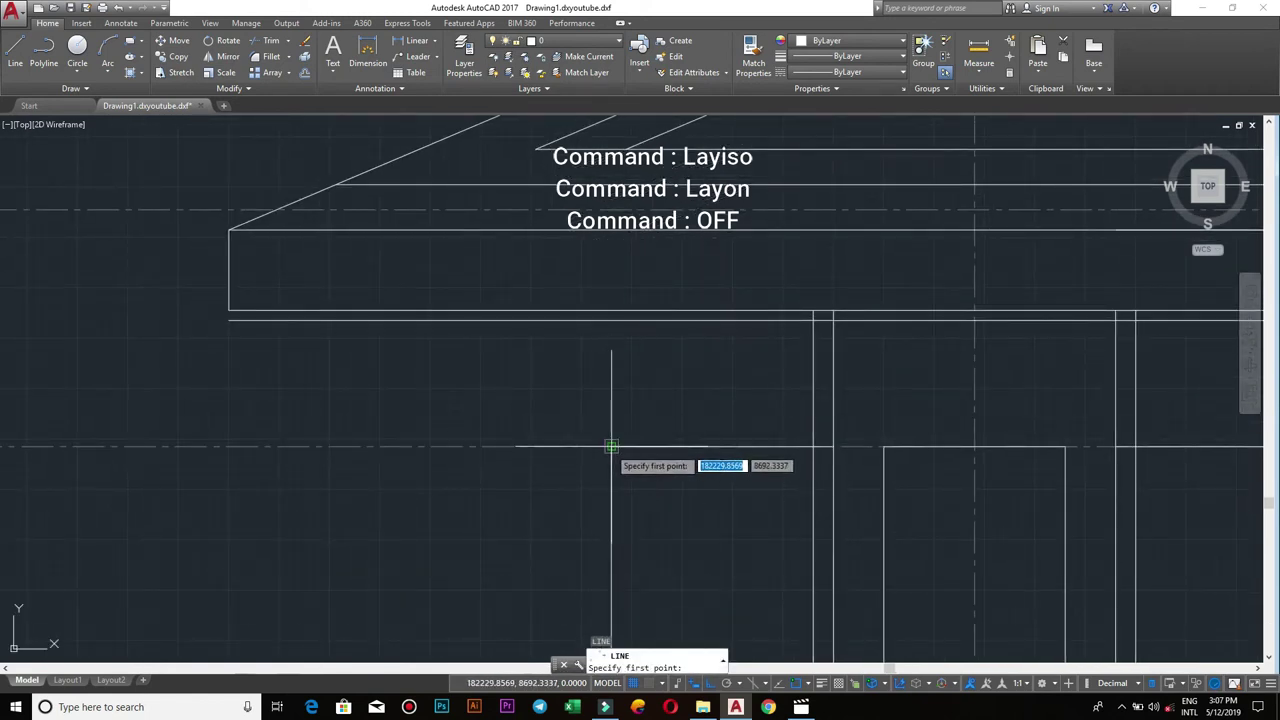
pyautogui.click(613, 321)
pyautogui.click(572, 320)
pyautogui.press('Escape')
pyautogui.scroll(2, 640, 371)
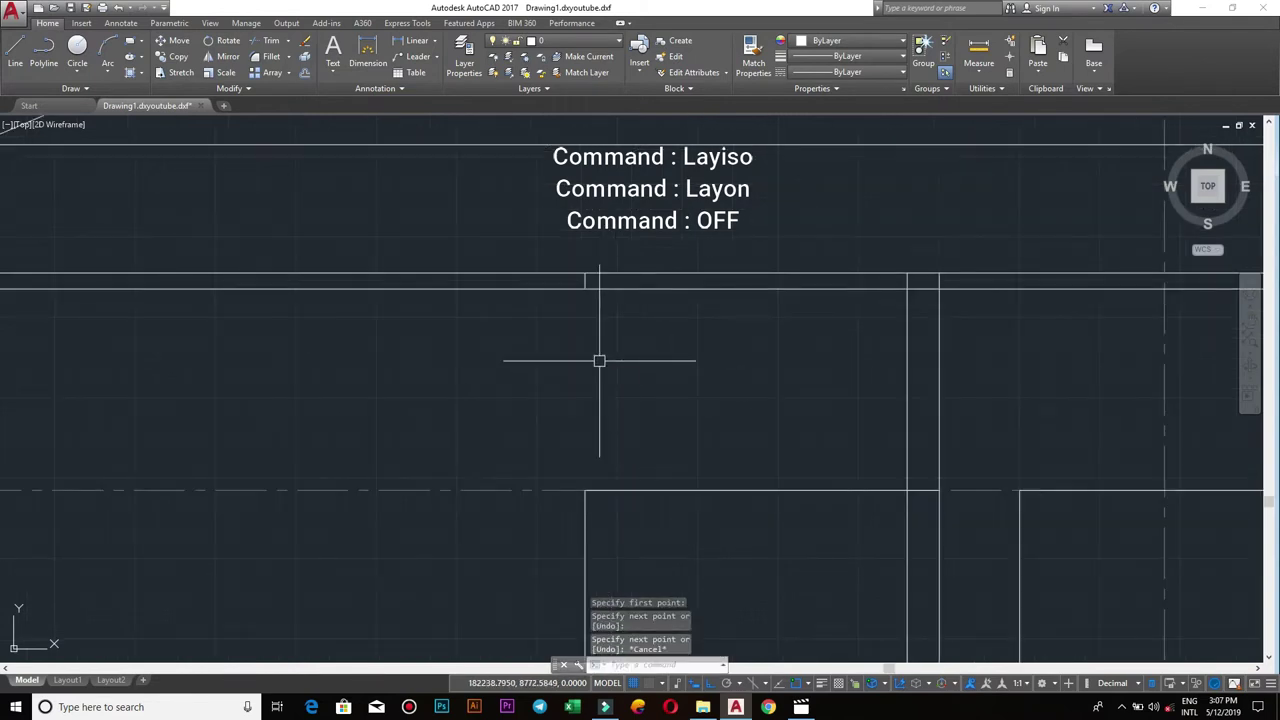
pyautogui.write('tr')
# - Trim the overshooting lines at the post-beam junctions along the porch beam
pyautogui.press('Return')
pyautogui.press('Return')
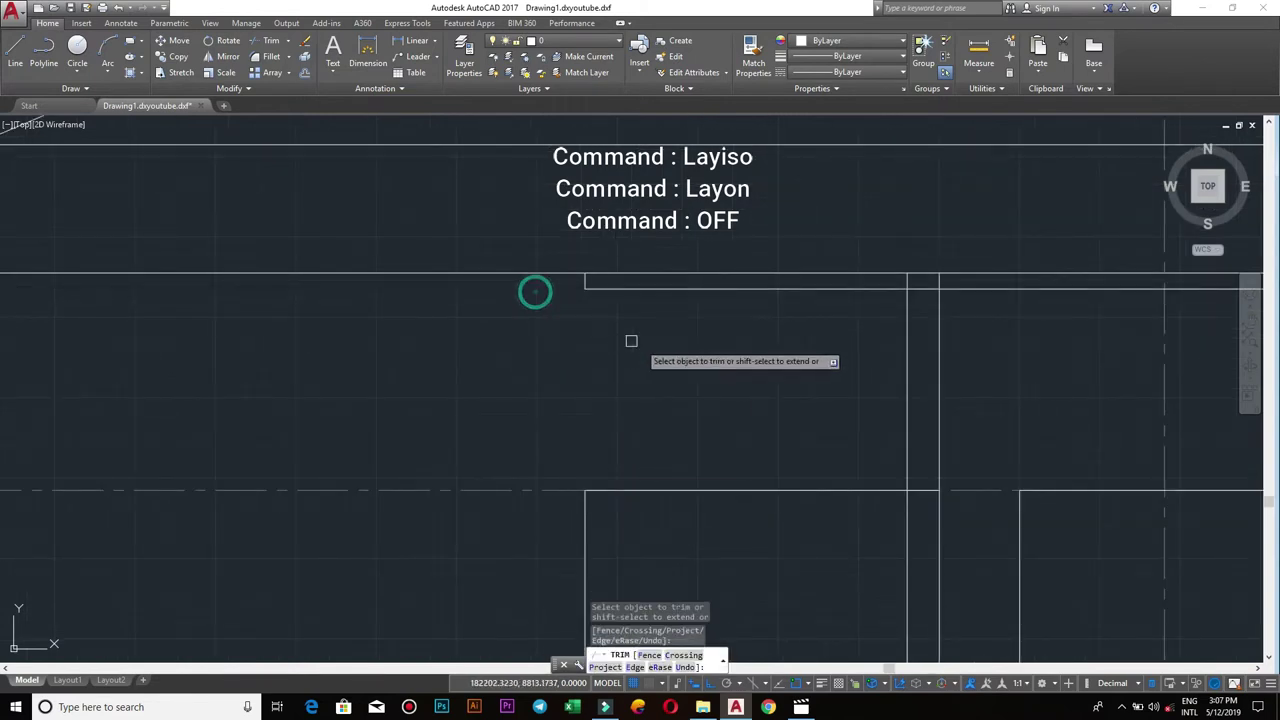
pyautogui.moveTo(631, 340); pyautogui.dragTo(273, 457, button='middle')
pyautogui.scroll(-2, 546, 435)
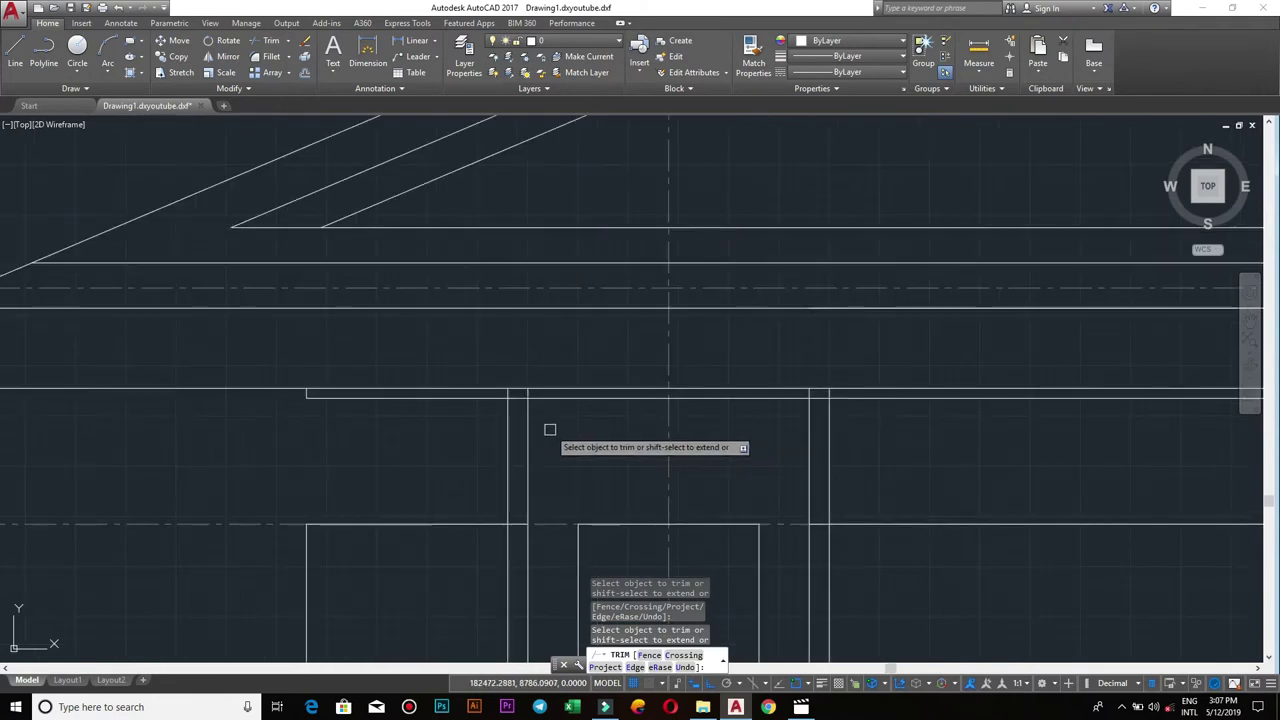
pyautogui.scroll(-1, 563, 475)
pyautogui.moveTo(634, 383)
pyautogui.mouseDown(button='middle')
pyautogui.moveTo(628, 424)
pyautogui.moveTo(640, 392)
pyautogui.mouseUp(button='middle')
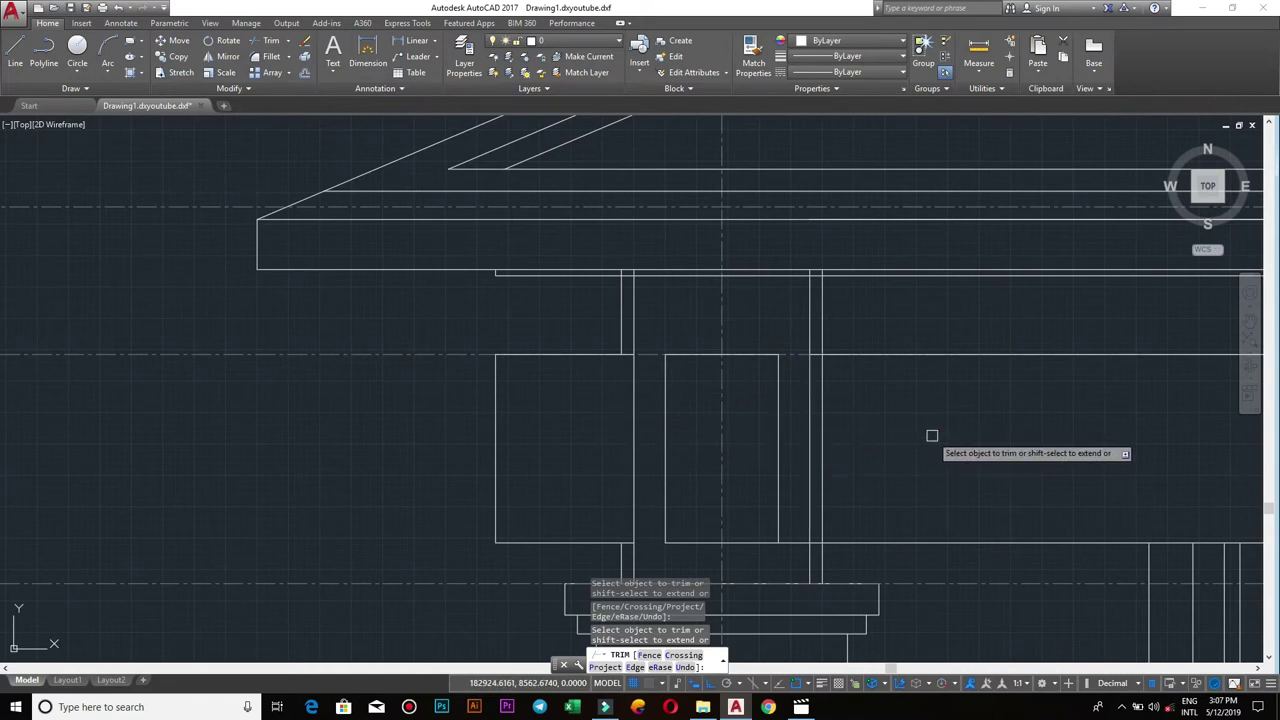
pyautogui.moveTo(932, 436); pyautogui.dragTo(838, 444, button='middle')
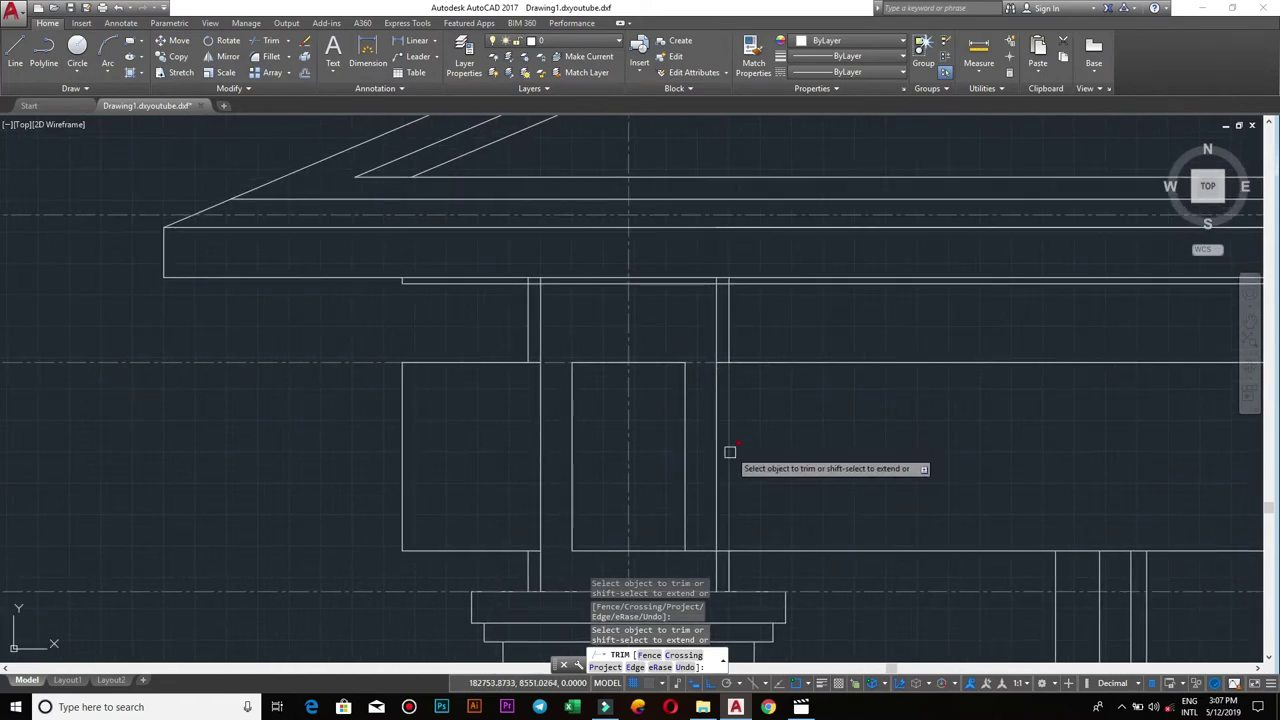
pyautogui.scroll(-3, 730, 452)
pyautogui.moveTo(720, 449); pyautogui.dragTo(840, 420, button='middle')
pyautogui.moveTo(923, 403); pyautogui.dragTo(795, 420, button='middle')
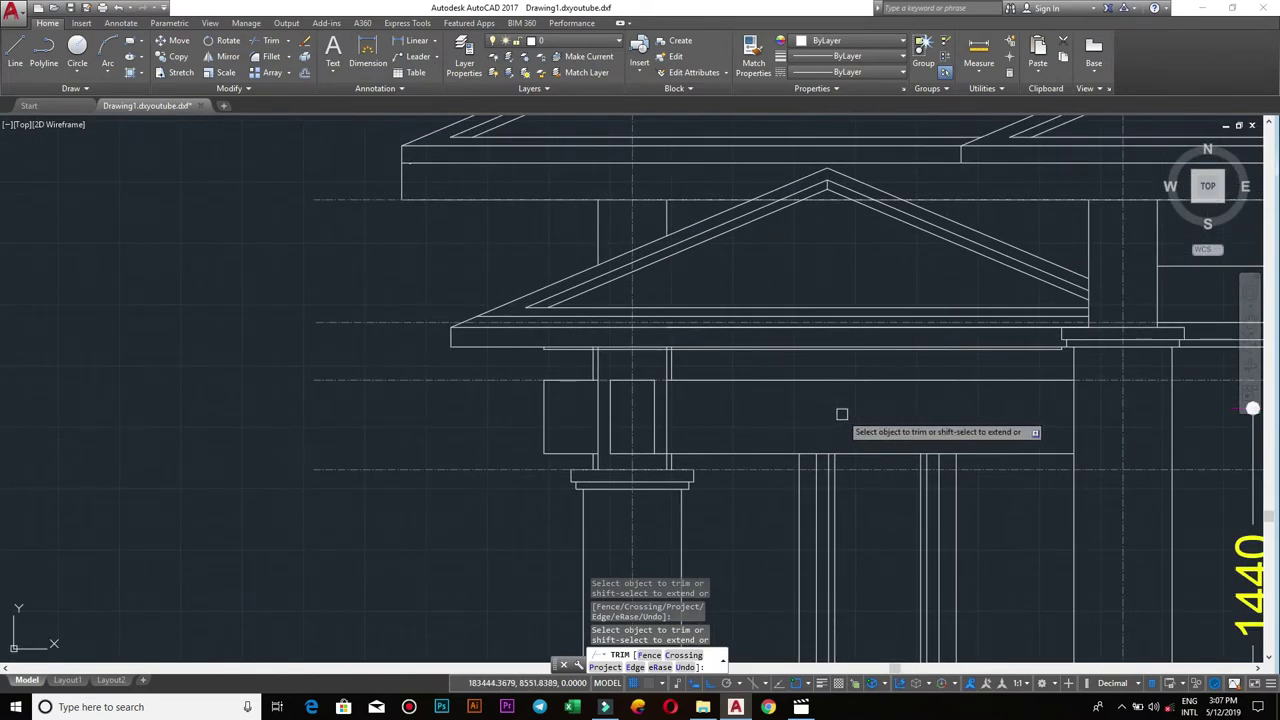
pyautogui.press('Escape')
# - Zoom out to show the whole house elevation
pyautogui.moveTo(842, 414); pyautogui.dragTo(757, 366, button='middle')
pyautogui.scroll(-2, 795, 398)
pyautogui.scroll(2, 763, 376)
pyautogui.scroll(-2, 791, 364)
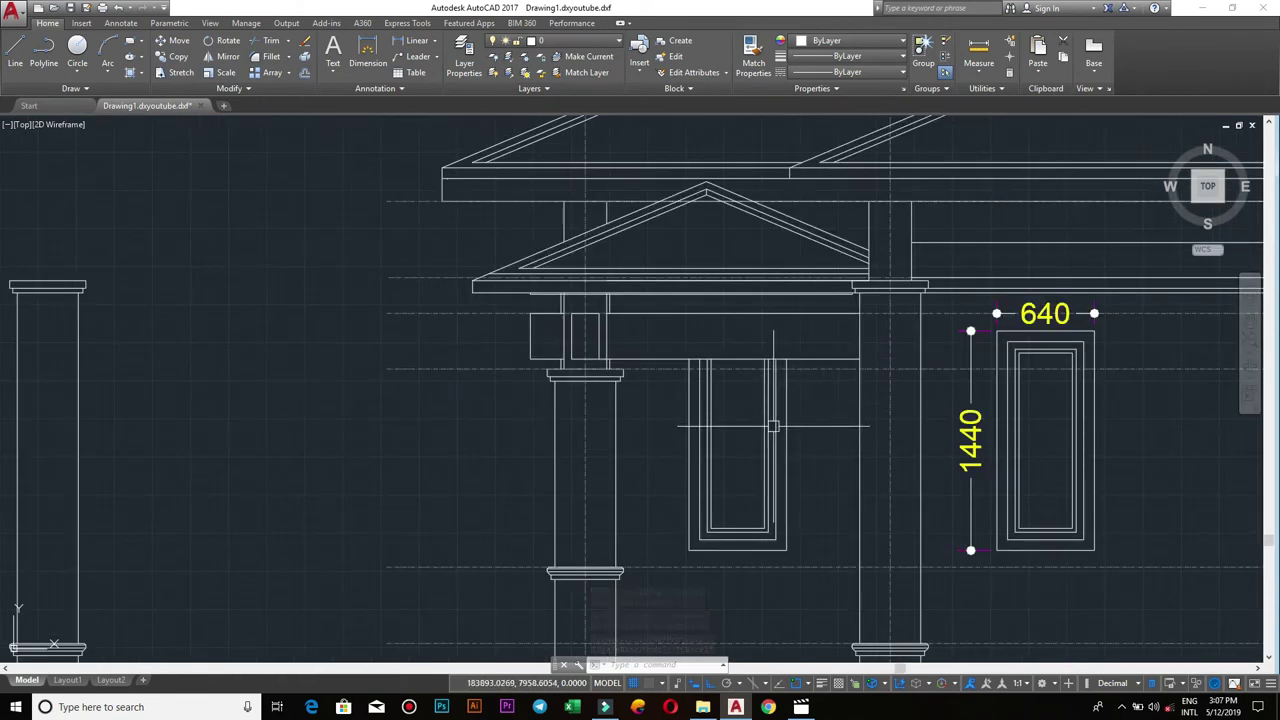
pyautogui.moveTo(811, 529); pyautogui.dragTo(806, 420, button='middle')
pyautogui.scroll(2, 806, 420)
pyautogui.scroll(-4, 460, 430)
pyautogui.scroll(-5, 500, 480)
pyautogui.moveTo(785, 470); pyautogui.dragTo(763, 482, button='middle')
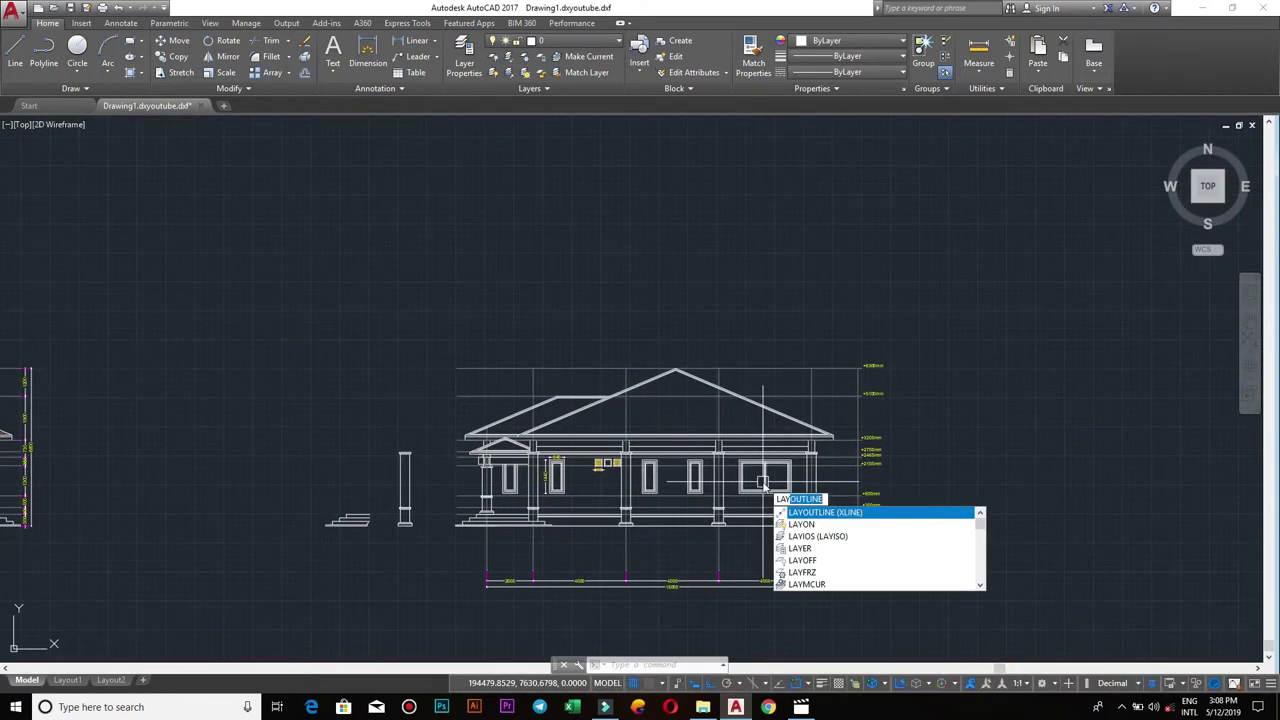
# - Turn off the GL grid-line layer with LAYOFF by picking a grid line
pyautogui.write('of')
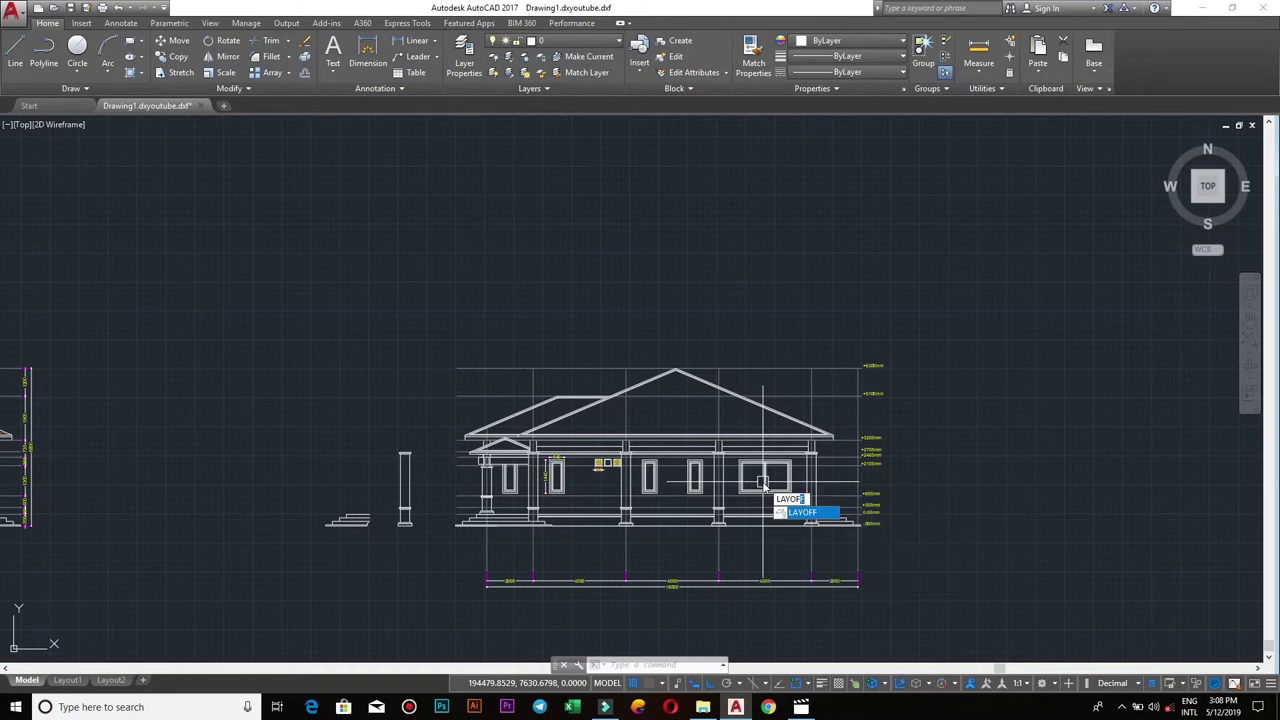
pyautogui.press('Return')
pyautogui.click(718, 419)
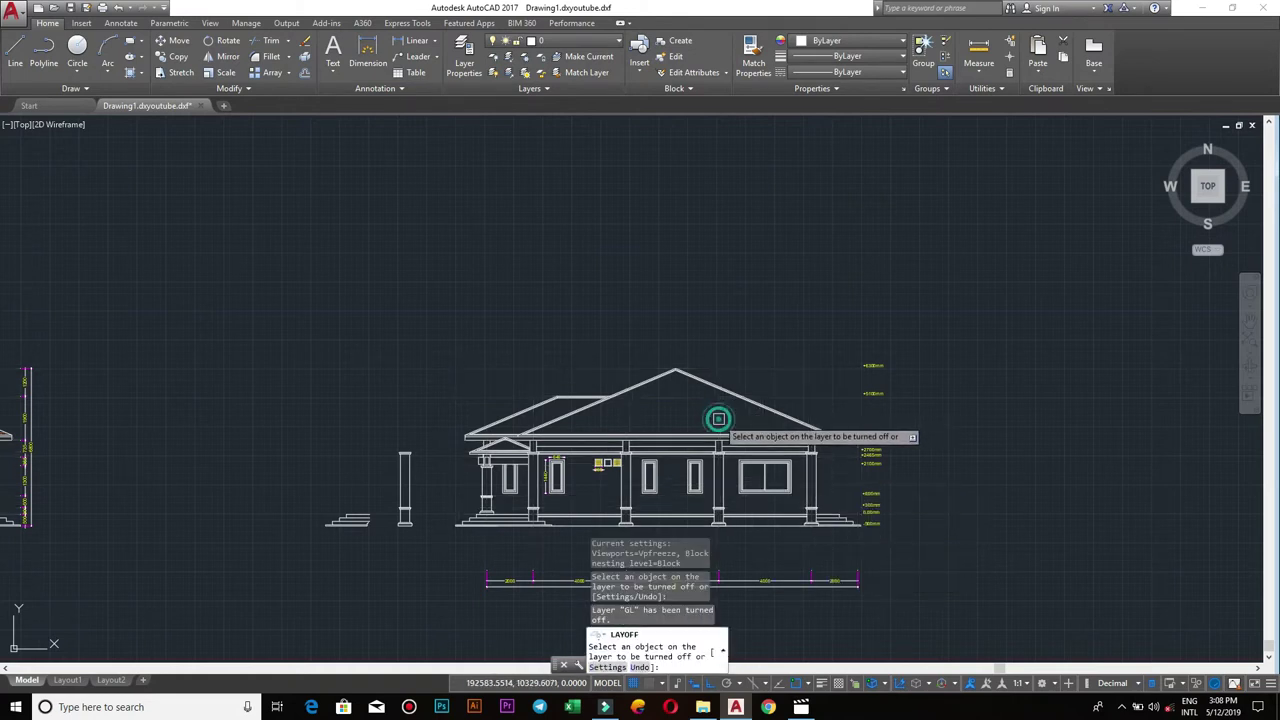
pyautogui.scroll(2, 610, 470)
pyautogui.scroll(2, 595, 455)
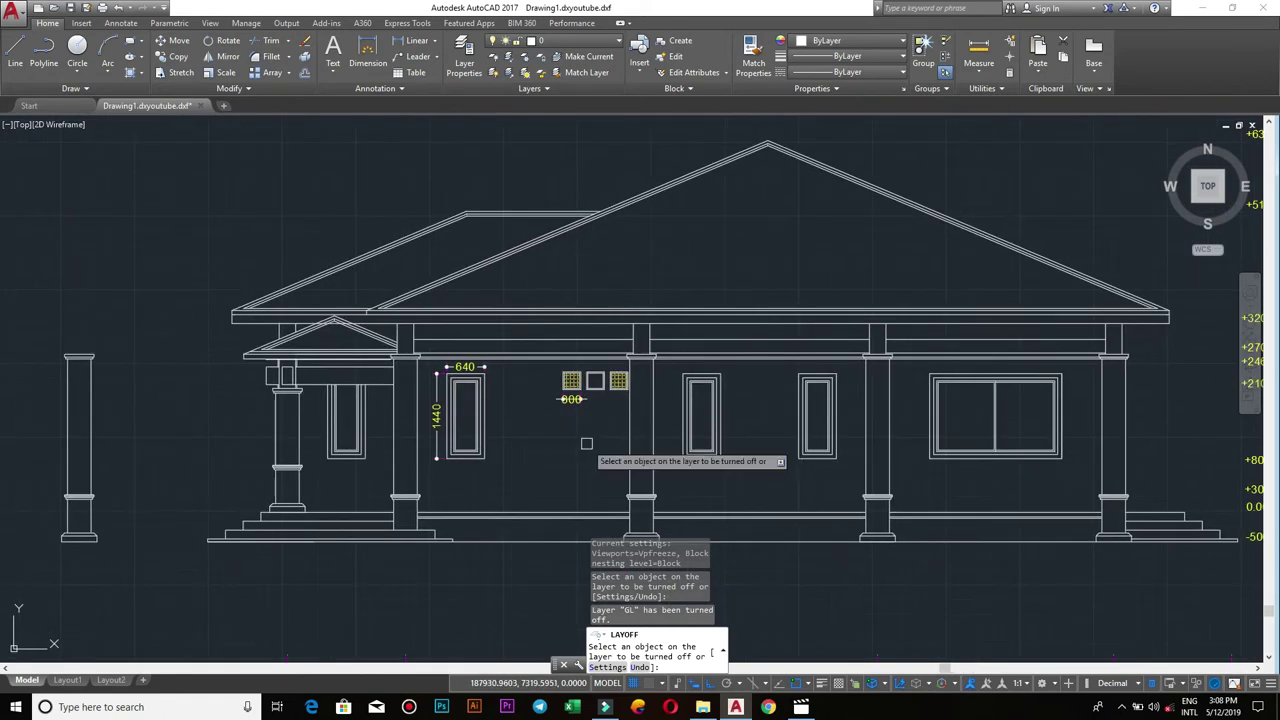
pyautogui.press('Escape')
pyautogui.scroll(2, 440, 382)
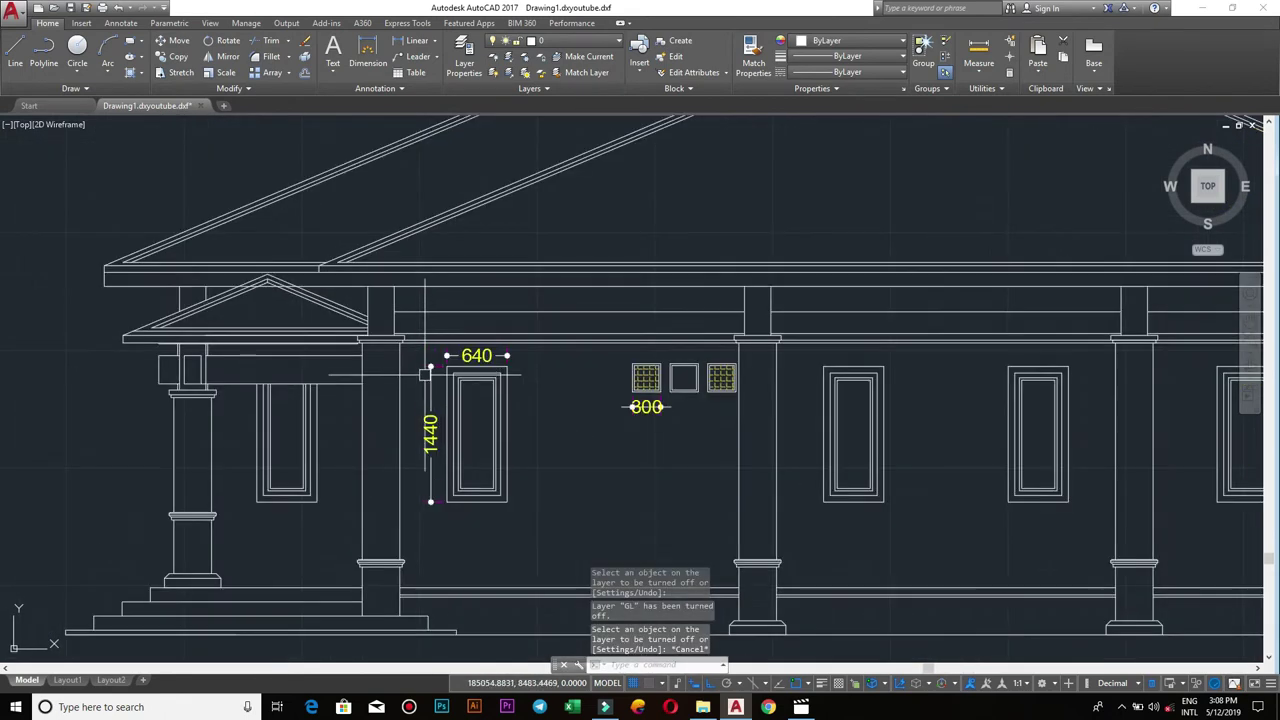
pyautogui.moveTo(426, 373); pyautogui.dragTo(572, 446, button='middle')
pyautogui.scroll(2, 507, 390)
pyautogui.moveTo(385, 315); pyautogui.dragTo(545, 415, button='middle')
pyautogui.scroll(2, 545, 415)
# - Trim the entrance gable roof lines, then start an orange hatch in the main gable
pyautogui.write('tr')
pyautogui.press('Return')
pyautogui.press('Return')
pyautogui.scroll(3, 540, 472)
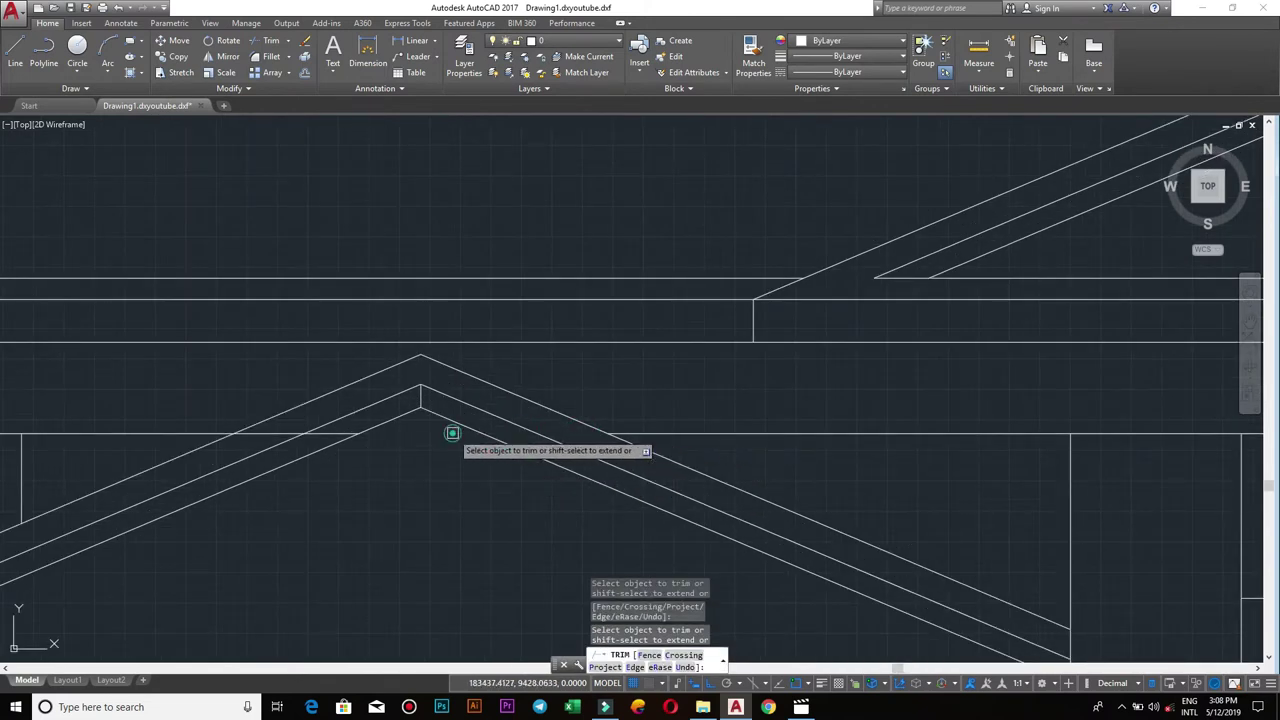
pyautogui.scroll(-2, 283, 431)
pyautogui.scroll(-1, 469, 500)
pyautogui.scroll(-1, 514, 463)
pyautogui.scroll(-2, 589, 499)
pyautogui.scroll(-3, 589, 499)
pyautogui.scroll(-1, 705, 457)
pyautogui.scroll(-2, 677, 466)
pyautogui.scroll(1, 634, 400)
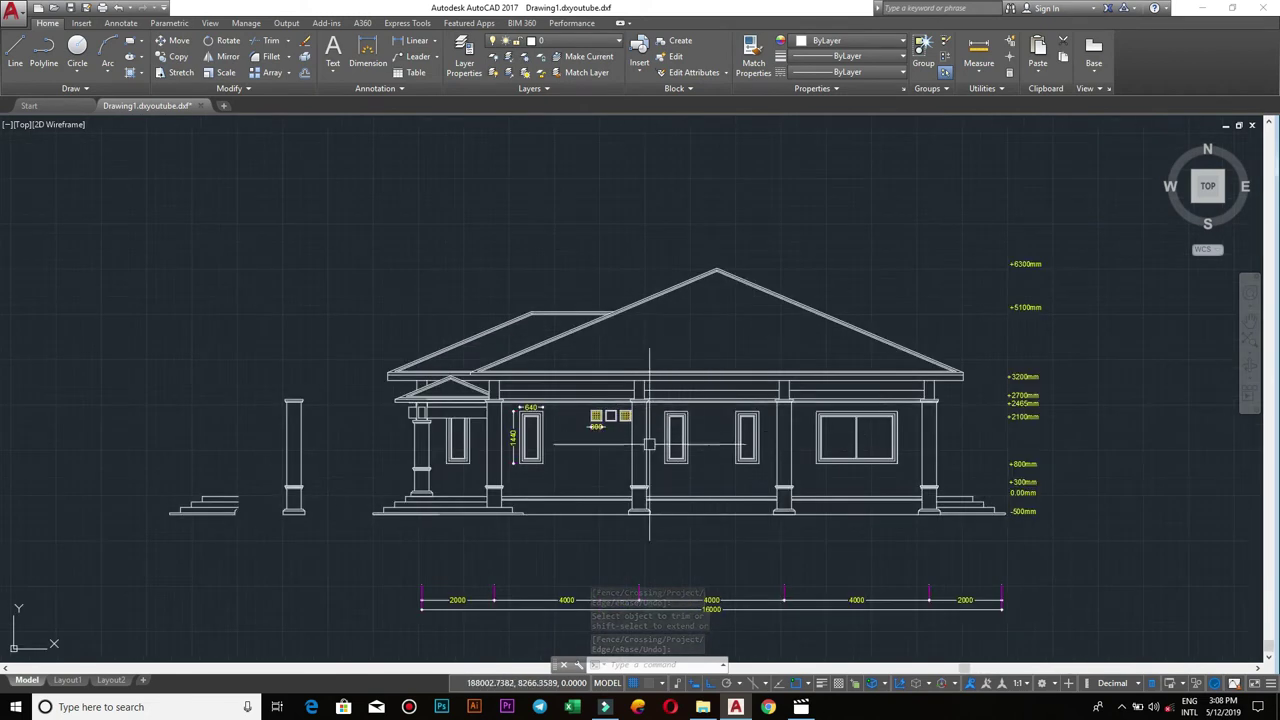
pyautogui.click(756, 469)
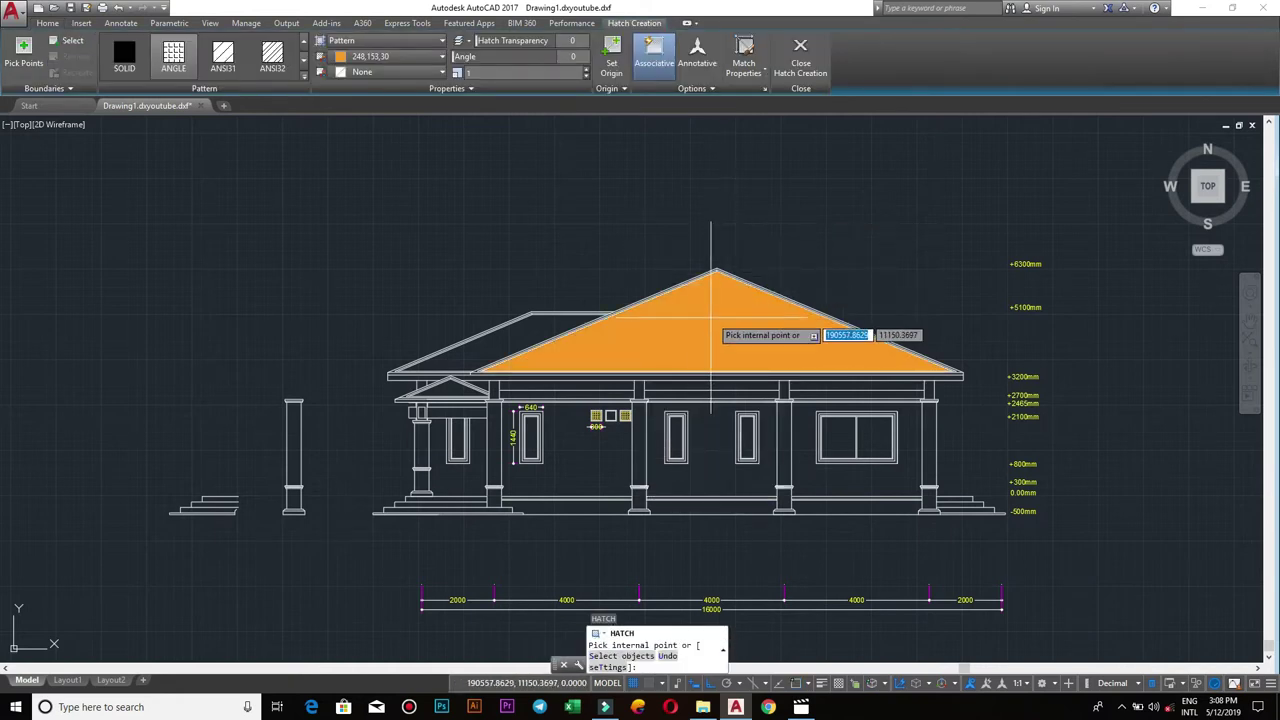
pyautogui.scroll(5, 571, 340)
pyautogui.scroll(2, 510, 305)
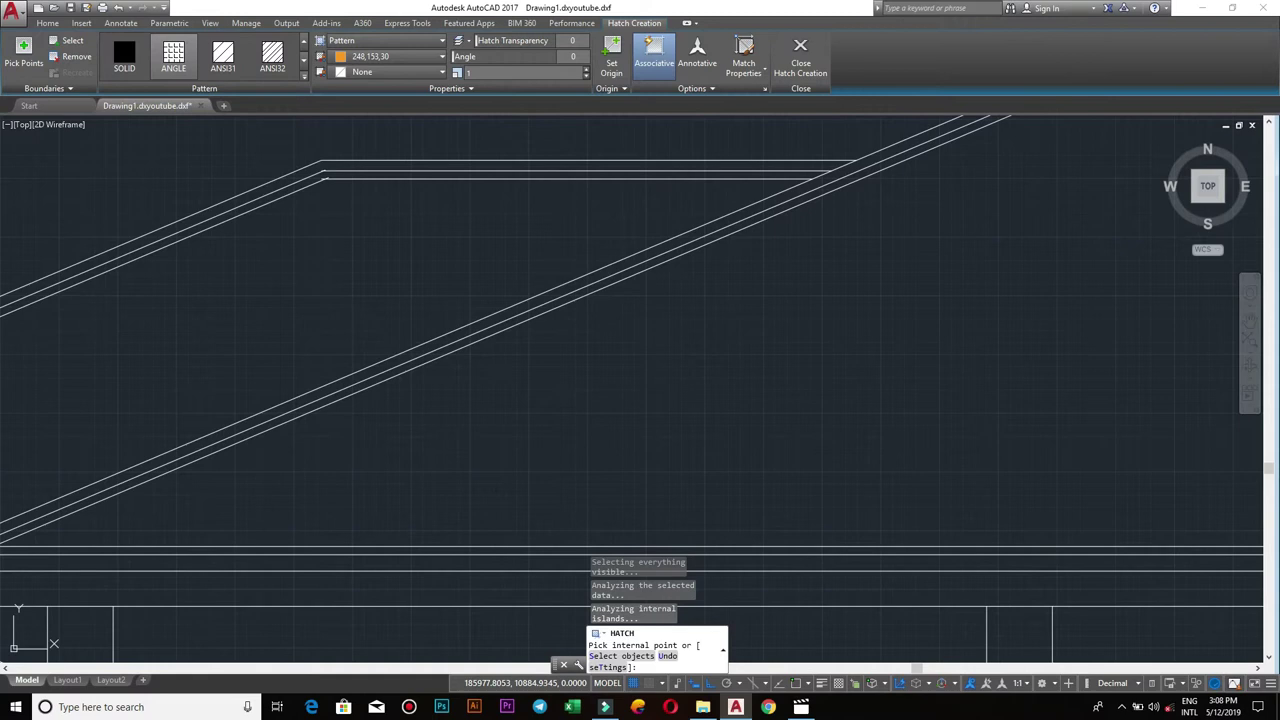
pyautogui.scroll(-4, 516, 275)
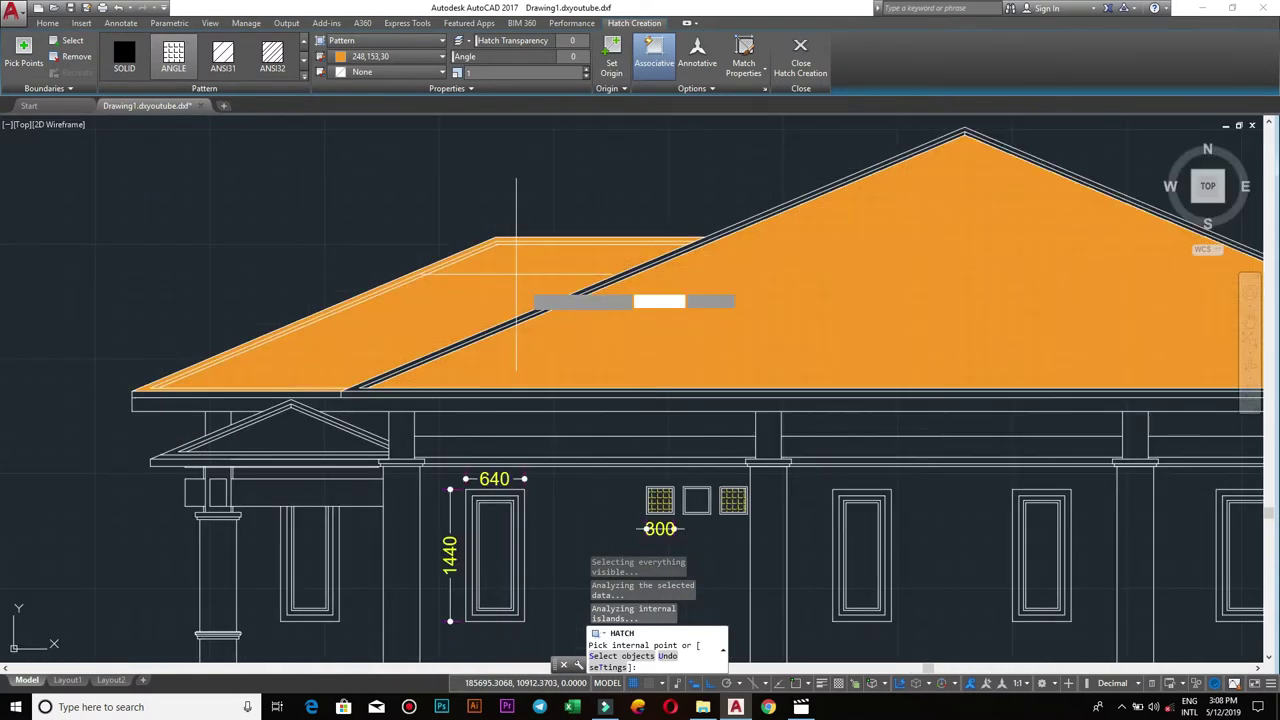
pyautogui.scroll(-2, 516, 275)
pyautogui.scroll(4, 543, 214)
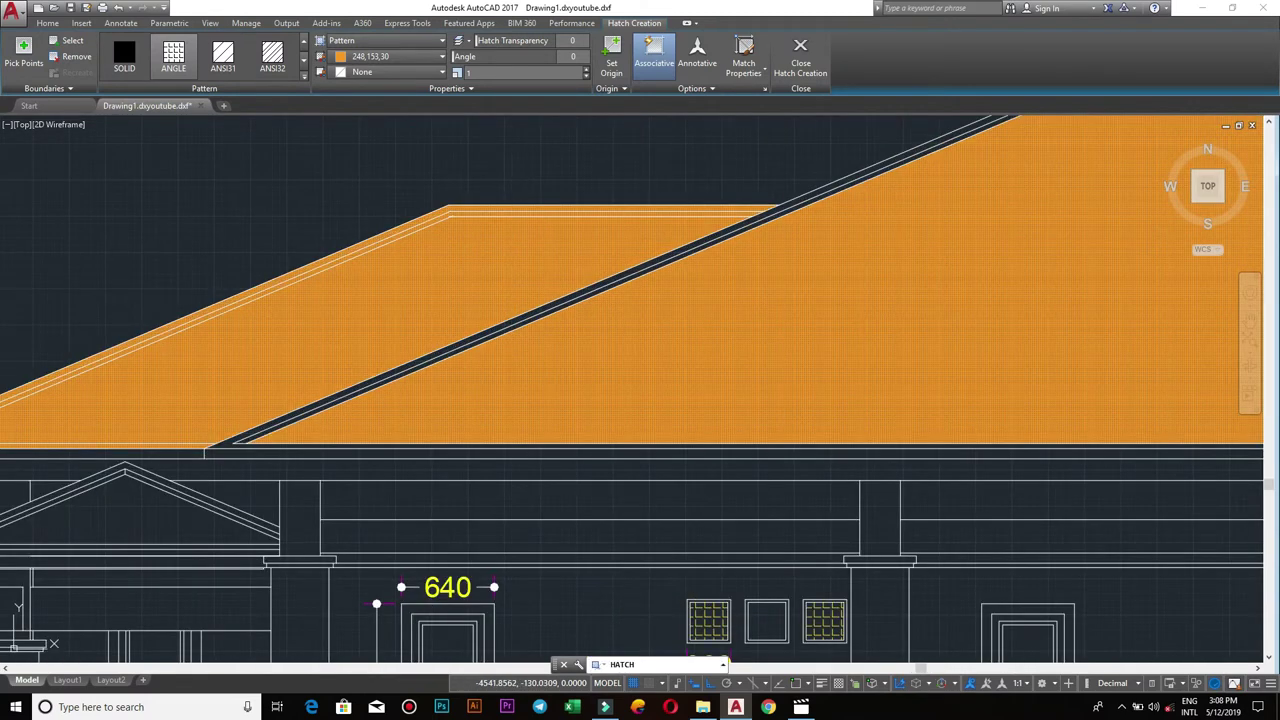
pyautogui.scroll(1, 529, 289)
pyautogui.press('Escape')
pyautogui.moveTo(529, 289); pyautogui.dragTo(507, 237, button='middle')
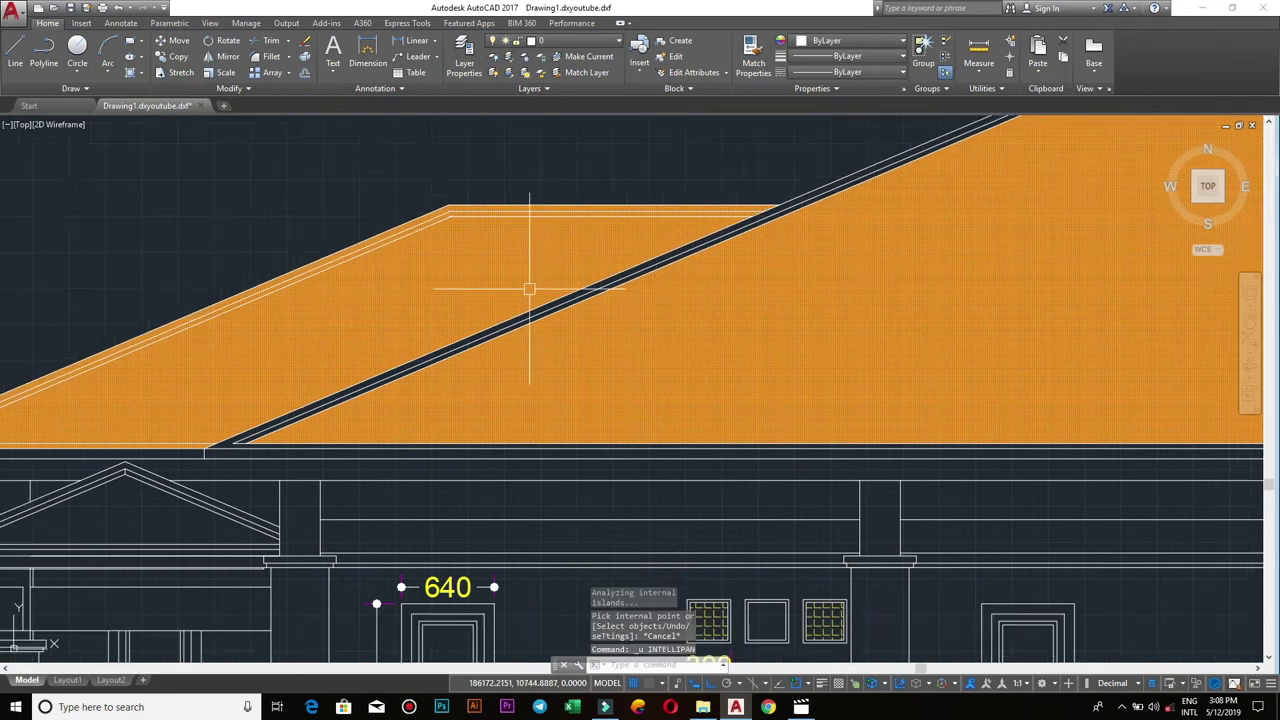
pyautogui.hotkey('ctrl', 'z')
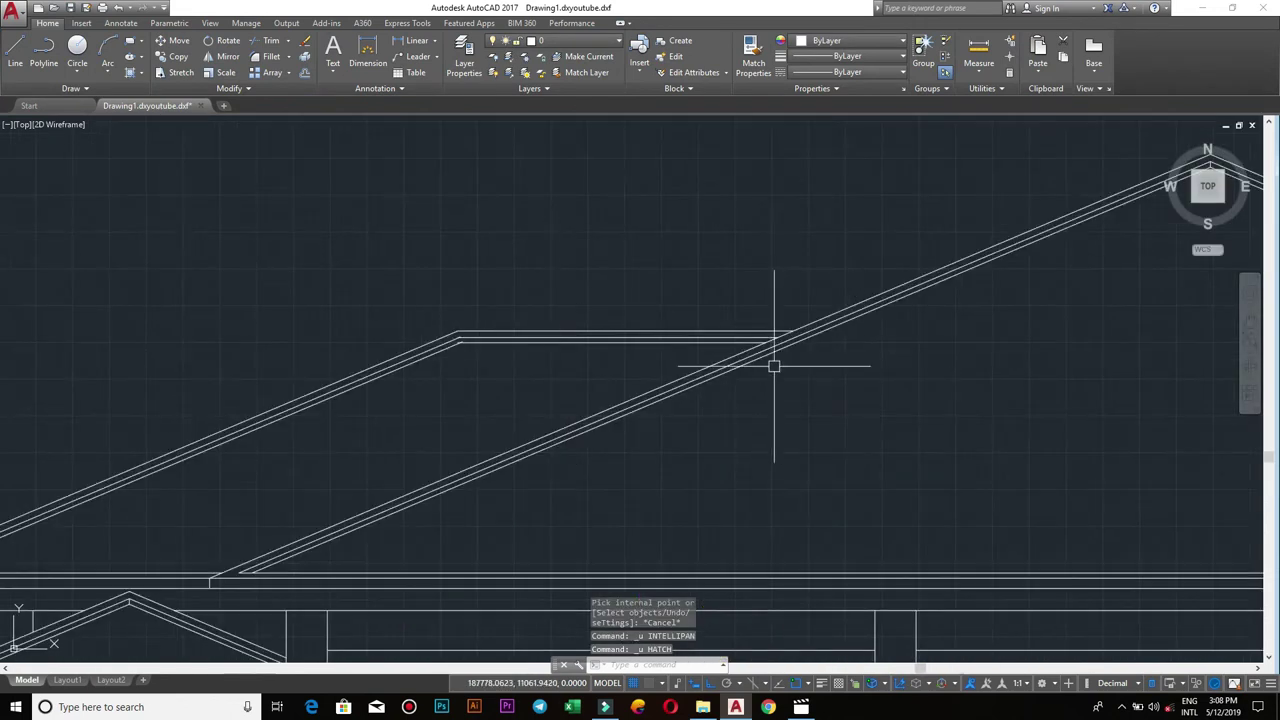
# - Trim the roof line ends where the roof lines meet at the eaves
pyautogui.scroll(2, 640, 383)
pyautogui.moveTo(271, 480); pyautogui.dragTo(344, 539, button='middle')
pyautogui.scroll(2, 345, 550)
pyautogui.scroll(-2, 510, 400)
pyautogui.scroll(2, 777, 374)
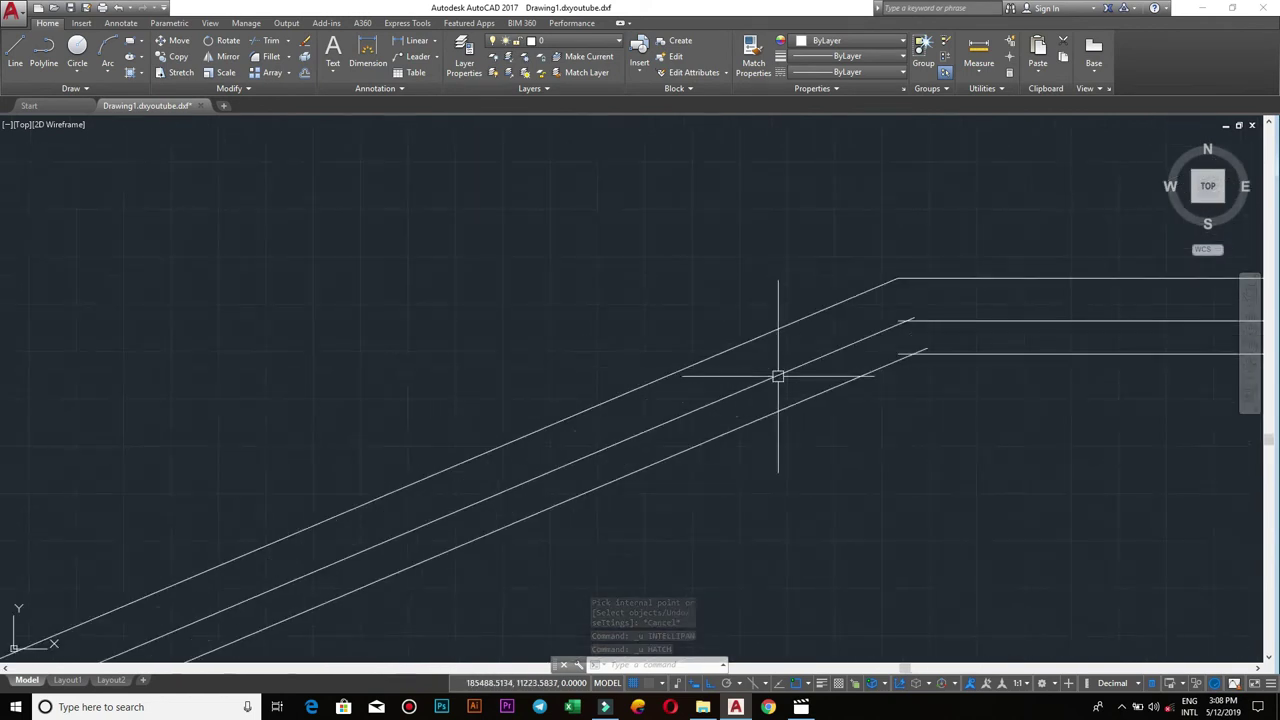
pyautogui.scroll(2, 847, 393)
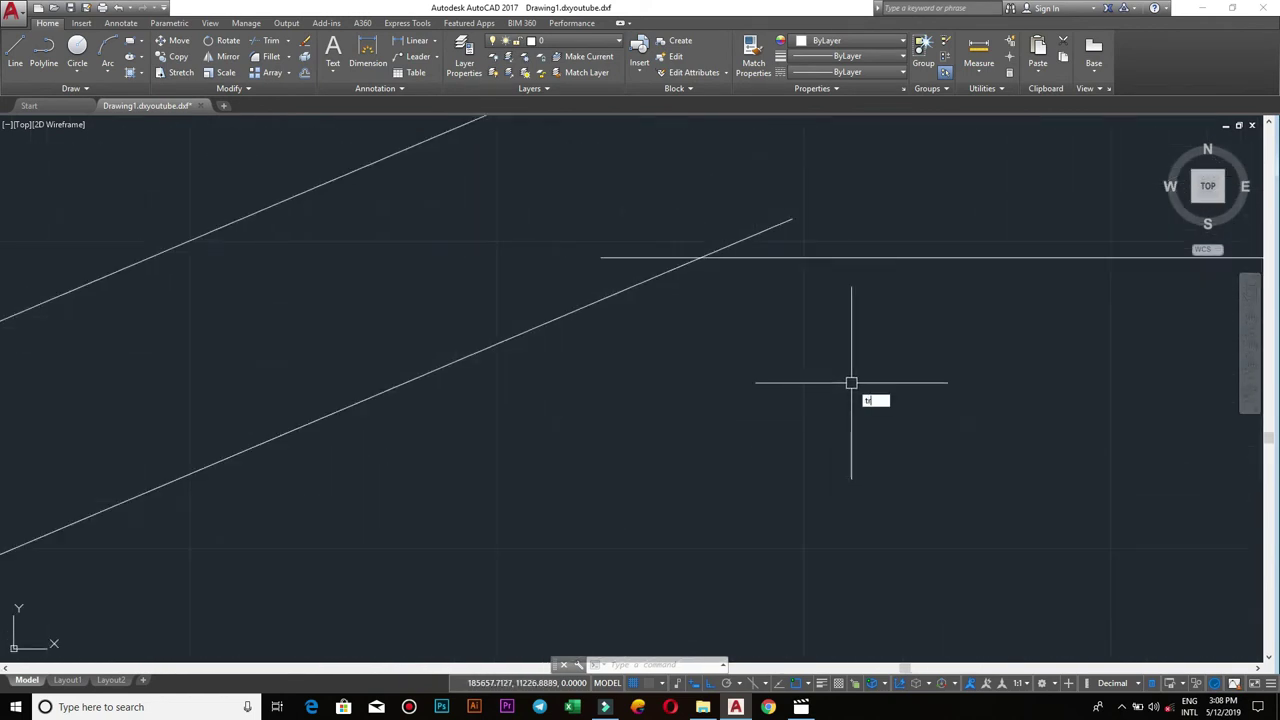
pyautogui.press('Return')
pyautogui.press('Return')
pyautogui.scroll(-3, 660, 240)
pyautogui.scroll(-1, 672, 330)
pyautogui.scroll(5, 678, 295)
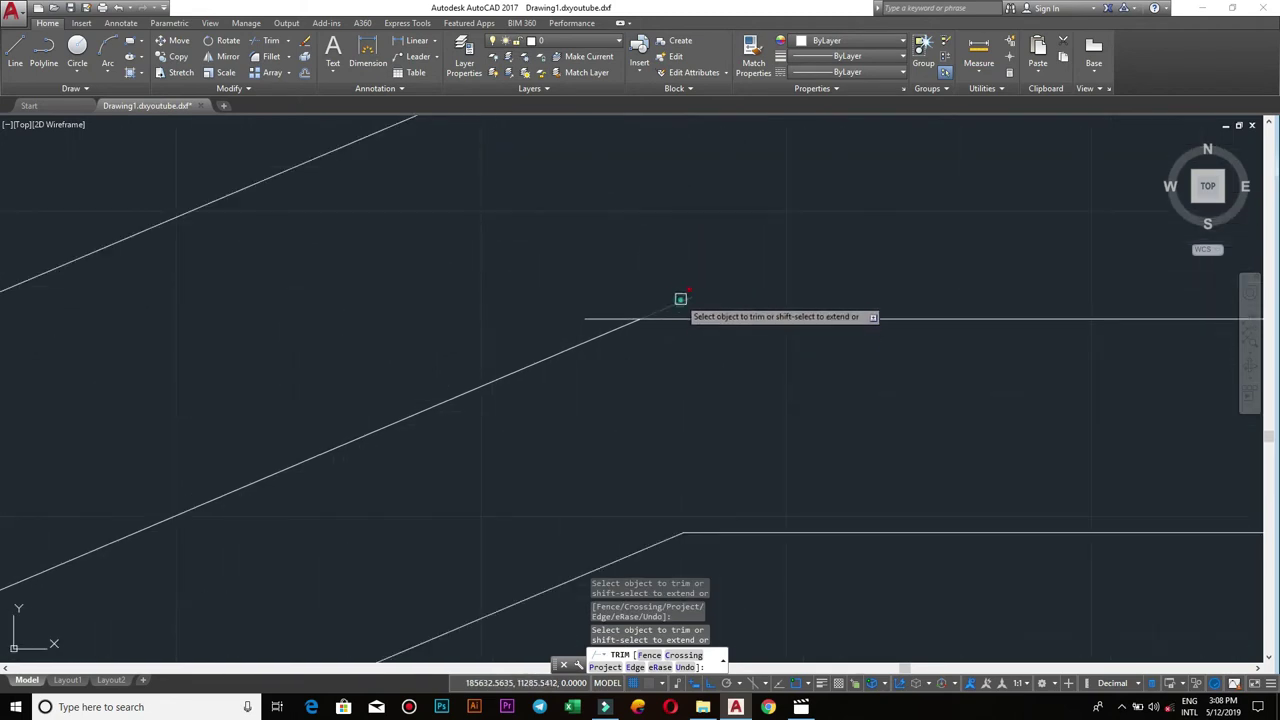
pyautogui.scroll(-3, 597, 322)
pyautogui.scroll(-5, 590, 330)
pyautogui.scroll(3, 328, 516)
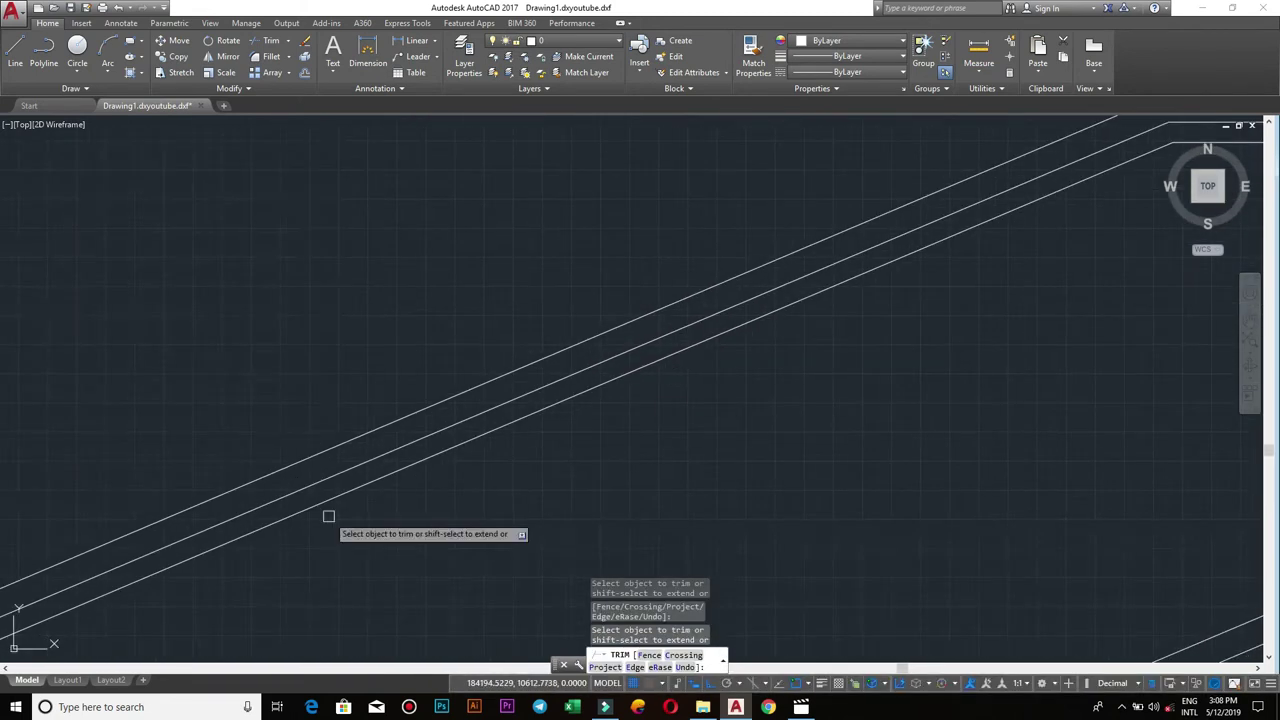
pyautogui.scroll(-2, 551, 477)
pyautogui.scroll(-2, 611, 391)
pyautogui.scroll(-1, 301, 418)
pyautogui.scroll(-2, 614, 523)
pyautogui.scroll(3, 609, 449)
pyautogui.scroll(2, 700, 420)
pyautogui.scroll(2, 548, 463)
pyautogui.press('Escape')
# - Erase the short stray line of about 9.4 units near the eave corner
pyautogui.click(530, 484)
pyautogui.click(462, 405)
pyautogui.press('Escape')
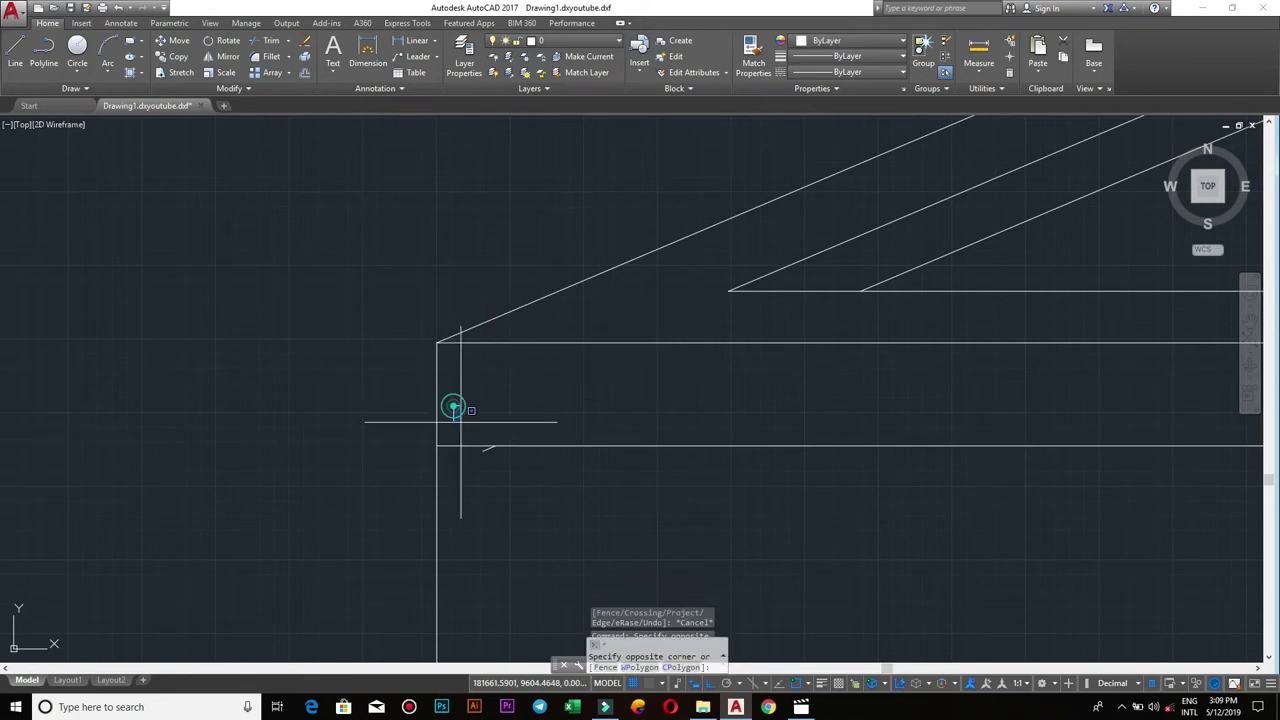
pyautogui.click(453, 406)
pyautogui.press('Escape')
pyautogui.click(471, 429)
pyautogui.click(509, 471)
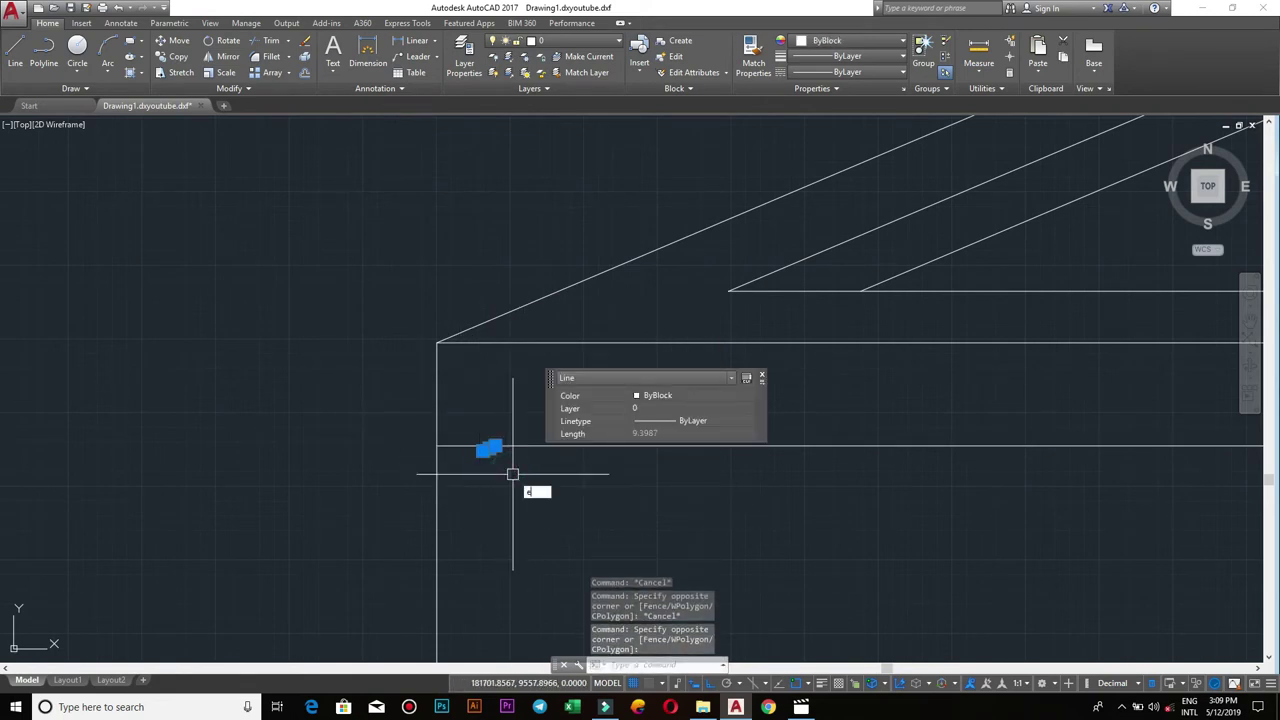
pyautogui.press('Return')
pyautogui.moveTo(520, 477); pyautogui.dragTo(894, 491, button='middle')
pyautogui.scroll(2, 717, 474)
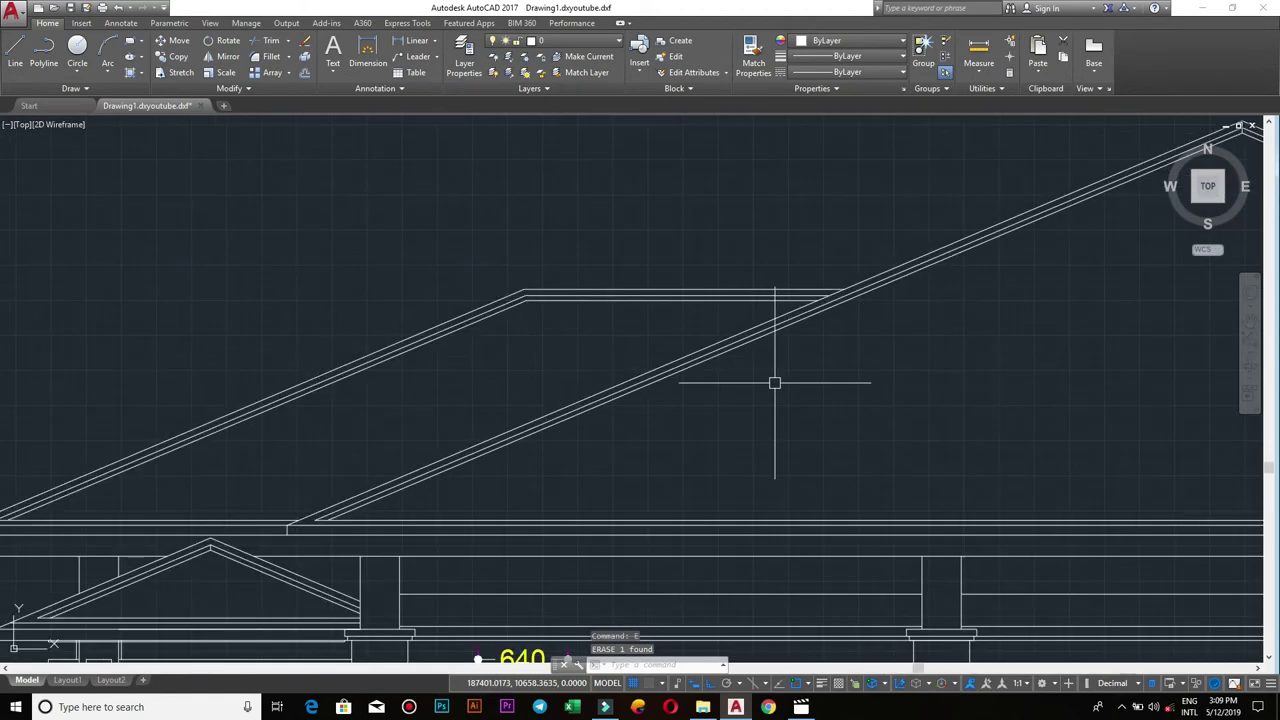
pyautogui.scroll(-3, 775, 383)
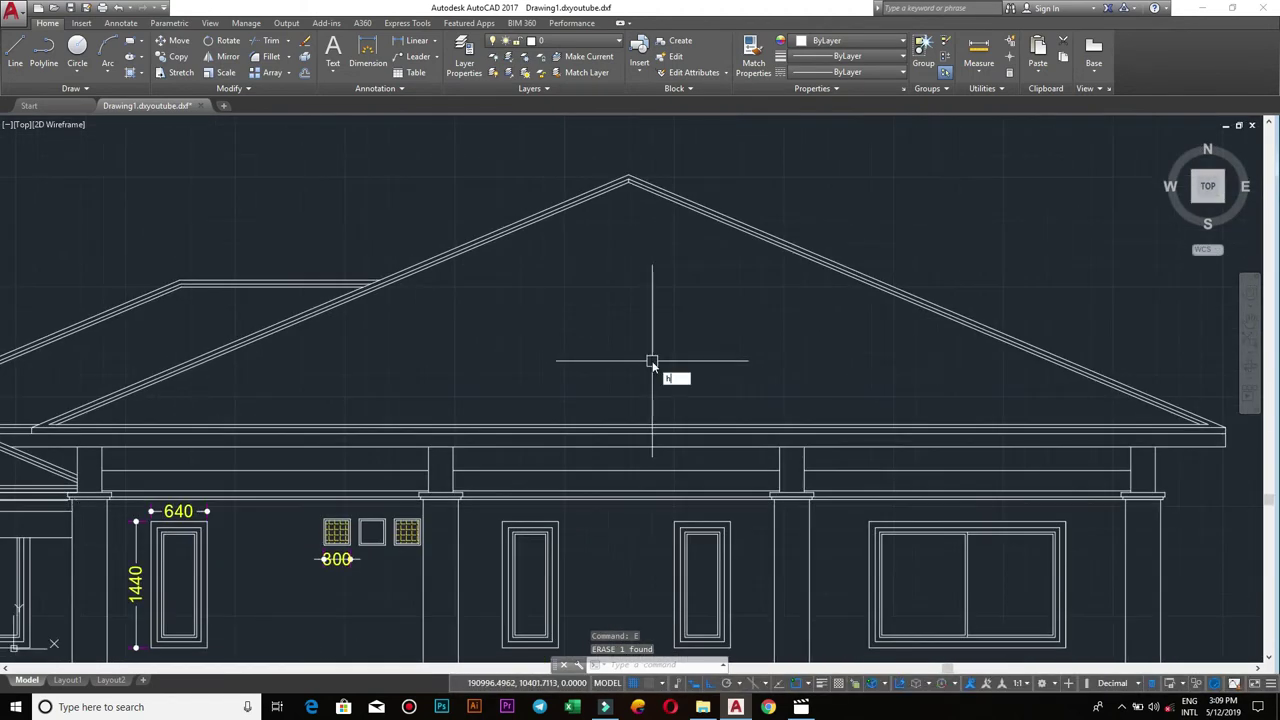
# - Hatch the front gable roof and the left roof plane in orange
pyautogui.press('Return')
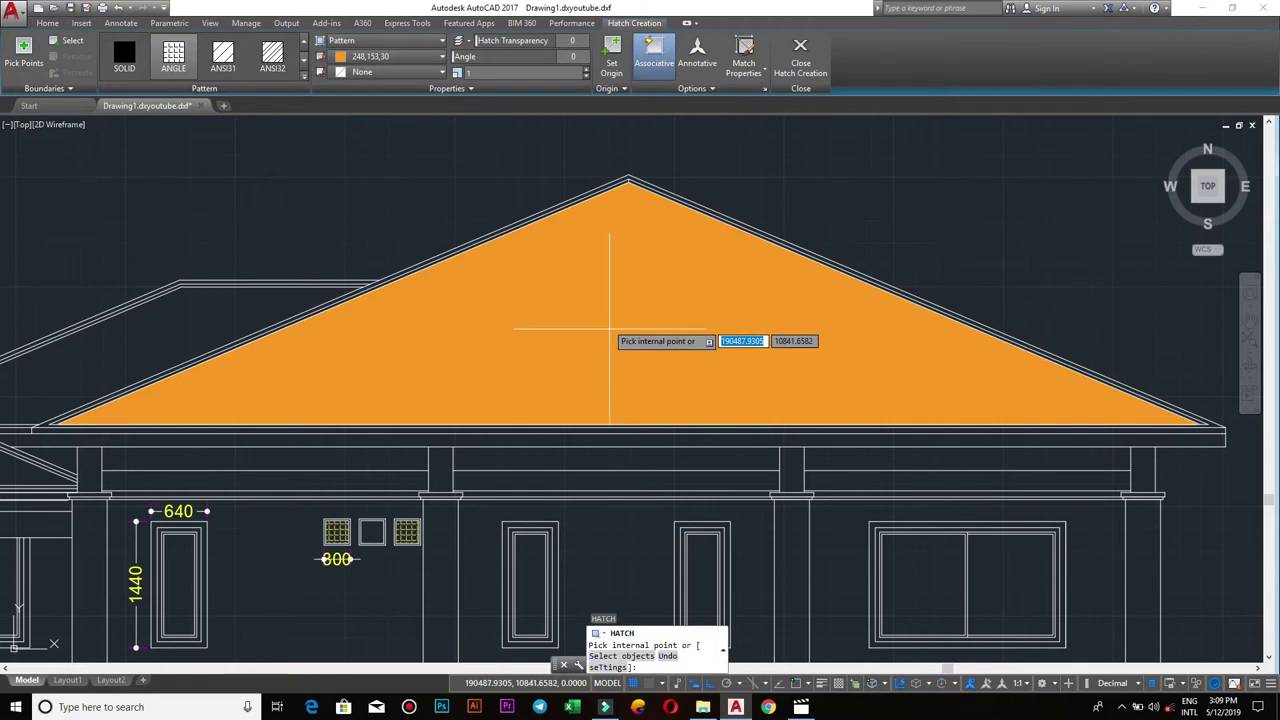
pyautogui.click(605, 338)
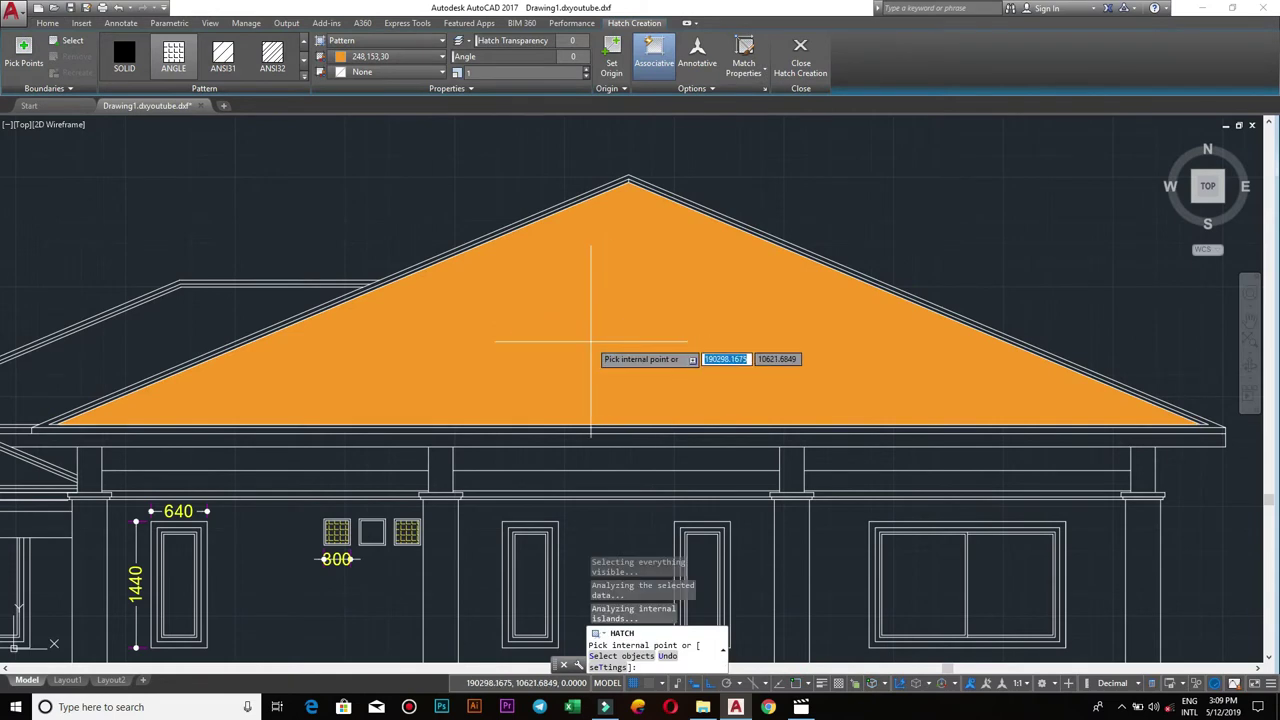
pyautogui.click(200, 326)
pyautogui.scroll(-3, 770, 253)
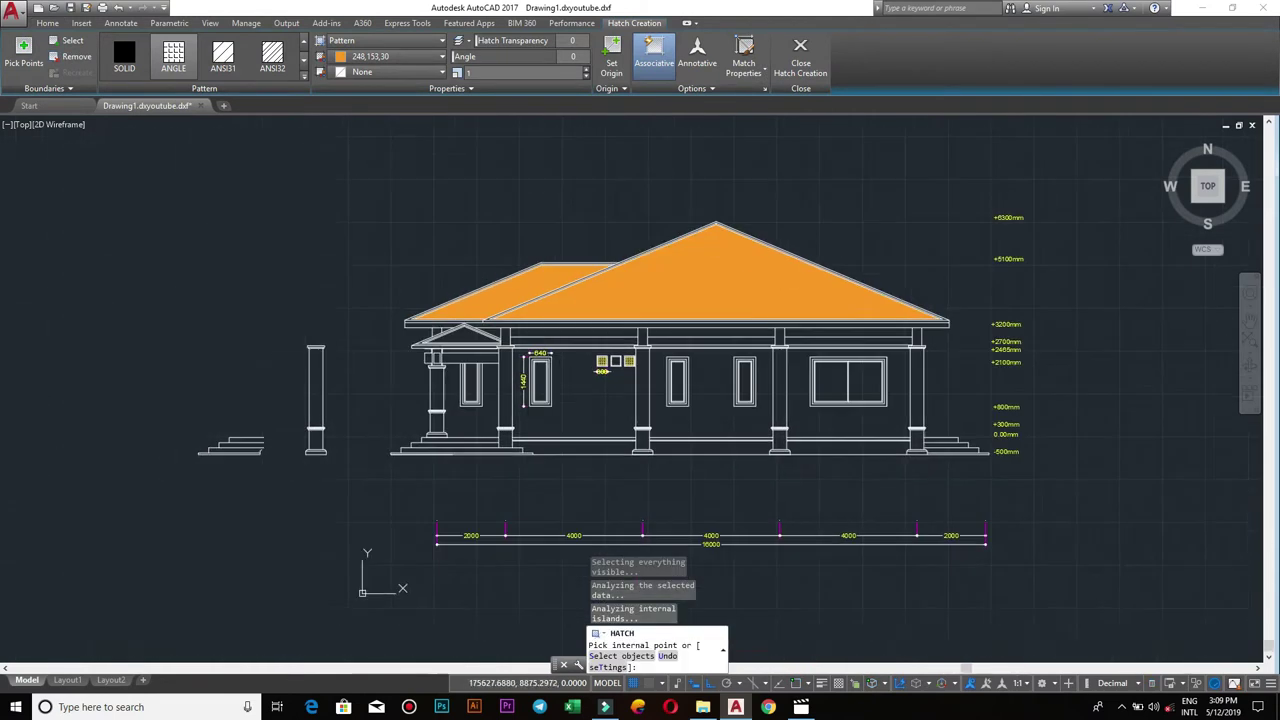
pyautogui.press('Escape')
# - Start matching properties from the other elevation's tiled roof
pyautogui.moveTo(255, 290); pyautogui.dragTo(610, 282, button='middle')
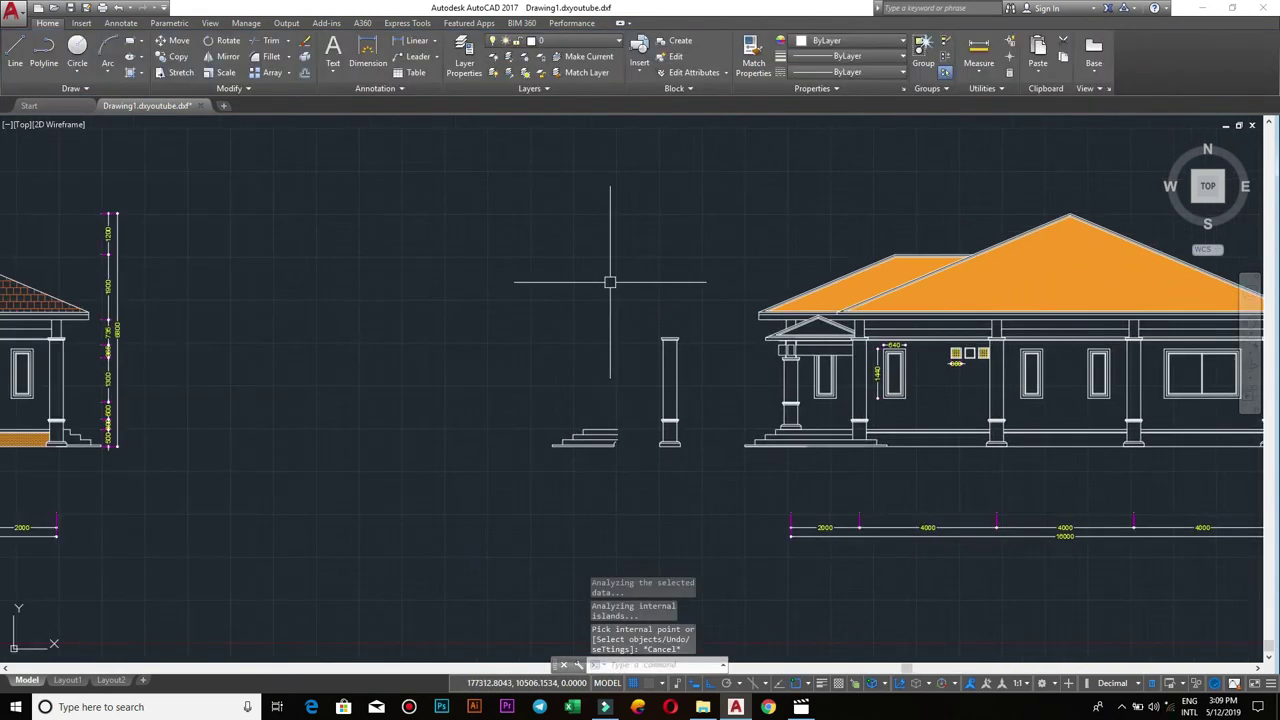
pyautogui.write('MA')
pyautogui.press('Return')
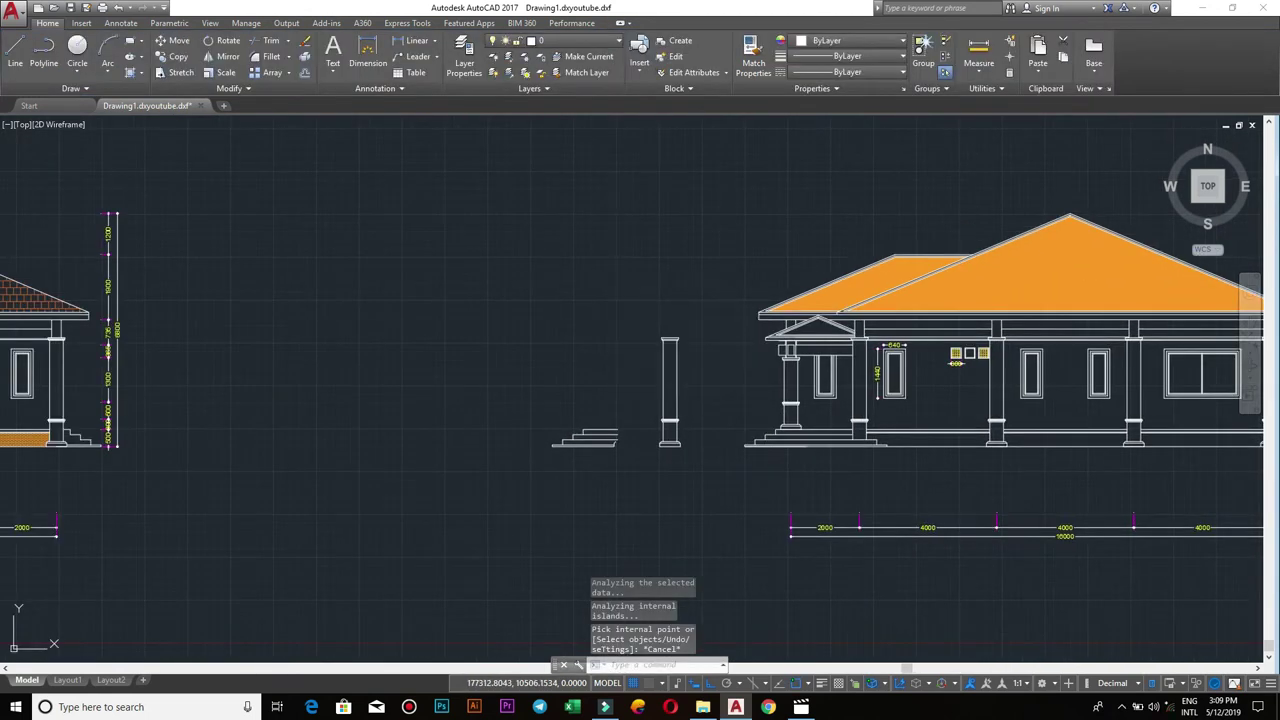
pyautogui.moveTo(213, 349); pyautogui.dragTo(728, 337, button='middle')
# - Copy the tile pattern from the tiled roof hatch onto the orange roof hatch
pyautogui.click(560, 280)
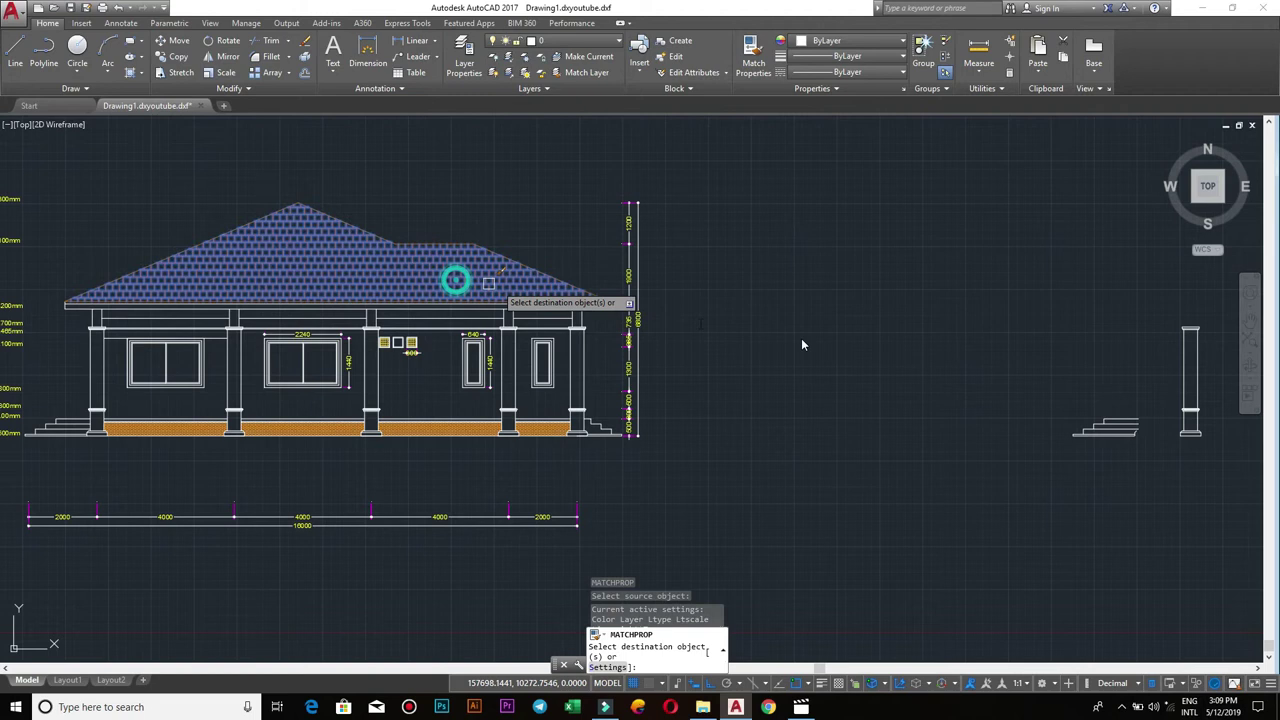
pyautogui.scroll(-3, 429, 331)
pyautogui.scroll(3, 562, 262)
pyautogui.click(447, 239)
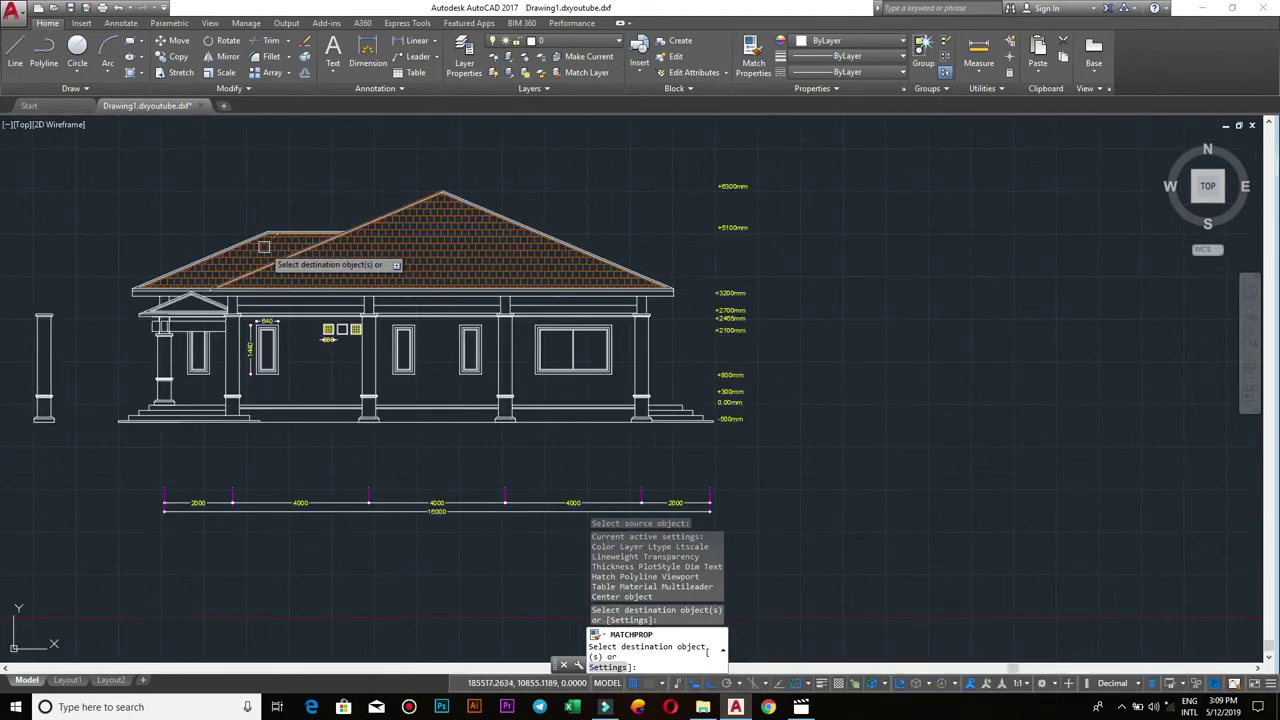
pyautogui.scroll(3, 285, 257)
pyautogui.scroll(3, 614, 251)
pyautogui.press('Escape')
pyautogui.scroll(2, 650, 226)
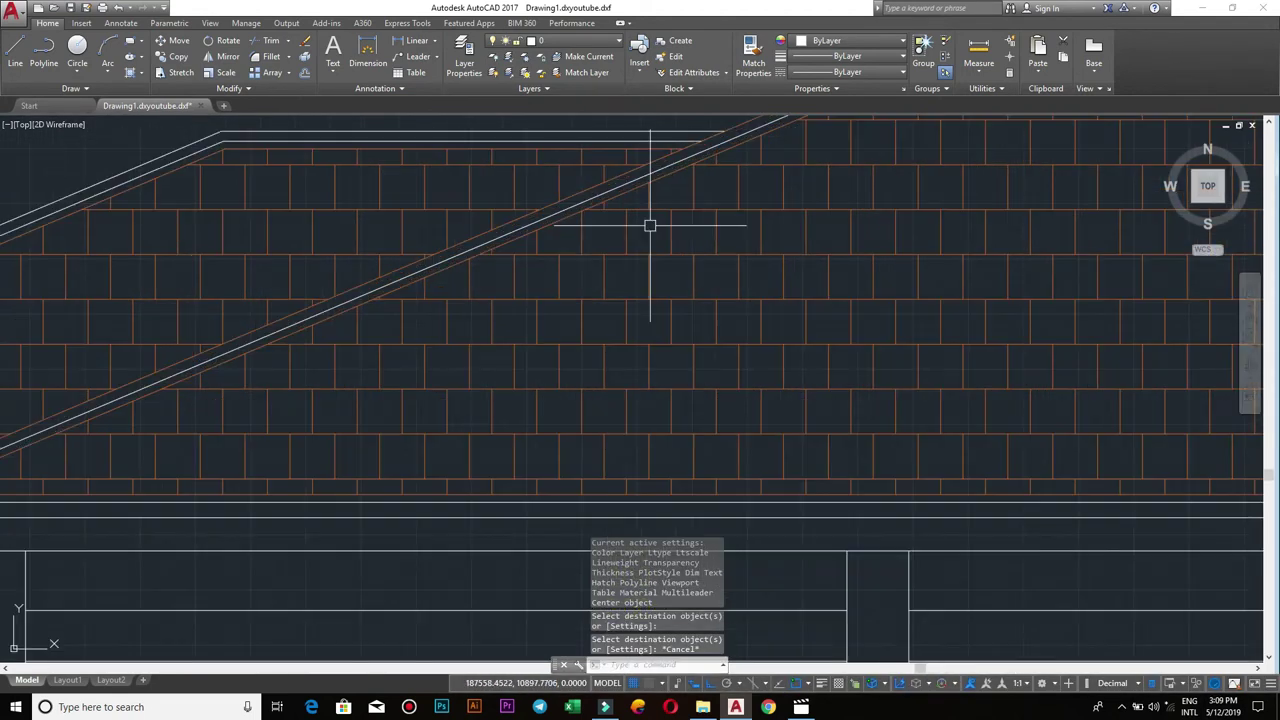
pyautogui.scroll(-3, 745, 224)
pyautogui.scroll(-2, 586, 337)
pyautogui.scroll(2, 669, 314)
pyautogui.scroll(2, 768, 224)
pyautogui.moveTo(768, 224); pyautogui.dragTo(727, 294, button='middle')
# - Match a white roof line's properties onto the orange upper roof line and roof hatch
pyautogui.press('Return')
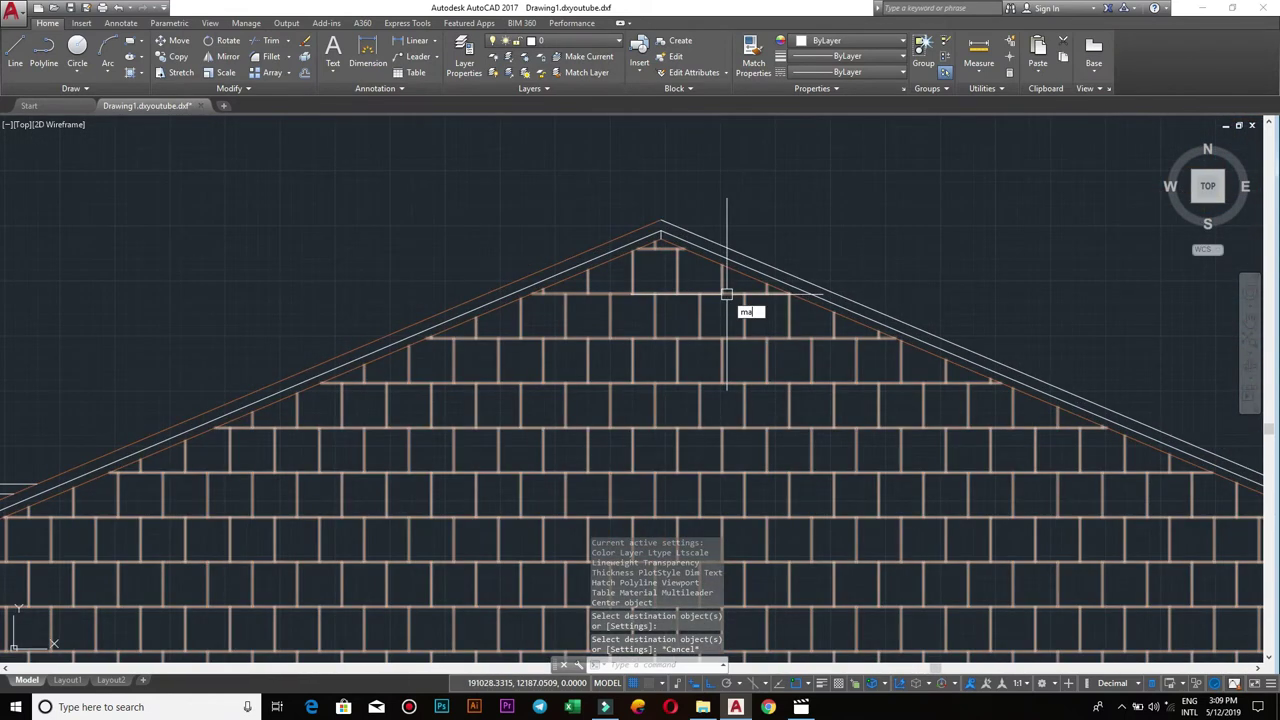
pyautogui.click(780, 287)
pyautogui.scroll(3, 780, 280)
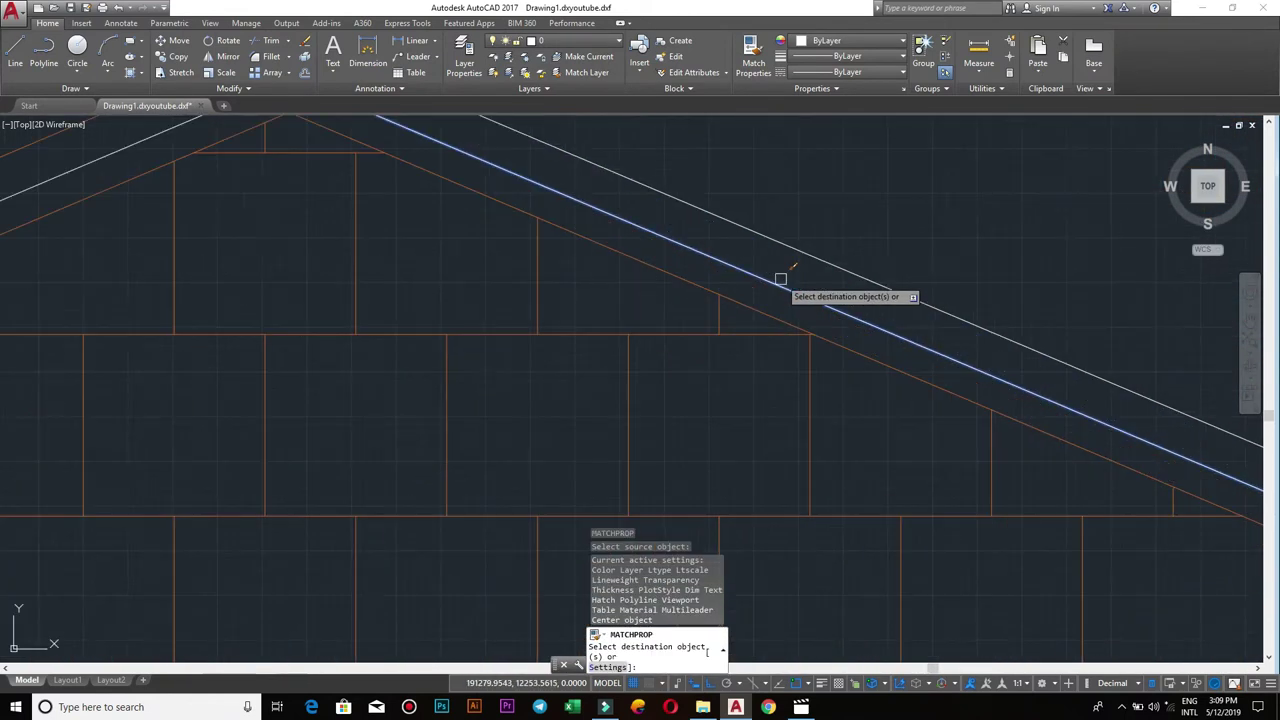
pyautogui.scroll(-2, 771, 317)
pyautogui.moveTo(771, 317); pyautogui.dragTo(727, 295, button='middle')
pyautogui.scroll(2, 554, 194)
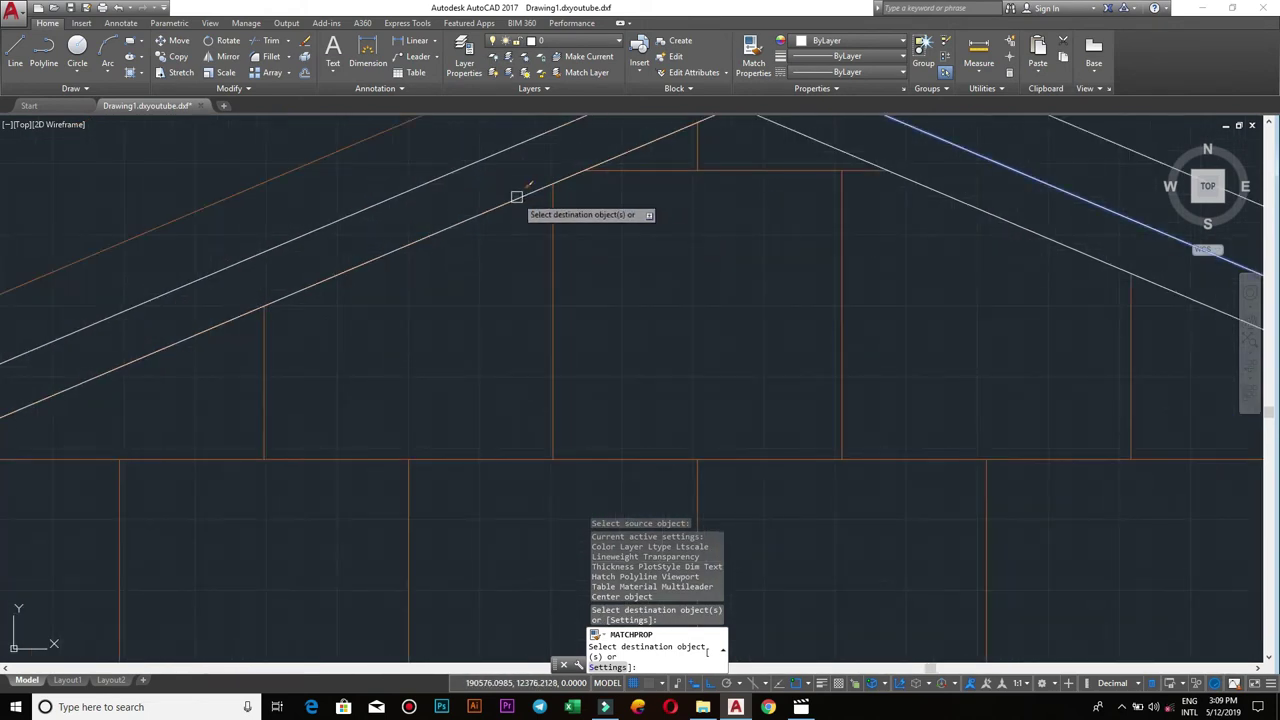
pyautogui.scroll(1, 520, 200)
pyautogui.click(529, 229)
pyautogui.scroll(-3, 490, 300)
pyautogui.scroll(2, 460, 375)
pyautogui.scroll(1, 693, 205)
pyautogui.click(427, 460)
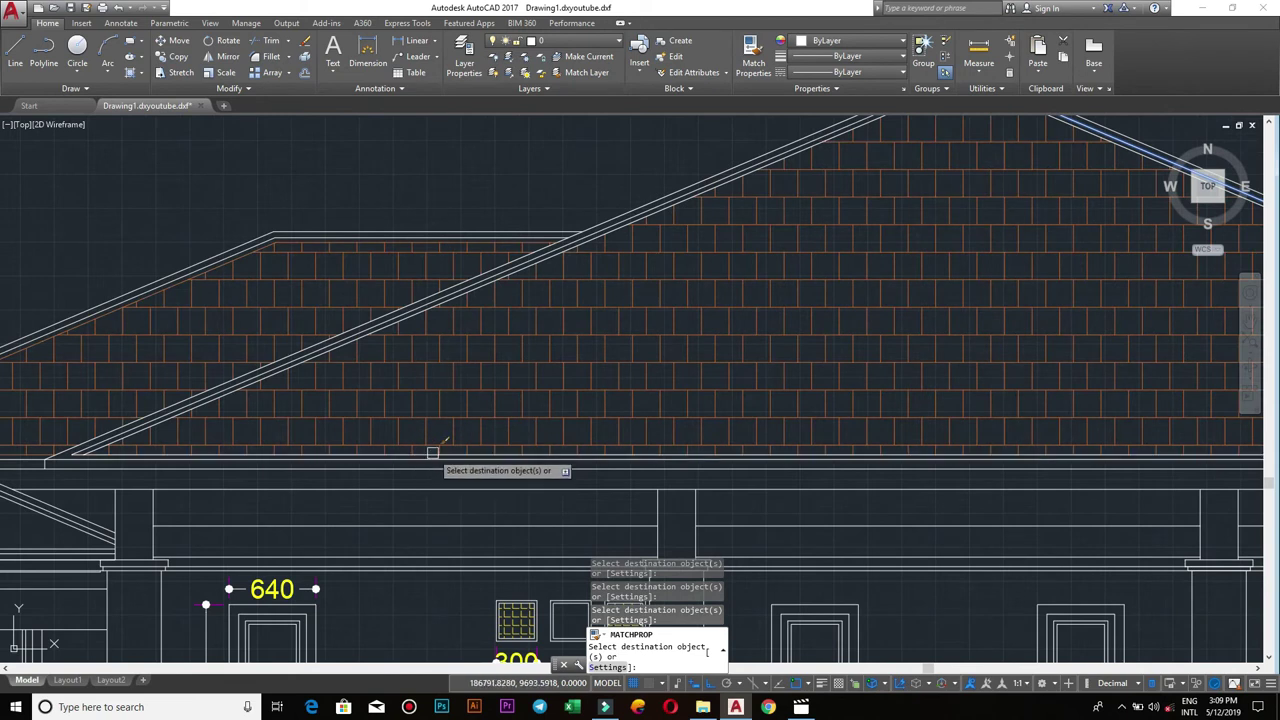
pyautogui.scroll(4, 427, 460)
pyautogui.scroll(-5, 500, 470)
pyautogui.scroll(2, 600, 508)
pyautogui.scroll(1, 730, 343)
pyautogui.scroll(-1, 770, 438)
pyautogui.scroll(-4, 799, 399)
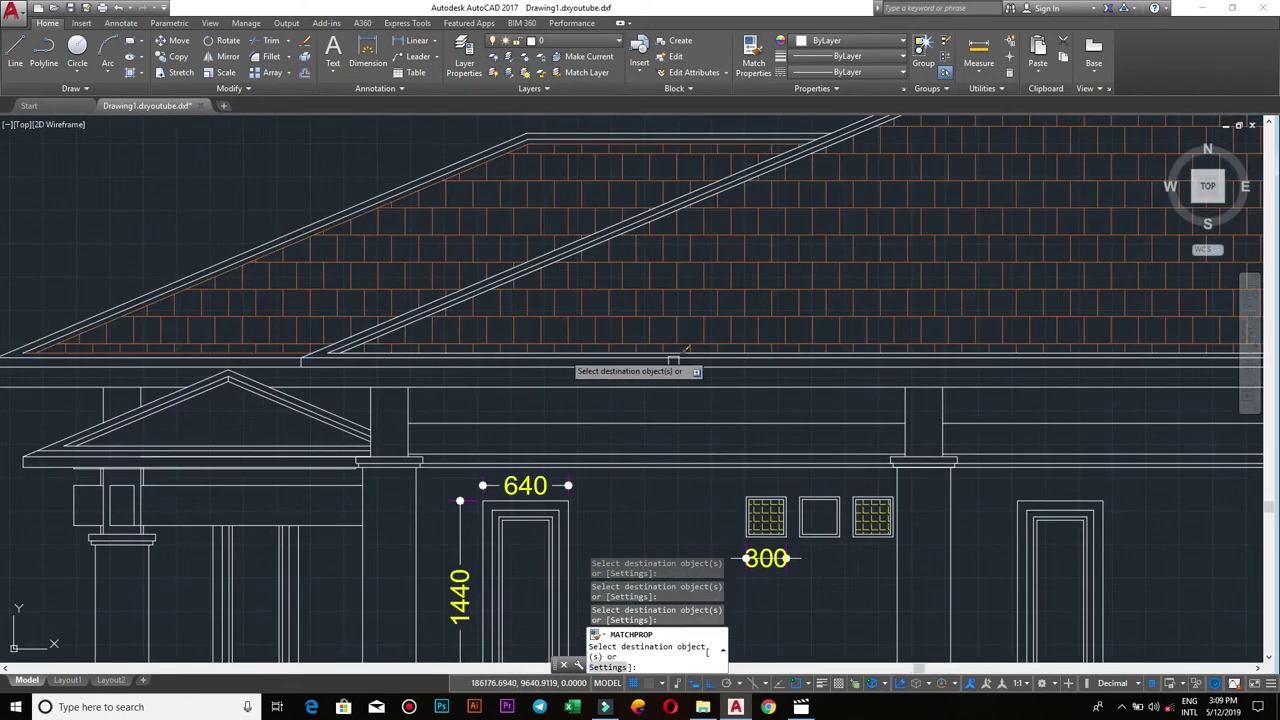
pyautogui.scroll(-2, 787, 380)
pyautogui.moveTo(807, 397); pyautogui.dragTo(898, 241, button='middle')
pyautogui.press('Escape')
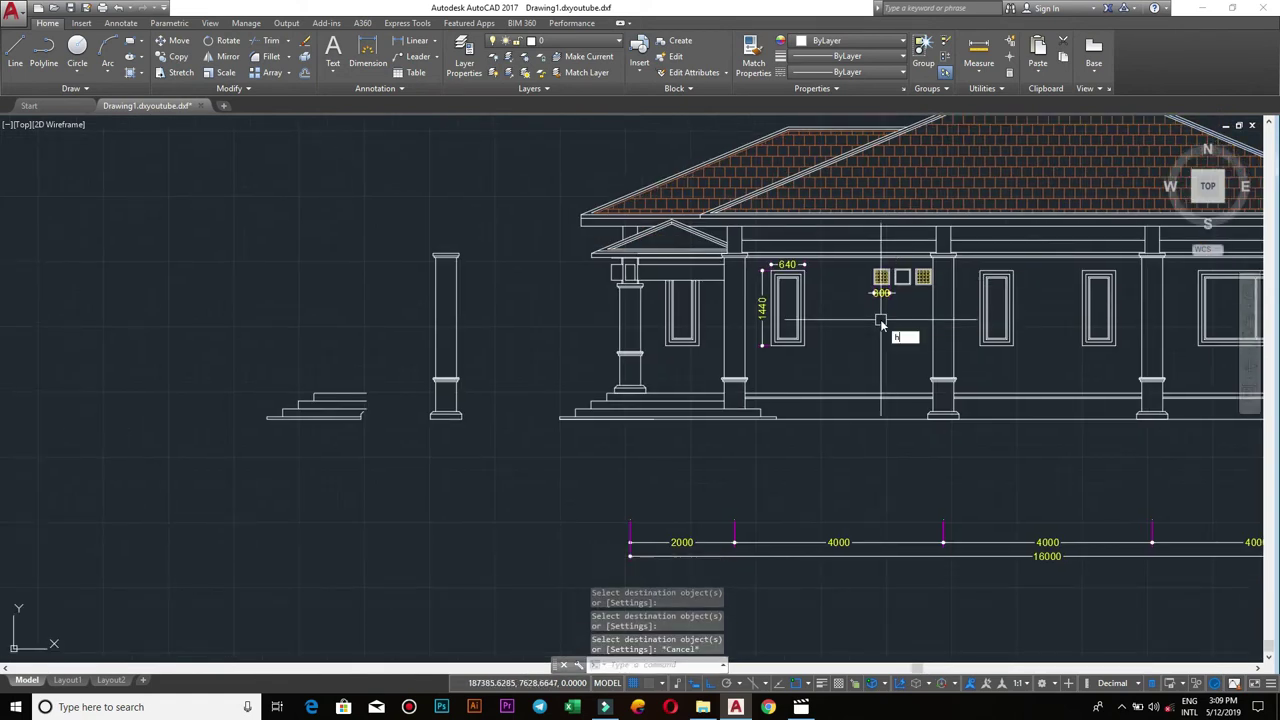
# - Hatch the plinth strip between the right-hand columns in orange
pyautogui.write('h')
pyautogui.press('Return')
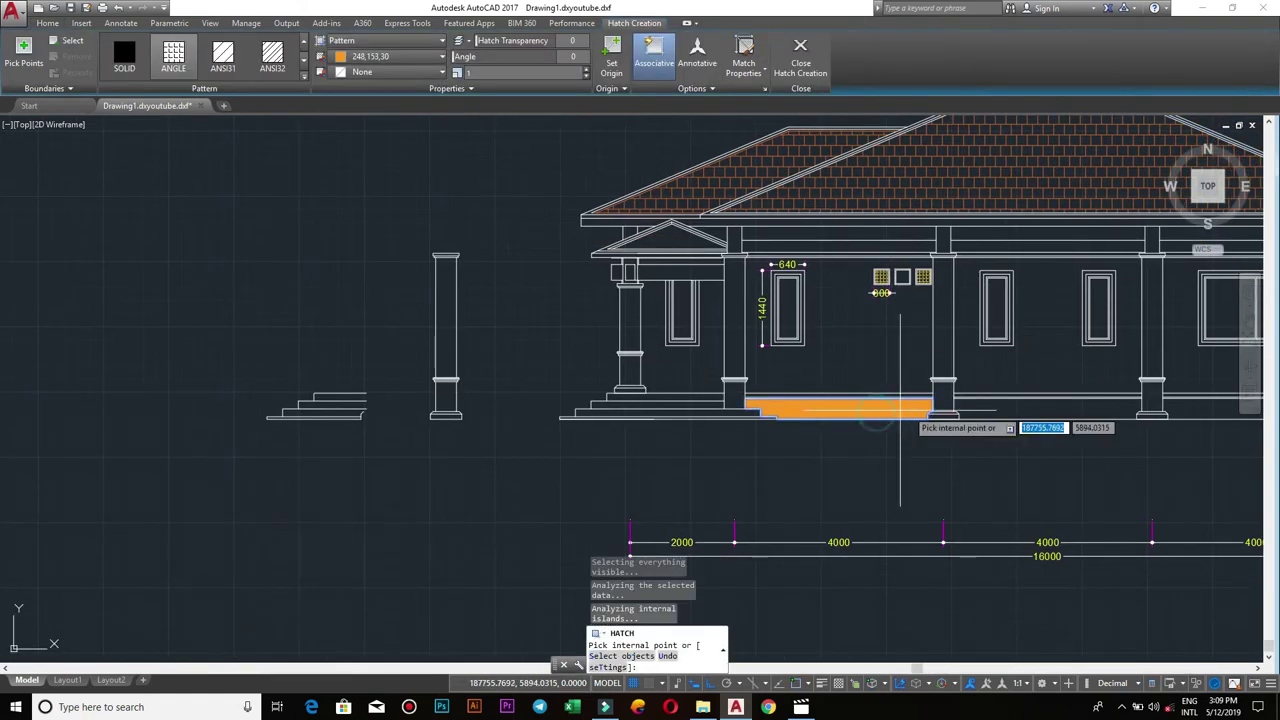
pyautogui.moveTo(1007, 415); pyautogui.dragTo(682, 407, button='middle')
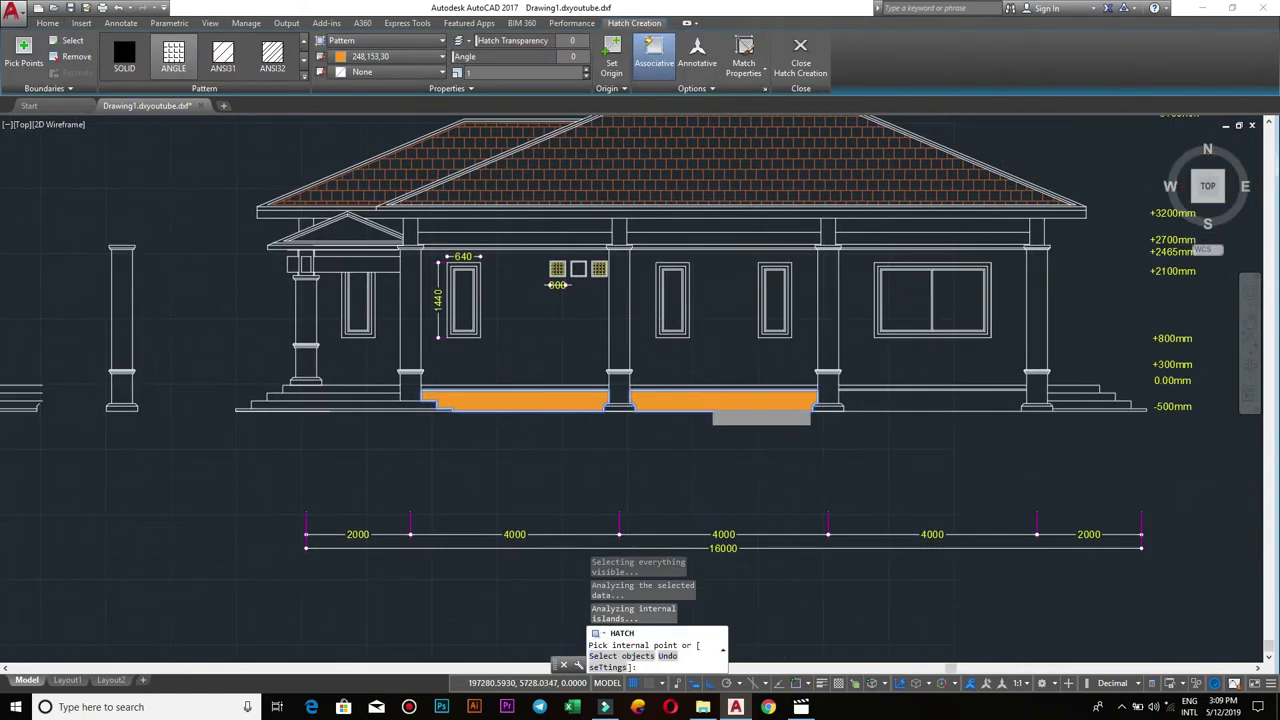
pyautogui.click(891, 397)
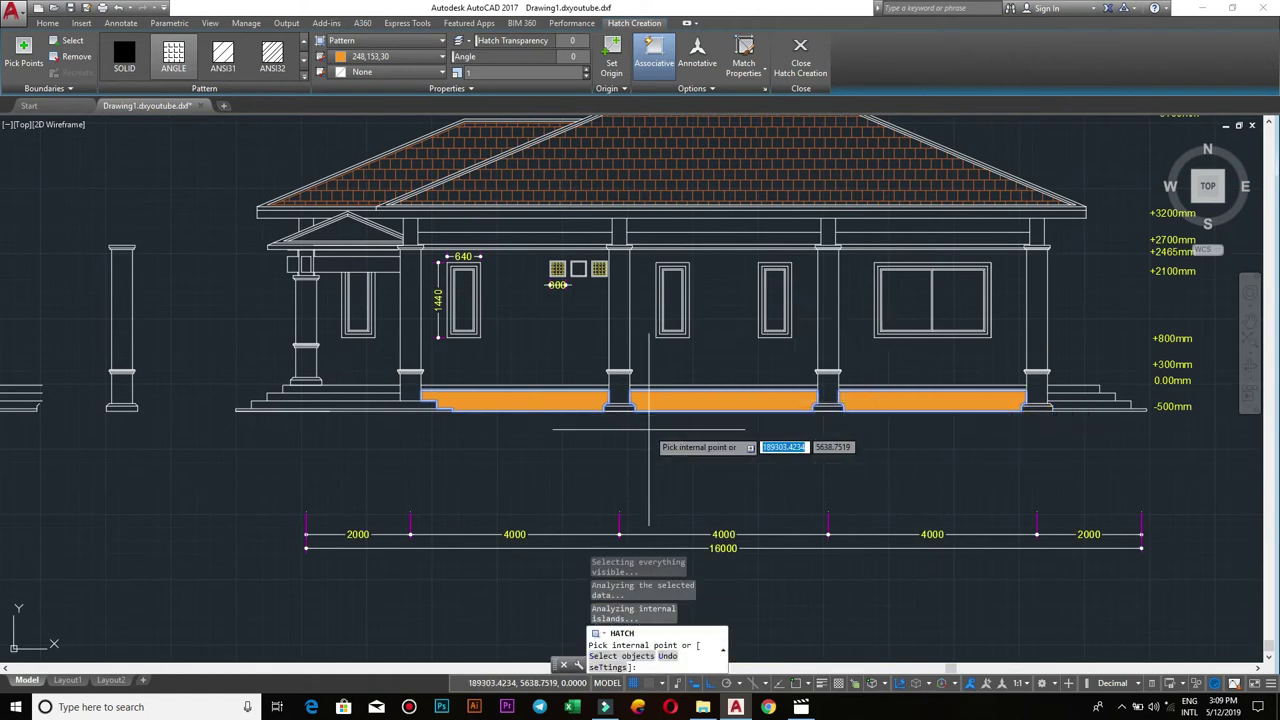
pyautogui.press('Escape')
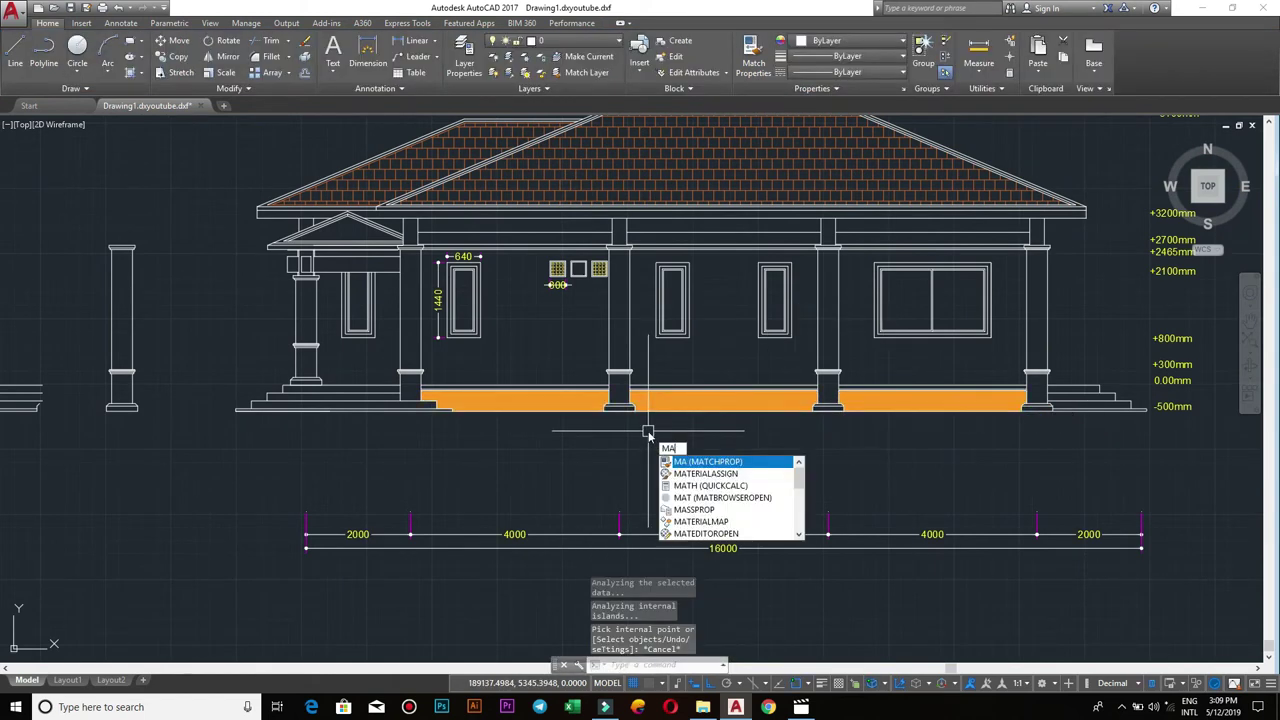
# - Begin matching properties with the orange plinth hatch as source, then cancel and reframe both elevations
pyautogui.press('Return')
pyautogui.scroll(-8, 624, 454)
pyautogui.scroll(6, 585, 412)
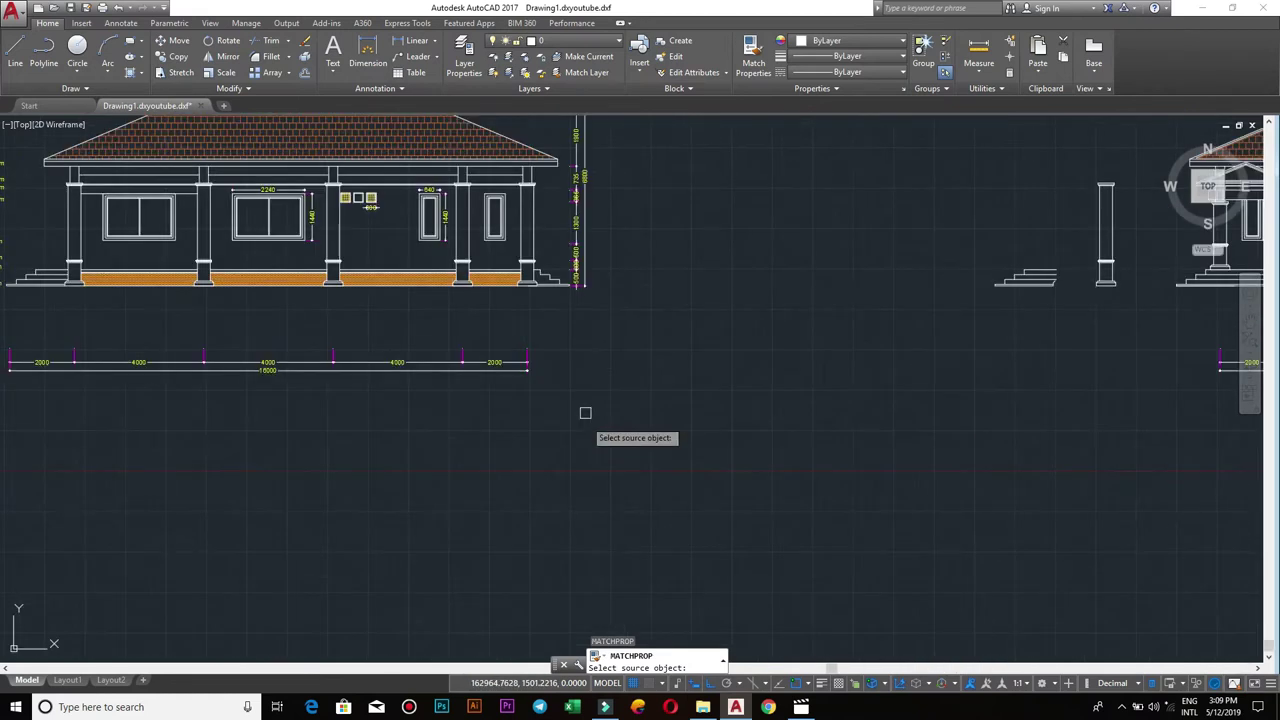
pyautogui.scroll(5, 377, 271)
pyautogui.click(423, 303)
pyautogui.scroll(-2, 569, 360)
pyautogui.scroll(2, 360, 466)
pyautogui.moveTo(360, 466); pyautogui.dragTo(860, 447, button='middle')
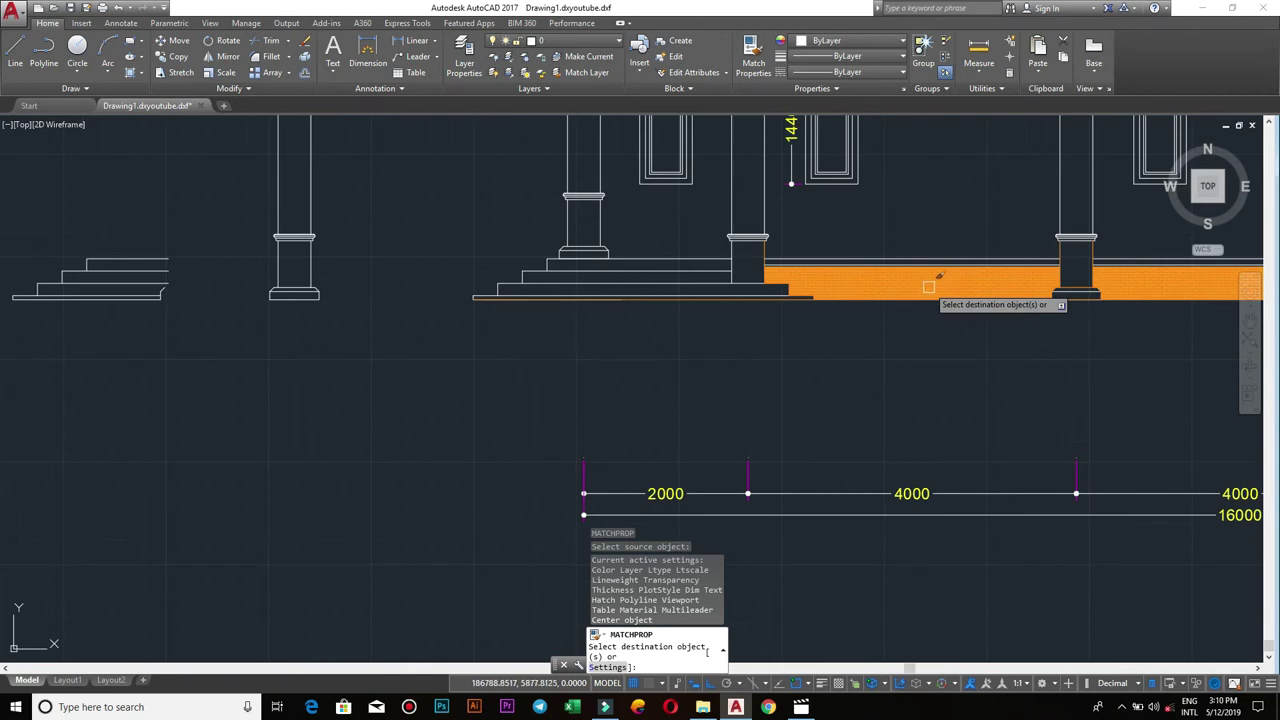
pyautogui.scroll(4, 929, 285)
pyautogui.scroll(-3, 749, 360)
pyautogui.press('Escape')
pyautogui.moveTo(749, 360)
pyautogui.mouseDown(button='middle')
pyautogui.moveTo(1064, 360)
pyautogui.moveTo(404, 300)
pyautogui.moveTo(545, 289)
pyautogui.mouseUp(button='middle')
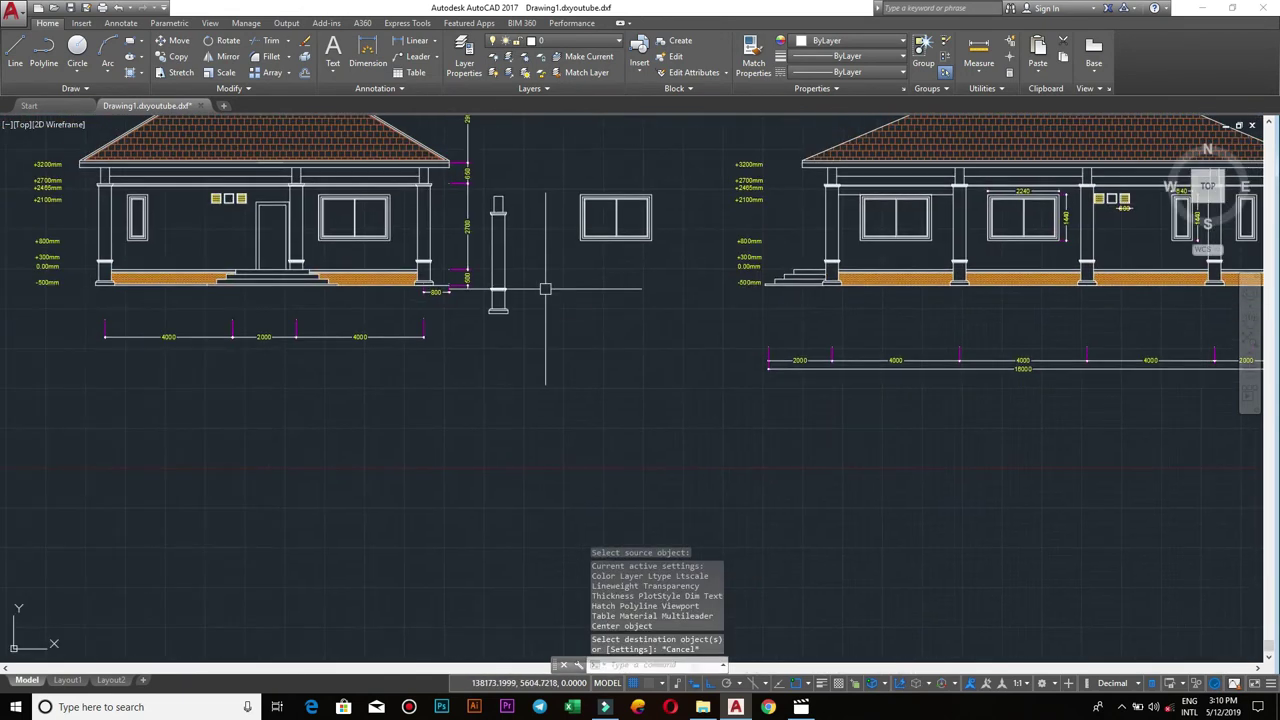
pyautogui.write('ma')
# - Match the brick plinth hatch onto the orange plinth so it shows the brick pattern
pyautogui.press('Return')
pyautogui.scroll(7, 372, 293)
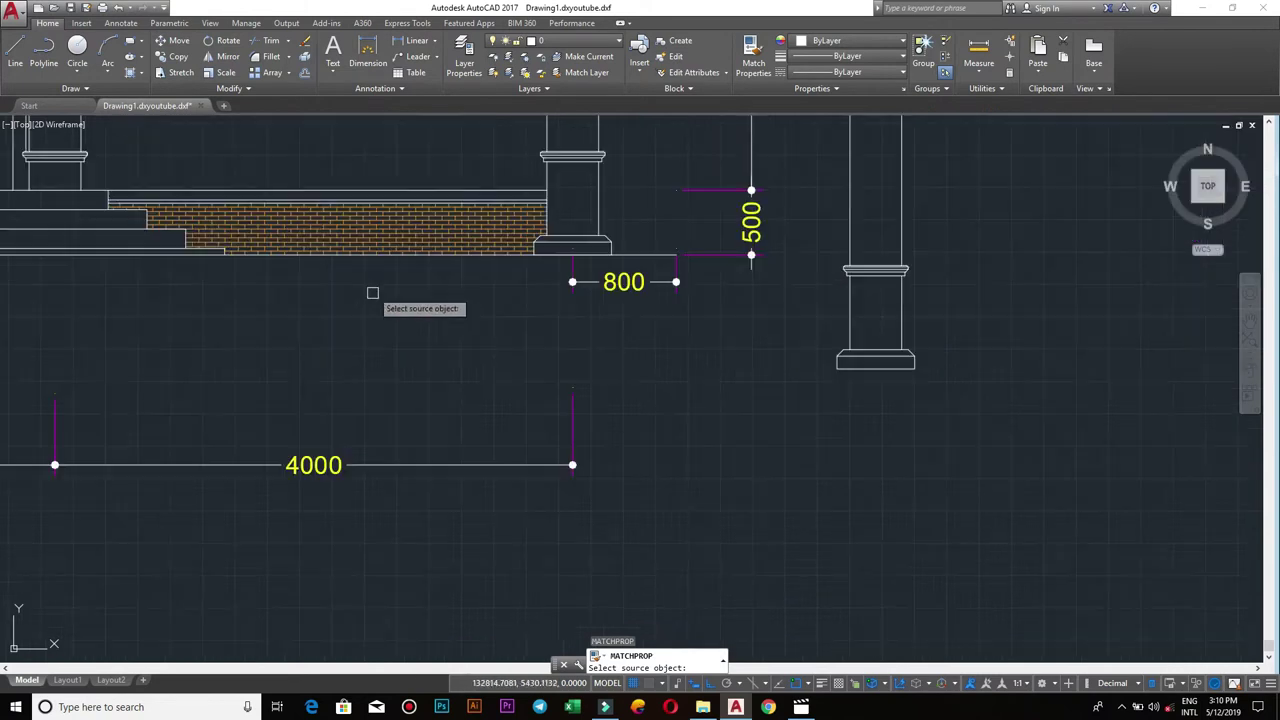
pyautogui.click(370, 236)
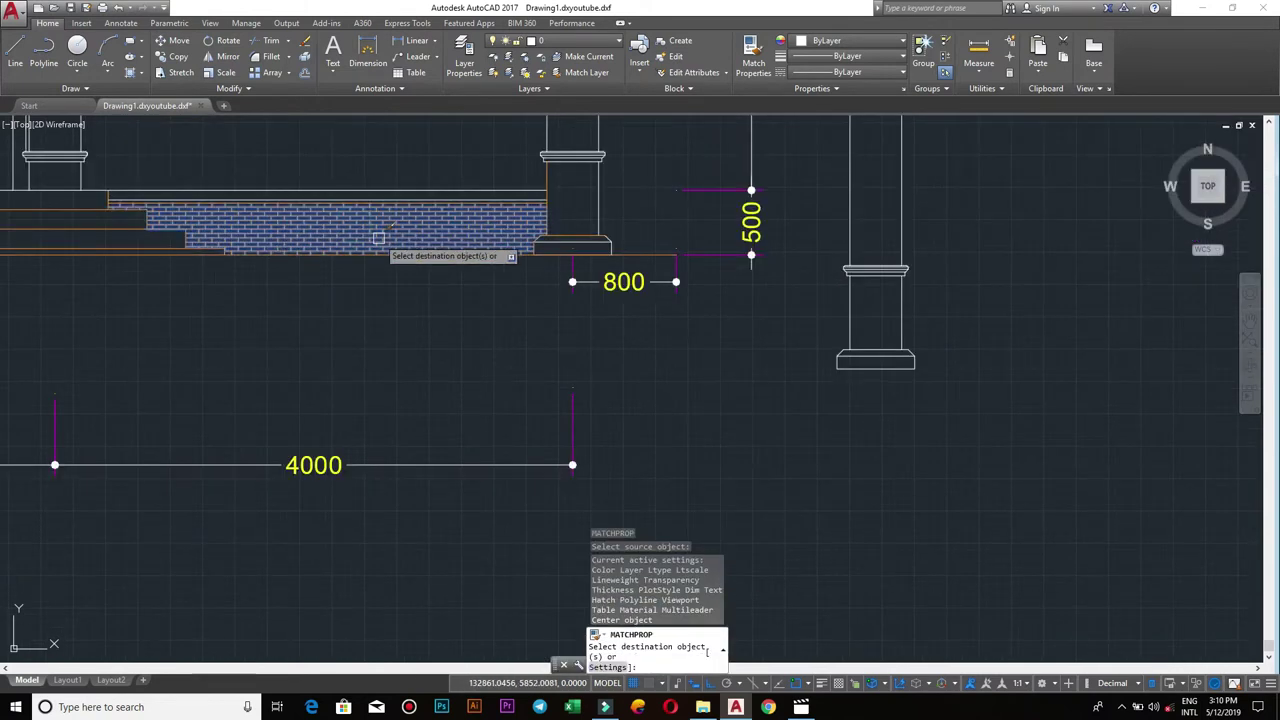
pyautogui.hotkey('ctrl', 'z')
pyautogui.scroll(-5, 380, 265)
pyautogui.moveTo(386, 345); pyautogui.dragTo(508, 374, button='middle')
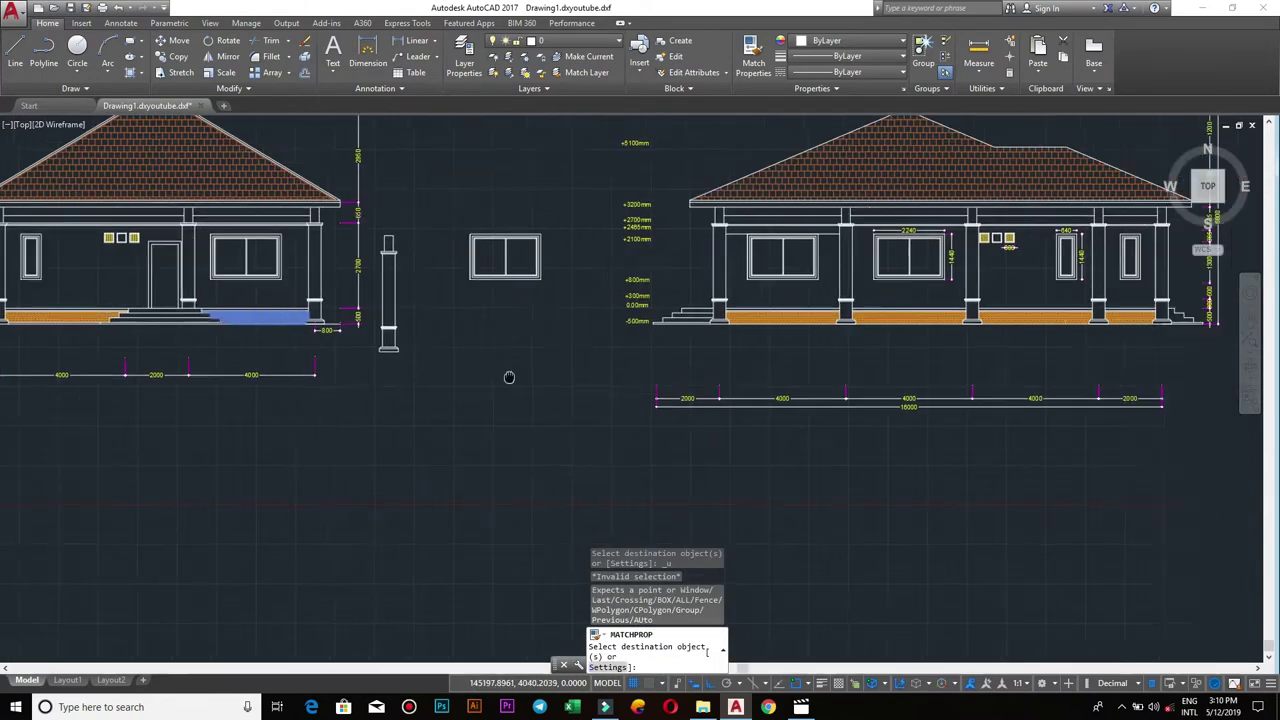
pyautogui.scroll(2, 508, 374)
pyautogui.scroll(3, 1104, 322)
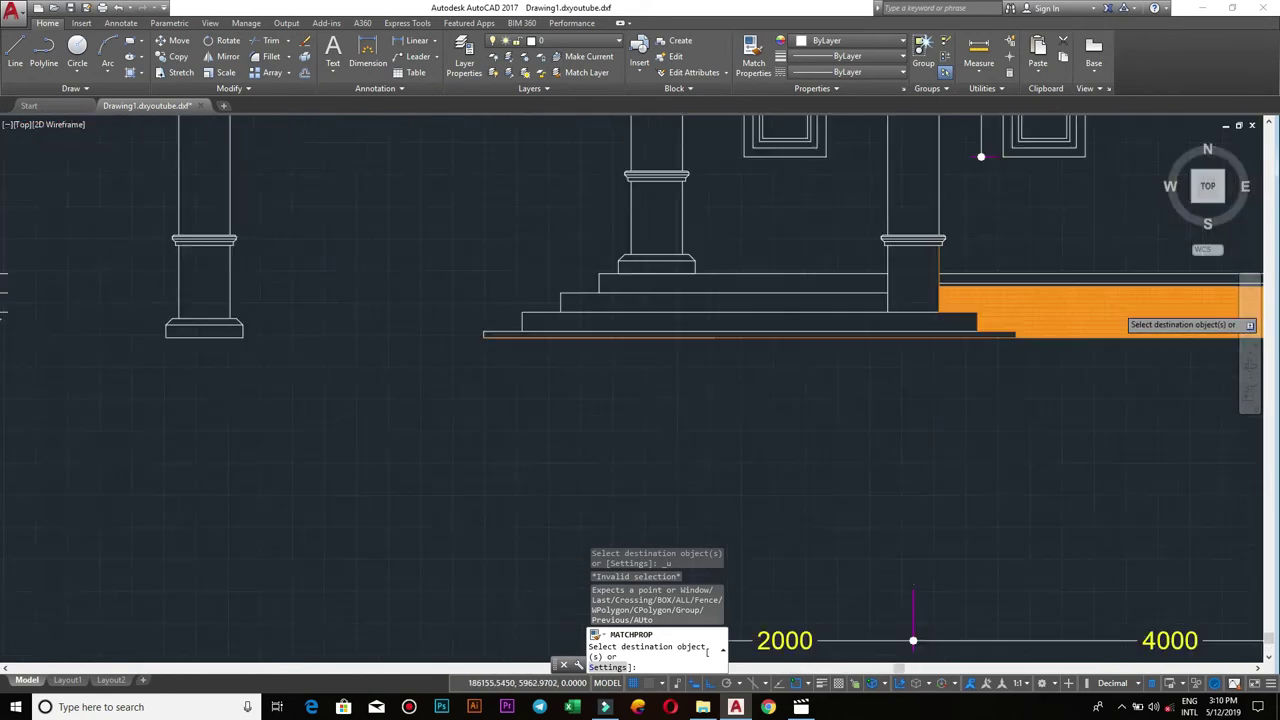
pyautogui.scroll(2, 1104, 318)
pyautogui.click(1100, 313)
pyautogui.scroll(-3, 1100, 313)
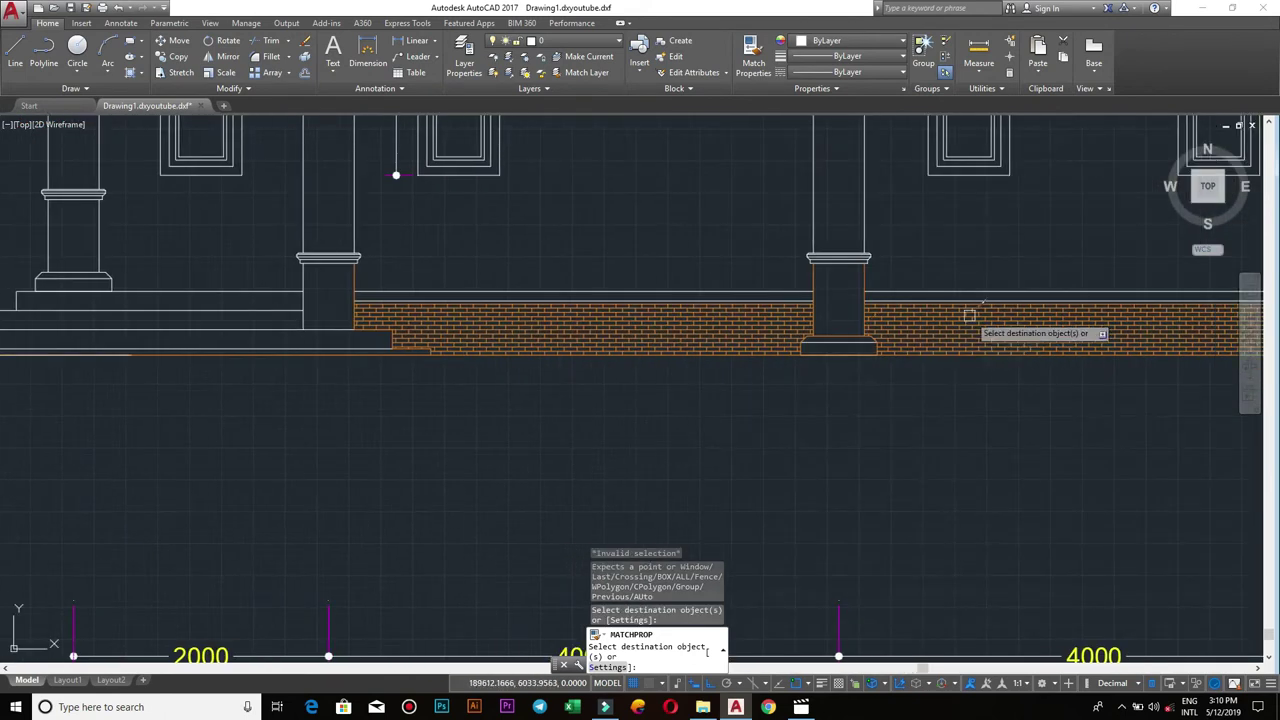
pyautogui.scroll(-3, 988, 327)
pyautogui.scroll(4, 757, 314)
pyautogui.scroll(2, 609, 360)
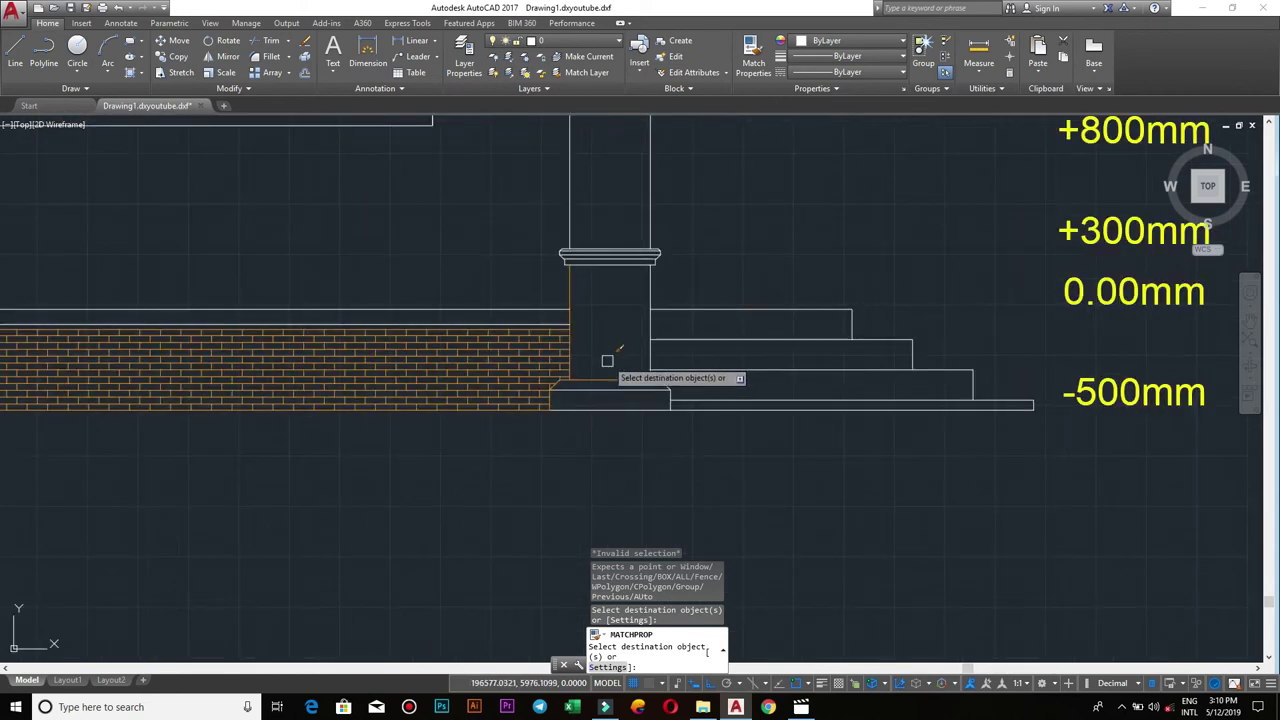
pyautogui.press('Escape')
# - Using the white column base as source, turn the first column's orange edge white
pyautogui.press('Return')
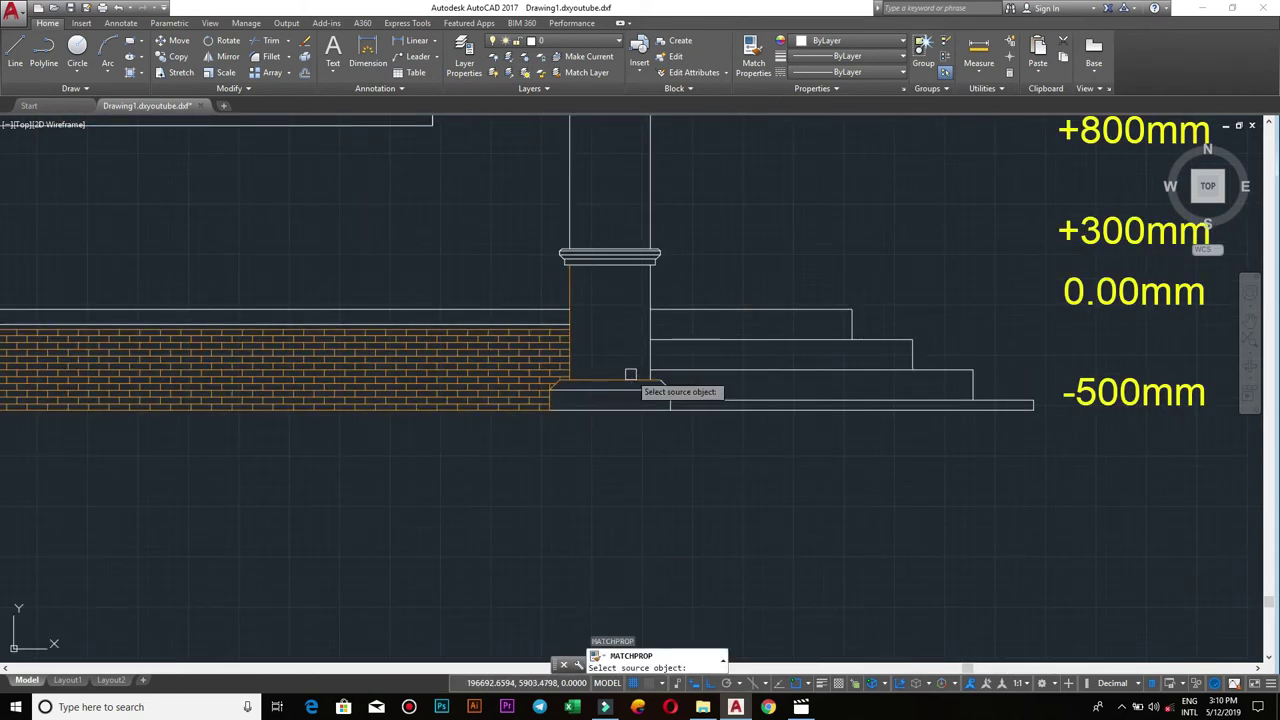
pyautogui.click(636, 389)
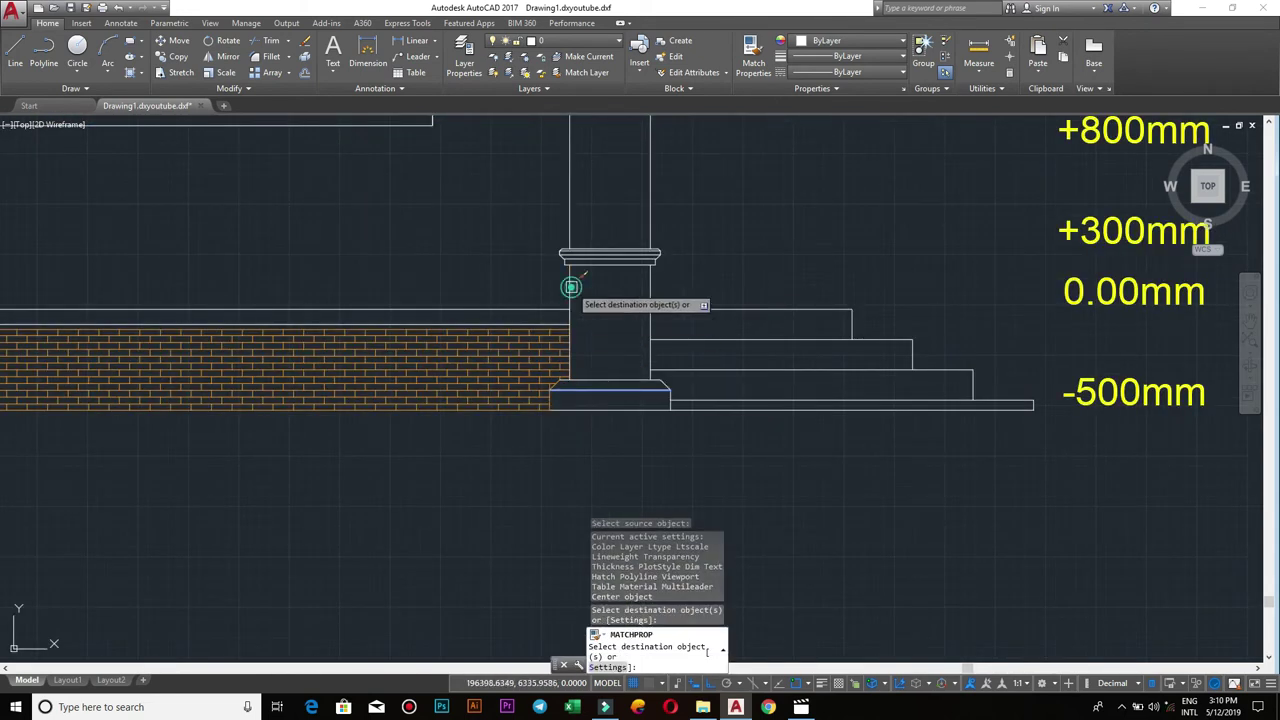
pyautogui.scroll(-1, 570, 287)
pyautogui.scroll(5, 445, 360)
pyautogui.scroll(-4, 400, 400)
pyautogui.moveTo(350, 432); pyautogui.dragTo(655, 425, button='middle')
pyautogui.scroll(5, 688, 386)
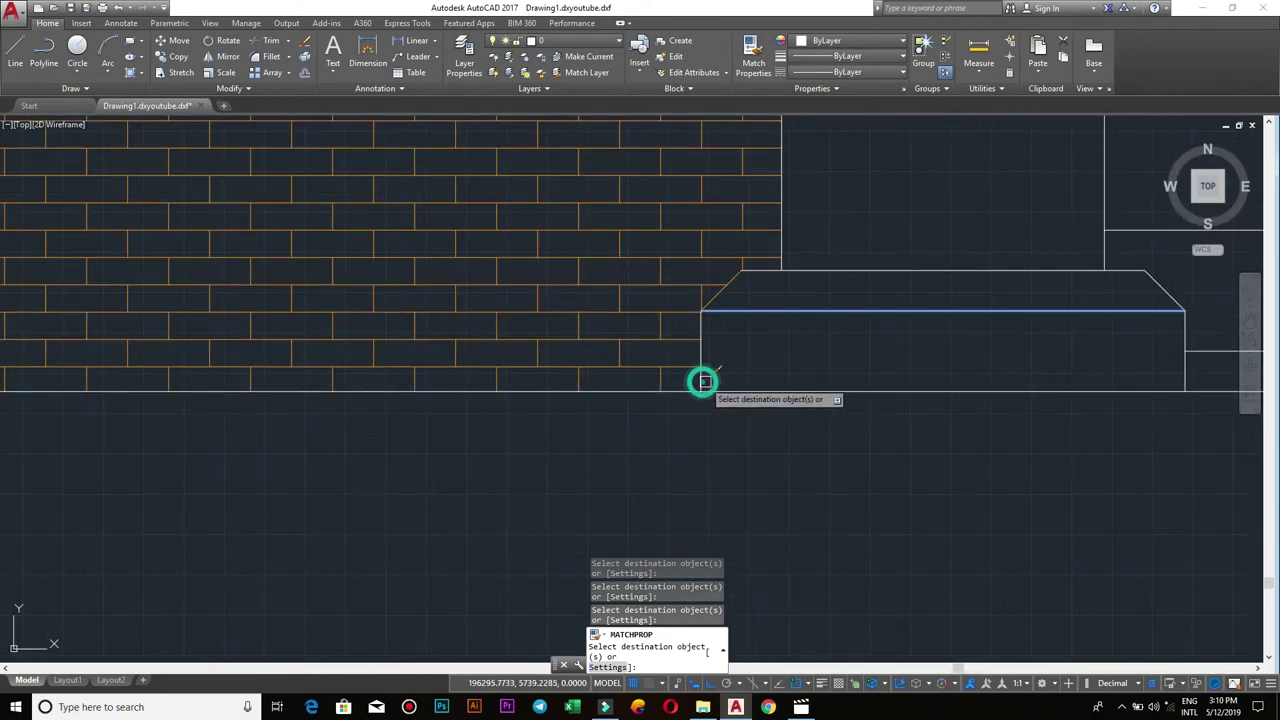
pyautogui.scroll(-4, 782, 297)
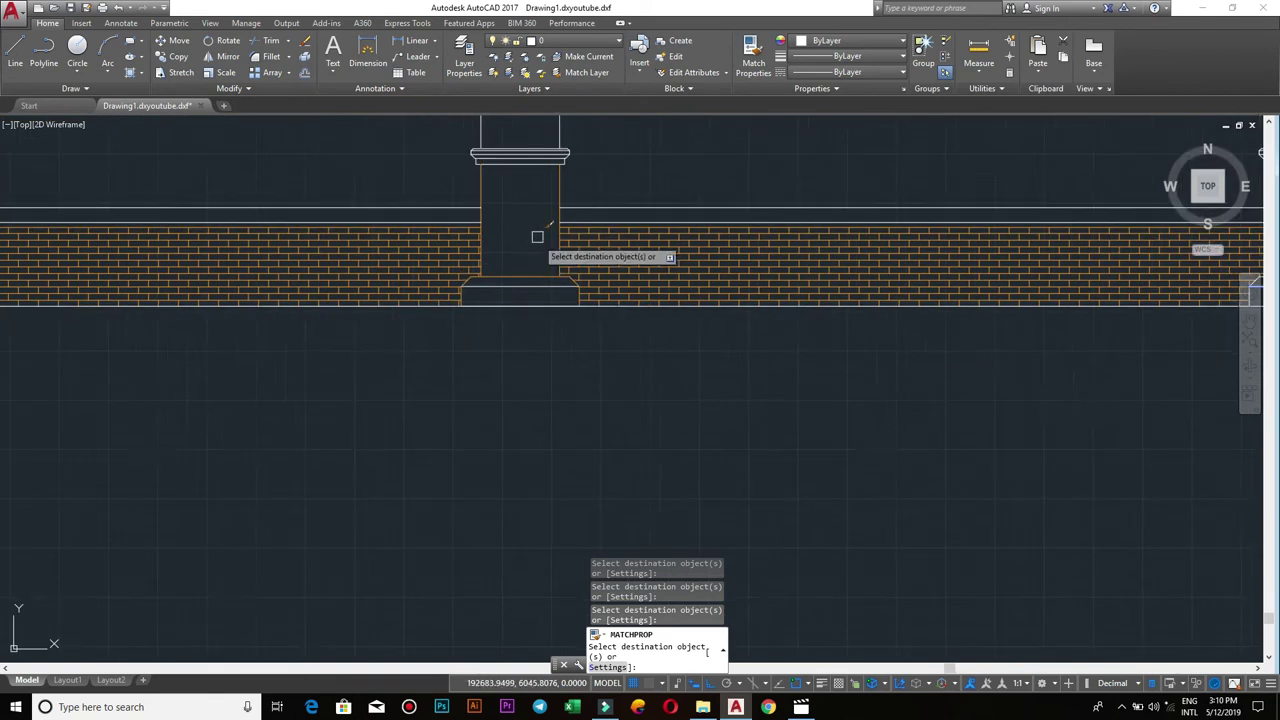
pyautogui.scroll(4, 524, 375)
pyautogui.click(612, 372)
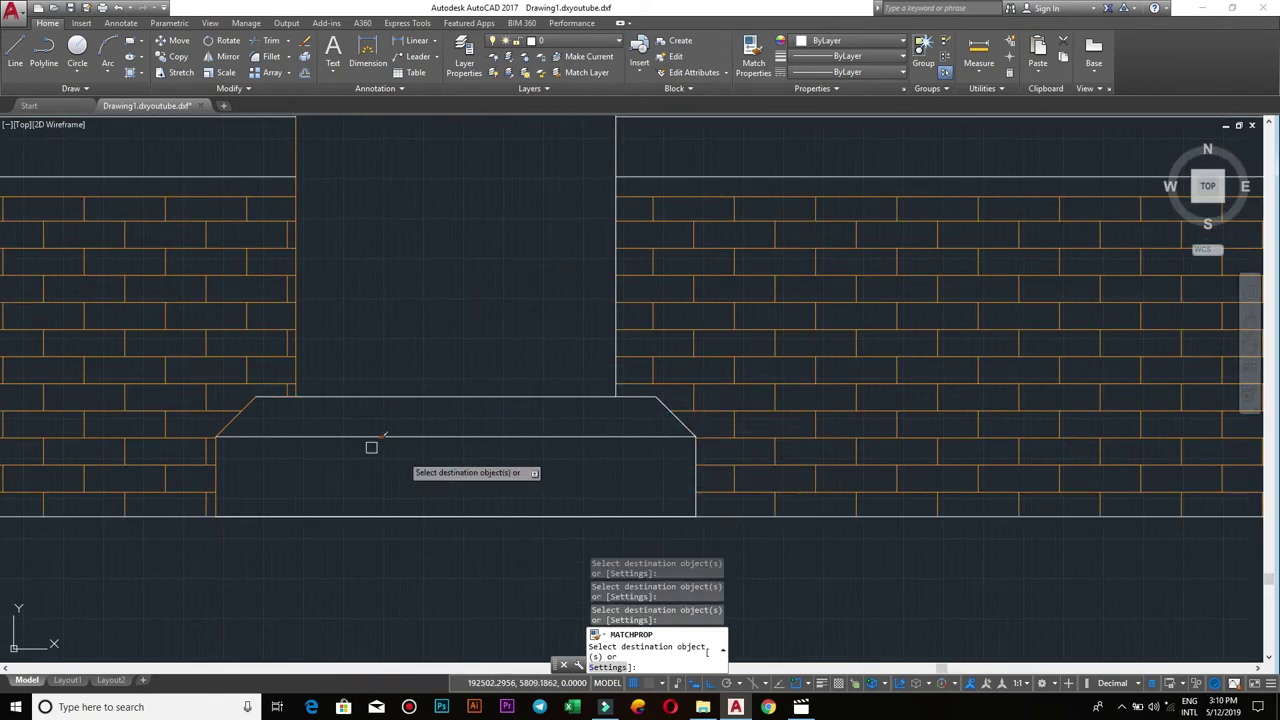
pyautogui.scroll(2, 257, 431)
pyautogui.scroll(-3, 327, 415)
pyautogui.scroll(3, 371, 323)
# - Make the orange outlines at the next columns and their horizontal edge lines white
pyautogui.click(257, 358)
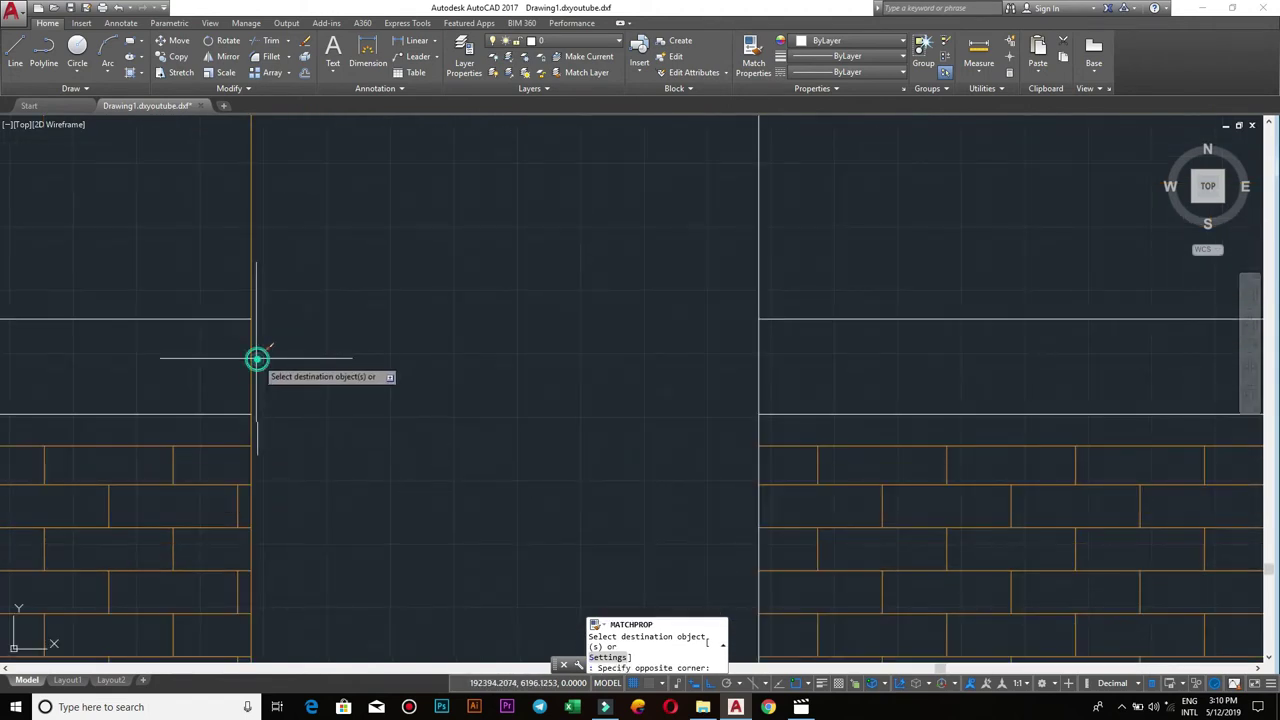
pyautogui.click(257, 358)
pyautogui.scroll(-3, 229, 314)
pyautogui.scroll(-3, 257, 289)
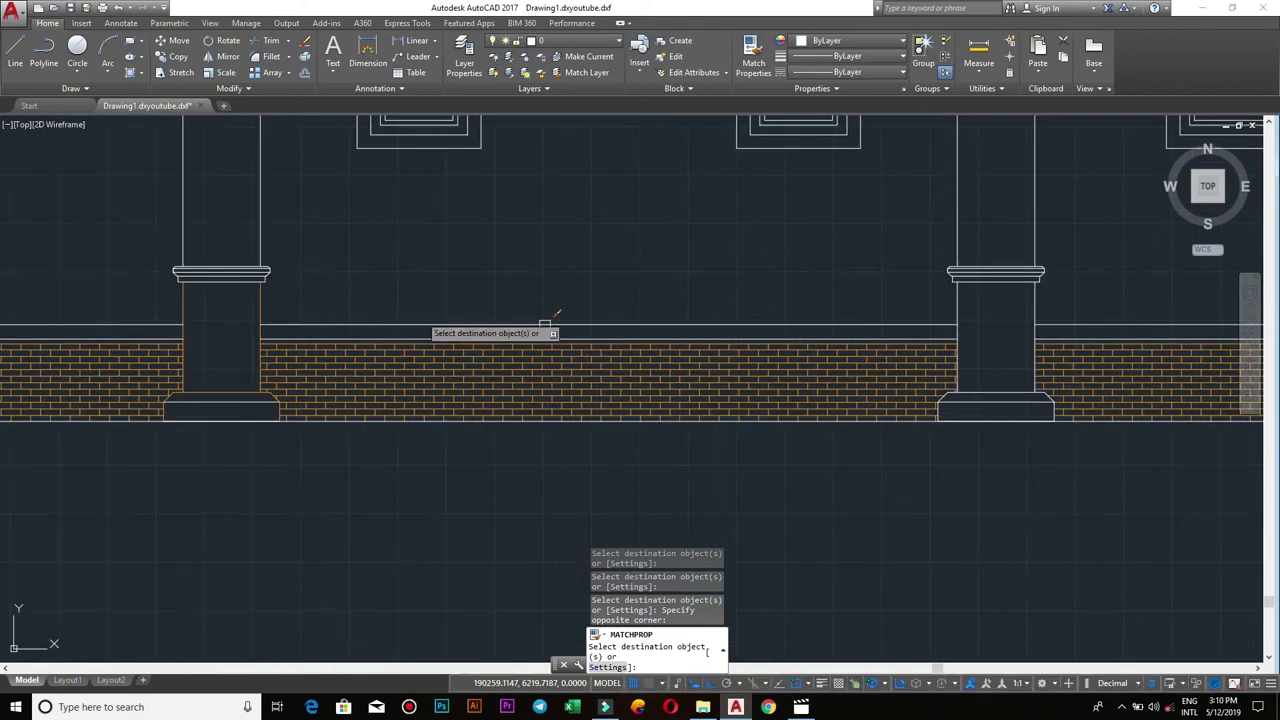
pyautogui.scroll(3, 629, 311)
pyautogui.click(790, 345)
pyautogui.click(646, 329)
pyautogui.scroll(-1, 760, 280)
pyautogui.scroll(4, 766, 466)
pyautogui.scroll(1, 671, 358)
pyautogui.click(680, 407)
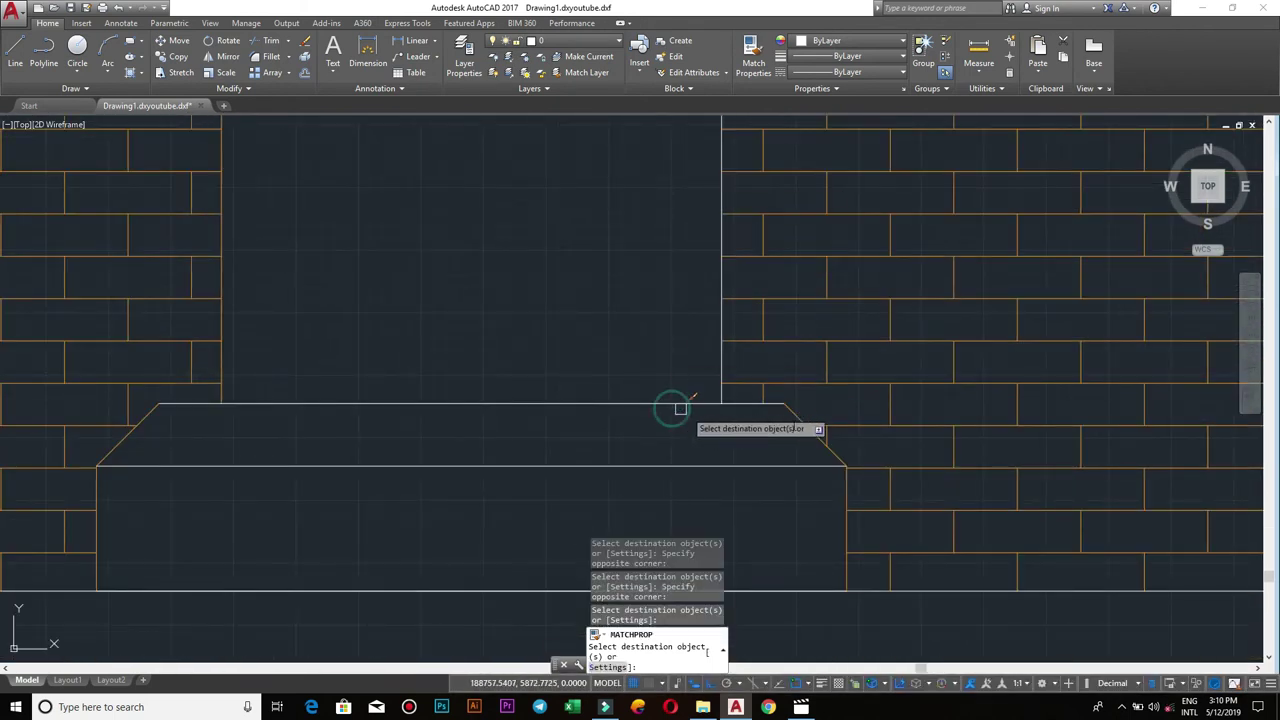
pyautogui.click(800, 422)
# - Turn the remaining orange outlines at the last column base and beside the steps white
pyautogui.moveTo(840, 528); pyautogui.dragTo(735, 353, button='middle')
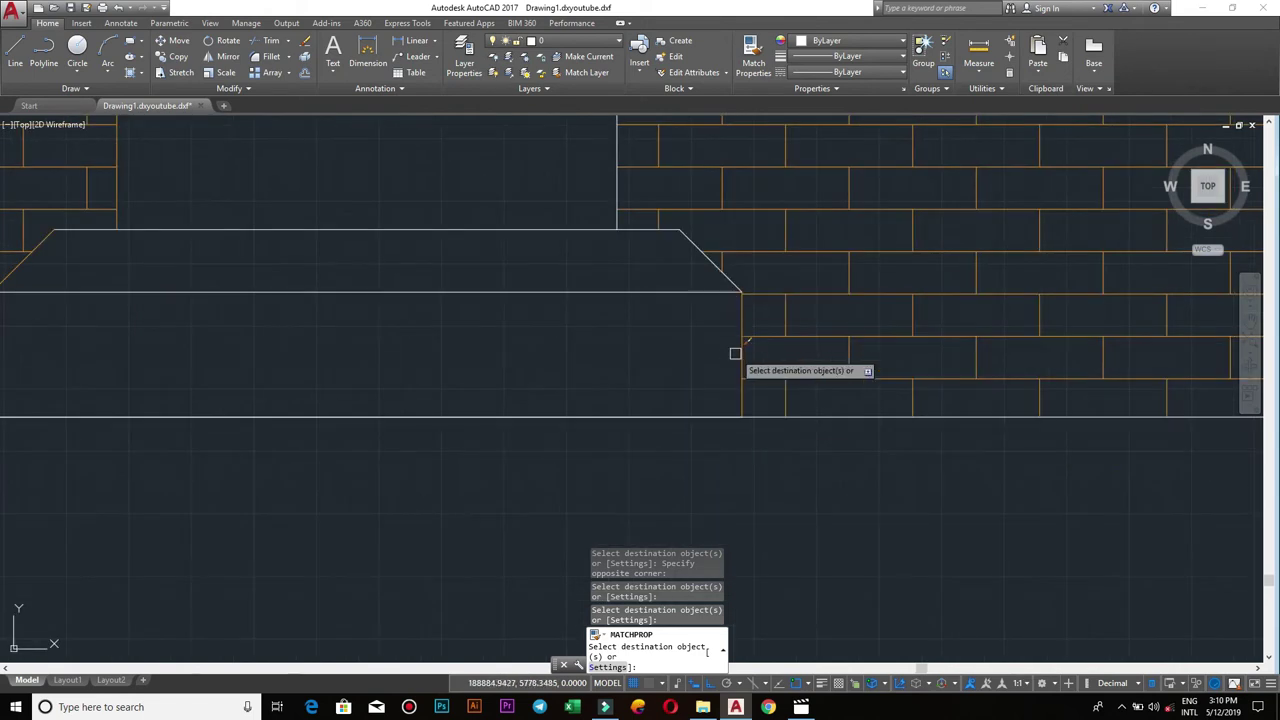
pyautogui.scroll(-3, 594, 286)
pyautogui.scroll(2, 609, 160)
pyautogui.scroll(2, 645, 339)
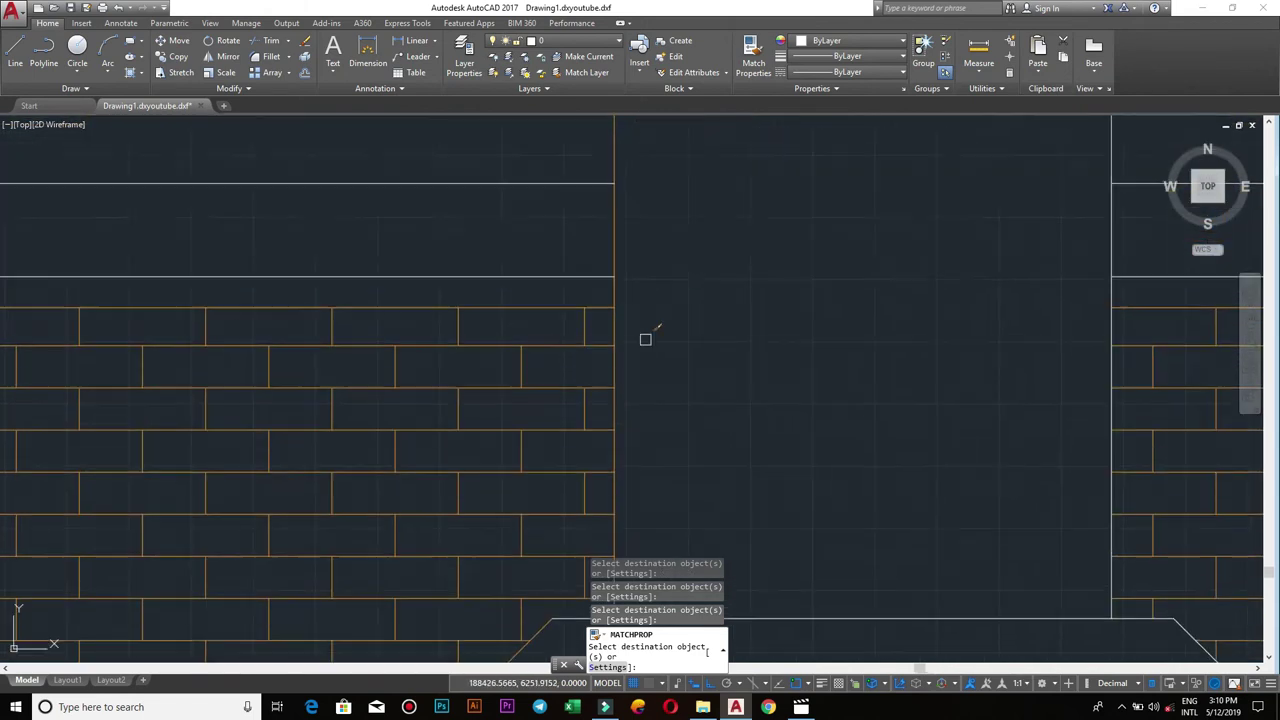
pyautogui.click(633, 238)
pyautogui.click(574, 206)
pyautogui.scroll(-2, 680, 341)
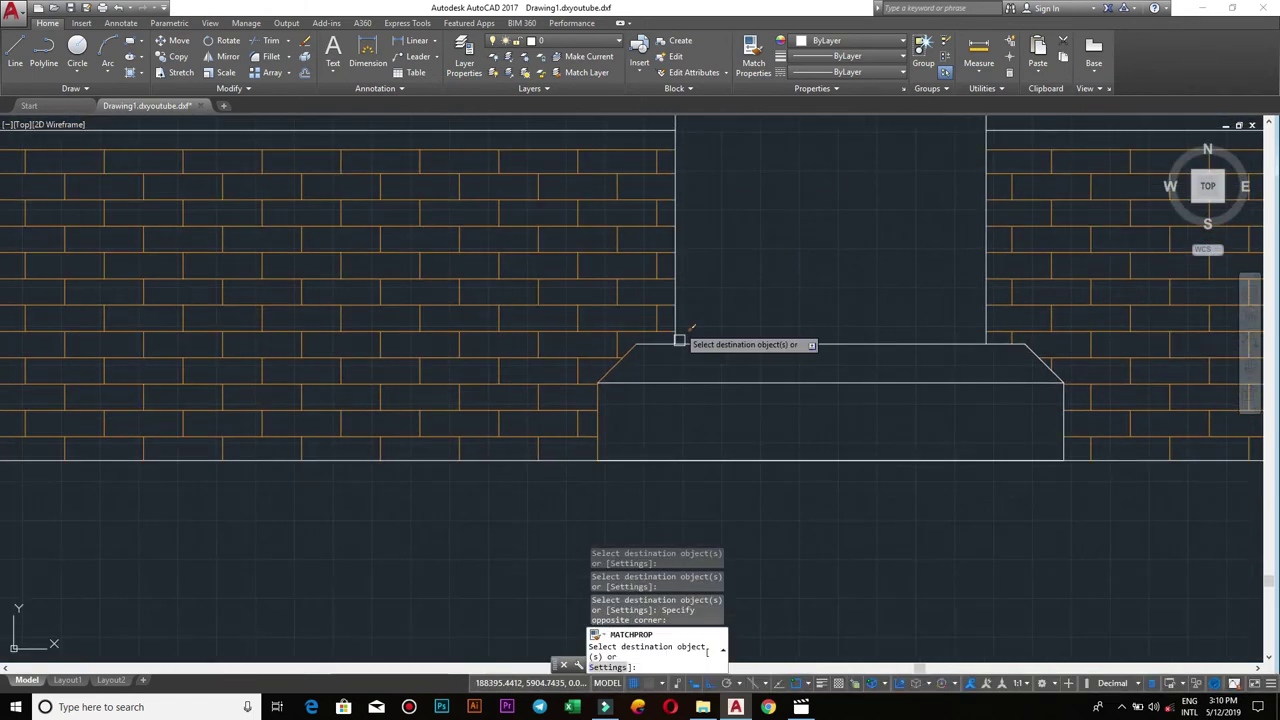
pyautogui.click(615, 370)
pyautogui.click(600, 413)
pyautogui.scroll(-2, 600, 413)
pyautogui.scroll(-2, 600, 350)
pyautogui.scroll(-2, 611, 213)
pyautogui.scroll(5, 515, 192)
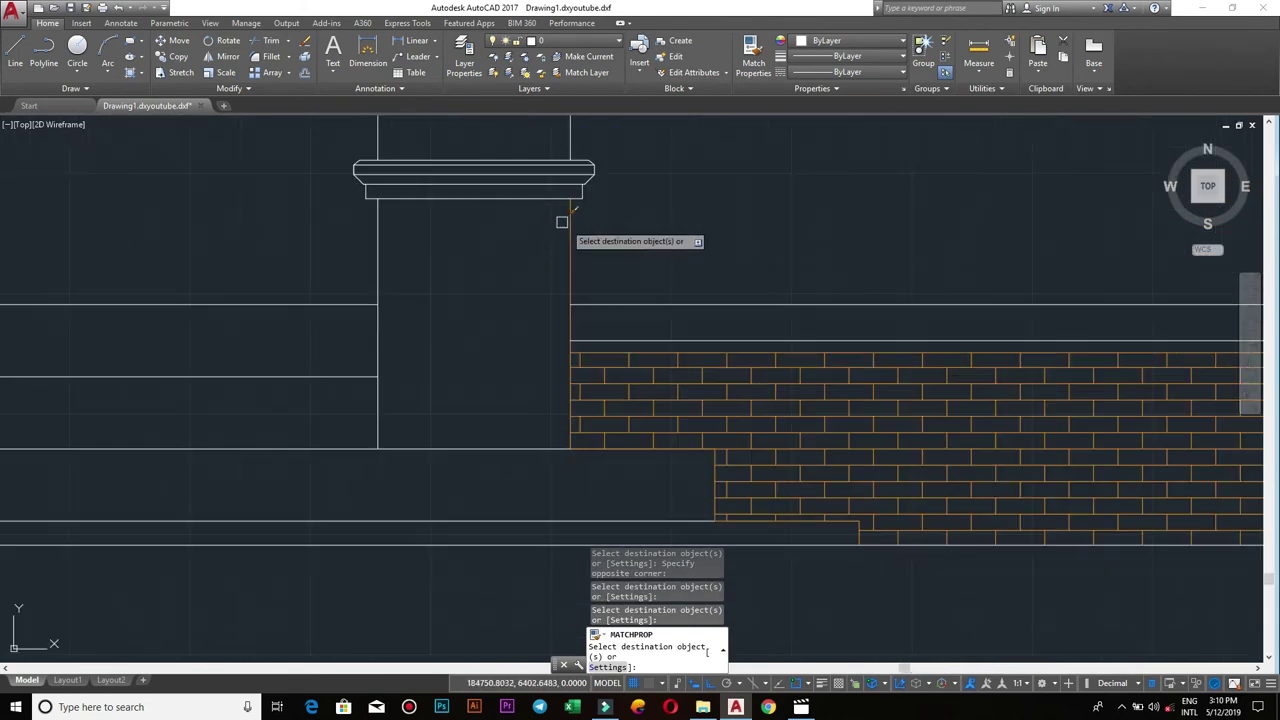
pyautogui.click(570, 240)
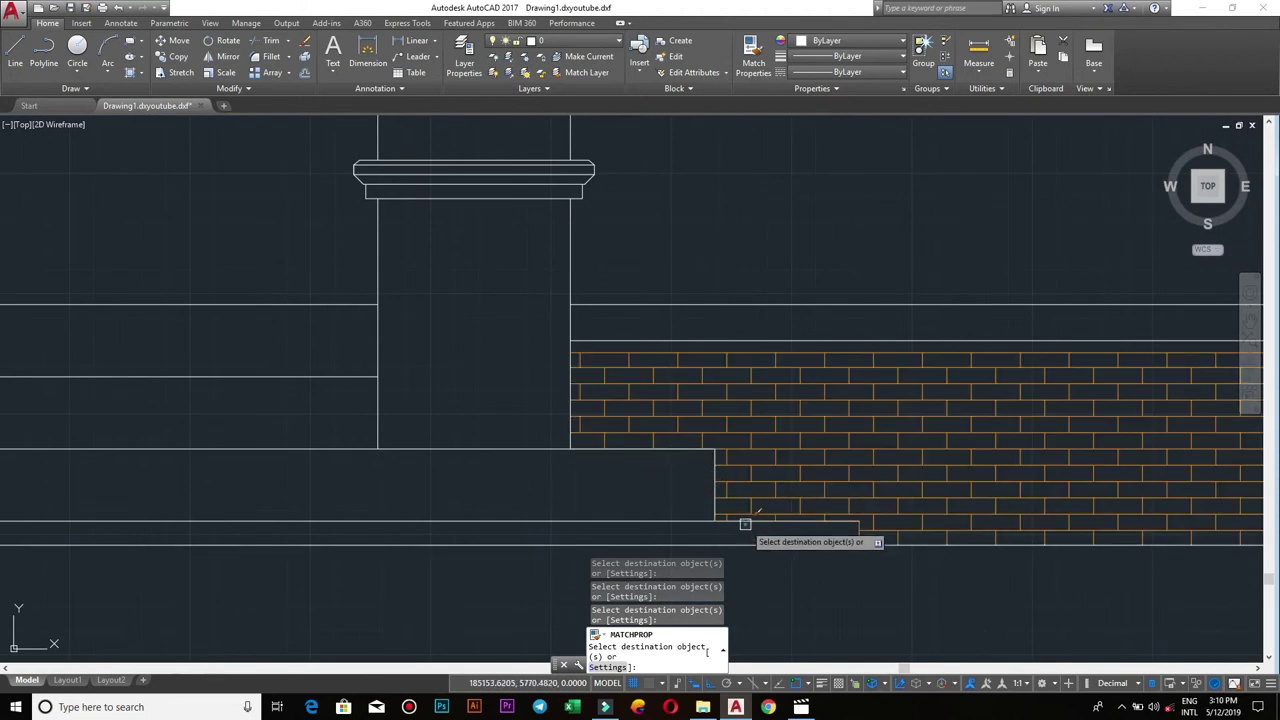
pyautogui.scroll(-3, 769, 317)
pyautogui.scroll(-4, 634, 377)
pyautogui.scroll(-2, 609, 371)
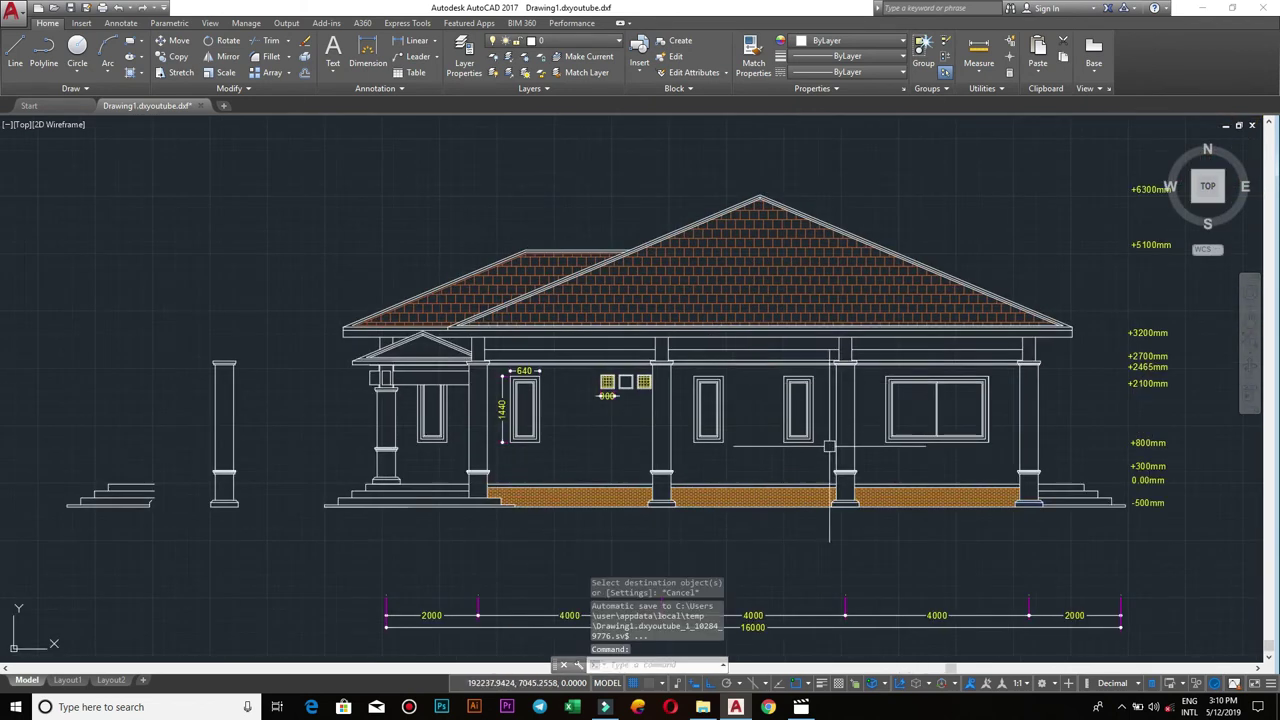
pyautogui.scroll(2, 829, 446)
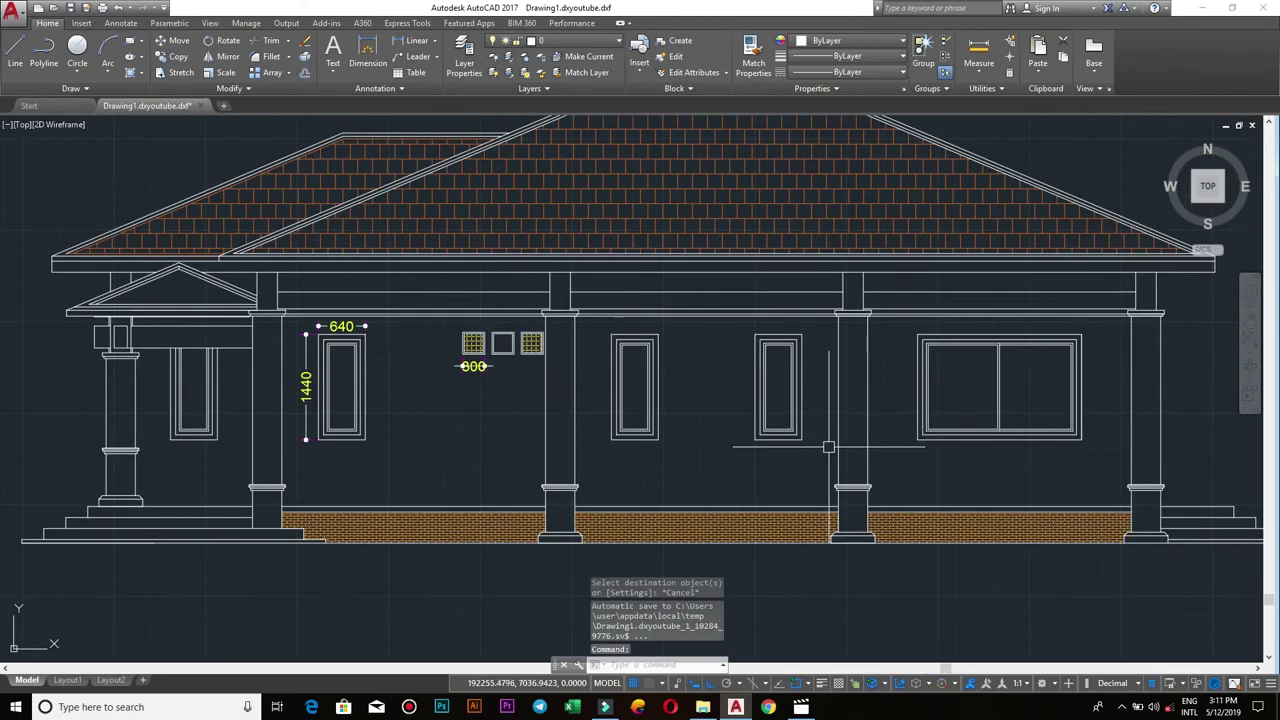
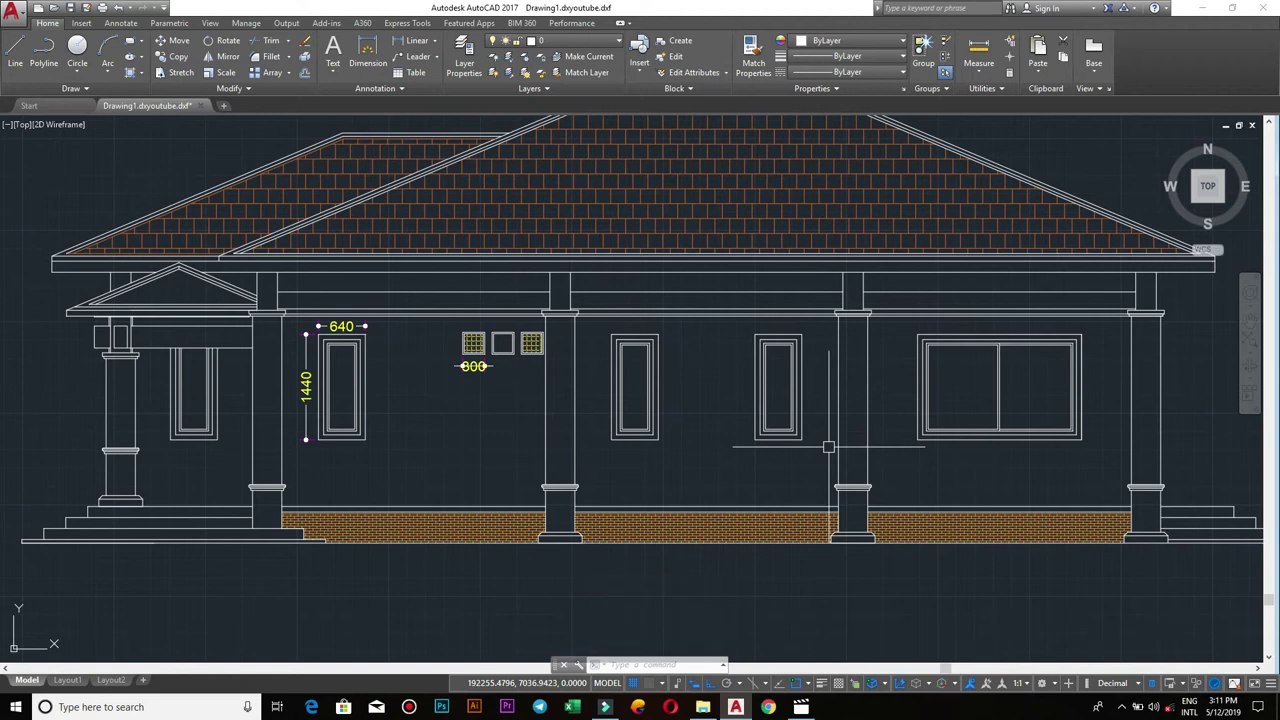
# - Turn all layers back on with LAYON
pyautogui.scroll(-3, 891, 444)
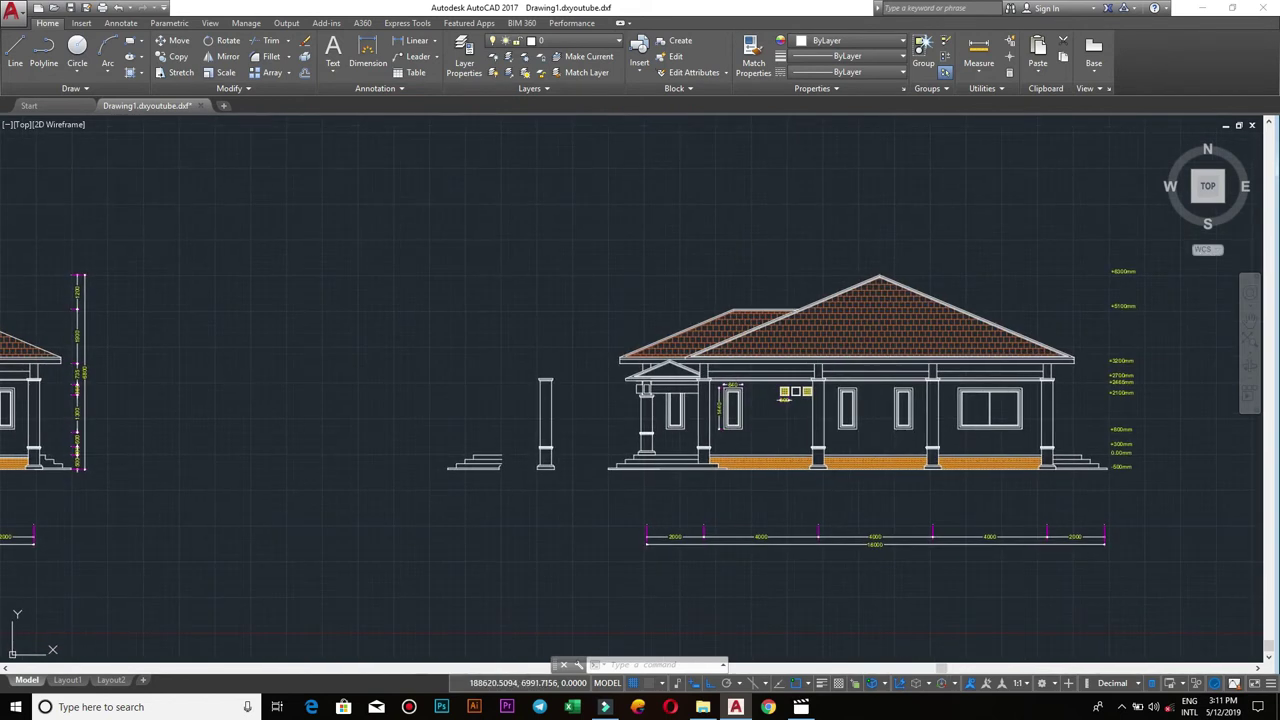
pyautogui.write('LAYomman')
pyautogui.press('Return')
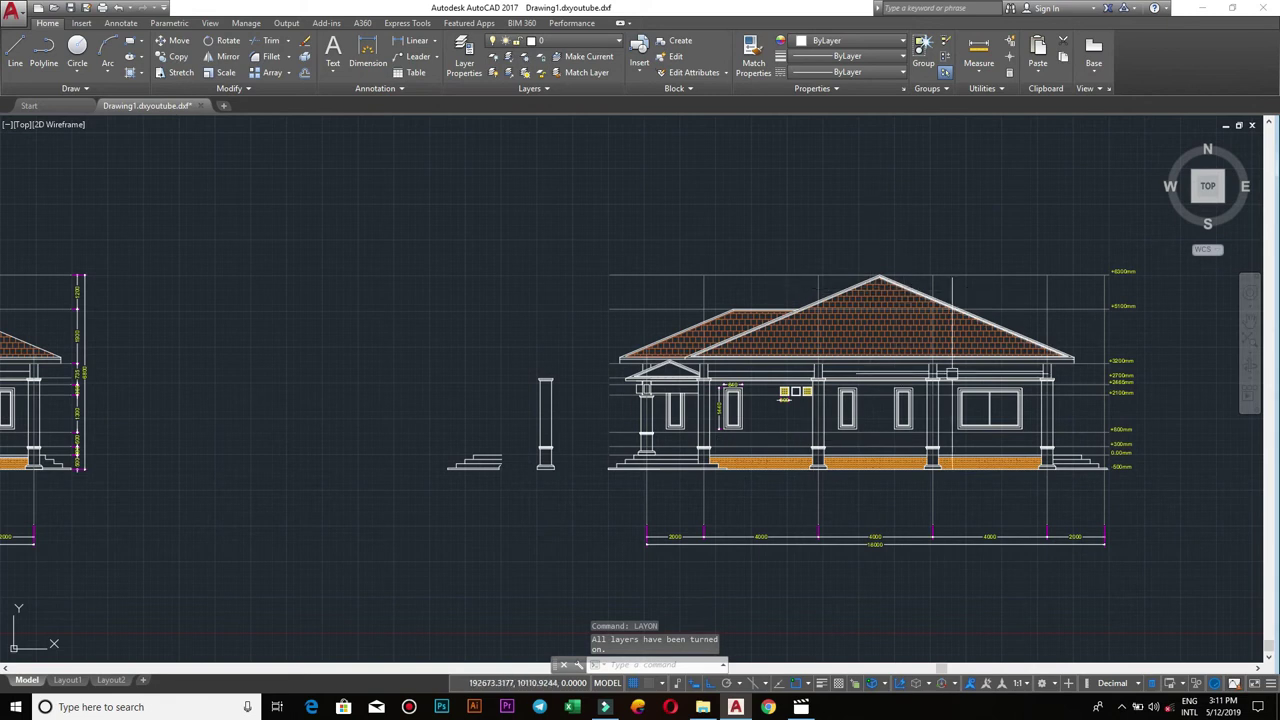
# - Erase the stray steps and column lines drawn beside the house elevation
pyautogui.moveTo(588, 524); pyautogui.dragTo(415, 338)
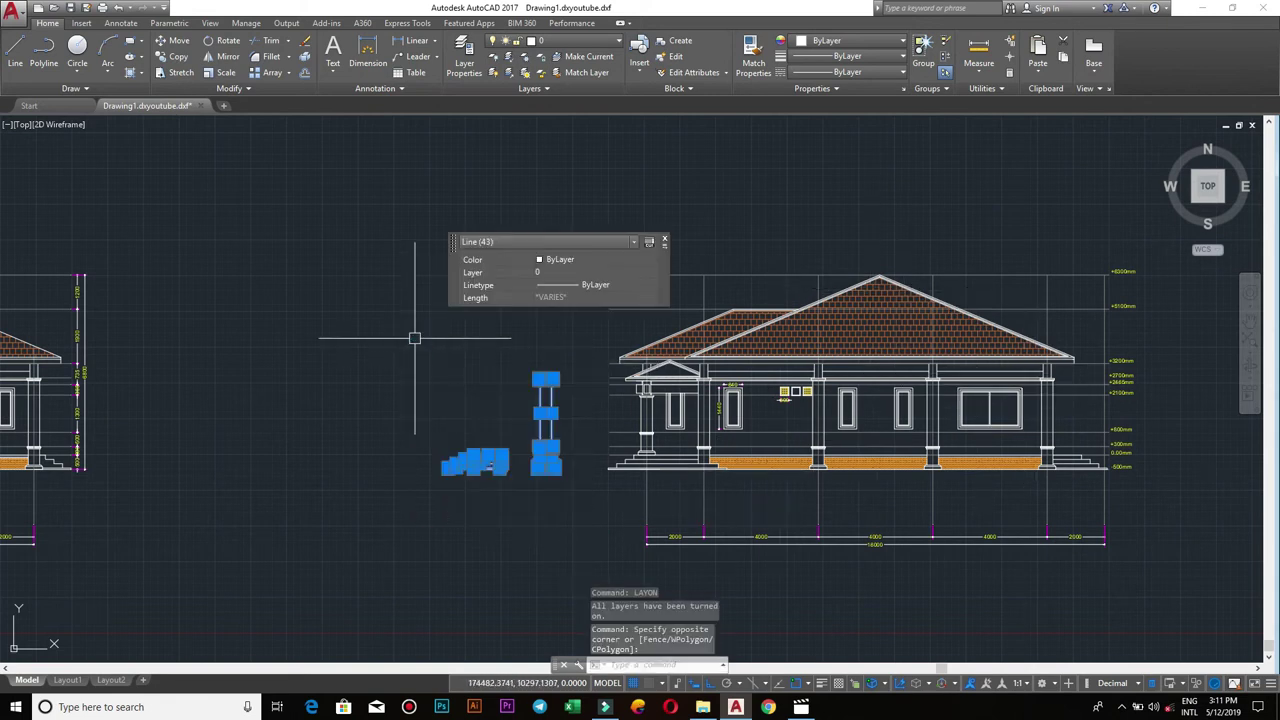
pyautogui.write('e')
pyautogui.press('Return')
pyautogui.scroll(3, 600, 380)
pyautogui.scroll(-4, 511, 394)
pyautogui.scroll(-2, 600, 400)
pyautogui.moveTo(600, 400); pyautogui.dragTo(672, 408, button='middle')
pyautogui.scroll(5, 461, 408)
pyautogui.scroll(-2, 766, 412)
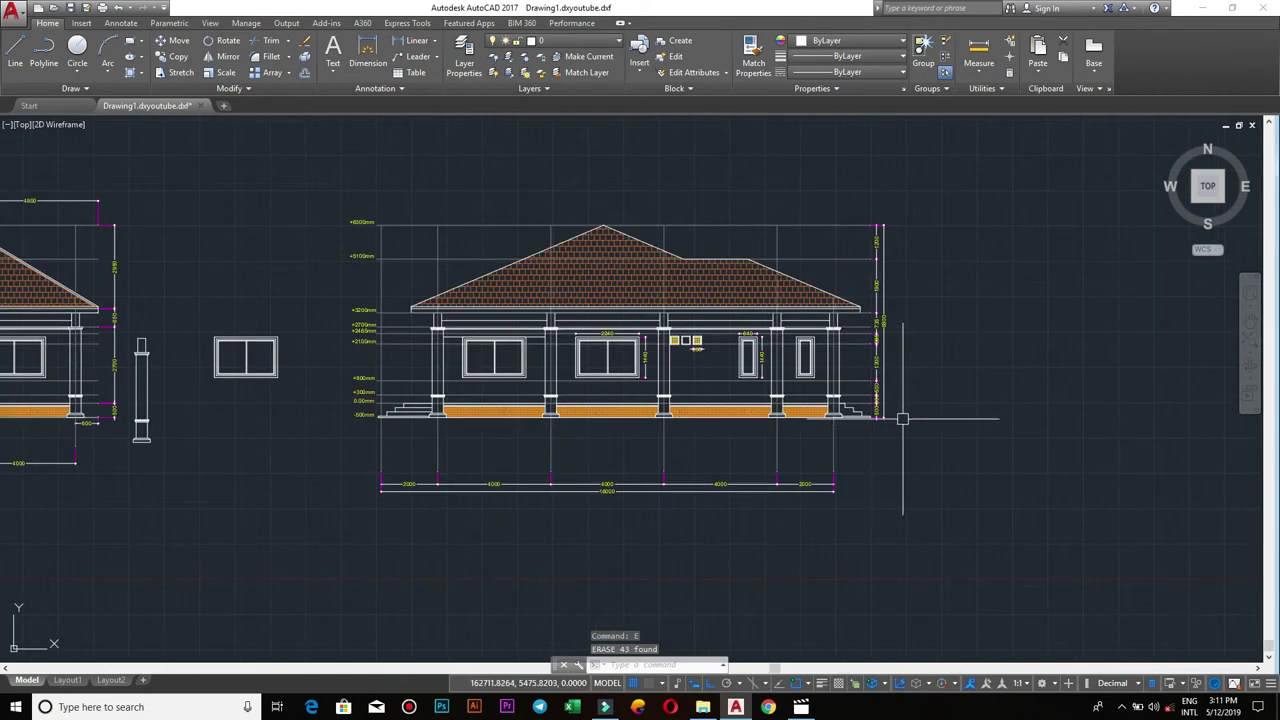
pyautogui.scroll(2, 383, 409)
pyautogui.scroll(2, 360, 420)
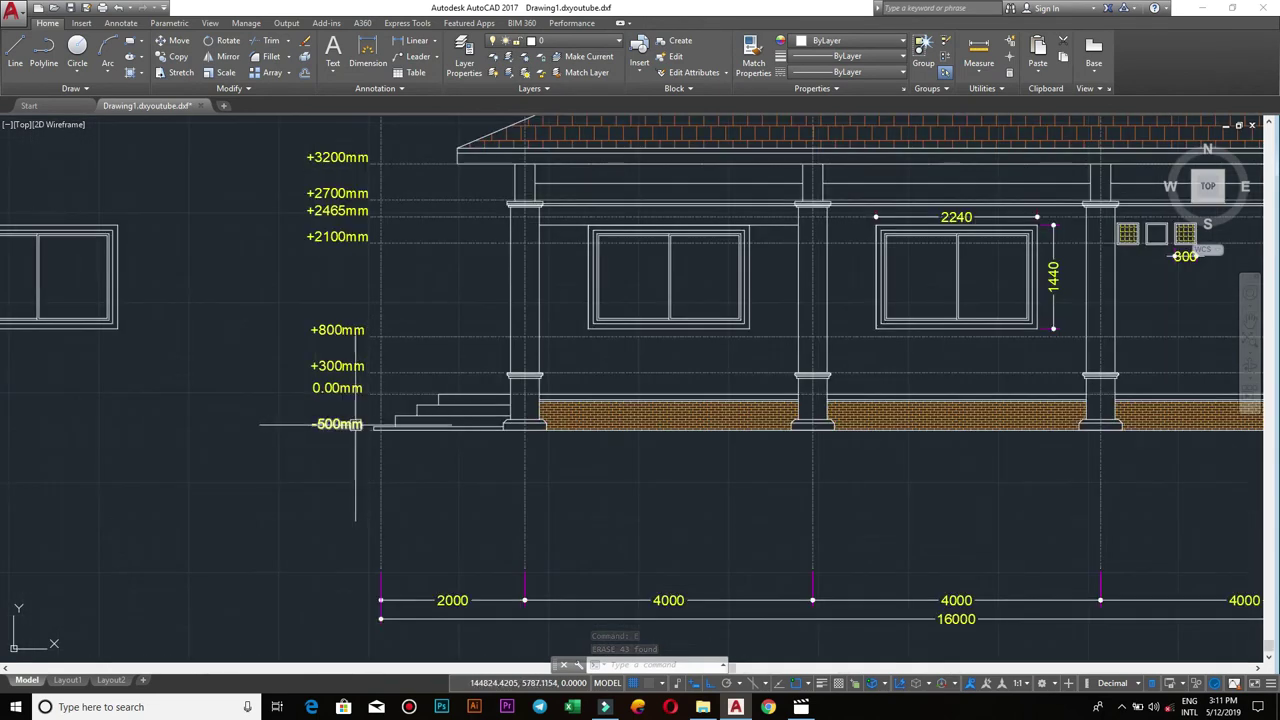
# - Copy the ten level labels from the +3200mm level to the next house's eave
pyautogui.click(366, 461)
pyautogui.moveTo(286, 194); pyautogui.dragTo(260, 450, button='middle')
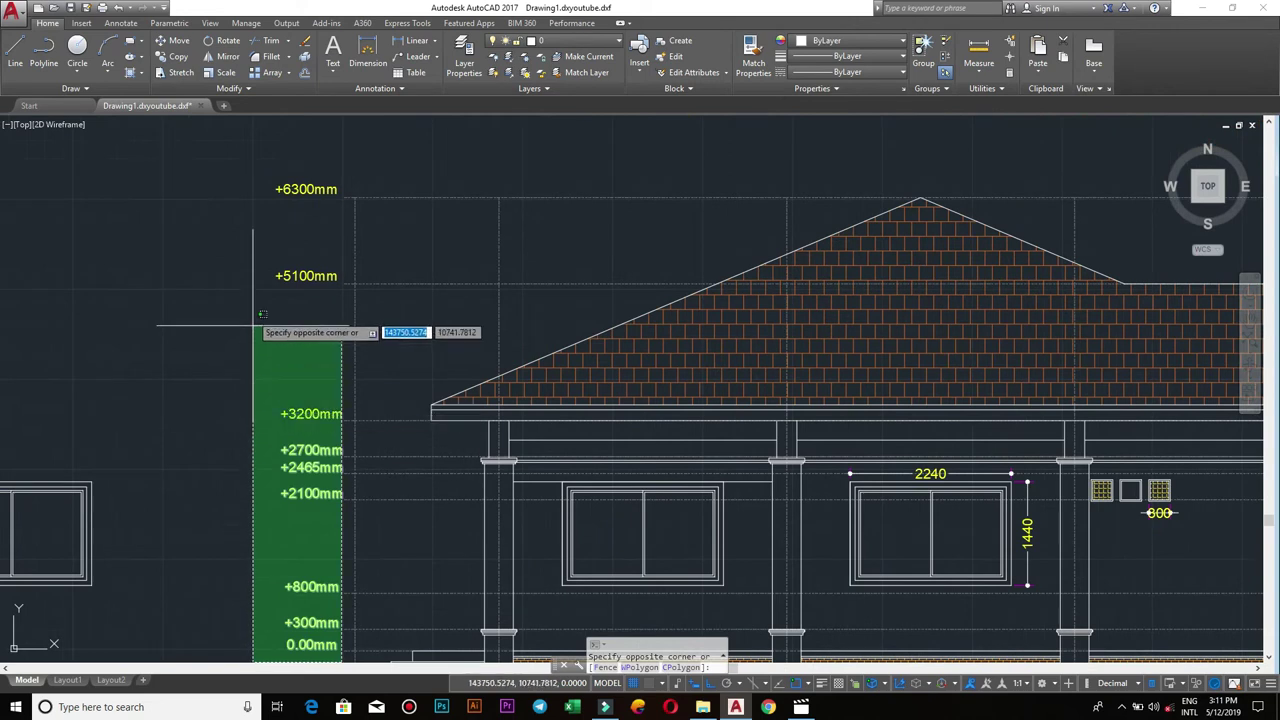
pyautogui.scroll(-2, 251, 145)
pyautogui.click(240, 150)
pyautogui.write('co')
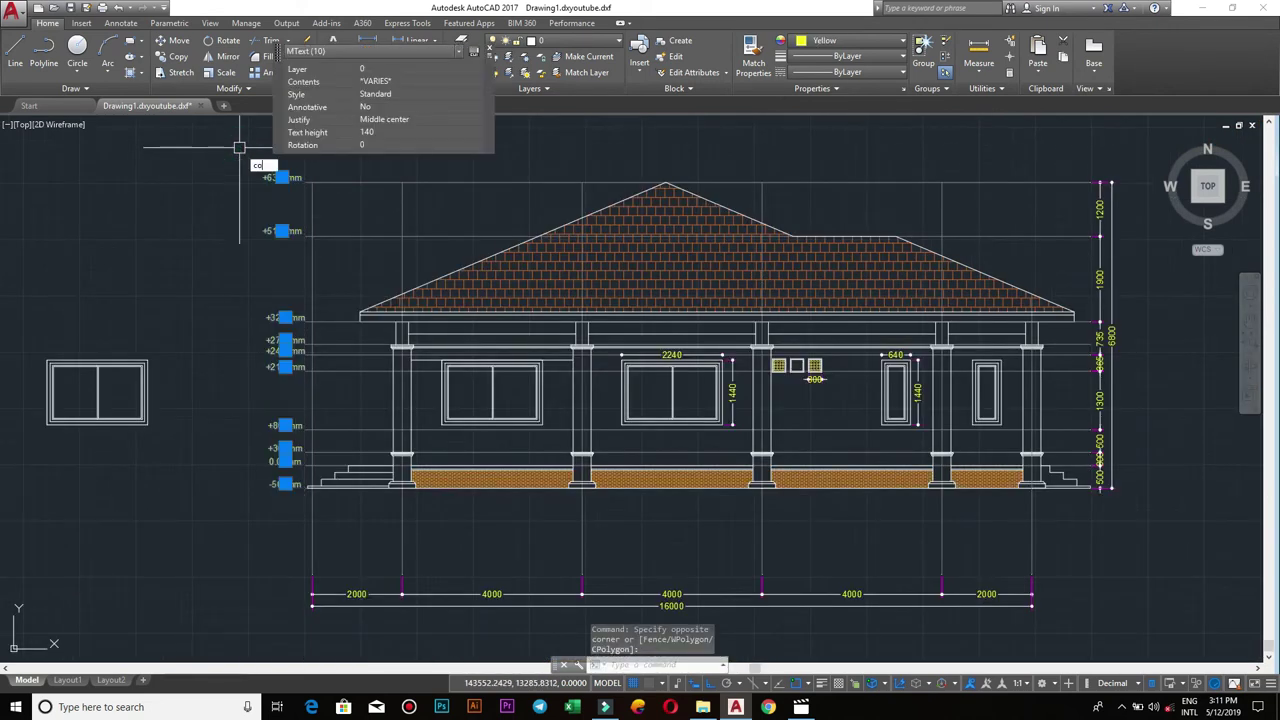
pyautogui.press('Return')
pyautogui.scroll(5, 298, 176)
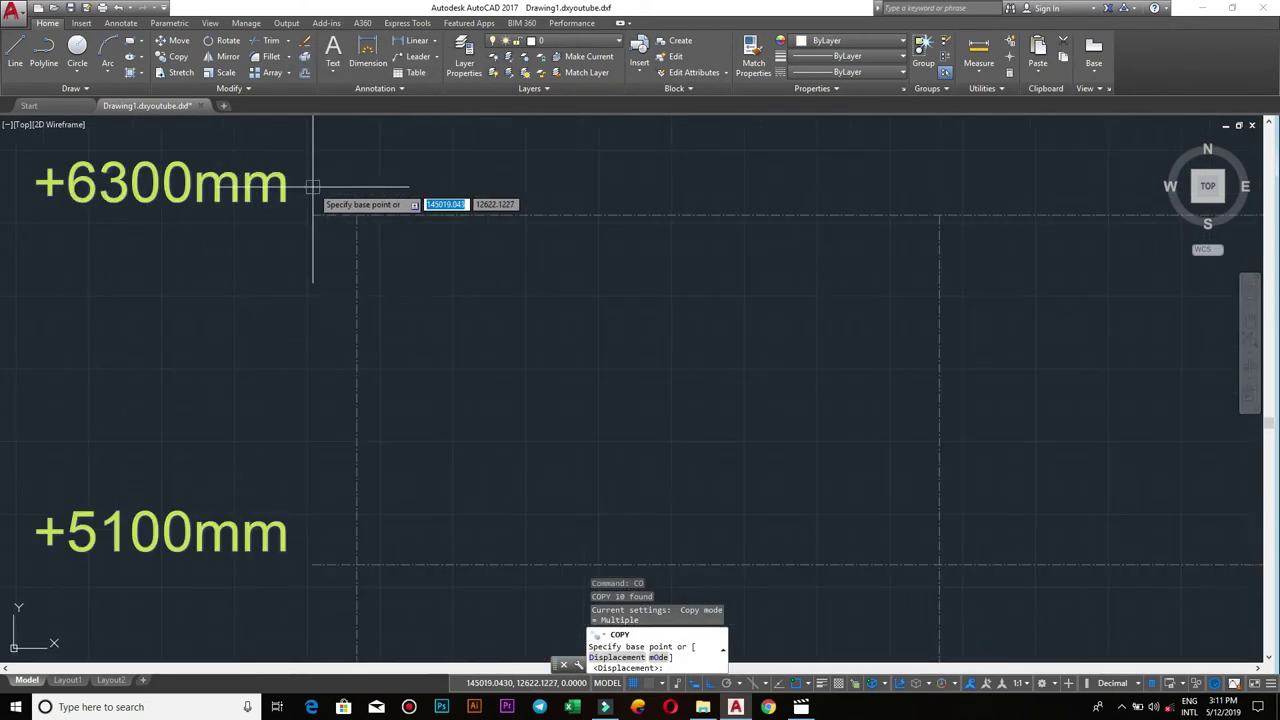
pyautogui.scroll(-4, 400, 400)
pyautogui.moveTo(440, 590); pyautogui.dragTo(471, 337, button='middle')
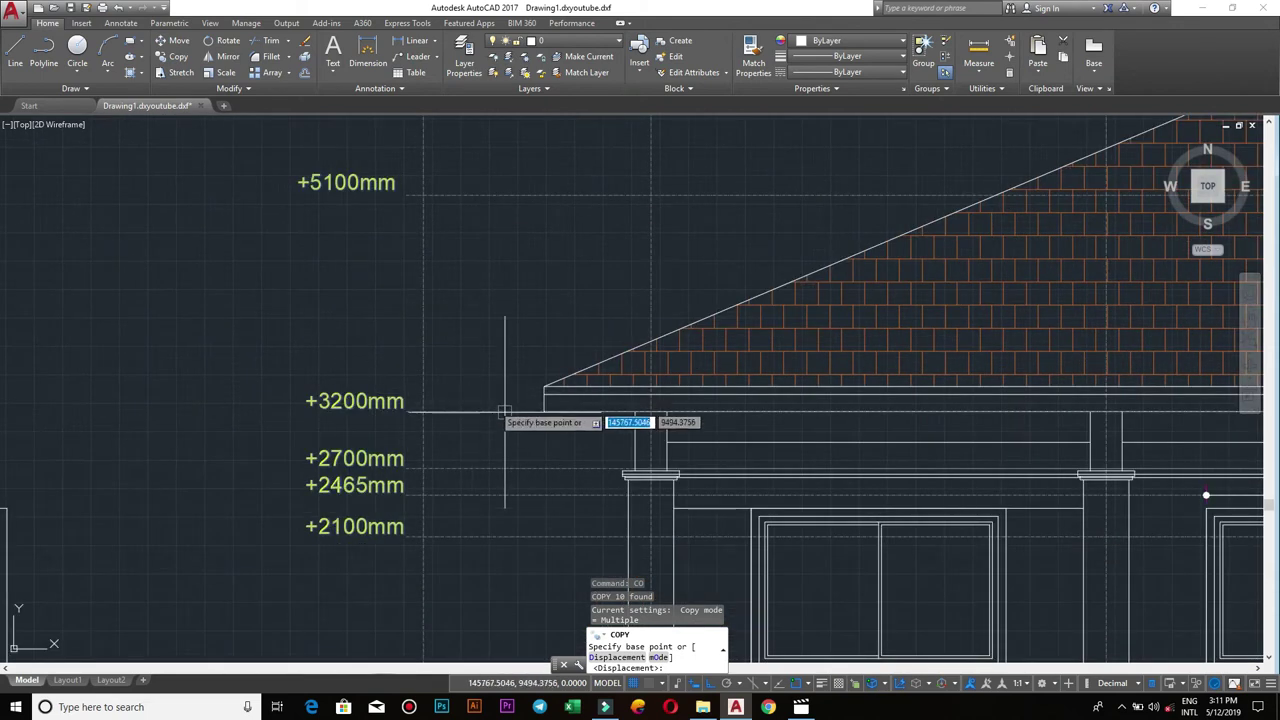
pyautogui.click(544, 410)
pyautogui.scroll(-4, 544, 410)
pyautogui.scroll(3, 789, 380)
pyautogui.scroll(3, 900, 410)
pyautogui.scroll(2, 815, 400)
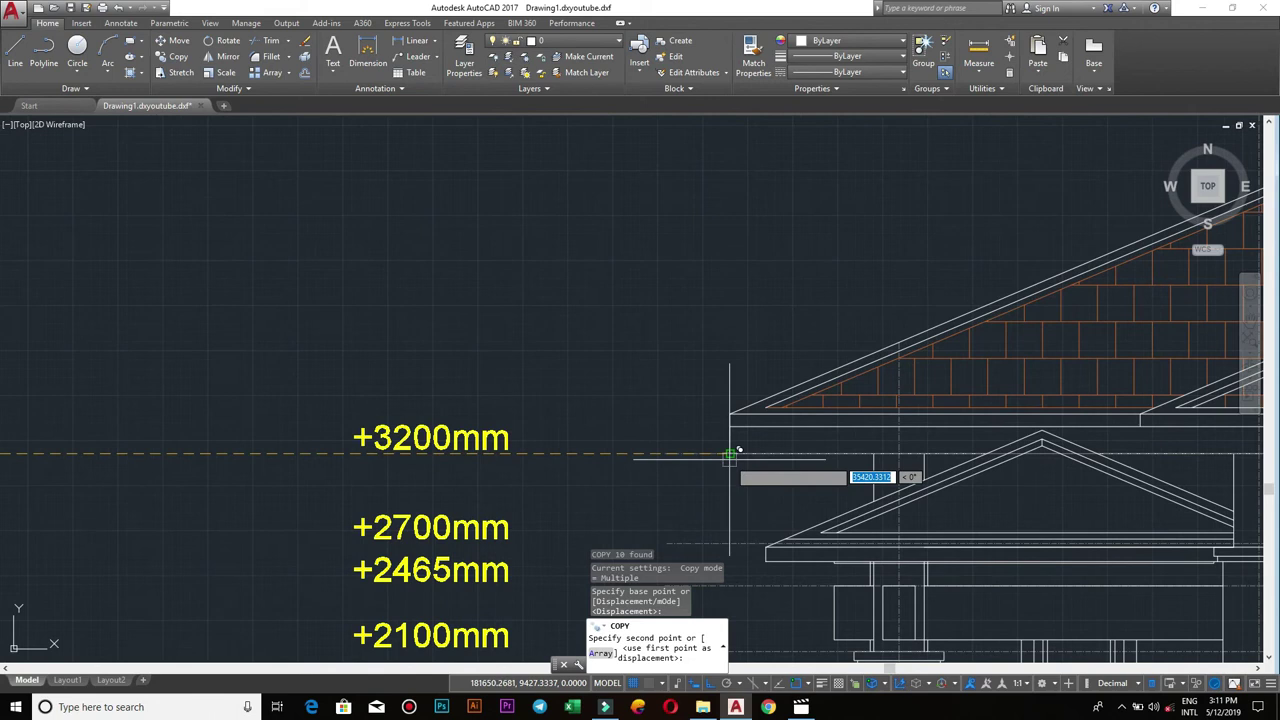
pyautogui.click(730, 451)
pyautogui.scroll(-4, 730, 451)
pyautogui.moveTo(729, 380); pyautogui.dragTo(729, 235, button='middle')
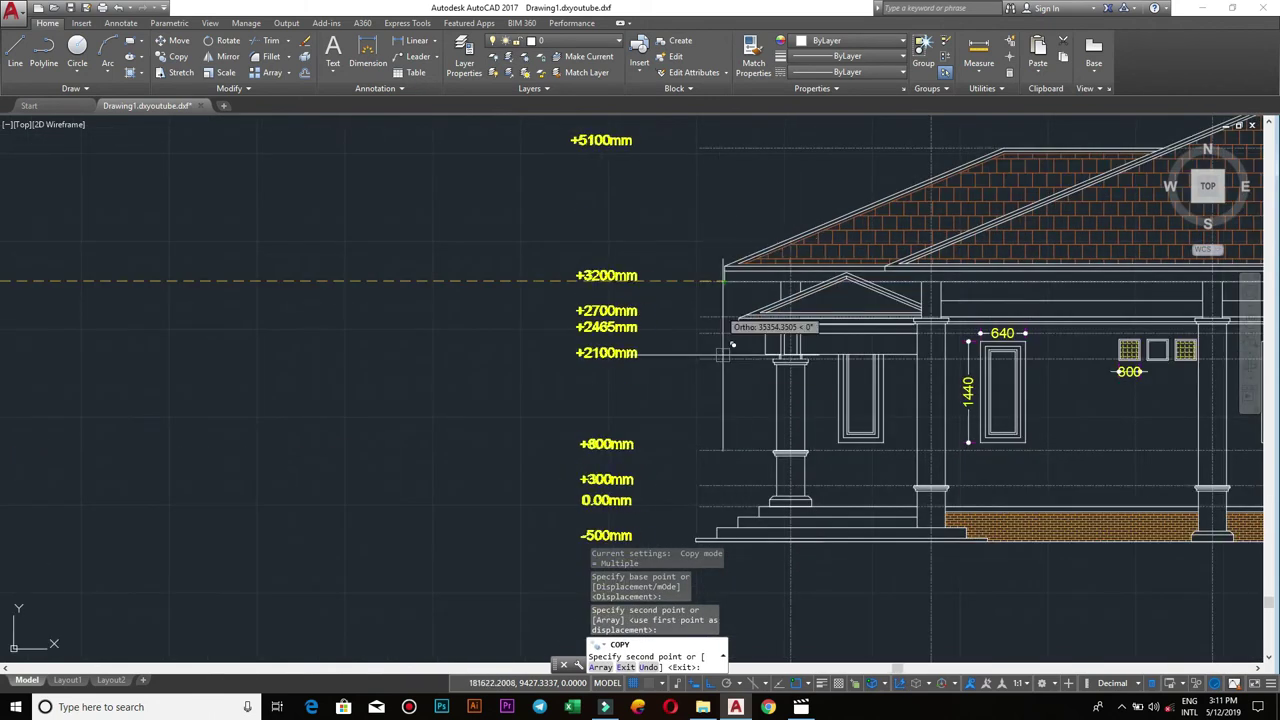
pyautogui.press('Escape')
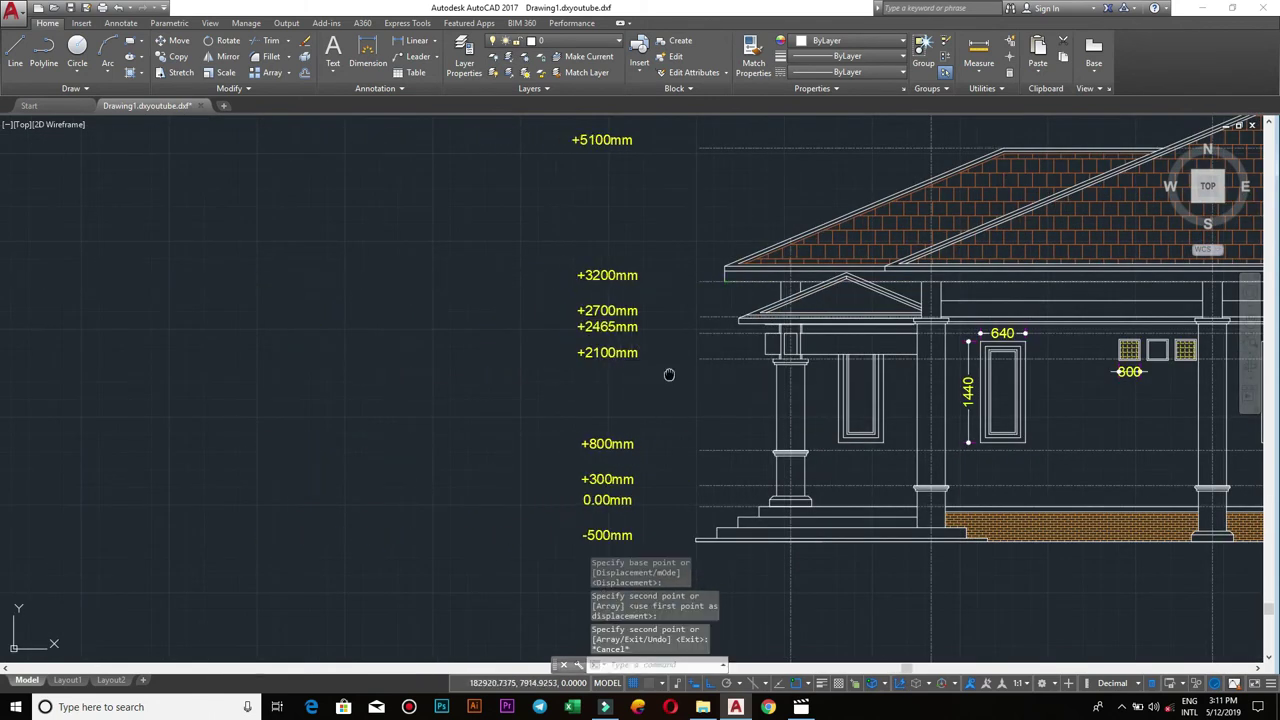
# - Erase the nine old level labels on that house's right side
pyautogui.scroll(-3, 669, 371)
pyautogui.scroll(-1, 706, 366)
pyautogui.scroll(4, 740, 390)
pyautogui.click(665, 445)
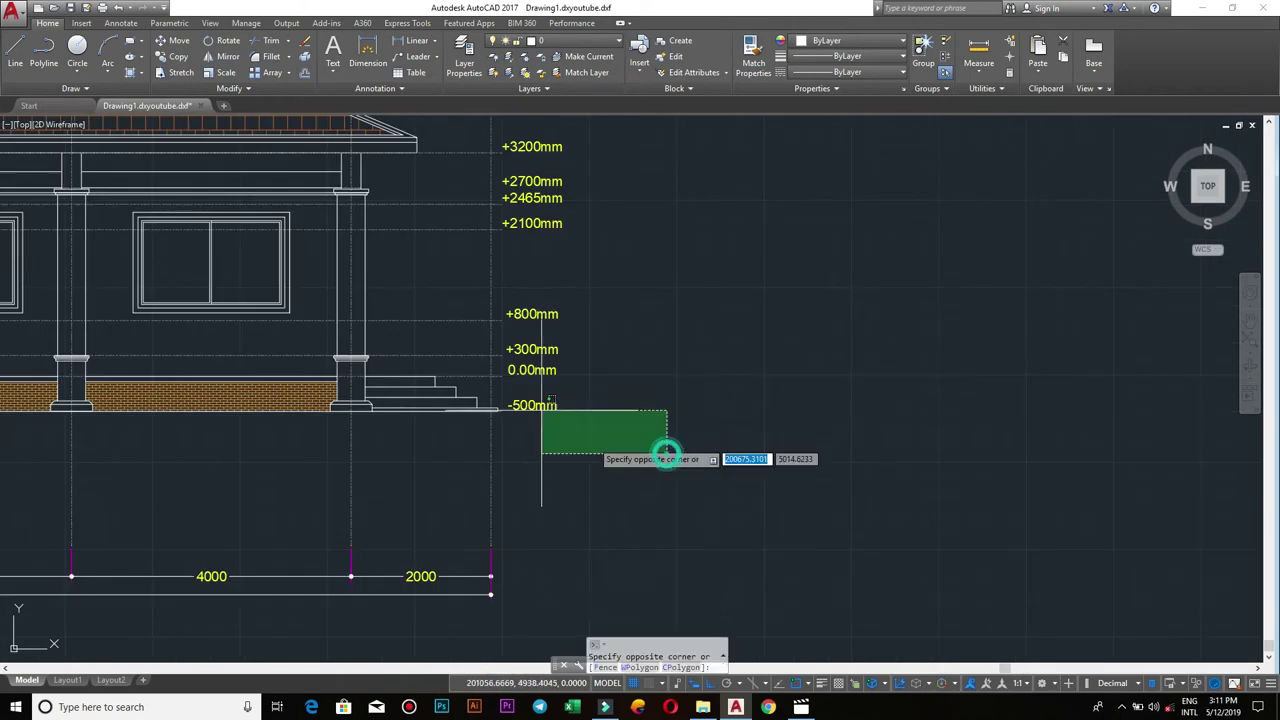
pyautogui.moveTo(537, 186); pyautogui.dragTo(512, 463, button='middle')
pyautogui.click(501, 183)
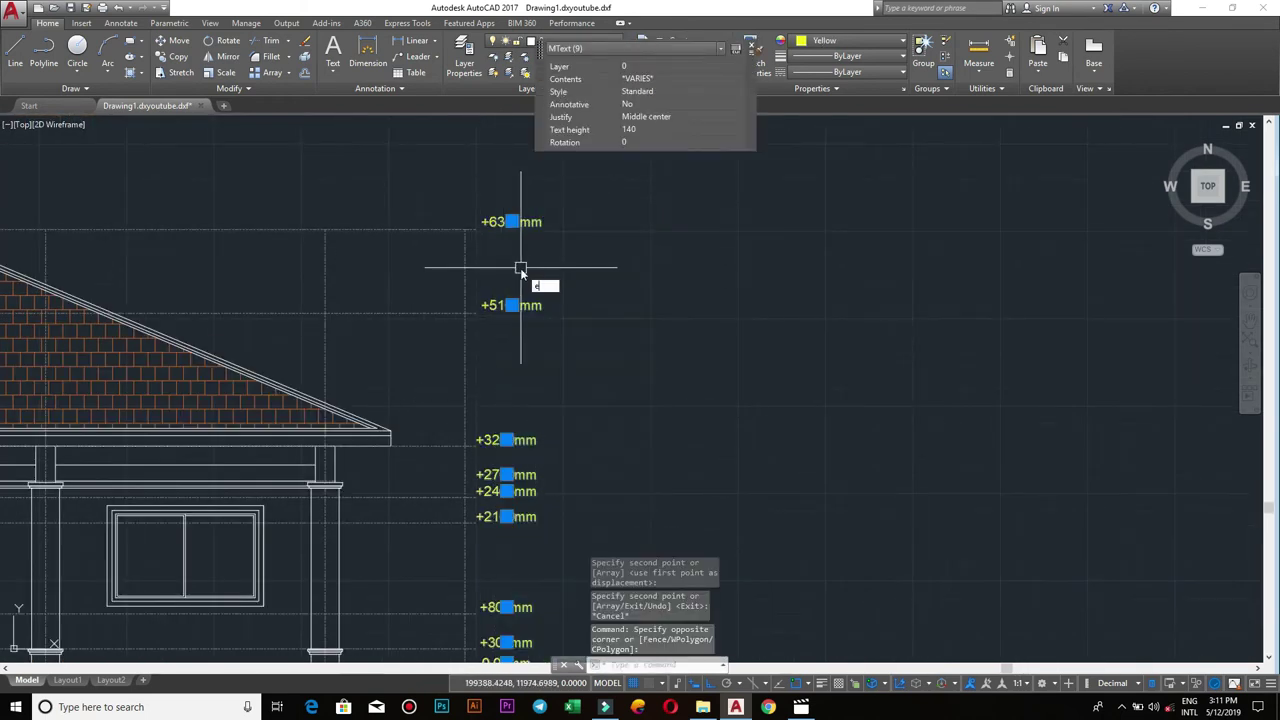
pyautogui.press('Return')
pyautogui.scroll(-3, 520, 271)
pyautogui.scroll(5, 398, 371)
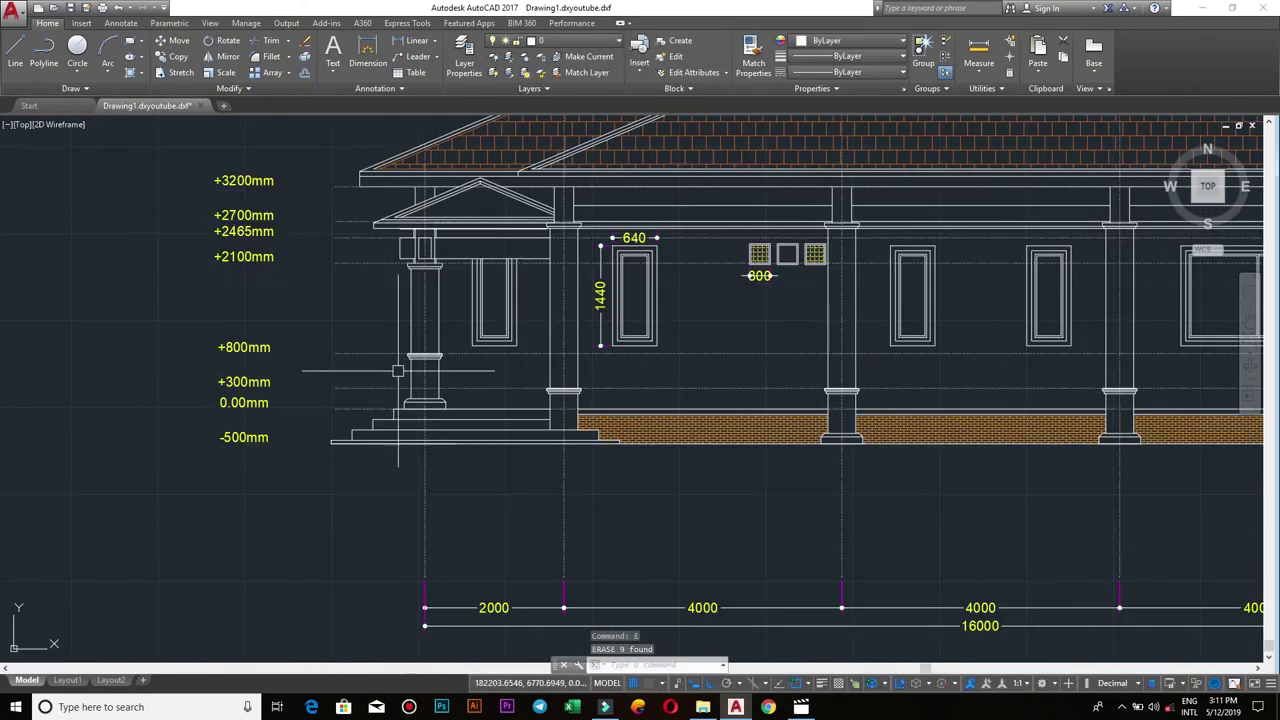
pyautogui.scroll(-1, 270, 383)
pyautogui.scroll(-1, 288, 384)
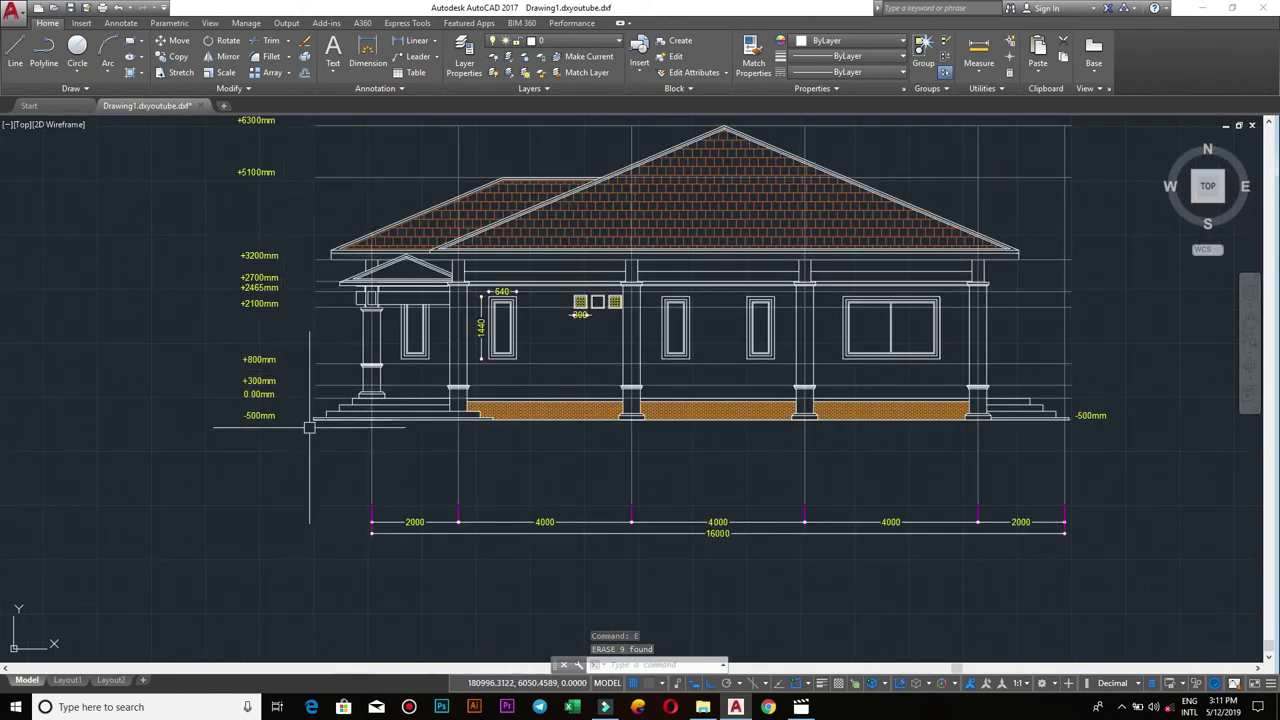
# - Select the right-side vertical height dimension chain, 1200 through overall 6800
pyautogui.scroll(-1, 735, 413)
pyautogui.scroll(-1, 735, 413)
pyautogui.moveTo(860, 392)
pyautogui.mouseDown(button='middle')
pyautogui.moveTo(332, 392)
pyautogui.moveTo(714, 392)
pyautogui.mouseUp(button='middle')
pyautogui.scroll(3, 674, 491)
pyautogui.click(700, 572)
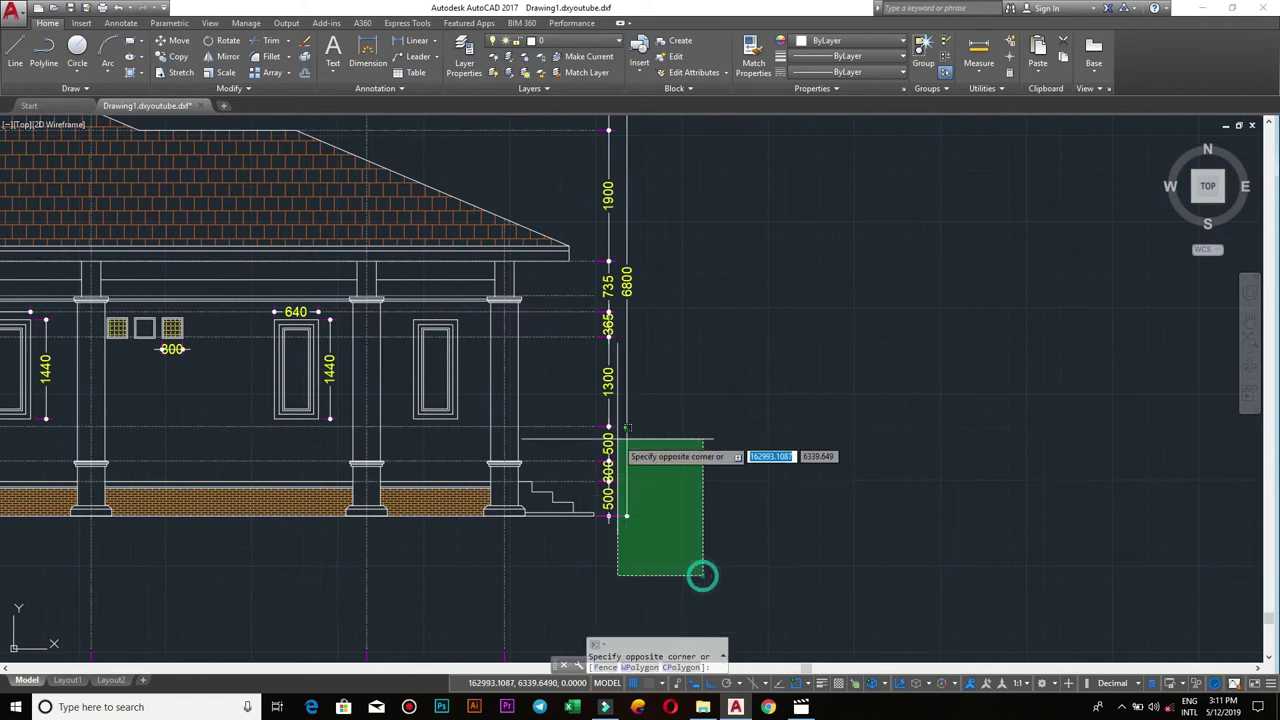
pyautogui.moveTo(596, 161); pyautogui.dragTo(584, 347, button='middle')
pyautogui.click(590, 218)
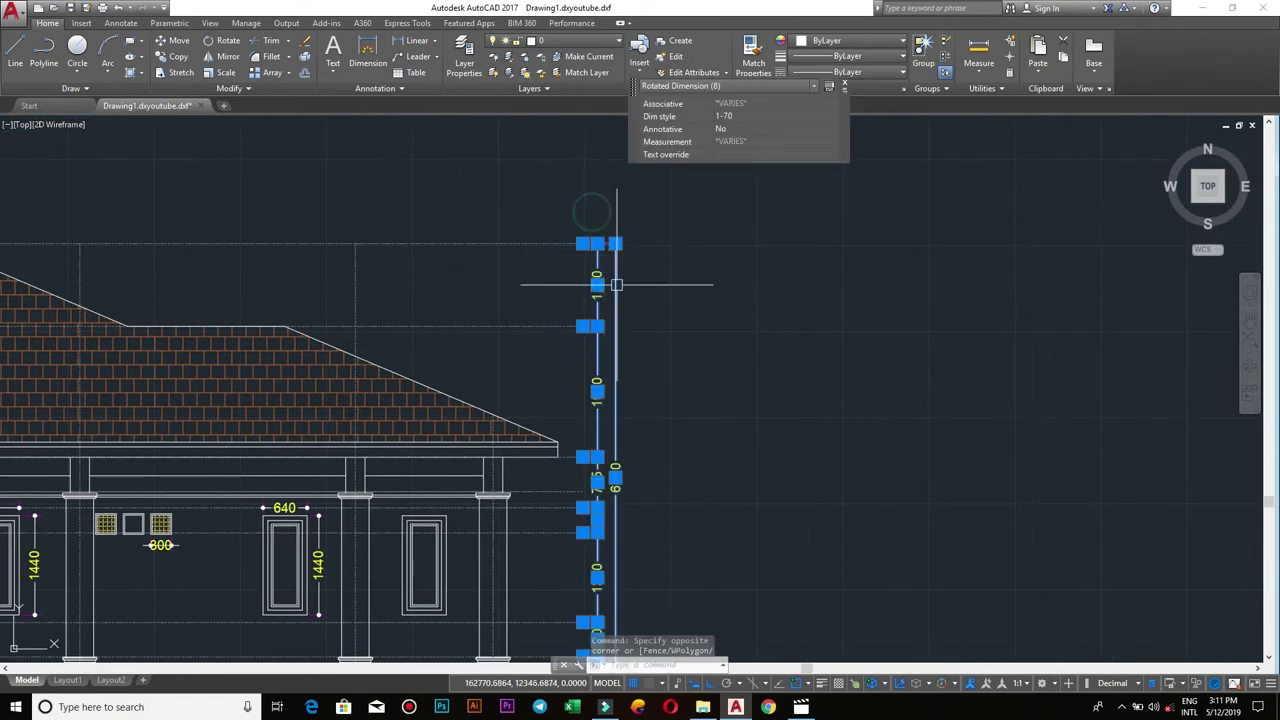
# - Copy the chain from its top endpoint to the roof-top level beside the second elevation
pyautogui.write('do')
pyautogui.press('Return')
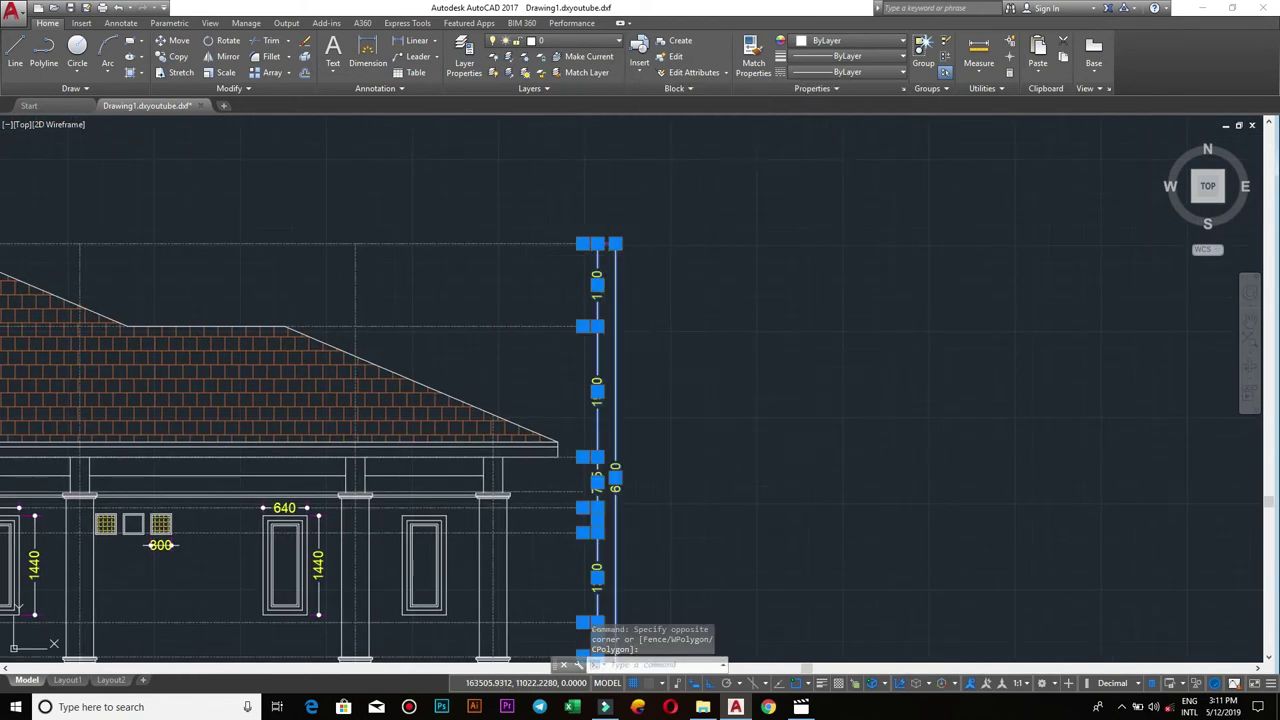
pyautogui.click(583, 243)
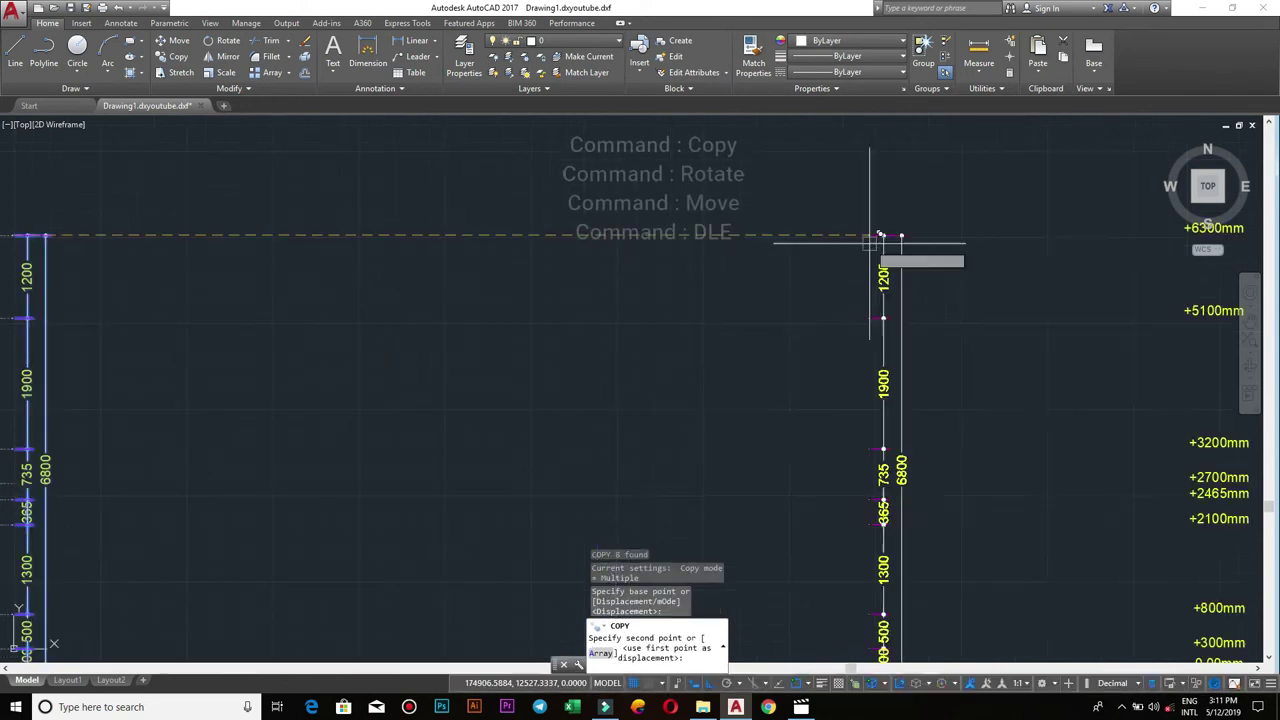
pyautogui.scroll(-5, 1063, 238)
pyautogui.scroll(5, 1075, 250)
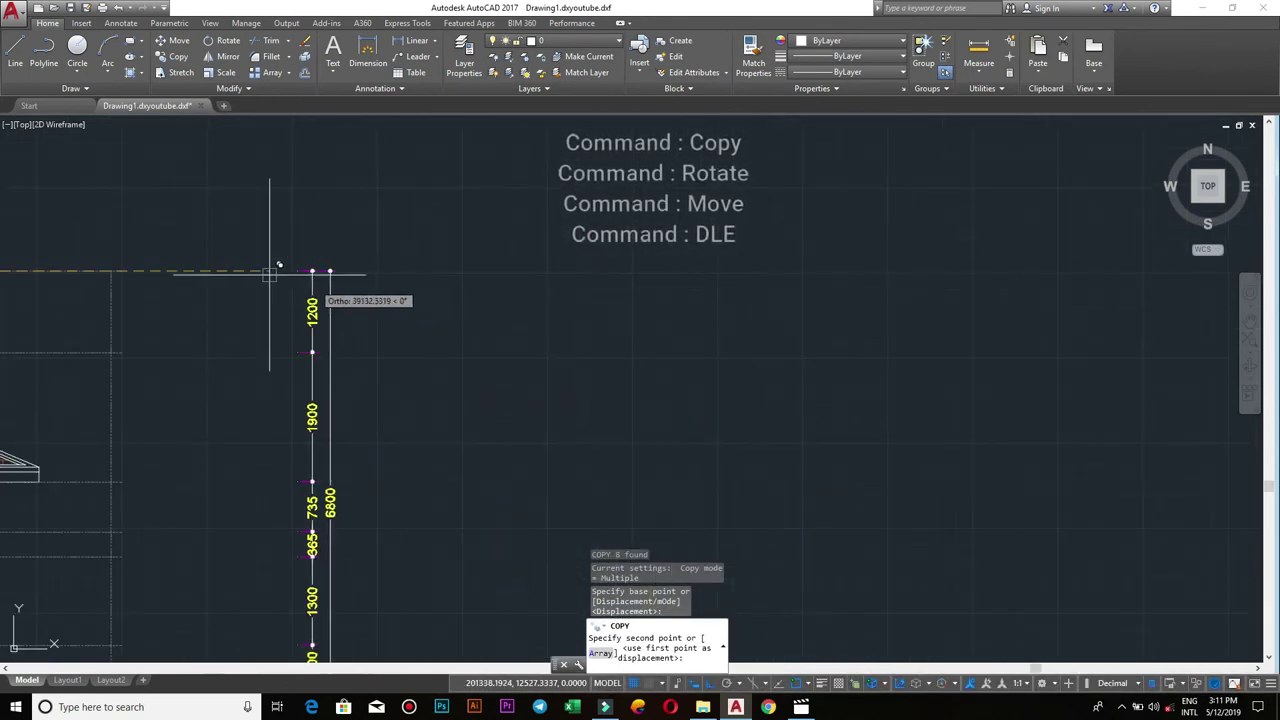
pyautogui.click(126, 270)
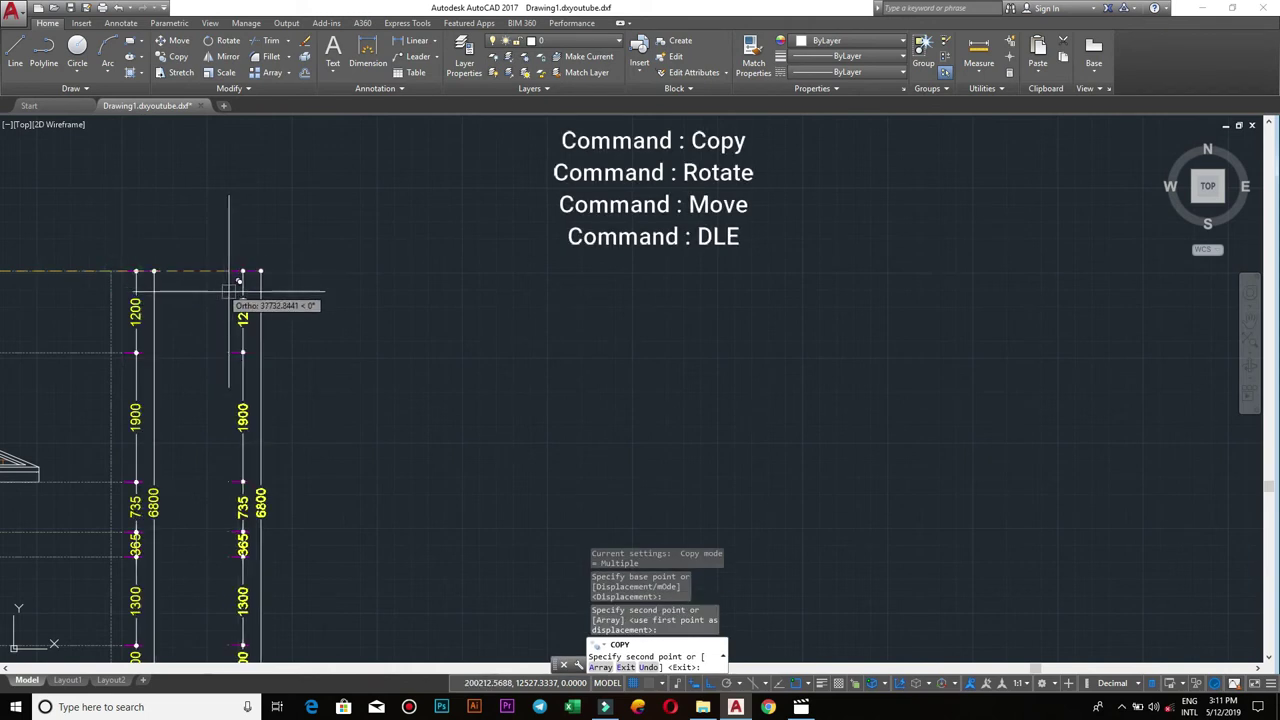
pyautogui.moveTo(371, 262); pyautogui.dragTo(700, 262, button='middle')
pyautogui.press('Return')
pyautogui.scroll(-4, 814, 200)
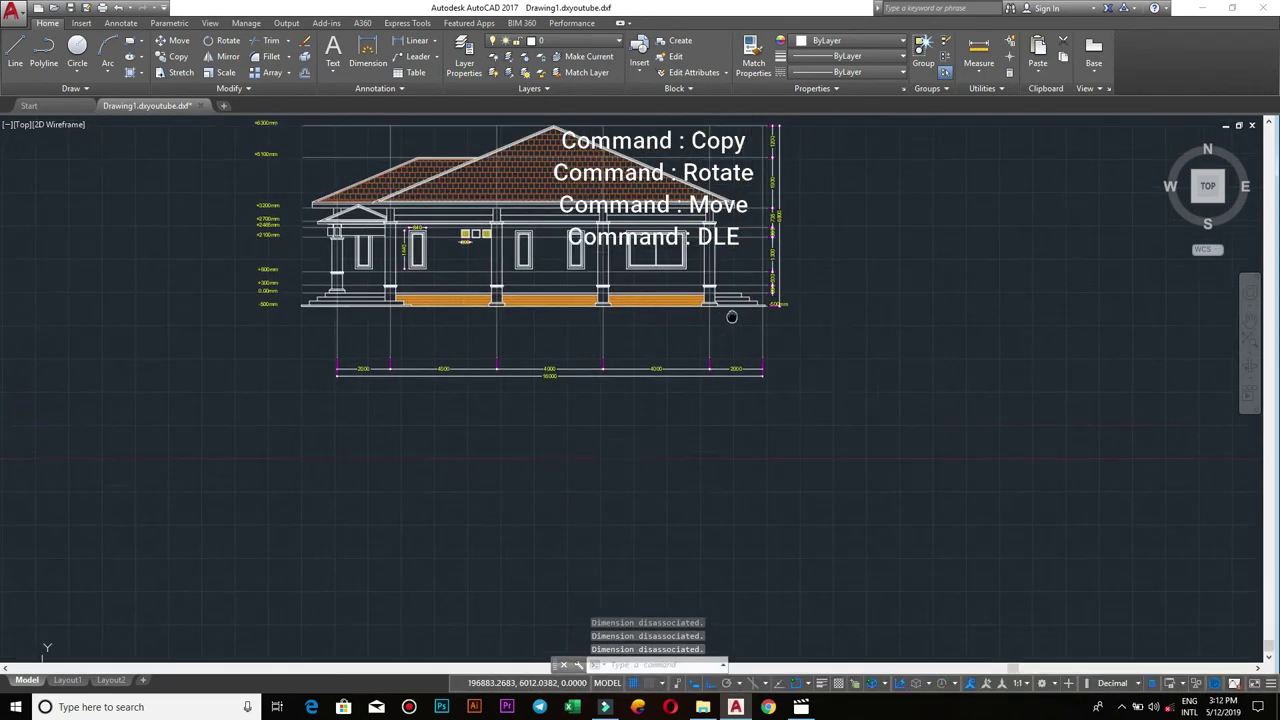
pyautogui.moveTo(728, 314); pyautogui.dragTo(760, 440, button='middle')
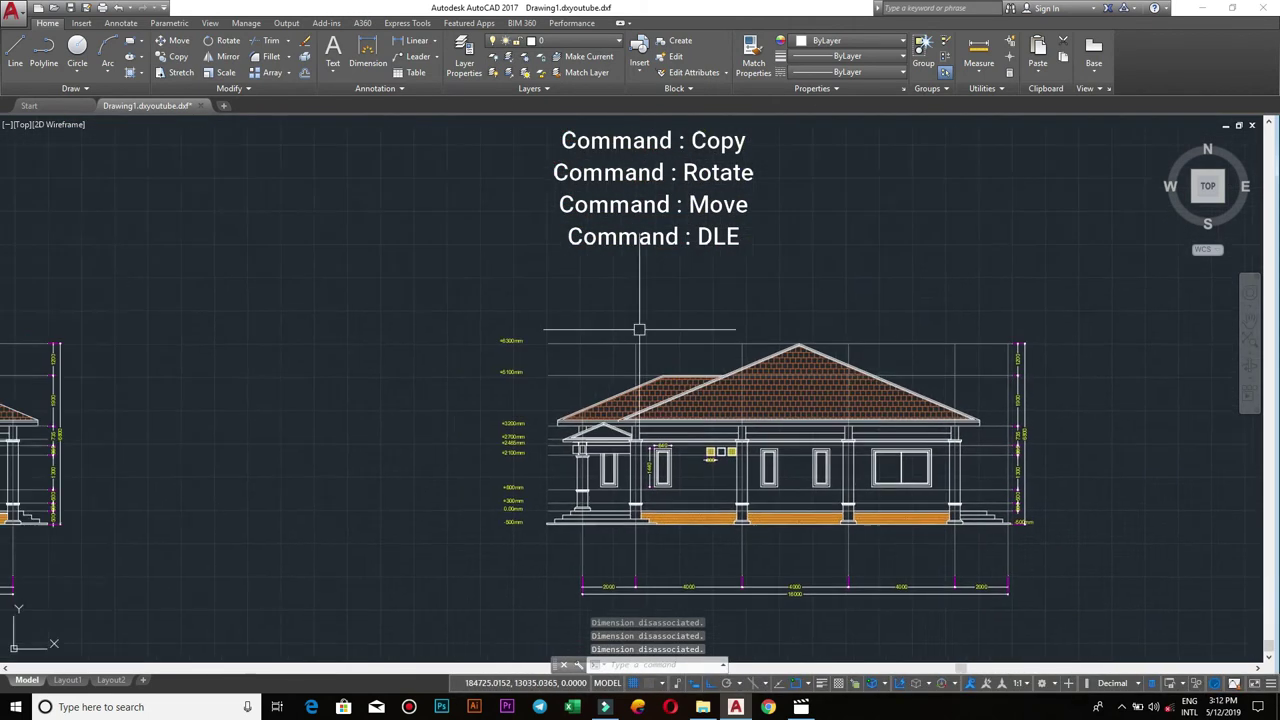
pyautogui.scroll(5, 610, 329)
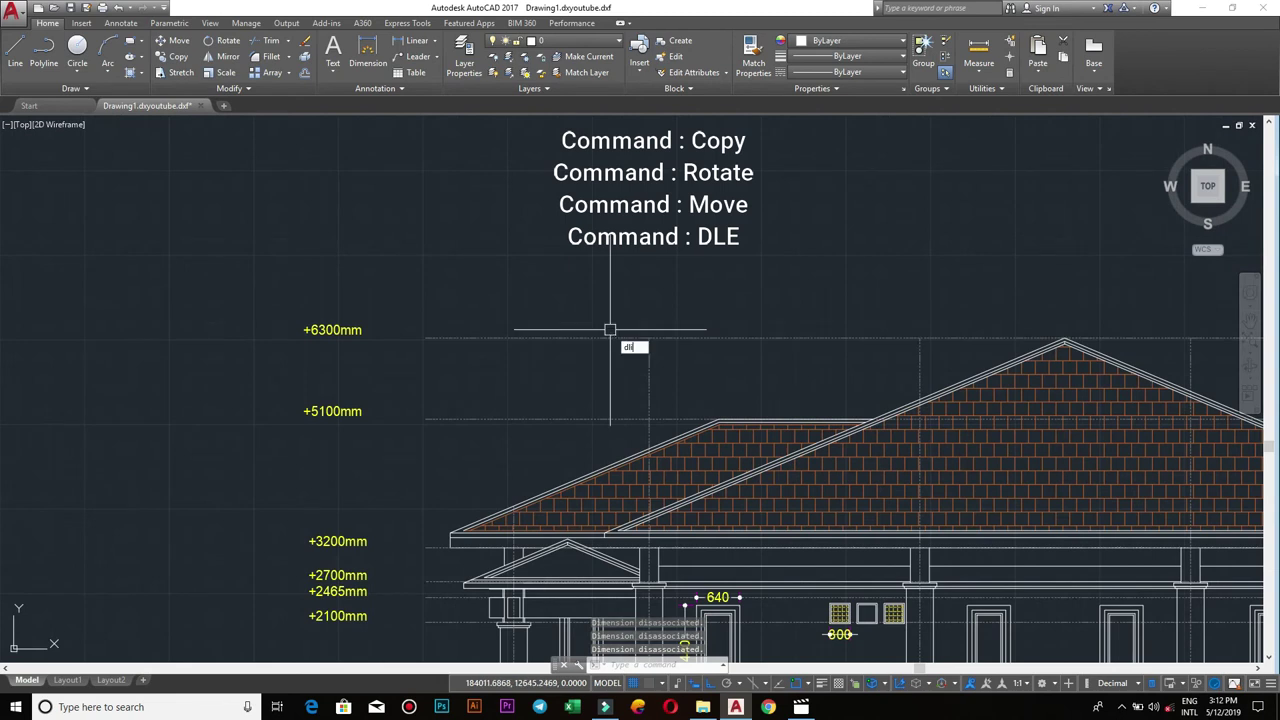
# - Pick the porch eave and beam end as points for a linear dimension
pyautogui.press('Return')
pyautogui.moveTo(700, 560); pyautogui.dragTo(570, 270, button='middle')
pyautogui.scroll(2, 808, 380)
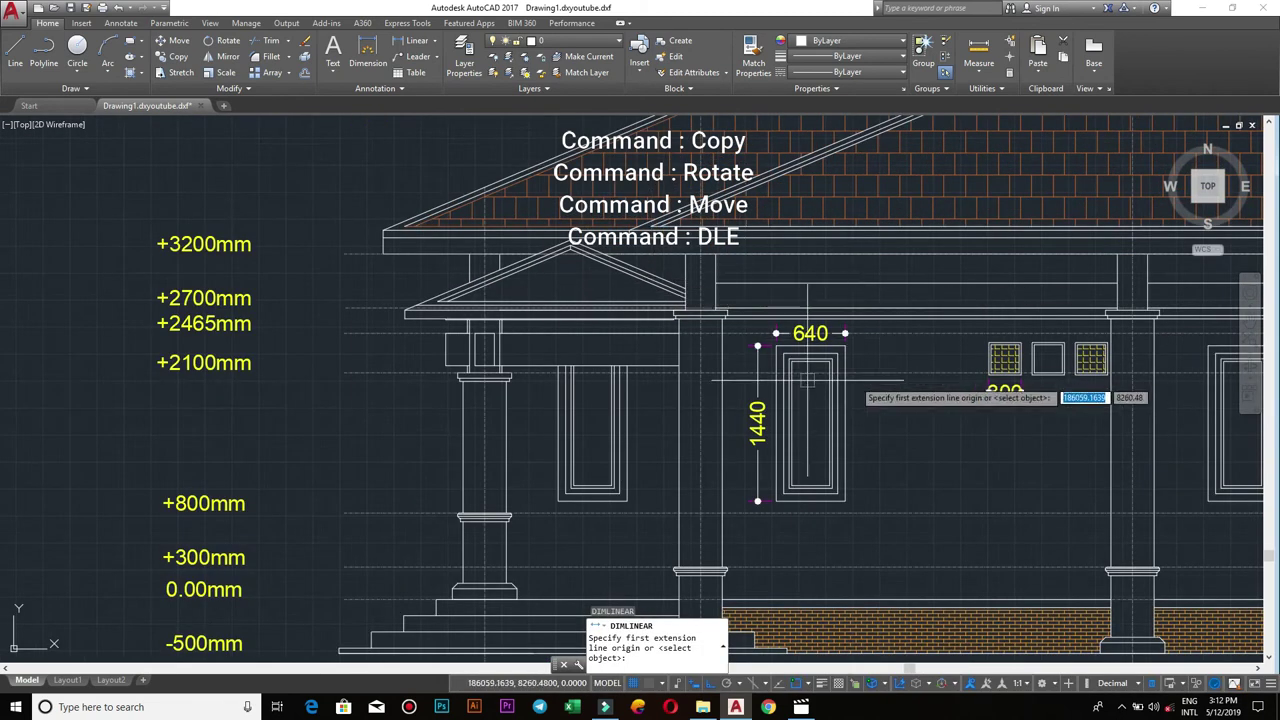
pyautogui.scroll(3, 705, 324)
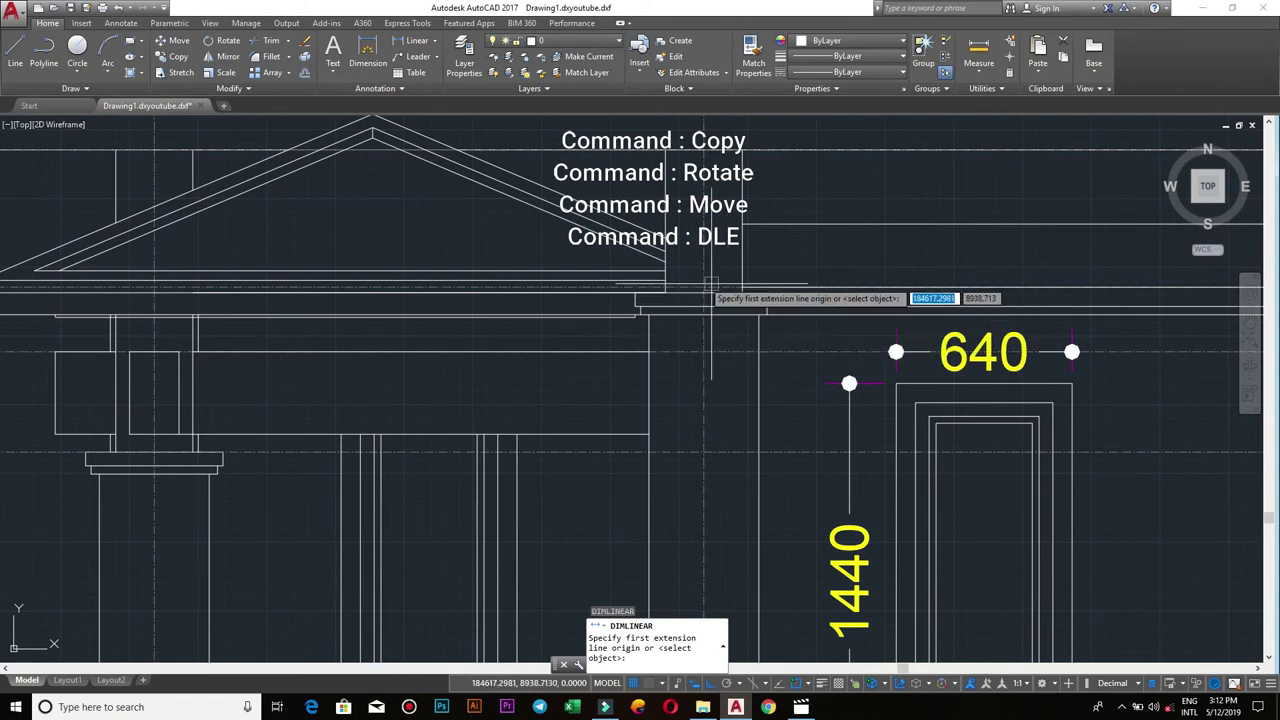
pyautogui.moveTo(576, 309); pyautogui.dragTo(817, 325, button='middle')
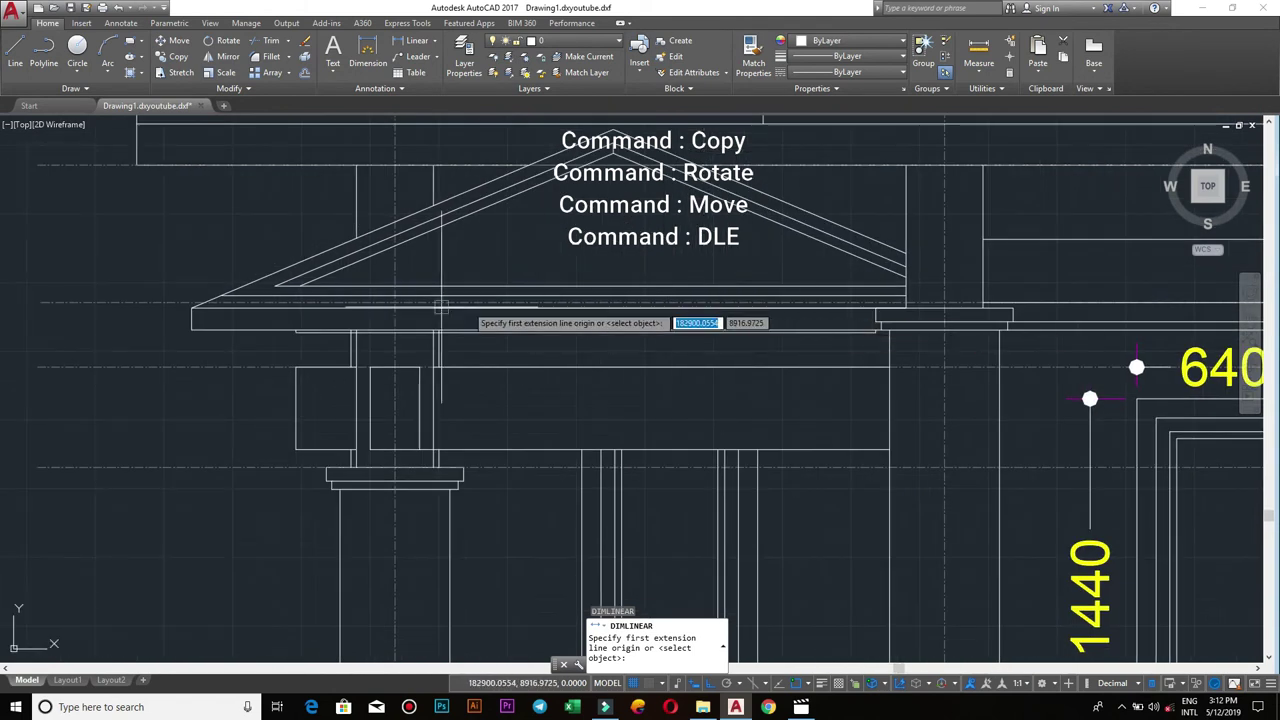
pyautogui.click(190, 310)
pyautogui.scroll(4, 743, 429)
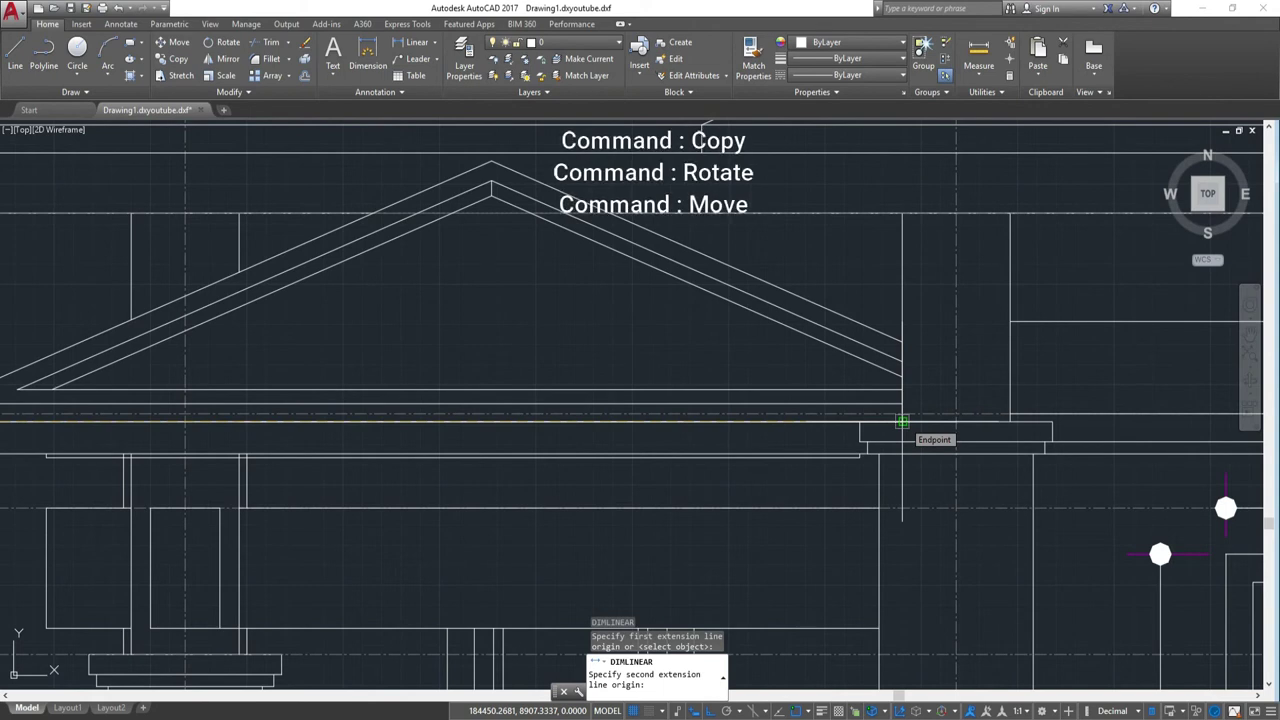
pyautogui.click(902, 422)
pyautogui.scroll(-5, 902, 422)
pyautogui.moveTo(830, 497); pyautogui.dragTo(560, 455, button='middle')
pyautogui.scroll(-4, 600, 451)
pyautogui.scroll(1, 667, 462)
pyautogui.scroll(2, 667, 462)
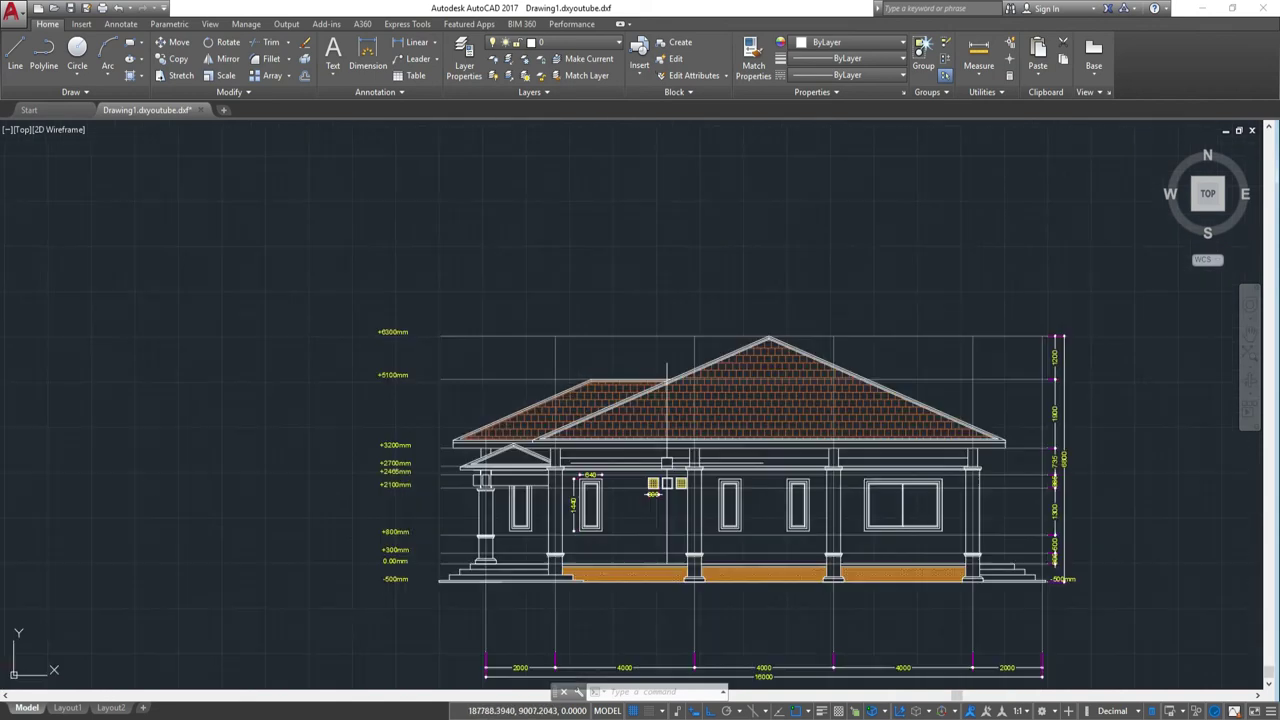
# - Turn off the GL layer with LAYOFF
pyautogui.write('la')
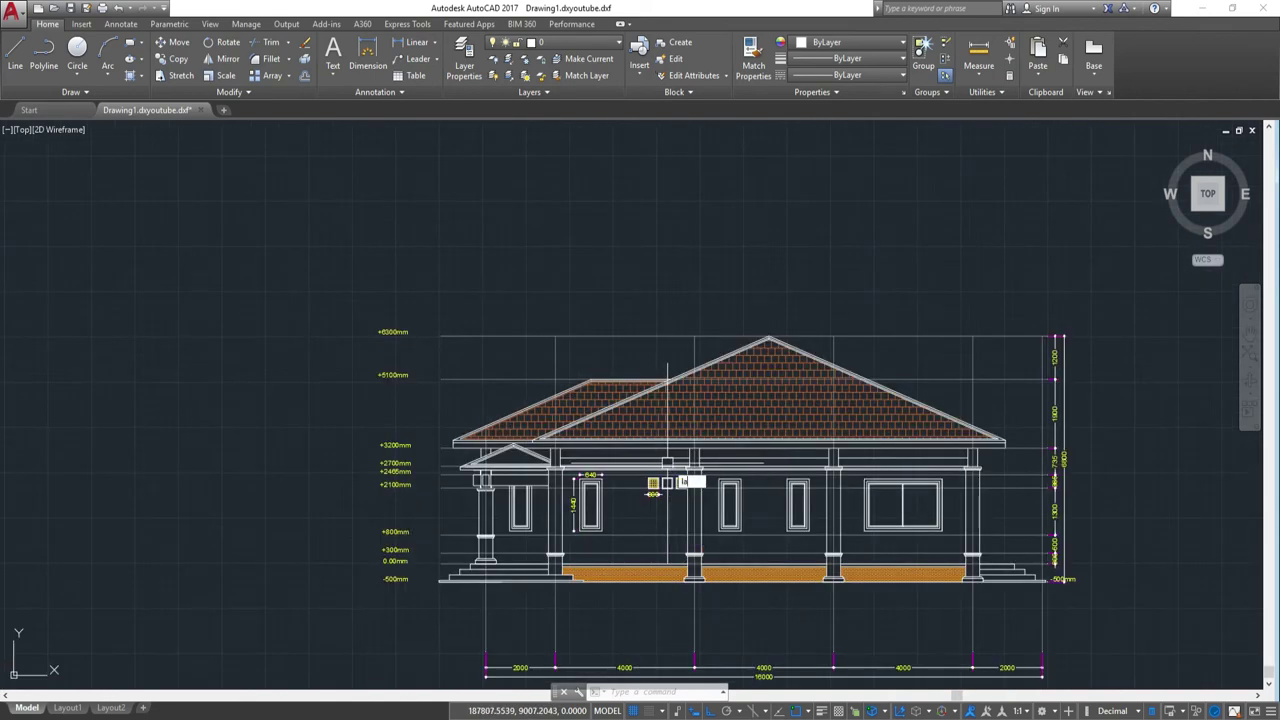
pyautogui.write('off')
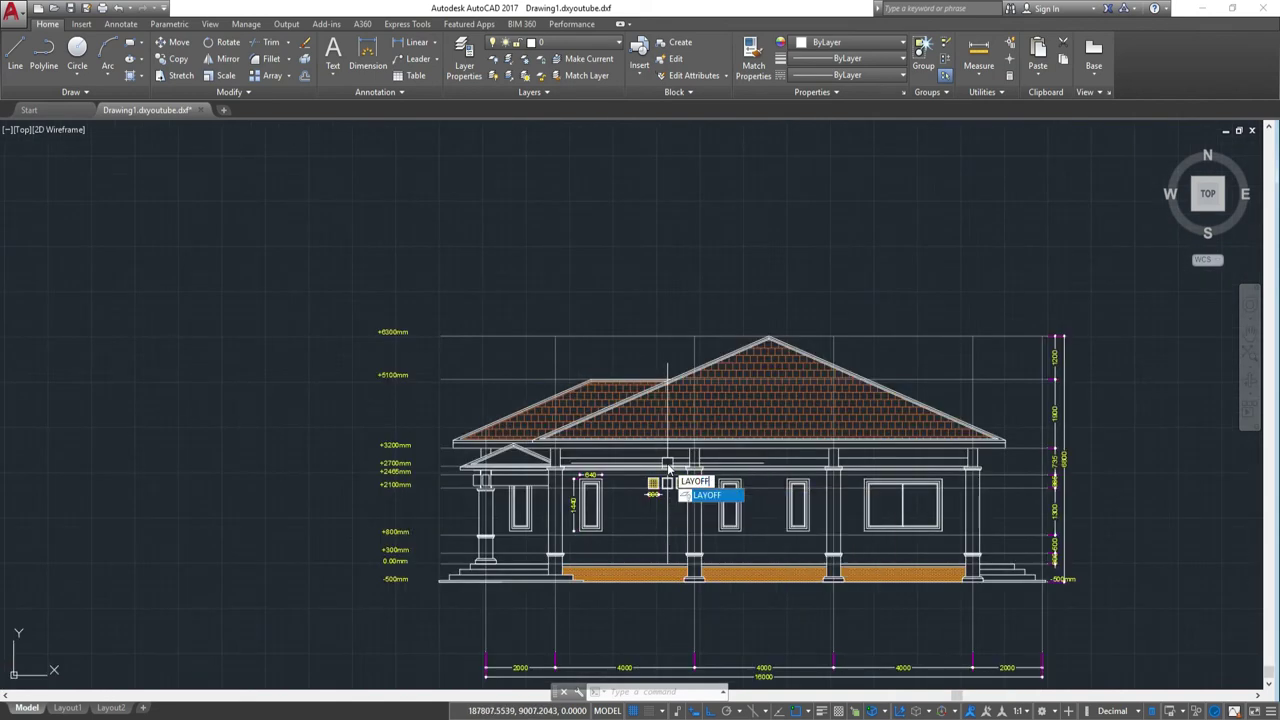
pyautogui.press('Return')
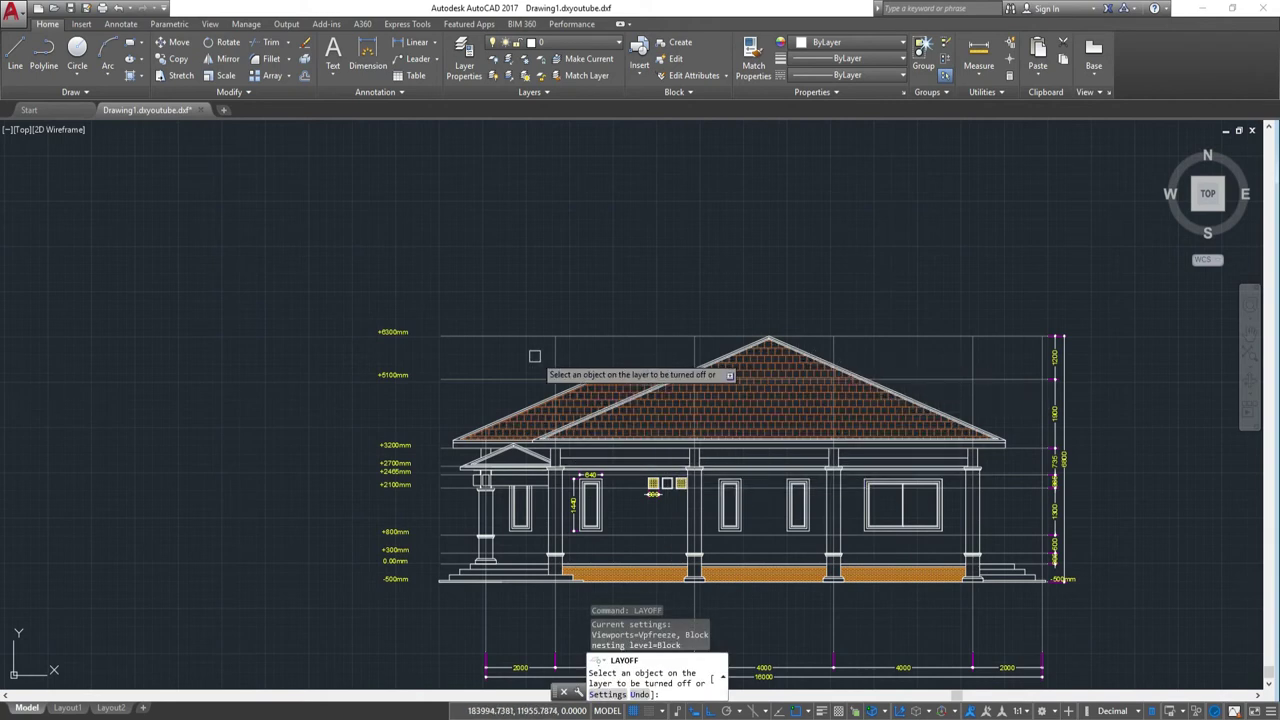
pyautogui.click(555, 361)
pyautogui.scroll(8, 558, 380)
pyautogui.press('Escape')
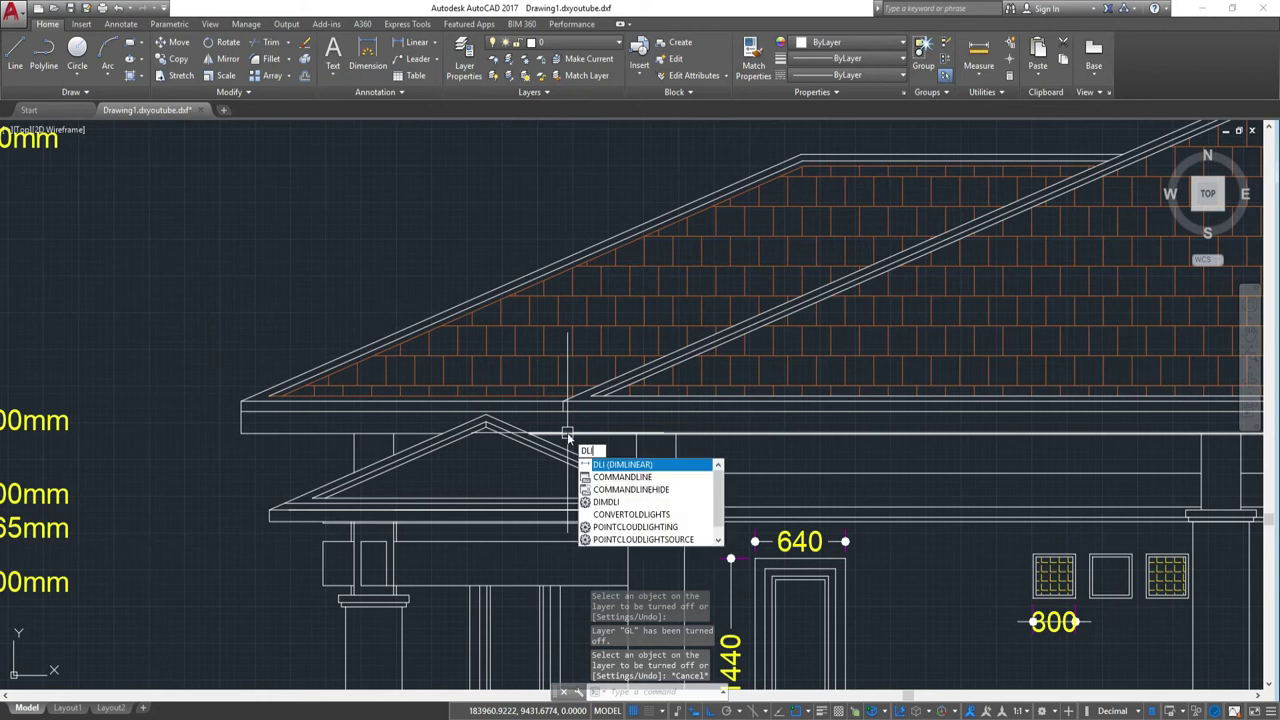
# - Dimension 3070 horizontally from the left eave corner, placed above the roof
pyautogui.press('Return')
pyautogui.click(268, 509)
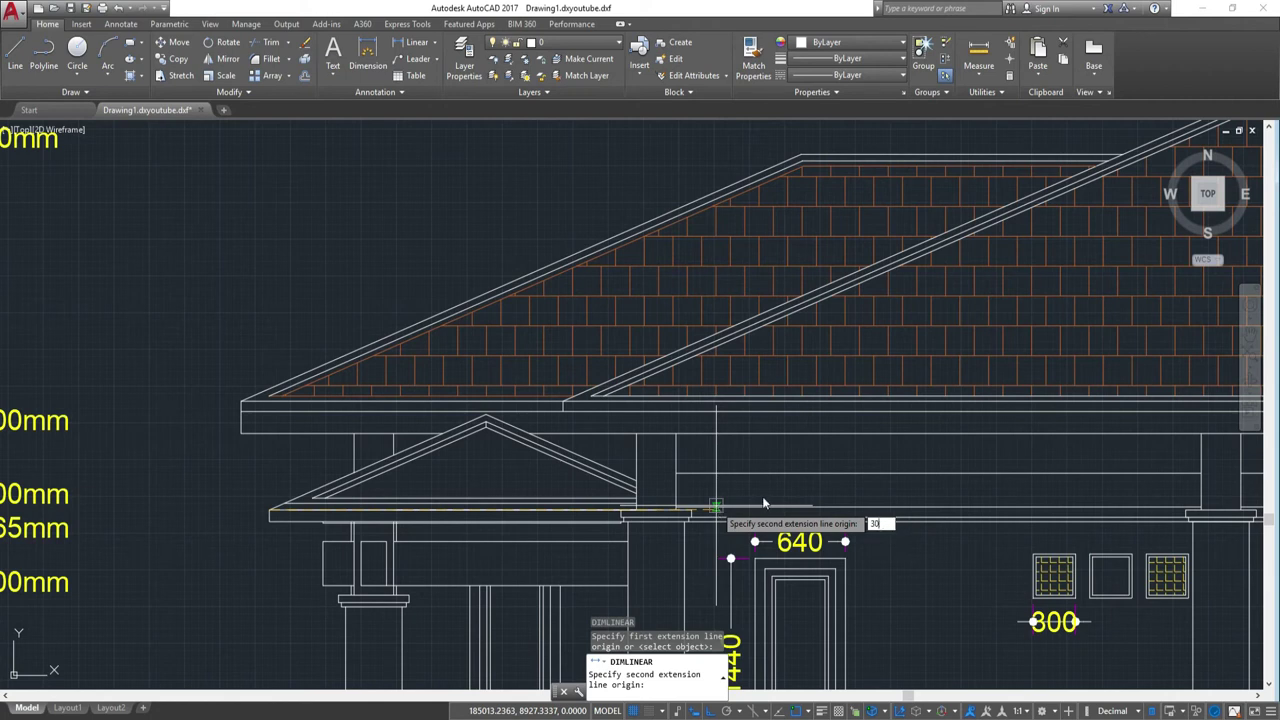
pyautogui.write('69')
pyautogui.press('BackSpace')
pyautogui.press('BackSpace')
pyautogui.press('BackSpace')
pyautogui.write('0')
pyautogui.press('Return')
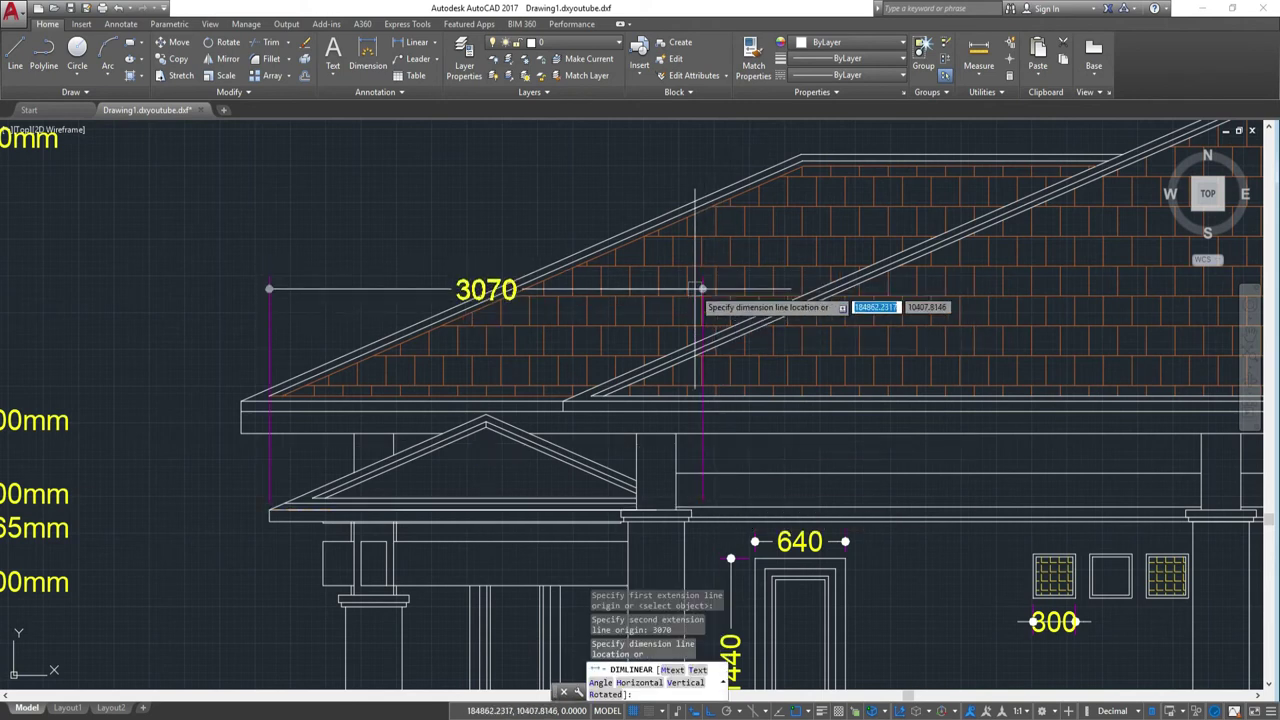
pyautogui.click(703, 196)
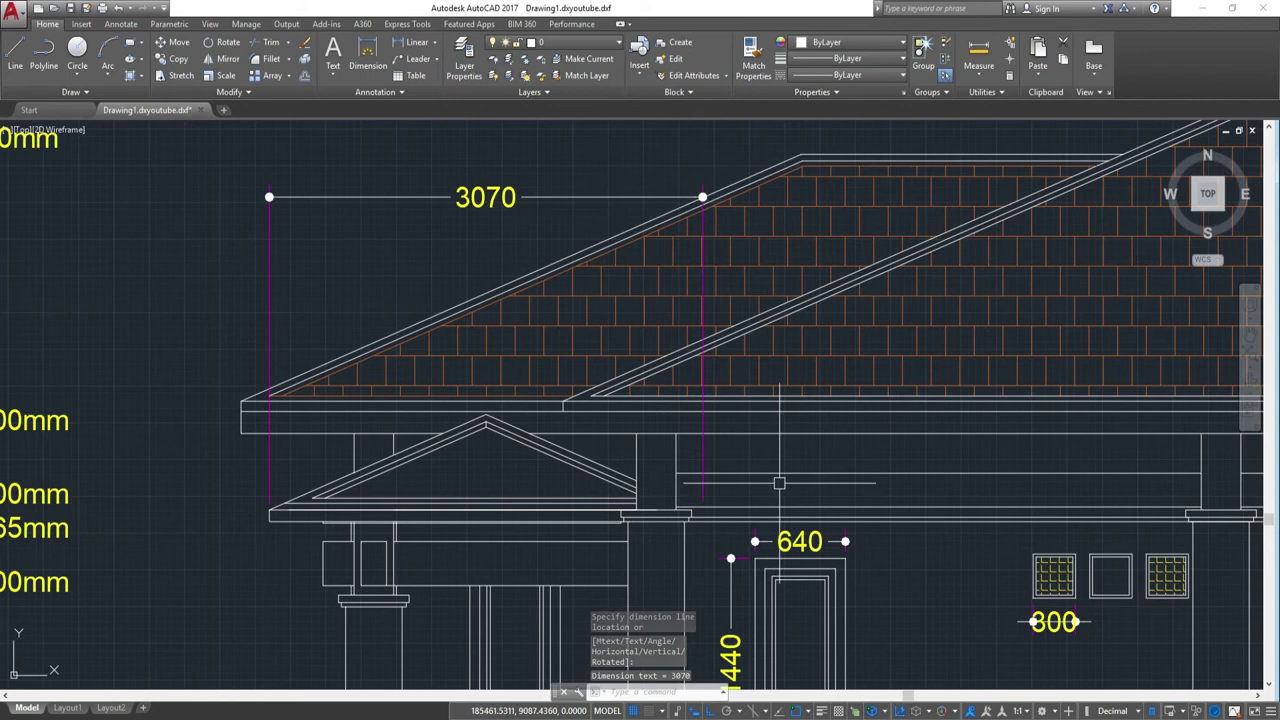
# - Add a 1535 horizontal dimension from the left eave, just below the 3070 one
pyautogui.write('DLE')
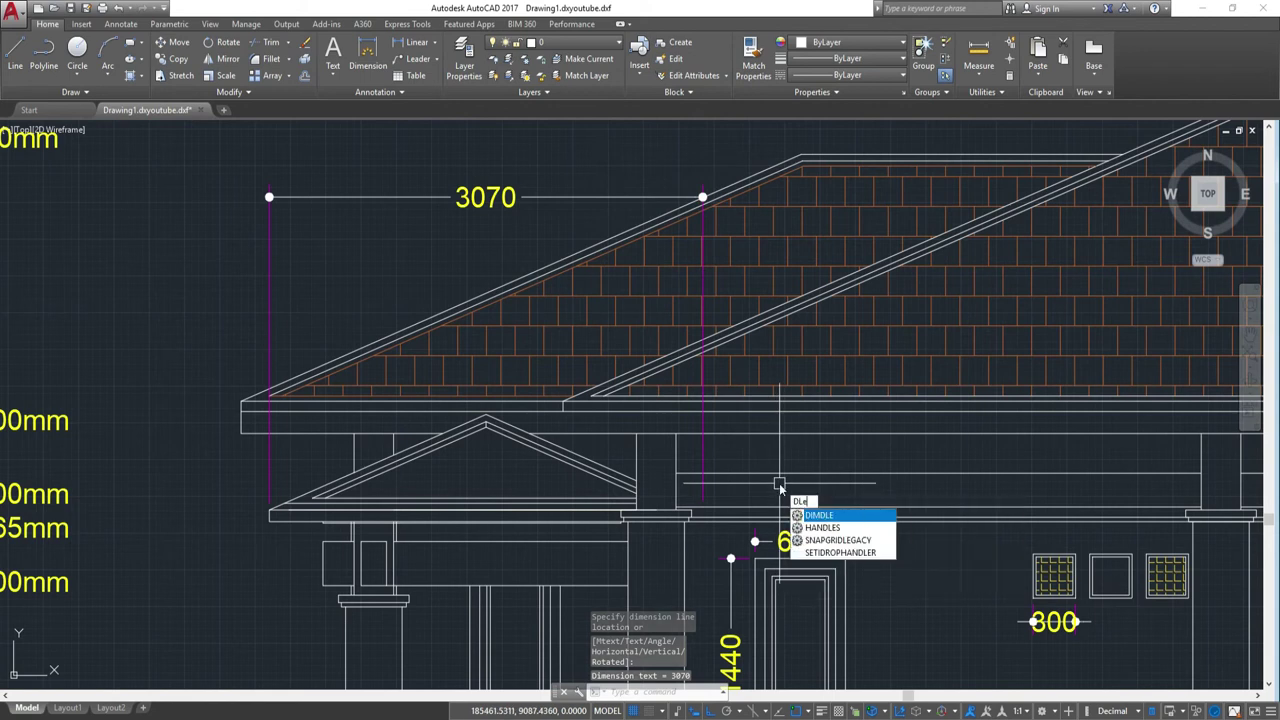
pyautogui.press('Return')
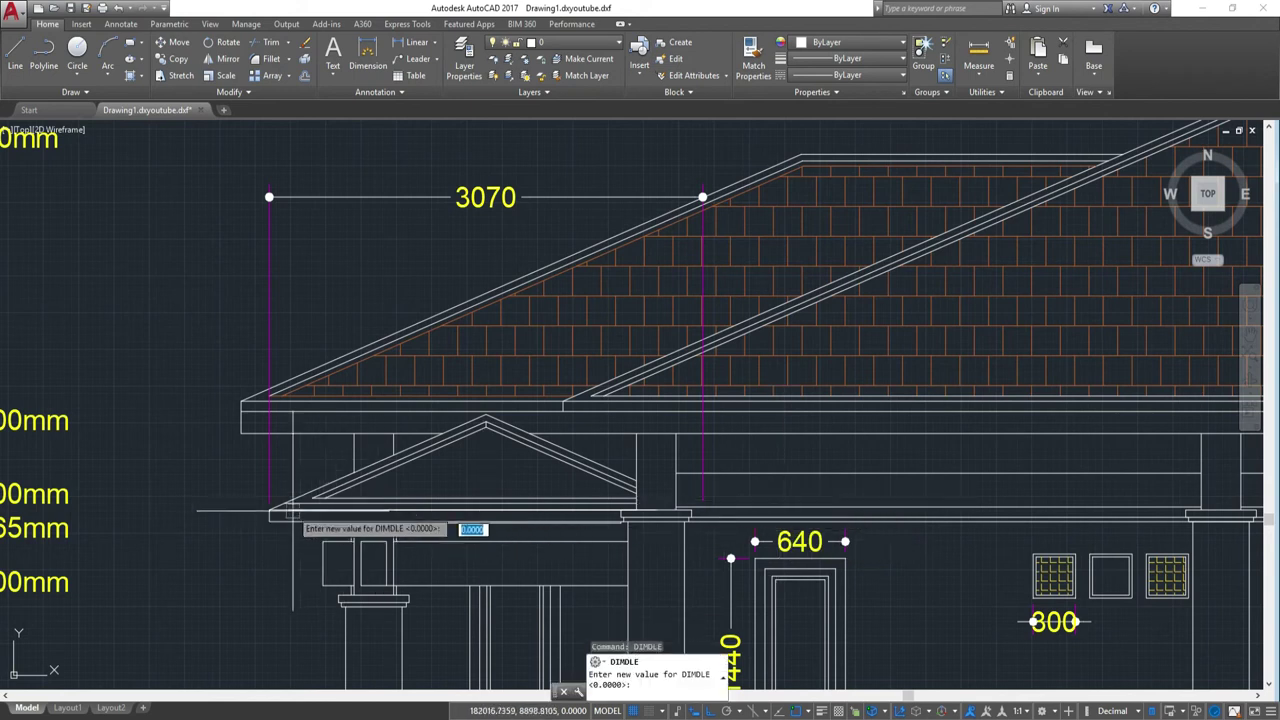
pyautogui.click(270, 510)
pyautogui.write('1535')
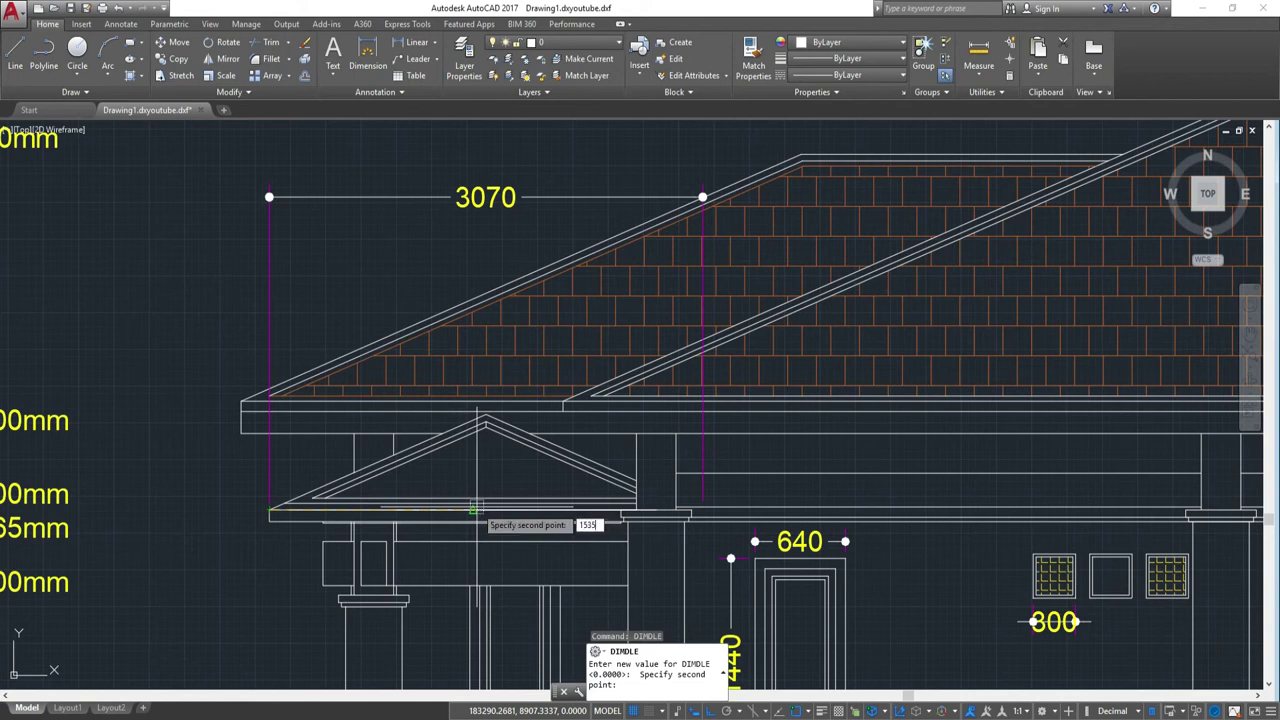
pyautogui.press('Return')
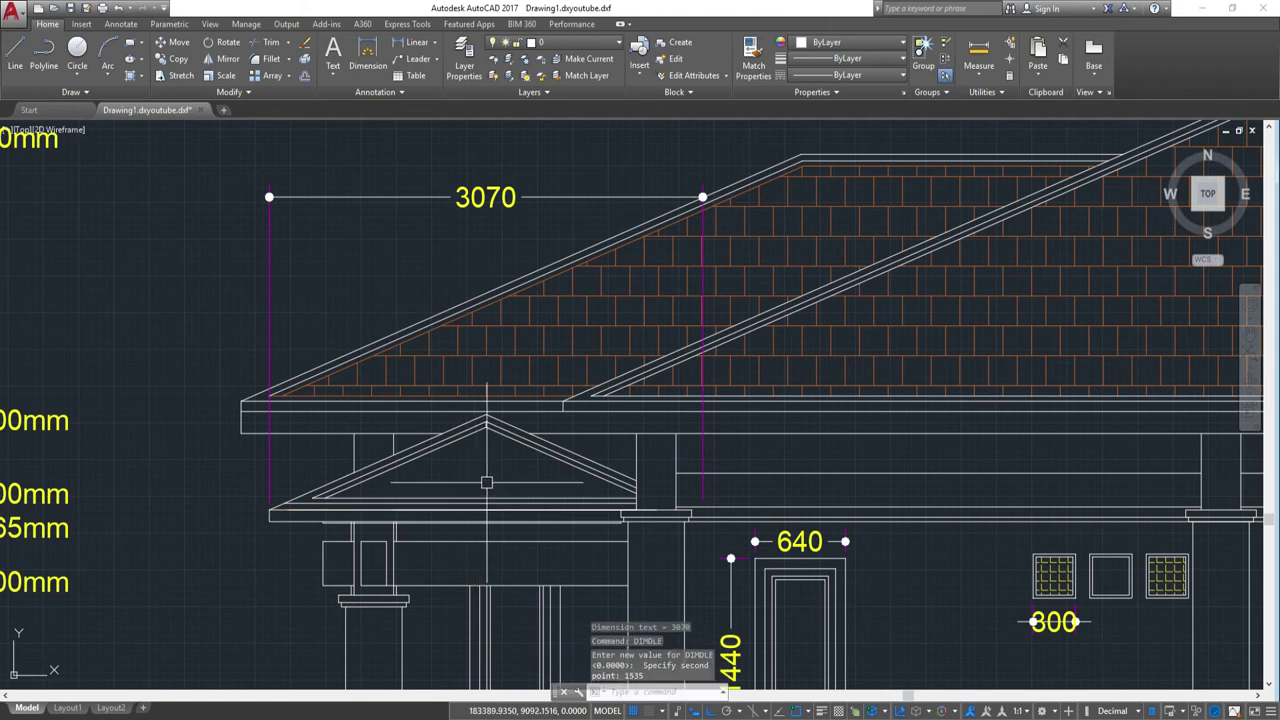
pyautogui.write('dli')
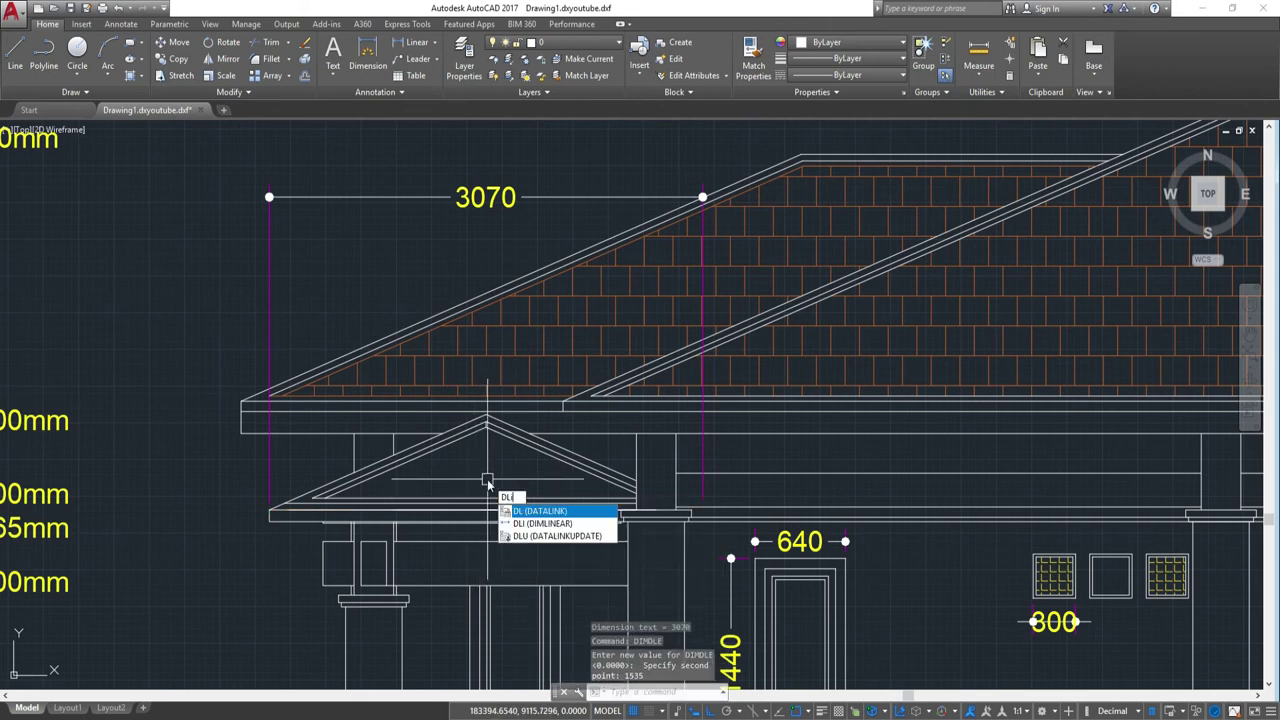
pyautogui.press('Return')
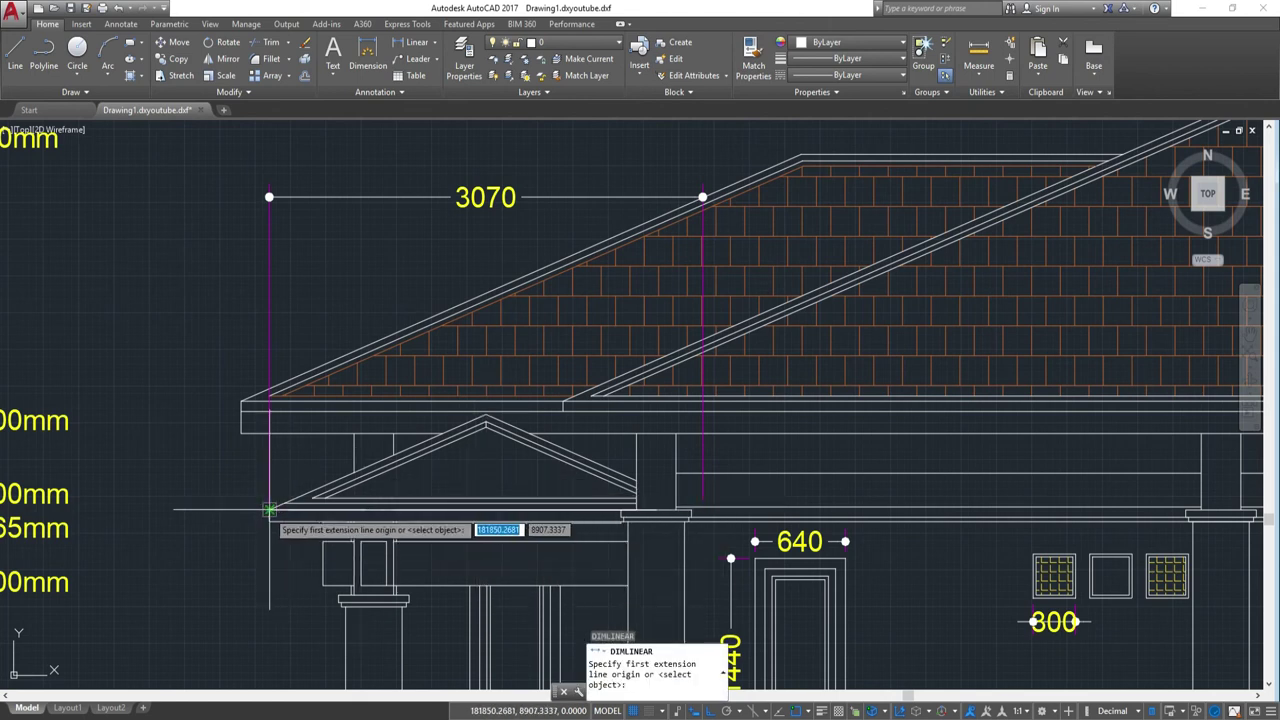
pyautogui.click(268, 509)
pyautogui.write('1535')
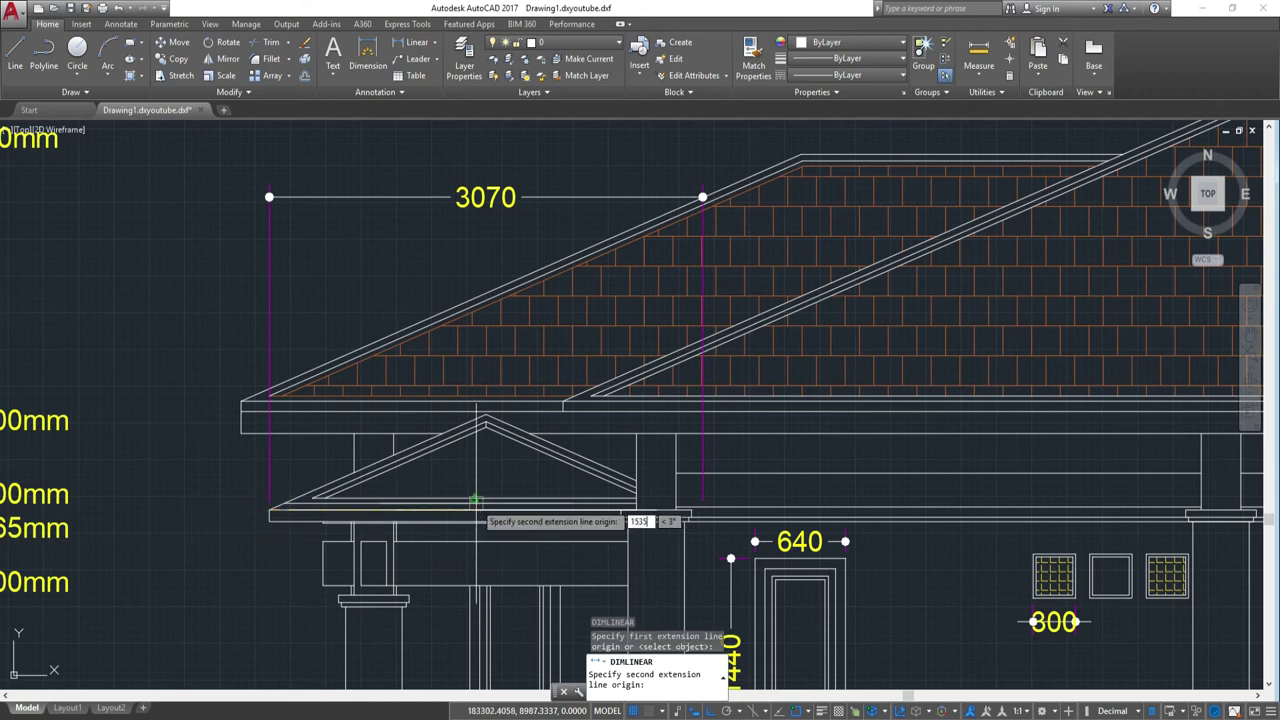
pyautogui.press('Return')
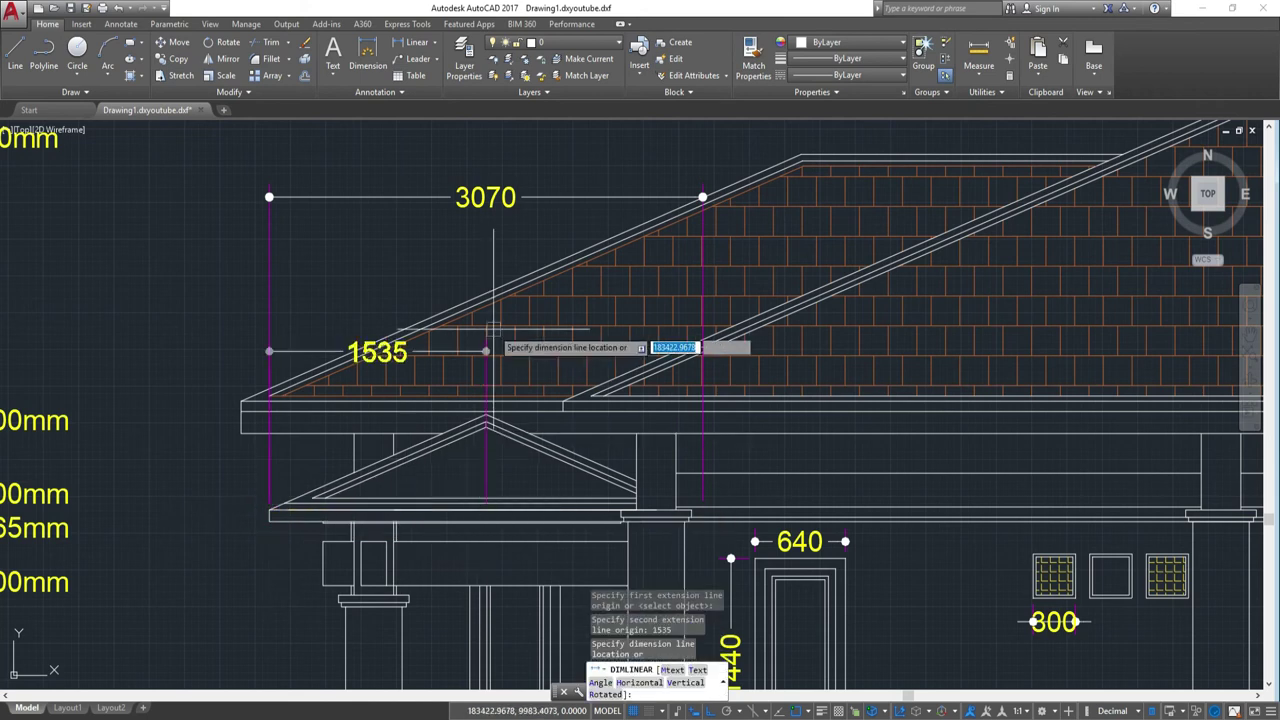
pyautogui.scroll(3, 485, 295)
pyautogui.moveTo(466, 211); pyautogui.dragTo(466, 157, button='middle')
pyautogui.scroll(-3, 437, 332)
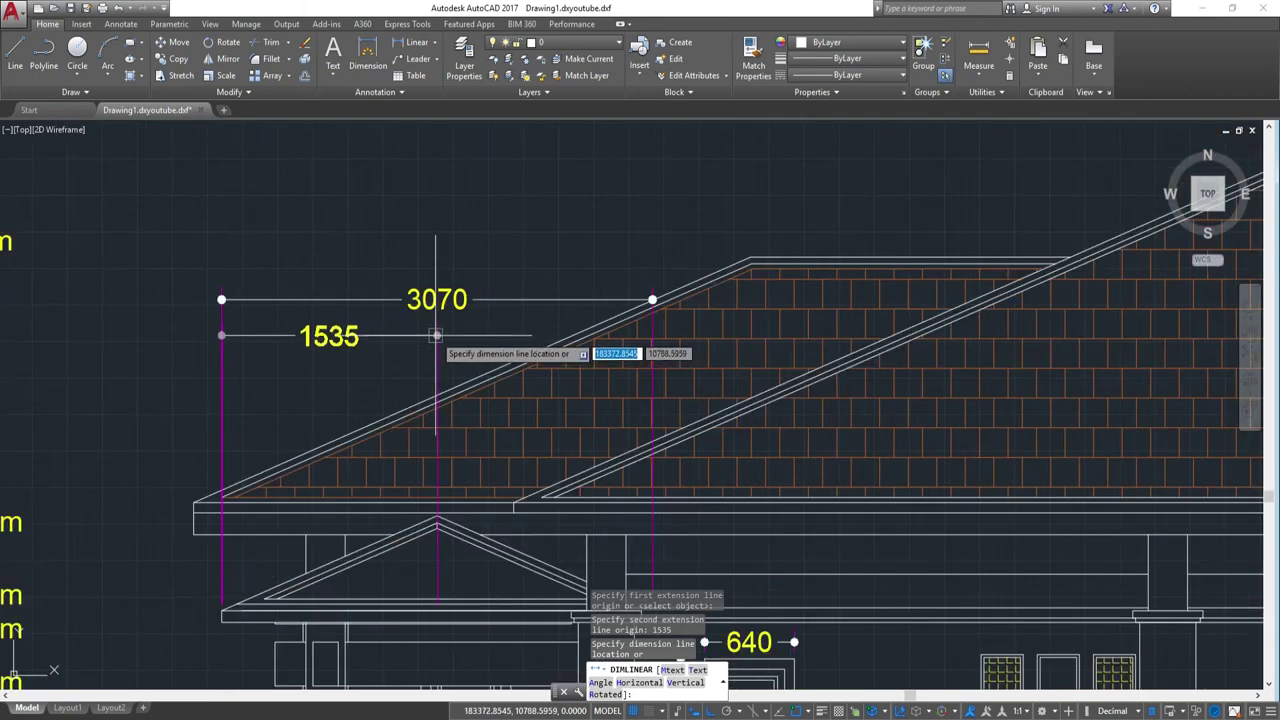
pyautogui.click(437, 336)
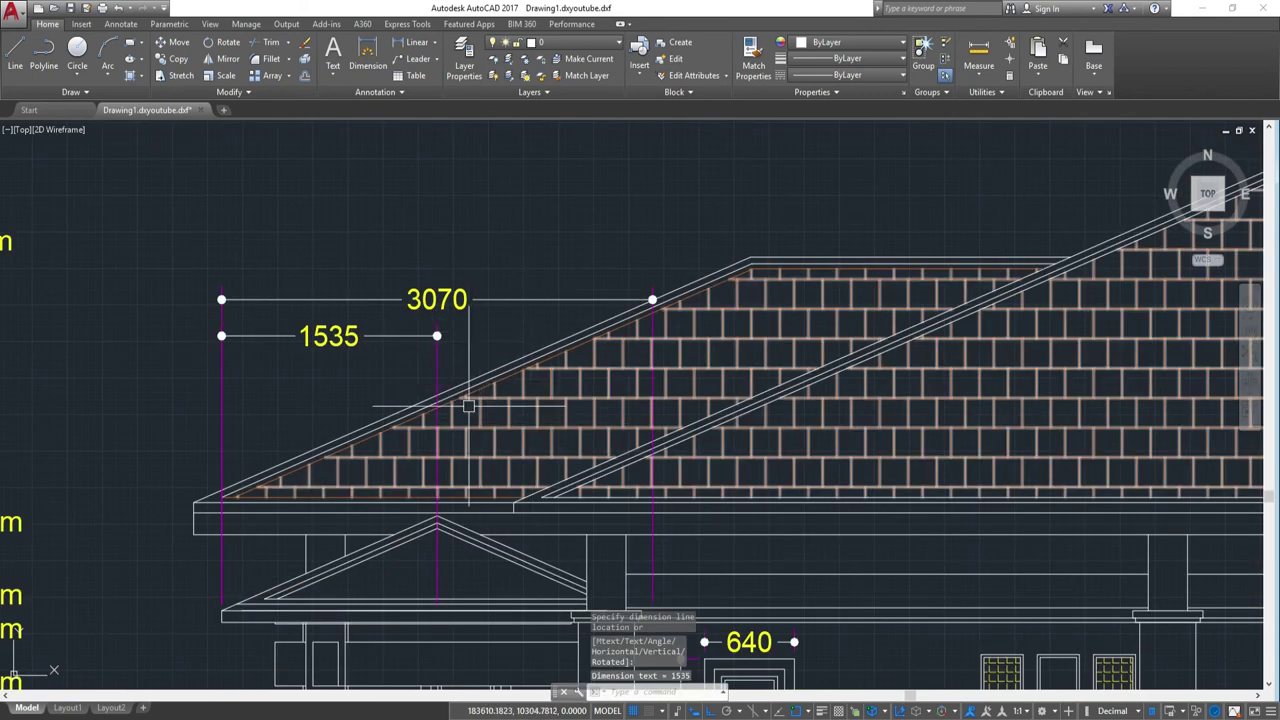
pyautogui.moveTo(468, 405); pyautogui.dragTo(496, 295, button='middle')
pyautogui.scroll(-2, 710, 480)
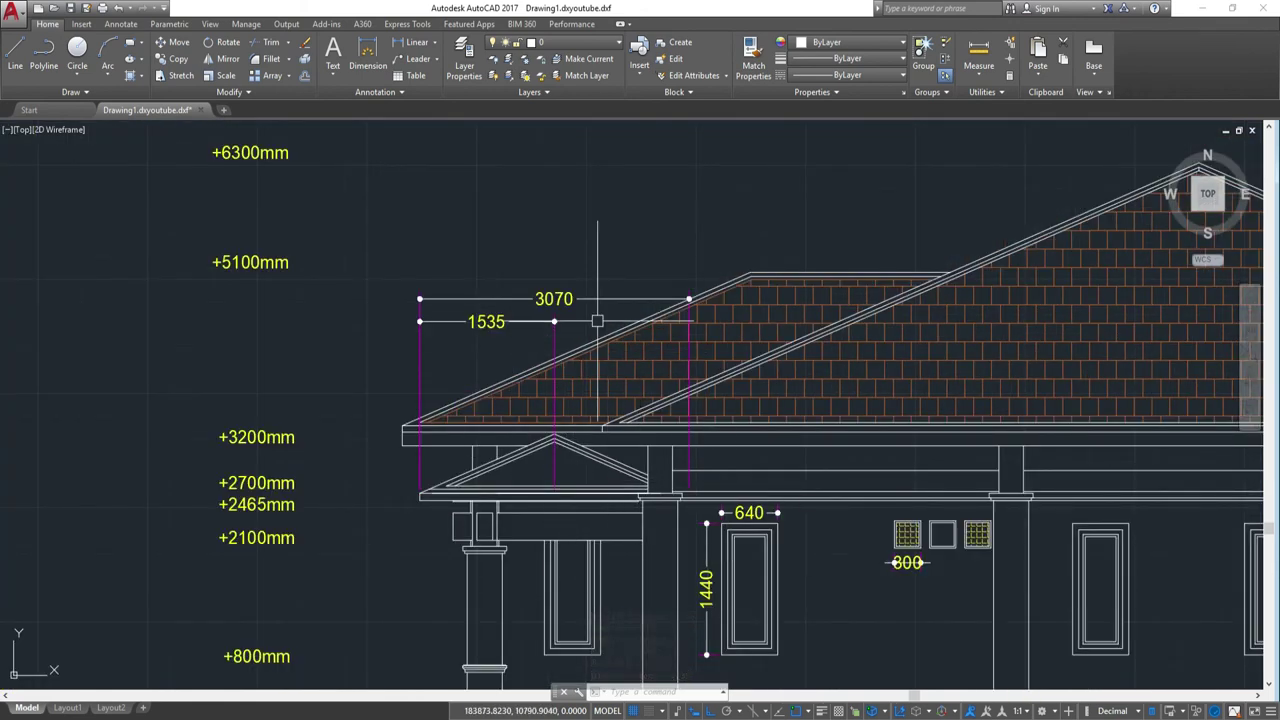
pyautogui.scroll(2, 597, 321)
# - Dimension 1535 from the porch gable apex to the ridge, in line with the first 1535
pyautogui.write('l')
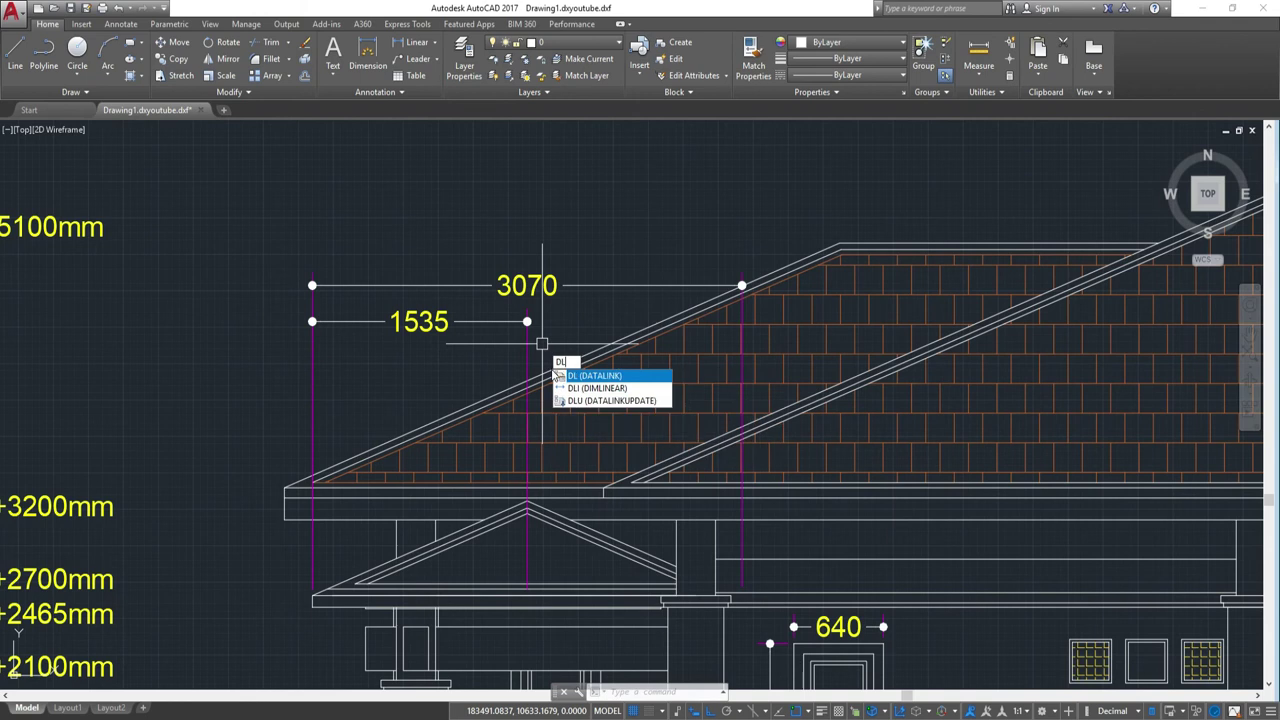
pyautogui.write('i')
pyautogui.press('Return')
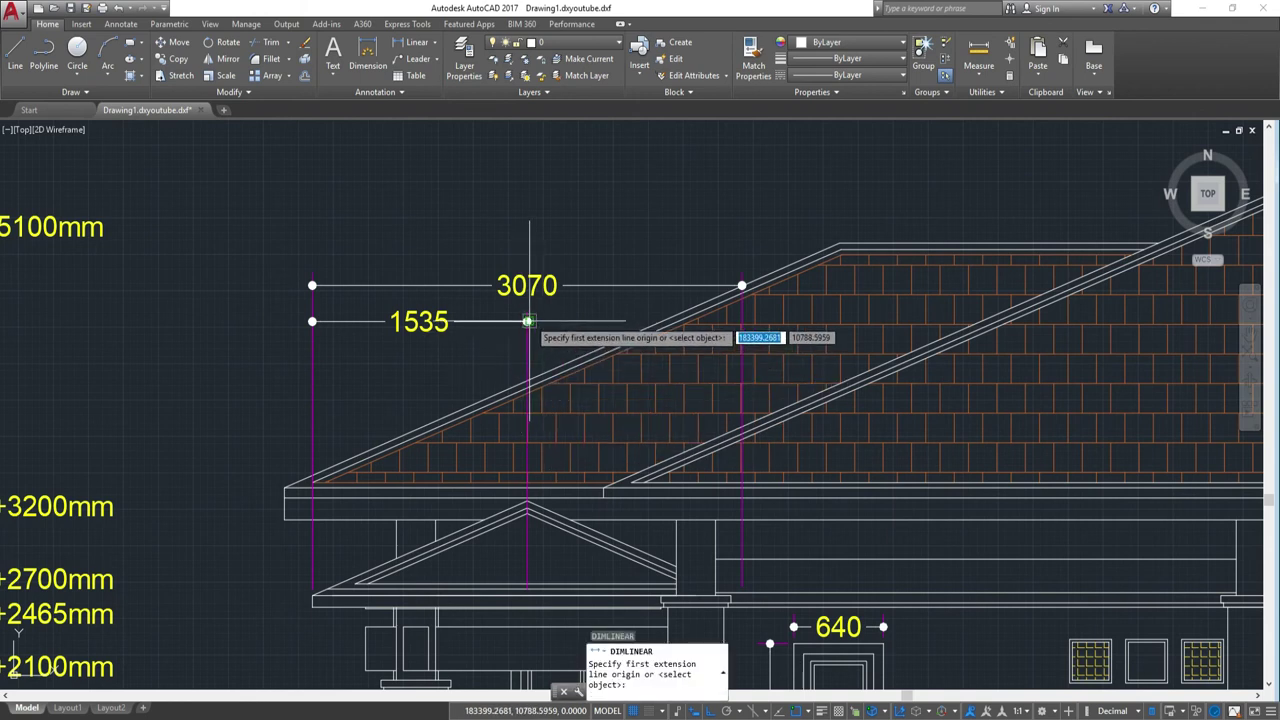
pyautogui.scroll(6, 525, 590)
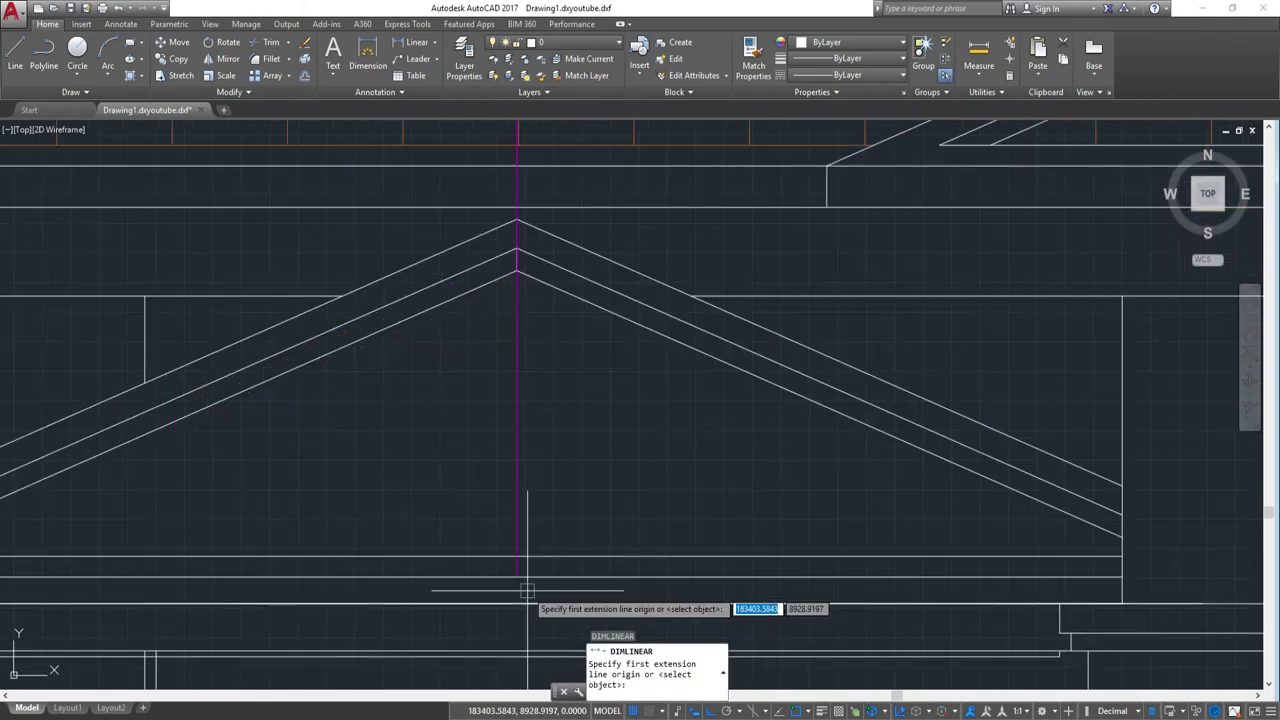
pyautogui.click(516, 577)
pyautogui.scroll(-3, 516, 577)
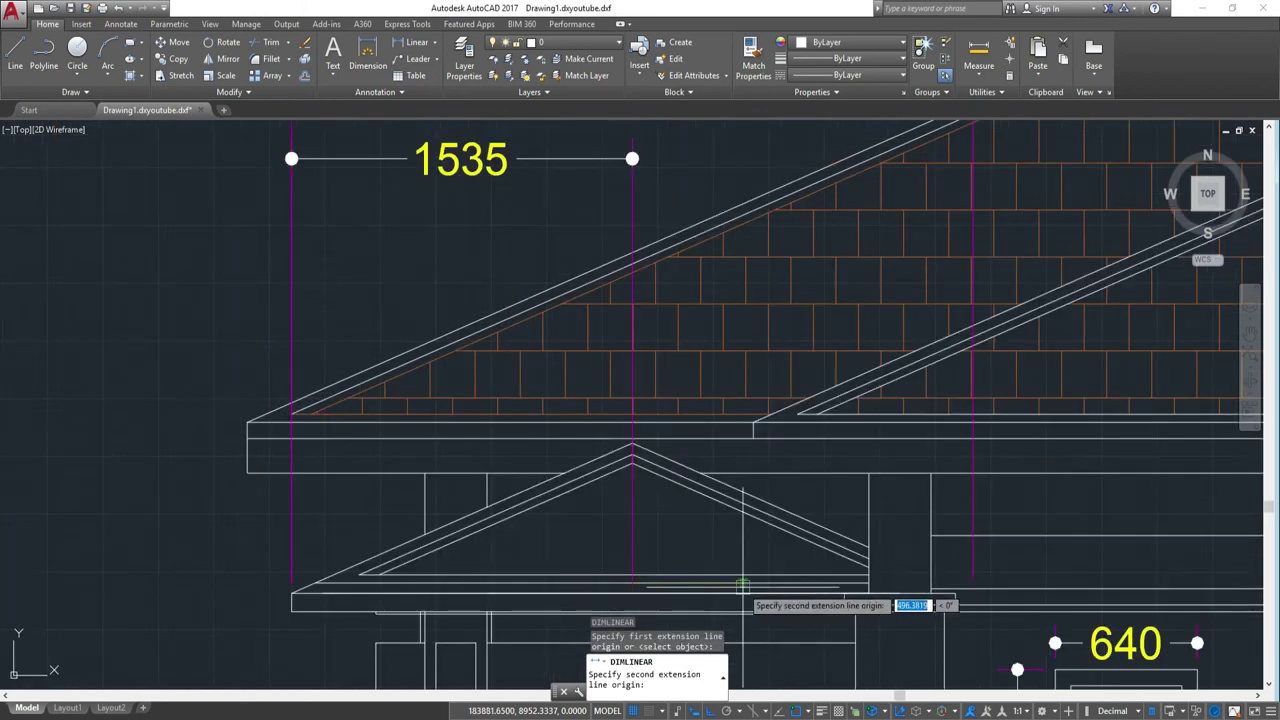
pyautogui.moveTo(972, 585); pyautogui.dragTo(792, 556, button='middle')
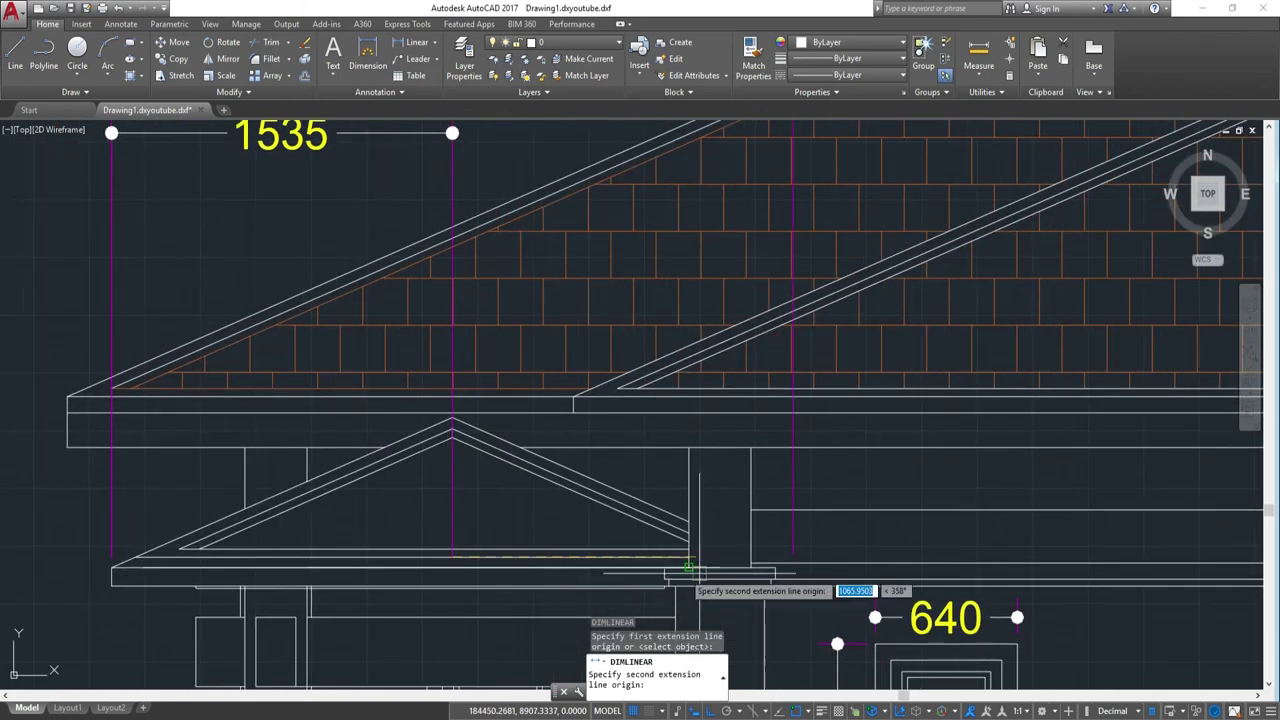
pyautogui.click(792, 556)
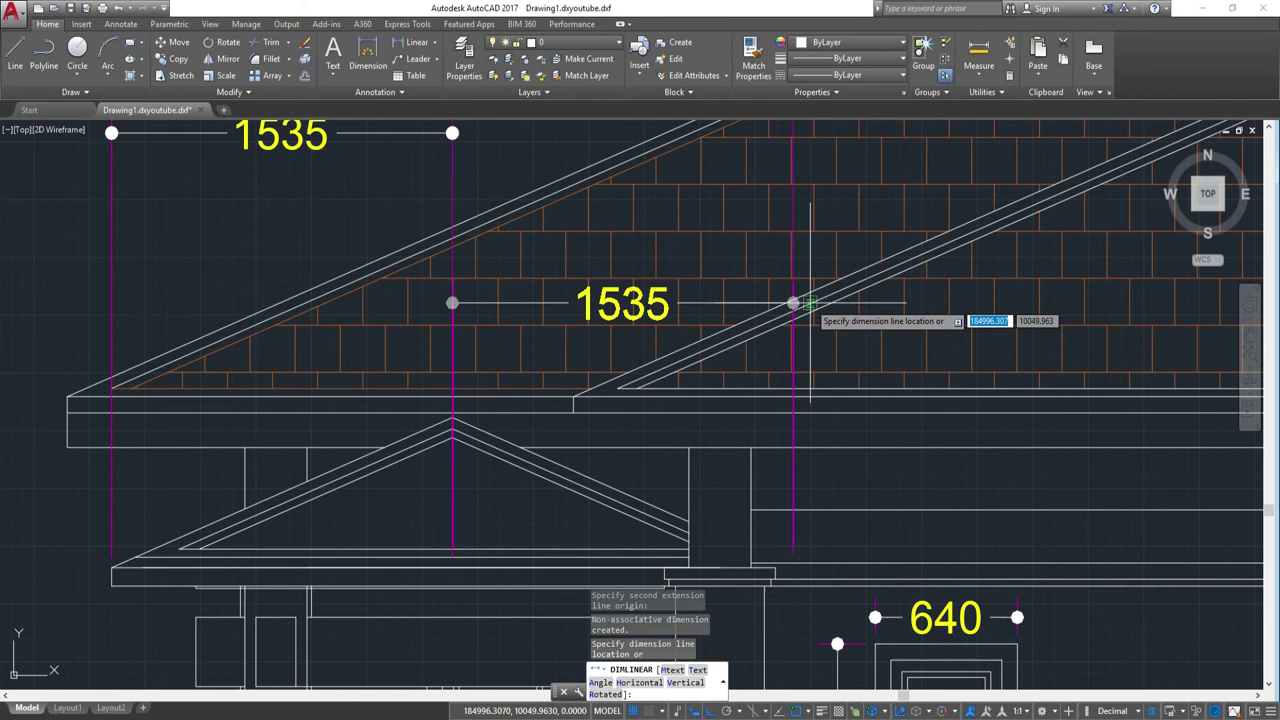
pyautogui.moveTo(791, 200); pyautogui.dragTo(749, 418, button='middle')
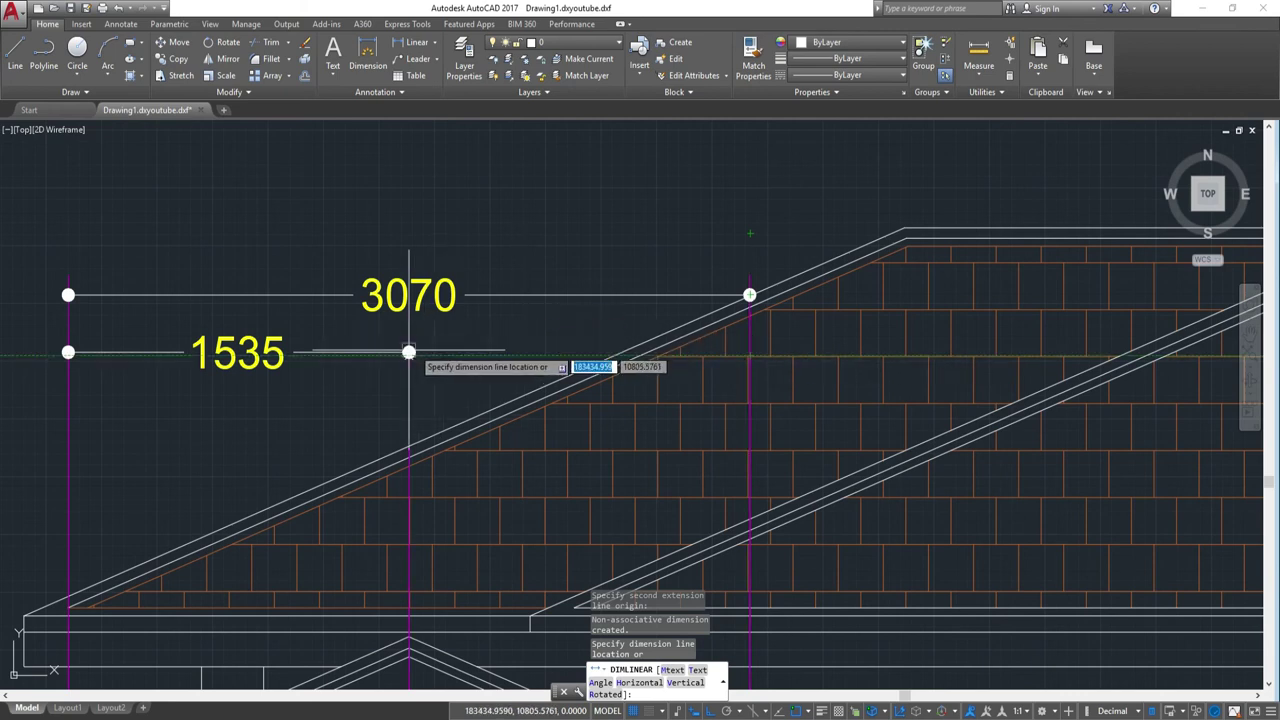
pyautogui.click(408, 352)
pyautogui.scroll(-3, 560, 370)
pyautogui.scroll(-2, 594, 293)
pyautogui.scroll(-2, 594, 293)
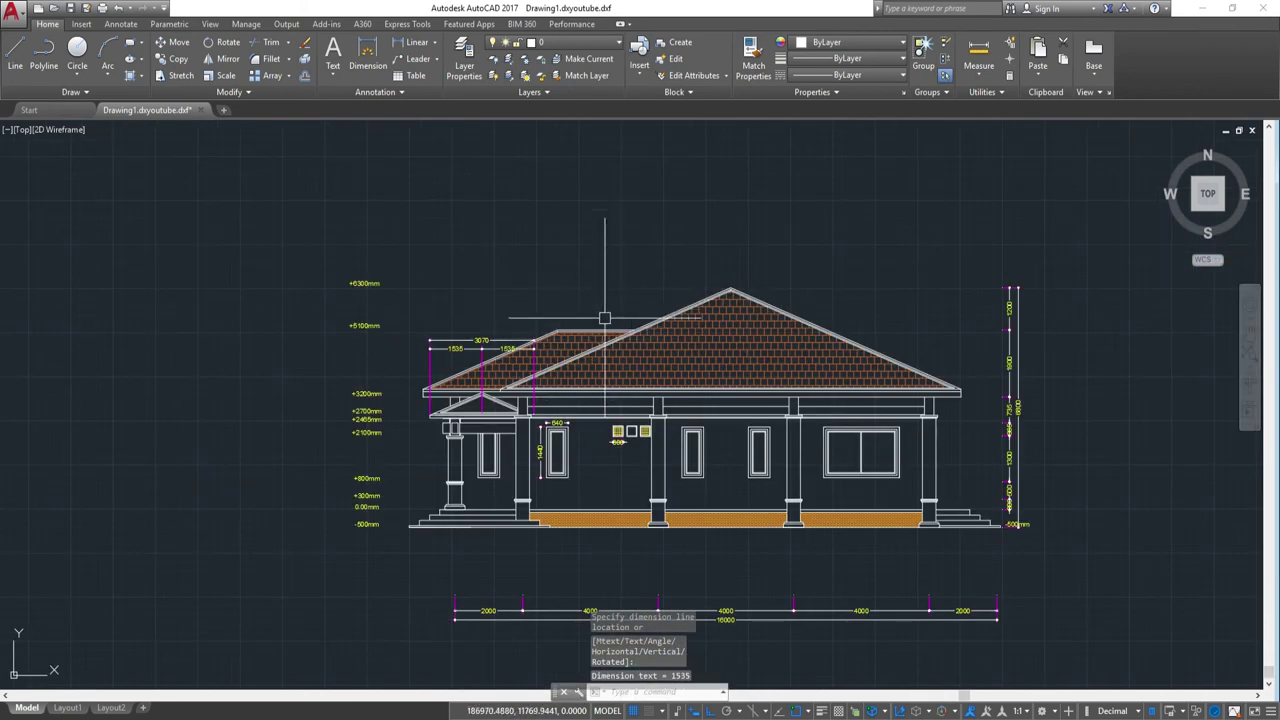
pyautogui.scroll(2, 682, 335)
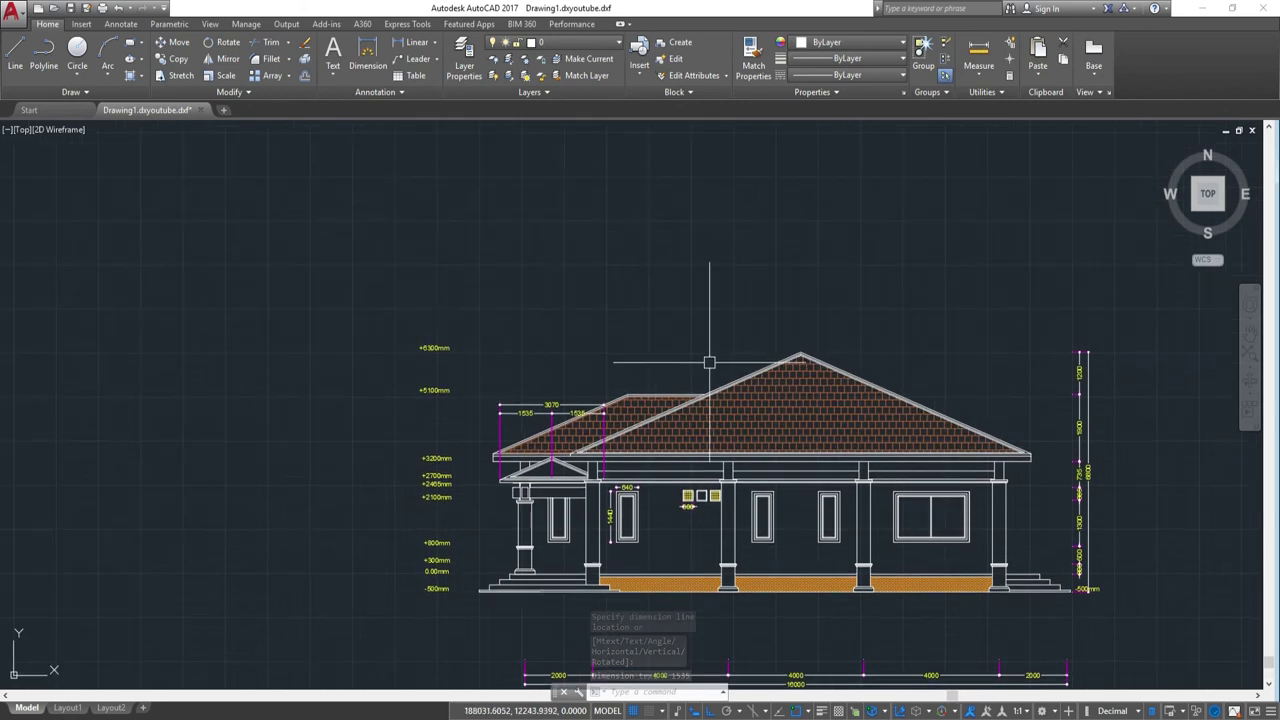
pyautogui.scroll(-1, 659, 486)
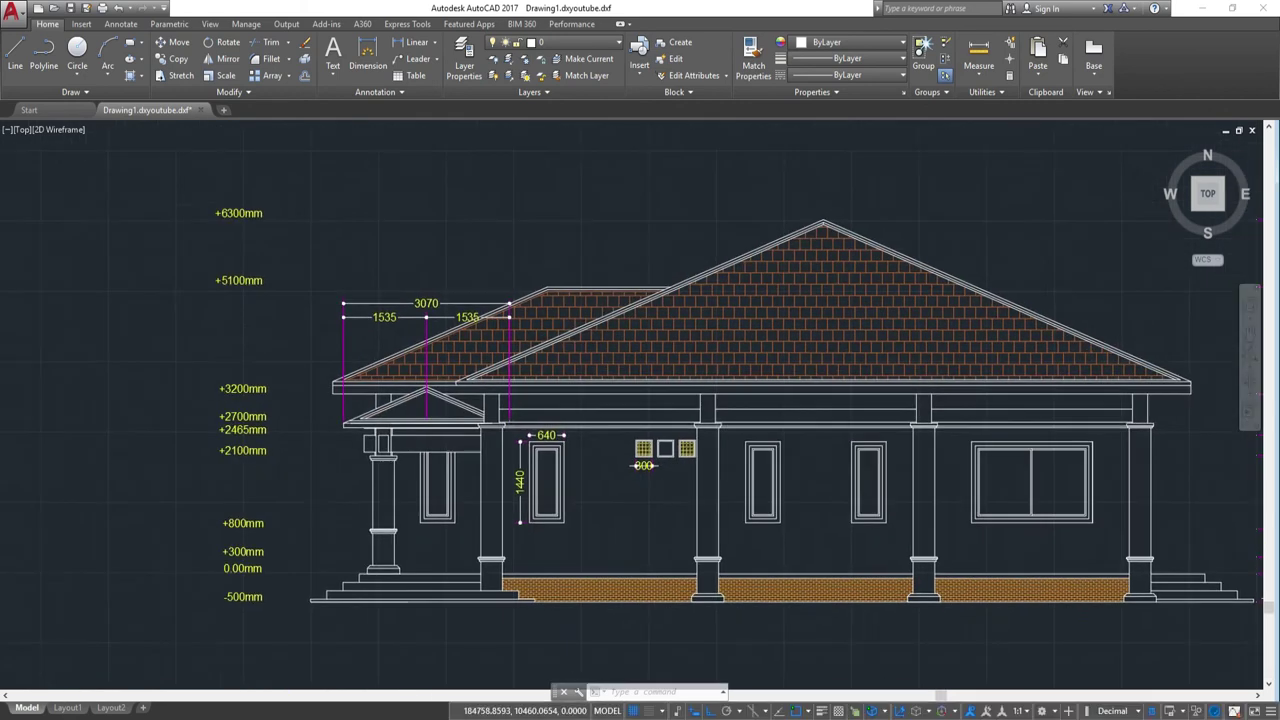
pyautogui.scroll(3, 441, 467)
pyautogui.scroll(2, 410, 450)
pyautogui.scroll(-2, 399, 461)
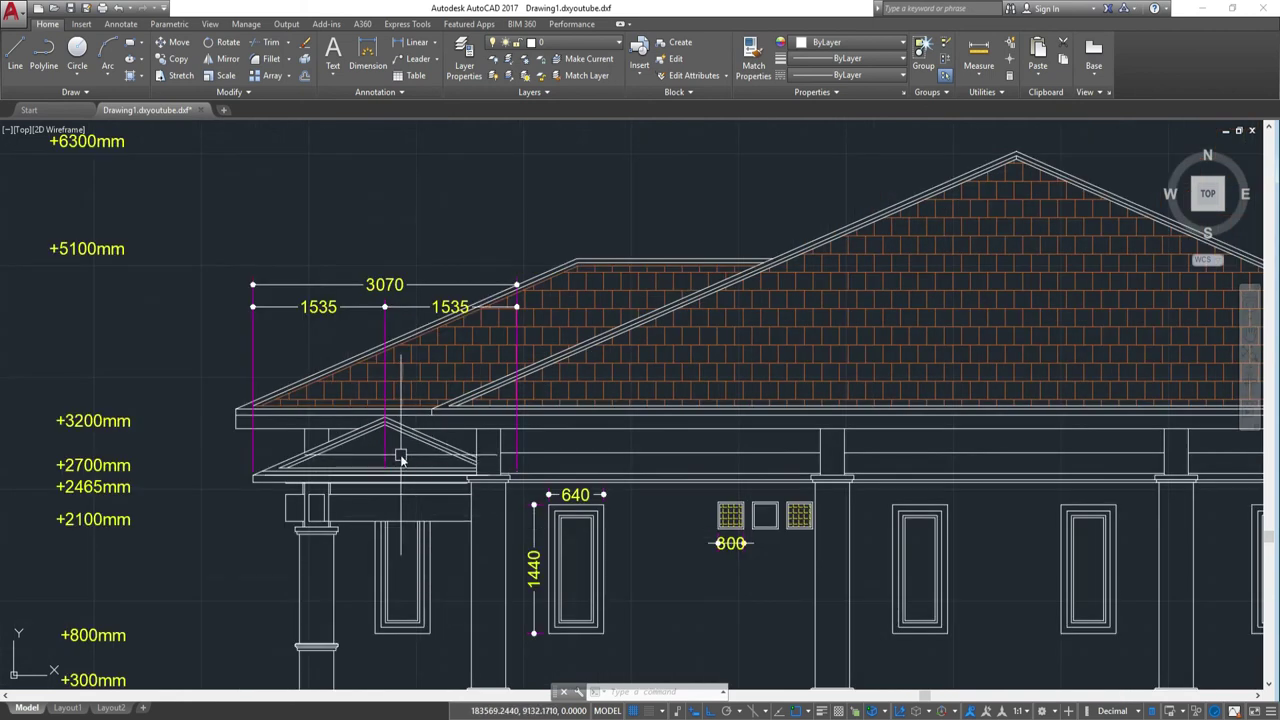
# - Match the main roof's tile hatch onto the small front gable's hatch
pyautogui.write('h')
pyautogui.press('Return')
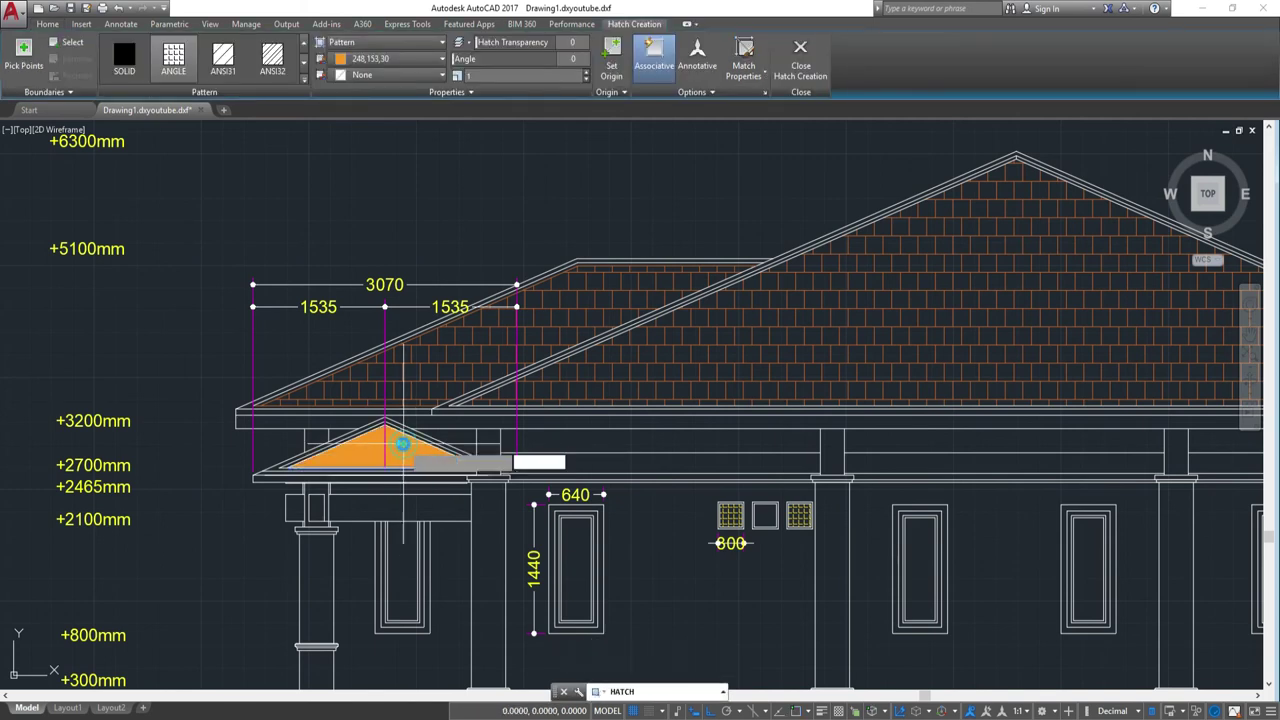
pyautogui.press('Escape')
pyautogui.write('MA')
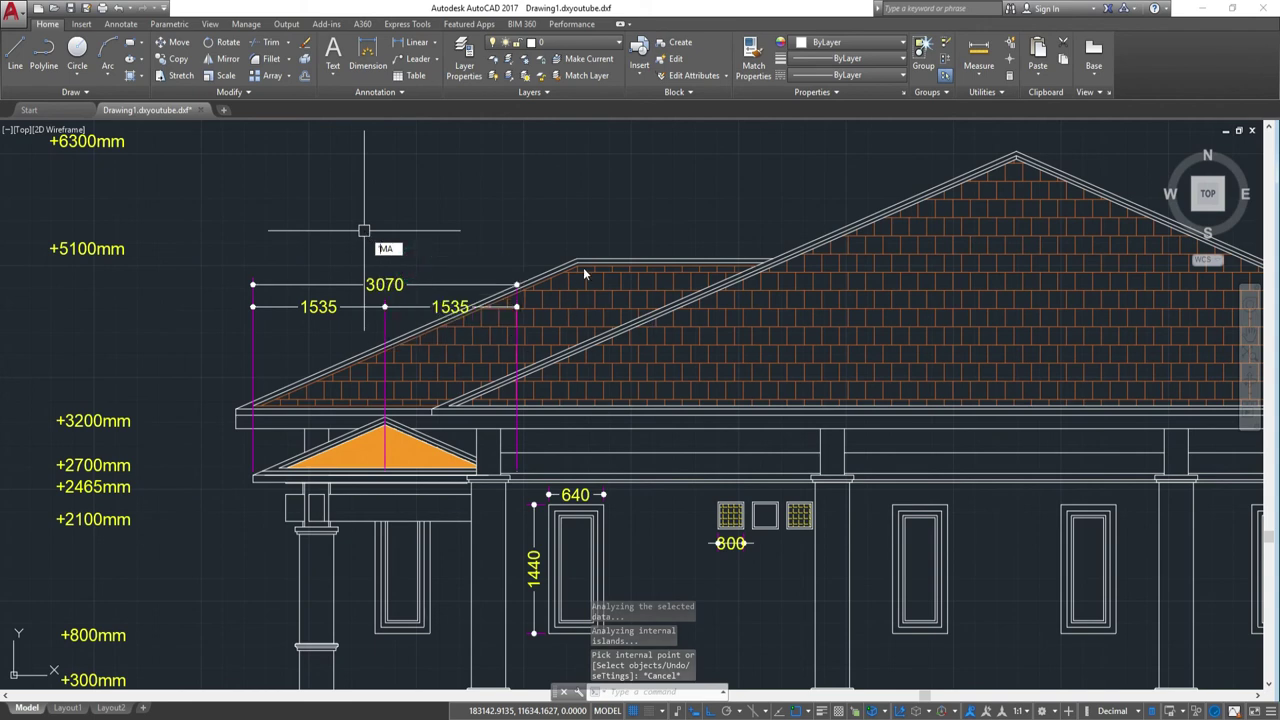
pyautogui.press('Return')
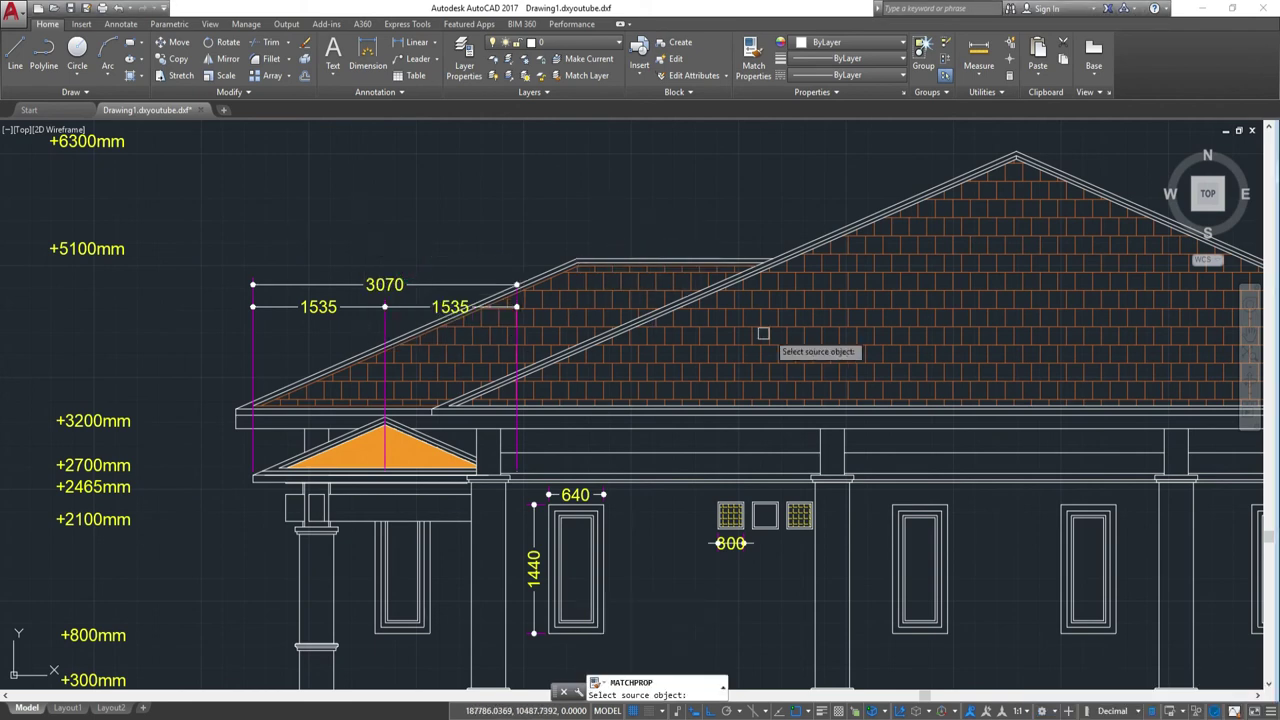
pyautogui.click(772, 326)
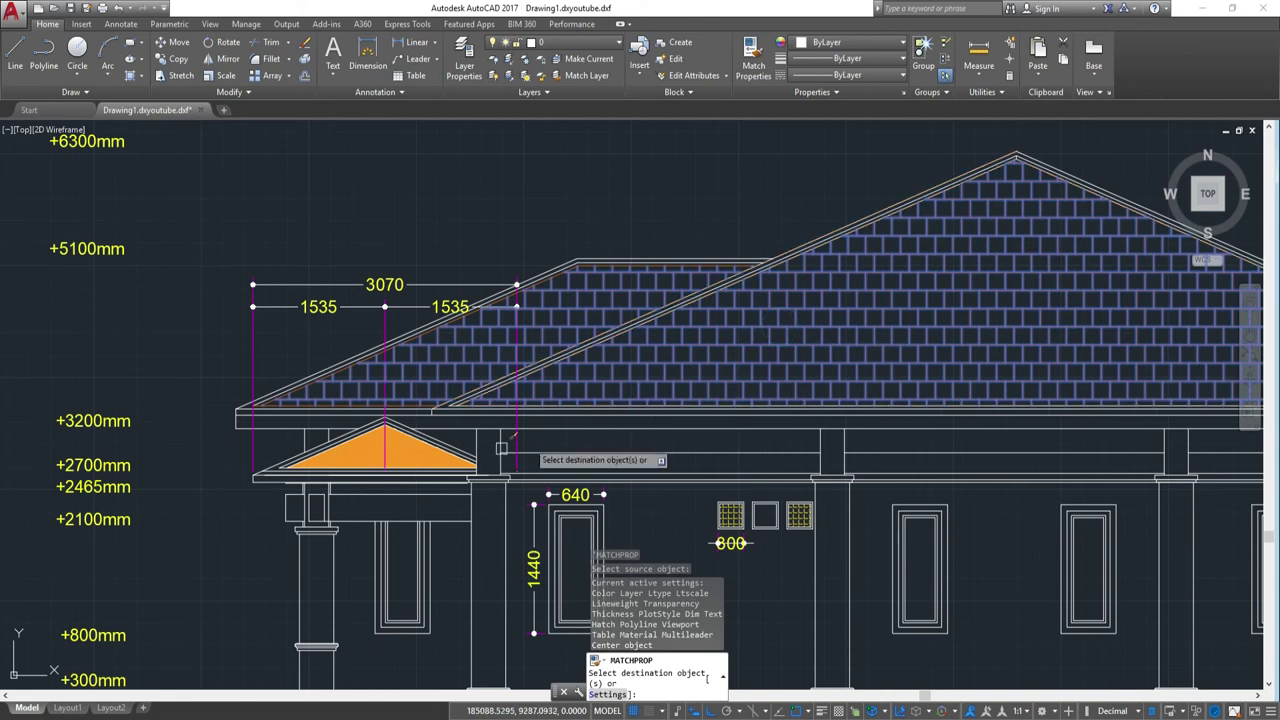
pyautogui.scroll(2, 400, 445)
pyautogui.scroll(-2, 400, 445)
pyautogui.click(400, 448)
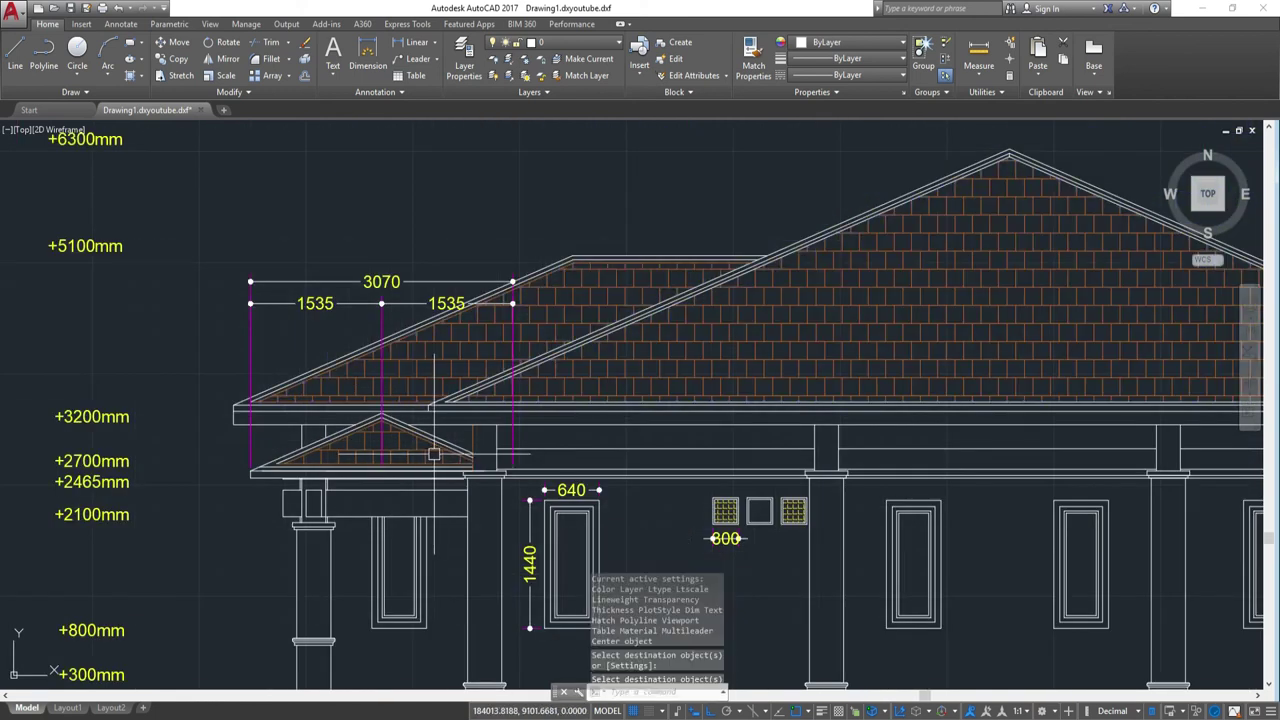
pyautogui.press('Escape')
pyautogui.scroll(2, 495, 435)
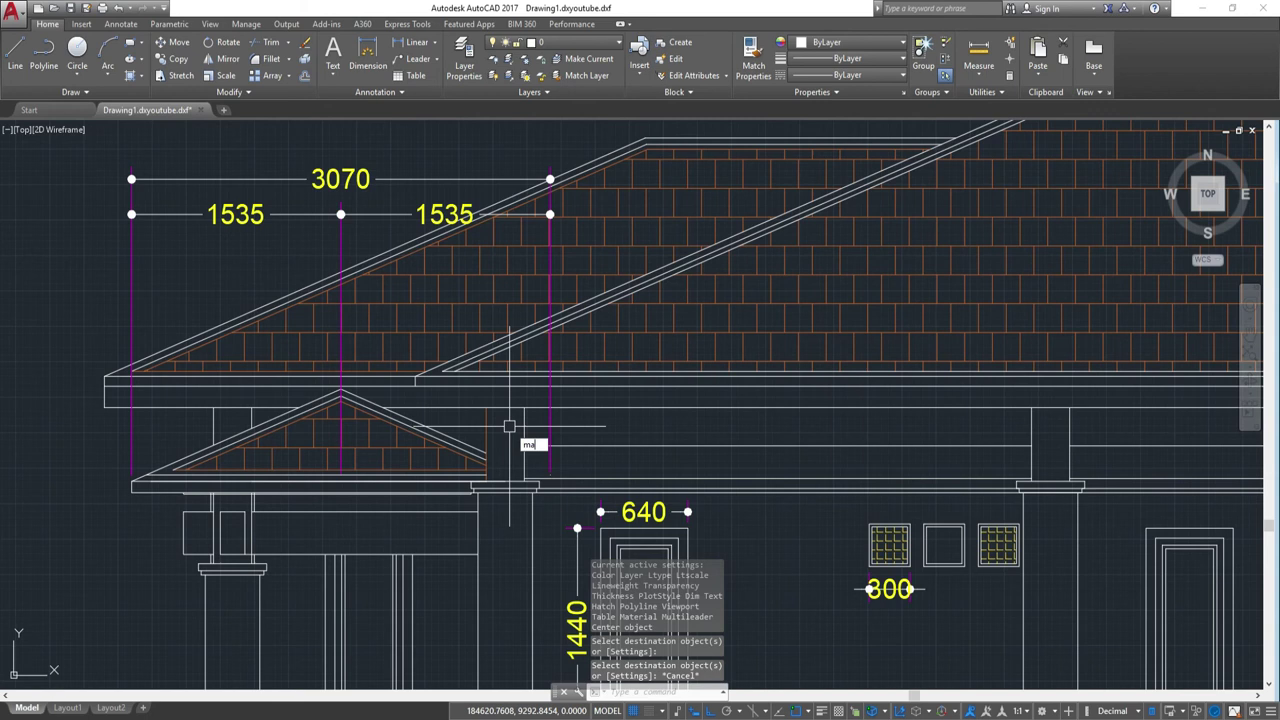
# - Start another property match from a line, then cancel it
pyautogui.press('Return')
pyautogui.click(520, 446)
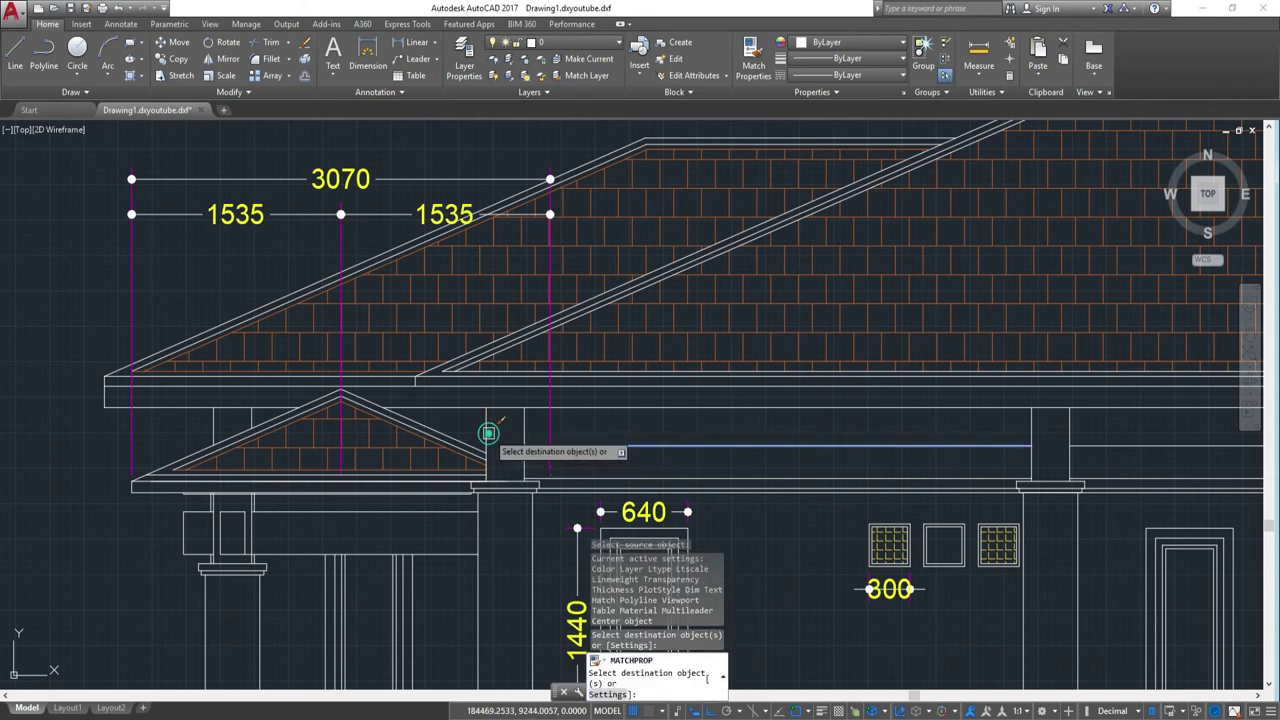
pyautogui.scroll(3, 488, 432)
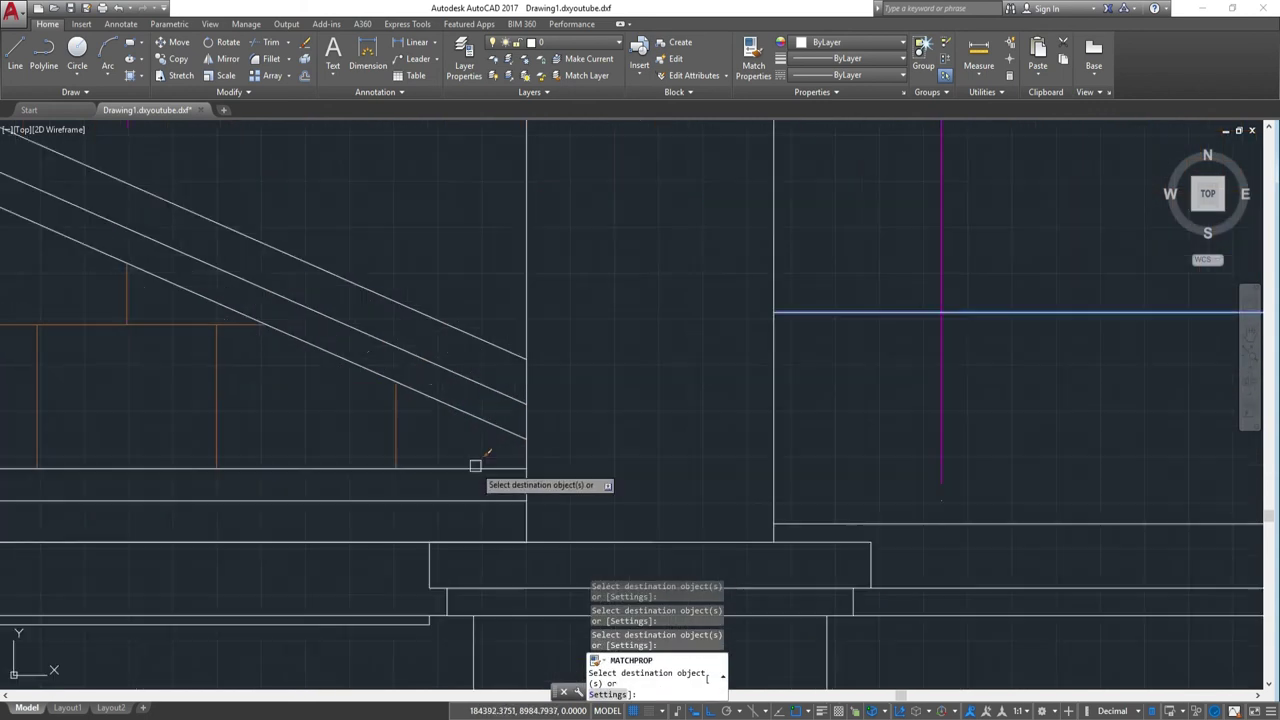
pyautogui.scroll(-3, 475, 466)
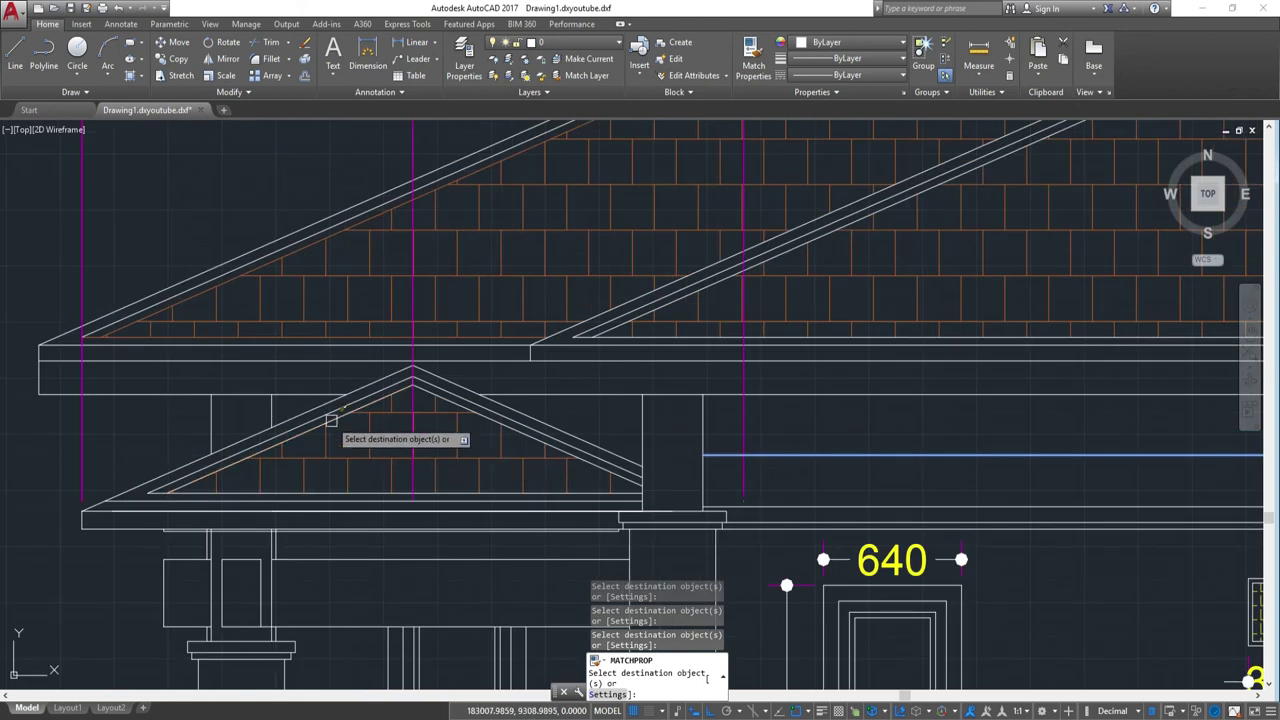
pyautogui.press('Escape')
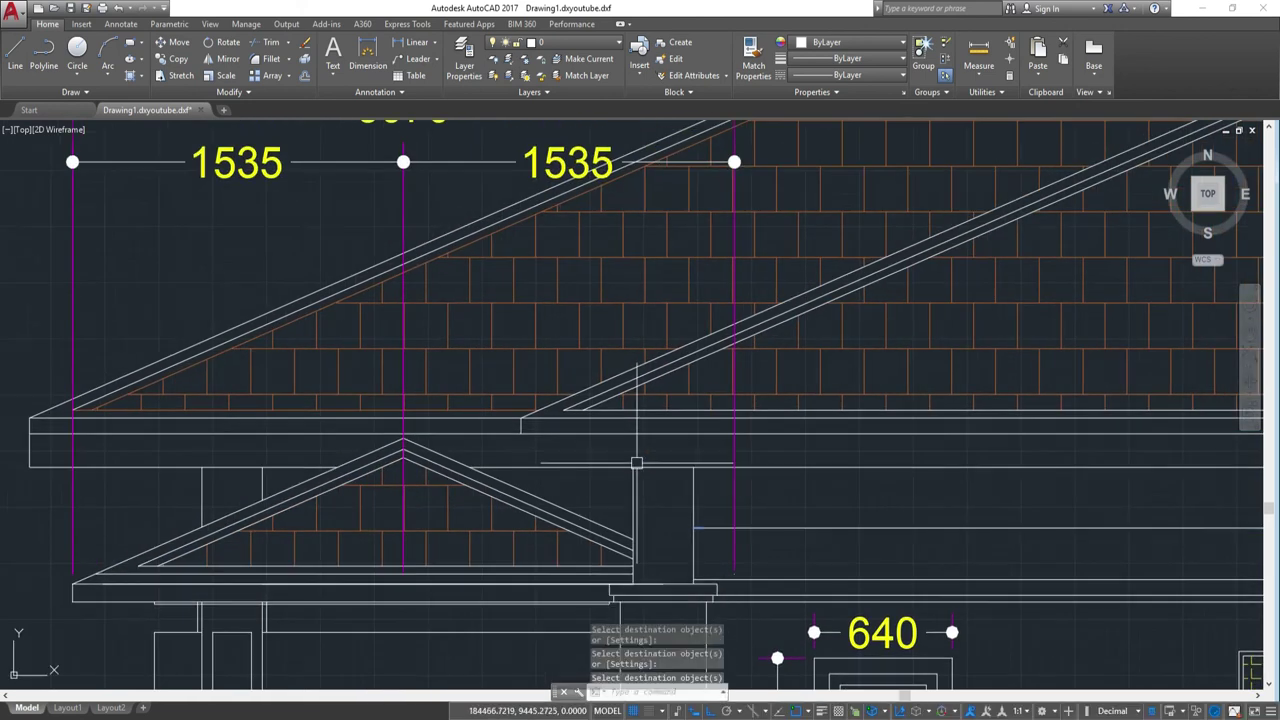
pyautogui.scroll(-4, 513, 470)
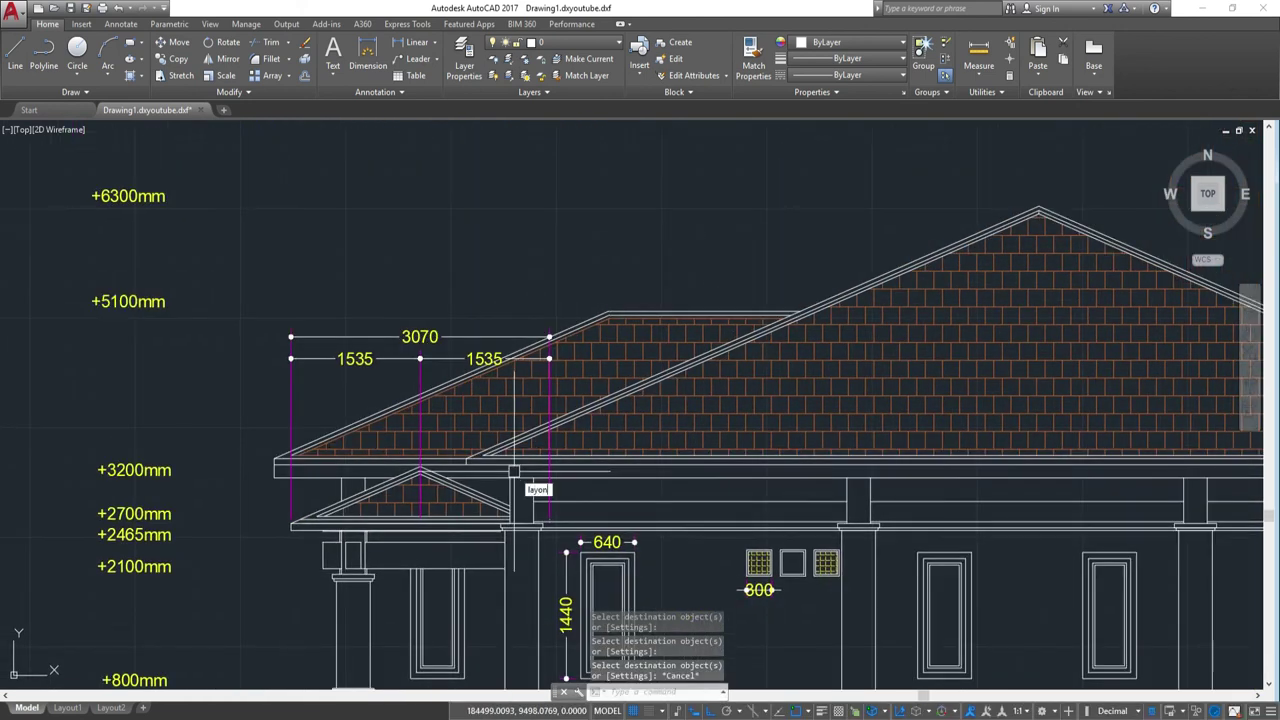
pyautogui.scroll(-4, 622, 440)
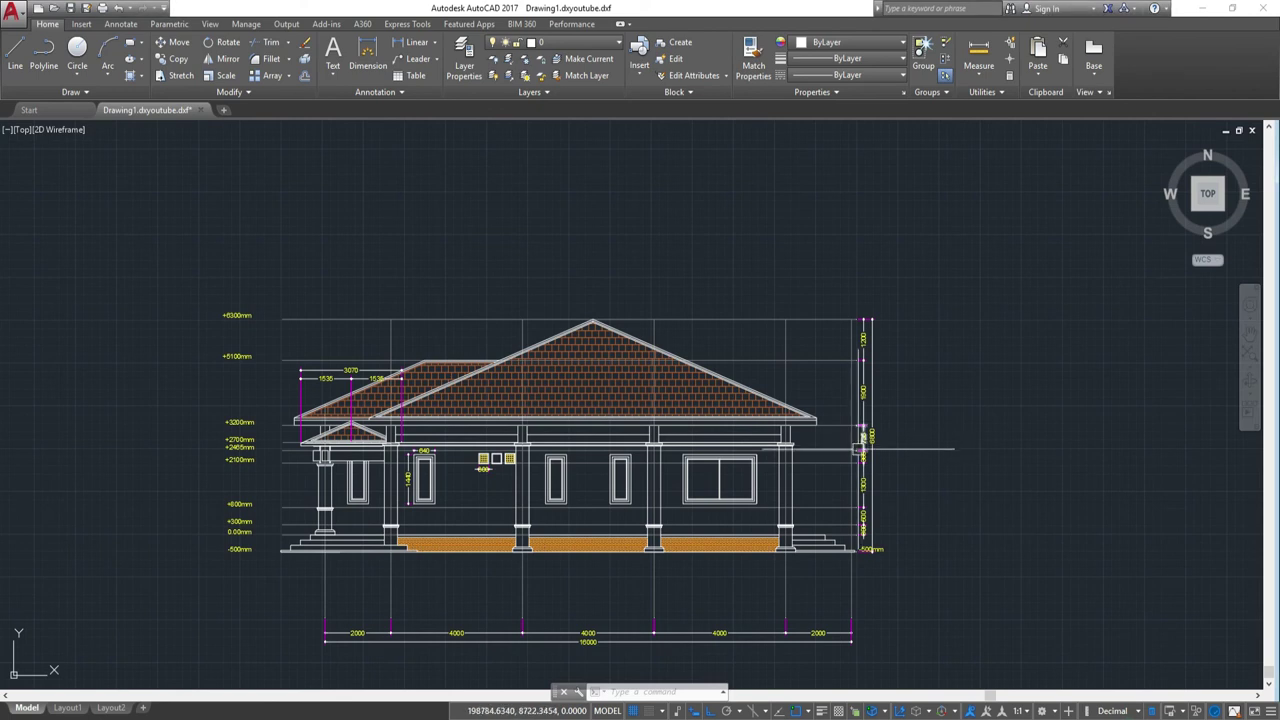
pyautogui.moveTo(724, 356); pyautogui.dragTo(897, 373, button='middle')
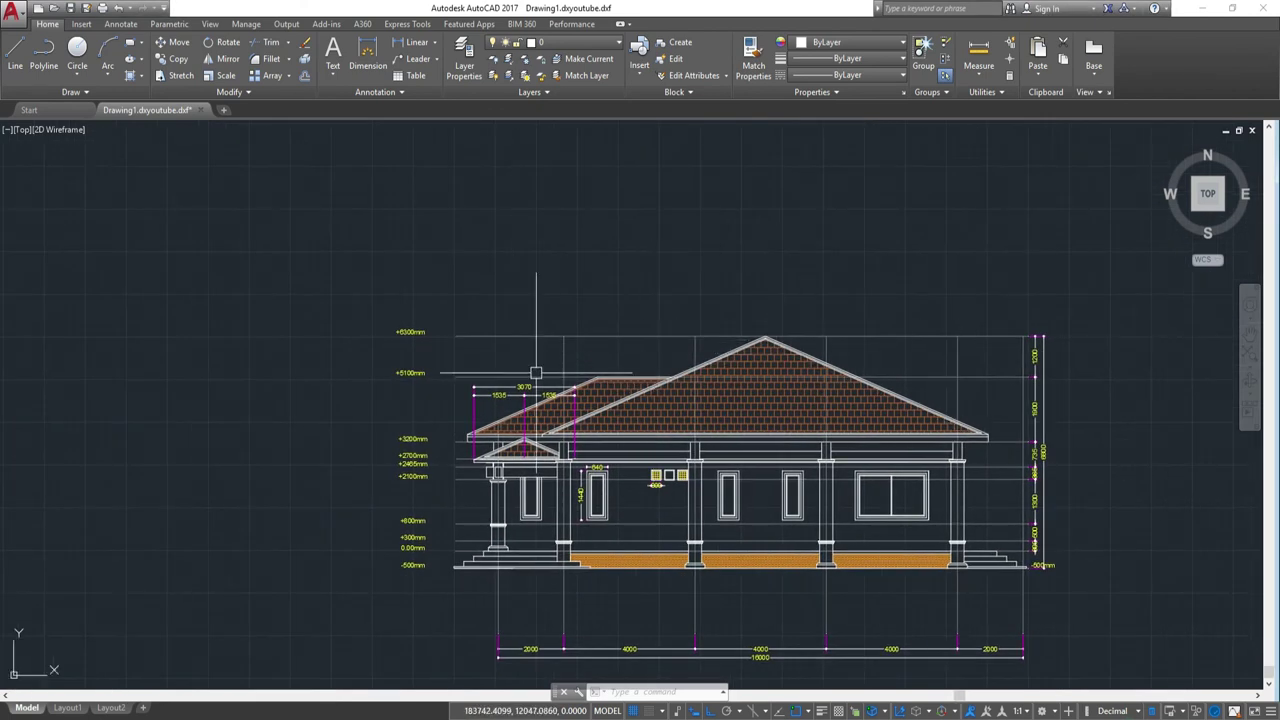
pyautogui.scroll(1, 540, 380)
pyautogui.scroll(3, 543, 388)
pyautogui.scroll(1, 552, 390)
pyautogui.scroll(-4, 572, 441)
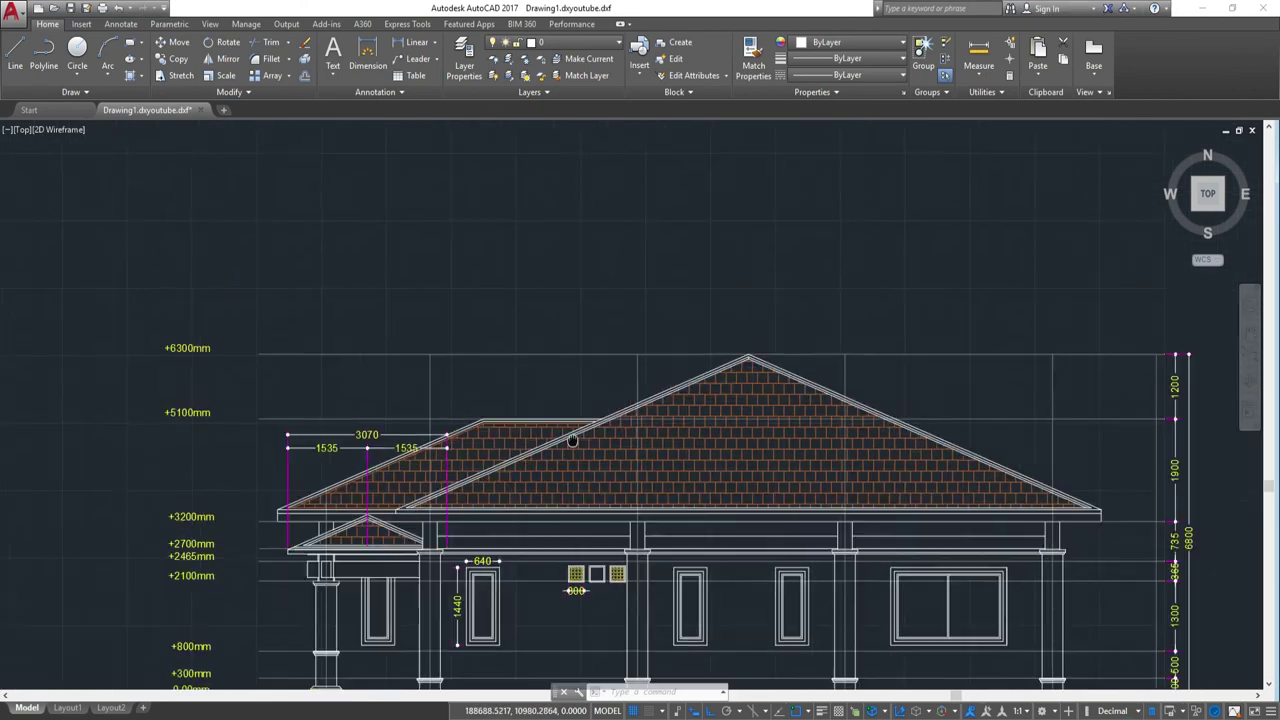
pyautogui.moveTo(572, 441); pyautogui.dragTo(487, 447, button='middle')
pyautogui.scroll(-3, 354, 400)
pyautogui.moveTo(714, 400); pyautogui.dragTo(391, 400, button='middle')
pyautogui.scroll(-1, 391, 400)
pyautogui.scroll(3, 576, 427)
pyautogui.scroll(-4, 576, 427)
pyautogui.scroll(1, 951, 457)
pyautogui.moveTo(951, 457); pyautogui.dragTo(820, 463, button='middle')
pyautogui.scroll(1, 779, 453)
pyautogui.scroll(3, 779, 453)
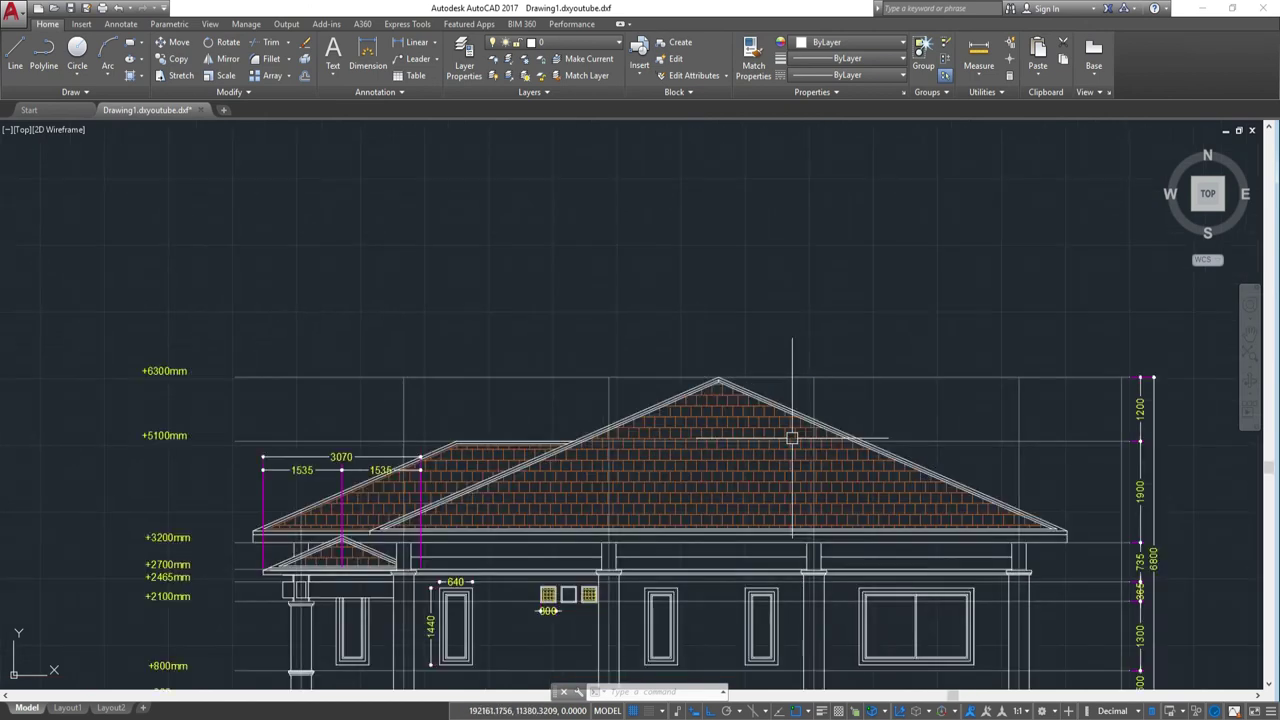
pyautogui.moveTo(284, 407); pyautogui.dragTo(448, 410, button='middle')
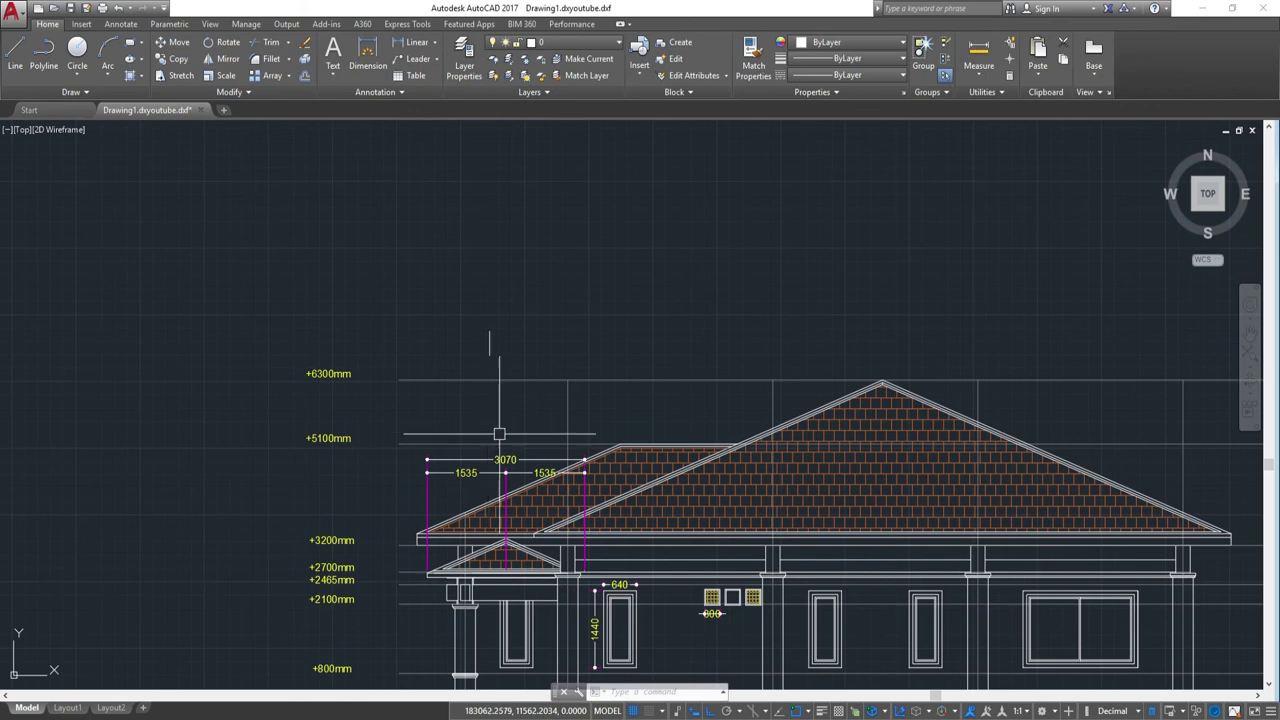
pyautogui.scroll(2, 549, 429)
pyautogui.moveTo(549, 429); pyautogui.dragTo(737, 271, button='middle')
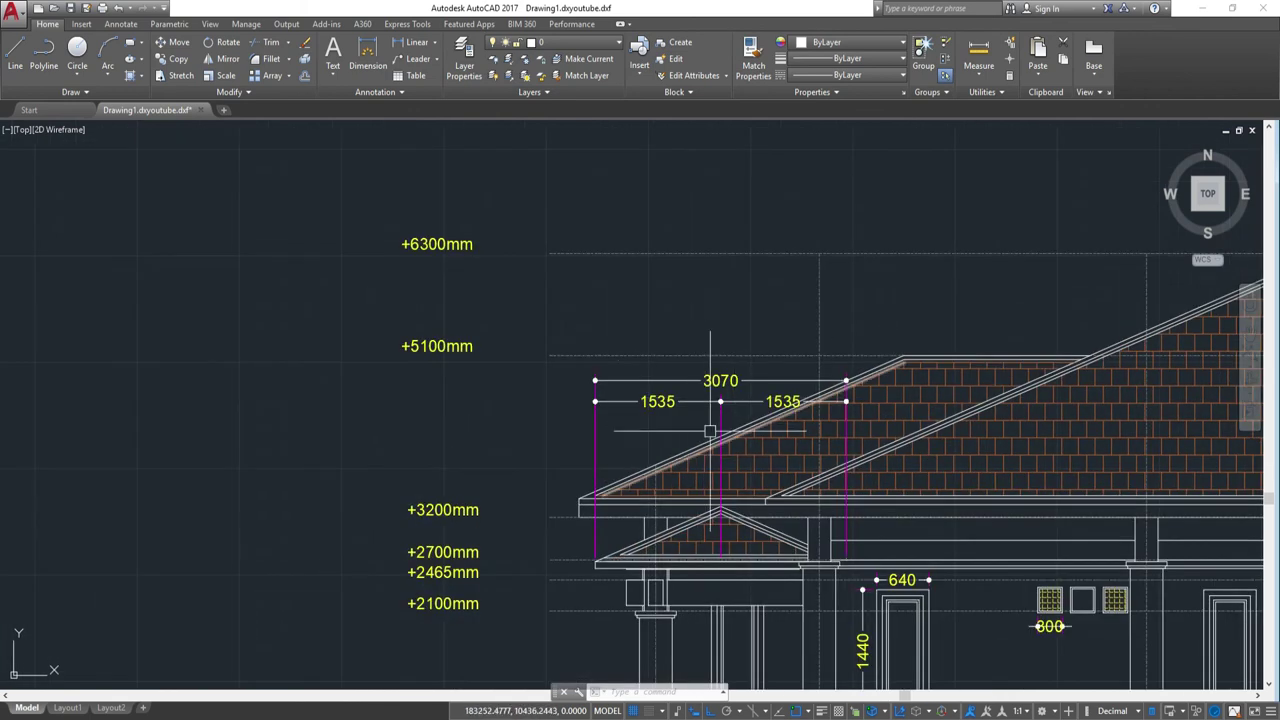
pyautogui.scroll(-2, 710, 432)
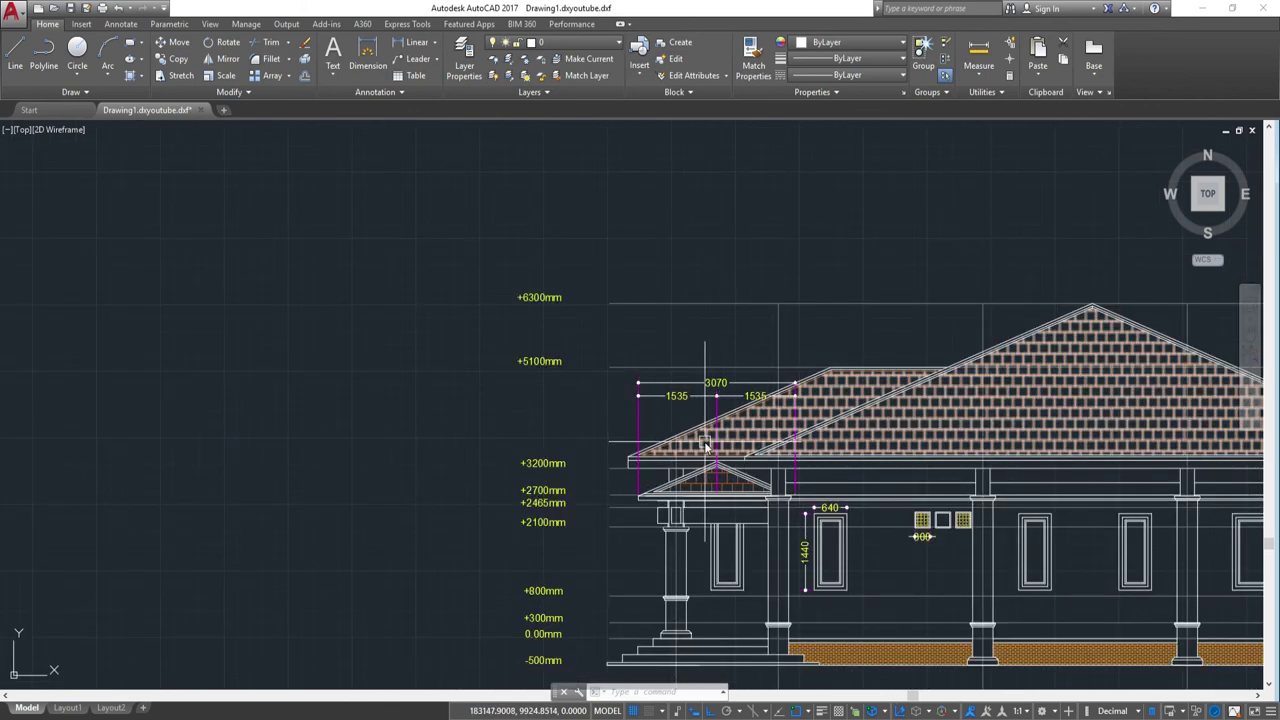
pyautogui.write('dli')
# - Dimension the left roof from eave to first ridge as 3967 on the +6300mm level line
pyautogui.press('Return')
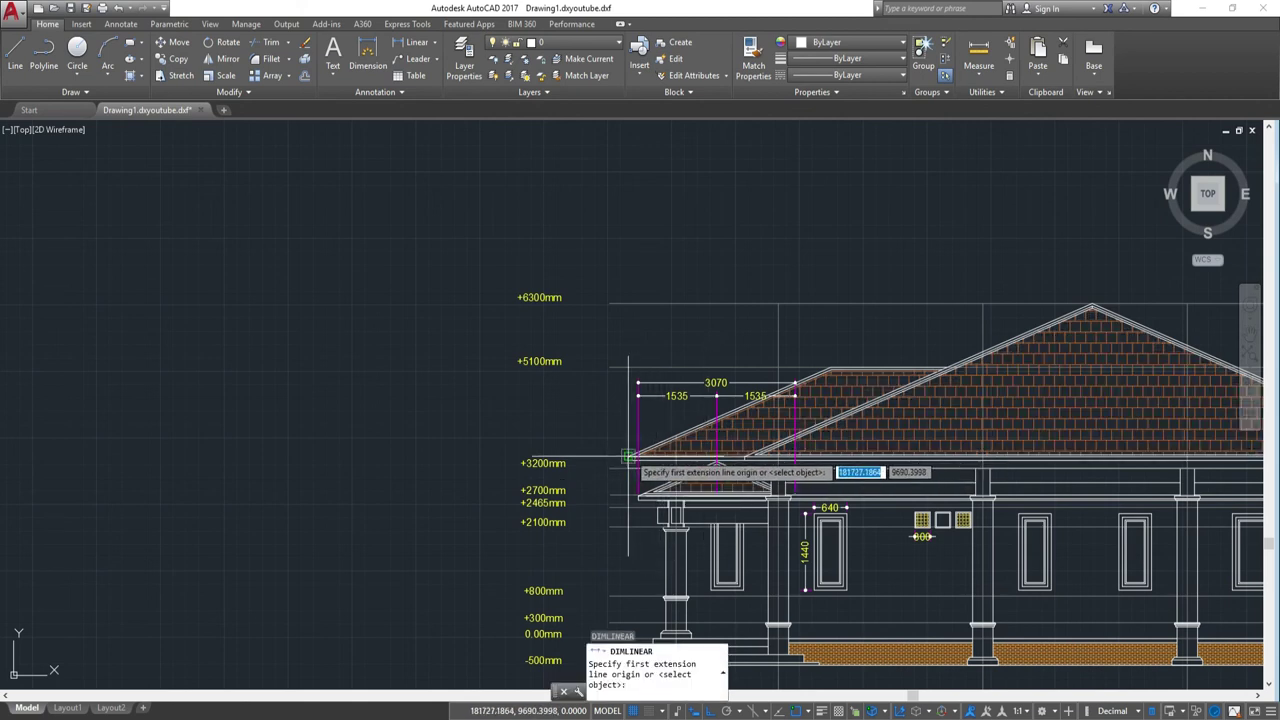
pyautogui.click(628, 457)
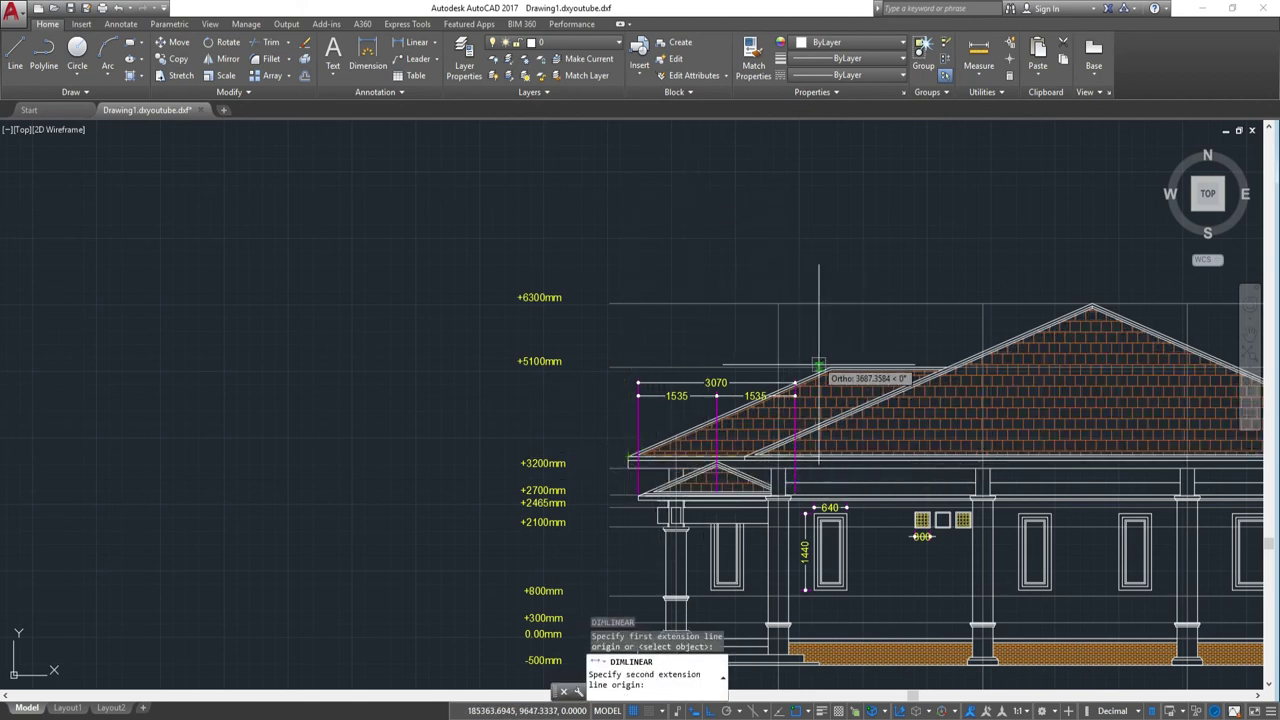
pyautogui.scroll(5, 828, 367)
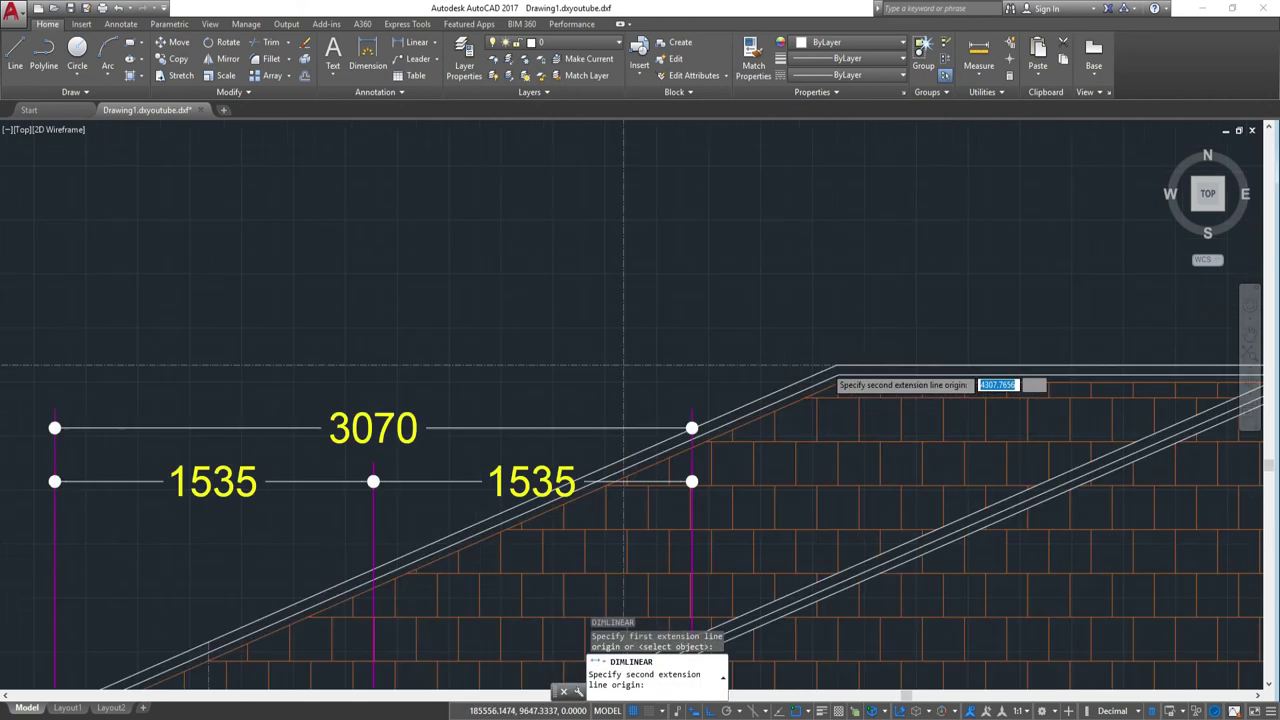
pyautogui.click(834, 363)
pyautogui.moveTo(849, 145); pyautogui.dragTo(826, 374, button='middle')
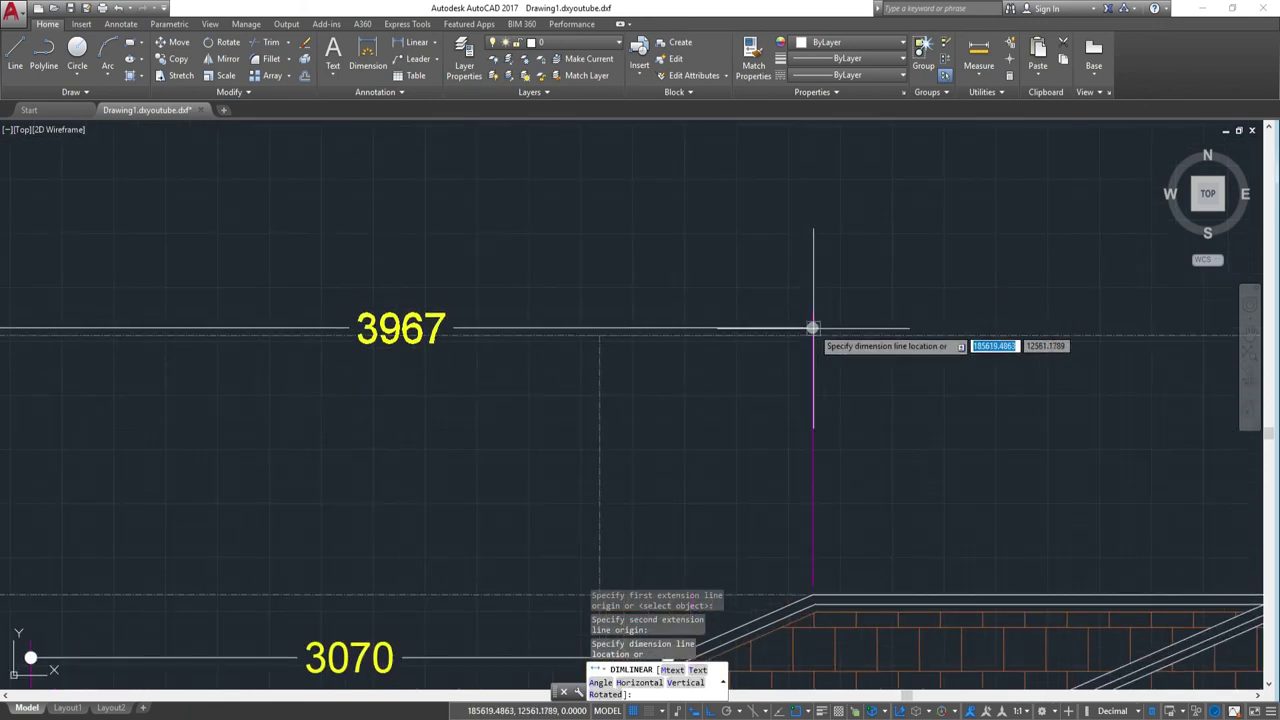
pyautogui.click(812, 335)
pyautogui.scroll(-5, 826, 229)
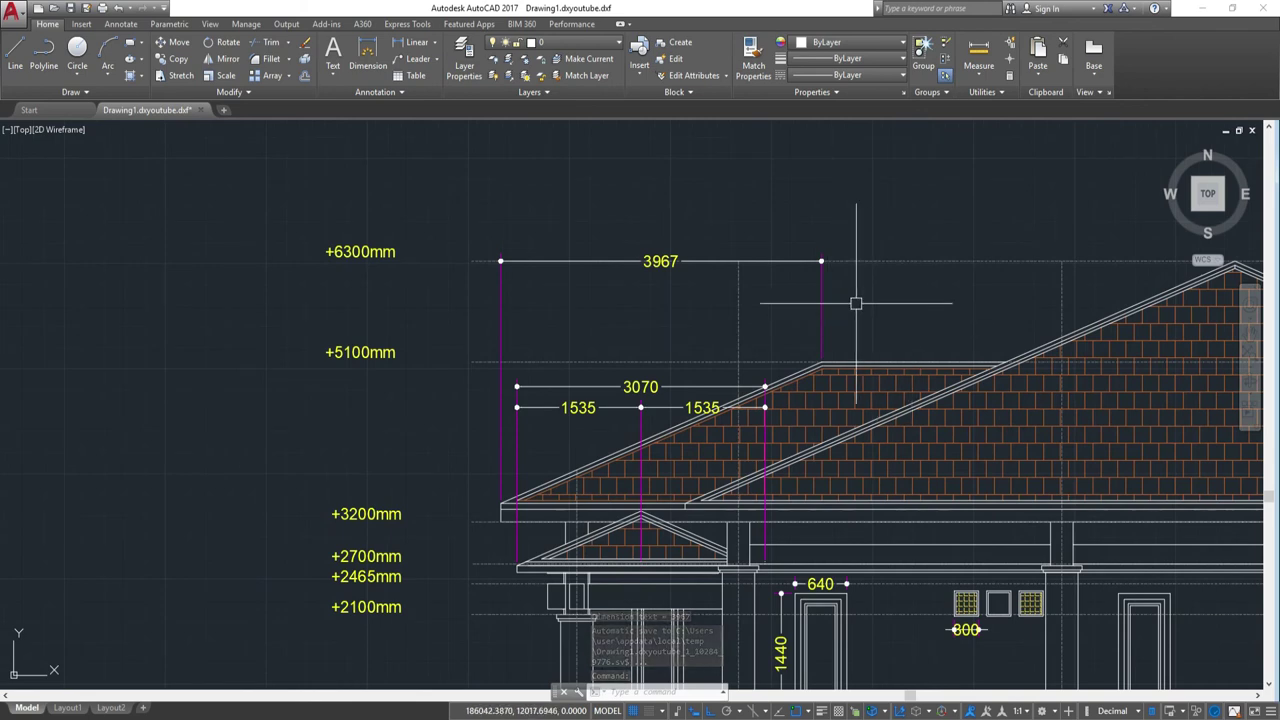
pyautogui.scroll(2, 856, 303)
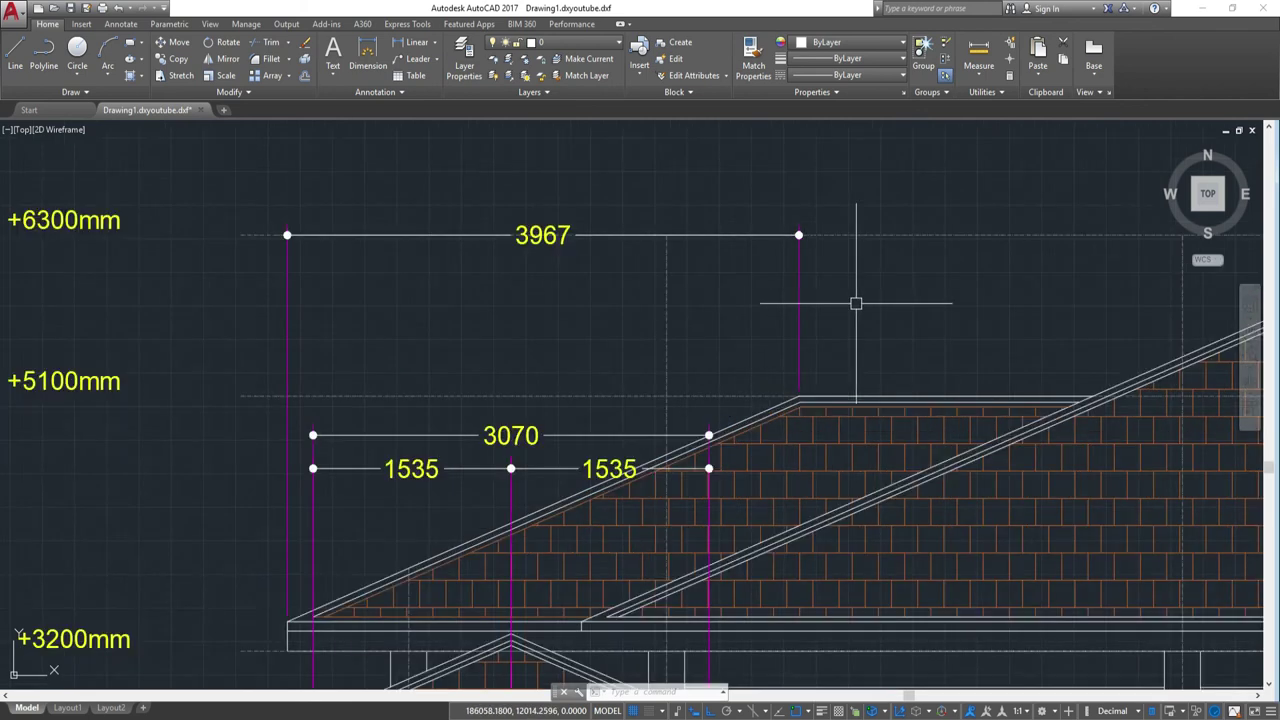
pyautogui.scroll(-2, 856, 303)
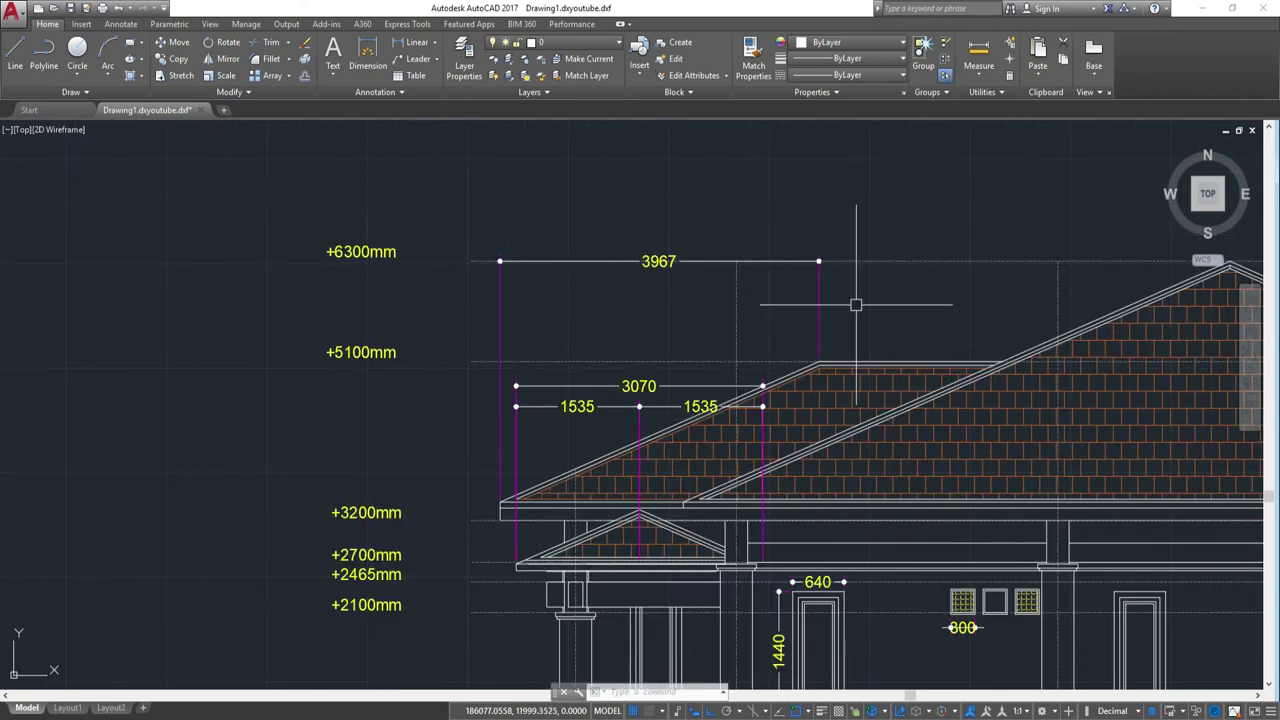
# - Continue the chain with a 5113 dimension to the main roof peak and 6800 to the right roof end
pyautogui.write('Dco')
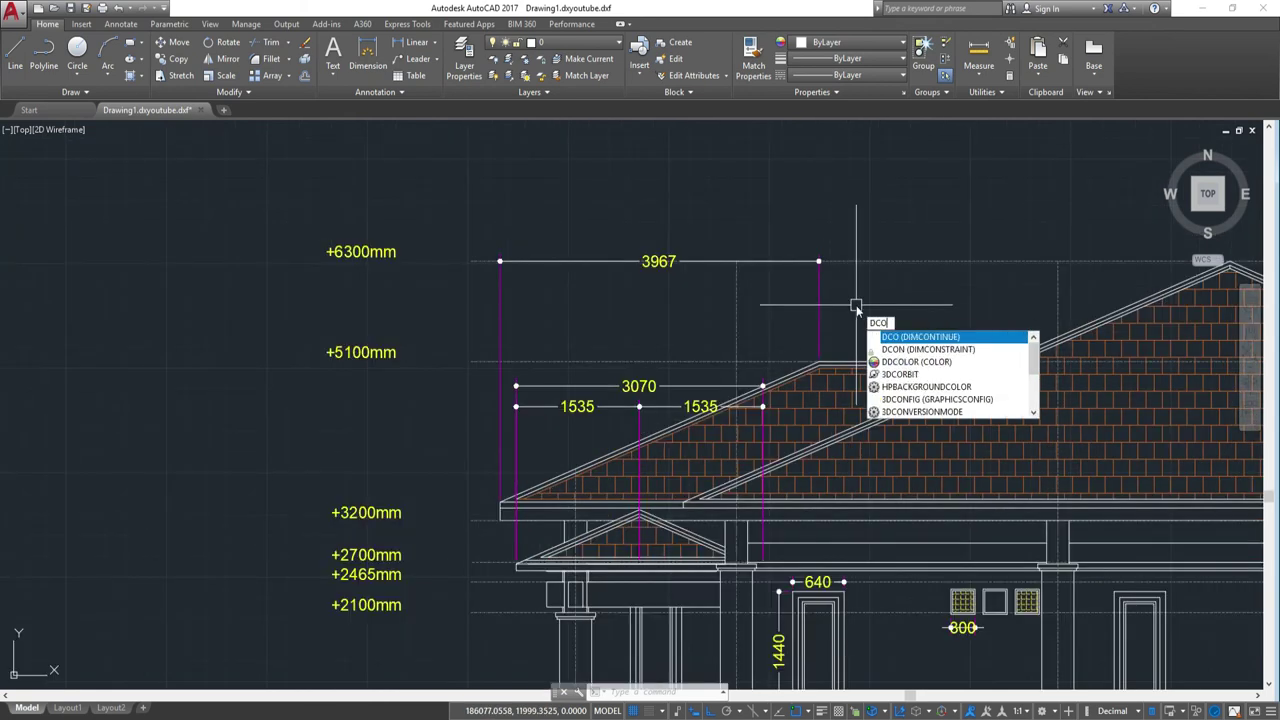
pyautogui.press('Return')
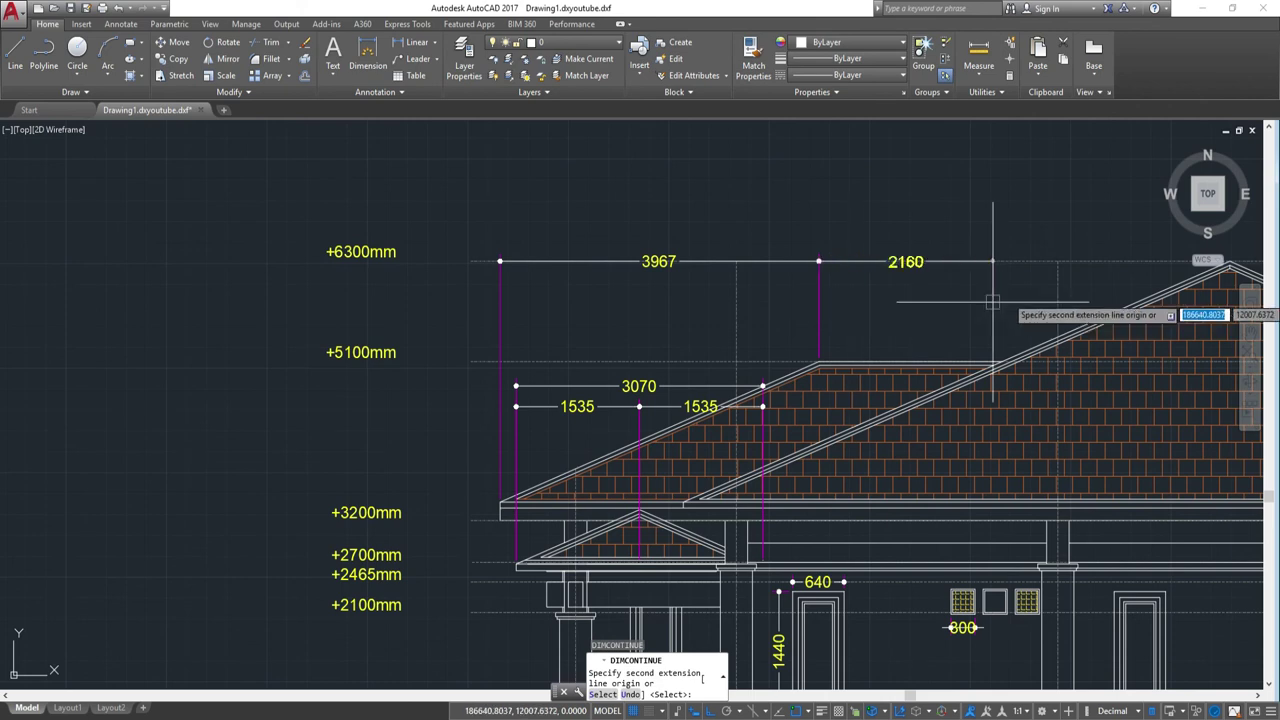
pyautogui.moveTo(1194, 297); pyautogui.dragTo(766, 281, button='middle')
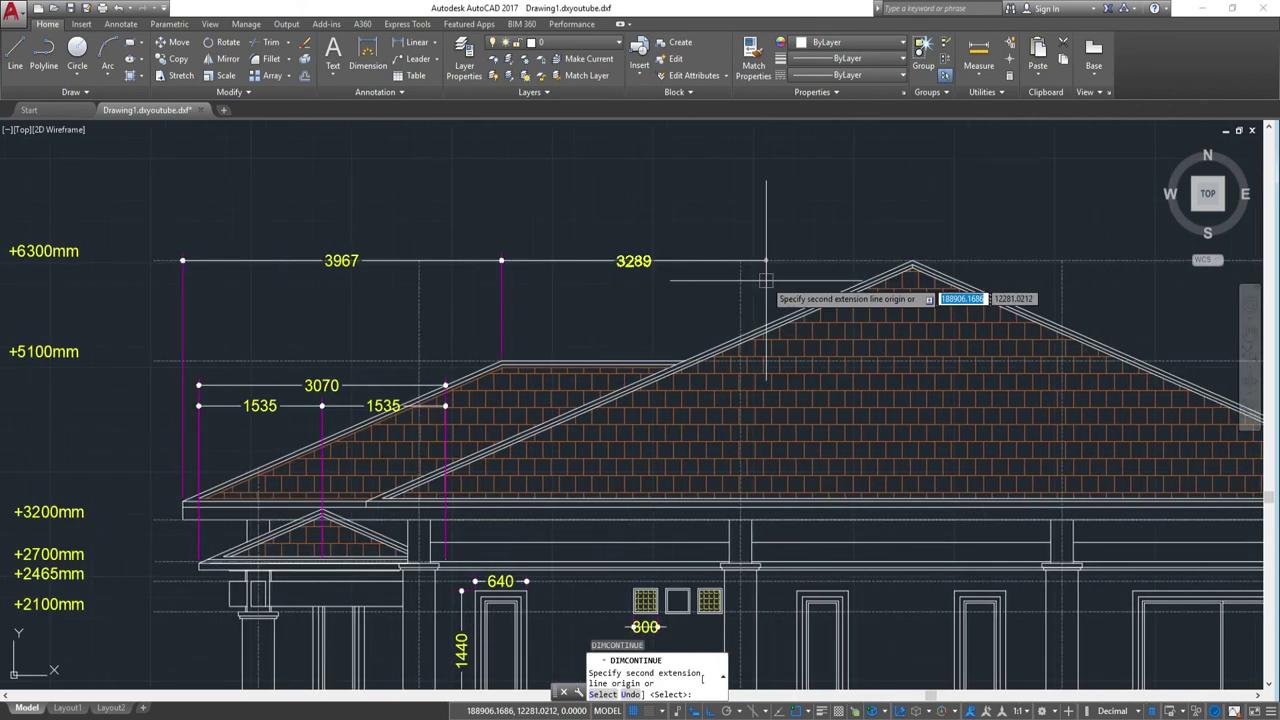
pyautogui.click(912, 262)
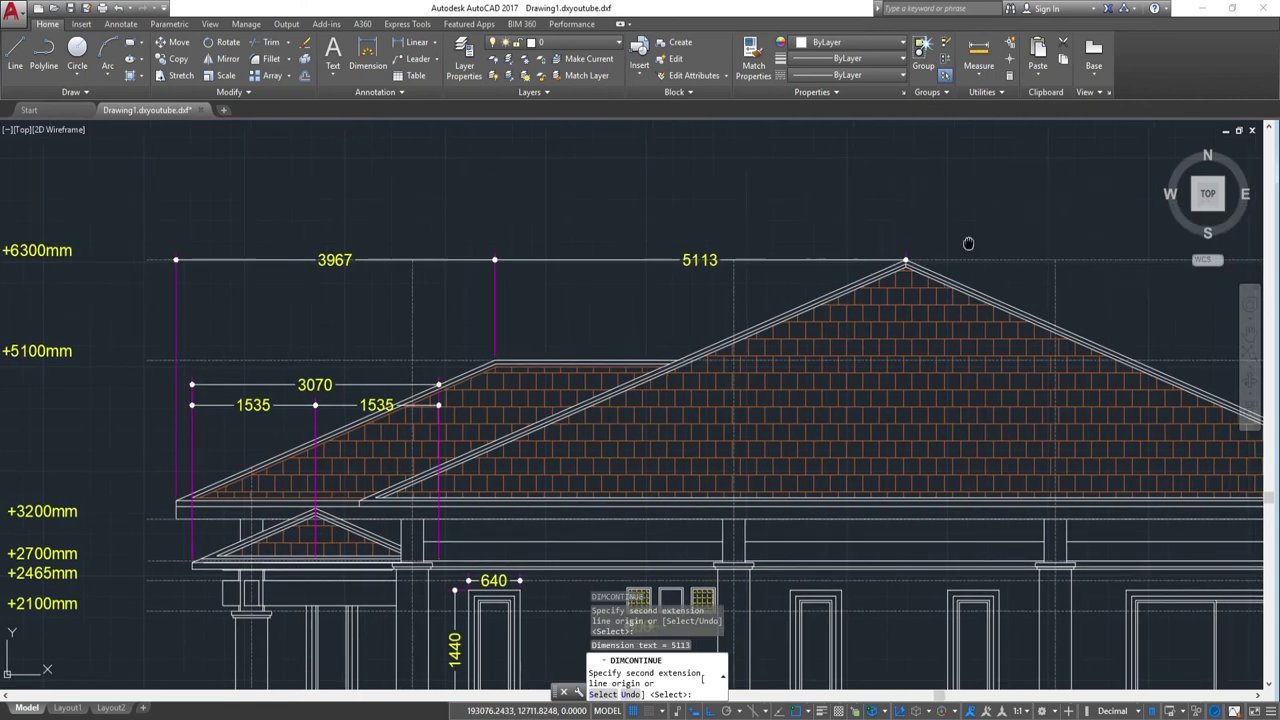
pyautogui.moveTo(1095, 243); pyautogui.dragTo(782, 230, button='middle')
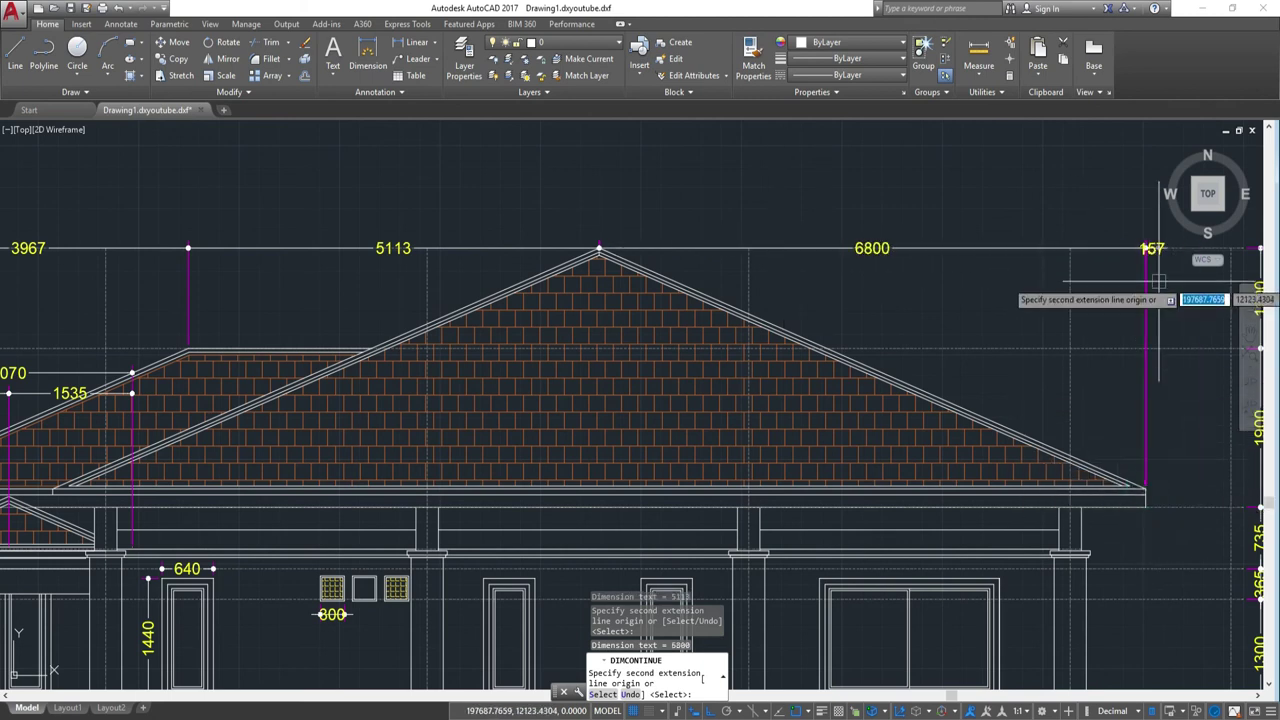
pyautogui.press('Escape')
# - Select the 6800 dimension and grab its end grip, then cancel without changing it
pyautogui.click(1147, 468)
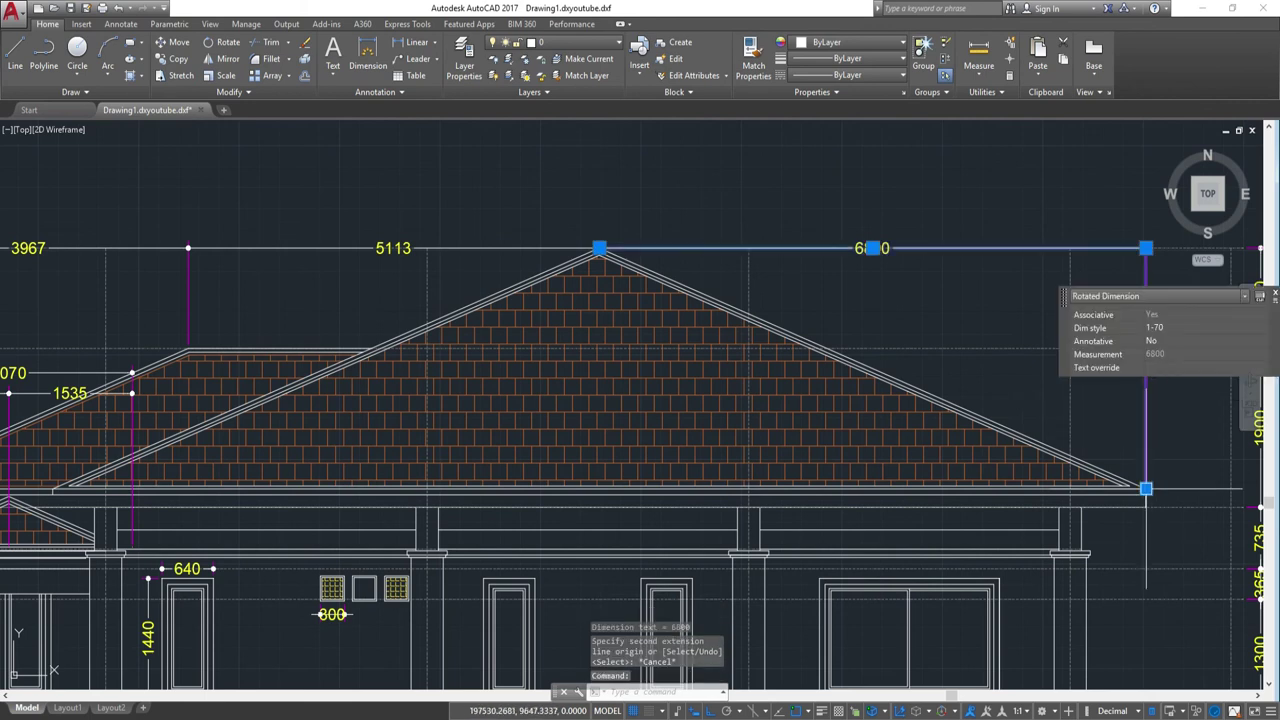
pyautogui.click(1146, 248)
pyautogui.scroll(-5, 1001, 241)
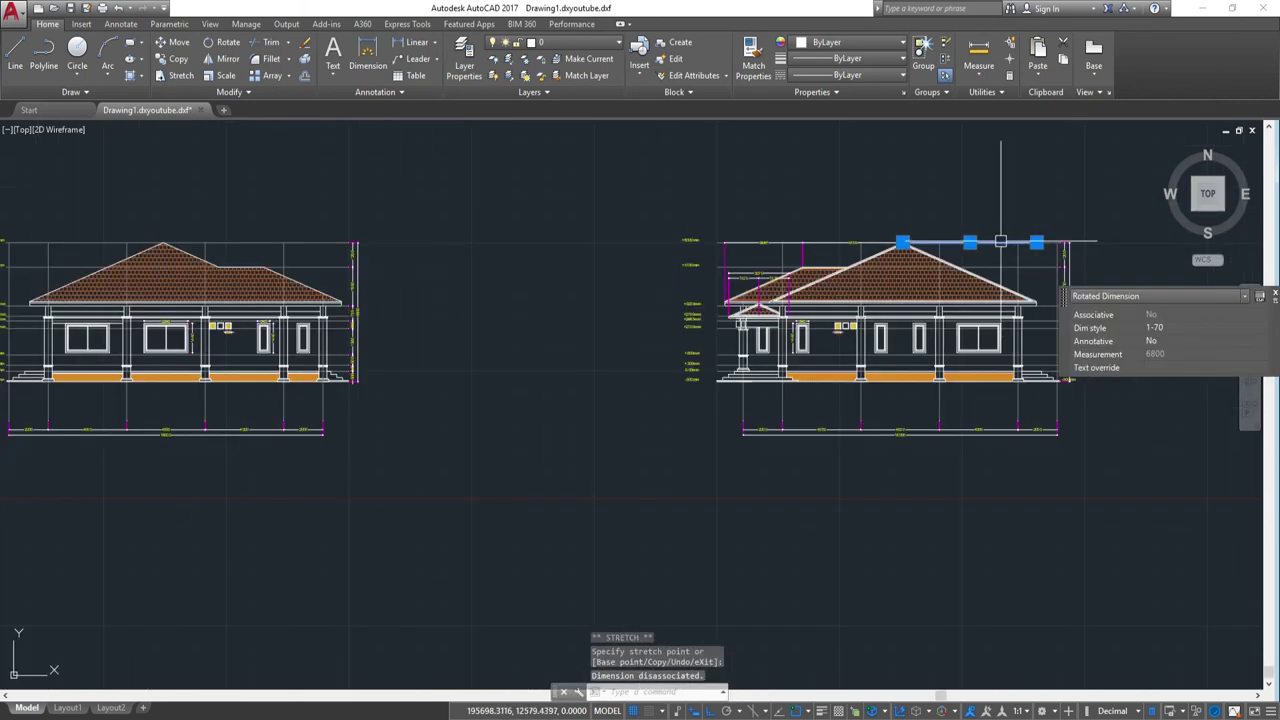
pyautogui.press('Escape')
# - Zoom and pan the view to centre the roof peak and right gable
pyautogui.scroll(5, 1001, 241)
pyautogui.scroll(-3, 1001, 241)
pyautogui.scroll(-2, 860, 232)
pyautogui.scroll(6, 860, 232)
pyautogui.scroll(-4, 970, 300)
pyautogui.scroll(3, 970, 300)
pyautogui.moveTo(970, 300); pyautogui.dragTo(702, 383, button='middle')
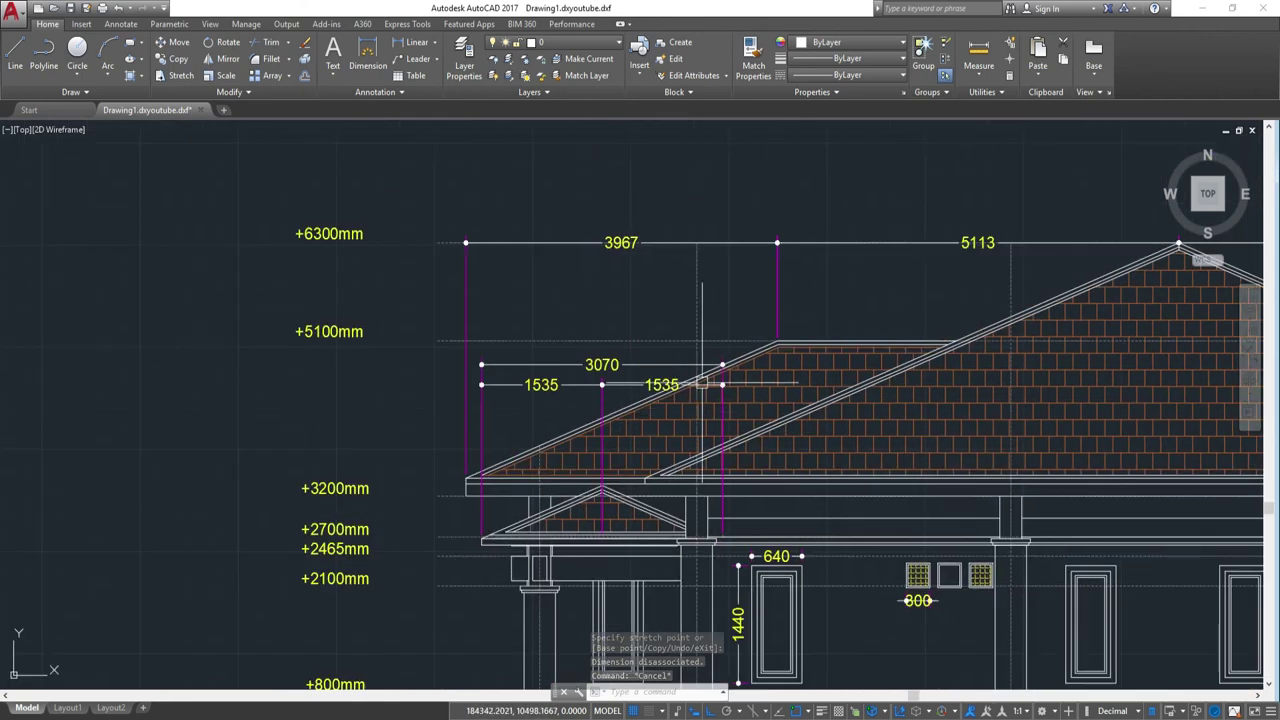
pyautogui.moveTo(887, 297); pyautogui.dragTo(500, 317, button='middle')
pyautogui.moveTo(942, 342)
pyautogui.mouseDown(button='middle')
pyautogui.moveTo(489, 334)
pyautogui.moveTo(580, 334)
pyautogui.mouseUp(button='middle')
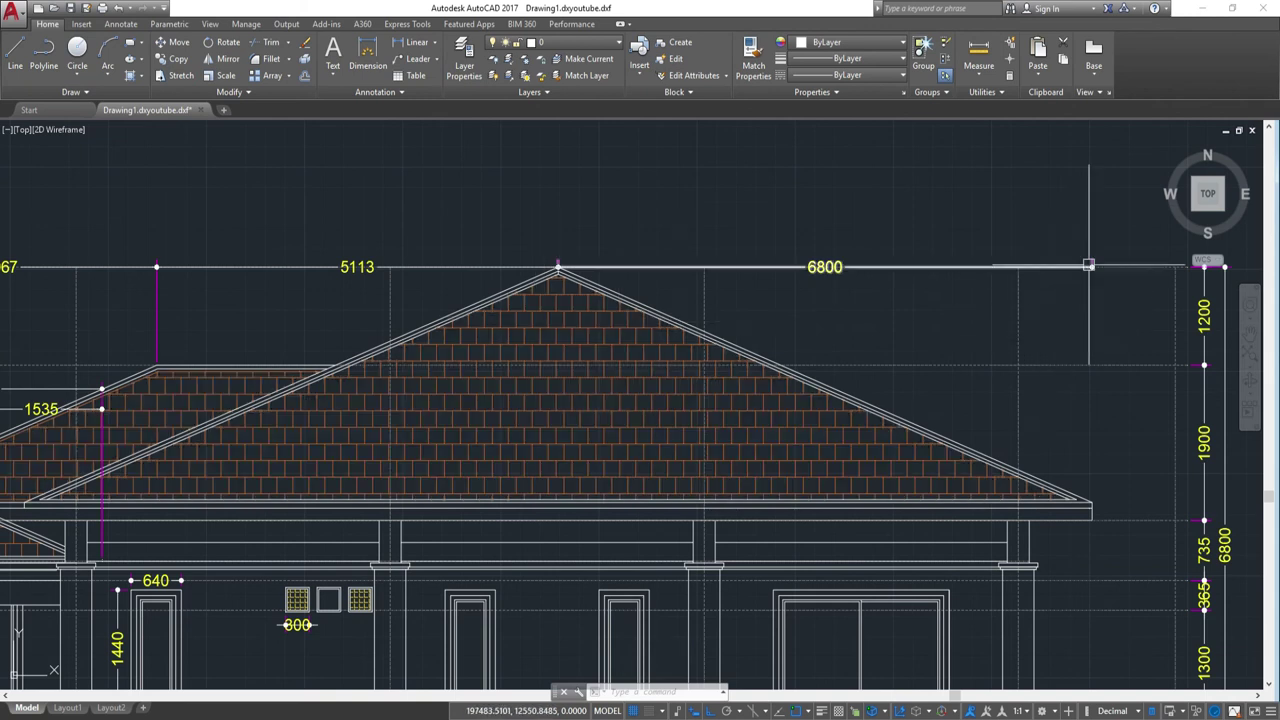
pyautogui.scroll(-2, 963, 318)
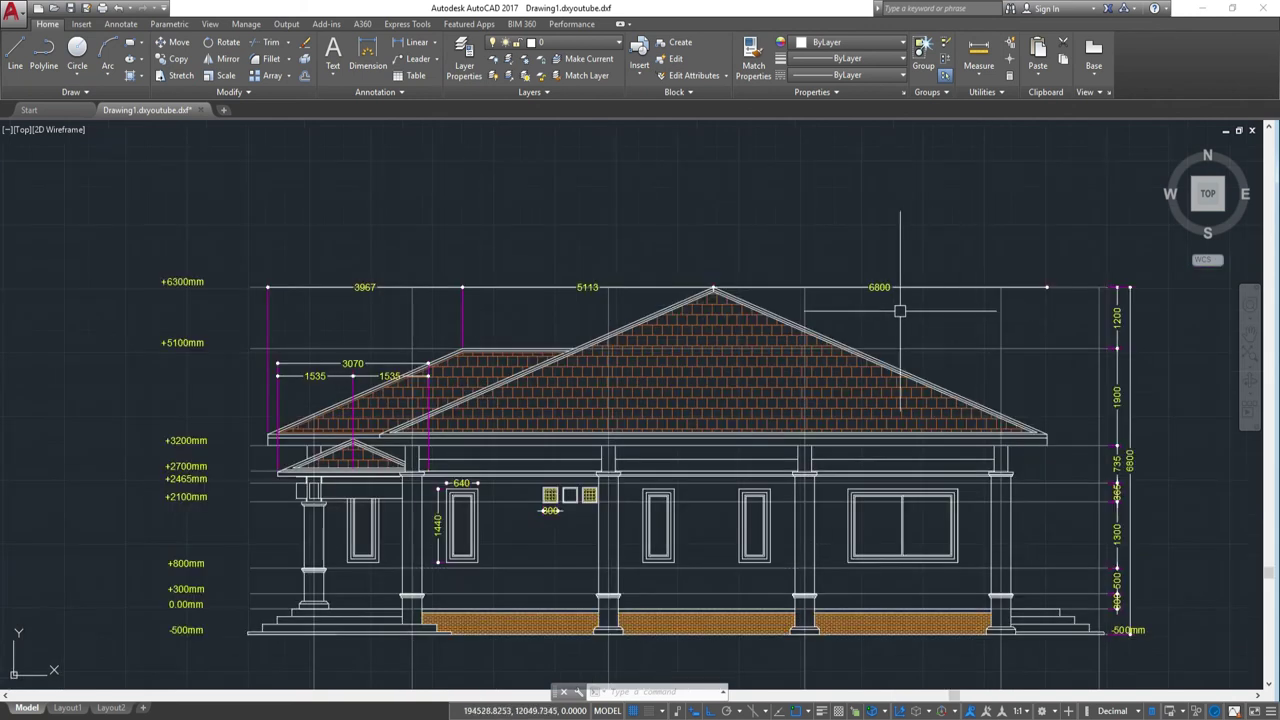
# - Add a 15880 baseline dimension from the 3967 dimension to the right roof end
pyautogui.write('ba')
pyautogui.press('Return')
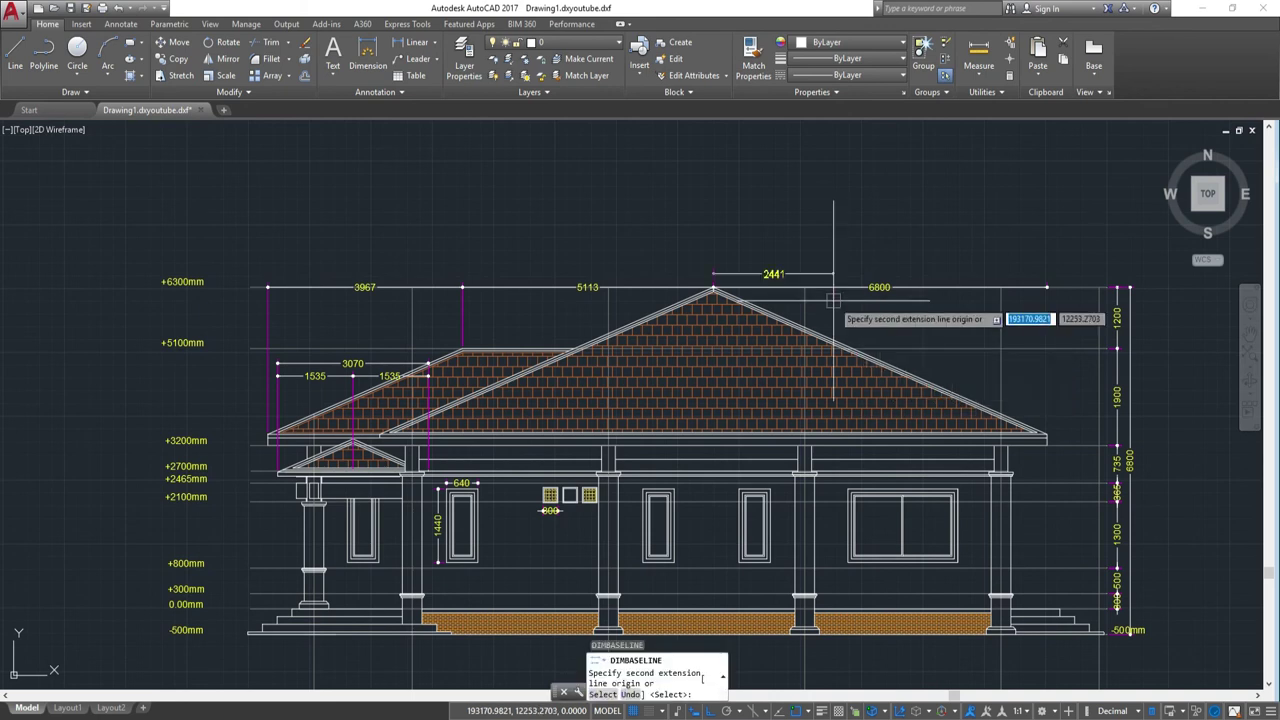
pyautogui.write('s')
pyautogui.press('Return')
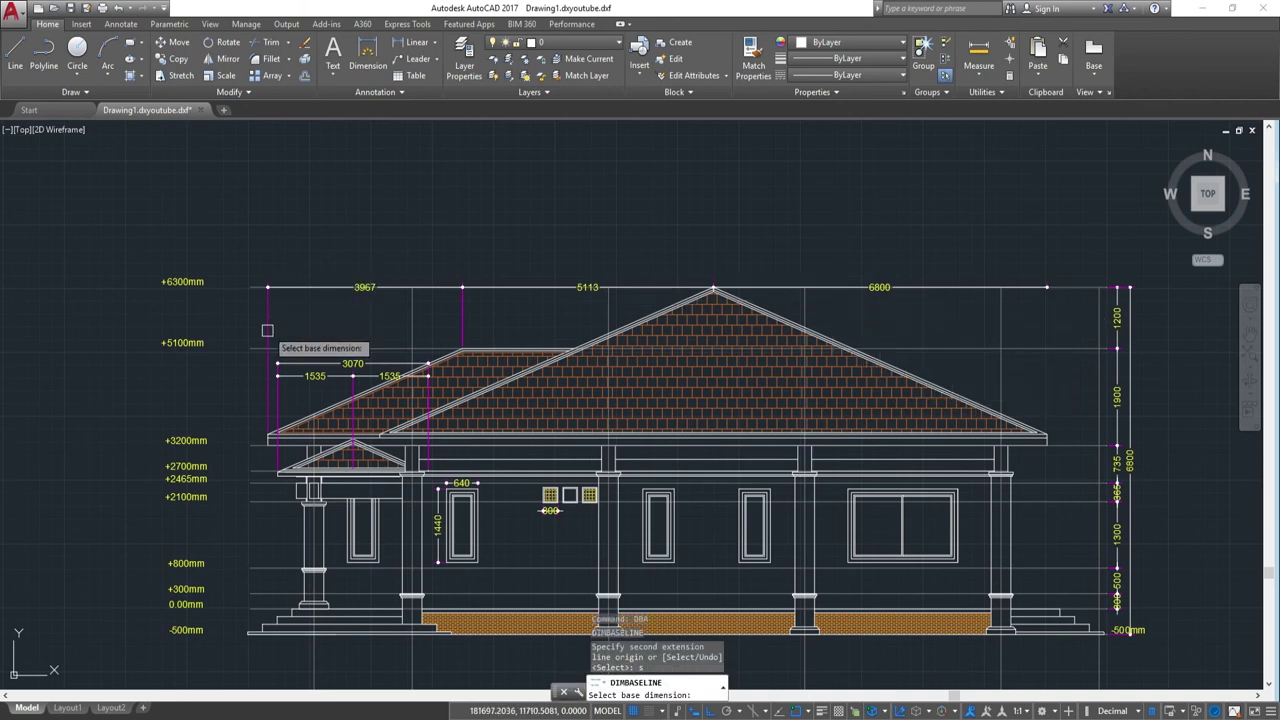
pyautogui.click(267, 330)
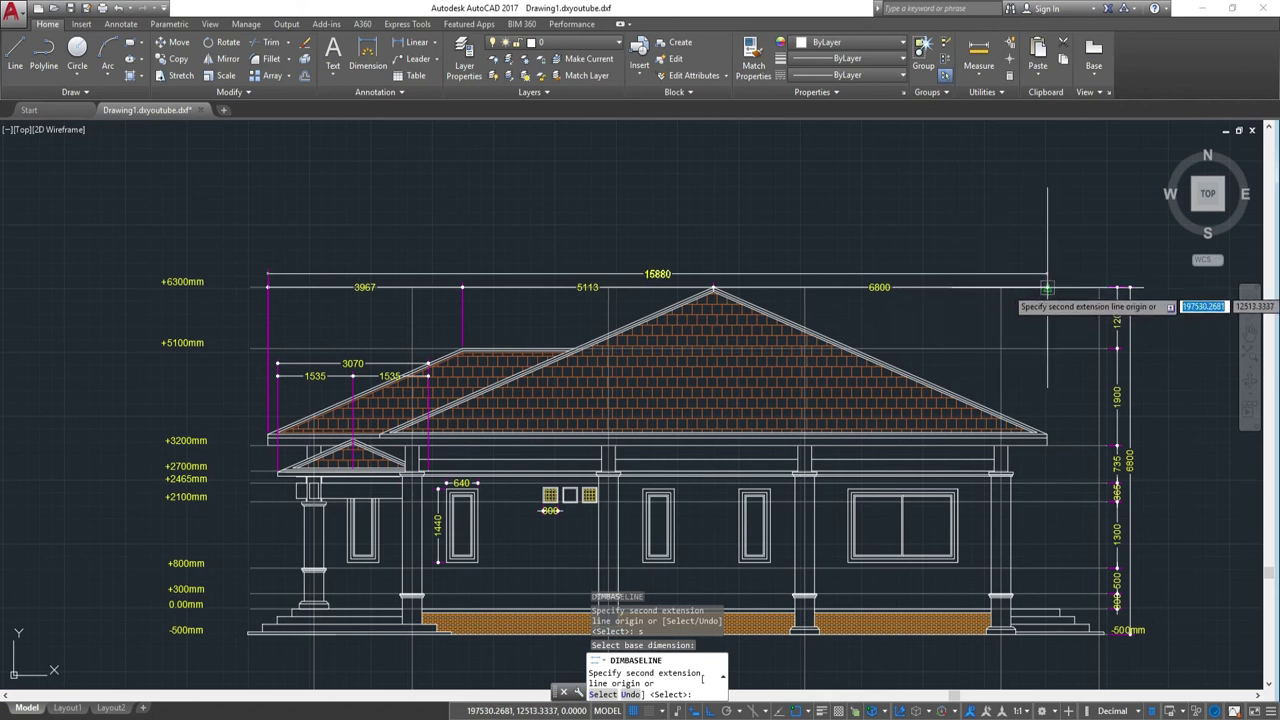
pyautogui.click(1047, 288)
pyautogui.press('Escape')
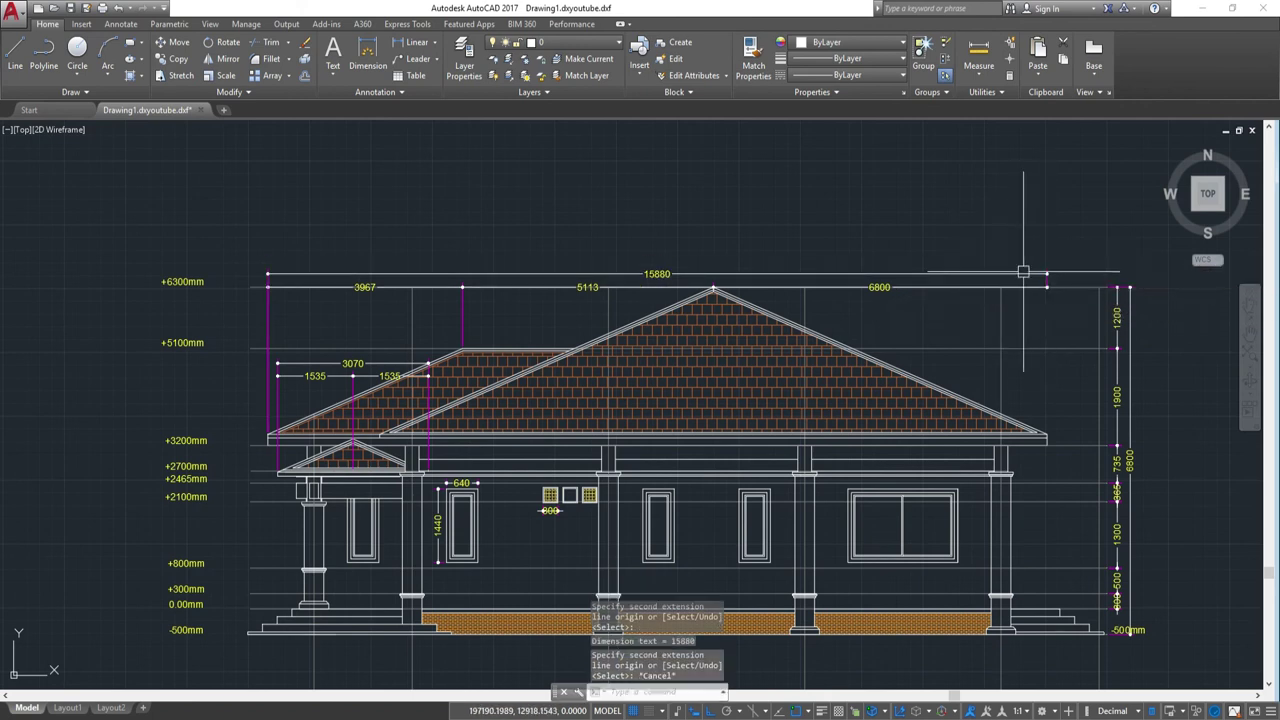
pyautogui.moveTo(1021, 272)
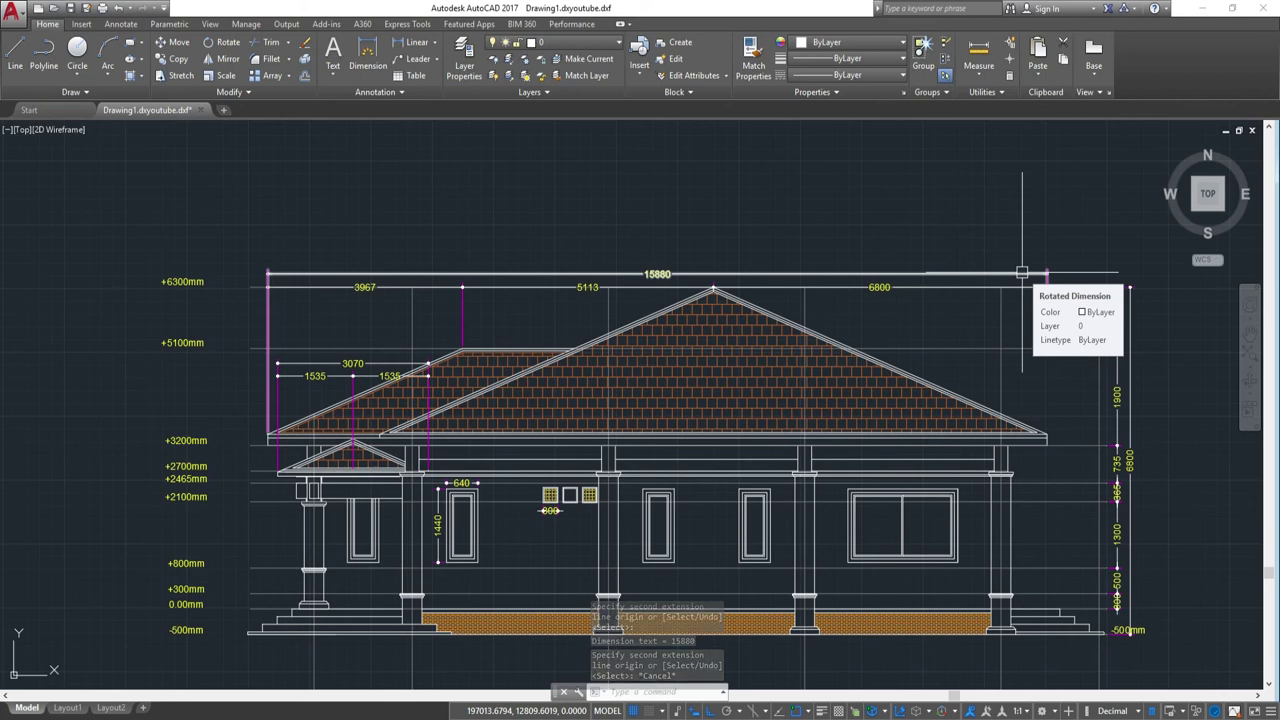
pyautogui.scroll(2, 865, 237)
pyautogui.scroll(-2, 865, 237)
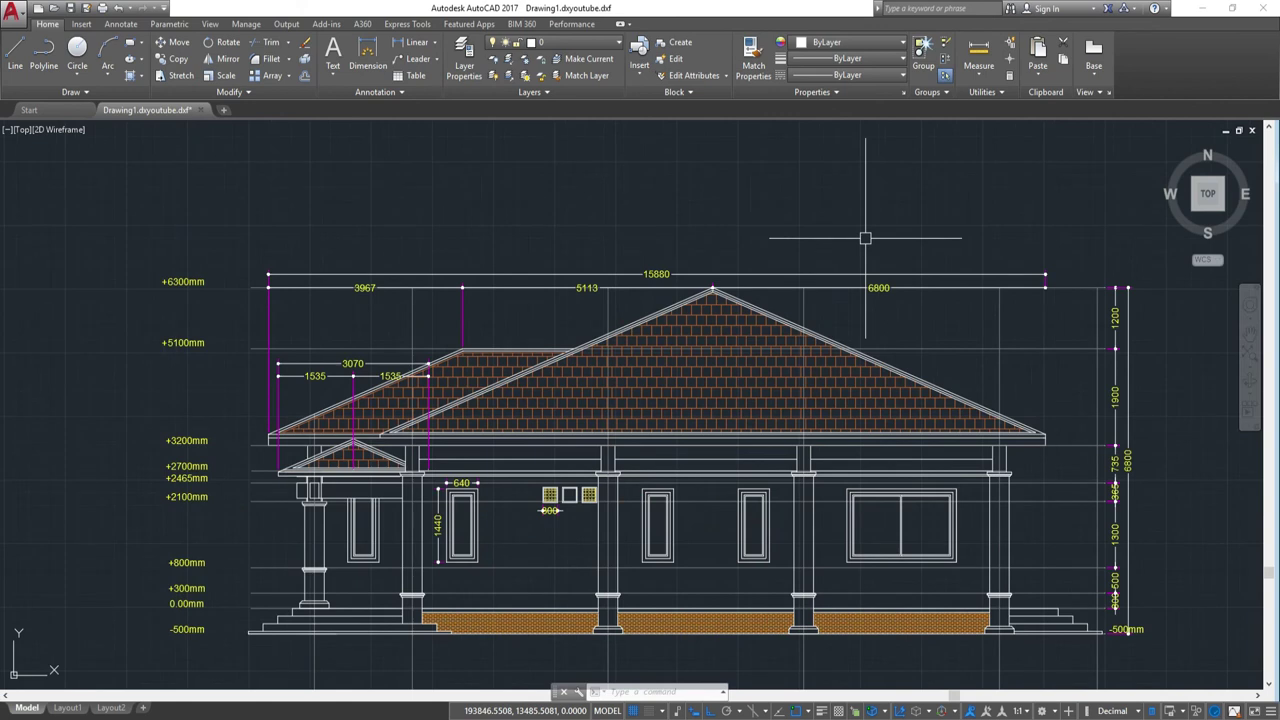
# - Stretch the overall dimension's left end to the 3967/5113 junction so it reads 11913
pyautogui.click(268, 336)
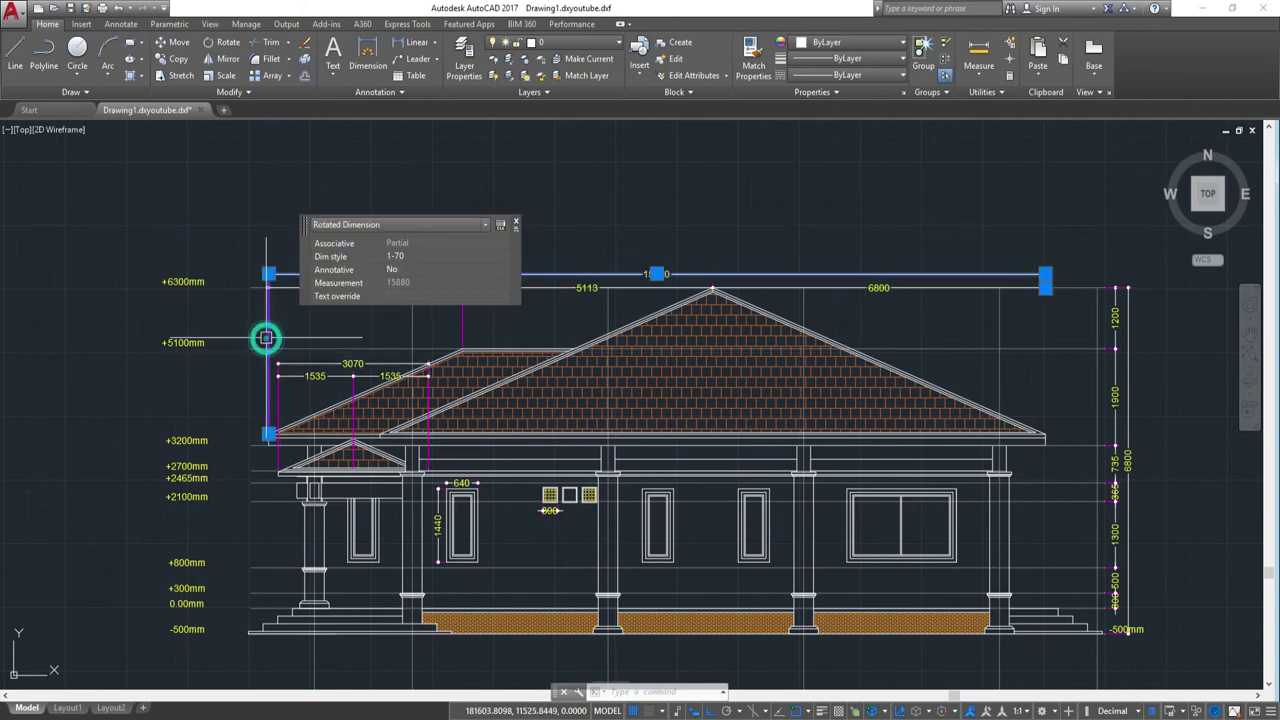
pyautogui.click(268, 434)
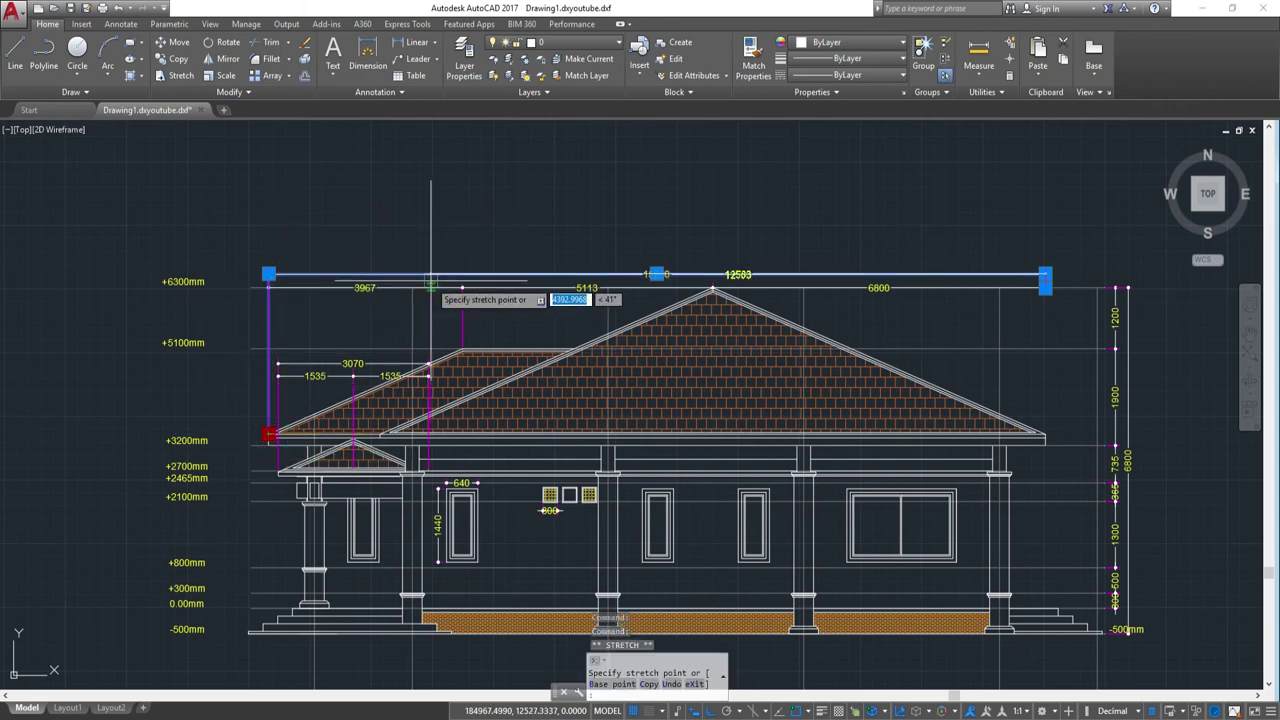
pyautogui.scroll(4, 462, 287)
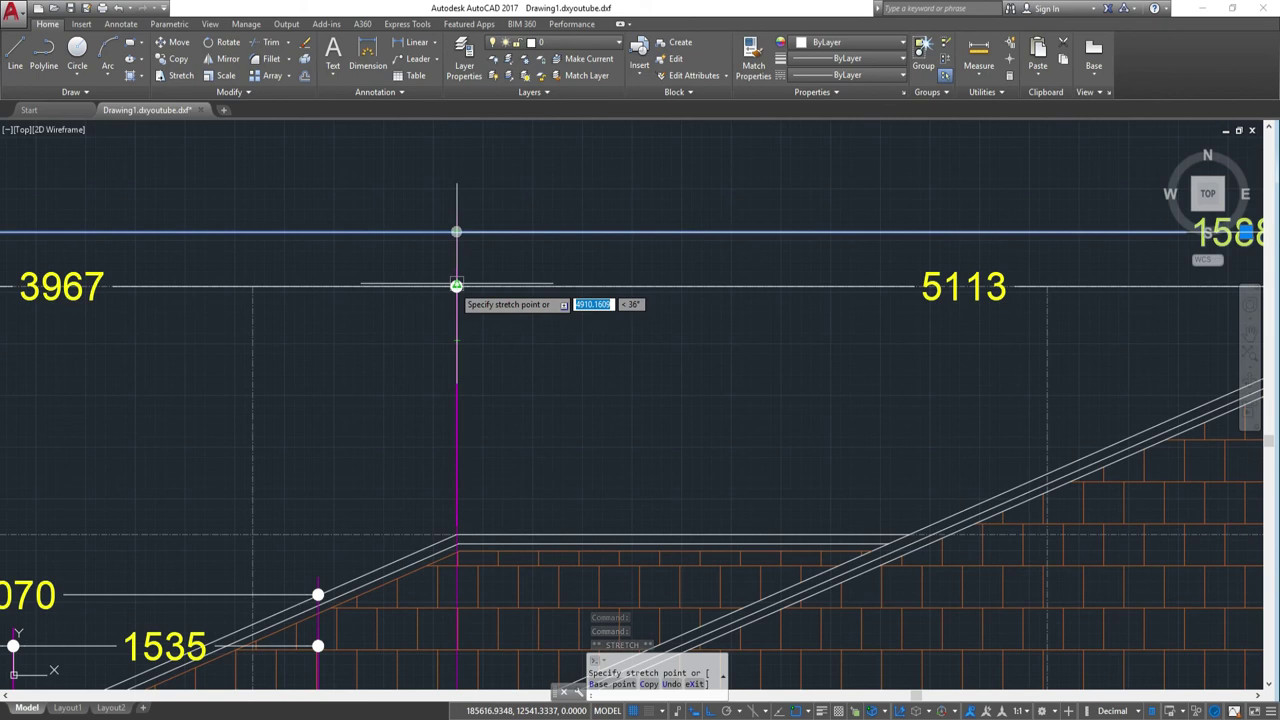
pyautogui.click(456, 286)
pyautogui.press('Escape')
pyautogui.scroll(-2, 589, 314)
pyautogui.scroll(-3, 580, 340)
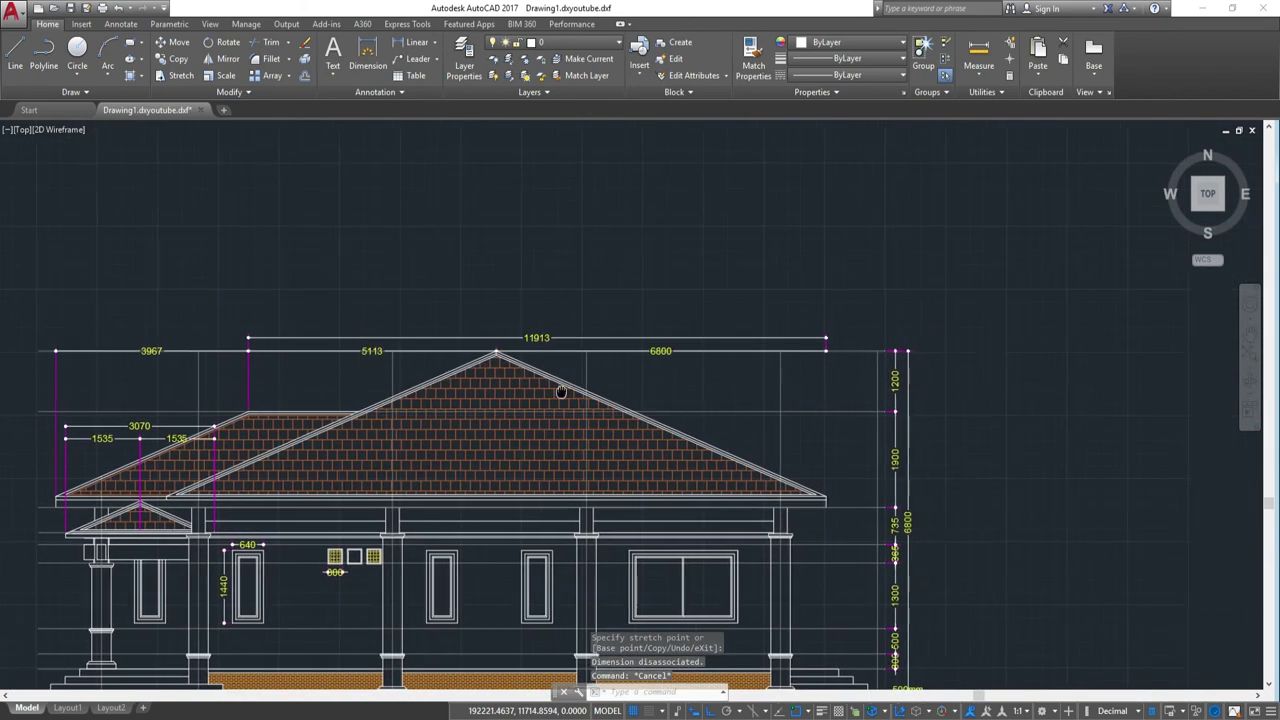
pyautogui.moveTo(698, 363); pyautogui.dragTo(573, 363, button='middle')
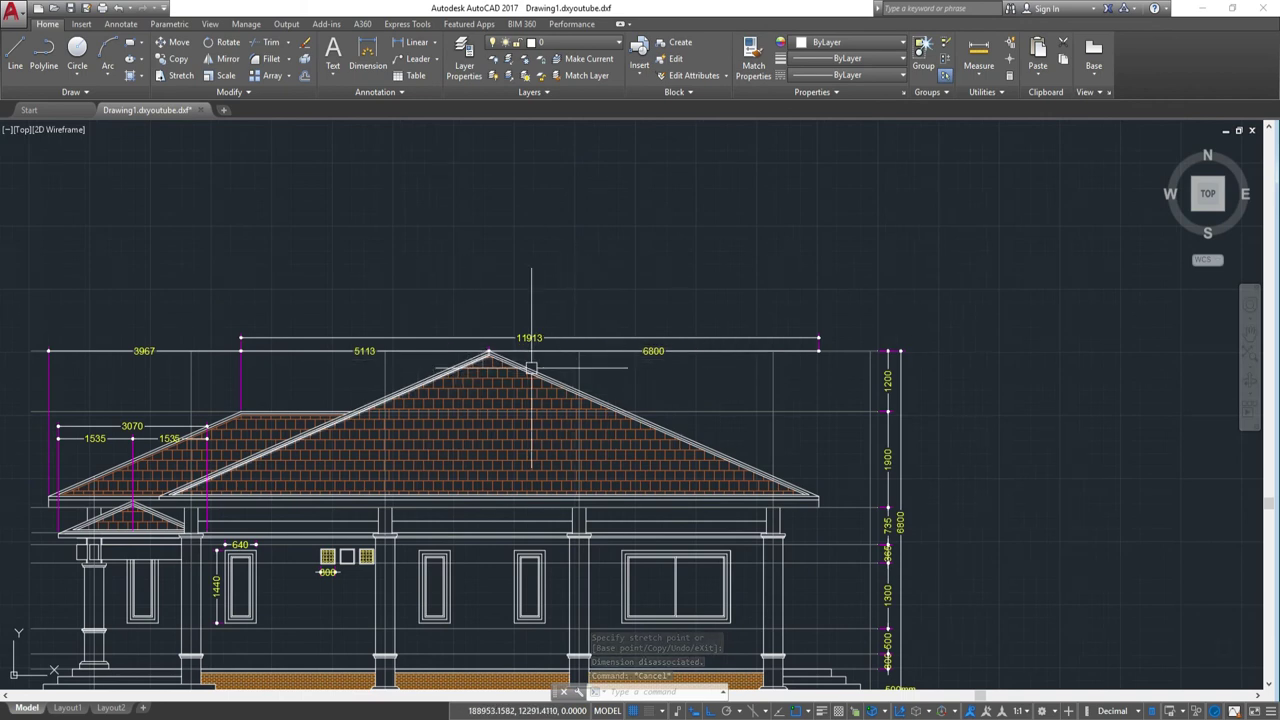
pyautogui.scroll(2, 672, 376)
pyautogui.scroll(-4, 865, 333)
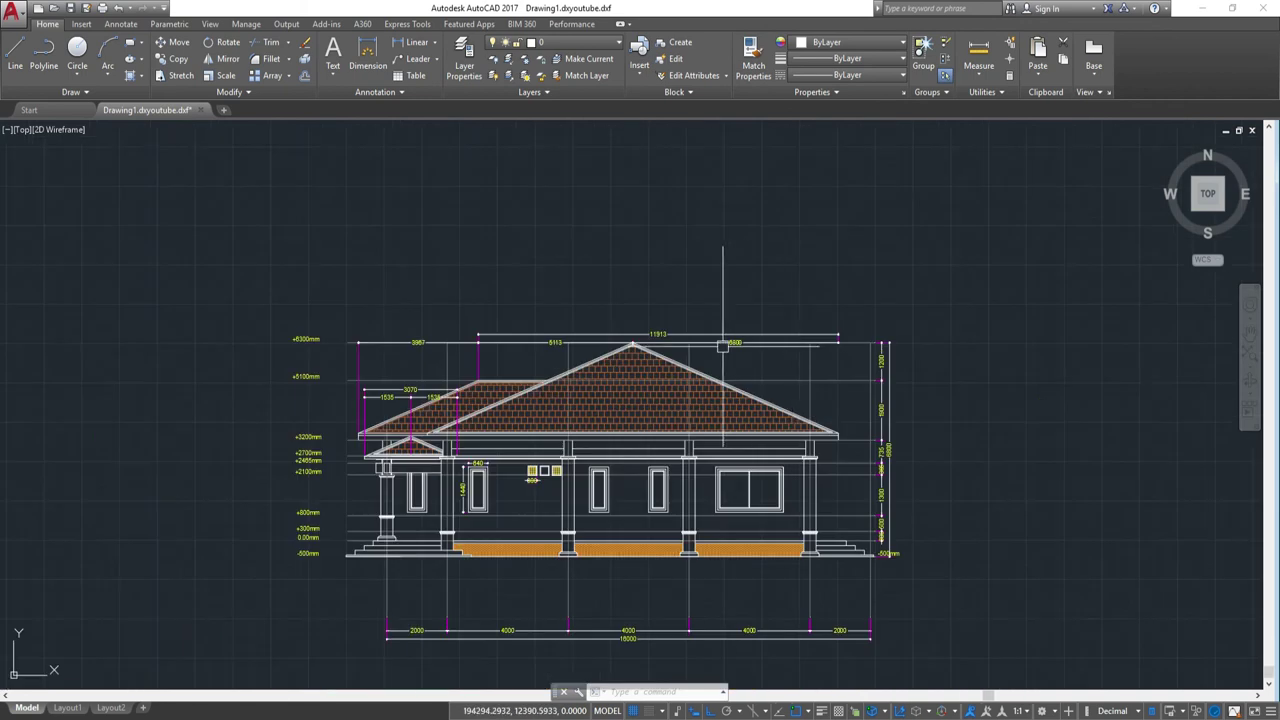